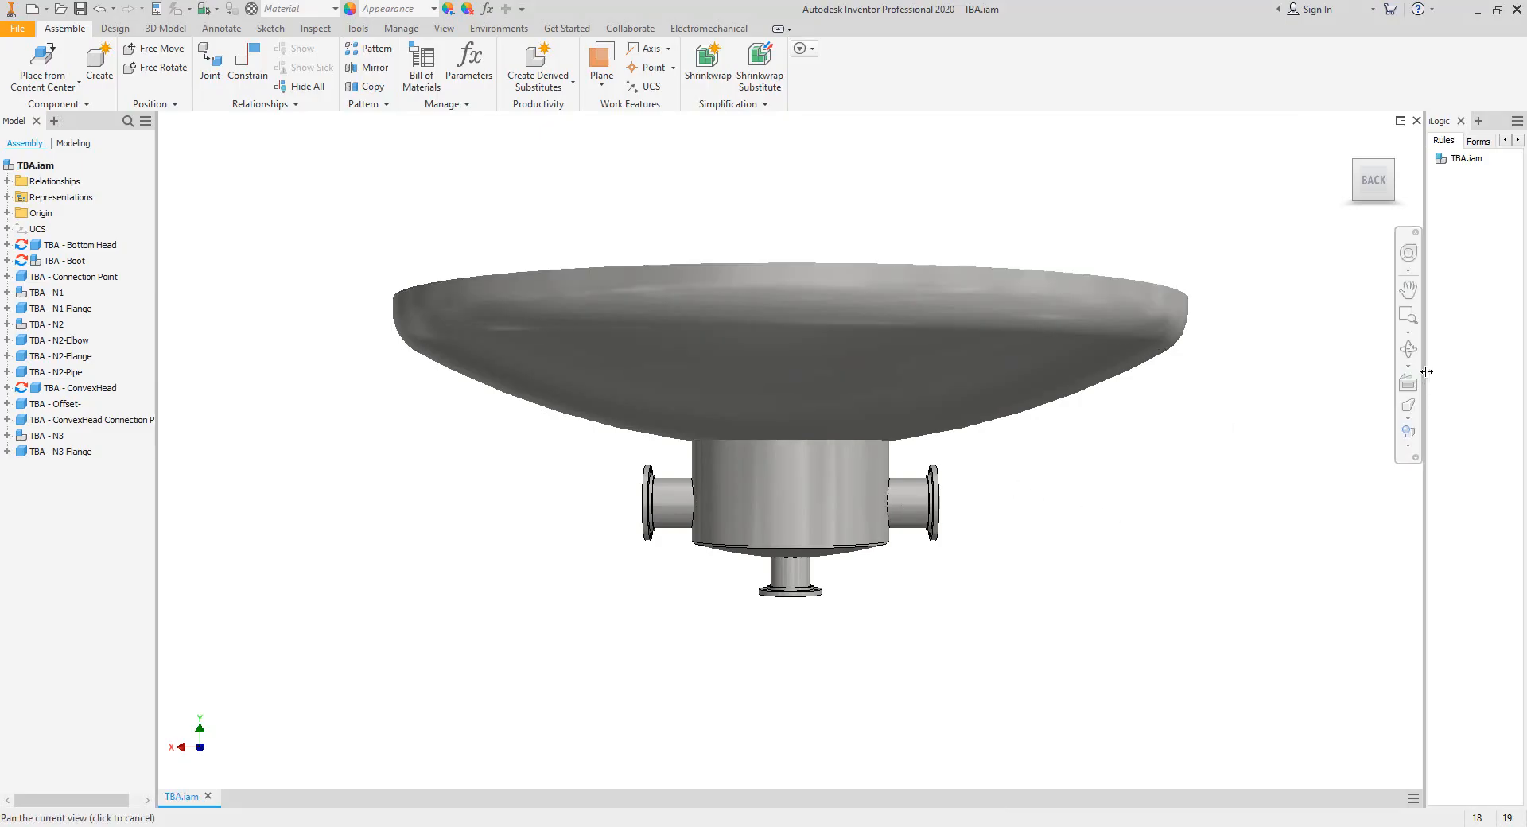
Examine the finished TBA assembly in Autodesk Inventor from below, focusing on the dished head, boot, convex head and flanged nozzles.
key("F4")
left_click_drag(1037, 440, 905, 519)
scroll(844, 452, "down", 3)
scroll(773, 507, "down", 5)
scroll(773, 508, "up", 4)
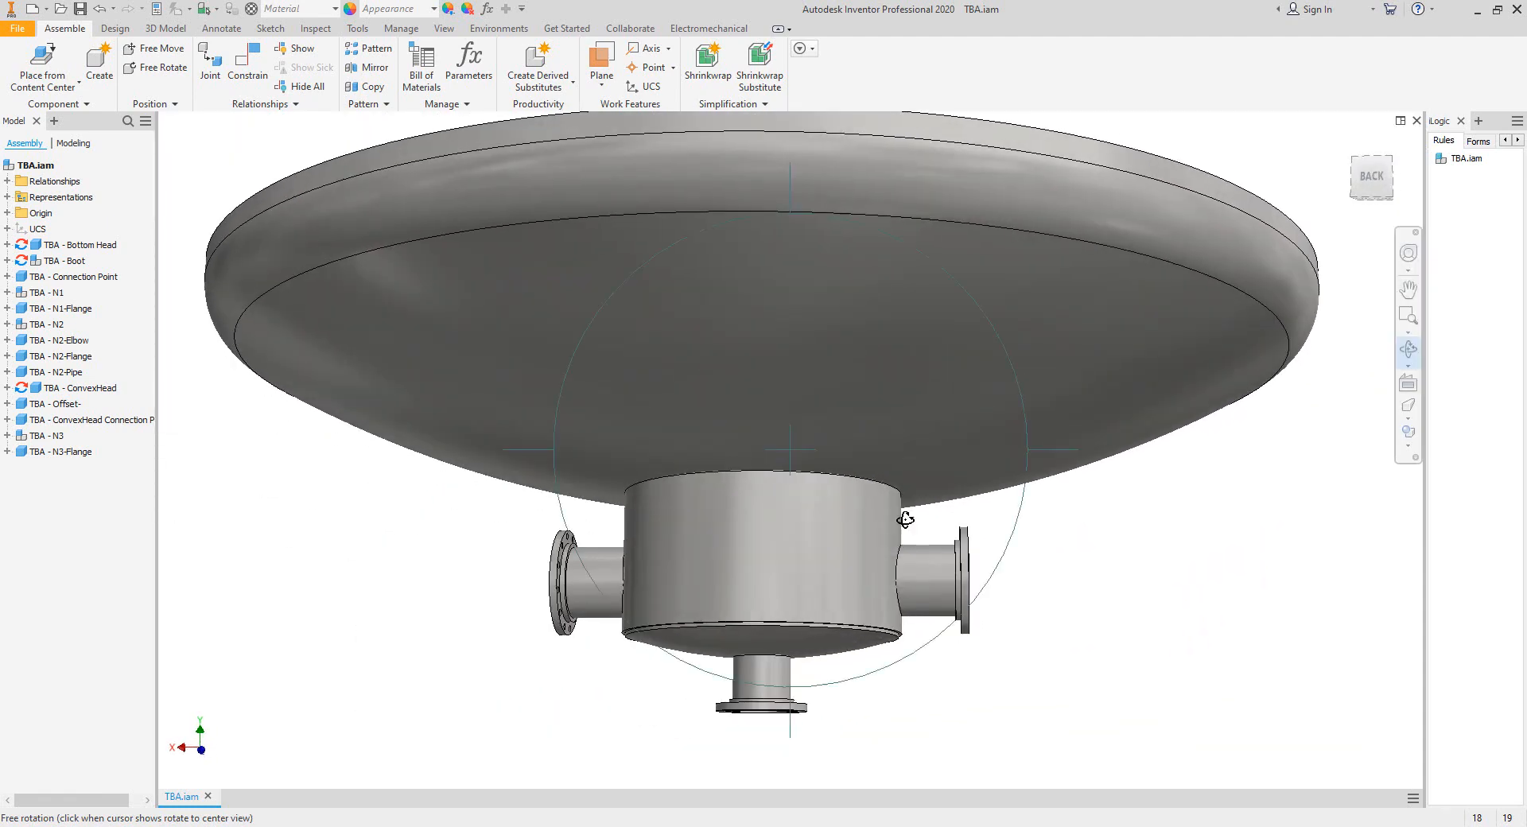
mouse_move(773, 583)
left_mouse_down()
mouse_move(791, 706)
mouse_move(780, 549)
mouse_move(801, 541)
mouse_move(755, 582)
left_mouse_up()
scroll(792, 546, "down", 5)
scroll(775, 538, "up", 5)
scroll(618, 583, "down", 5)
scroll(619, 584, "up", 2)
left_click_drag(659, 569, 627, 509)
scroll(660, 513, "up", 2)
left_click_drag(811, 540, 800, 553)
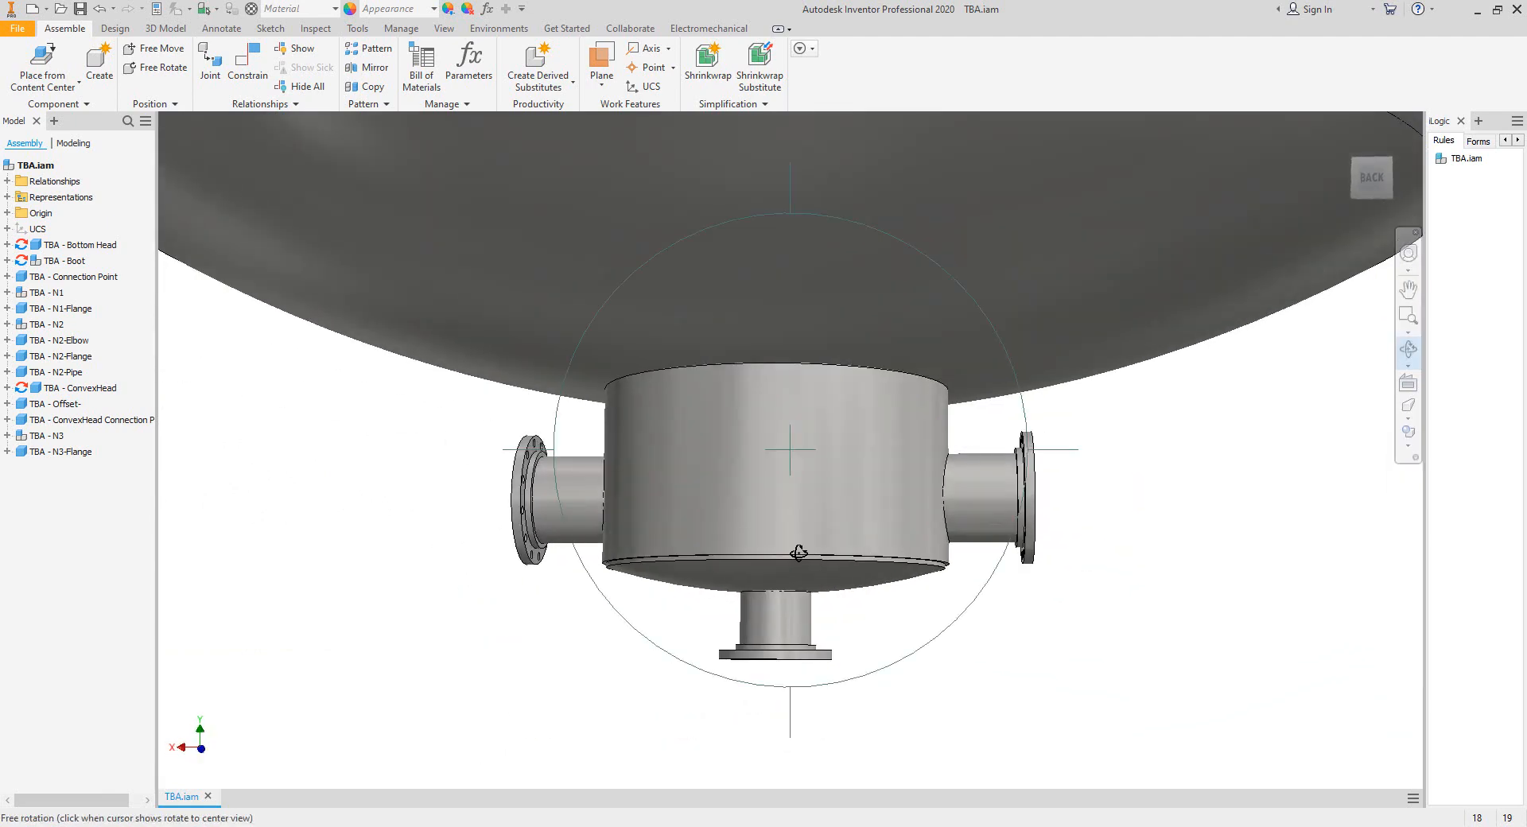
right_click(819, 574)
left_click(849, 585)
scroll(880, 576, "down", 3)
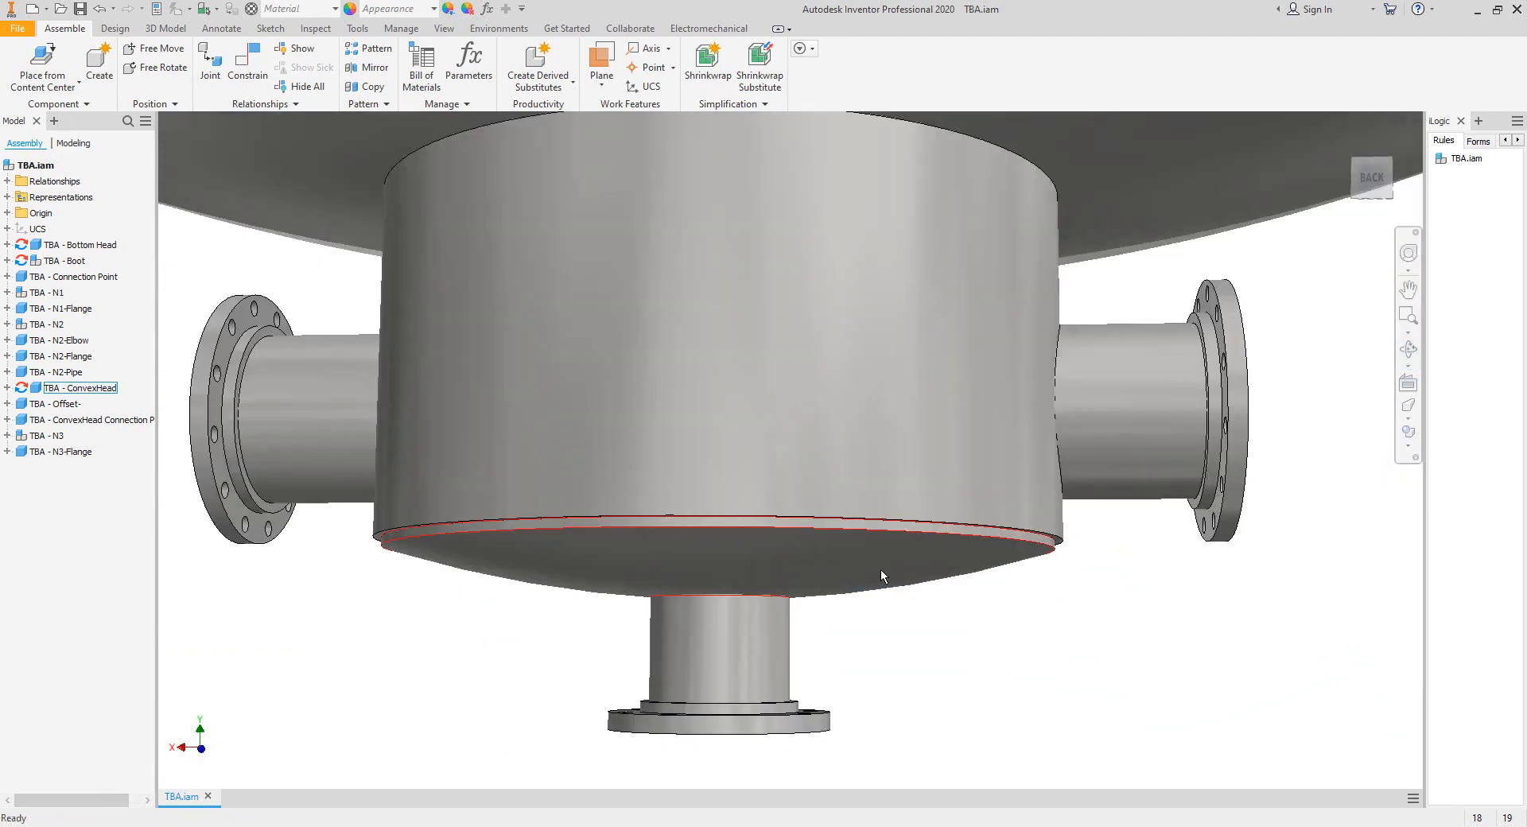
scroll(881, 569, "up", 5)
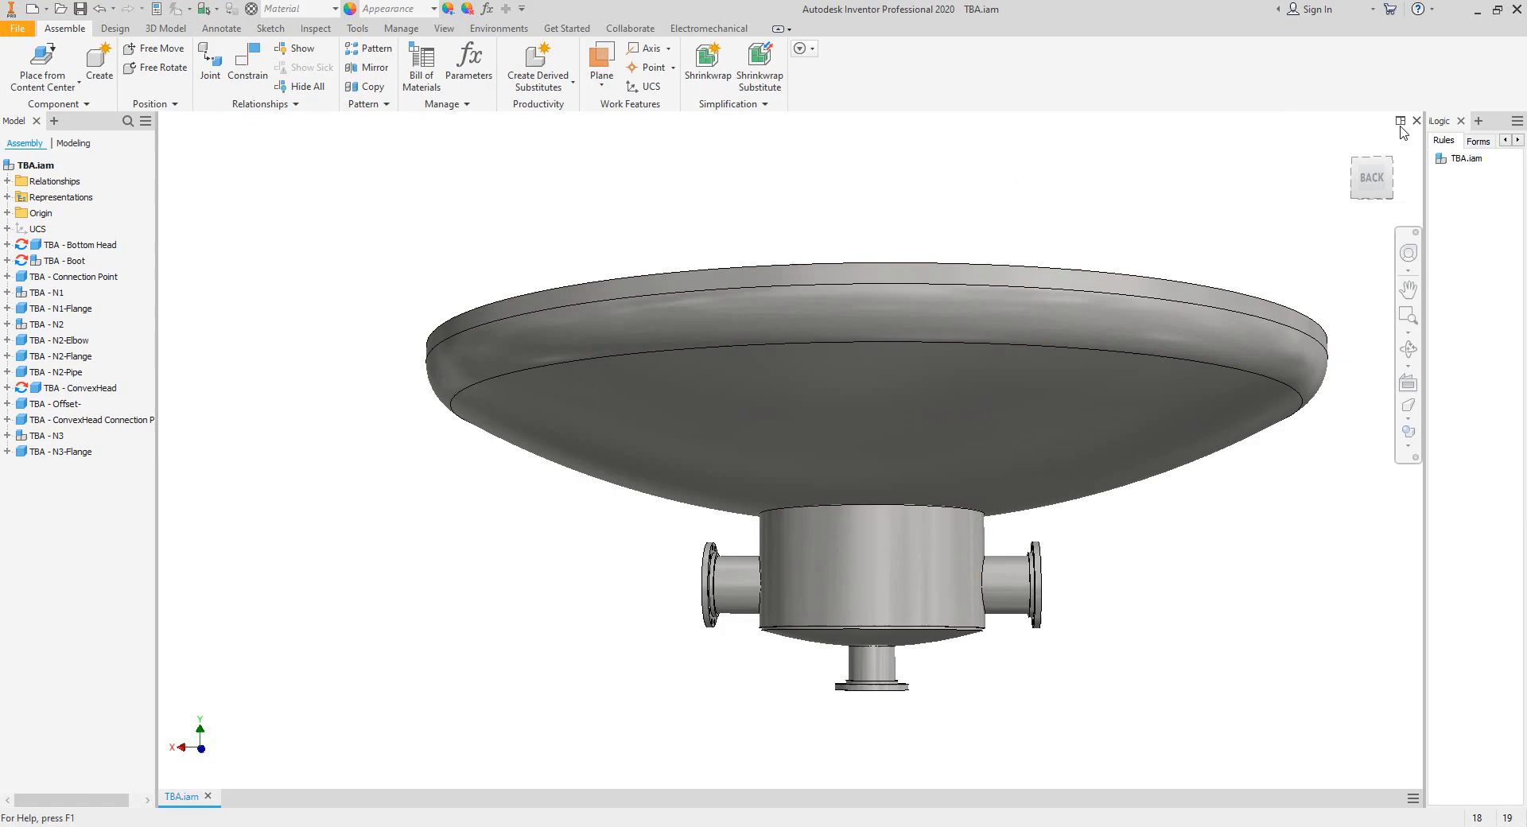
key("F2")
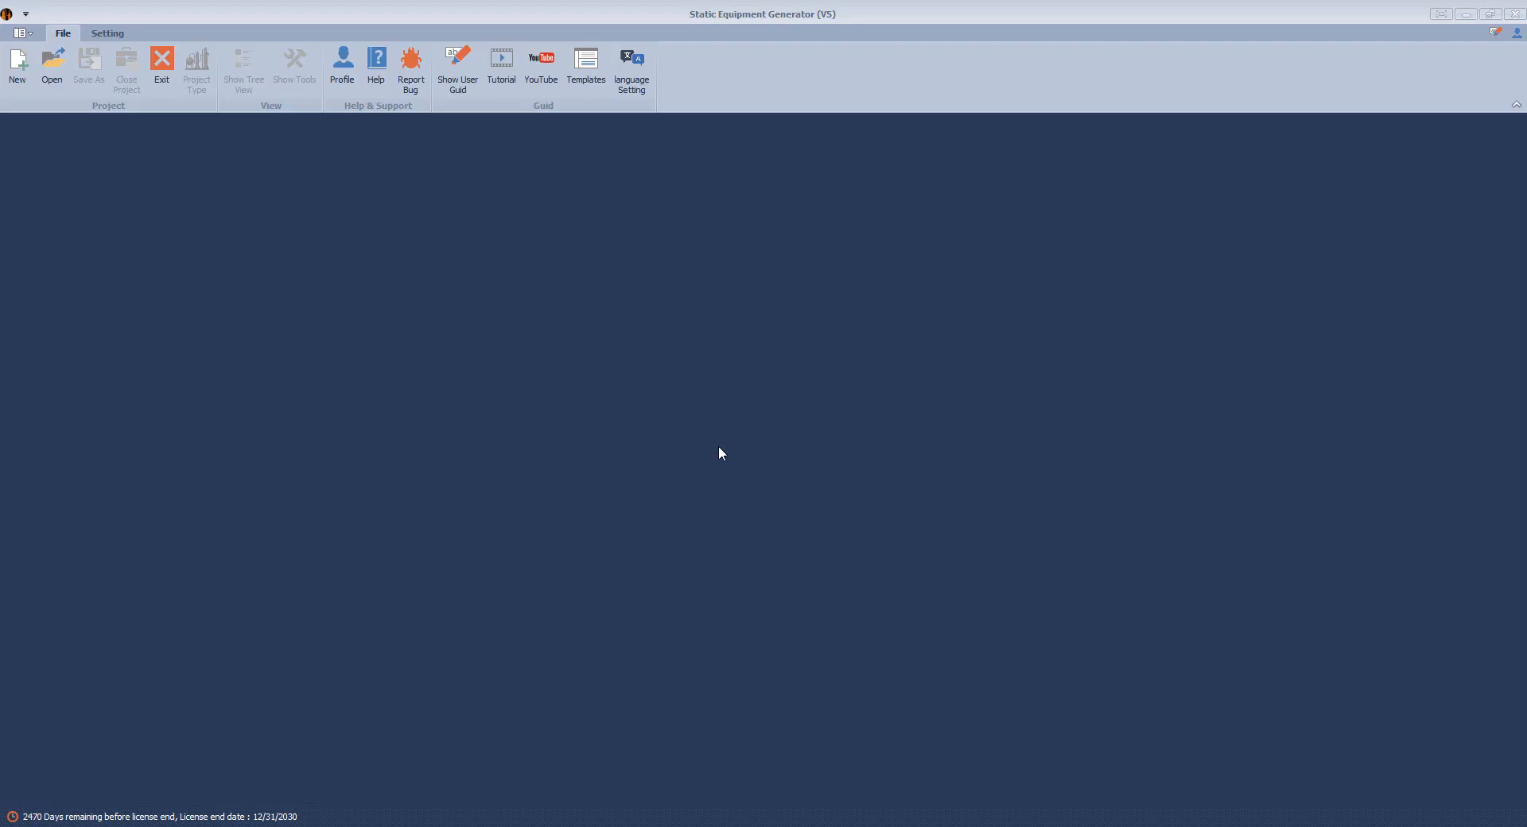
Create a new Overall project named Project in Static Equipment Generator, with the Desktop as its workspace folder.
left_click(17, 64)
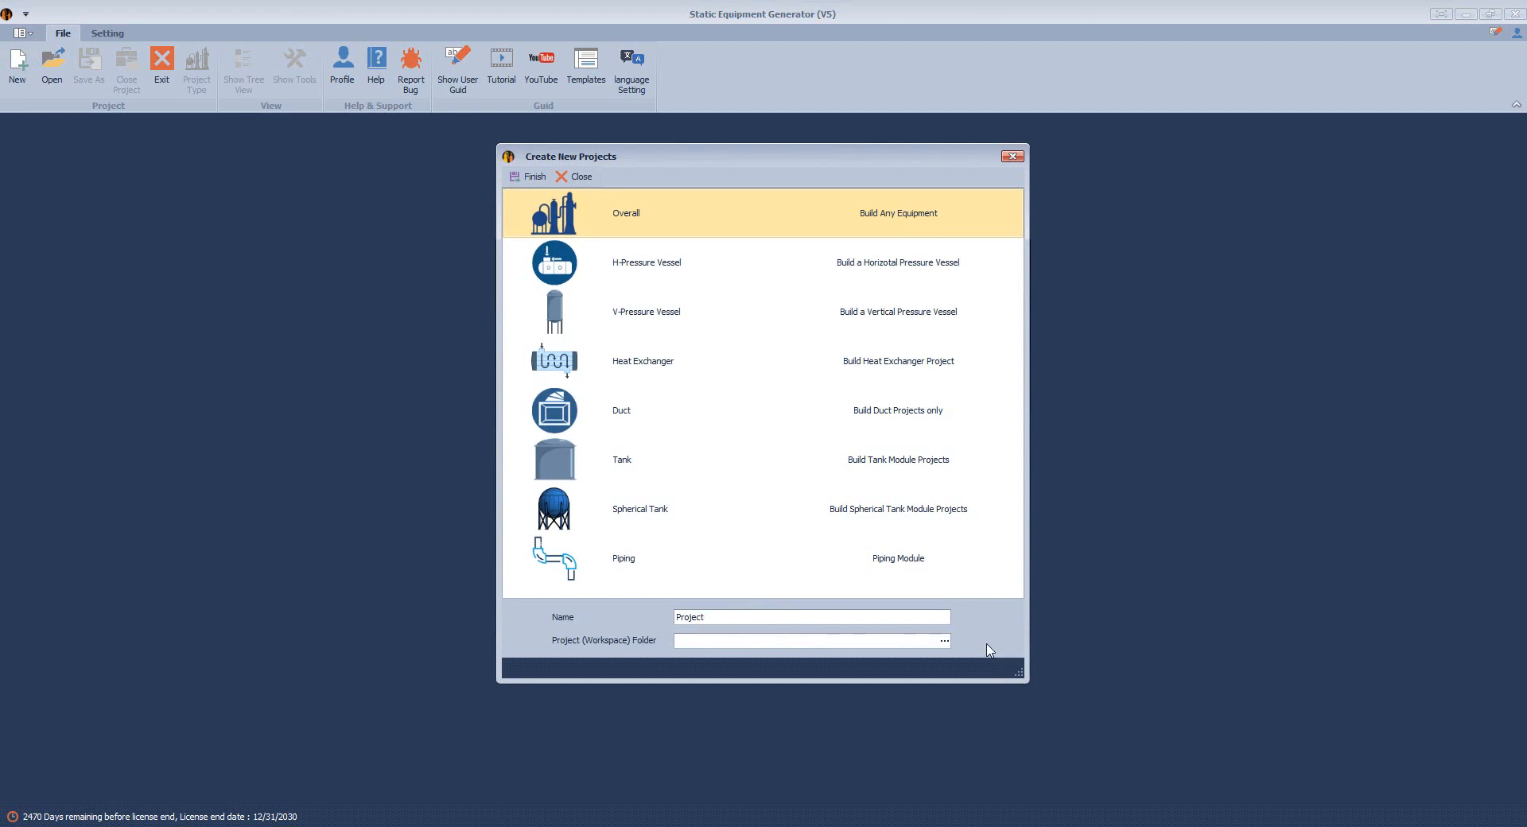
left_click(945, 641)
left_click(672, 362)
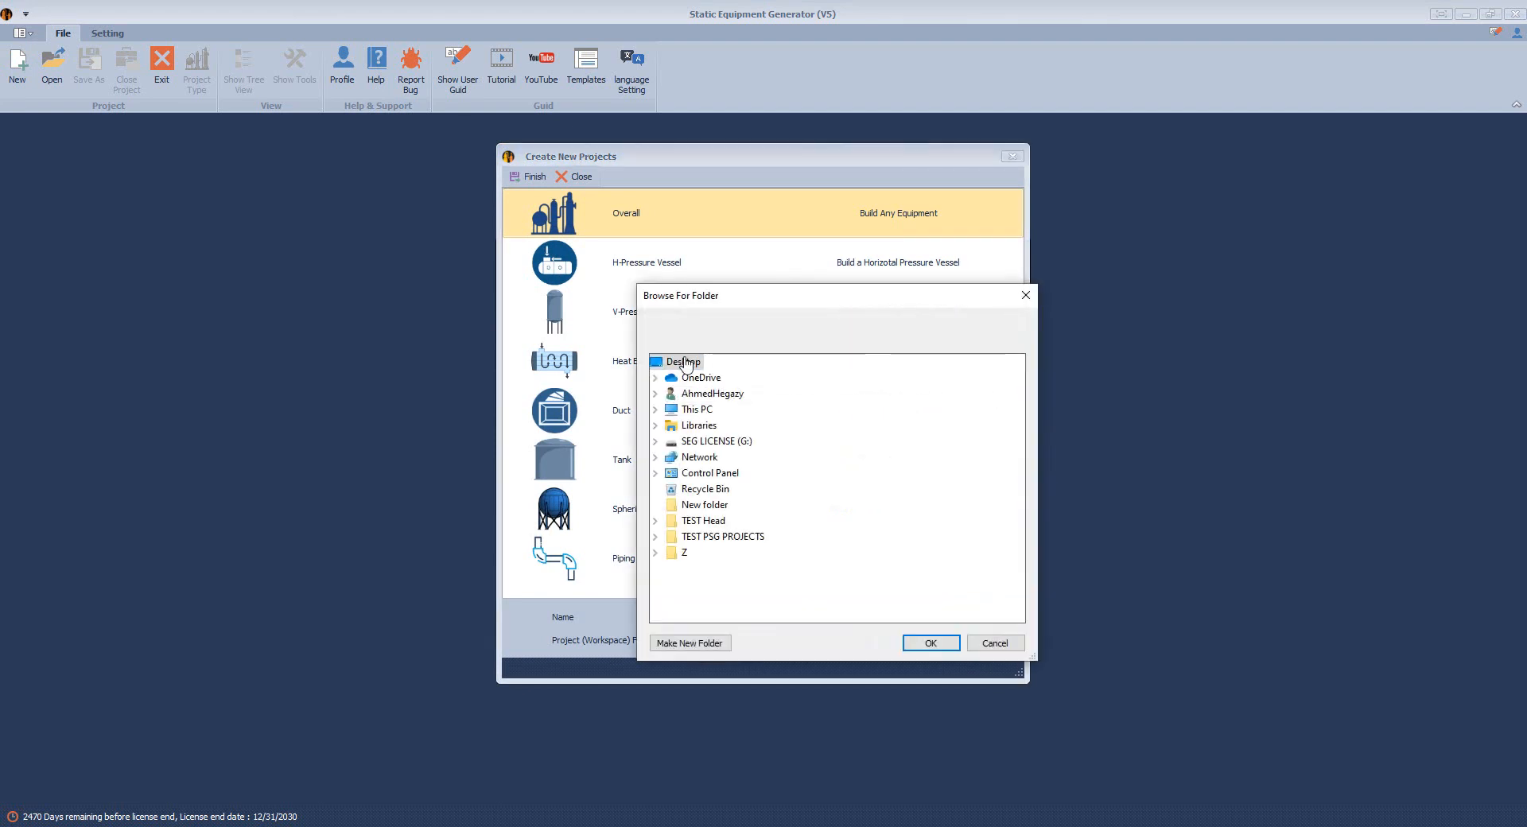
left_click(930, 642)
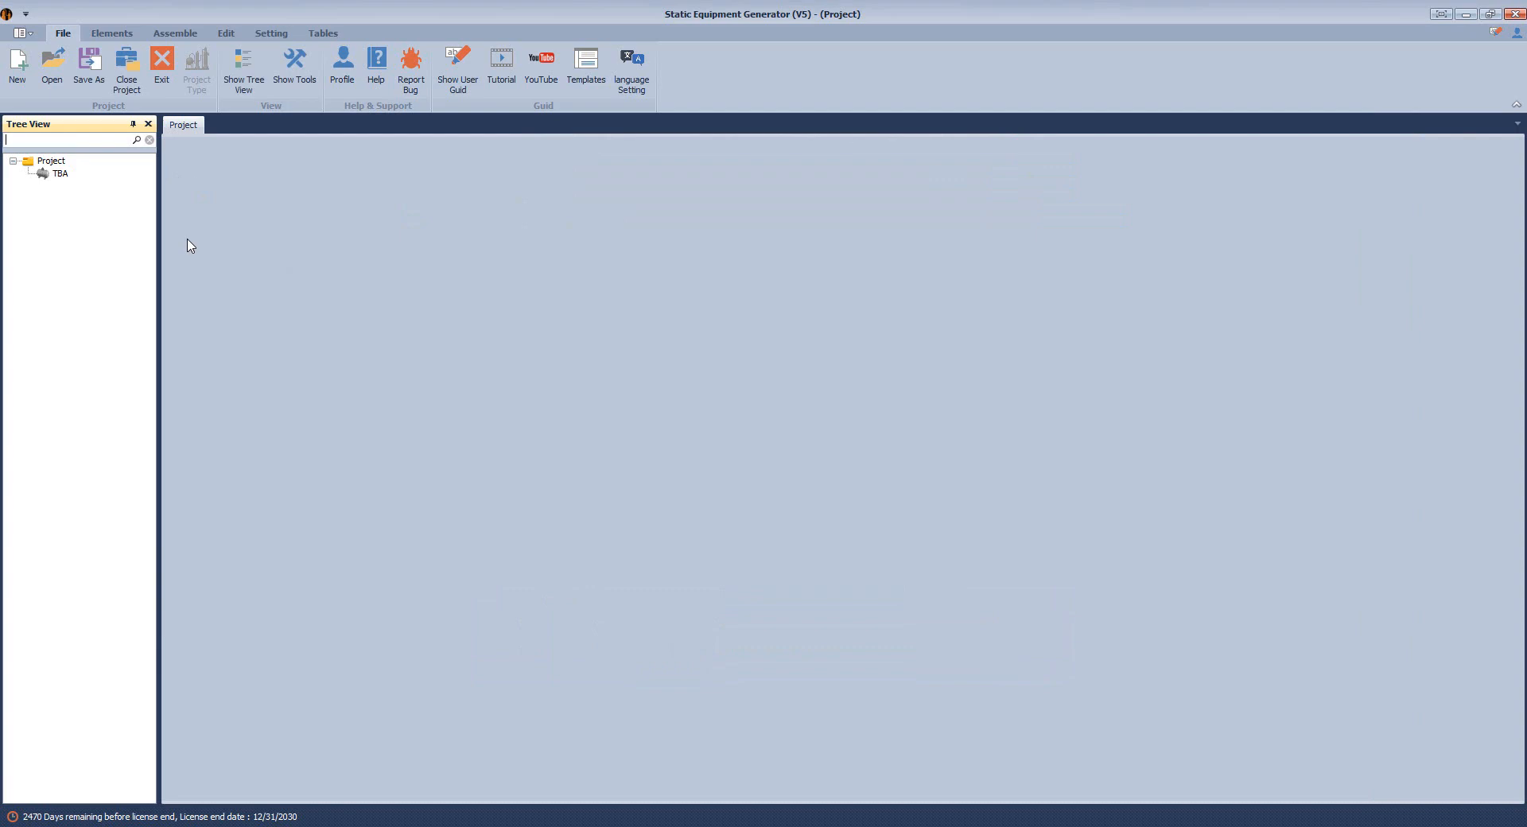
Configure the TBA equipment with Vertical position, Bottom to Top direction and English (in) units, and save the settings.
left_click(59, 173)
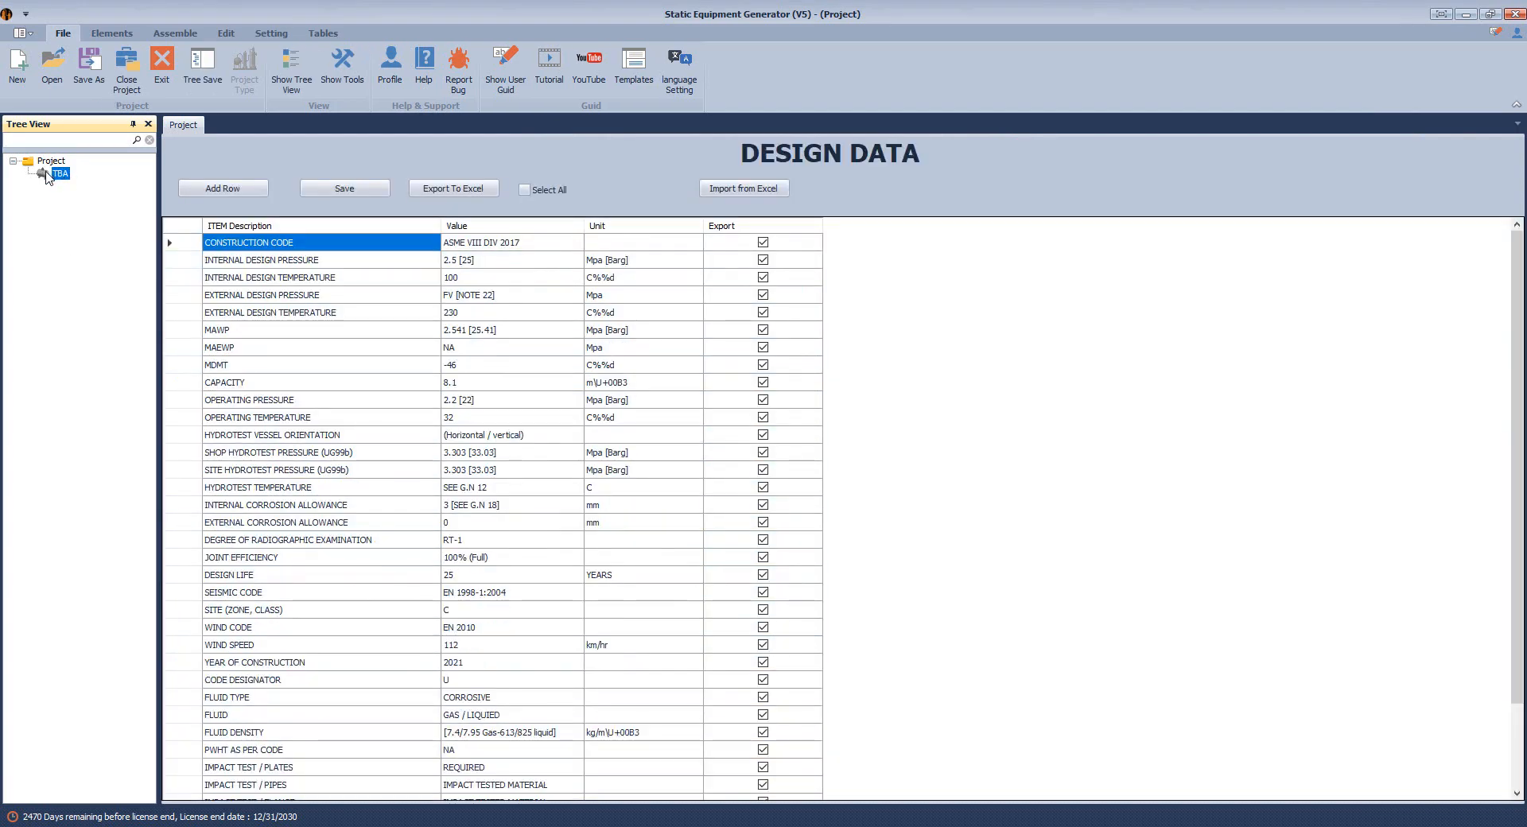
left_click(271, 33)
left_click(32, 67)
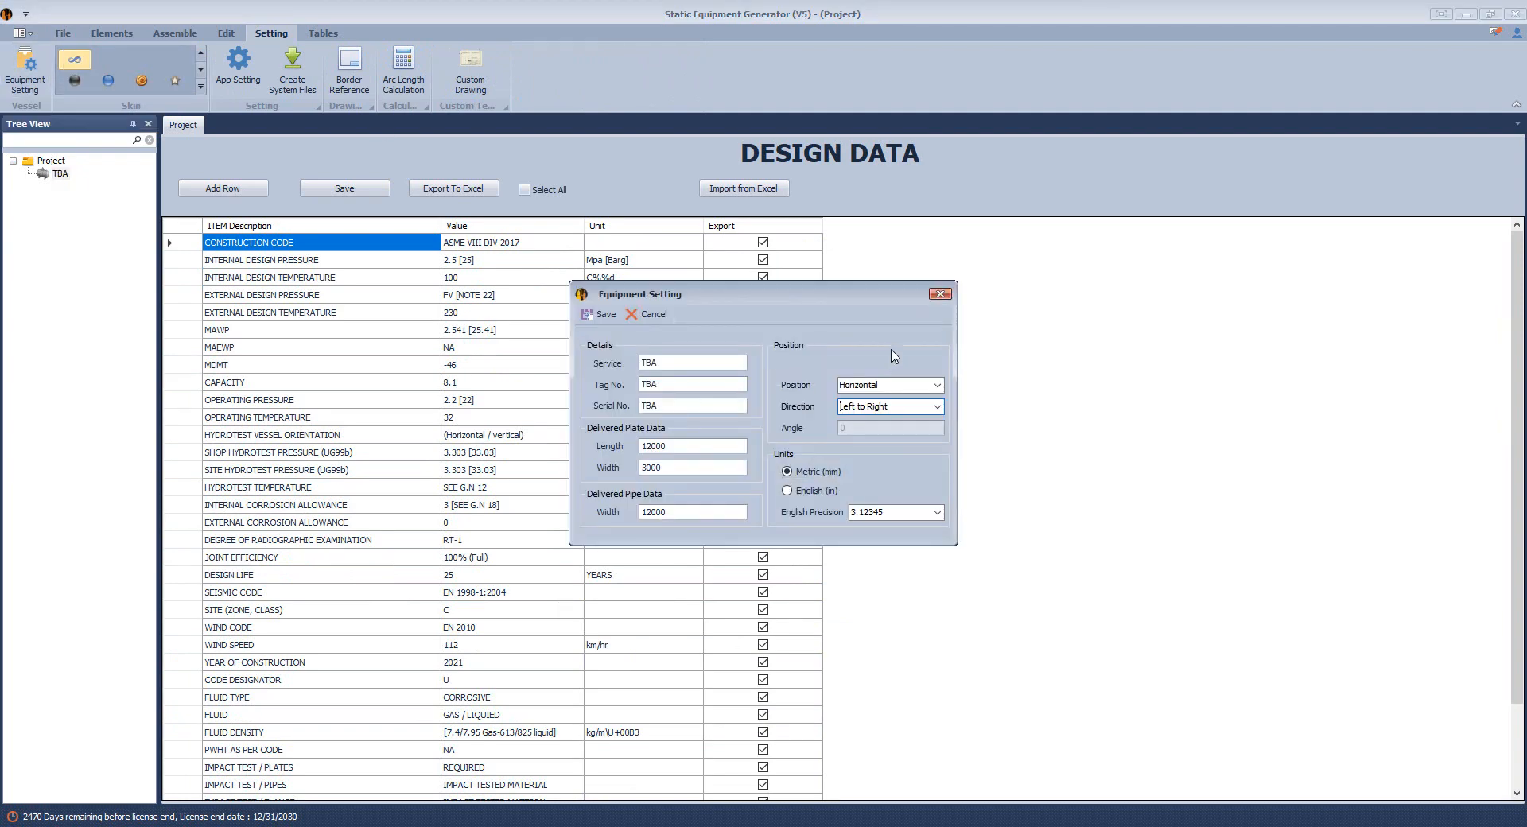
left_click(936, 385)
left_click(873, 422)
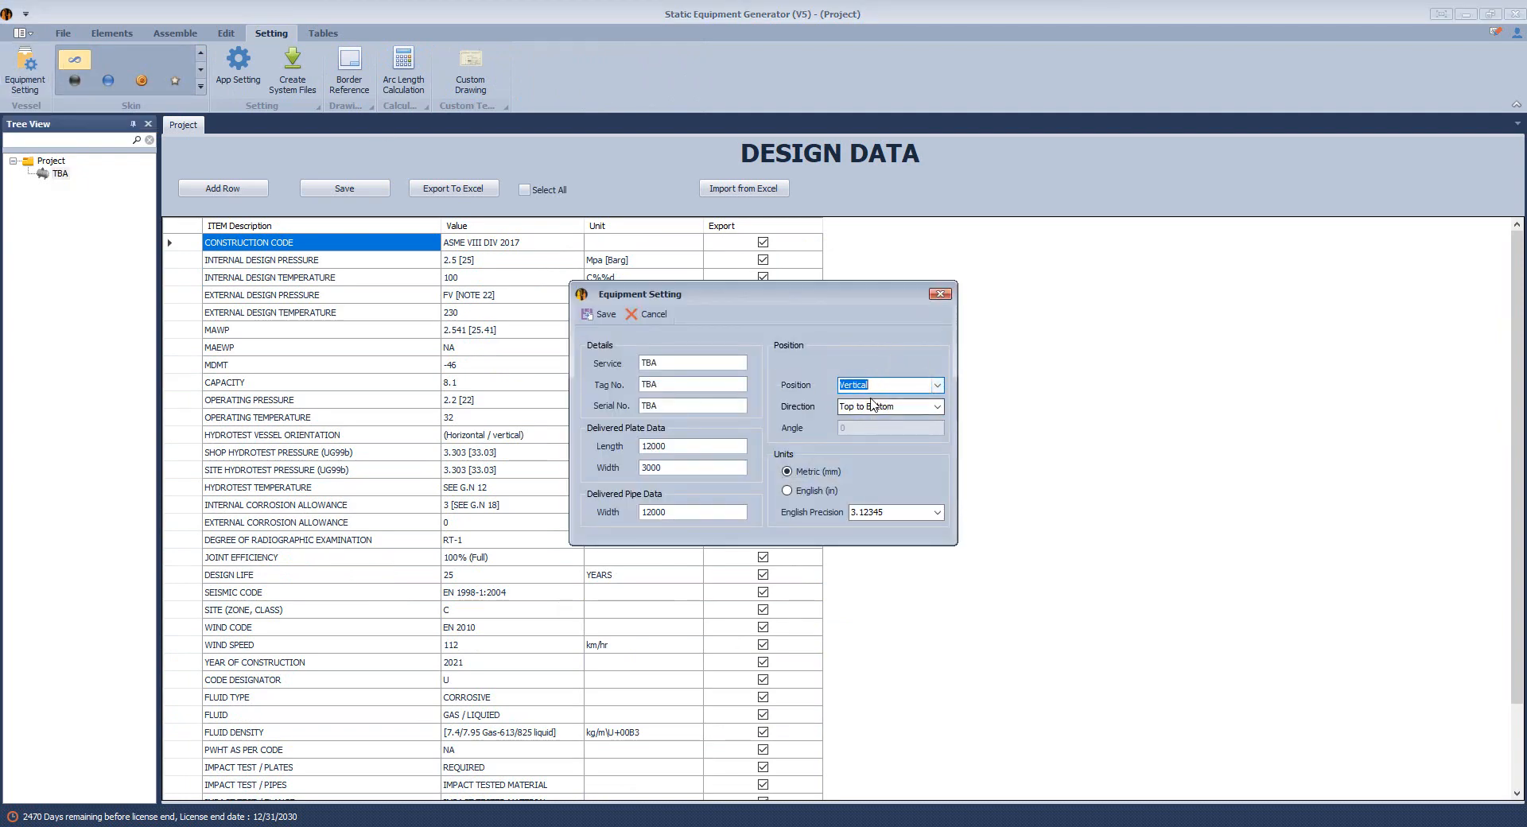
left_click(937, 406)
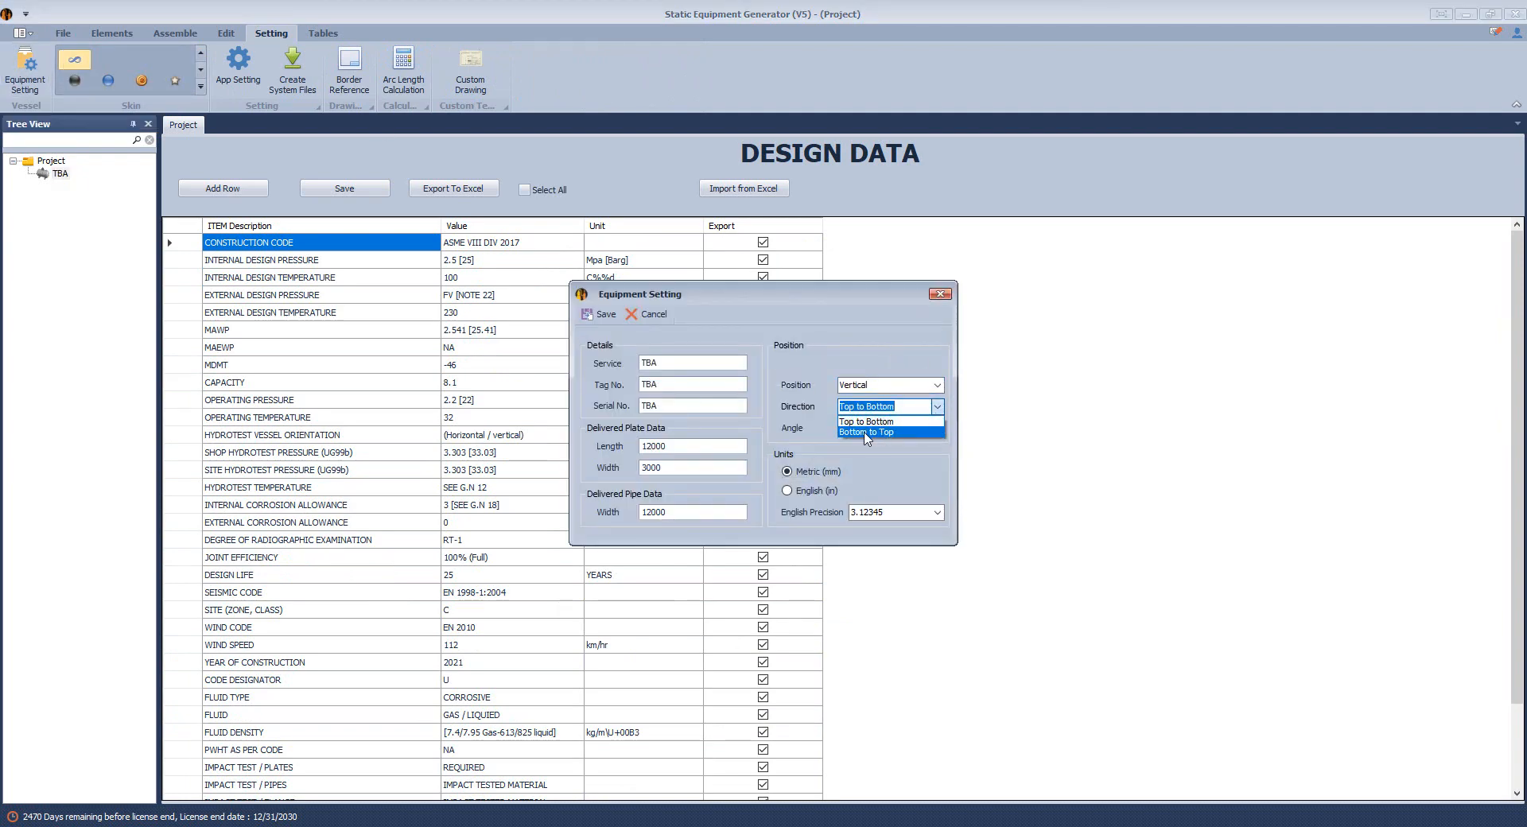
left_click(869, 432)
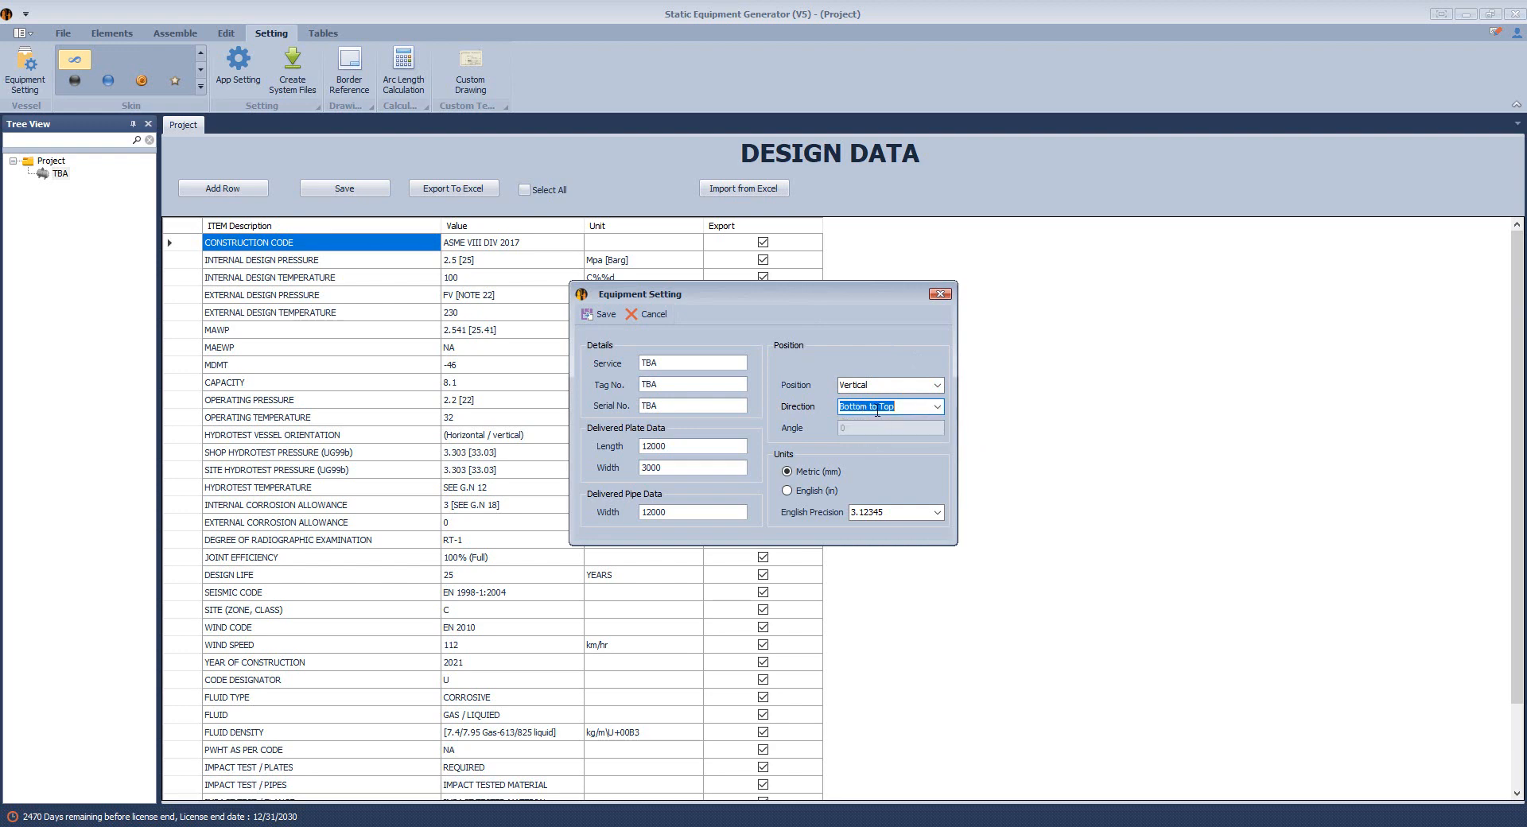
left_click(787, 491)
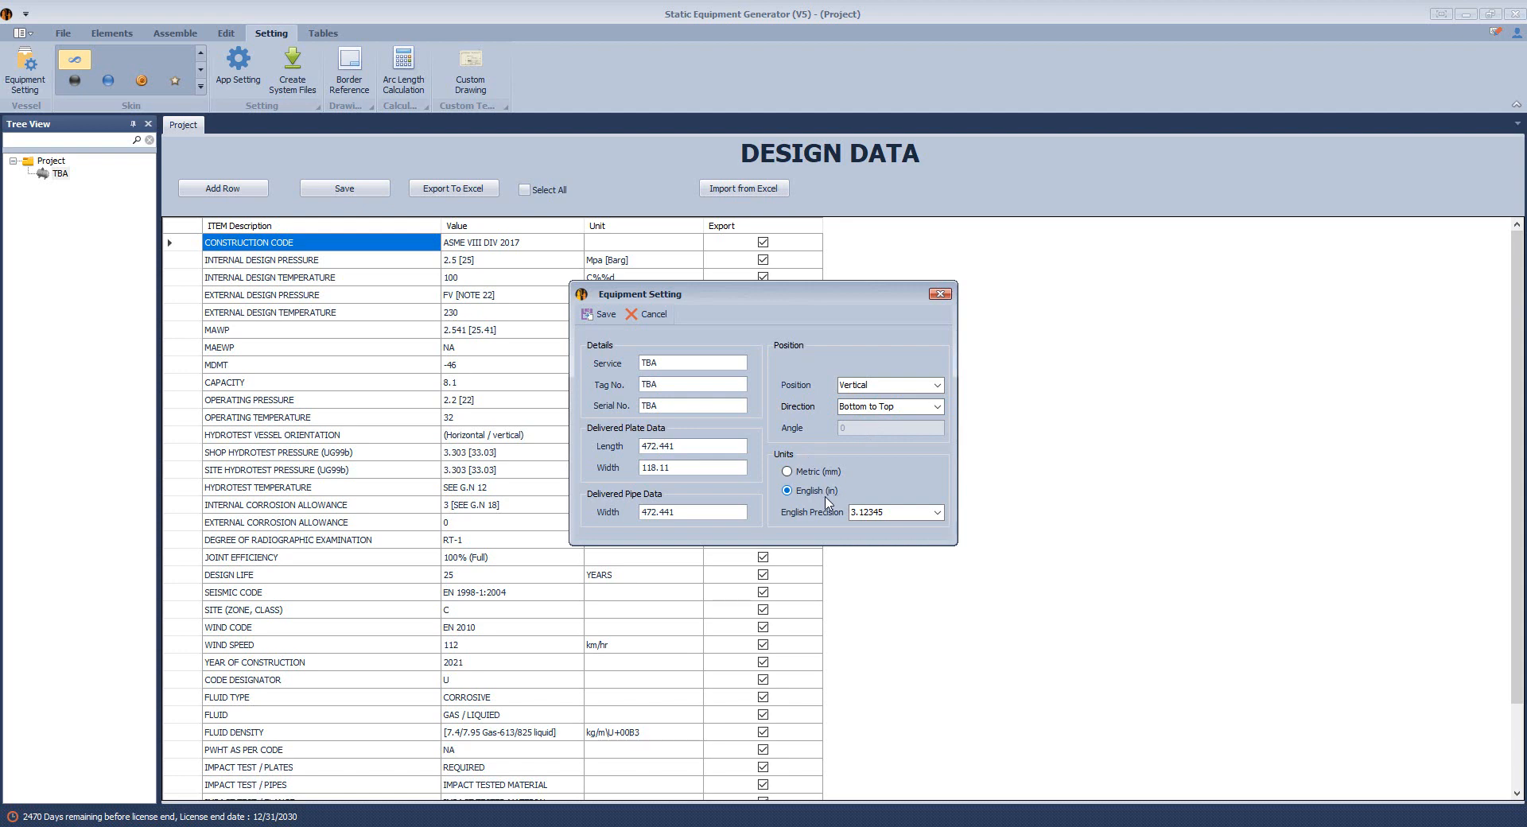
left_click(598, 316)
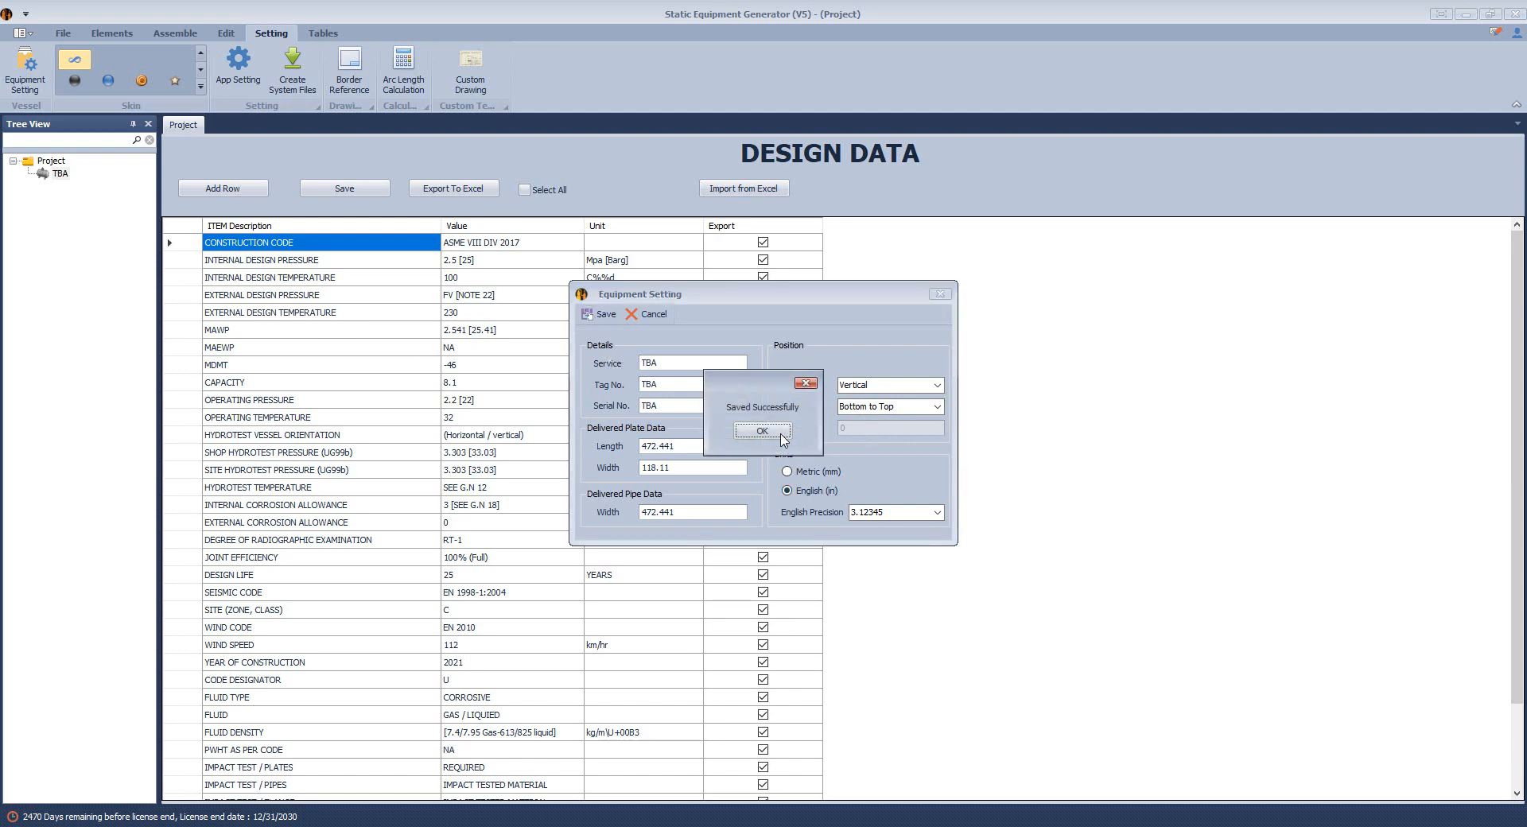
left_click(782, 437)
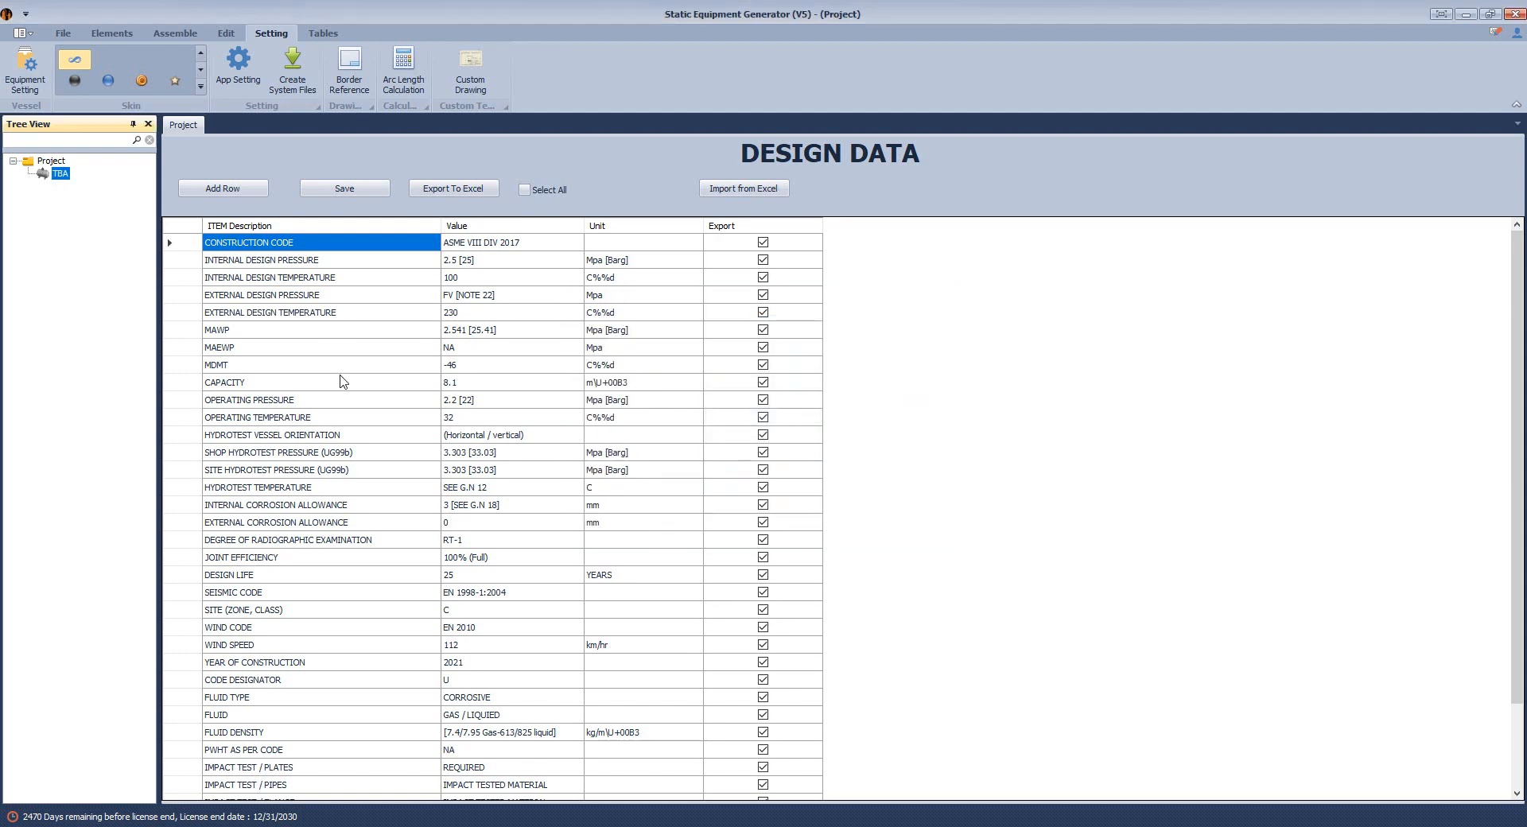
Add a head named Bottom Head to the TBA equipment and set its type to User Defined (CR and KR).
left_click(111, 33)
left_click(23, 67)
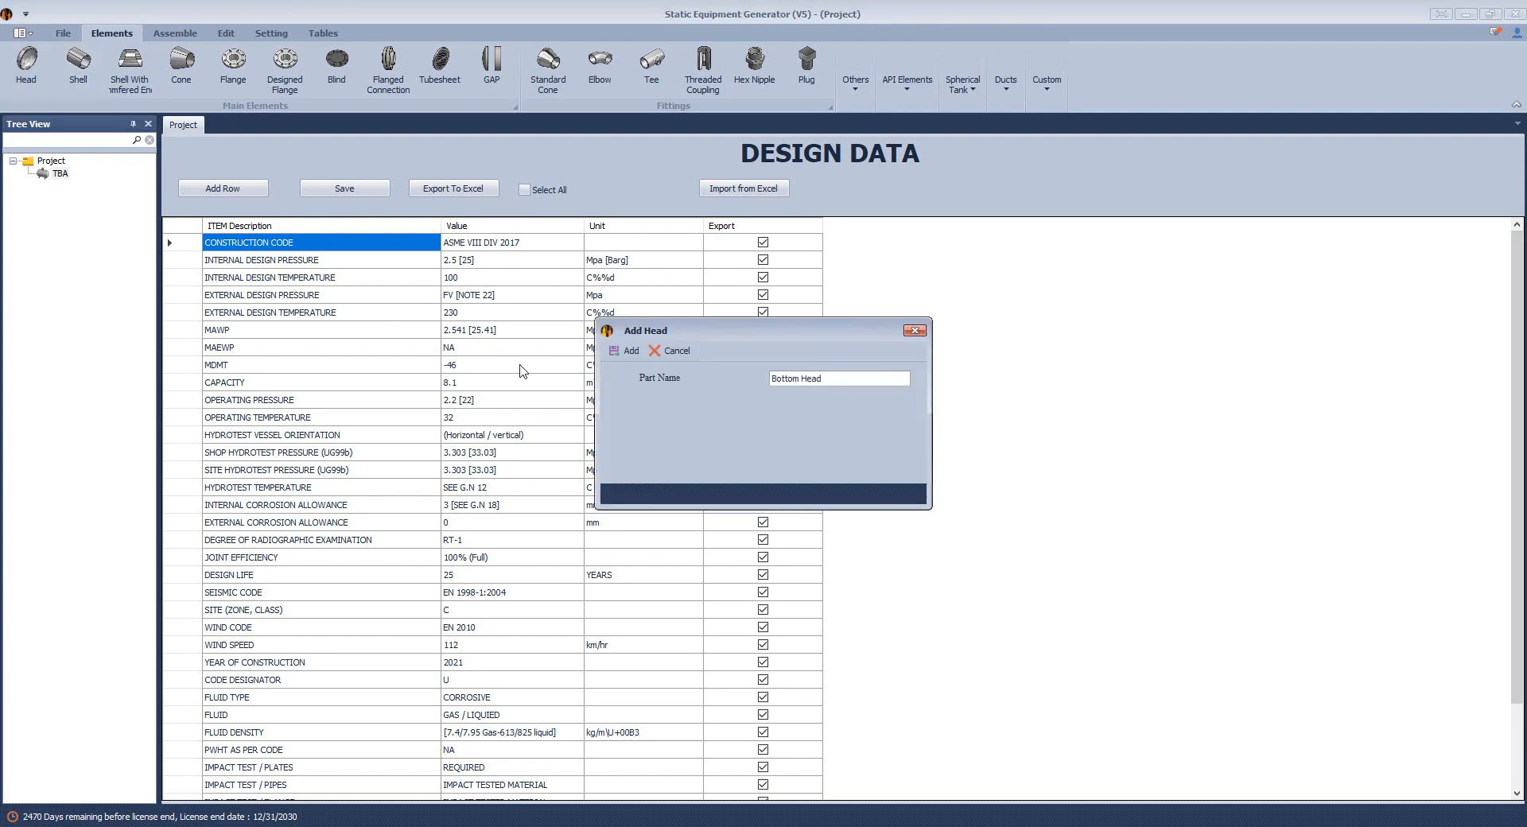
key("Return")
left_click(90, 189)
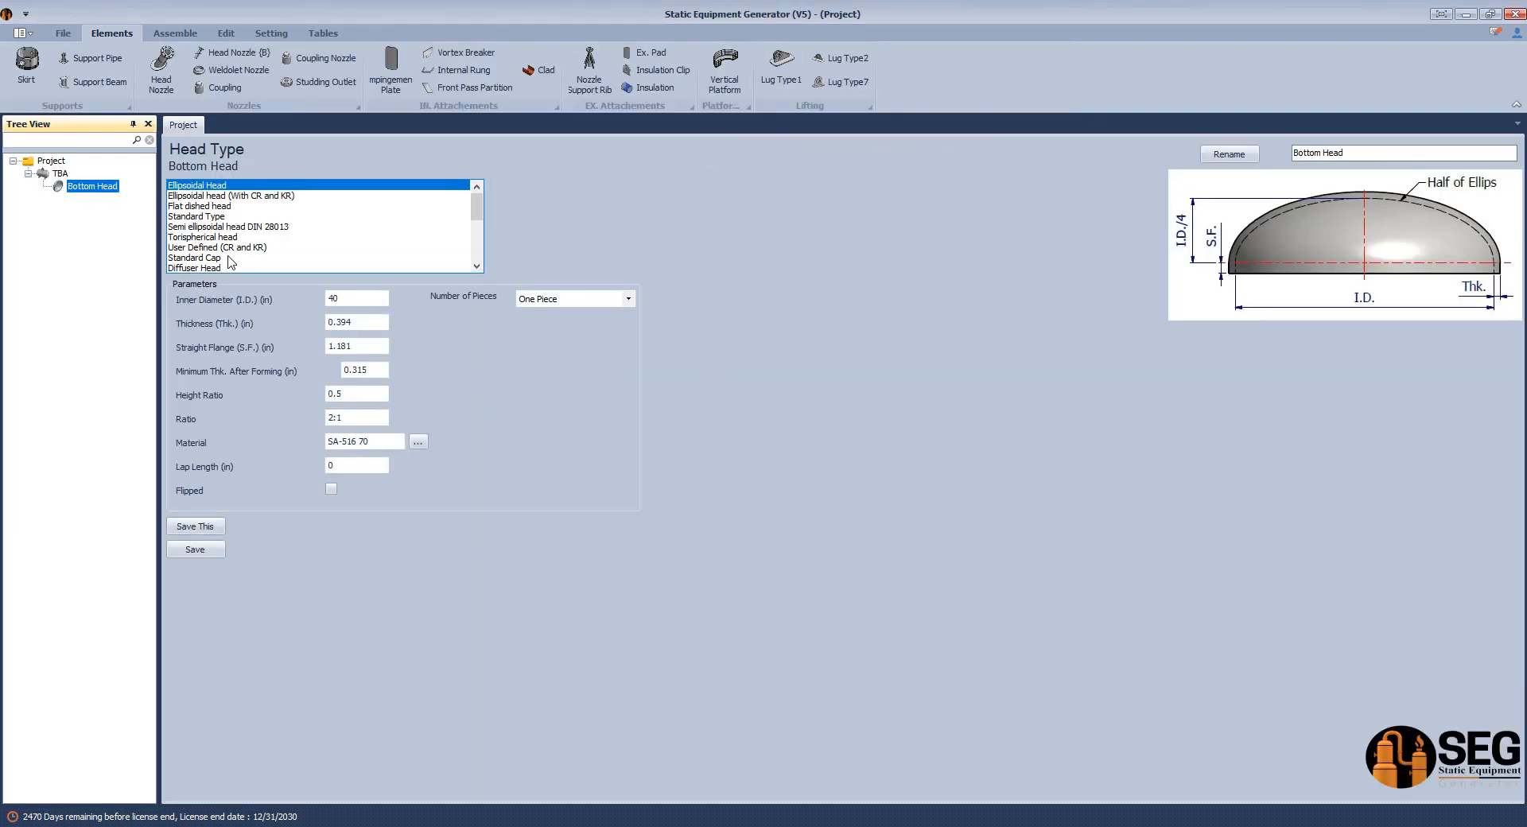
left_click(219, 248)
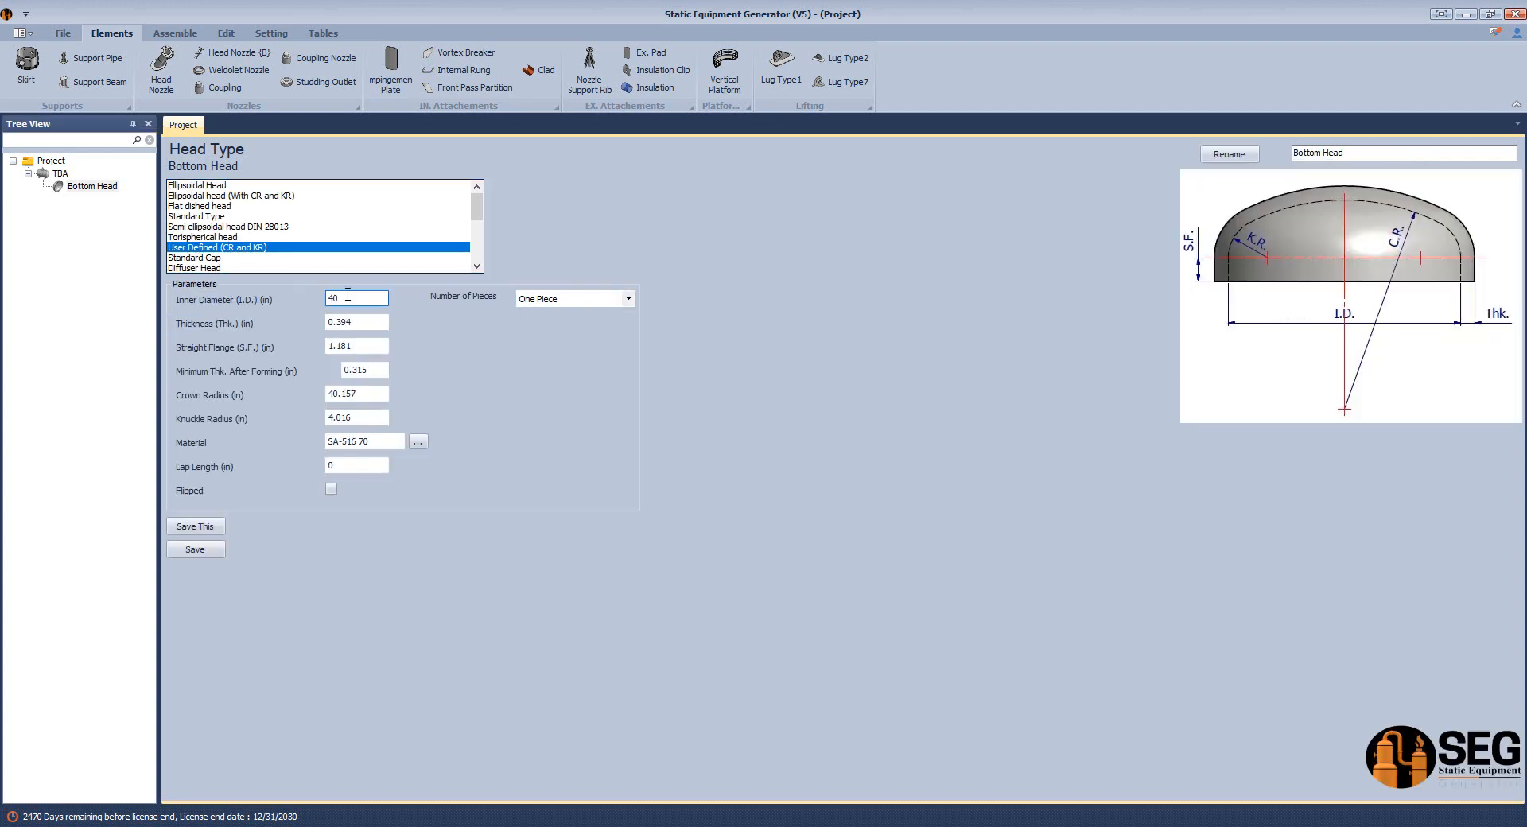
Set the bottom head's inner diameter to 164 in, thickness to 0.5, straight flange to 3 and minimum thickness after forming to 0.5.
left_click_drag(361, 299, 297, 300)
key("alt+Tab")
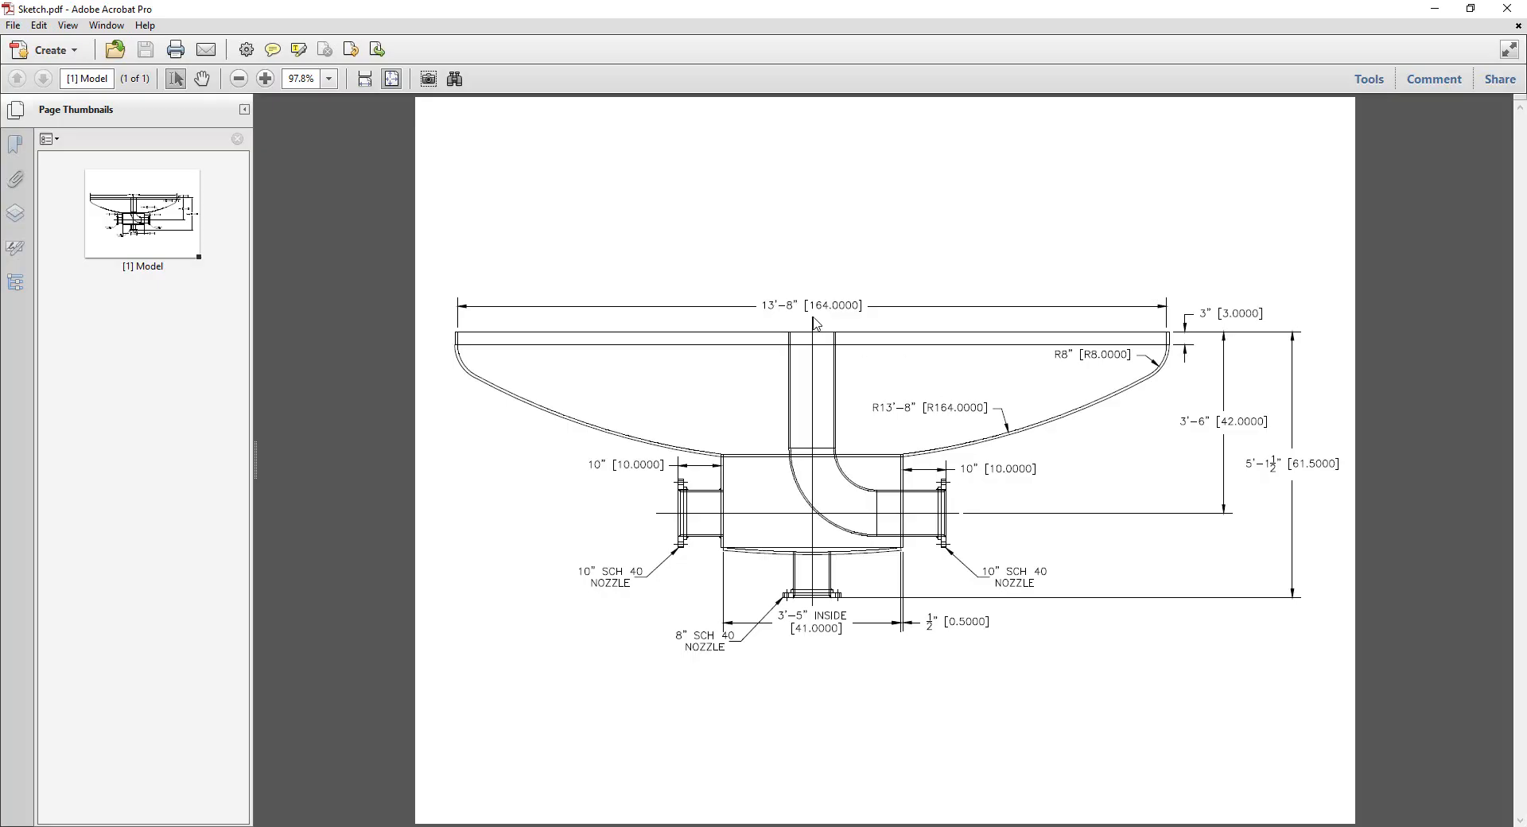
key("alt+Tab")
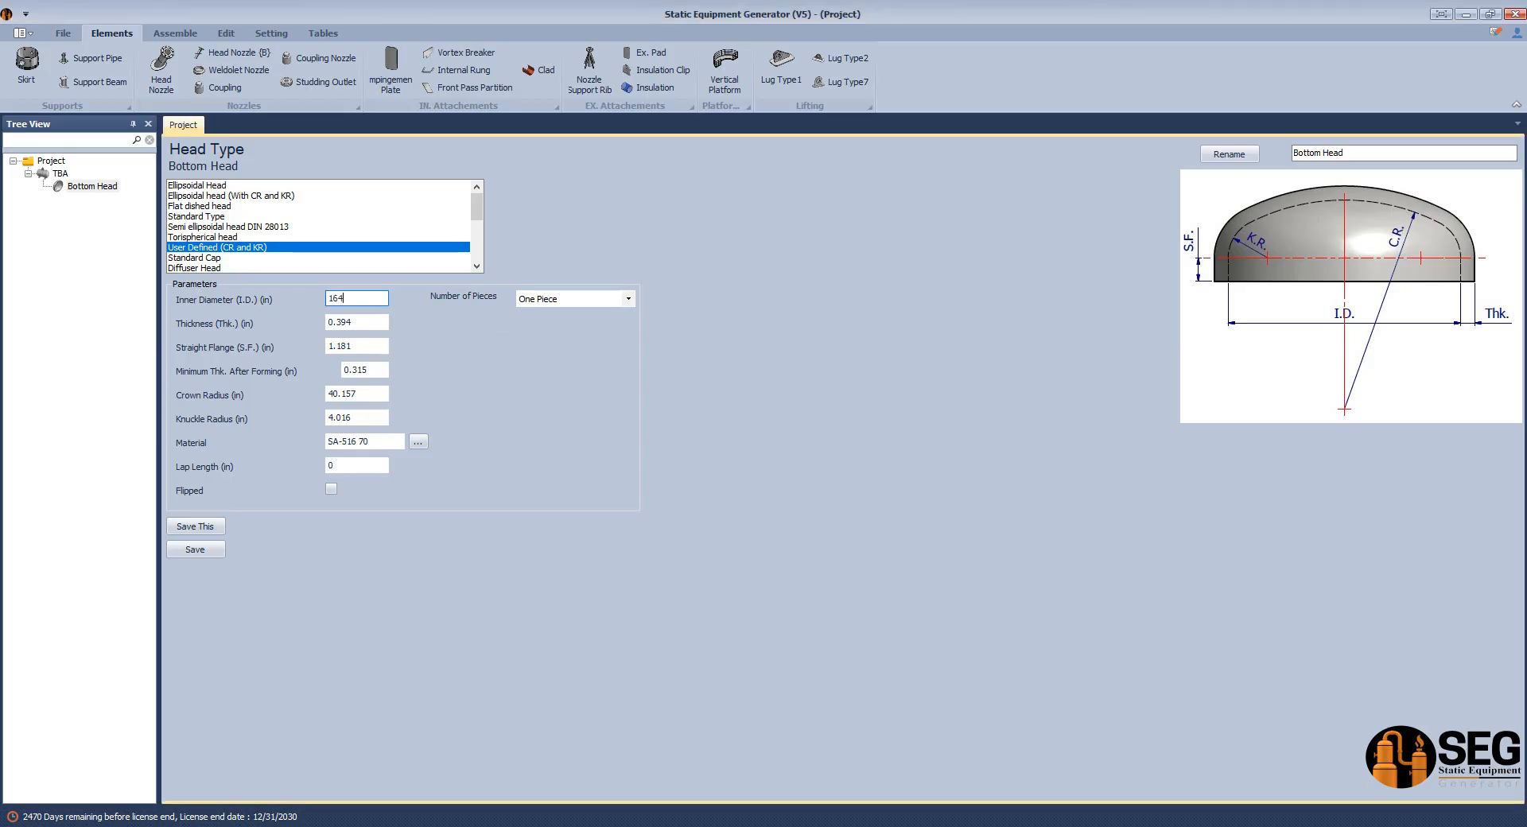
type("164")
left_click_drag(367, 322, 287, 355)
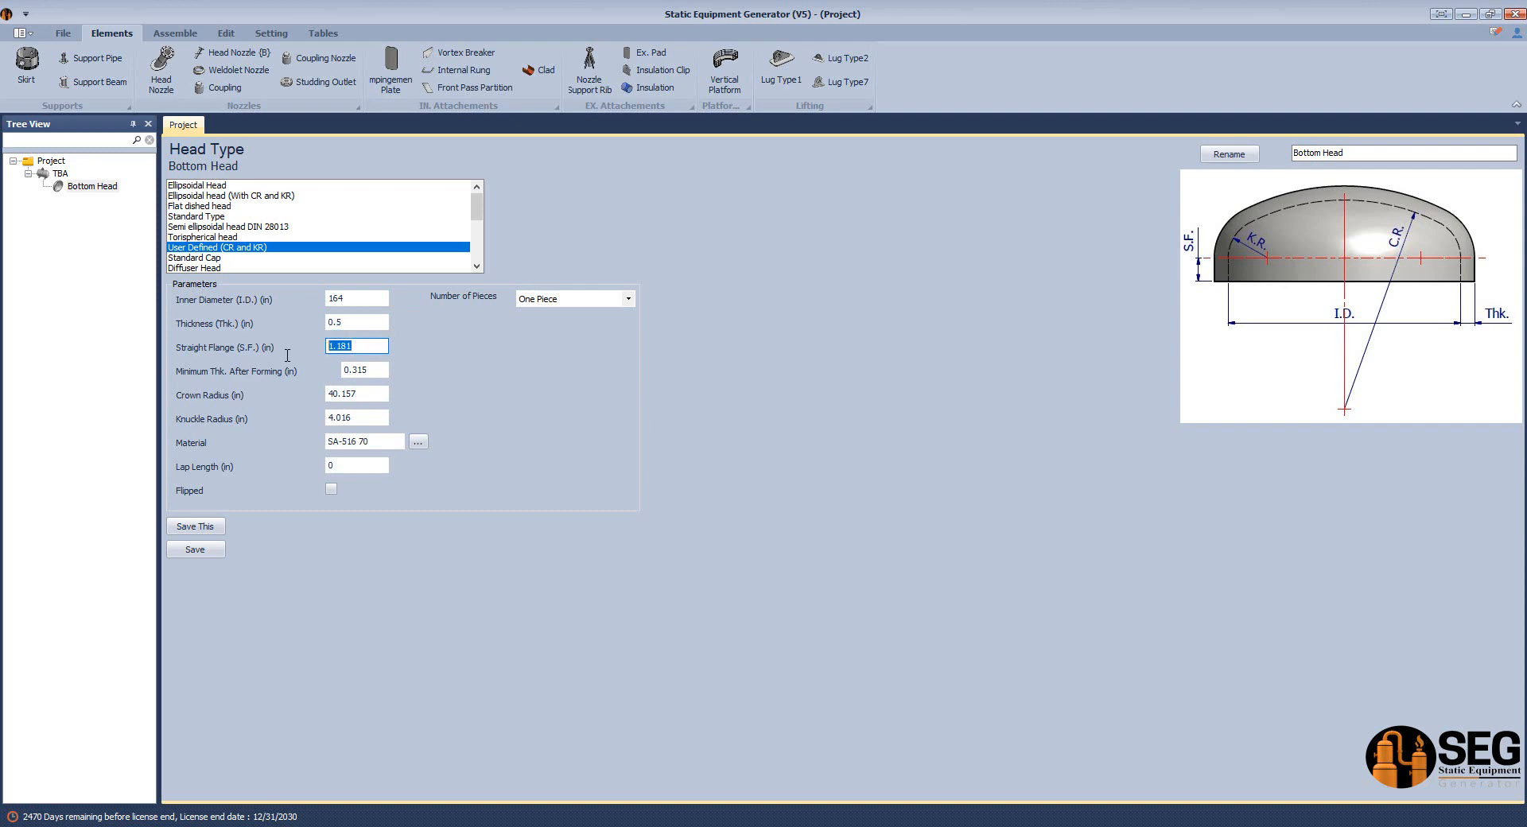
type("3")
left_click(378, 372)
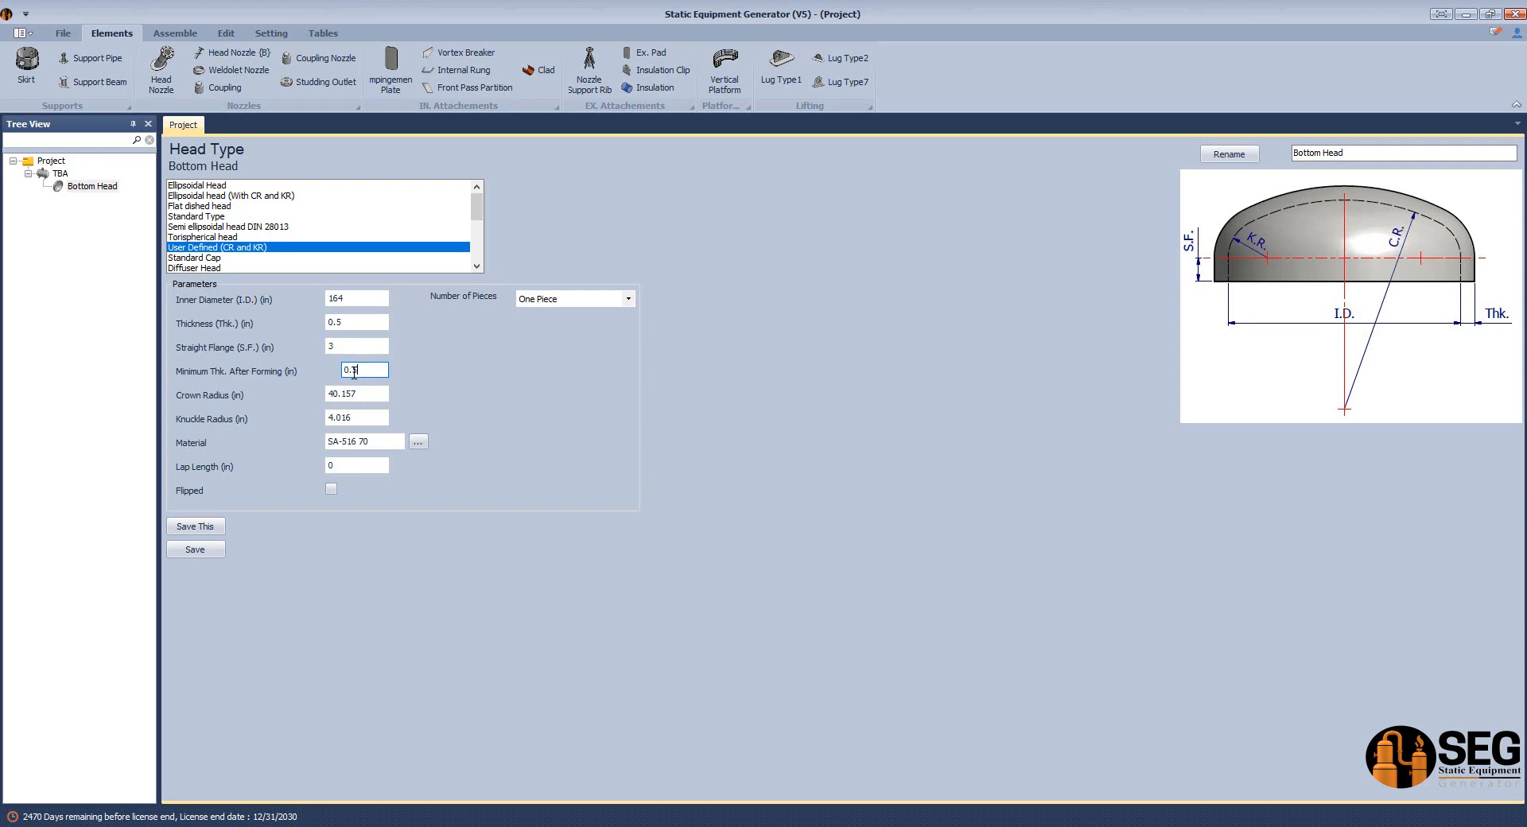
key("Tab")
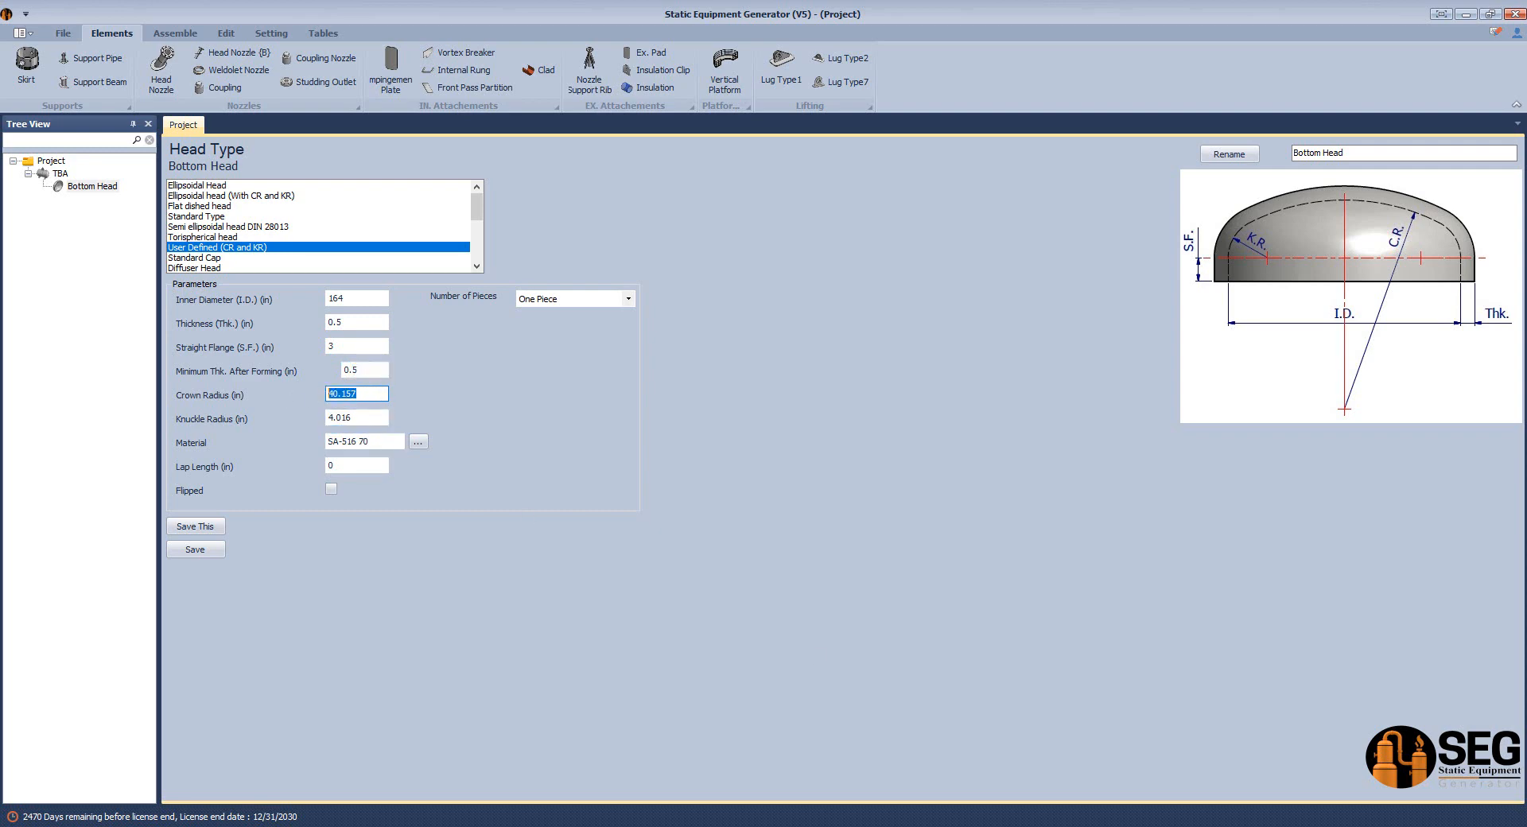
Set the bottom head's crown radius to 164 in and knuckle radius to 8 in, following the sketch PDF in Adobe Acrobat.
key("alt+Tab")
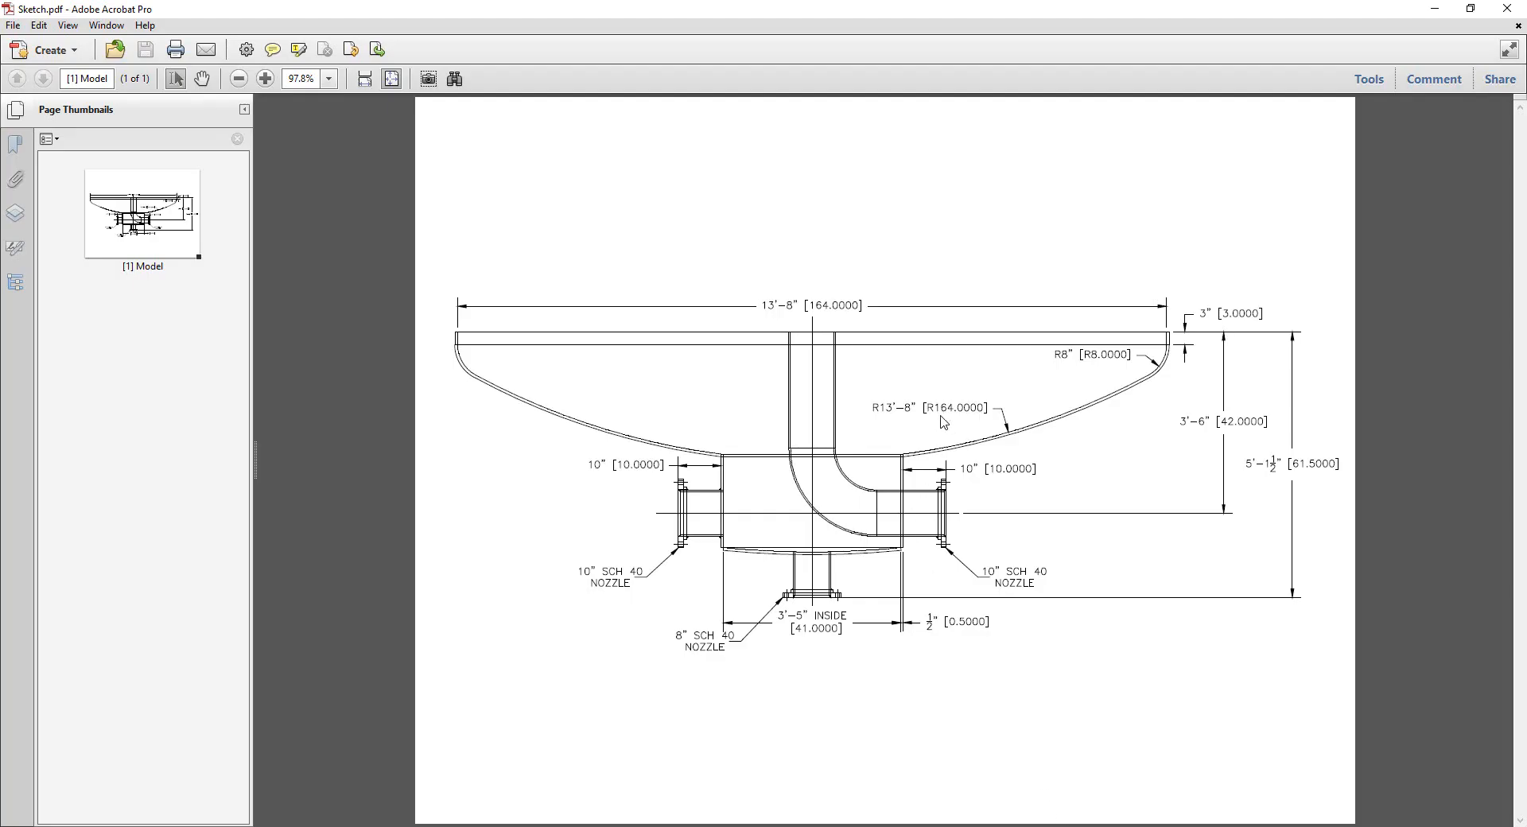
key("alt+Tab")
type("1")
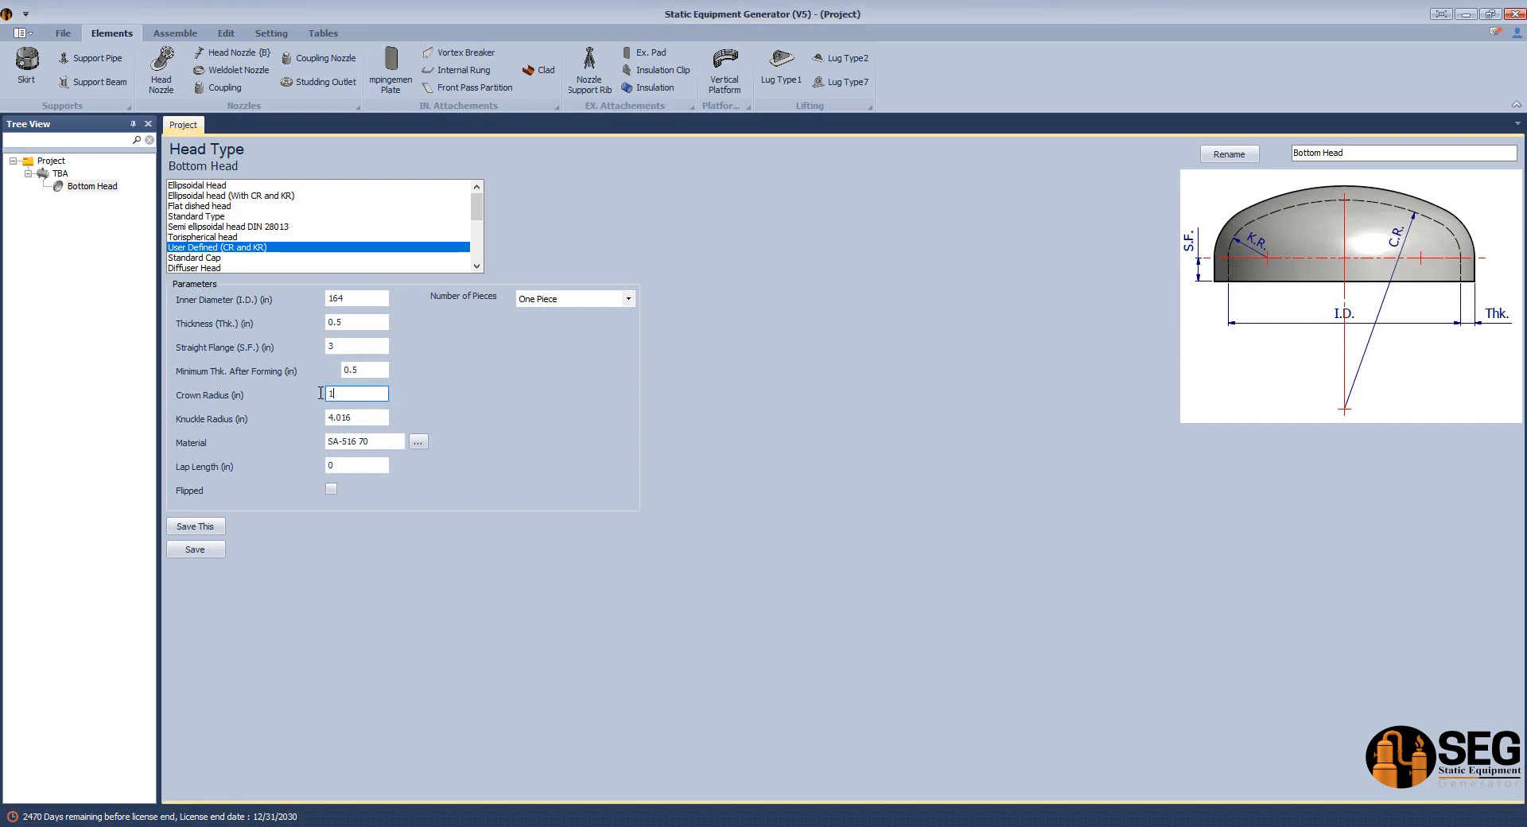
key("alt+Tab")
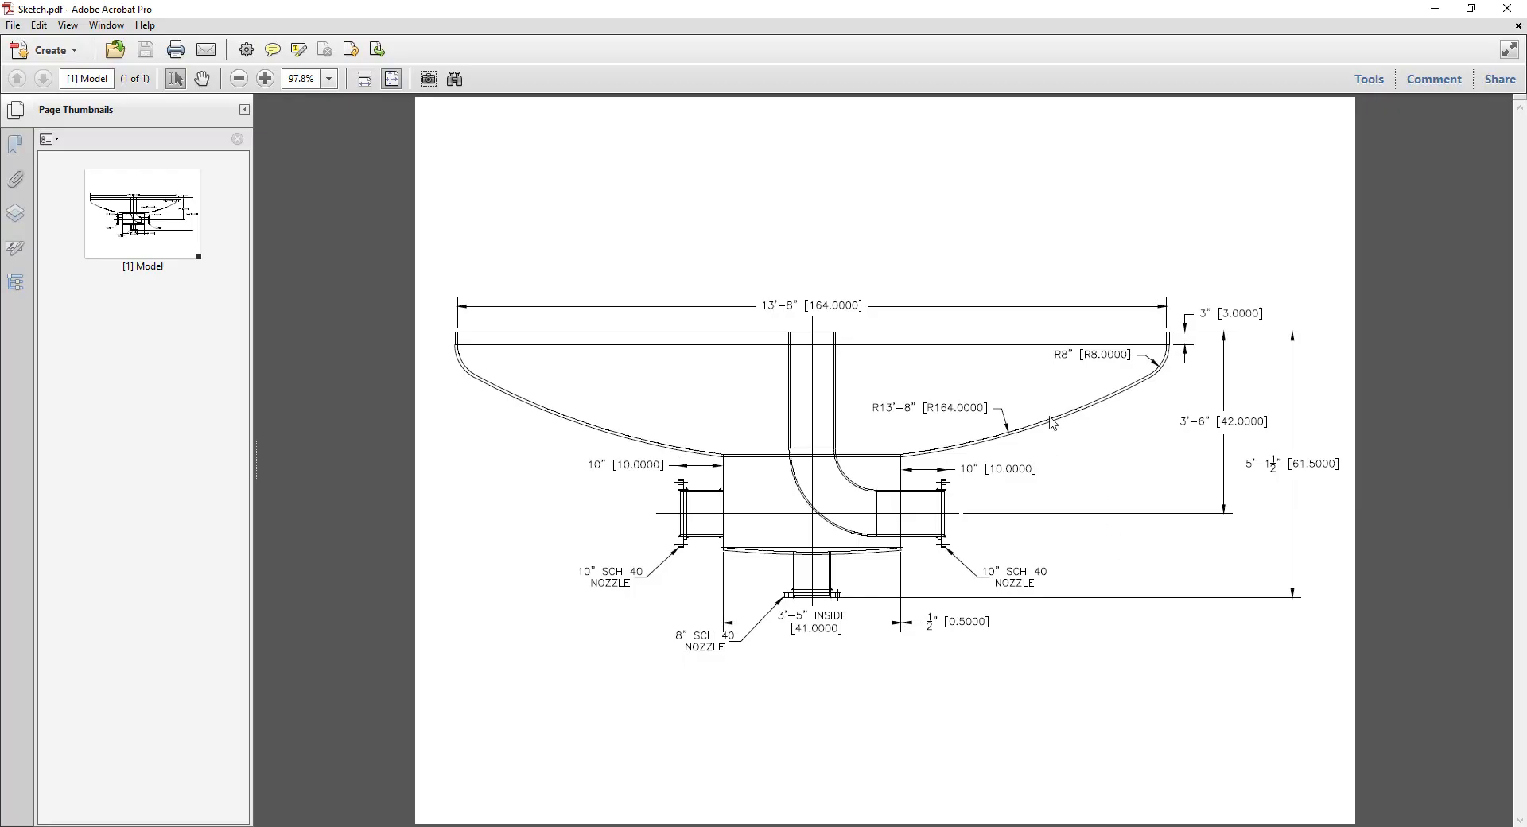
key("alt+Tab")
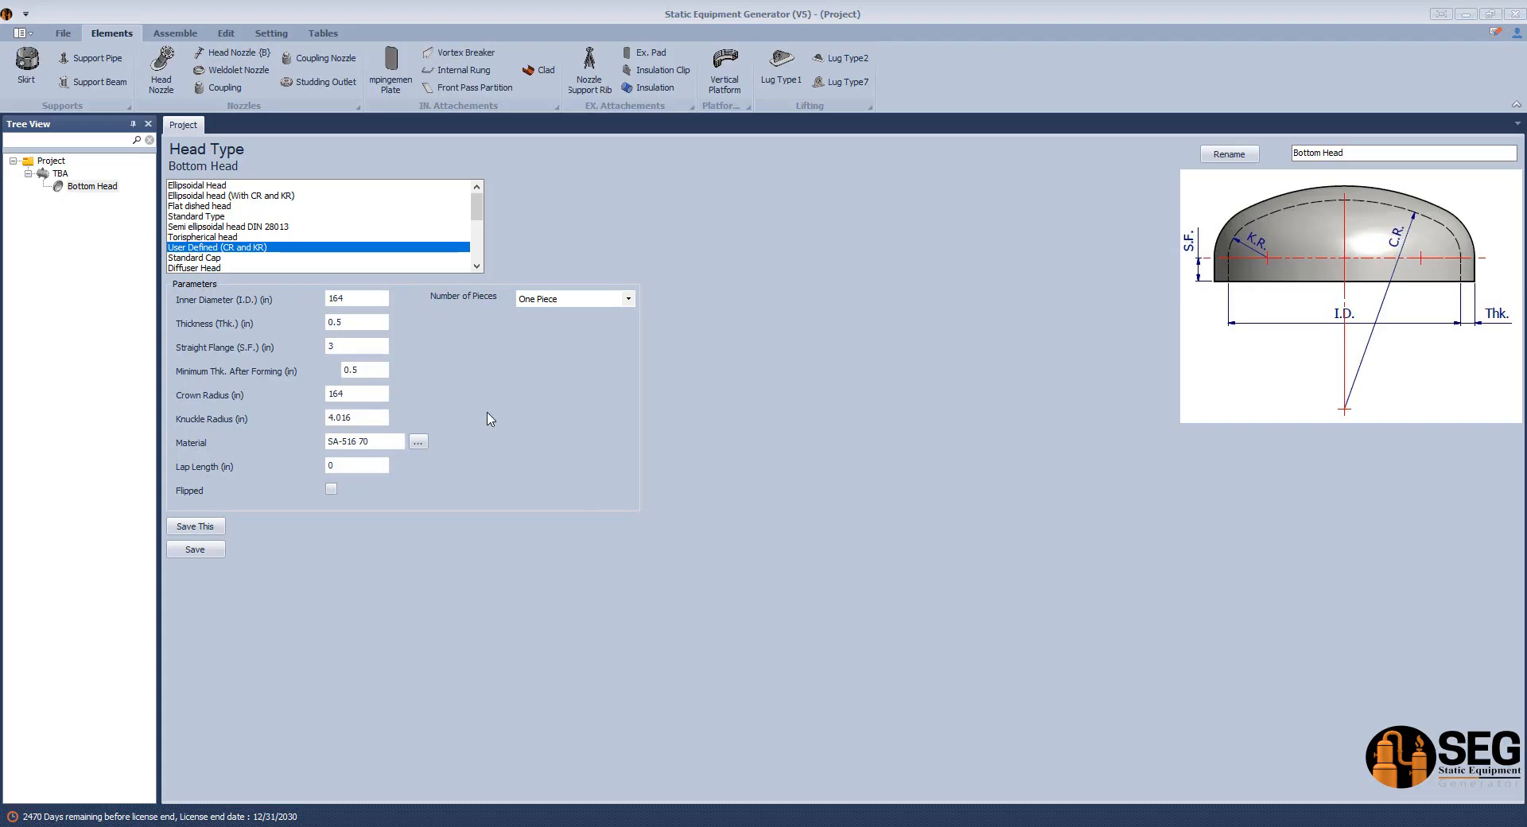
key("Tab")
type("8")
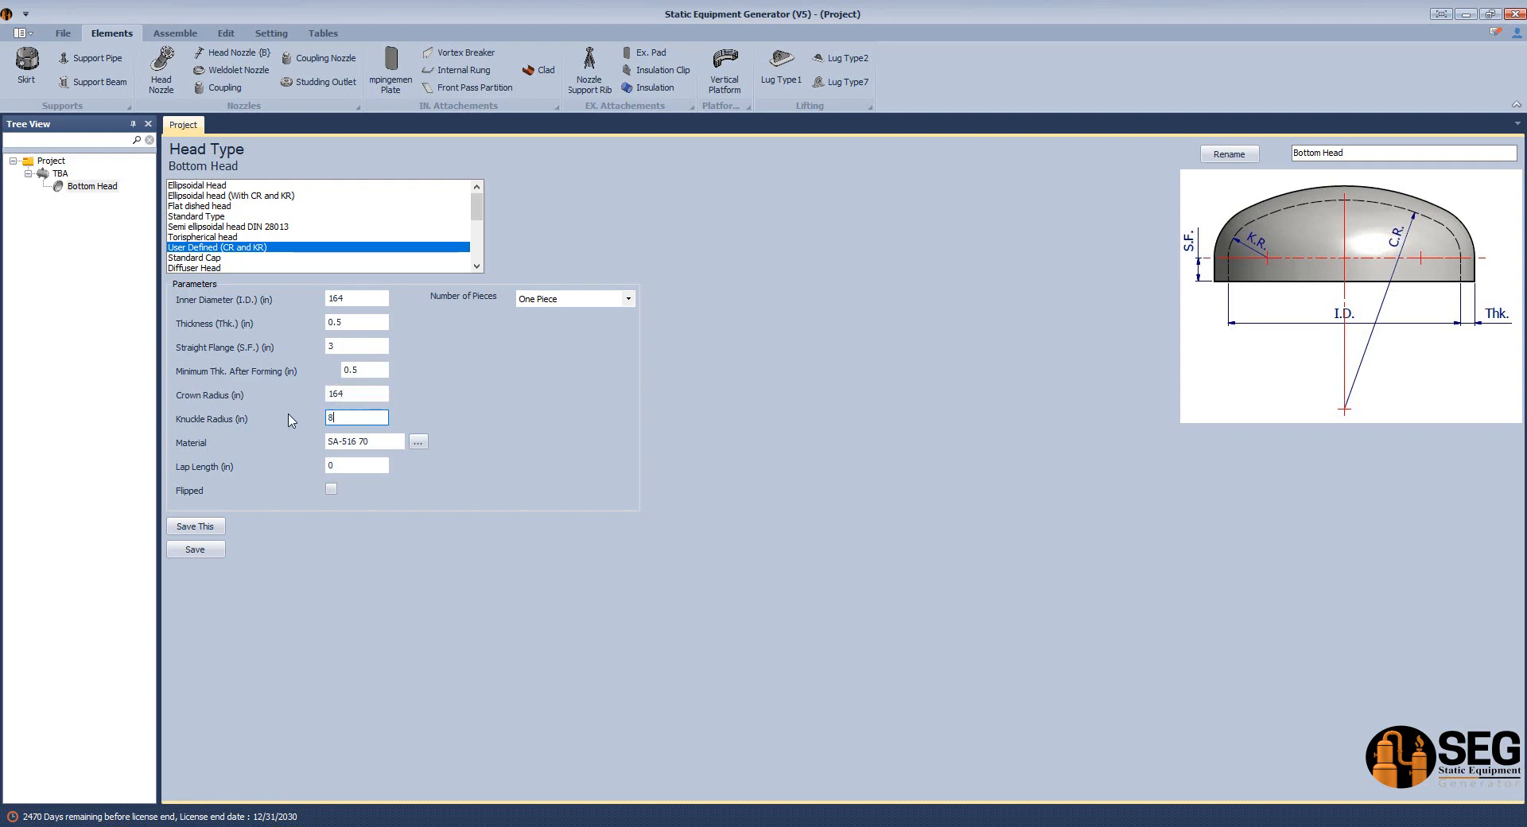
Flip and save the bottom head, and view its generated model from the left side in Autodesk Inventor.
left_click(331, 489)
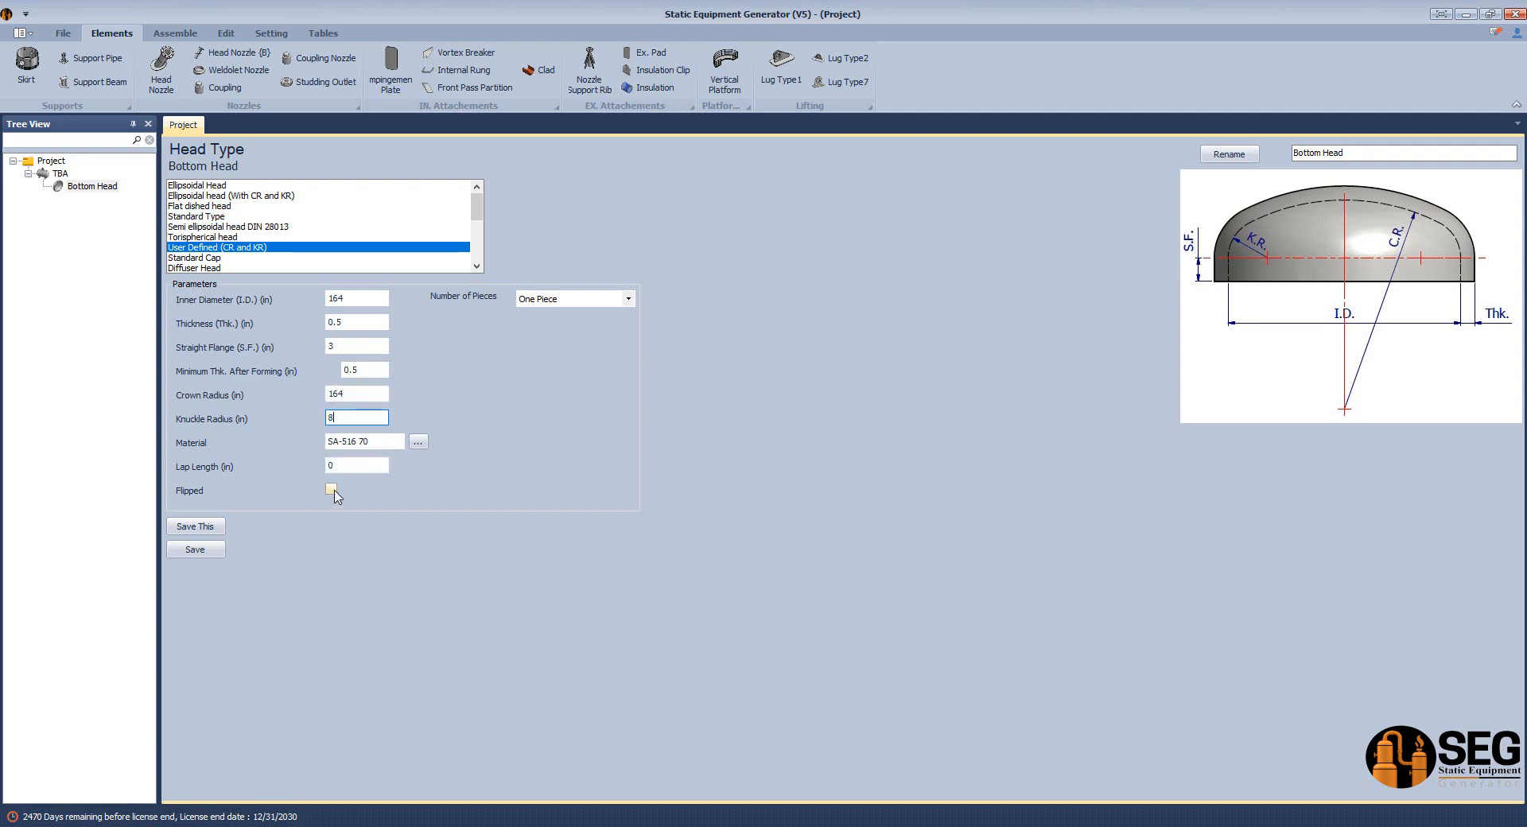
left_click(195, 551)
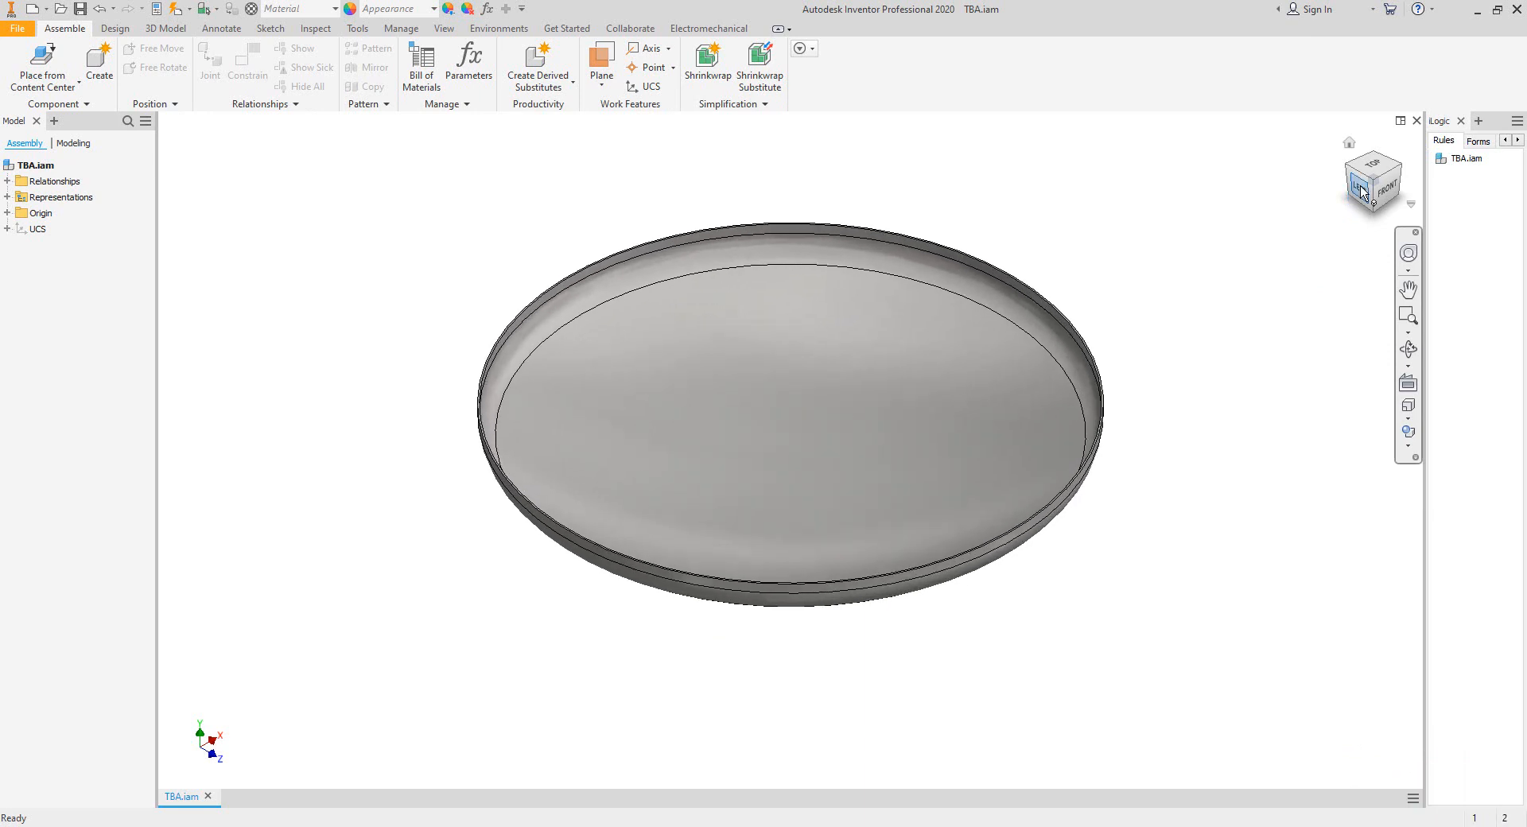
left_click(1361, 193)
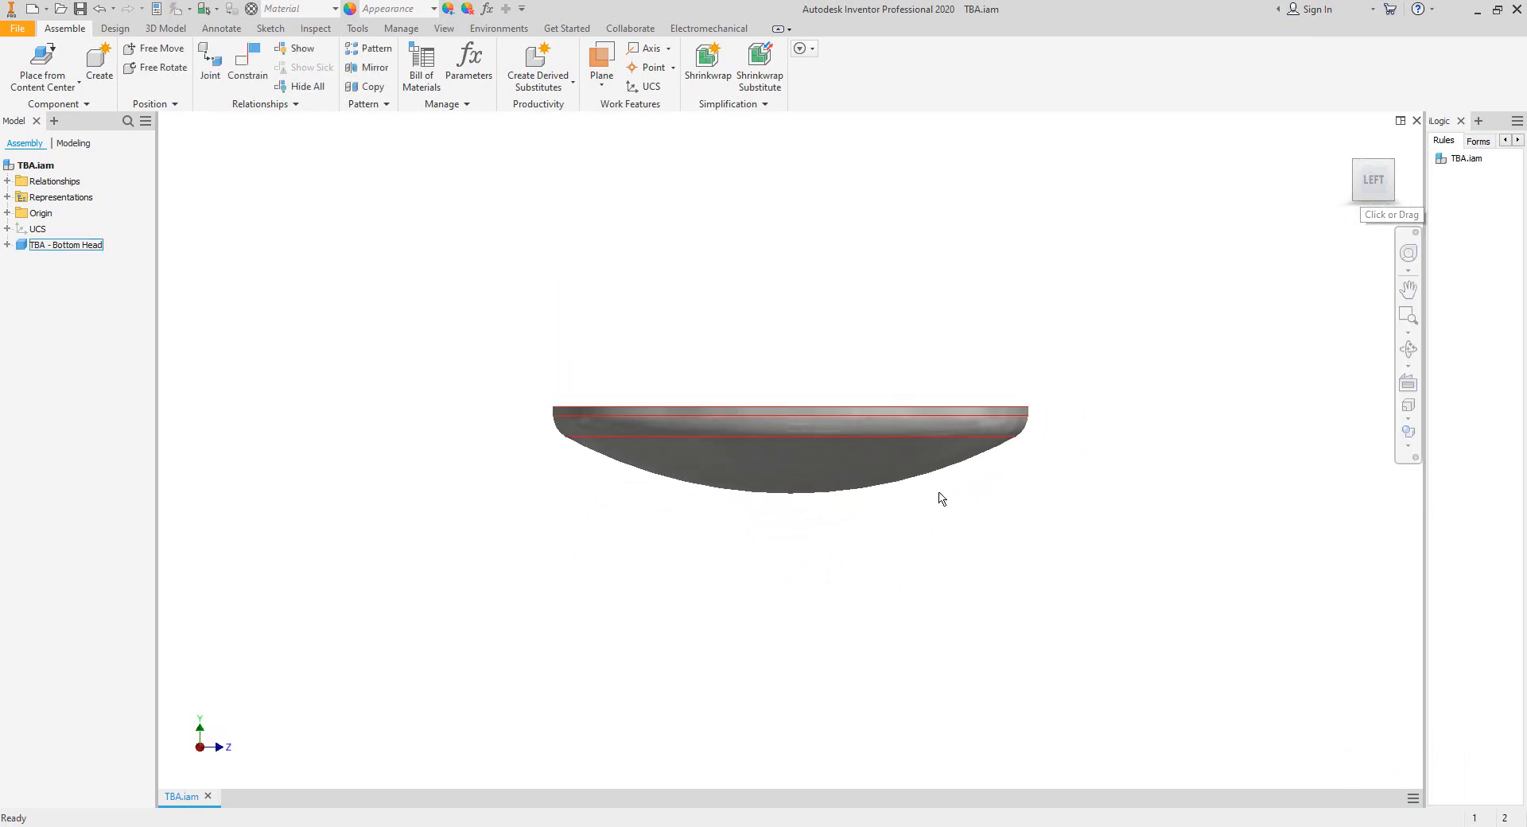
Add a head nozzle named Boot to the Bottom Head after locating the boot on the sketch.
left_click(1073, 824)
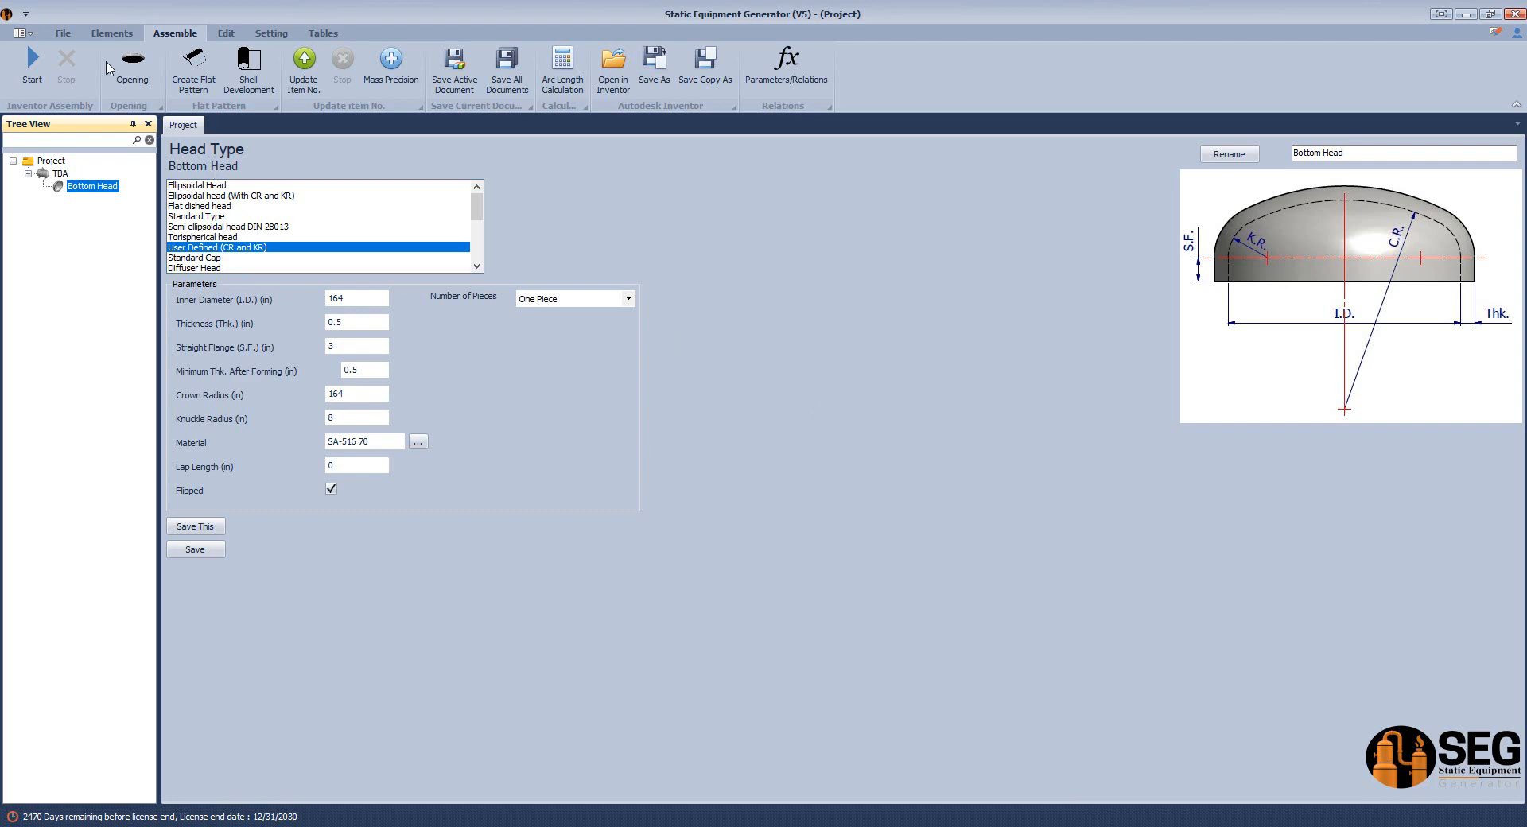
left_click(112, 34)
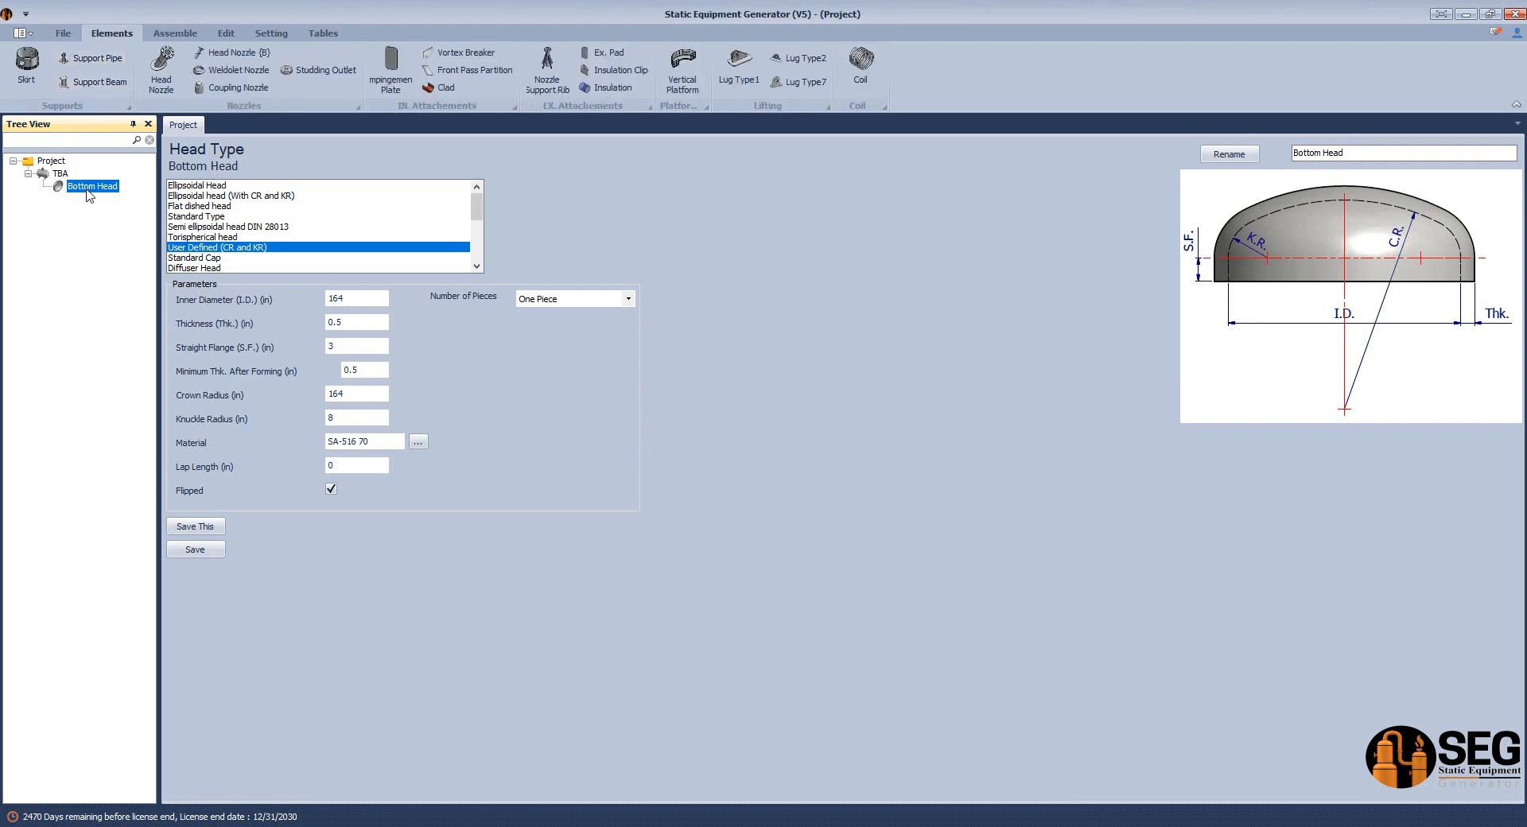
left_click(1025, 824)
mouse_move(715, 446)
left_mouse_down()
mouse_move(899, 534)
mouse_move(912, 557)
left_mouse_up()
left_click(1102, 824)
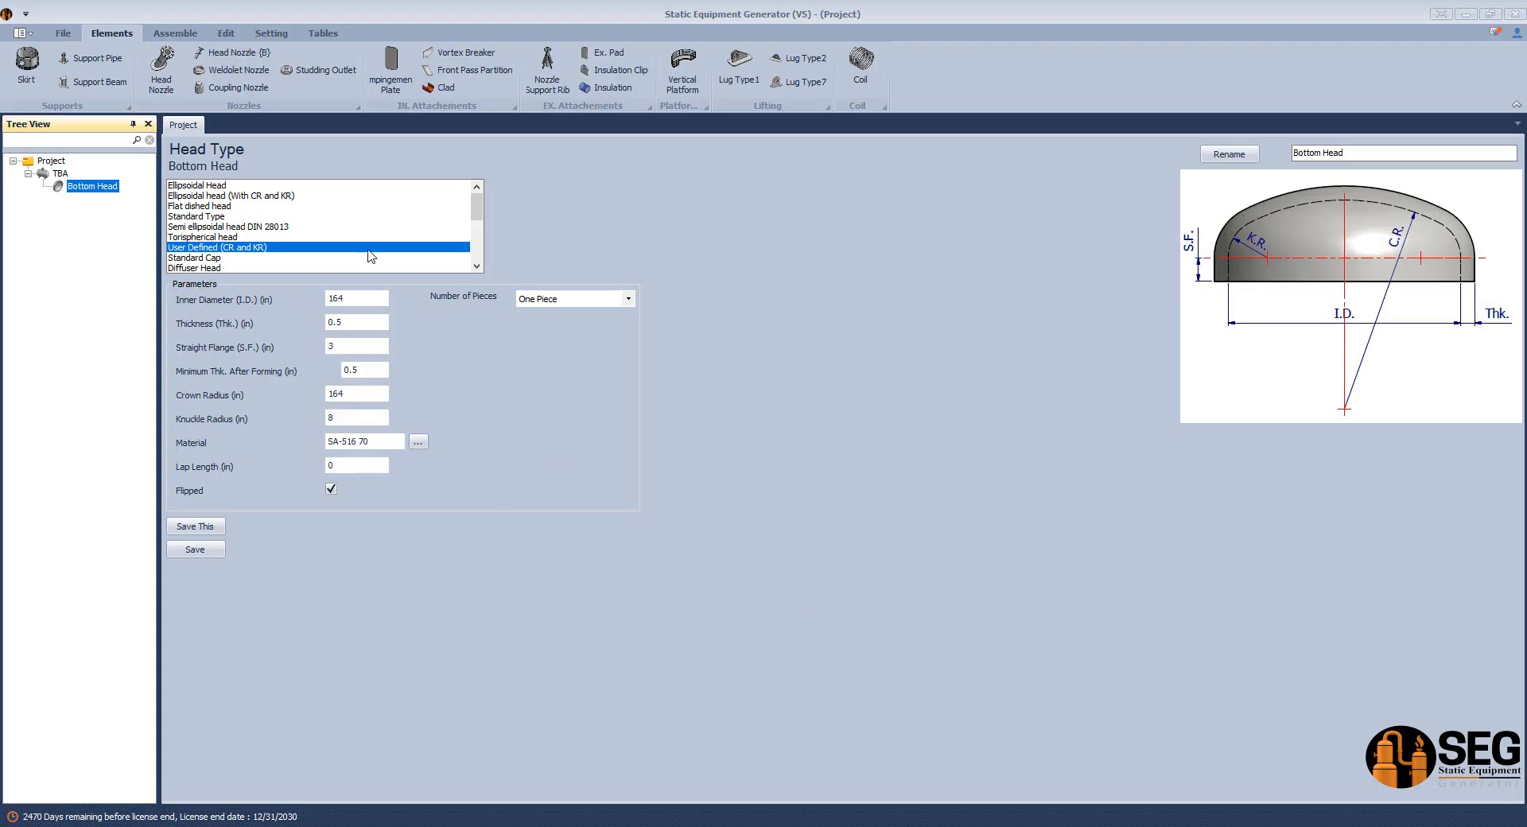
left_click(161, 70)
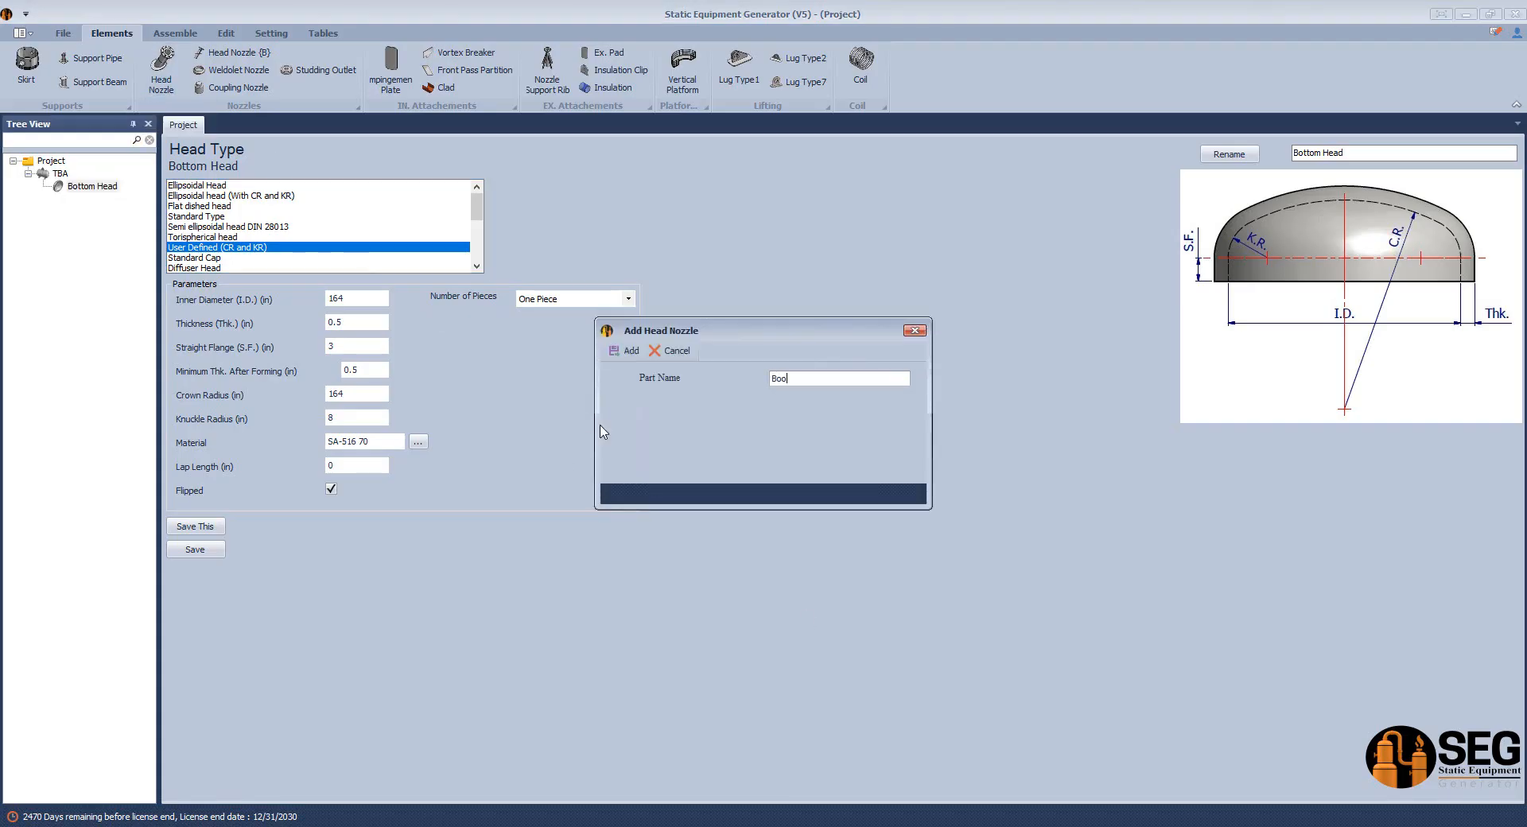
key("Return")
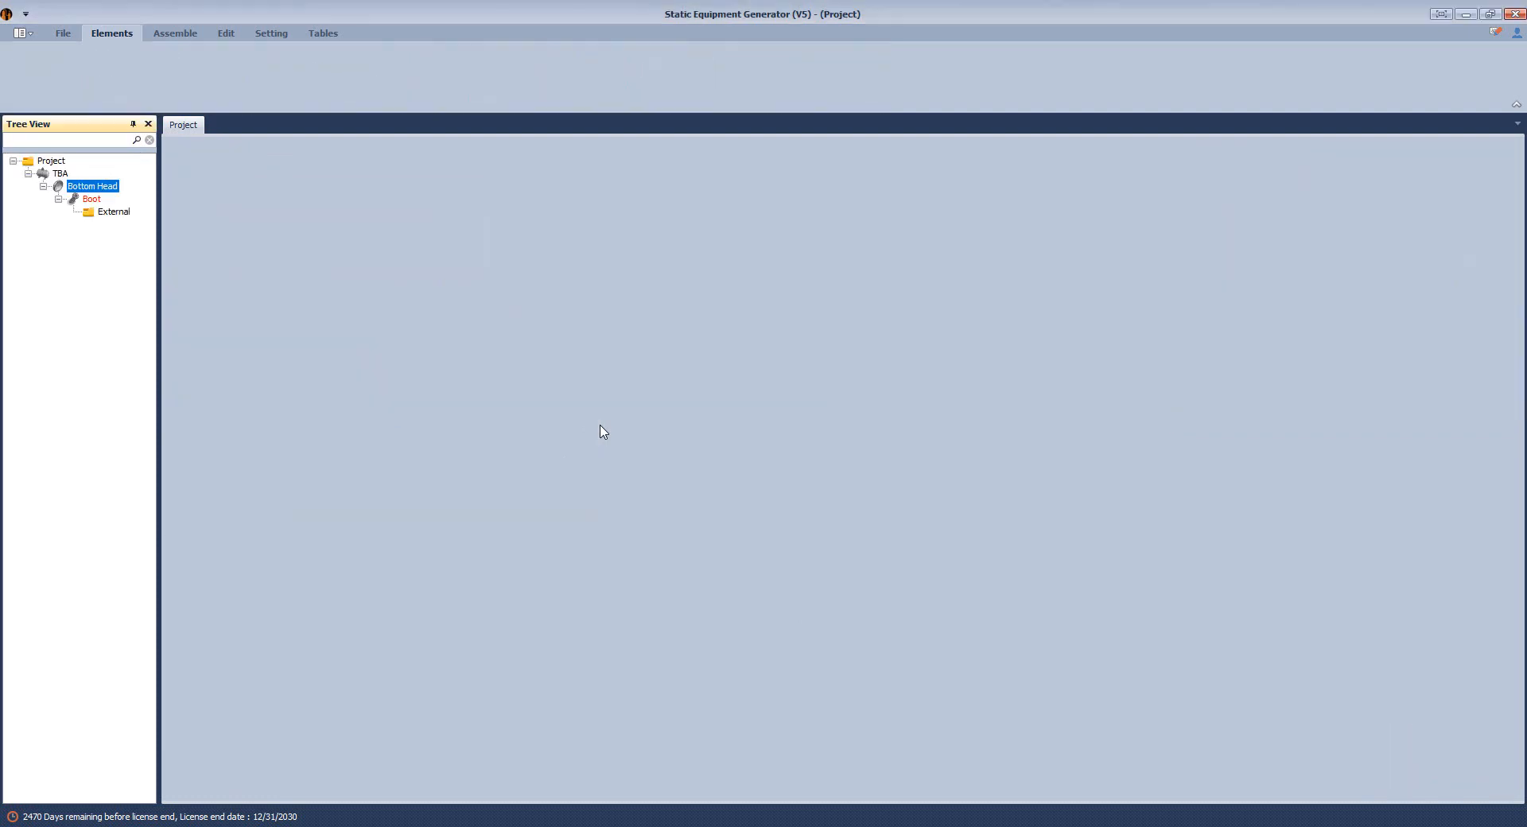
Set the Boot's type to Nozzle From Plate Connected to Head, pipe OD 42 in and thickness 0.5 in, using the sketch PDF.
left_click(91, 200)
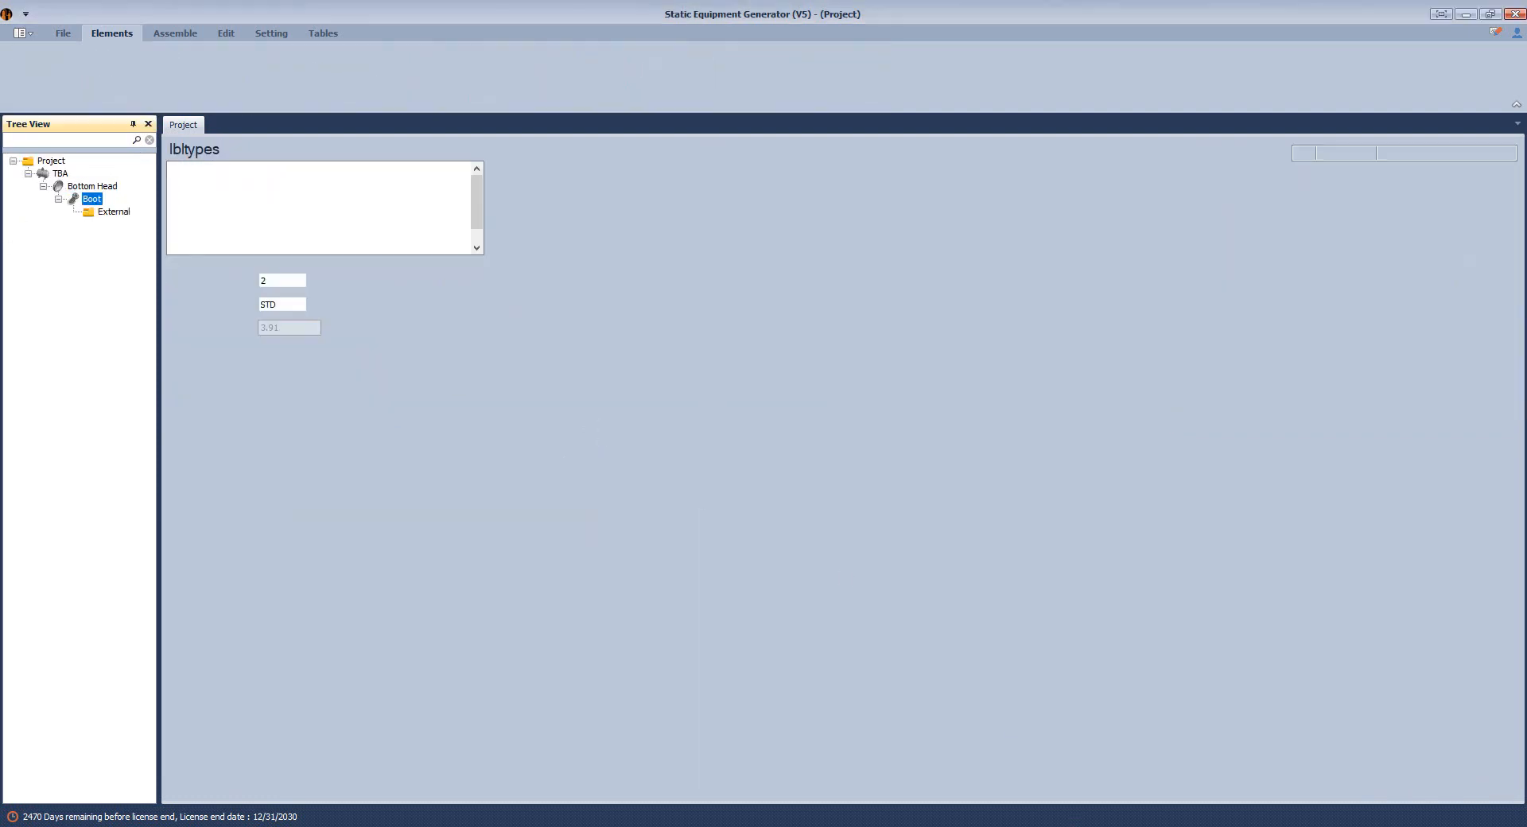
key("alt+Tab")
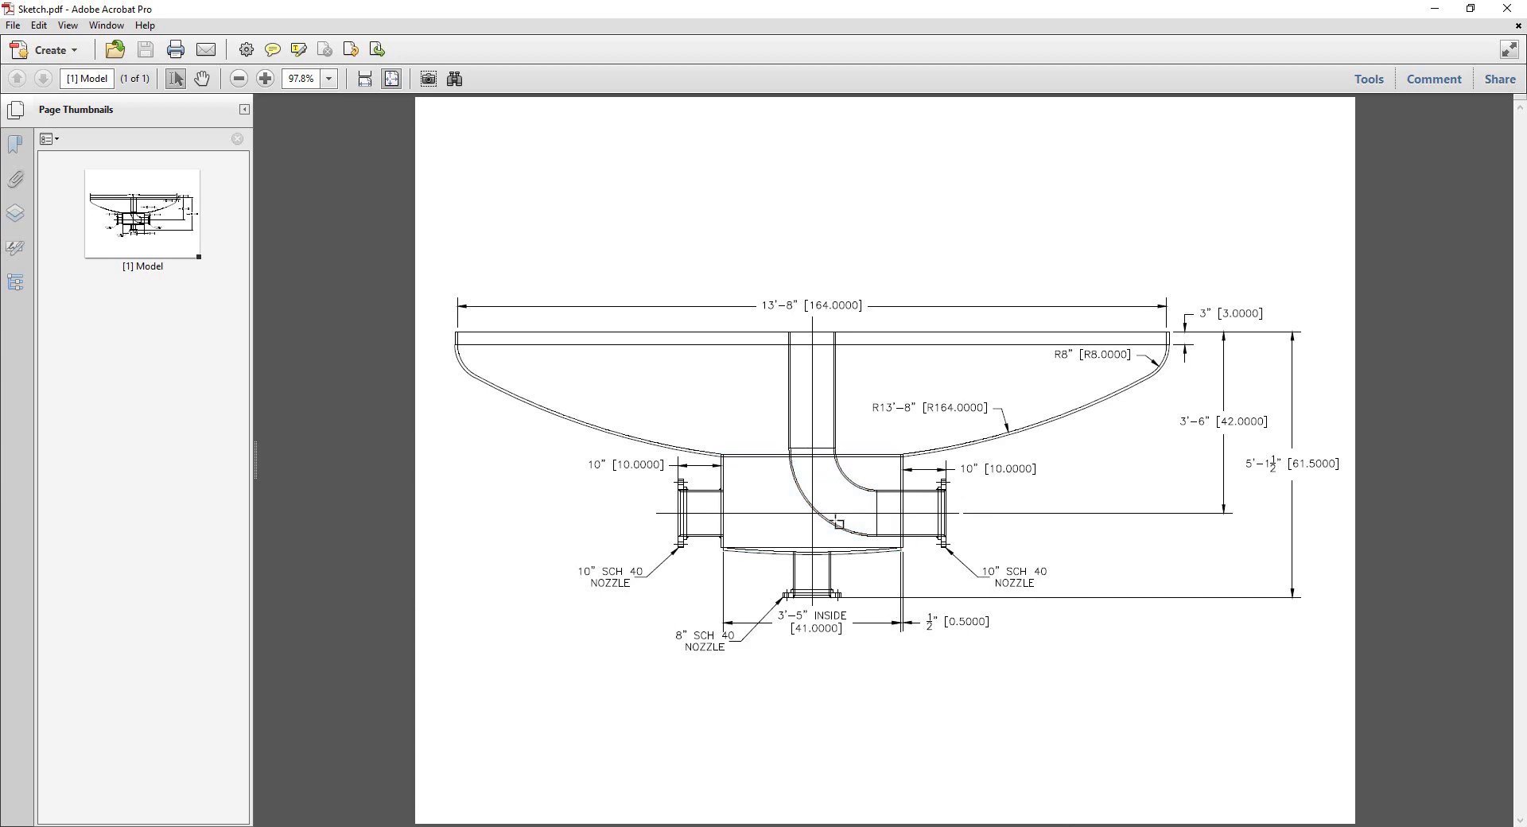
scroll(835, 523, "up", 4, "ctrl")
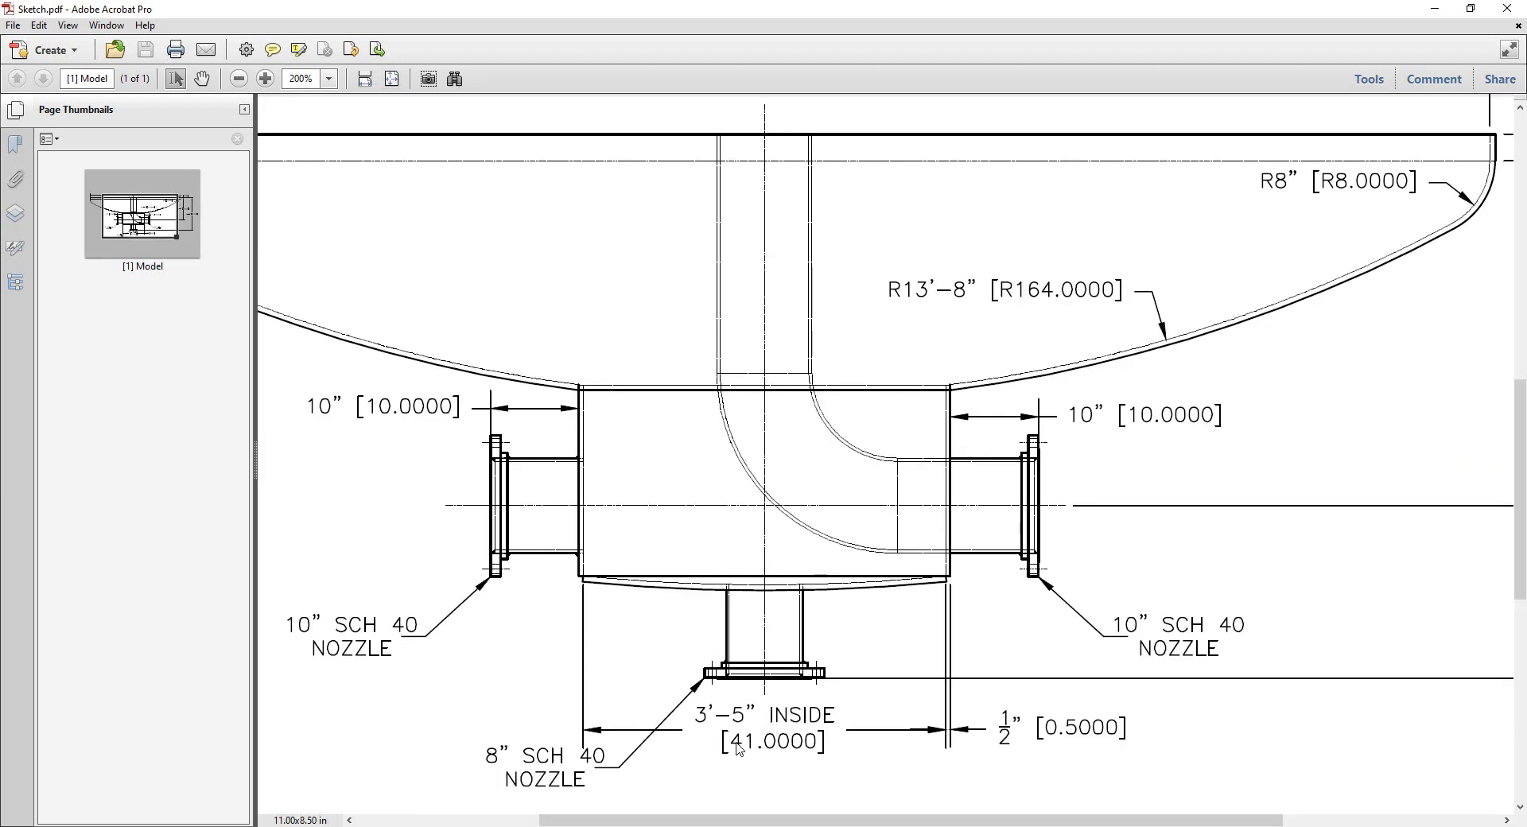
left_click_drag(738, 749, 763, 749)
left_click_drag(1035, 708, 1144, 765)
key("alt+Tab")
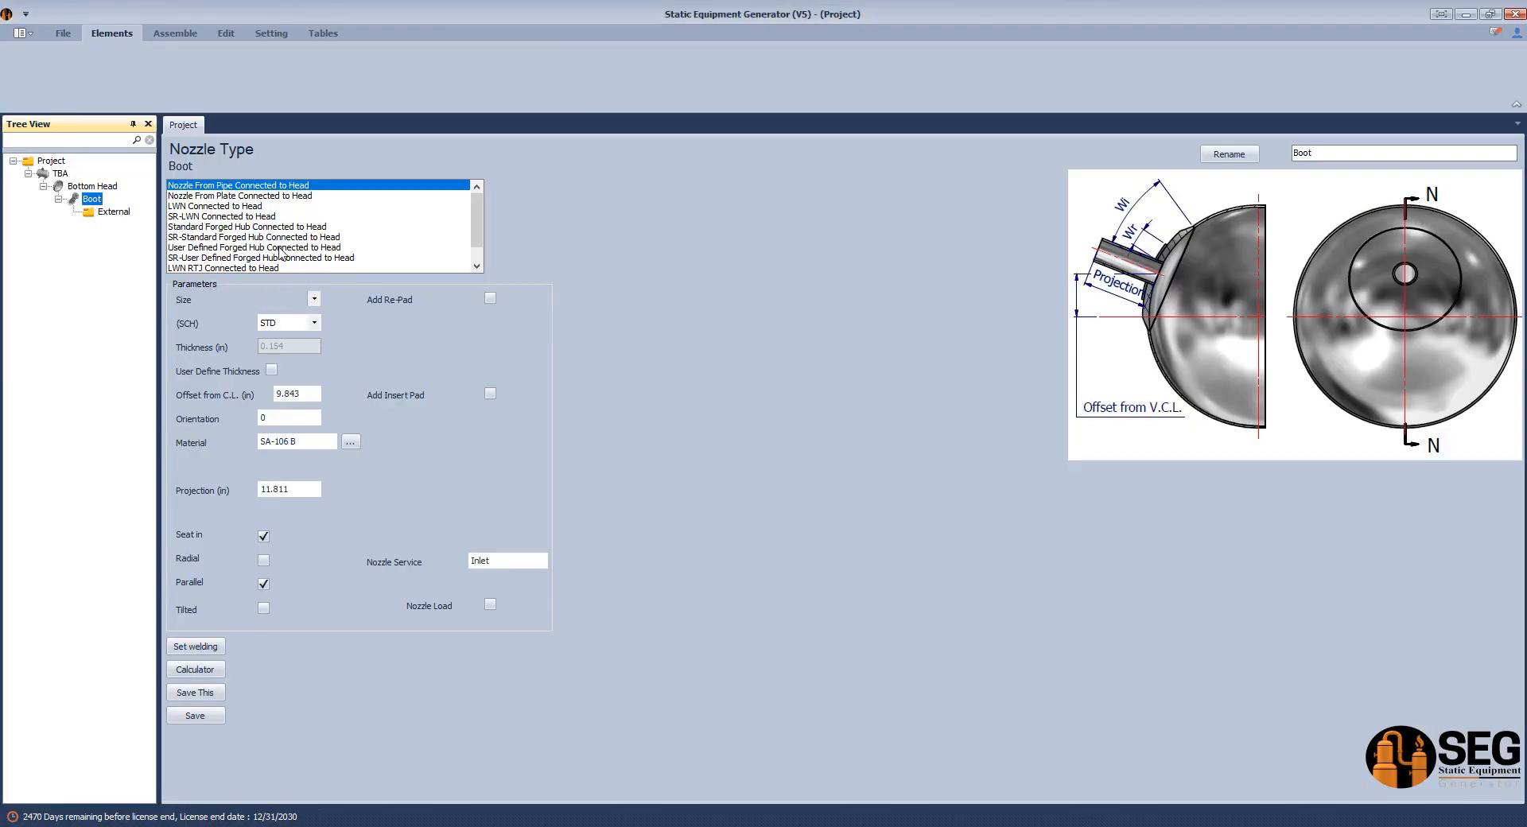
left_click(218, 197)
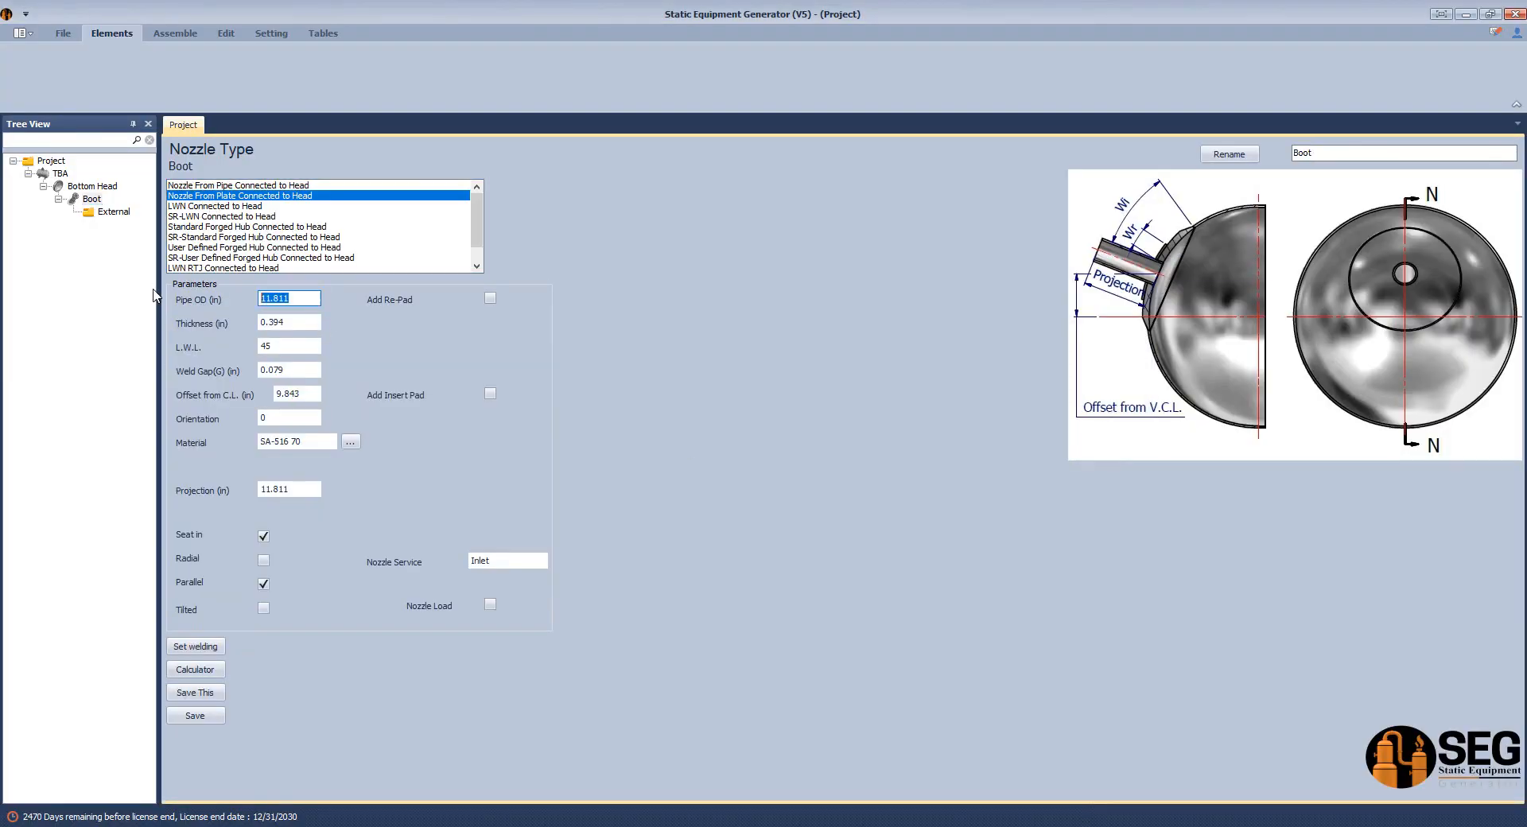
type("42")
left_click_drag(284, 322, 278, 327)
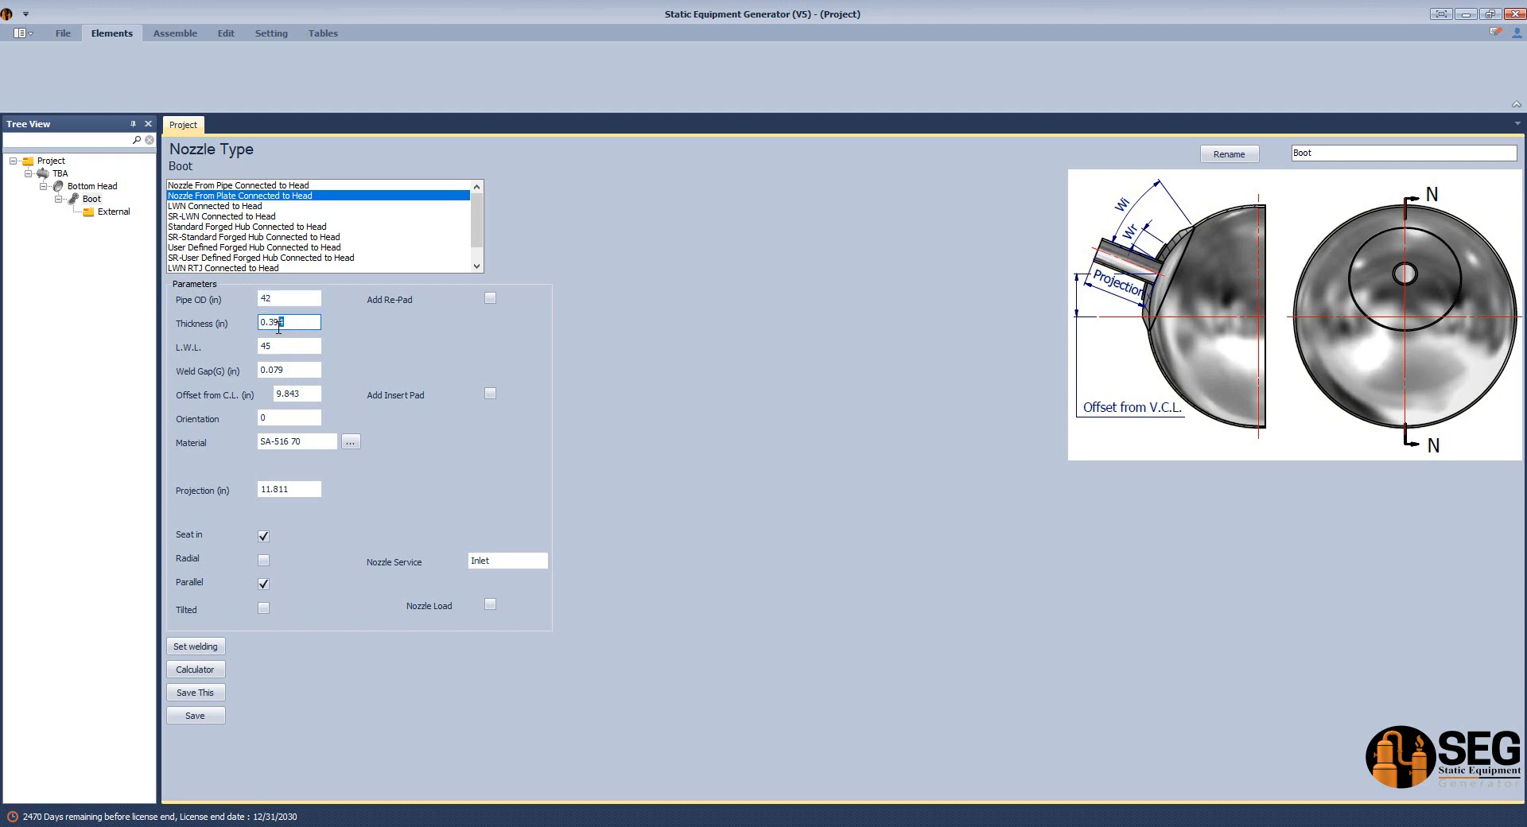
type("5")
Set the Boot's L.W.L. to 0 and its offset from the centerline to 0 in.
left_click(287, 348)
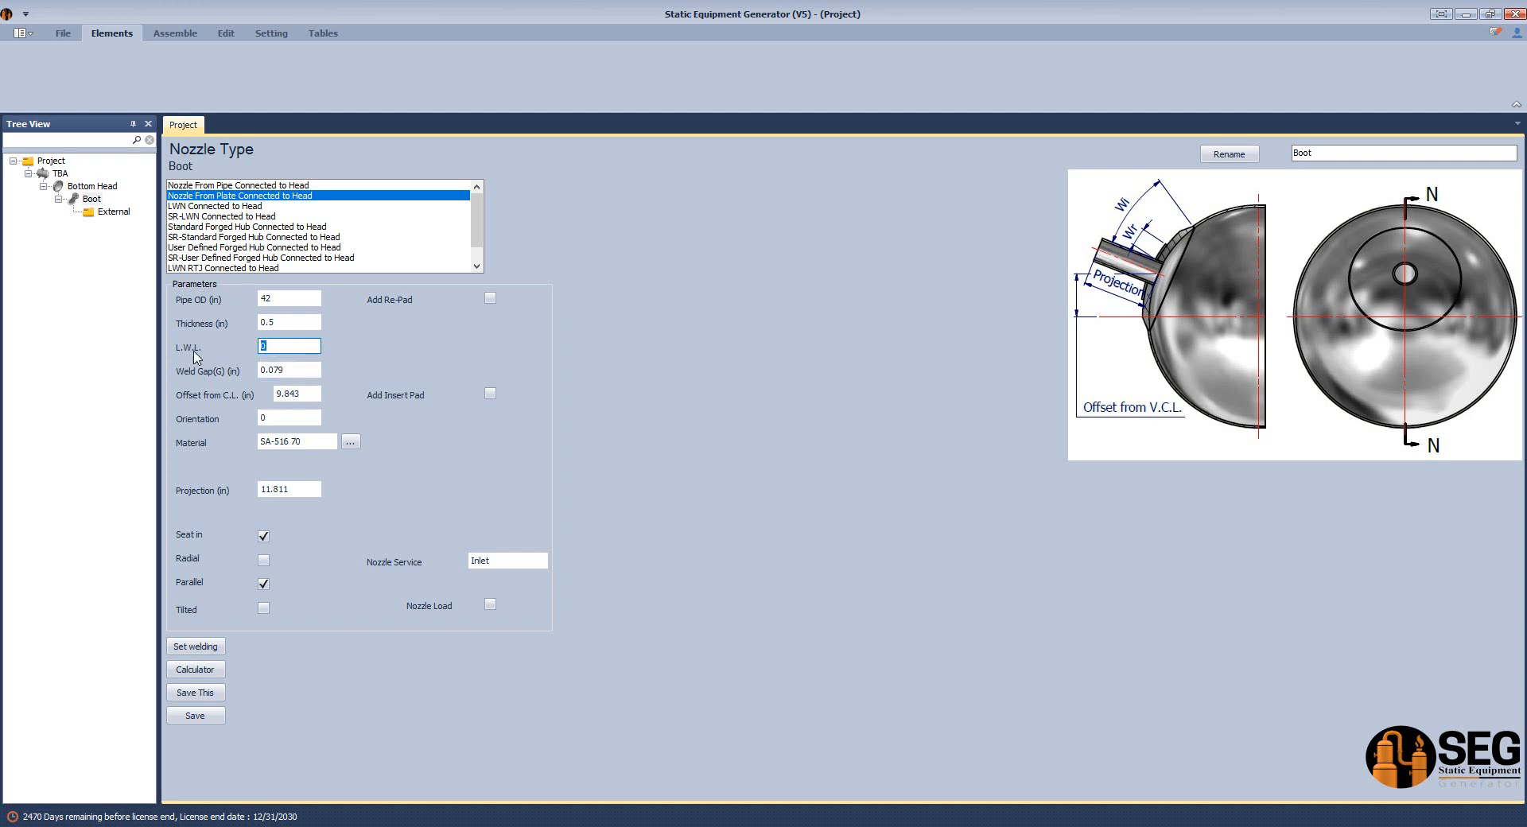
left_click(286, 369)
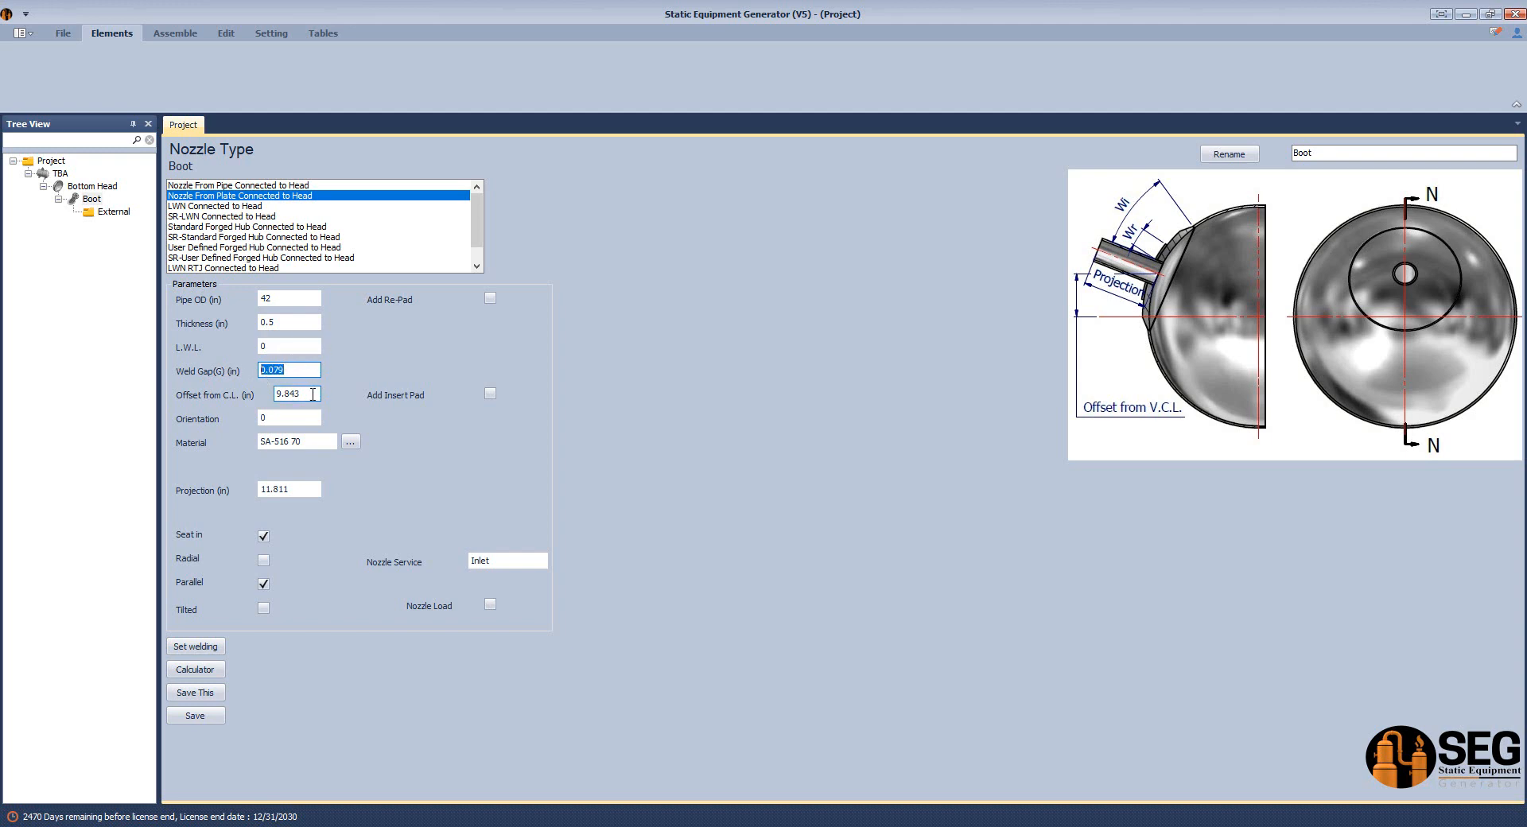
left_click(306, 393)
type("0")
Check the vertical dimensions in the sketch PDF and set the Boot's projection to 50 in.
left_click(302, 491)
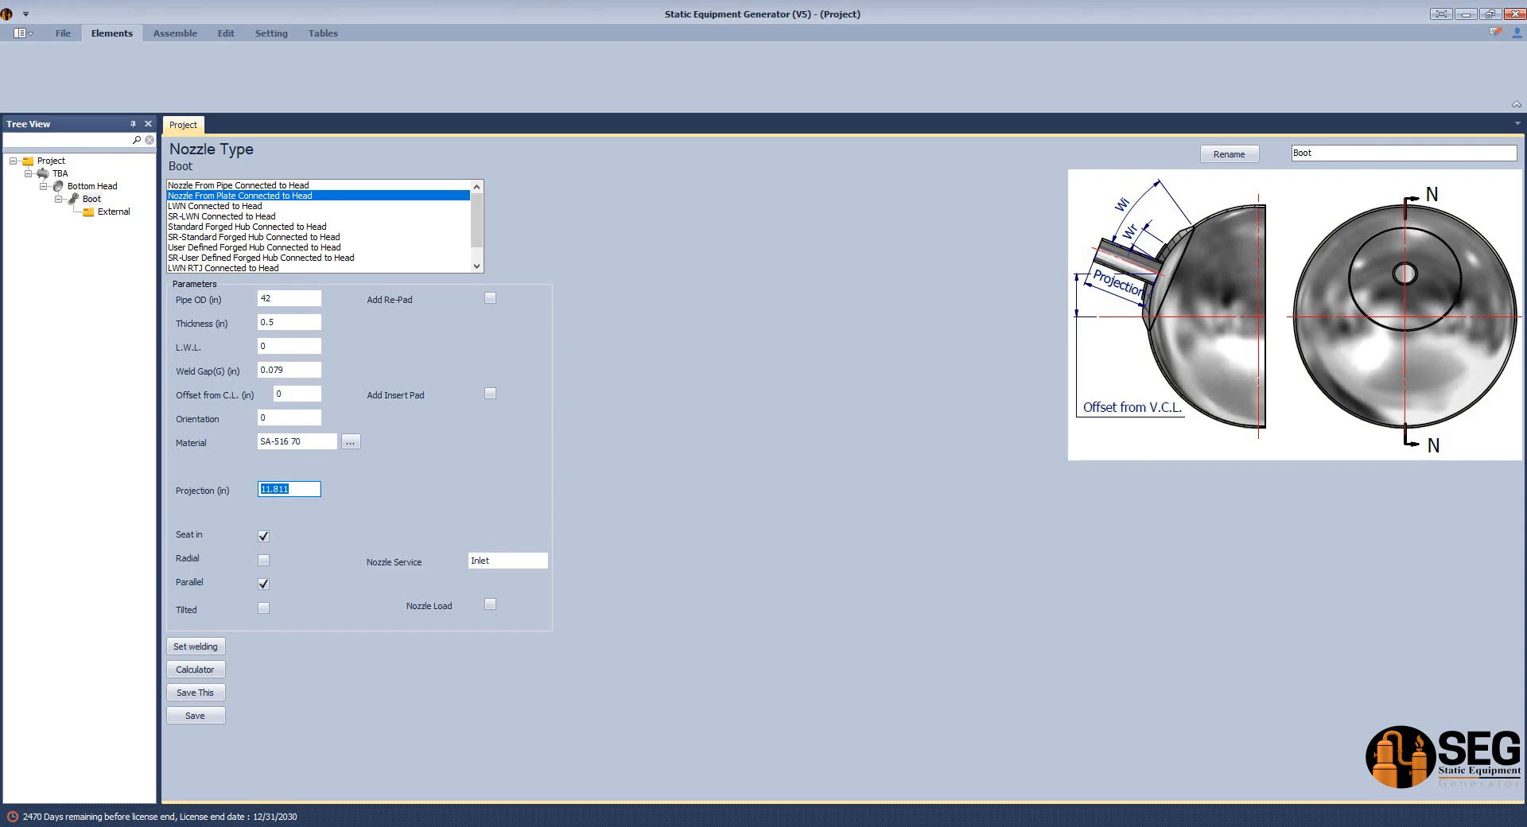
key("alt+Tab")
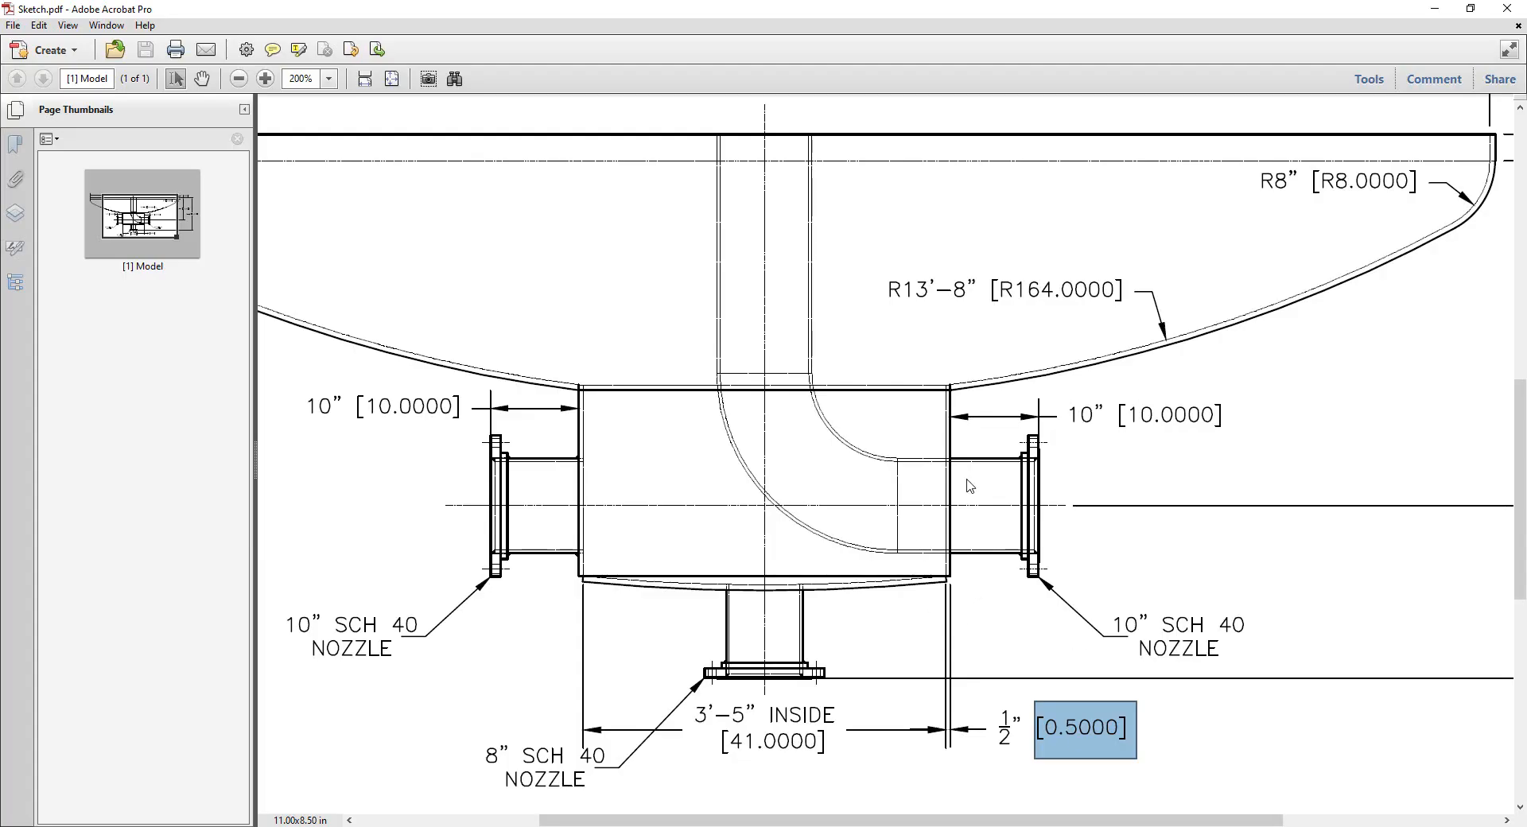
scroll(970, 486, "up", 1)
scroll(1016, 477, "down", 5, "ctrl")
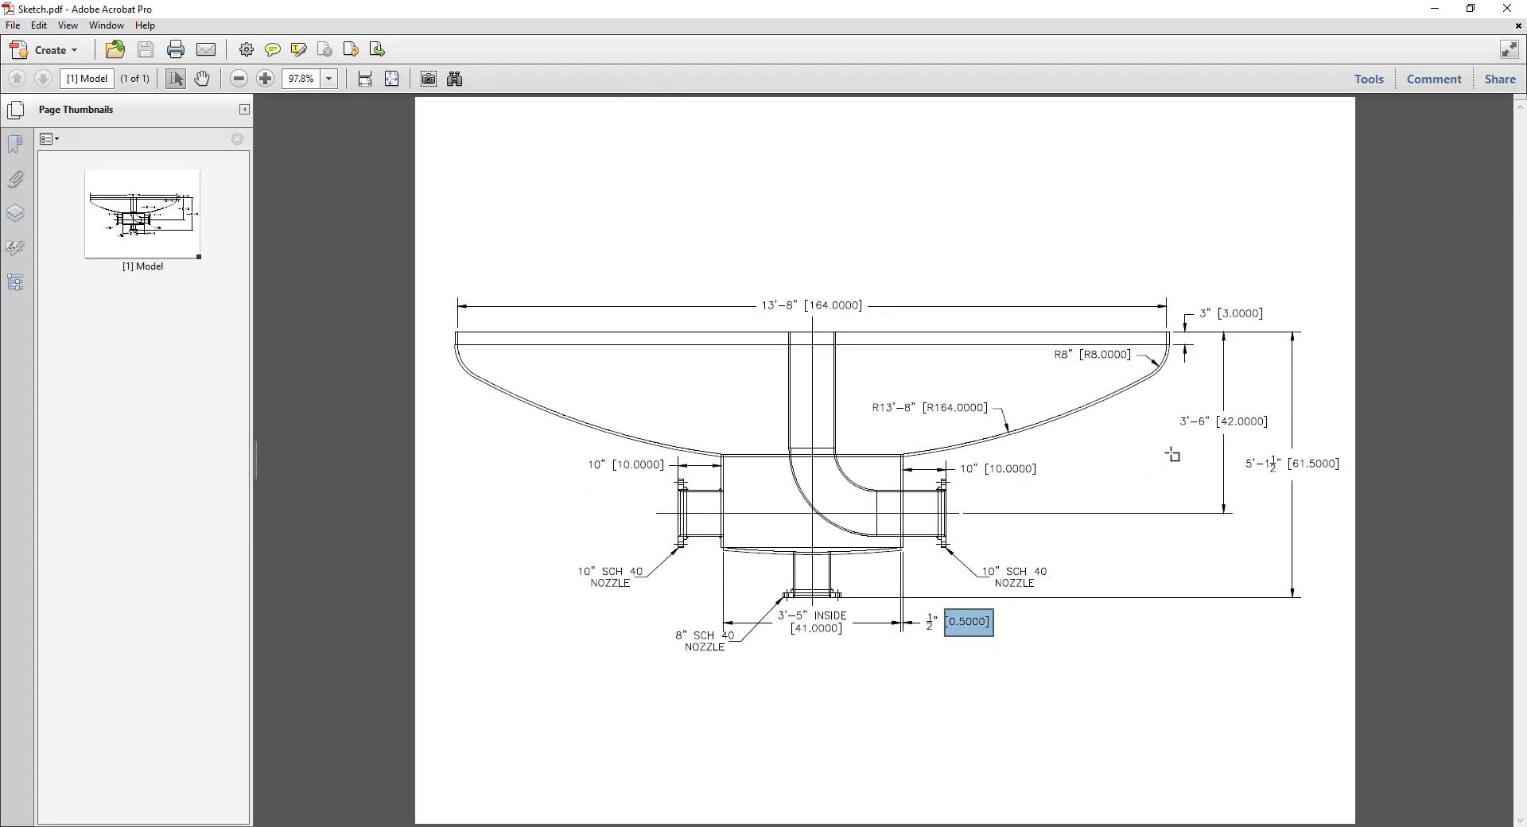
scroll(1171, 450, "up", 4, "ctrl")
left_click_drag(1329, 390, 1440, 429)
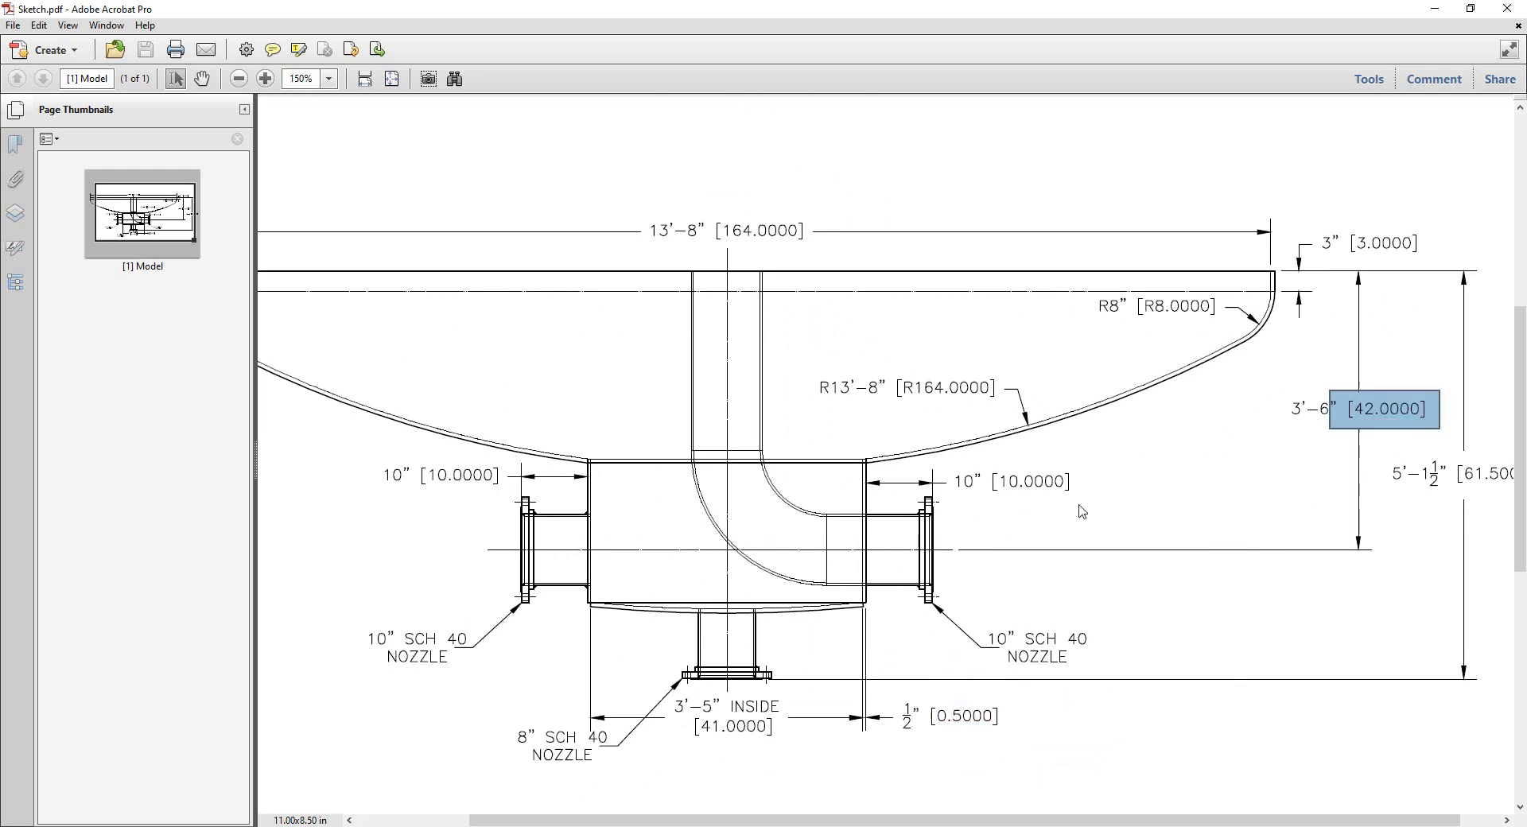
left_click(1064, 826)
left_click(1102, 826)
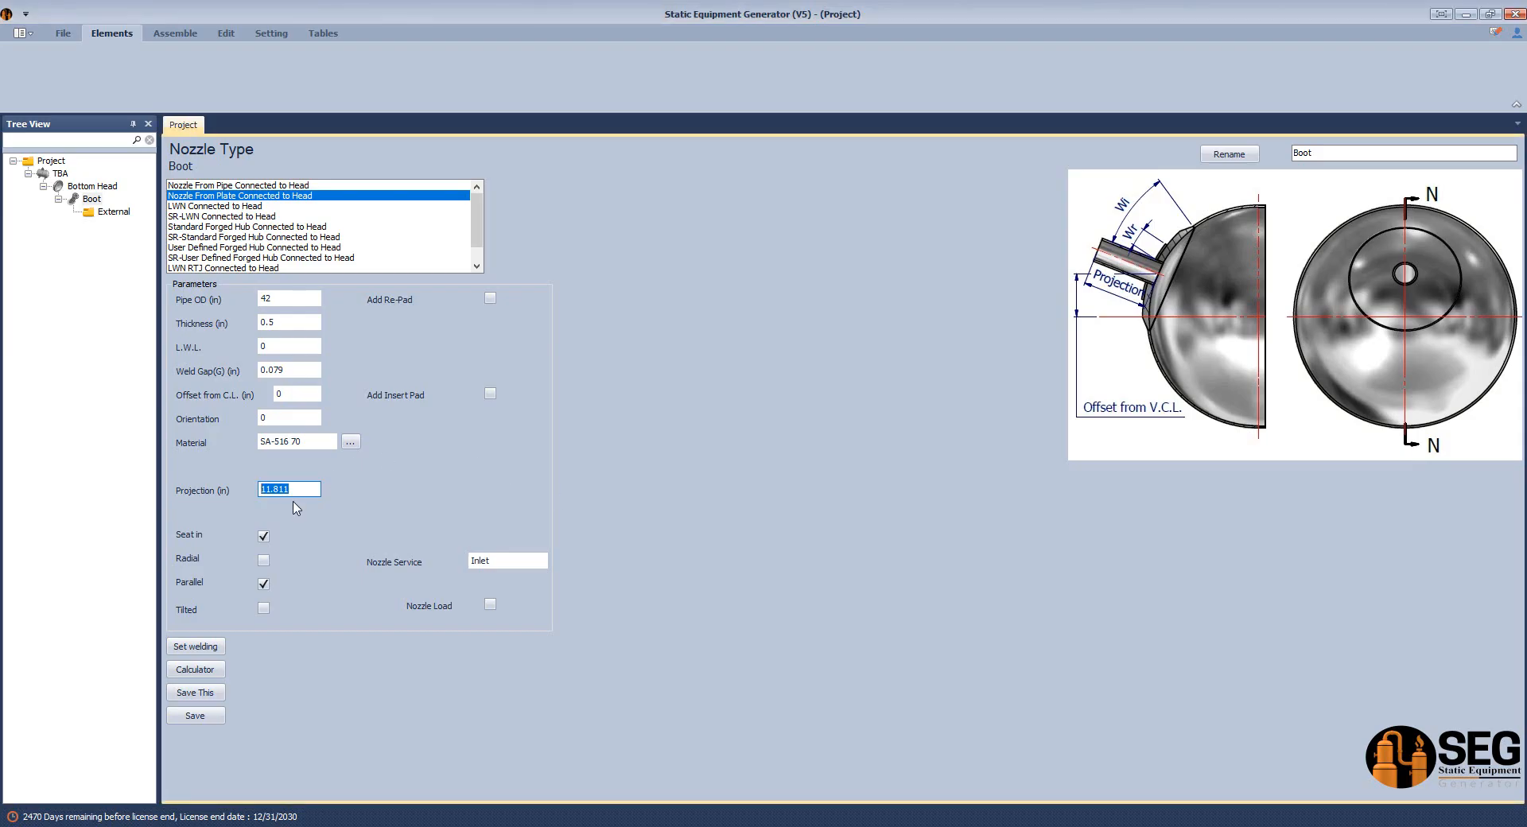
type("50")
Save the Boot's parameters and generate it in the Inventor assembly.
left_click(205, 718)
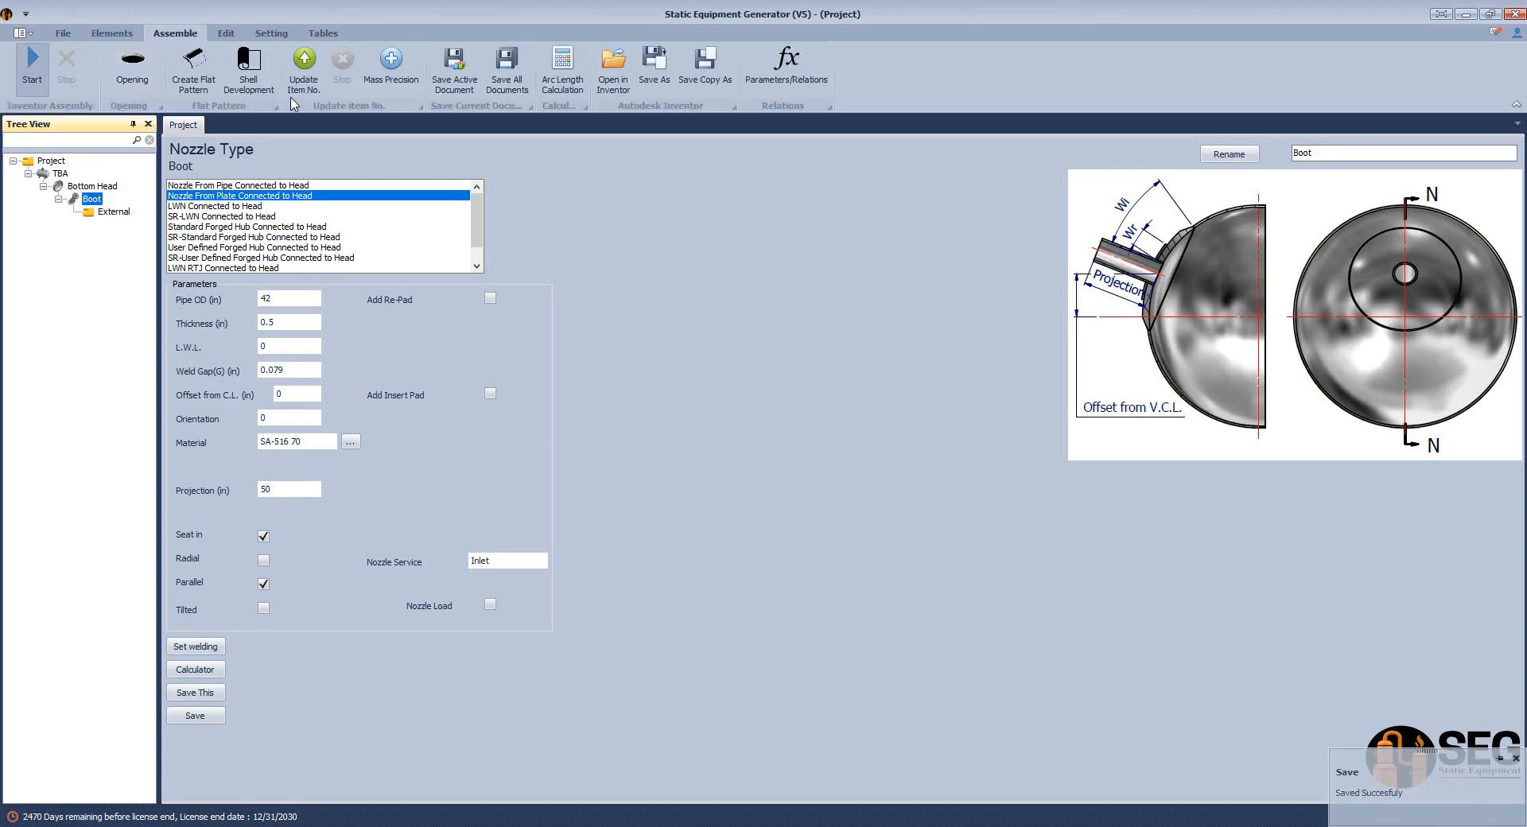
left_click(32, 65)
left_click(1098, 826)
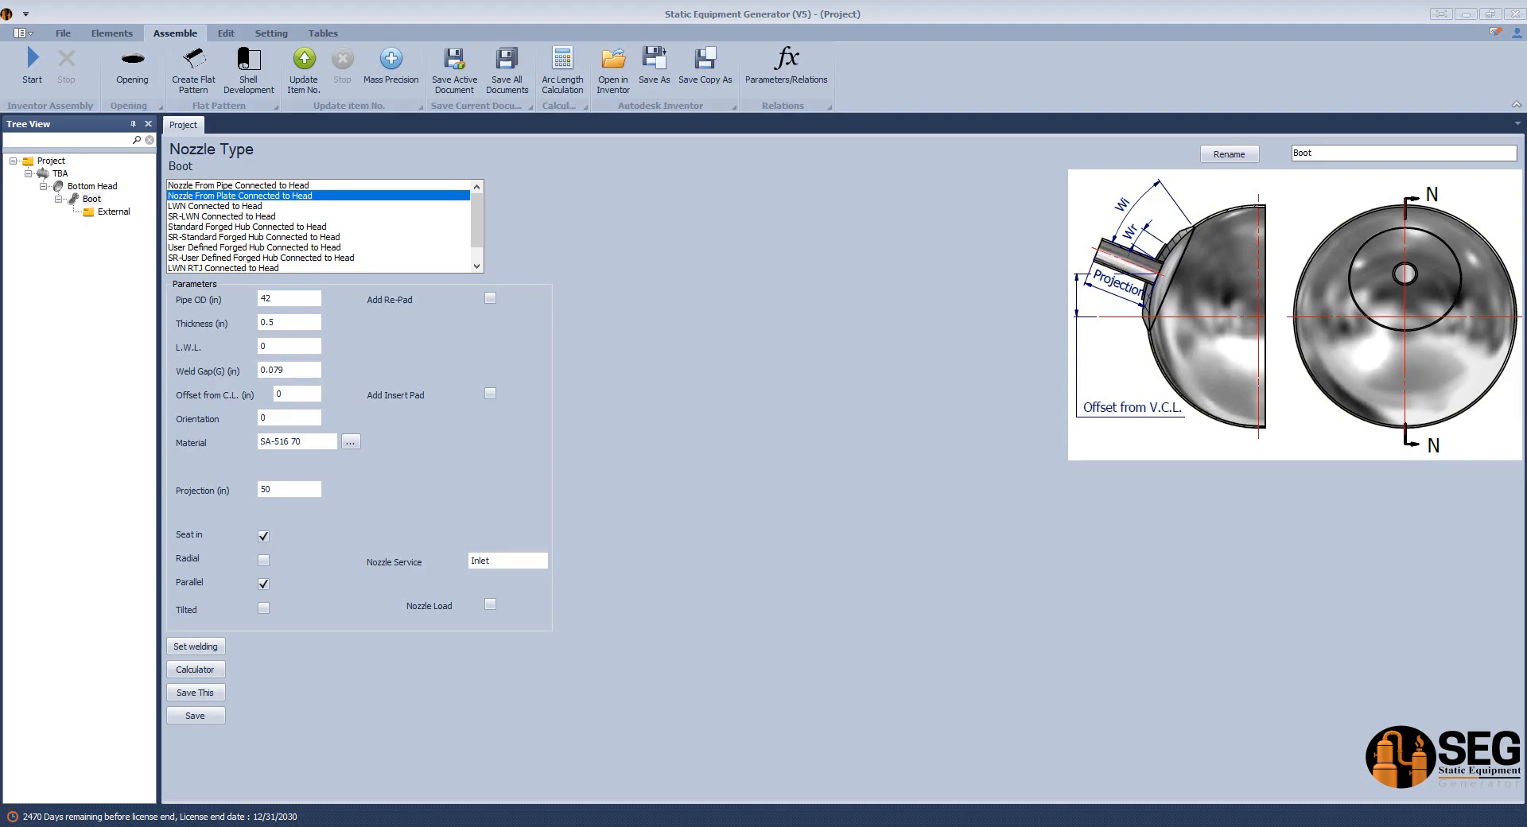
Check the boot's depth on the sketch, calculate its projection using 50 in from V.C.L., and save the result.
double_click(294, 487)
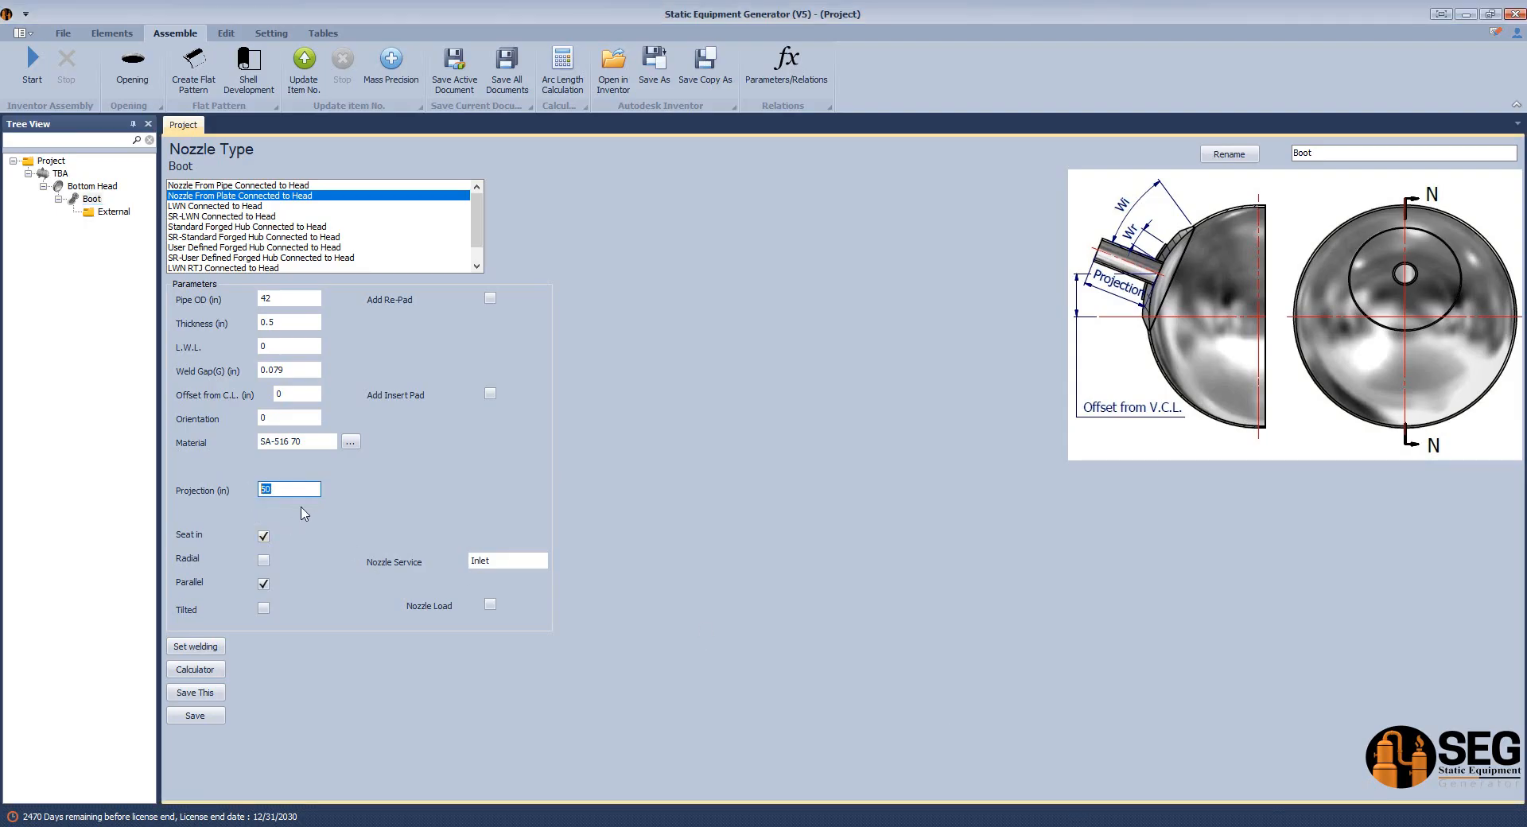
key("alt+Tab")
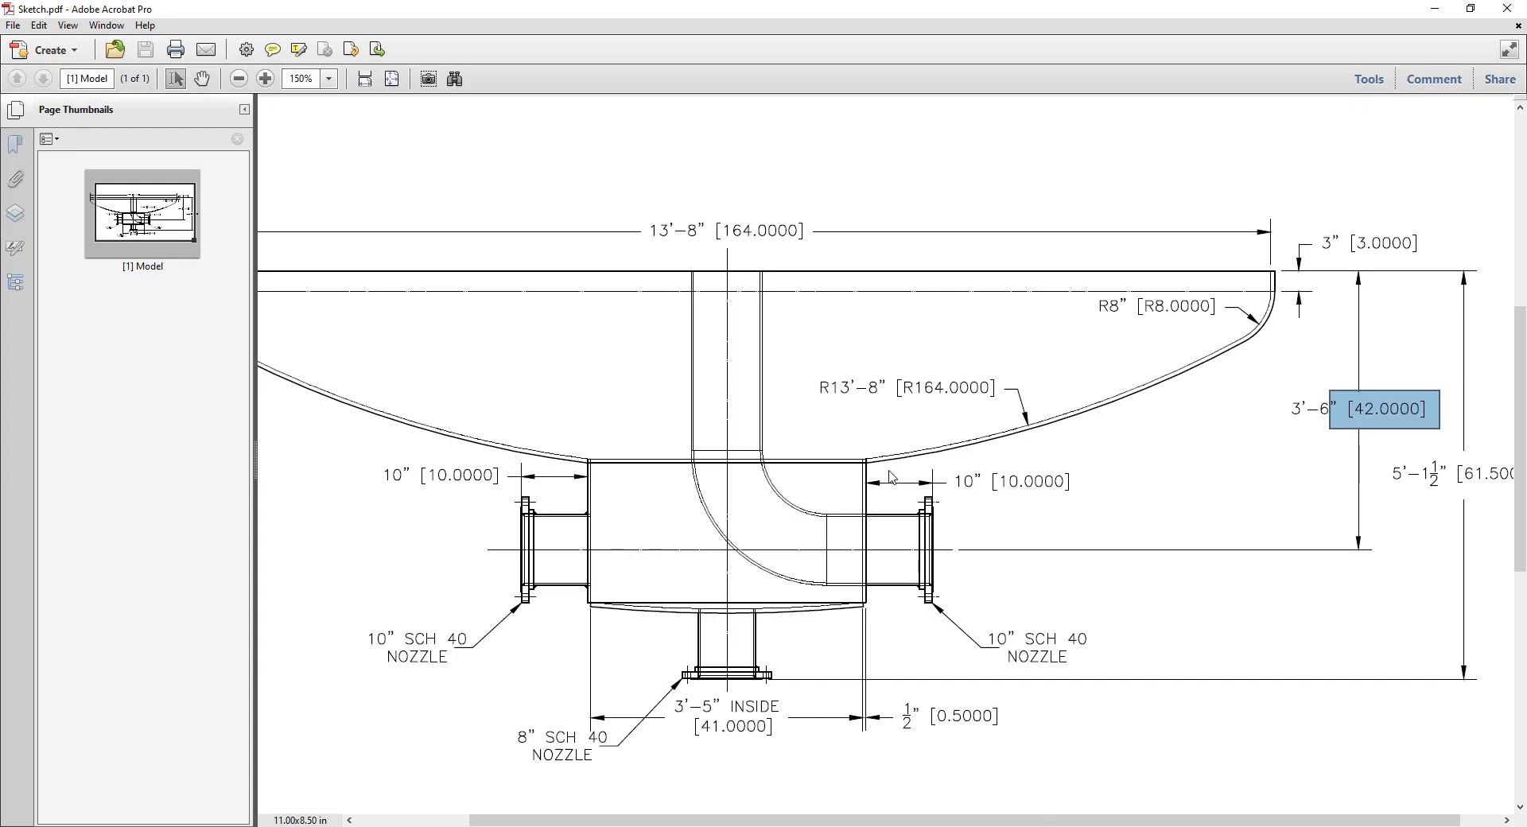
left_click_drag(868, 464, 883, 605)
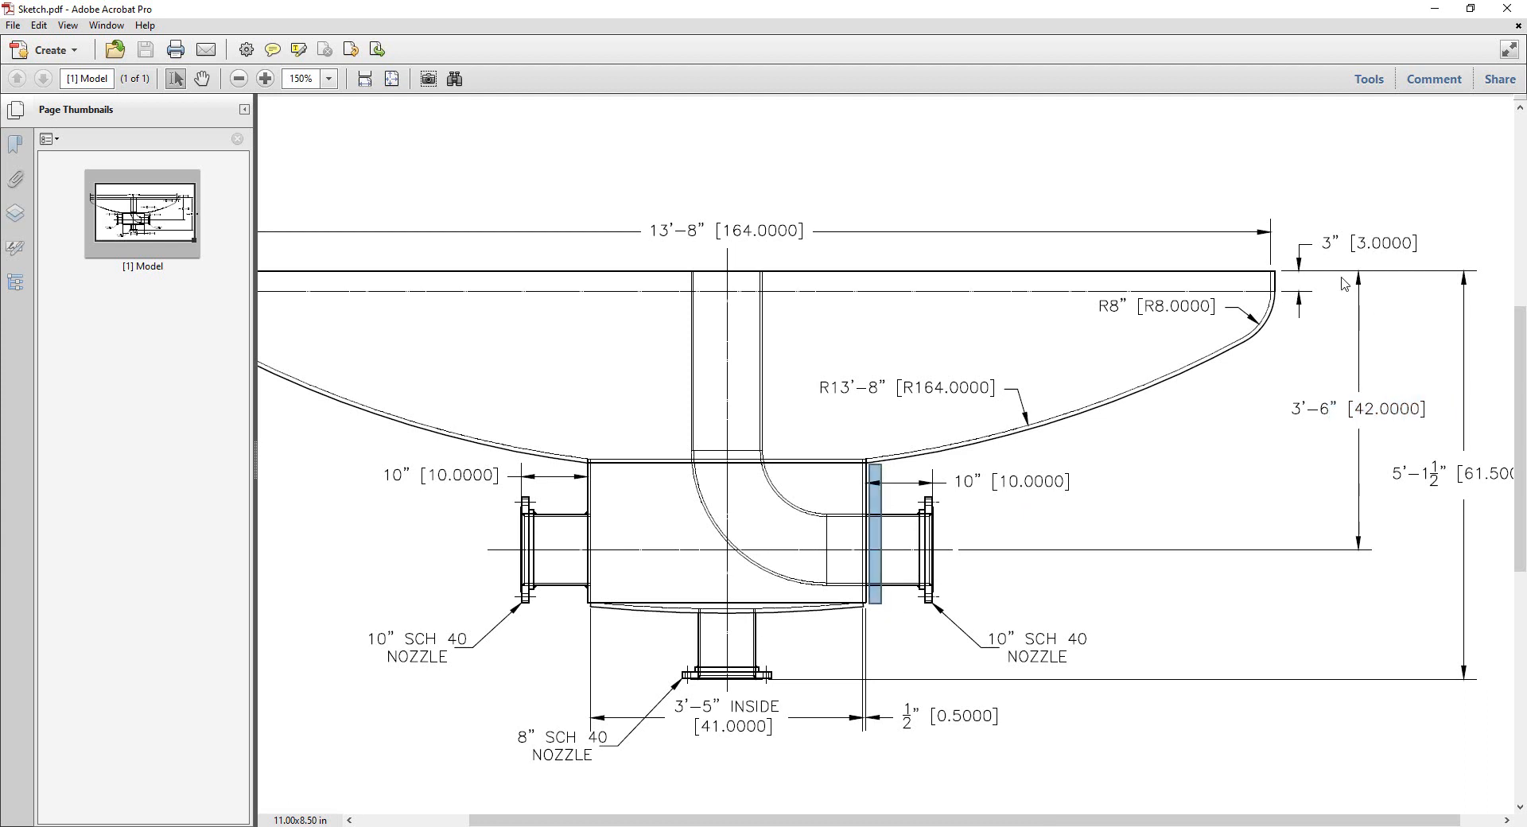
left_click_drag(1338, 270, 1313, 603)
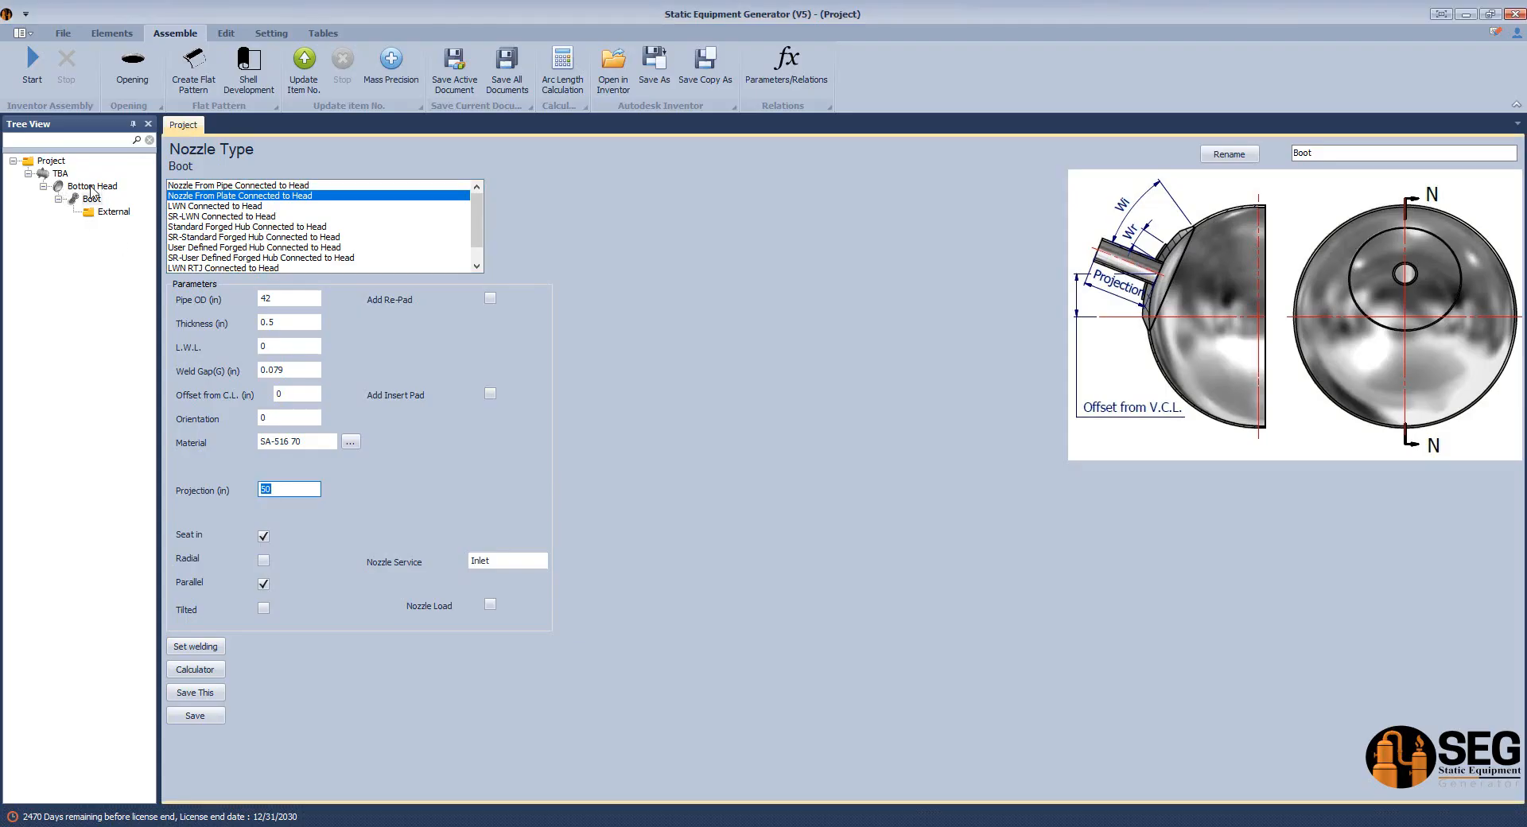
left_click(194, 669)
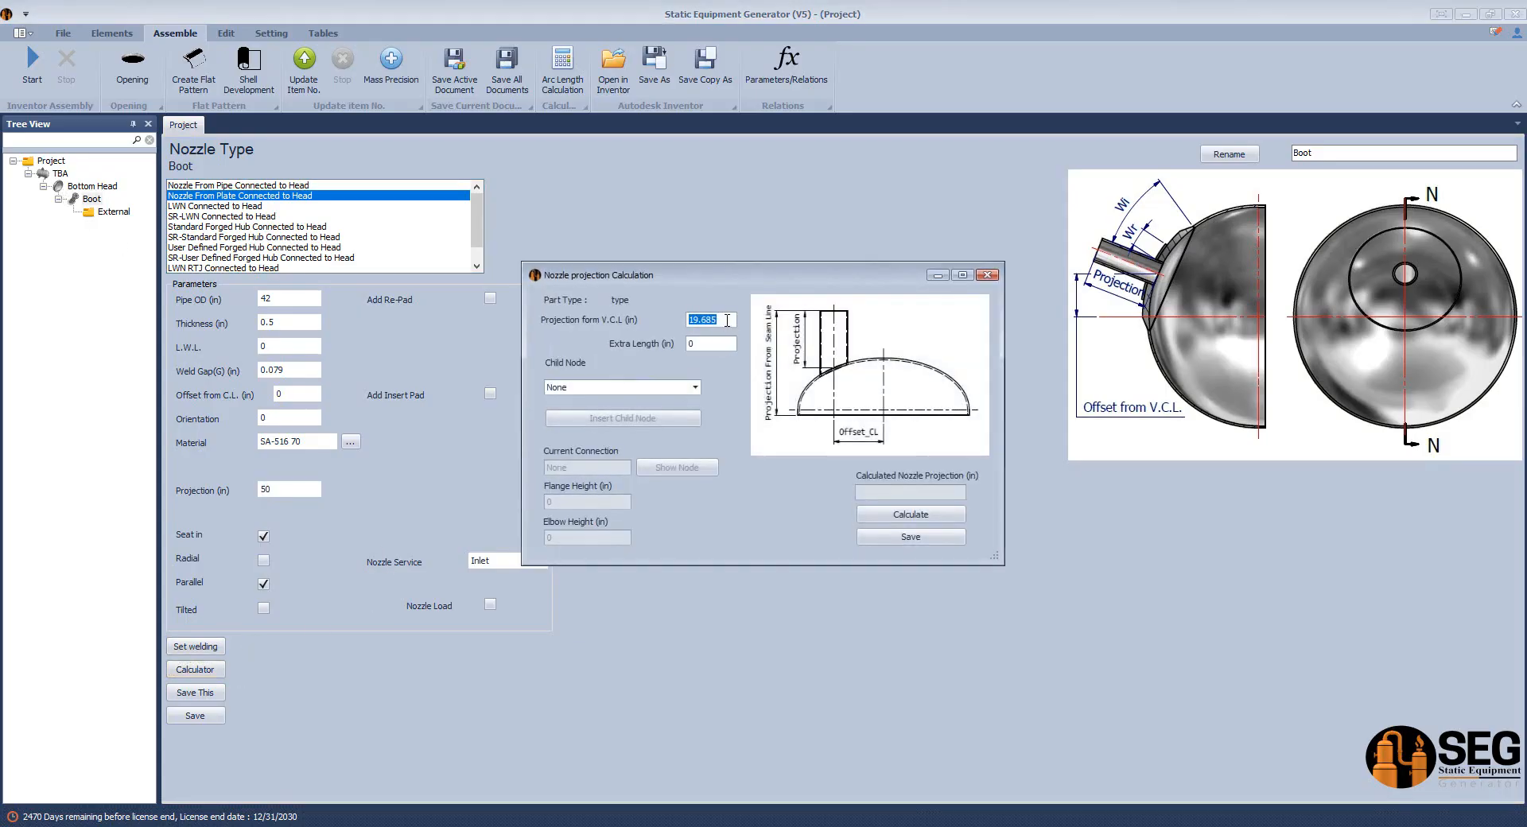
type("50")
left_click(931, 518)
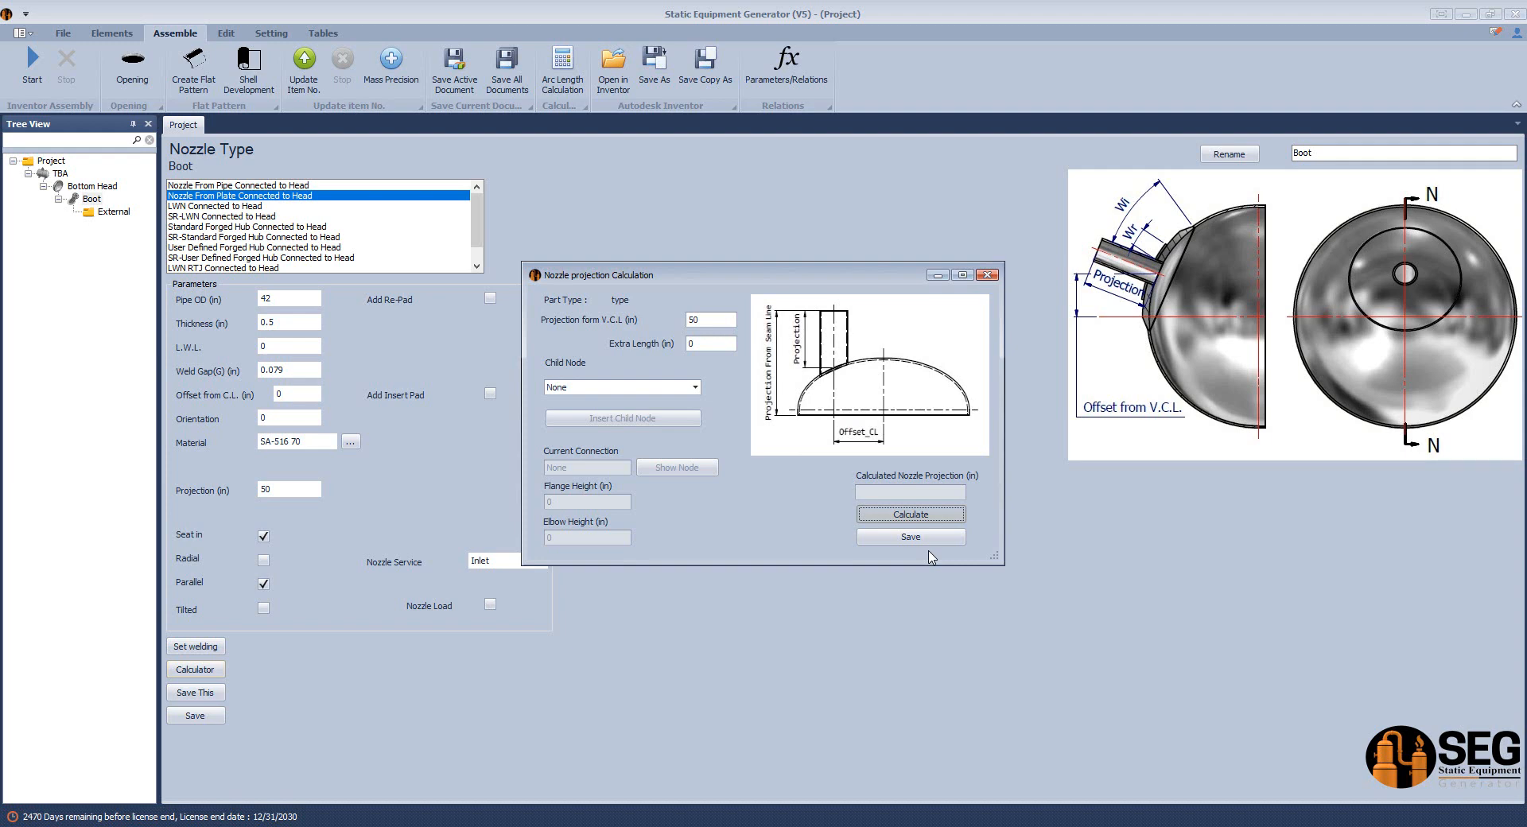
left_click(924, 539)
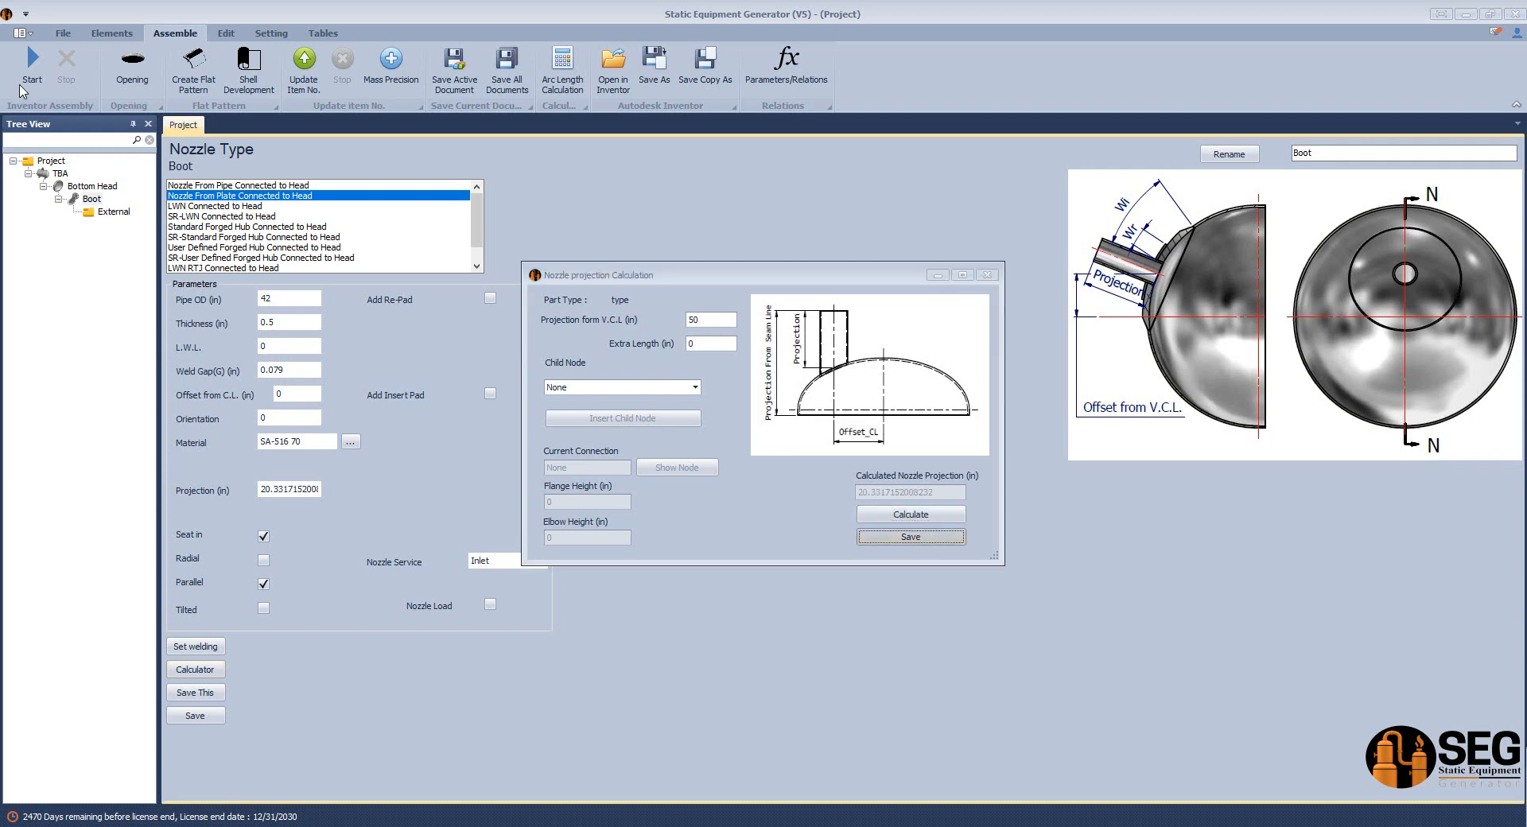
Inspect the full calculated projection value and regenerate the Boot in the Inventor assembly.
double_click(290, 489)
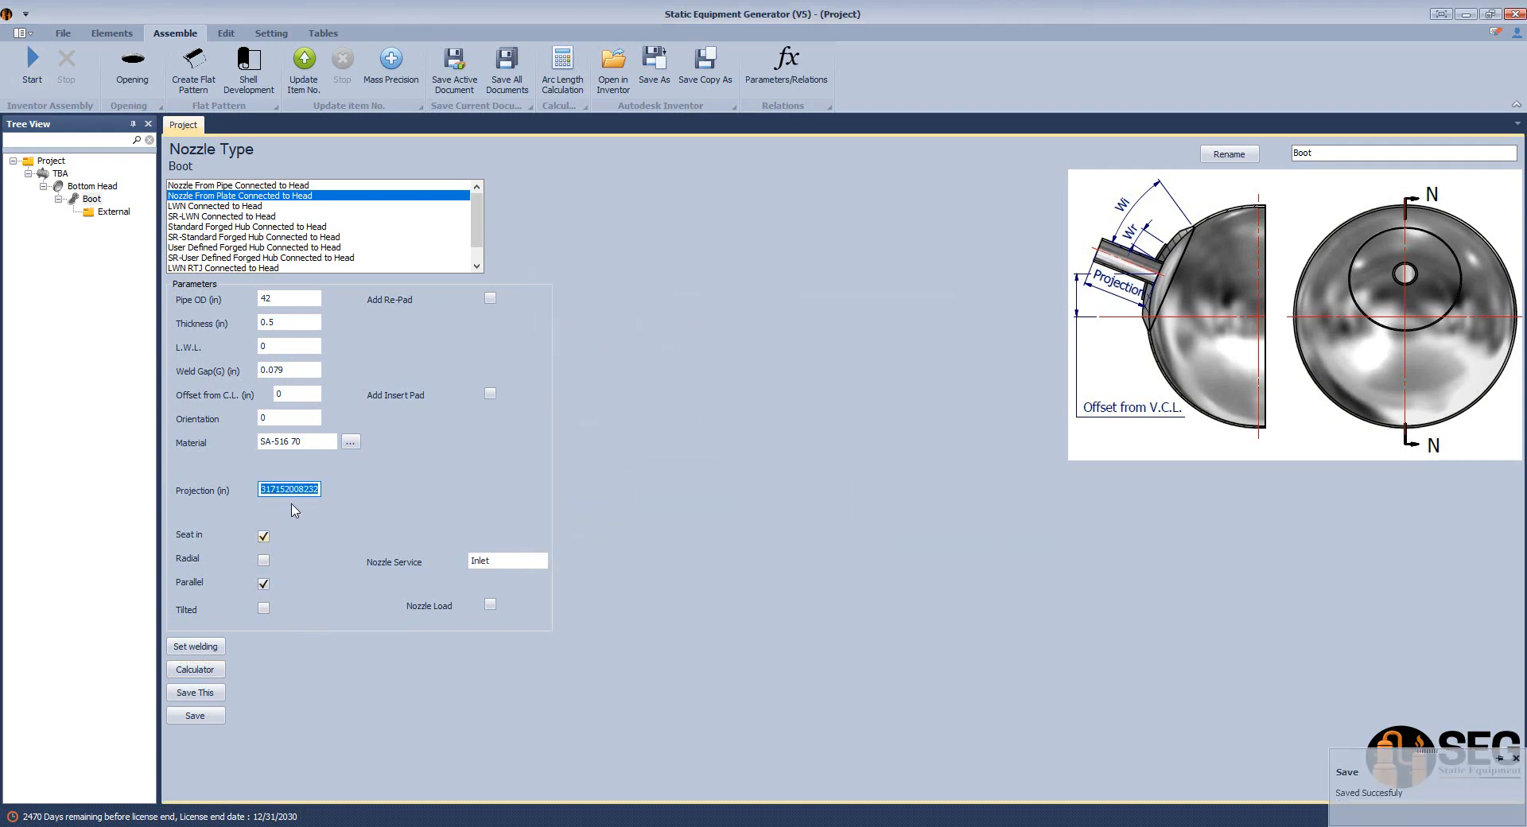
left_click_drag(290, 489, 114, 495)
left_click(260, 488)
left_click(32, 67)
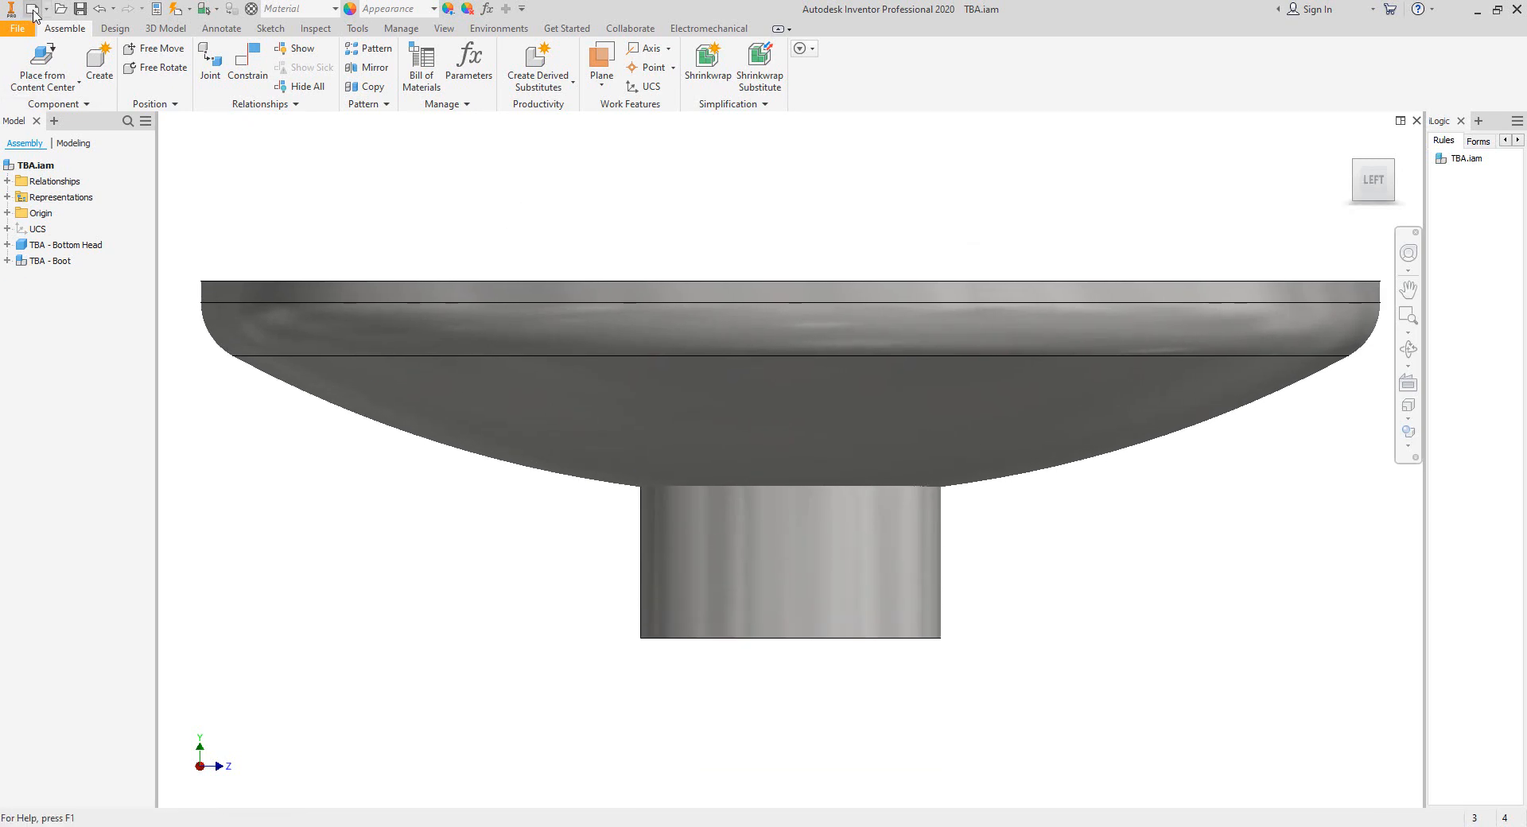
Create a new drawing file in Inventor from the English templates.
left_click(33, 10)
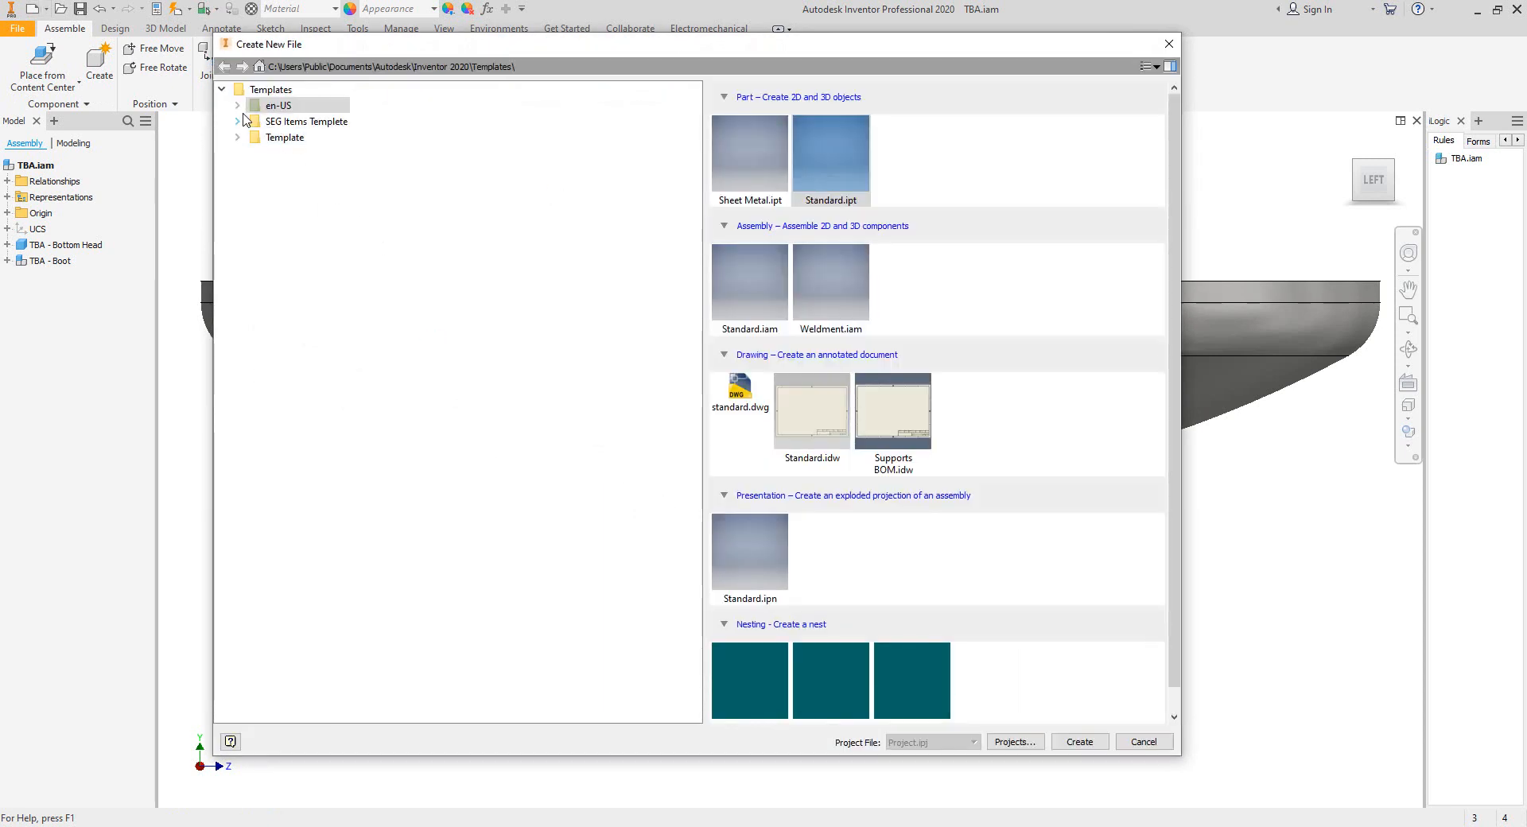
left_click(296, 138)
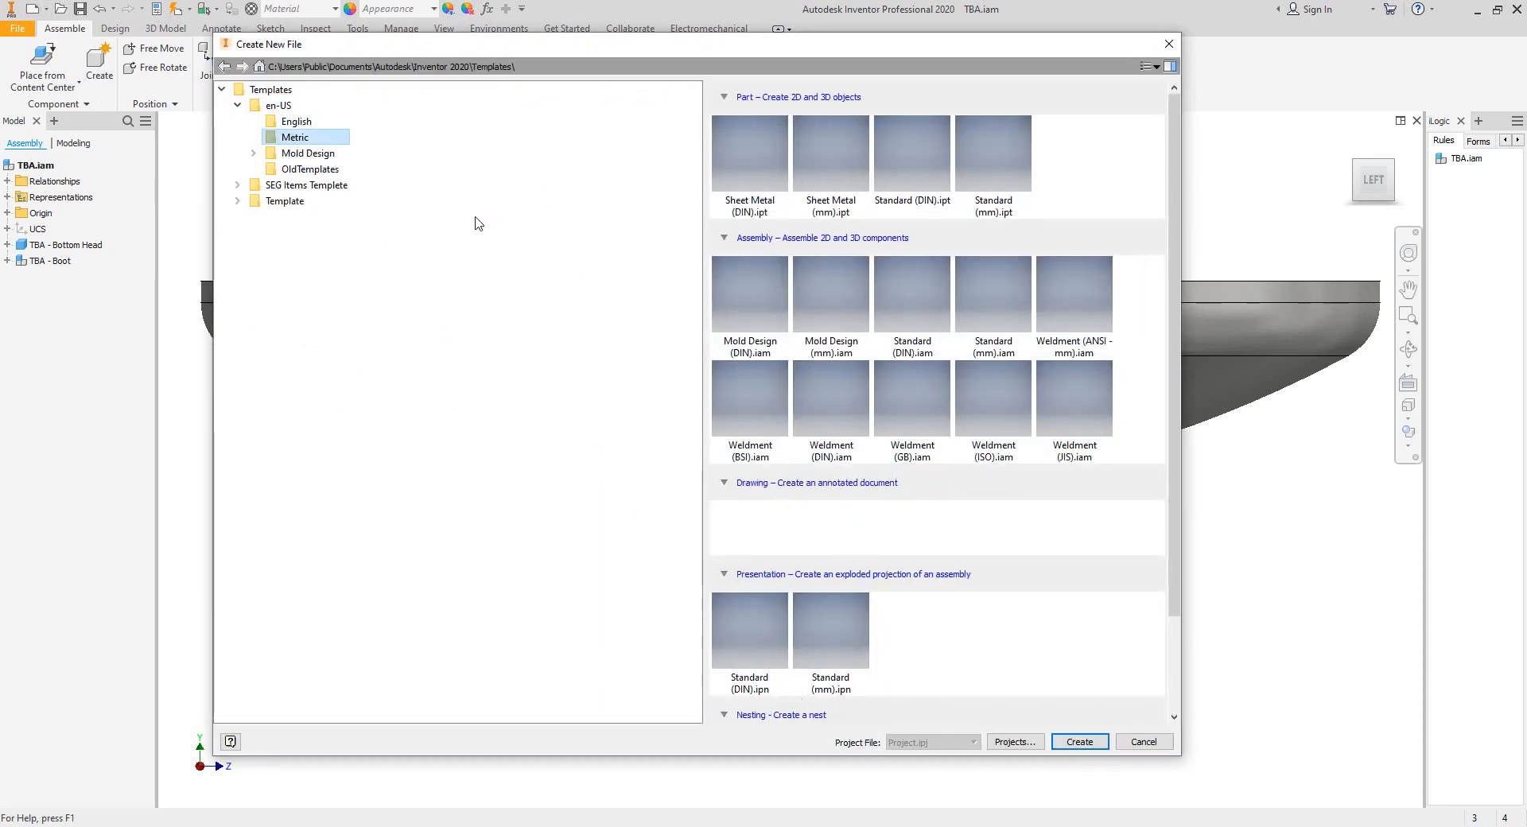
left_click(296, 121)
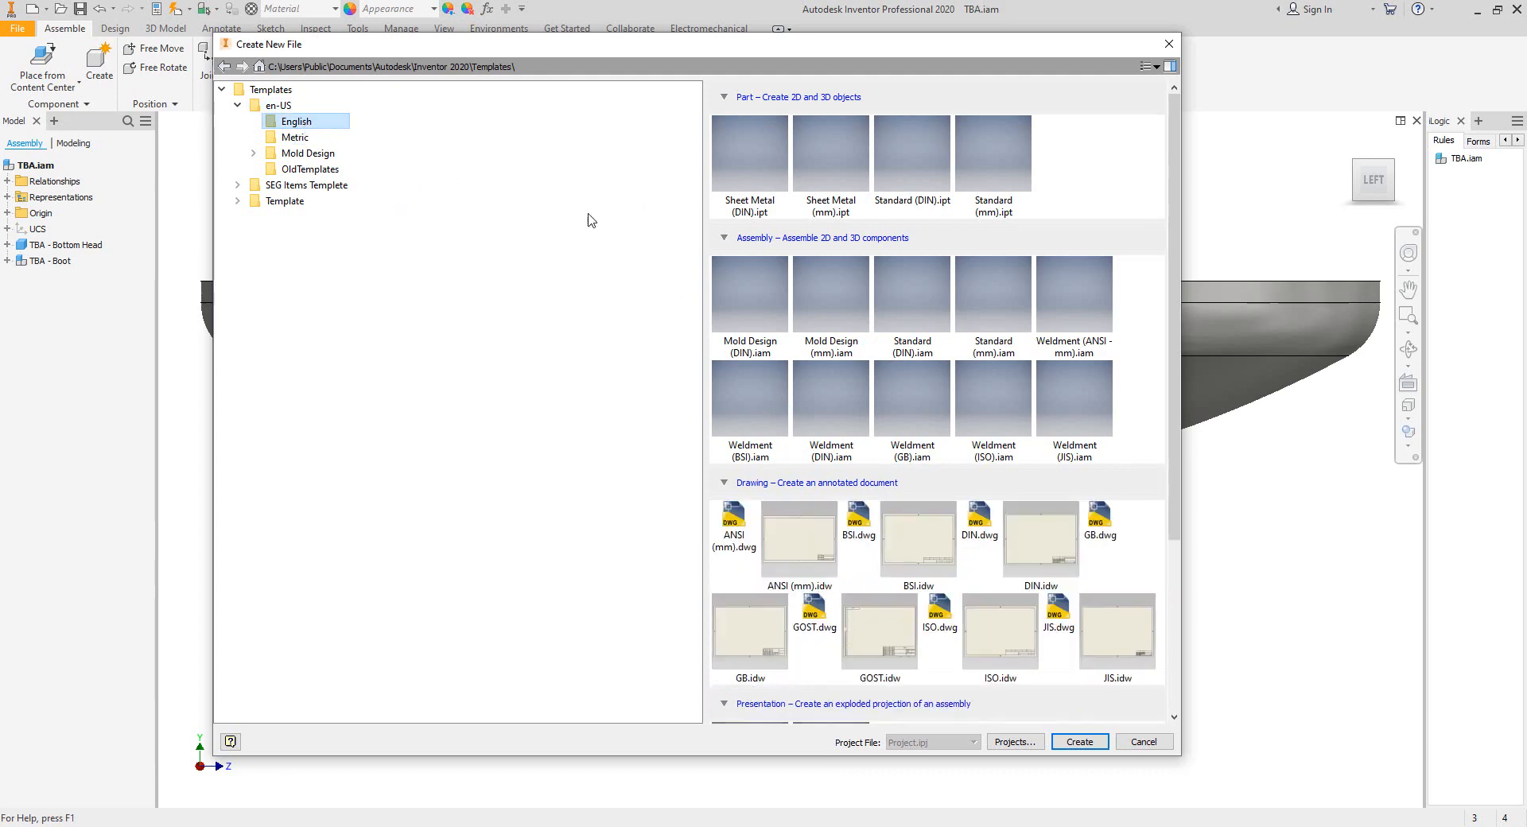
double_click(819, 447)
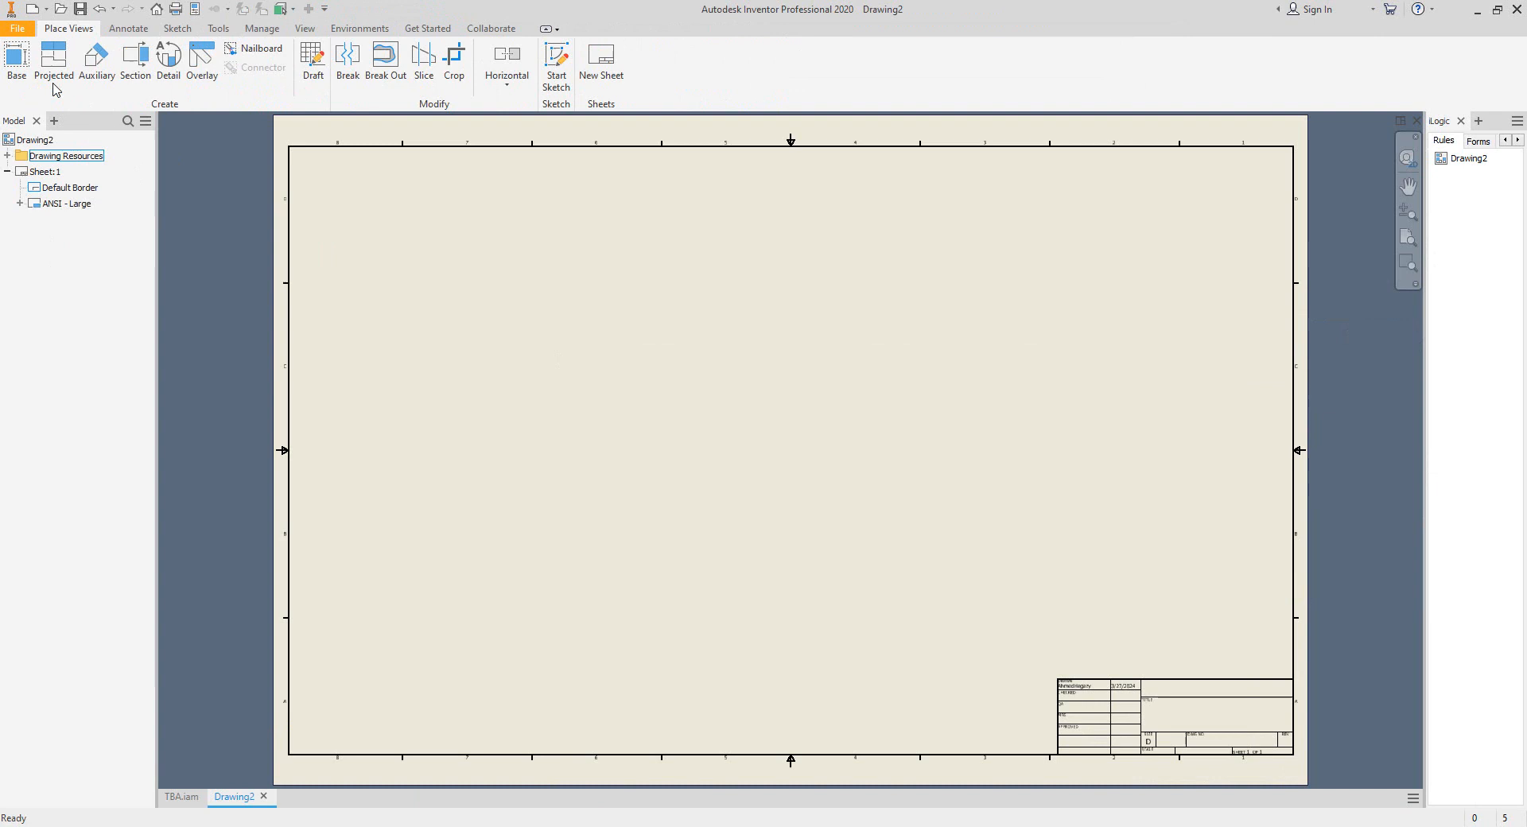
Place a base view of the TBA assembly in back orientation at 1/10 scale and move it toward the sheet's middle.
left_click(16, 59)
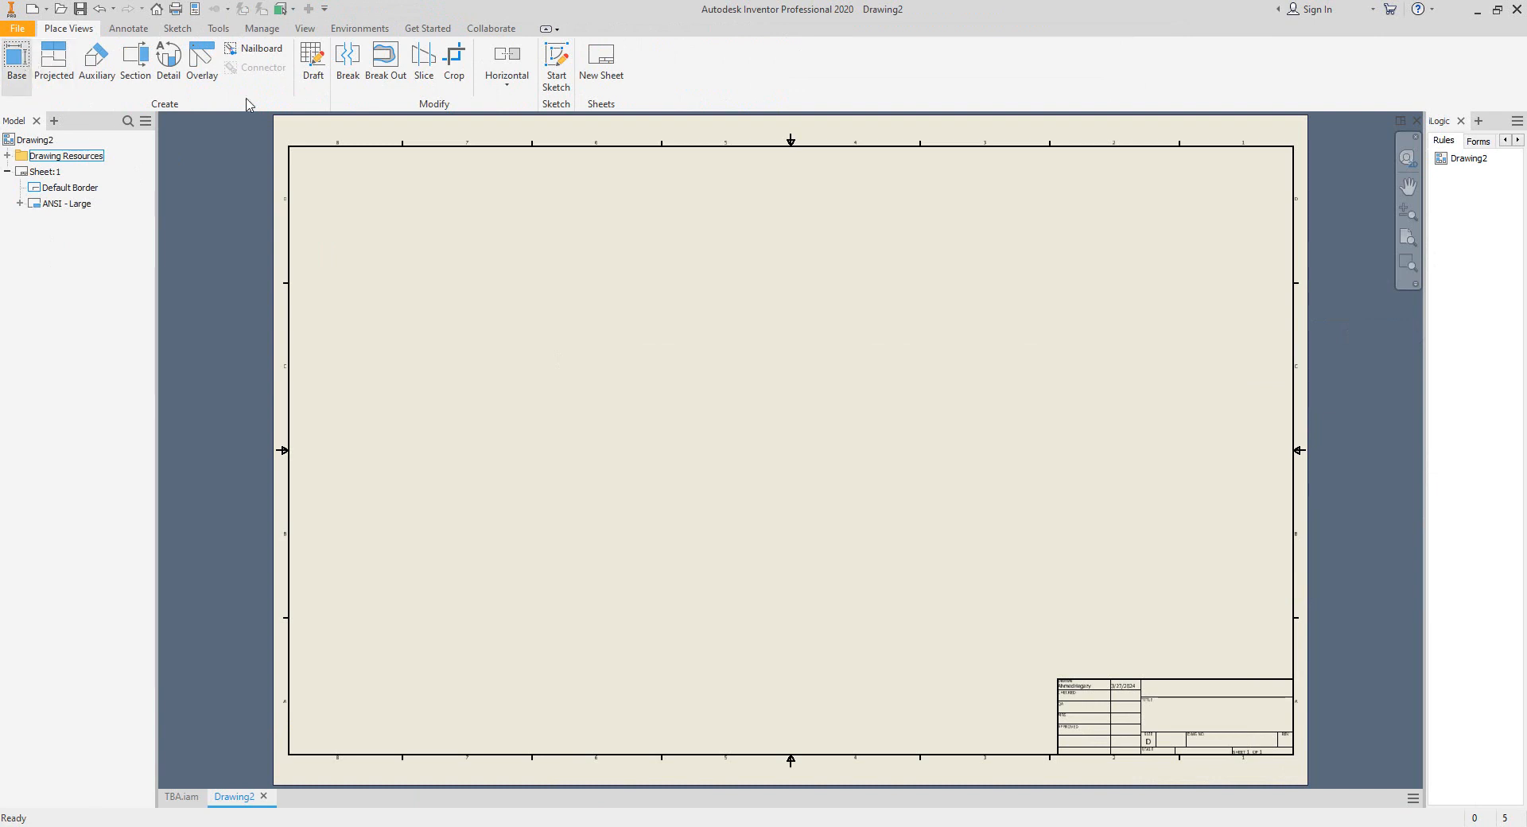
left_click(688, 522)
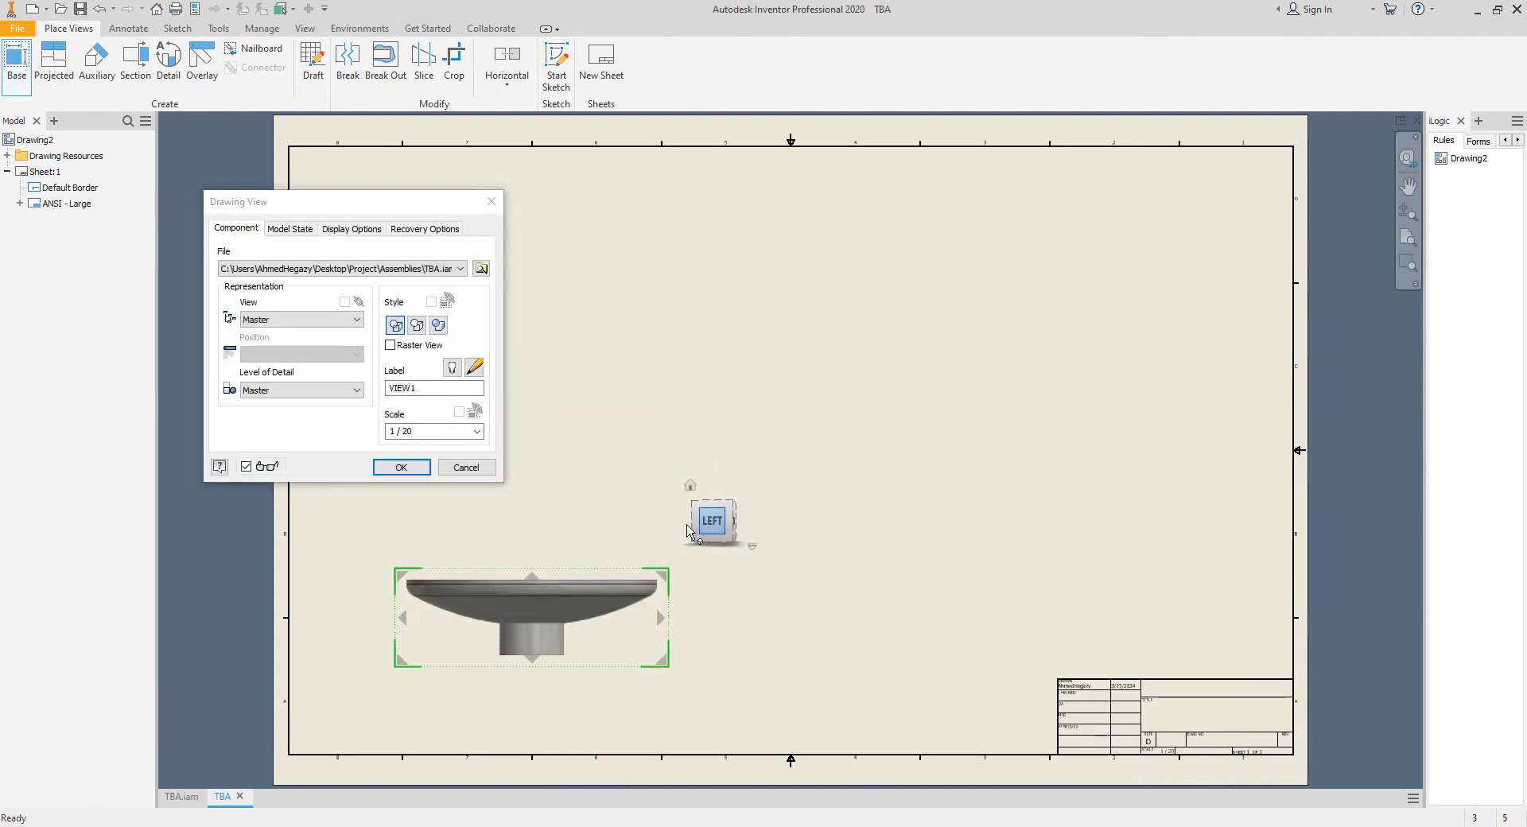
left_click(689, 524)
left_click(430, 432)
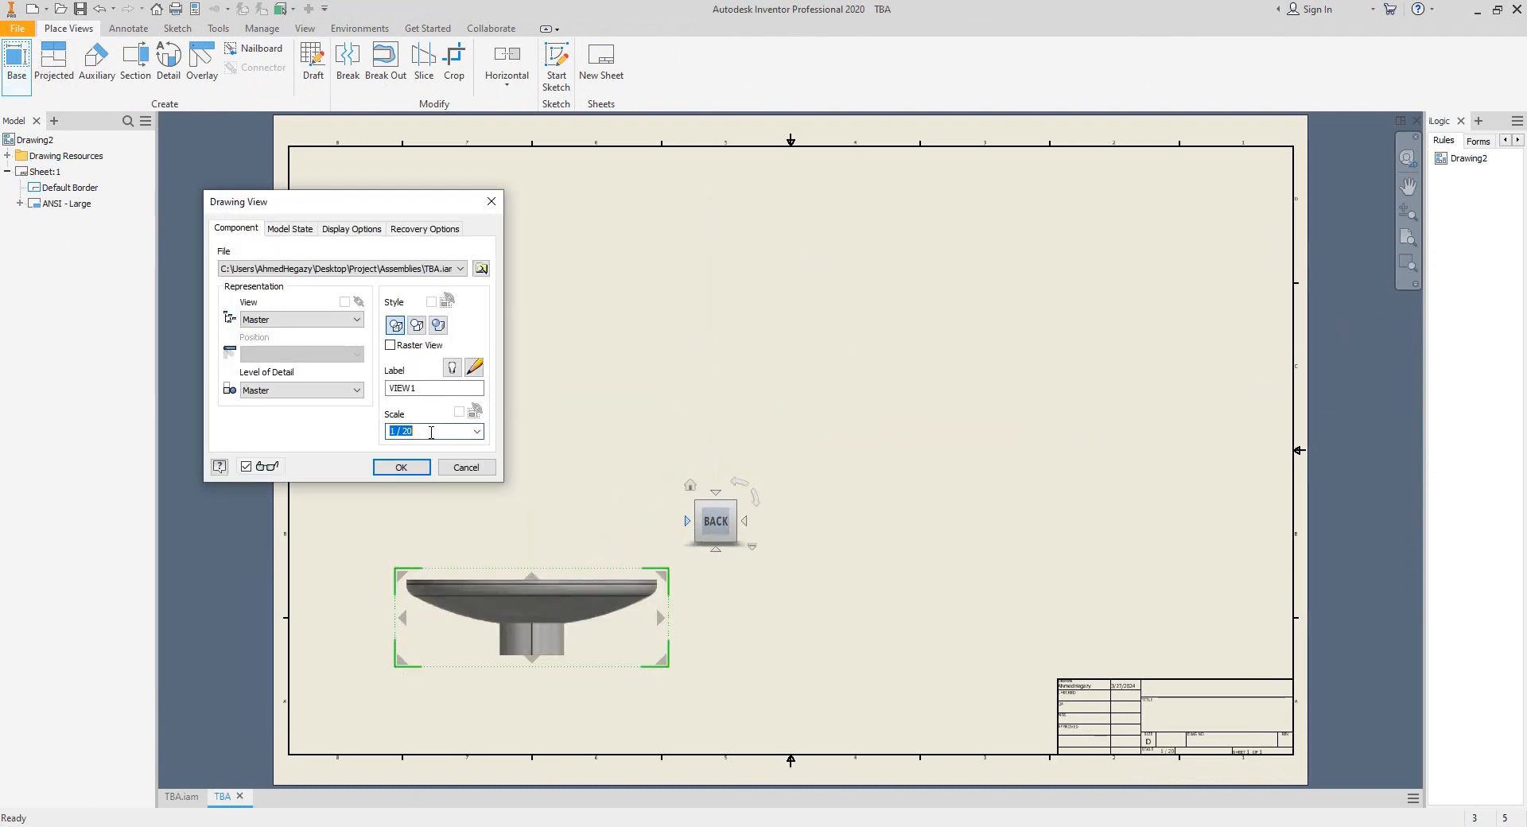
type("1")
key("Return")
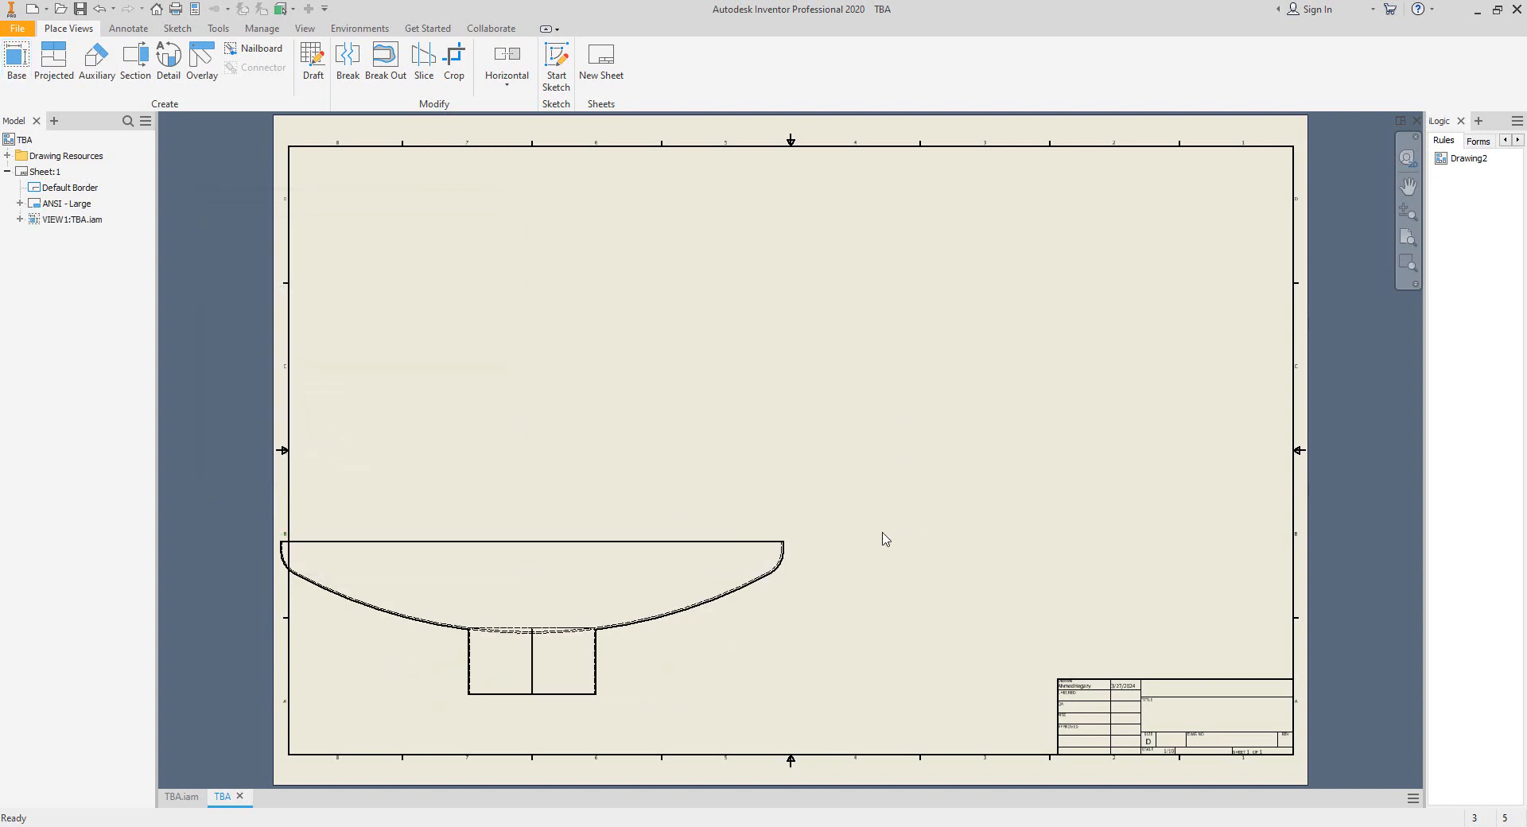
left_click_drag(803, 551, 1034, 354)
Dimension the head's inside diameter between the hidden inner wall lines, placing the dimension above the head.
scroll(984, 363, "up", 3)
middle_click_drag(981, 358, 1087, 363)
key("d")
scroll(1168, 355, "up", 4)
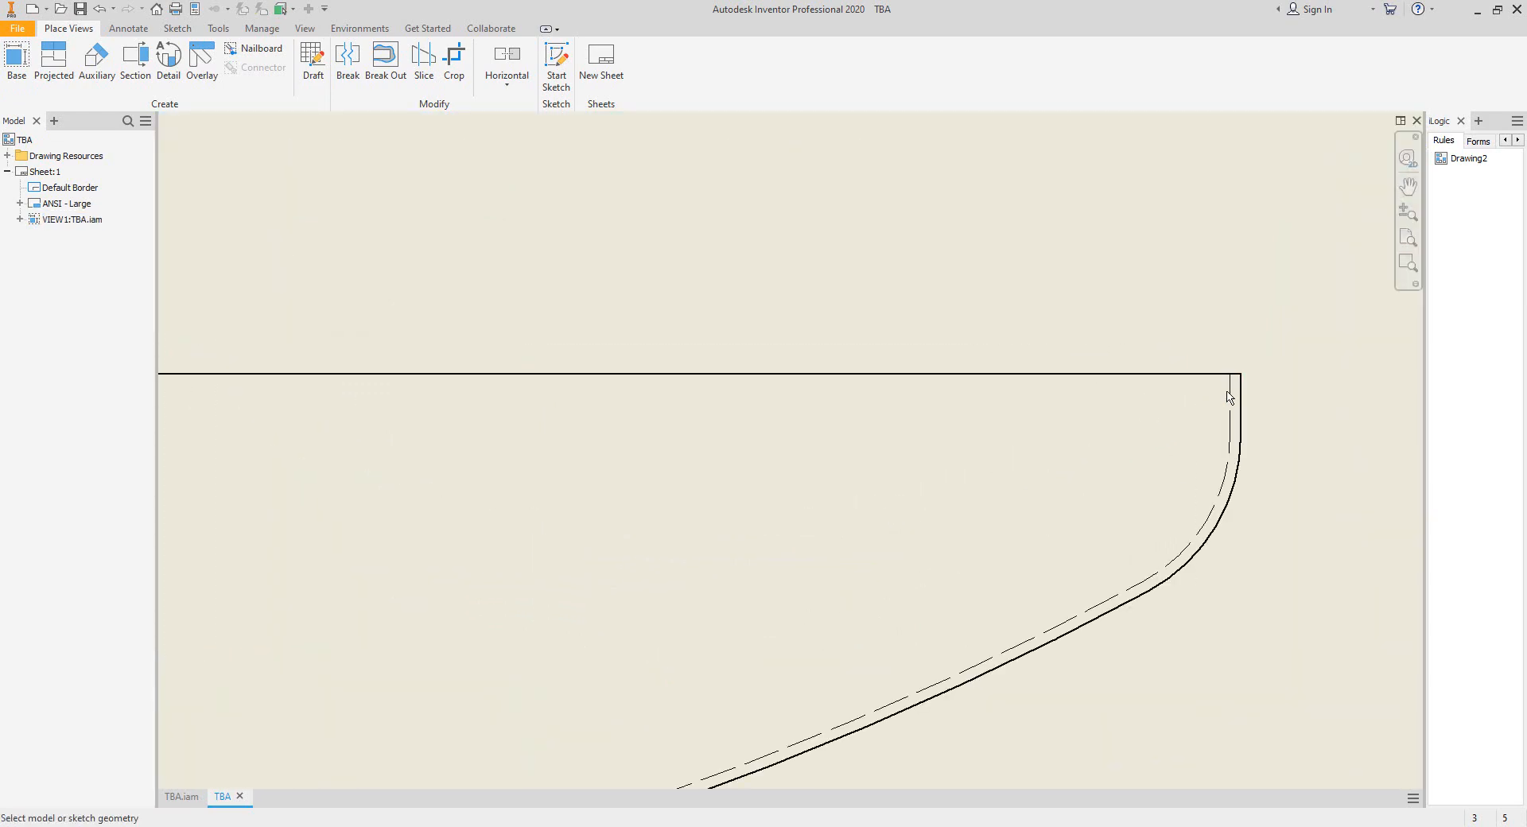
left_click(1231, 391)
scroll(1198, 387, "down", 3)
scroll(254, 378, "up", 4)
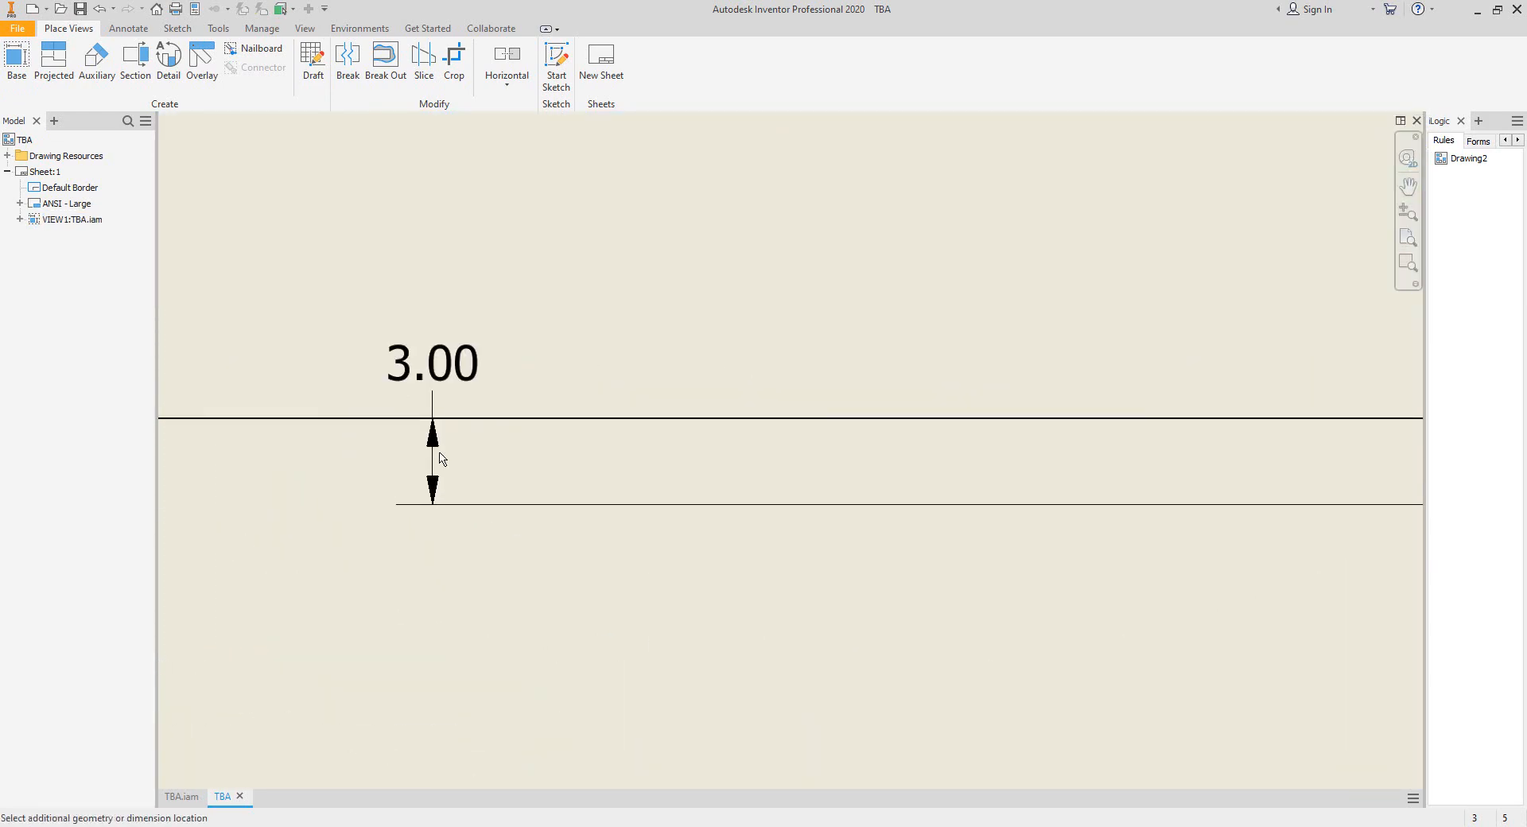
middle_click_drag(173, 443, 627, 463)
scroll(375, 461, "down", 3)
scroll(331, 453, "up", 4)
left_click(331, 453)
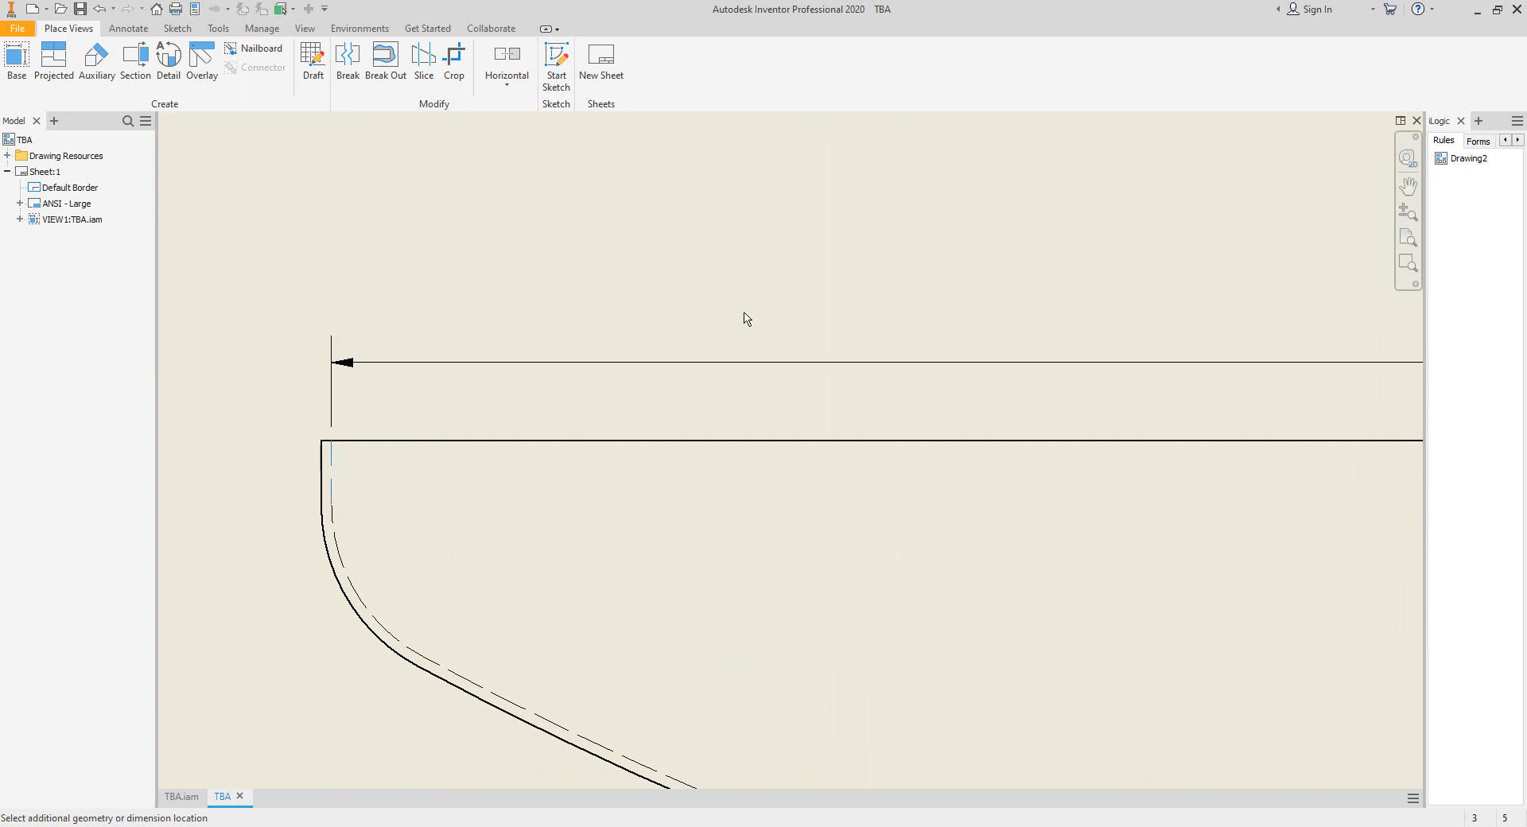
scroll(1133, 300, "down", 3)
scroll(1054, 302, "up", 4)
left_click(1068, 284)
Dimension the head's straight flange height and its inside knuckle radius.
scroll(1088, 302, "down", 5)
scroll(1352, 336, "up", 5)
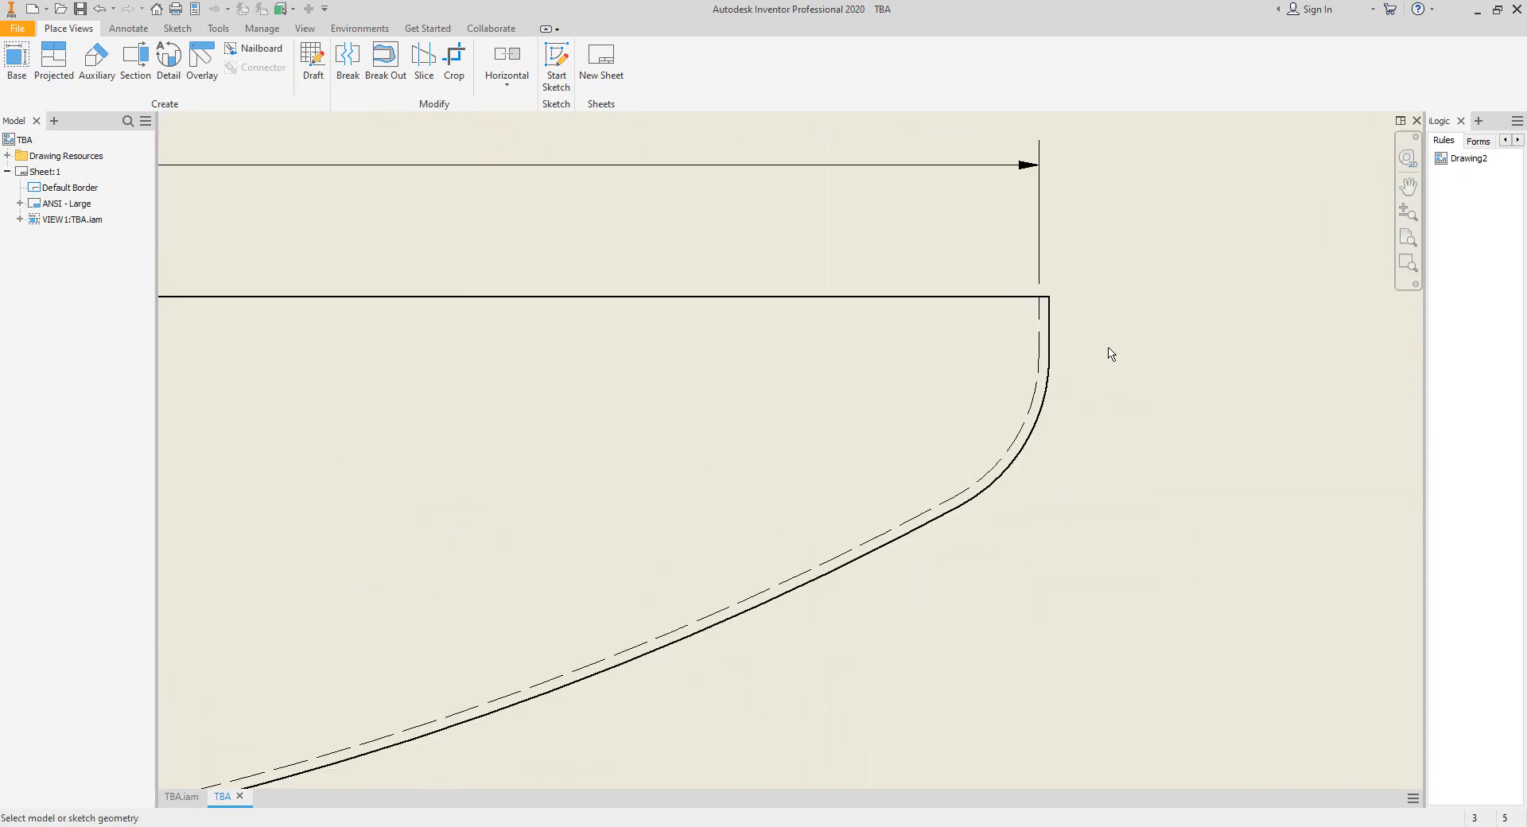
left_click(1048, 317)
left_click(1268, 334)
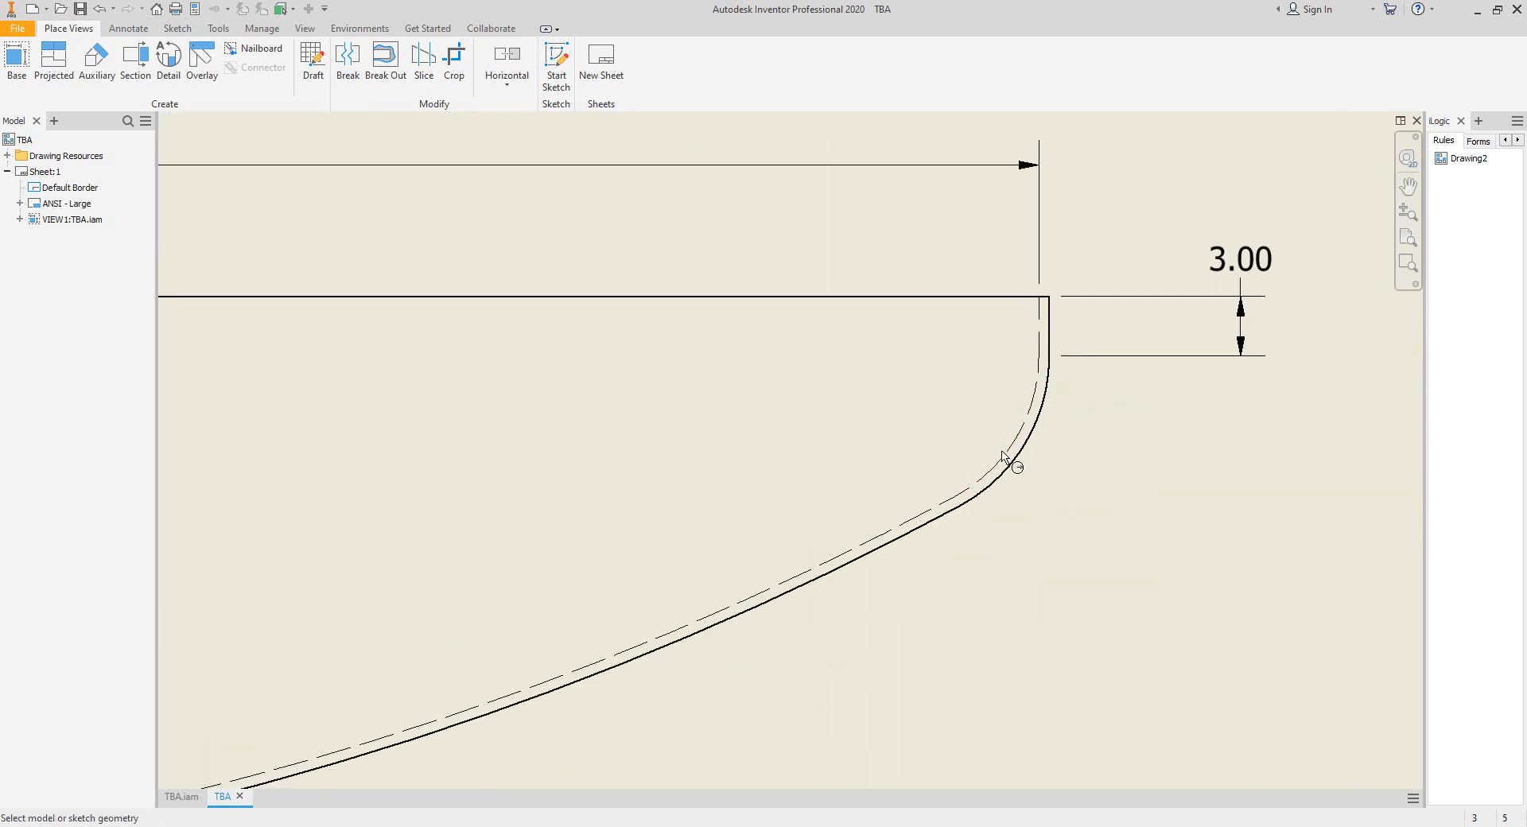
left_click(1007, 450)
left_click(939, 334)
Dimension the inside crown radius of the dished head.
scroll(938, 445, "down", 3)
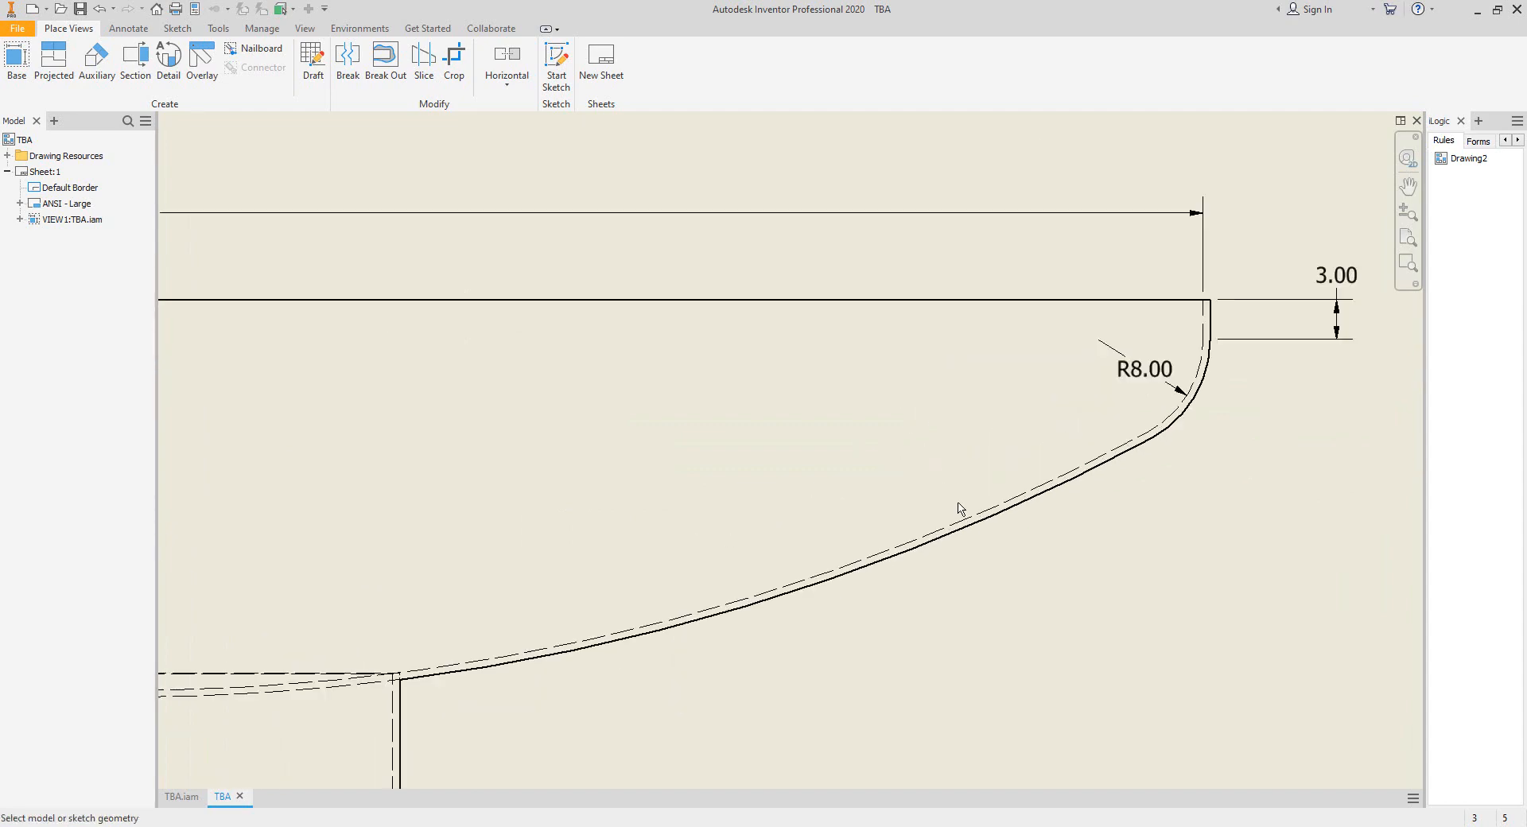
scroll(940, 475, "up", 2)
left_click(959, 522)
left_click(914, 473)
Dimension the boot's inside diameter between its hidden wall lines, placing the dimension below the boot.
scroll(971, 482, "down", 4)
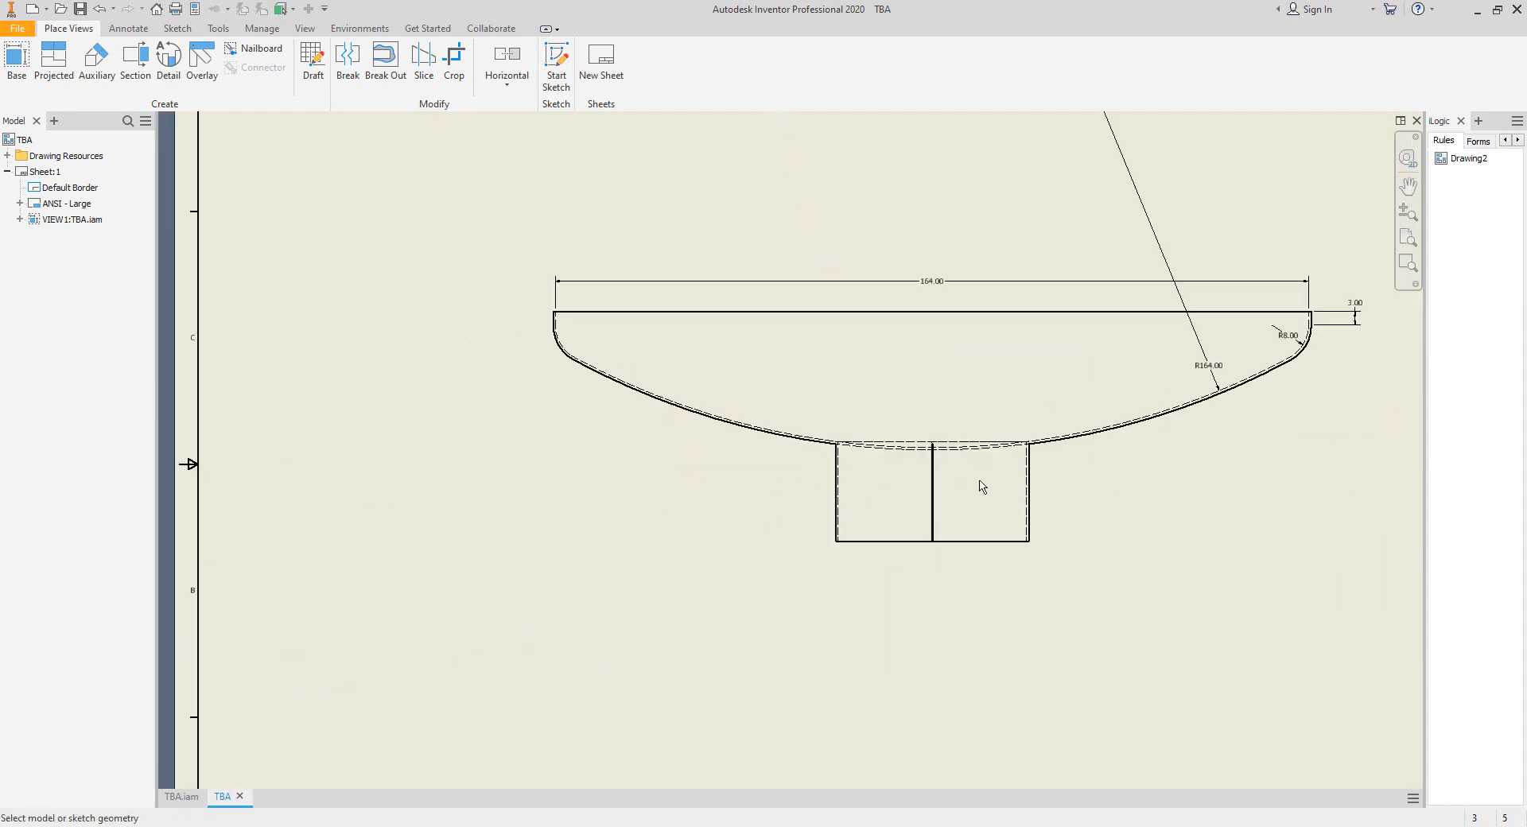
scroll(982, 488, "up", 5)
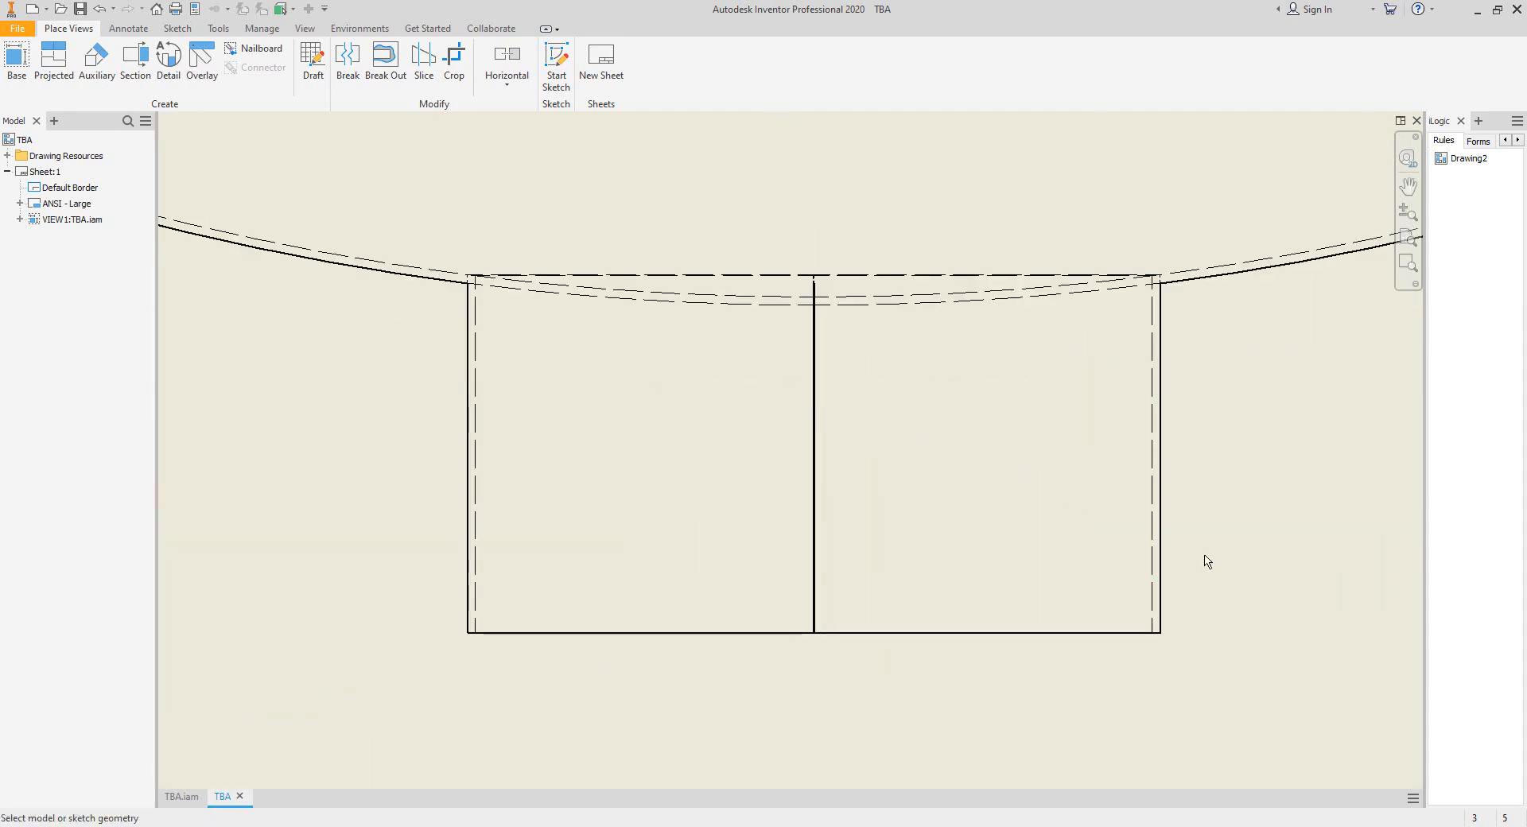
left_click(1155, 562)
left_click(477, 603)
scroll(865, 685, "down", 5)
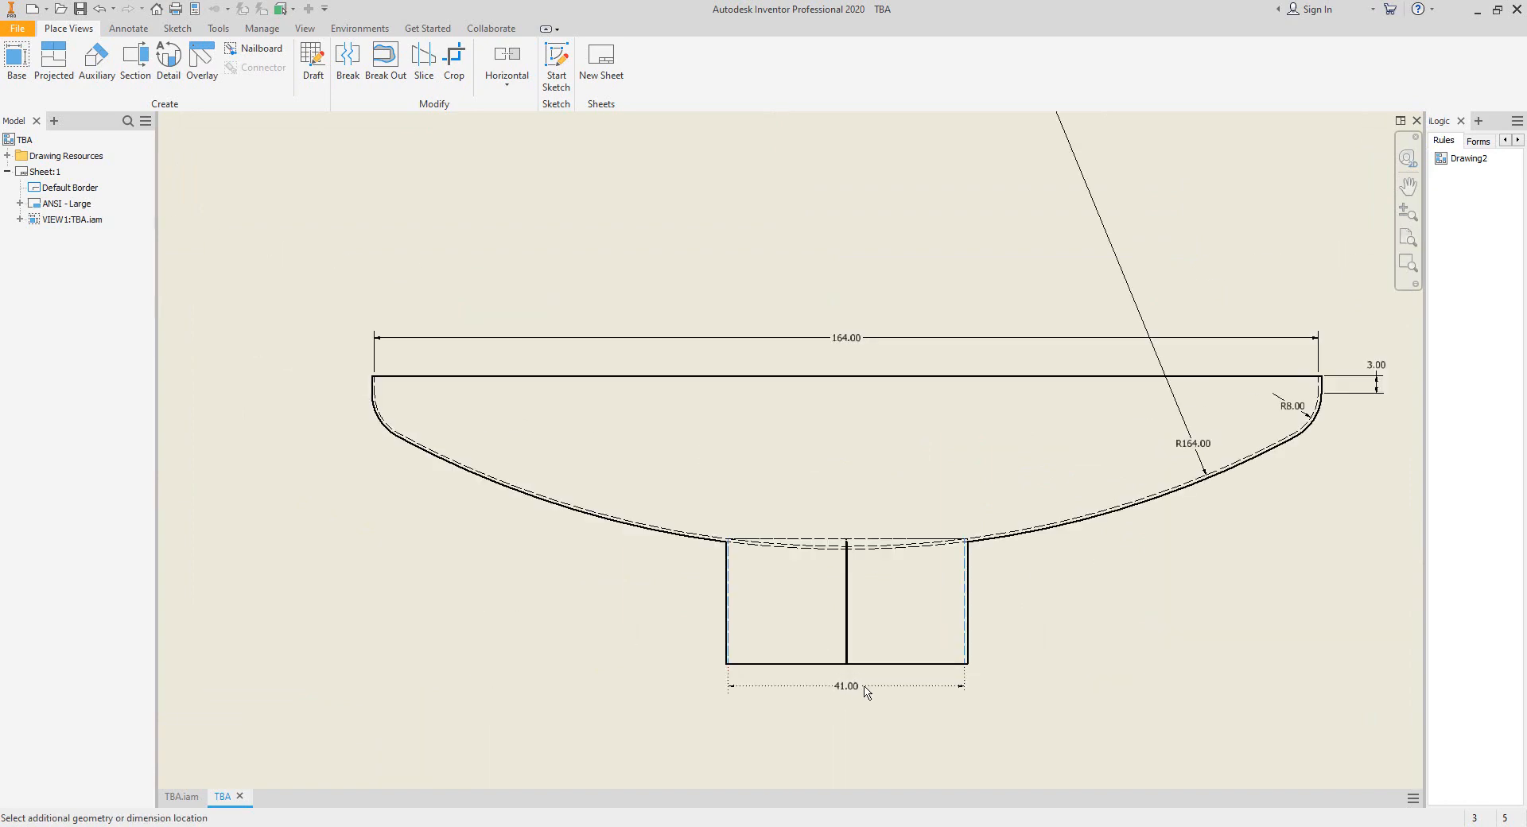
middle_click_drag(866, 692, 839, 546)
scroll(822, 625, "up", 3)
left_click(824, 621)
Dimension the boot's wall thickness in line with the inside diameter dimension.
scroll(1006, 423, "up", 3)
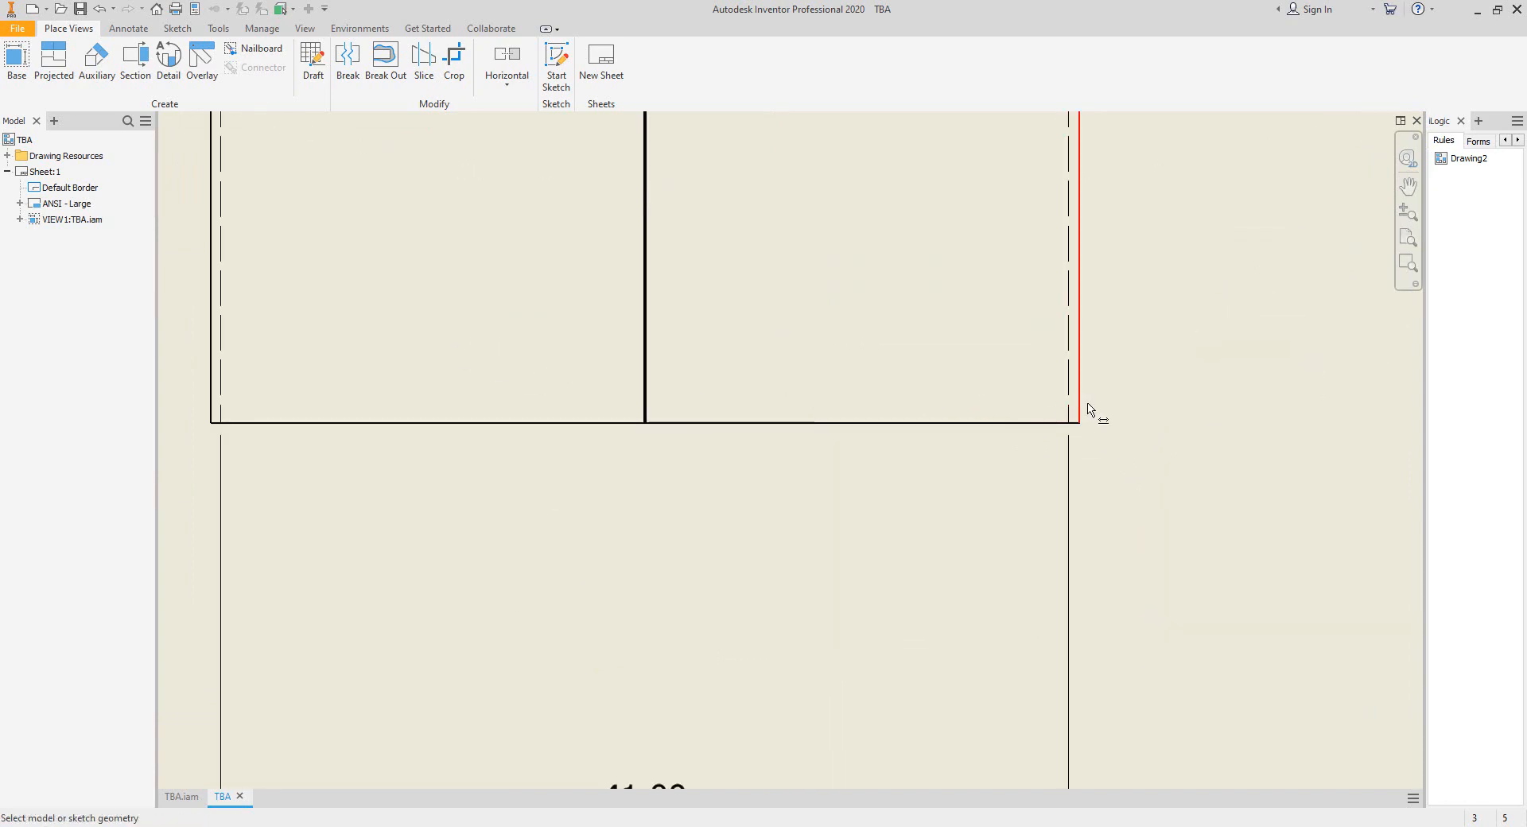
left_click(1070, 412)
scroll(1090, 485, "down", 4)
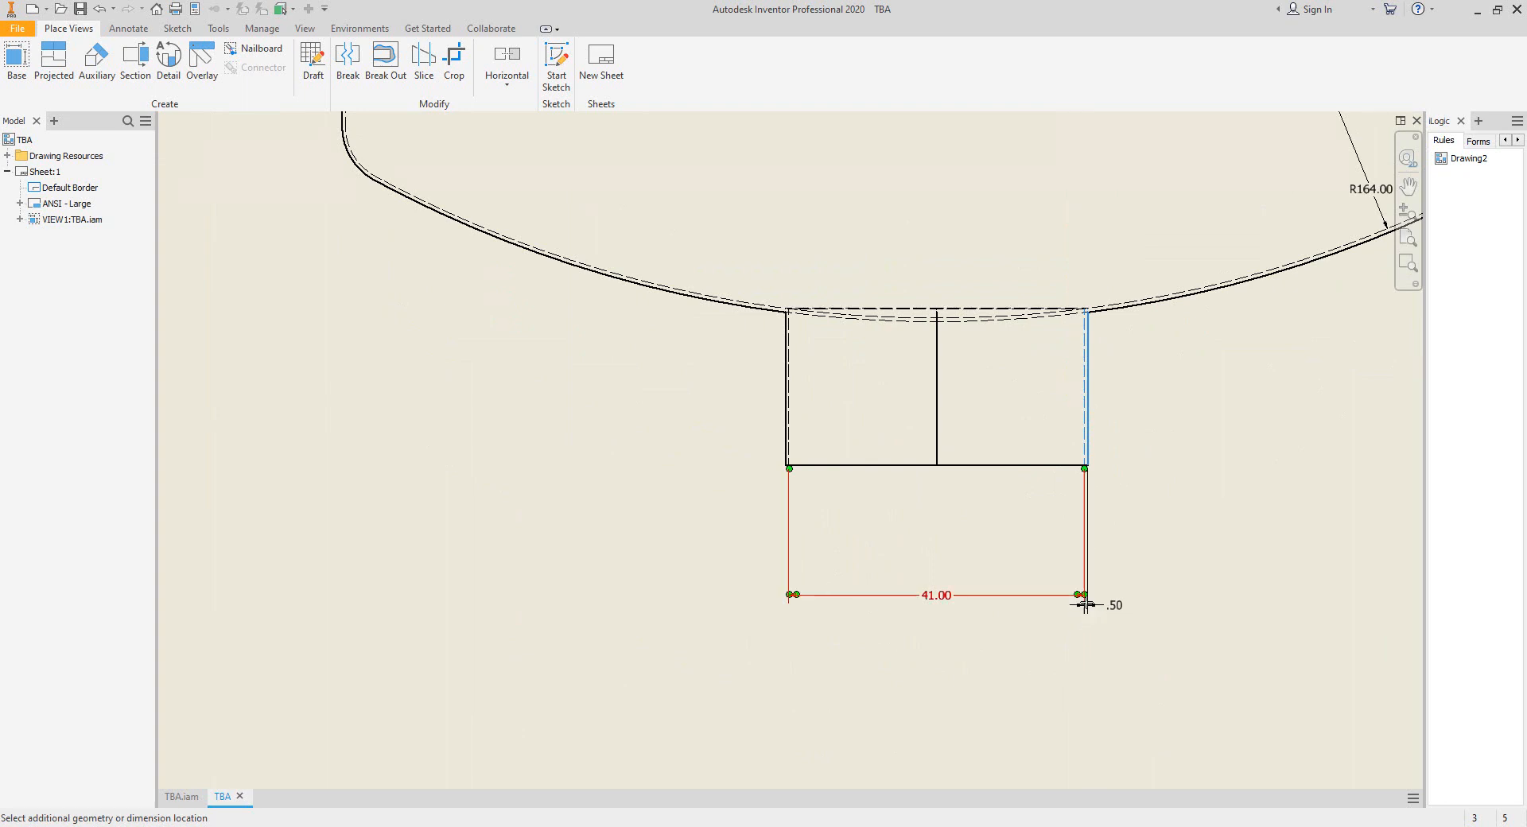
left_click(1084, 602)
Dimension the overall height from the boot's bottom edge to the head's top edge and end dimensioning.
left_click(807, 468)
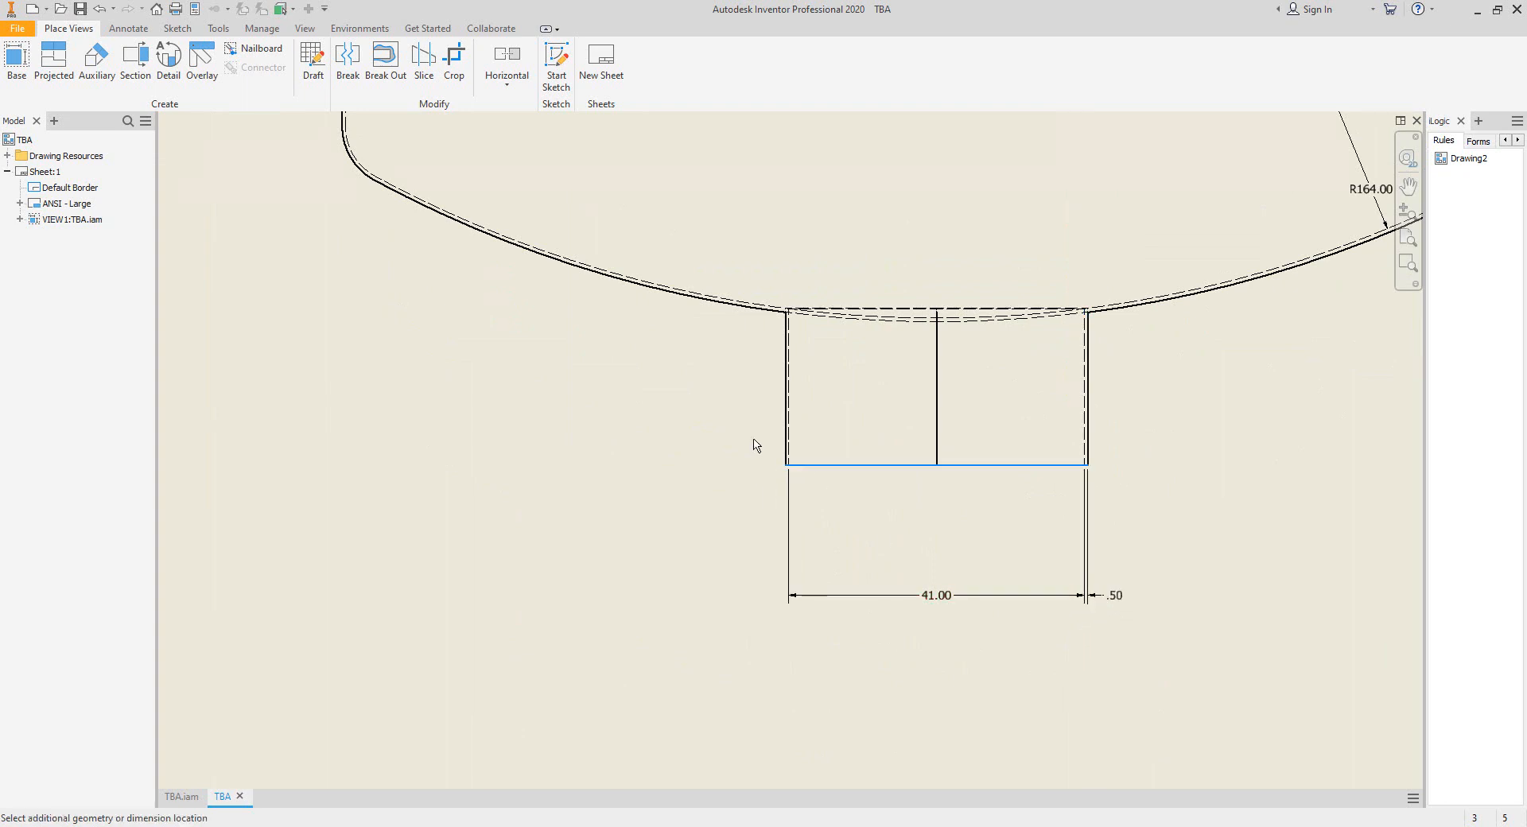
scroll(787, 477, "down", 3)
left_click(579, 286)
scroll(455, 358, "up", 2)
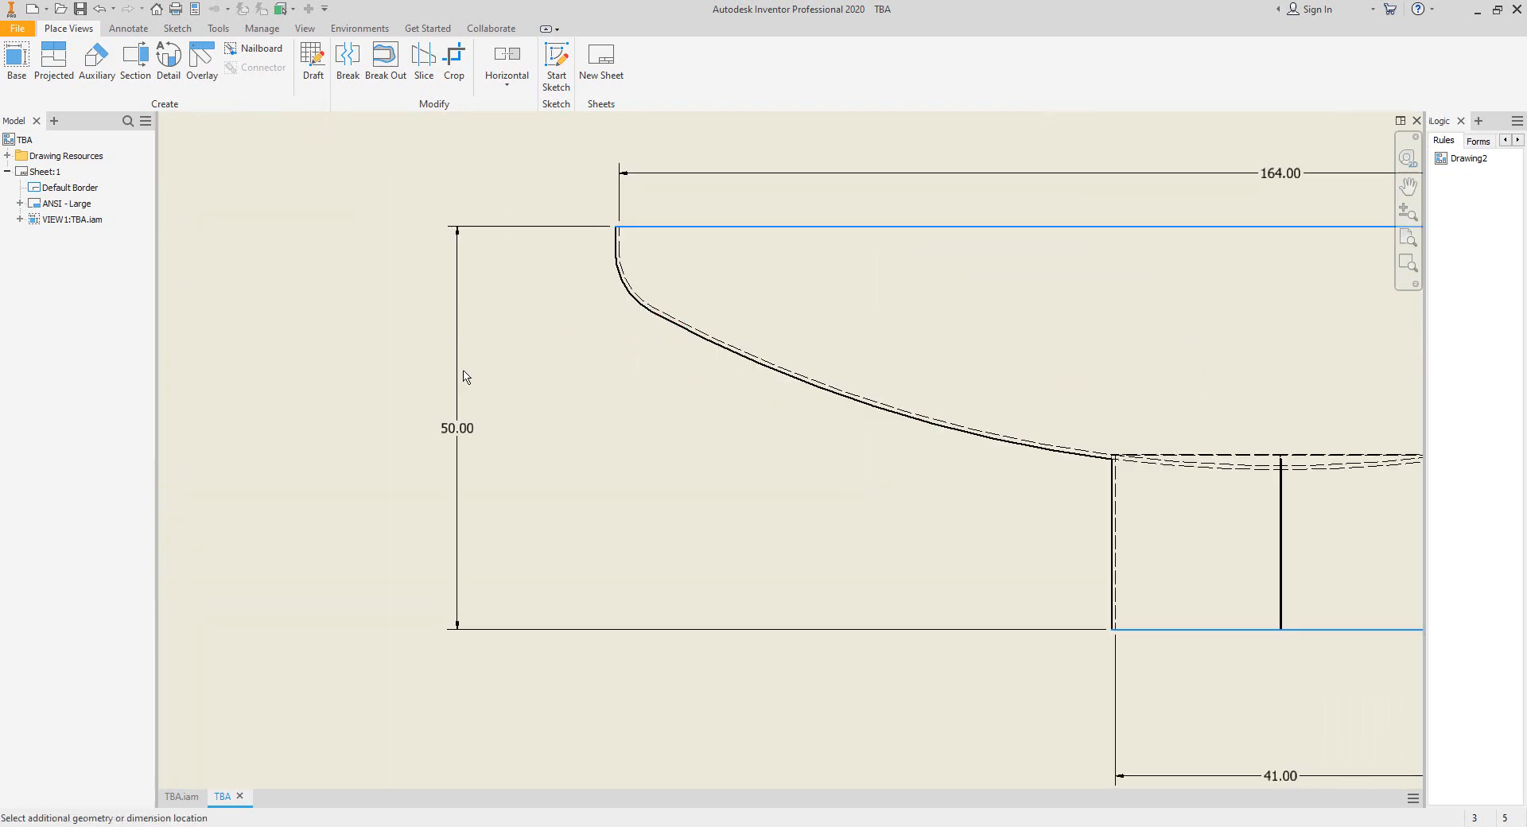
left_click(528, 389)
scroll(557, 389, "down", 3)
scroll(684, 374, "up", 1)
scroll(764, 373, "up", 3)
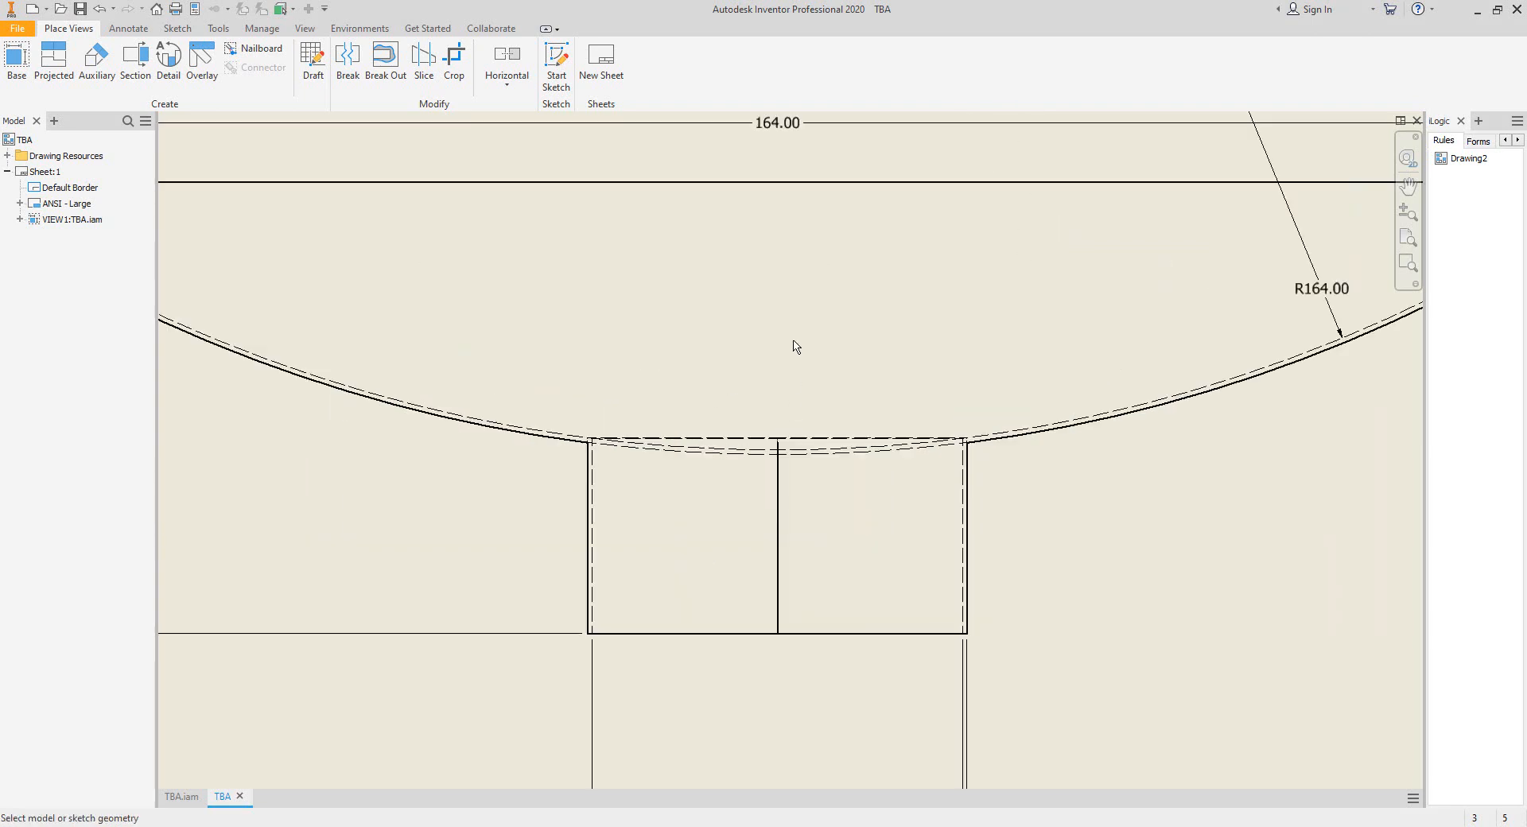
right_click(795, 342)
left_click(819, 350)
scroll(798, 453, "up", 3)
scroll(738, 529, "down", 5)
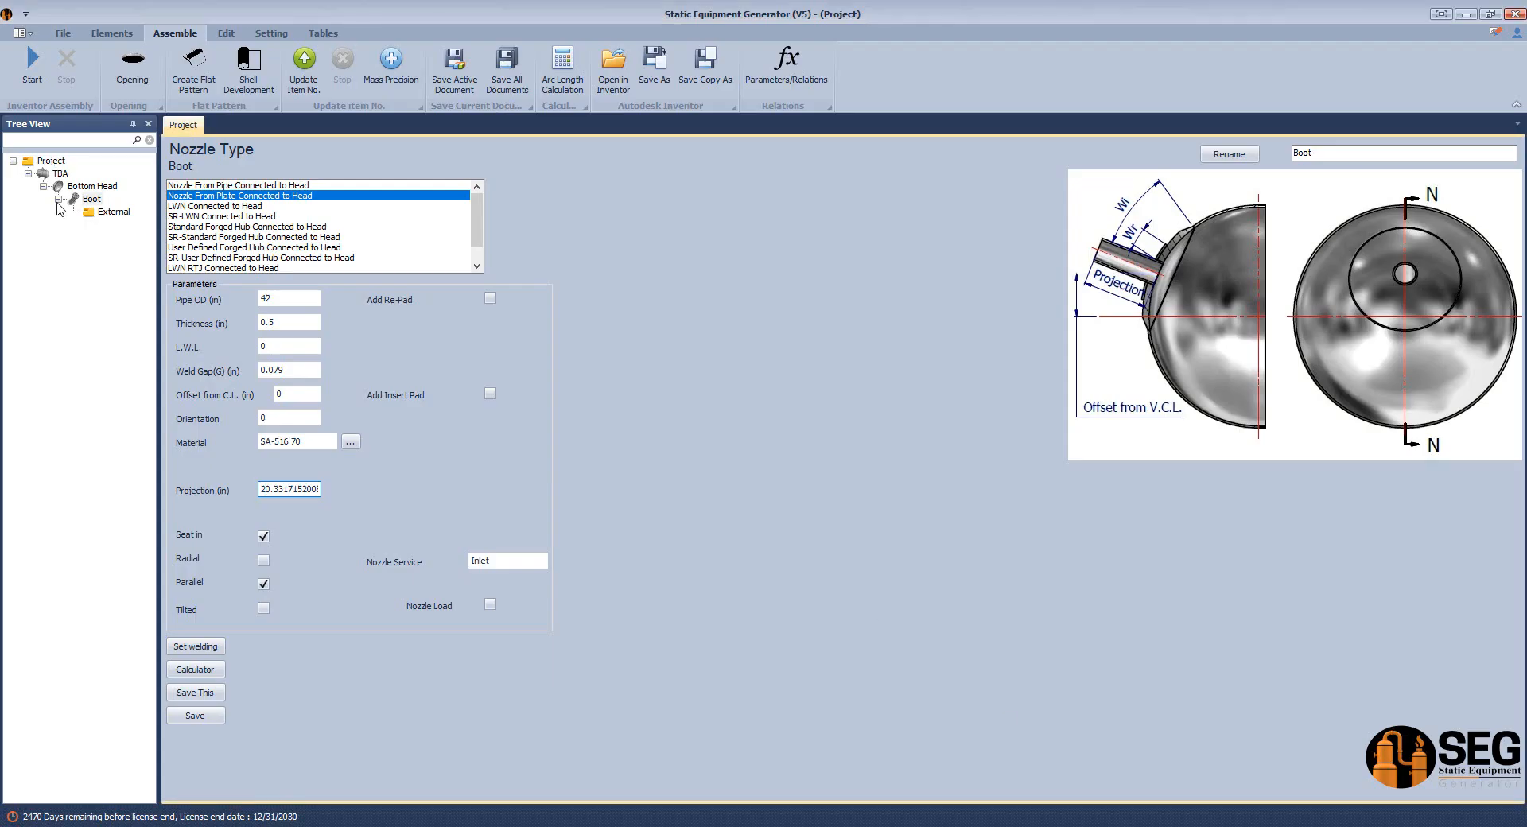
In Static Equipment Generator, add a shell named Boot Connection Point under the Boot's External folder.
left_click(101, 213)
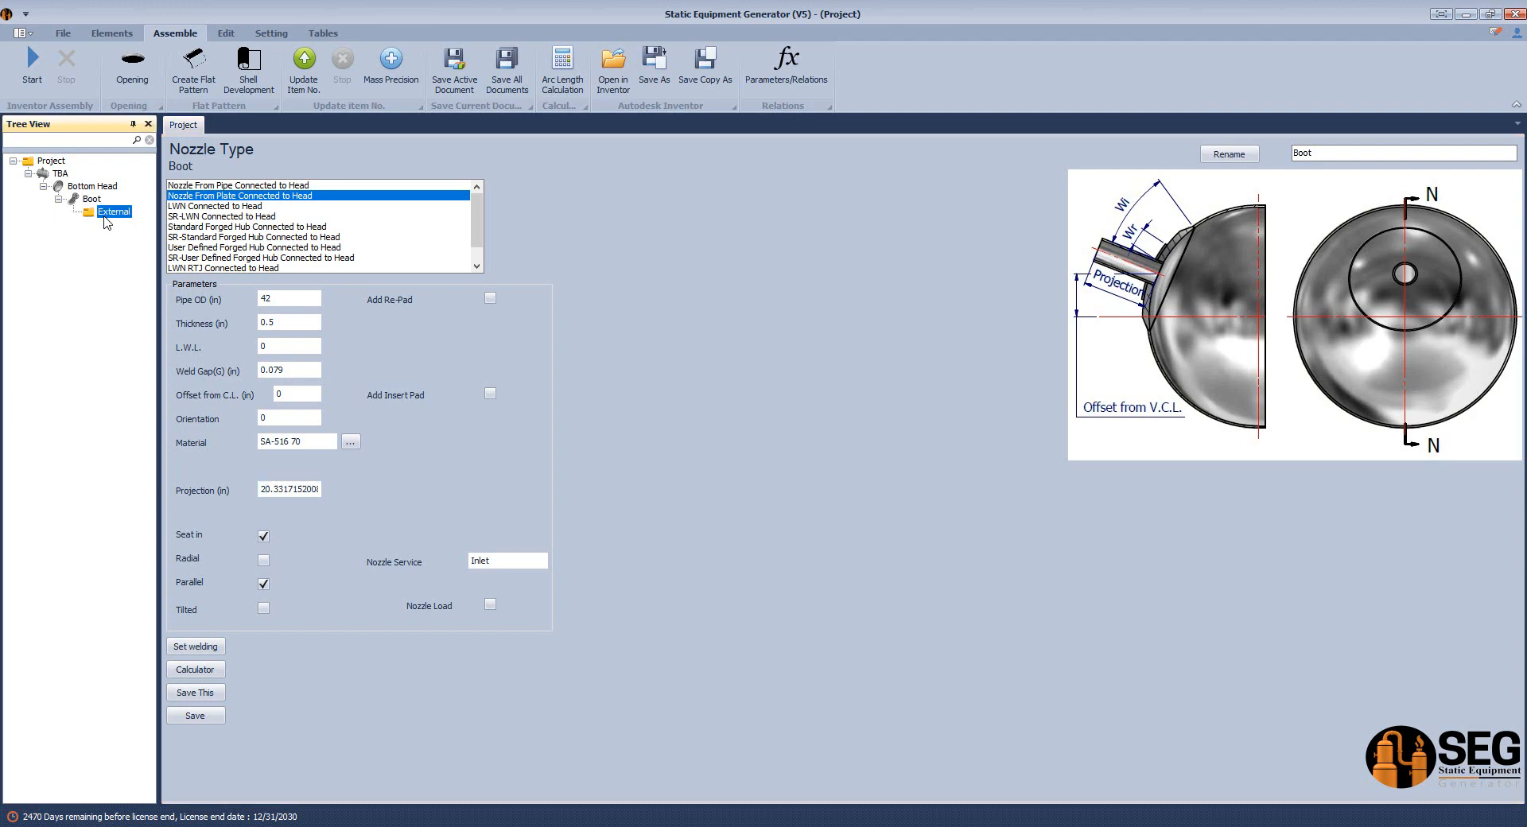
left_click(112, 32)
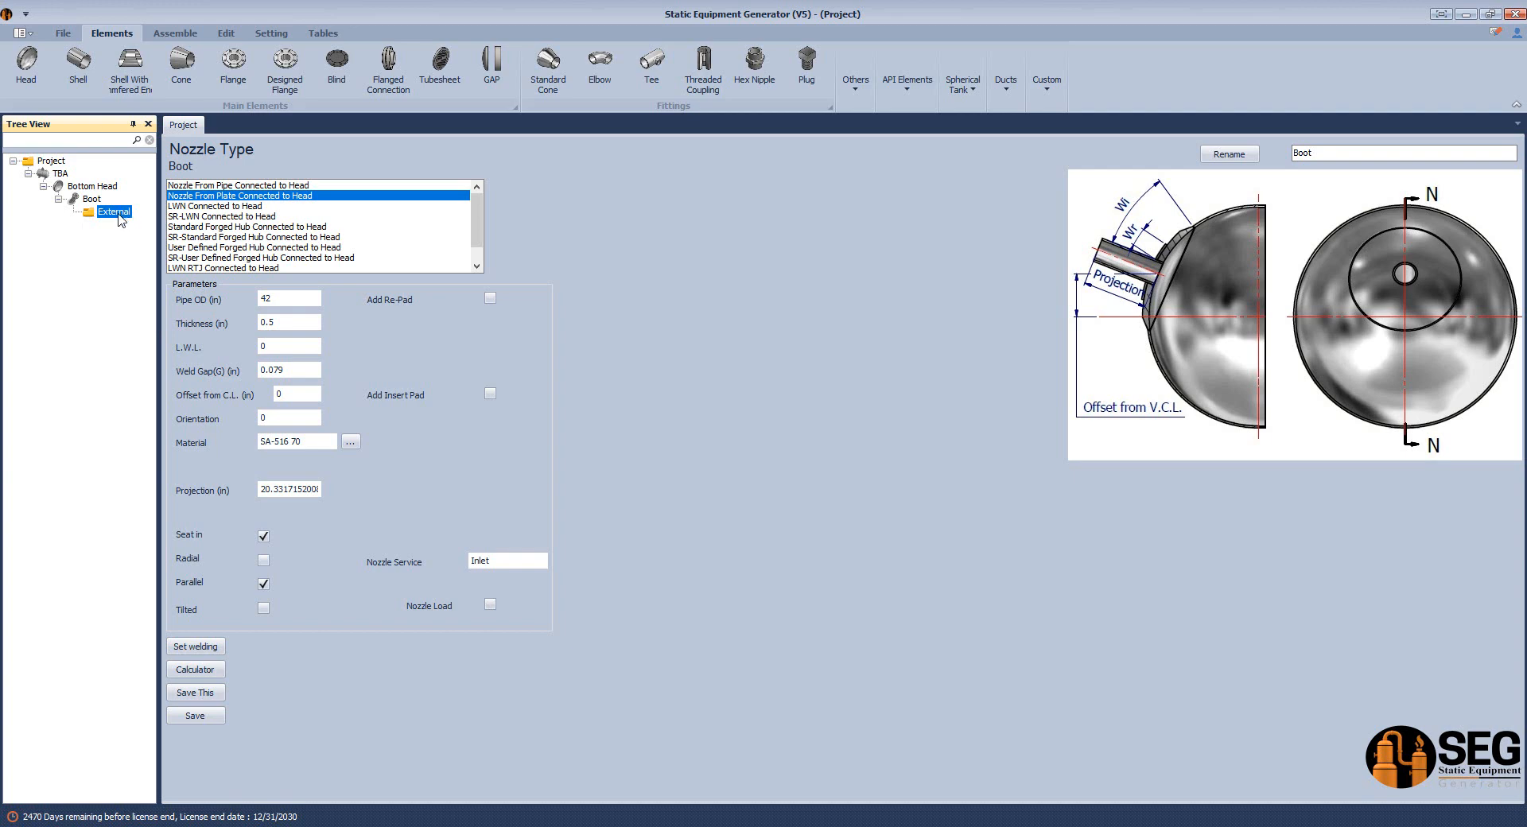
left_click(78, 66)
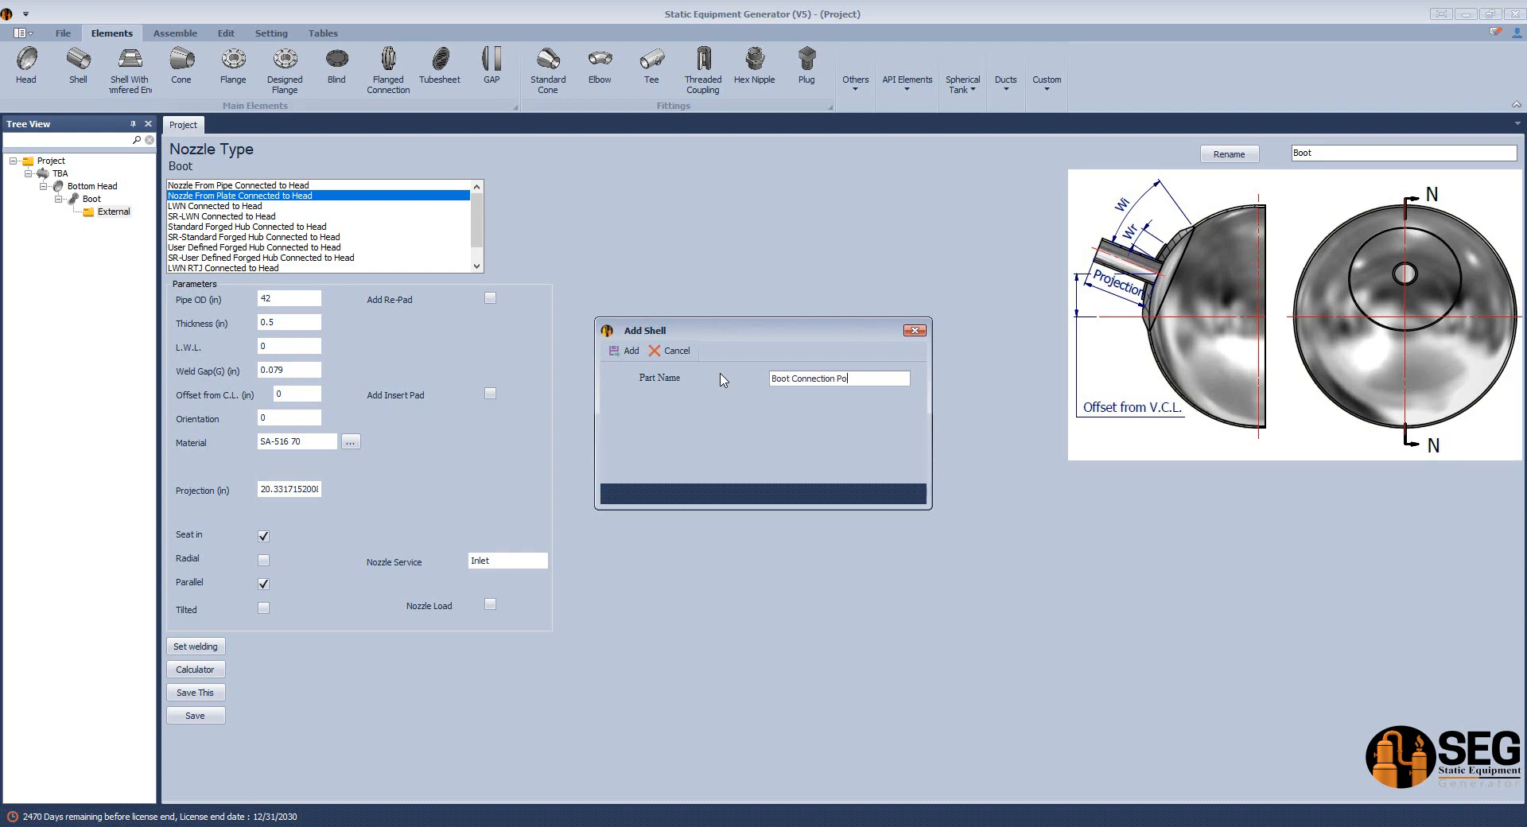
type("t")
key("Return")
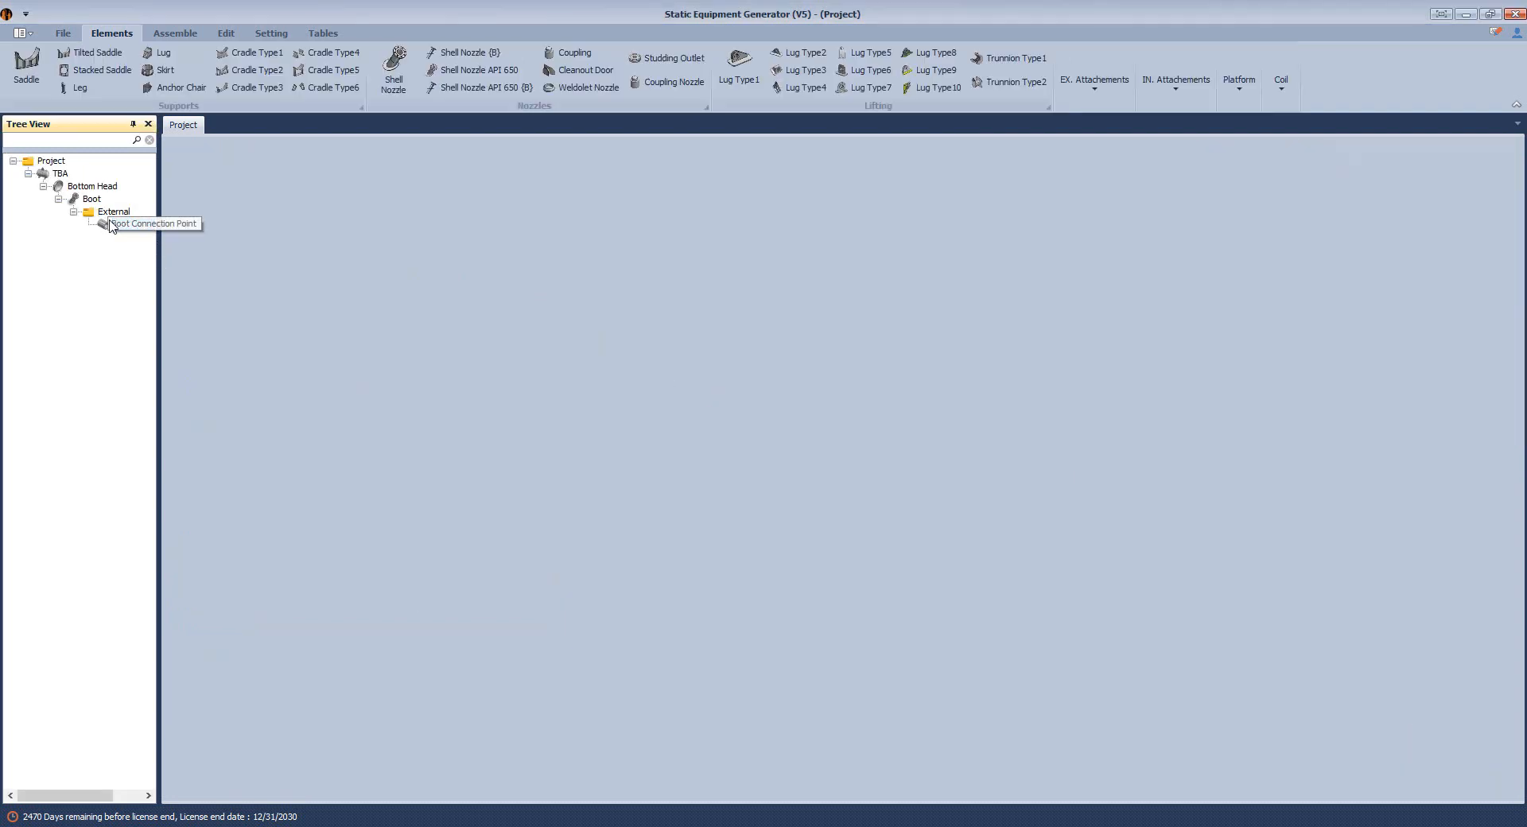
Make Boot Connection Point a Connection Point for nozzles as a Shell with 41 in inner diameter and 0.5 in thickness, and save it.
left_click_drag(159, 253, 232, 253)
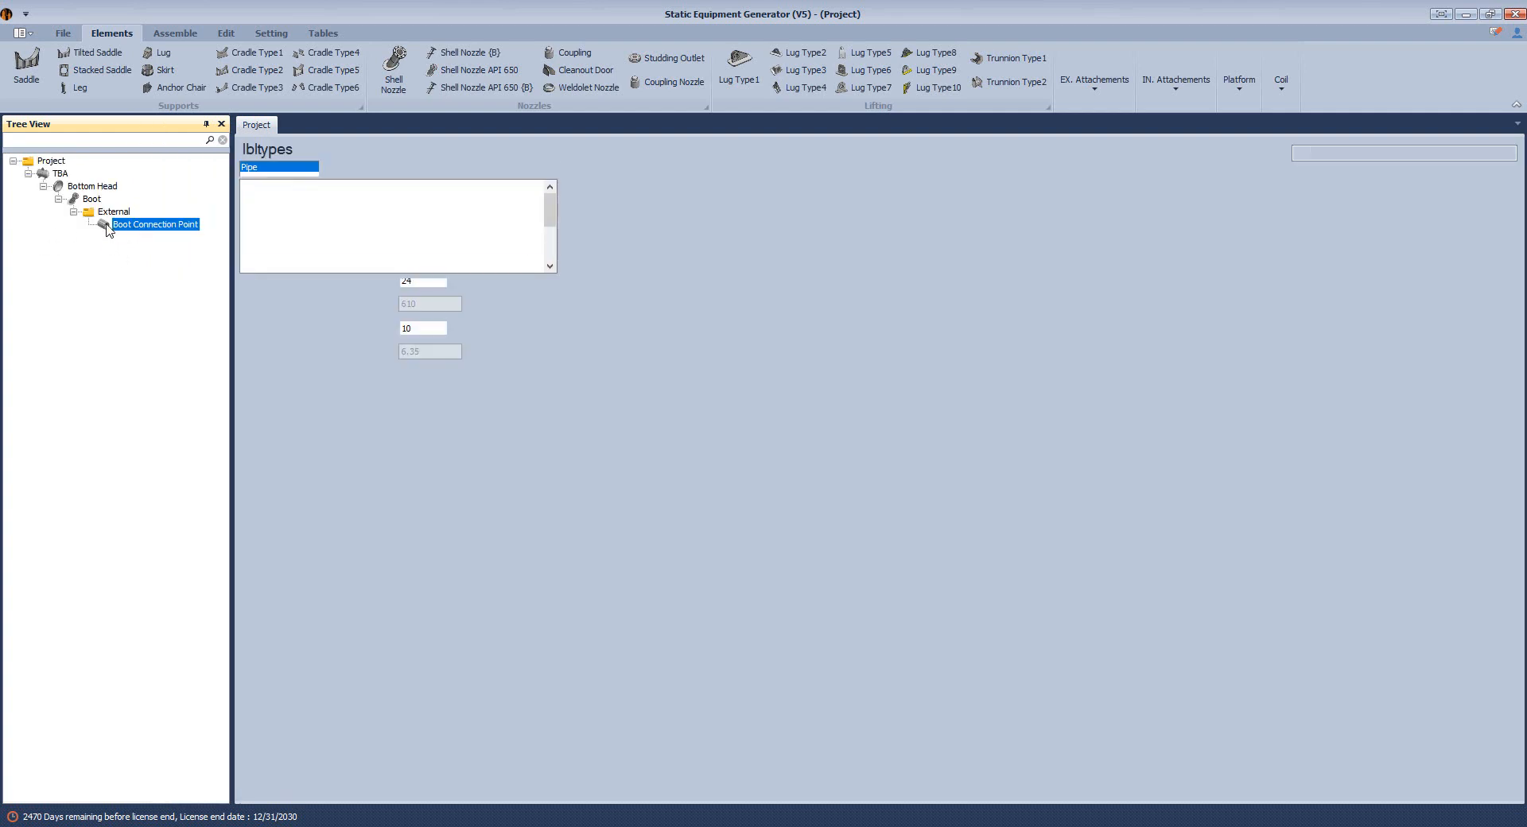
left_click_drag(550, 219, 551, 264)
left_click(283, 257)
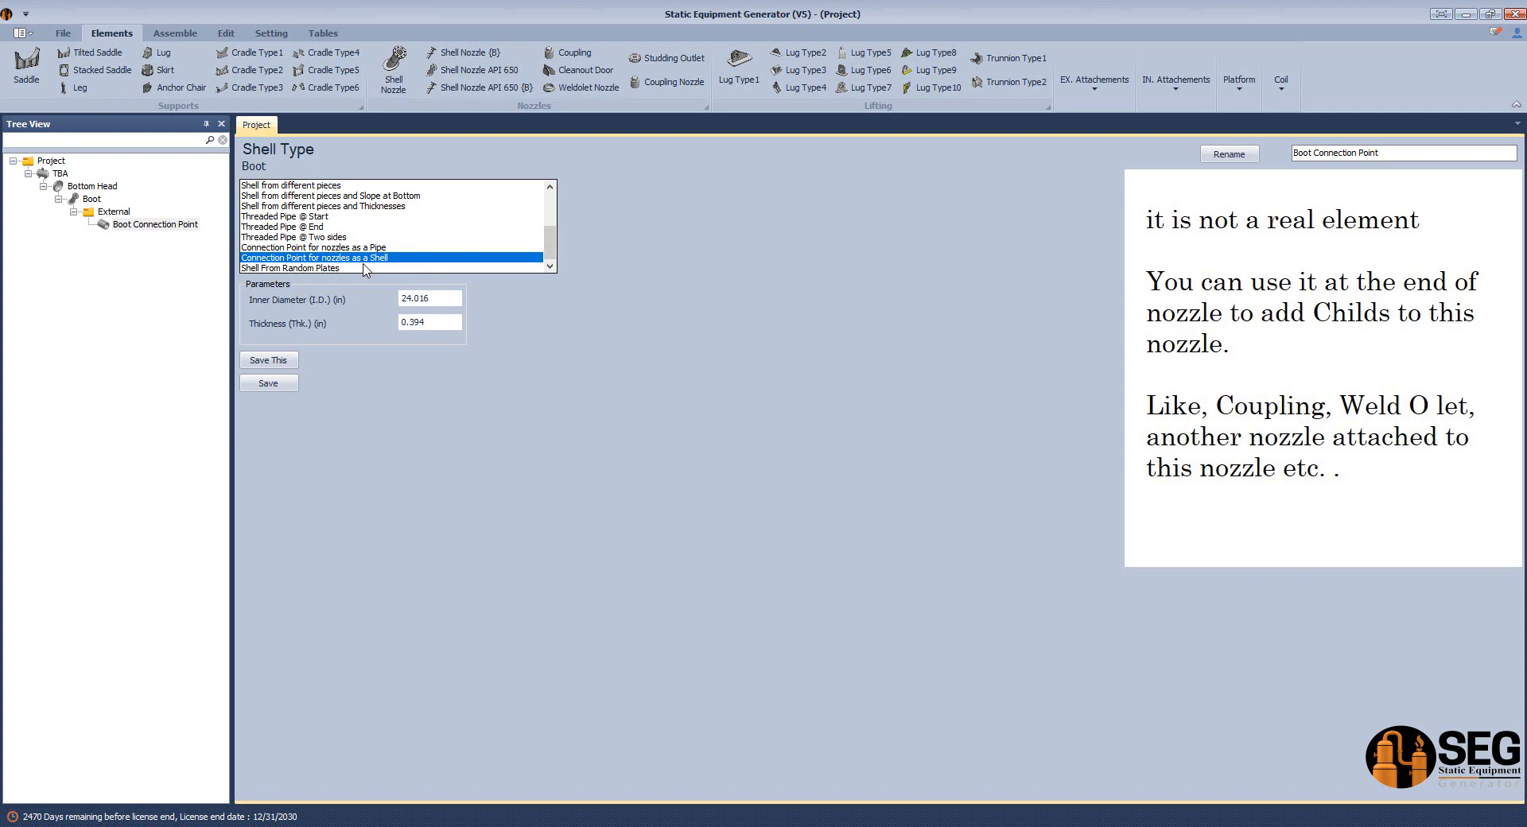
double_click(425, 298)
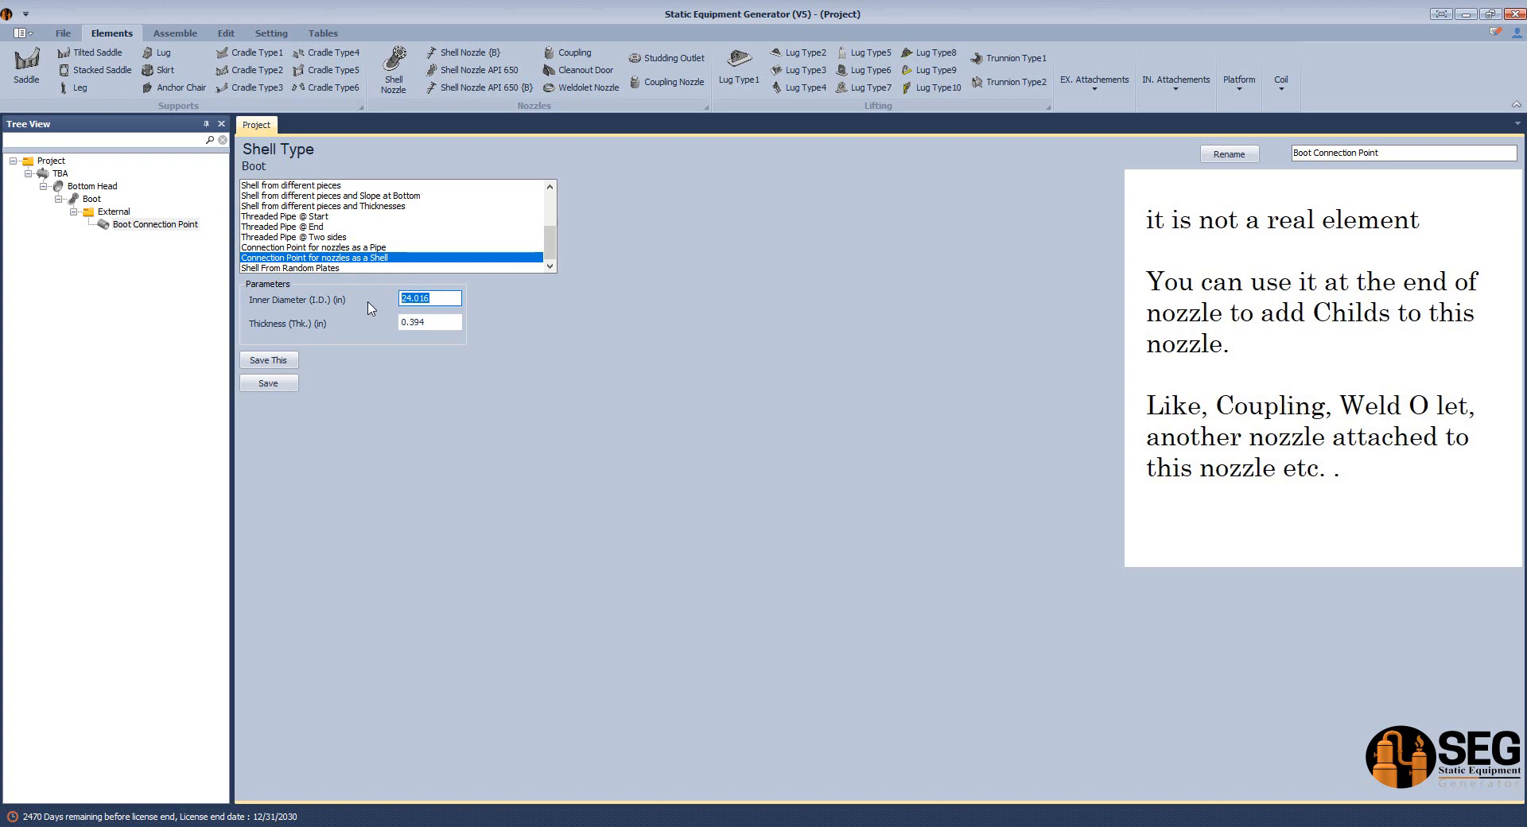
type("41")
left_click_drag(426, 322, 408, 330)
type("5")
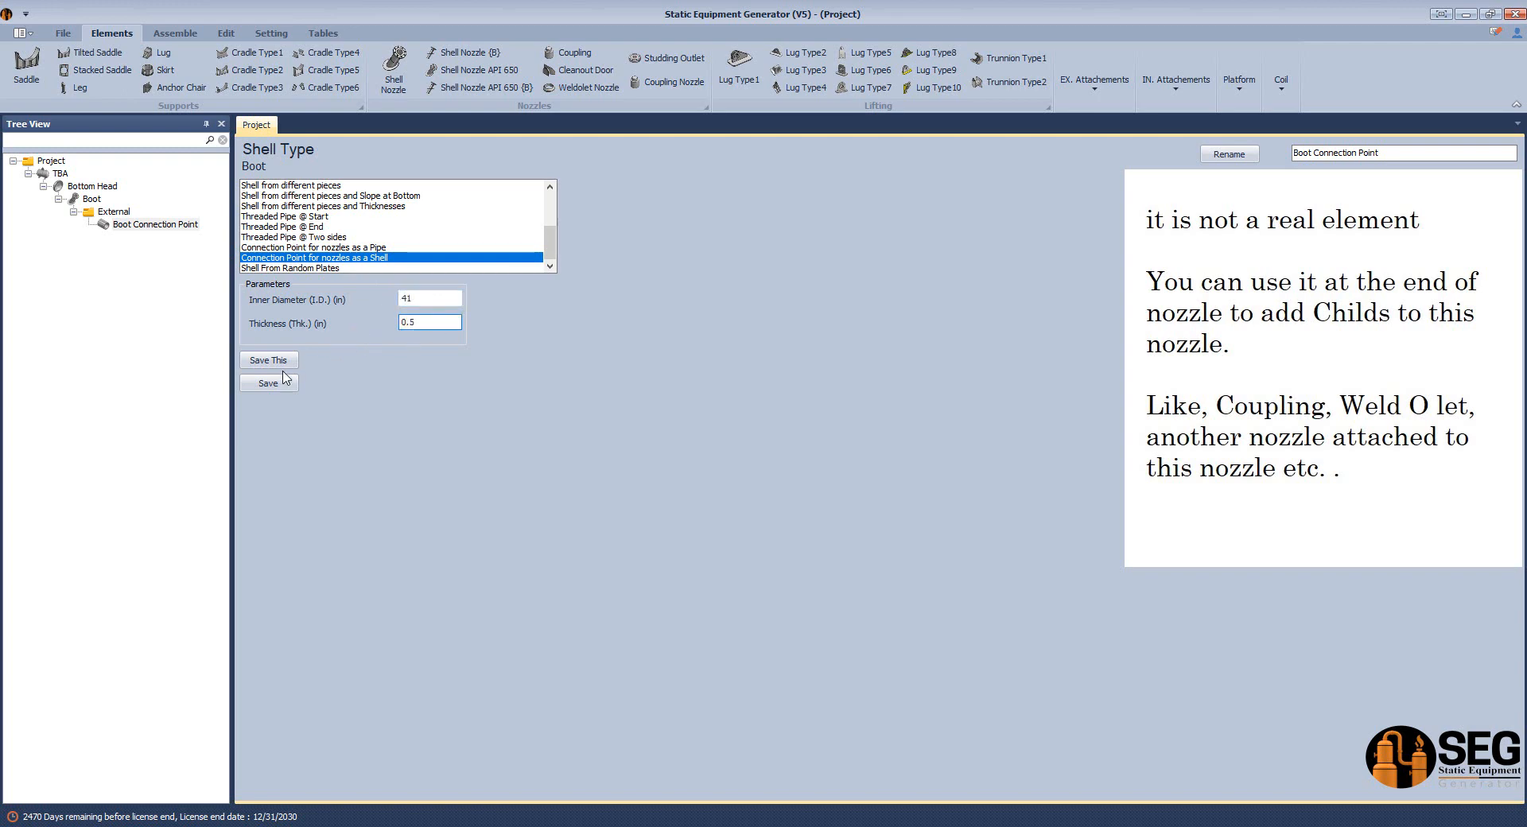
left_click(279, 385)
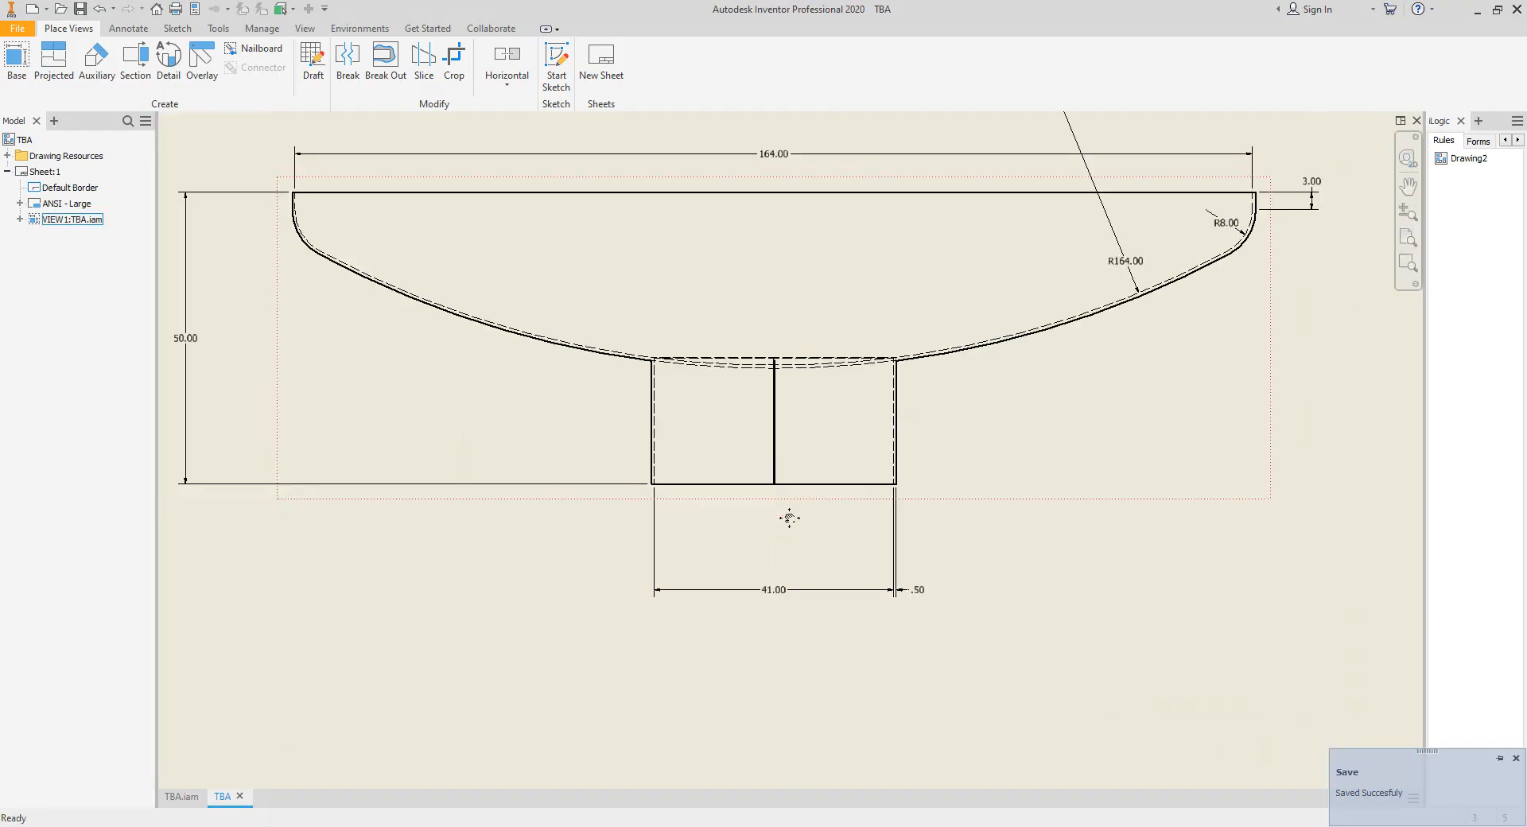
Examine the boot's lower end in the Inventor drawing as the location of the connection point.
scroll(790, 517, "down", 3)
mouse_move(526, 491)
left_mouse_down()
mouse_move(945, 529)
mouse_move(1054, 522)
left_mouse_up()
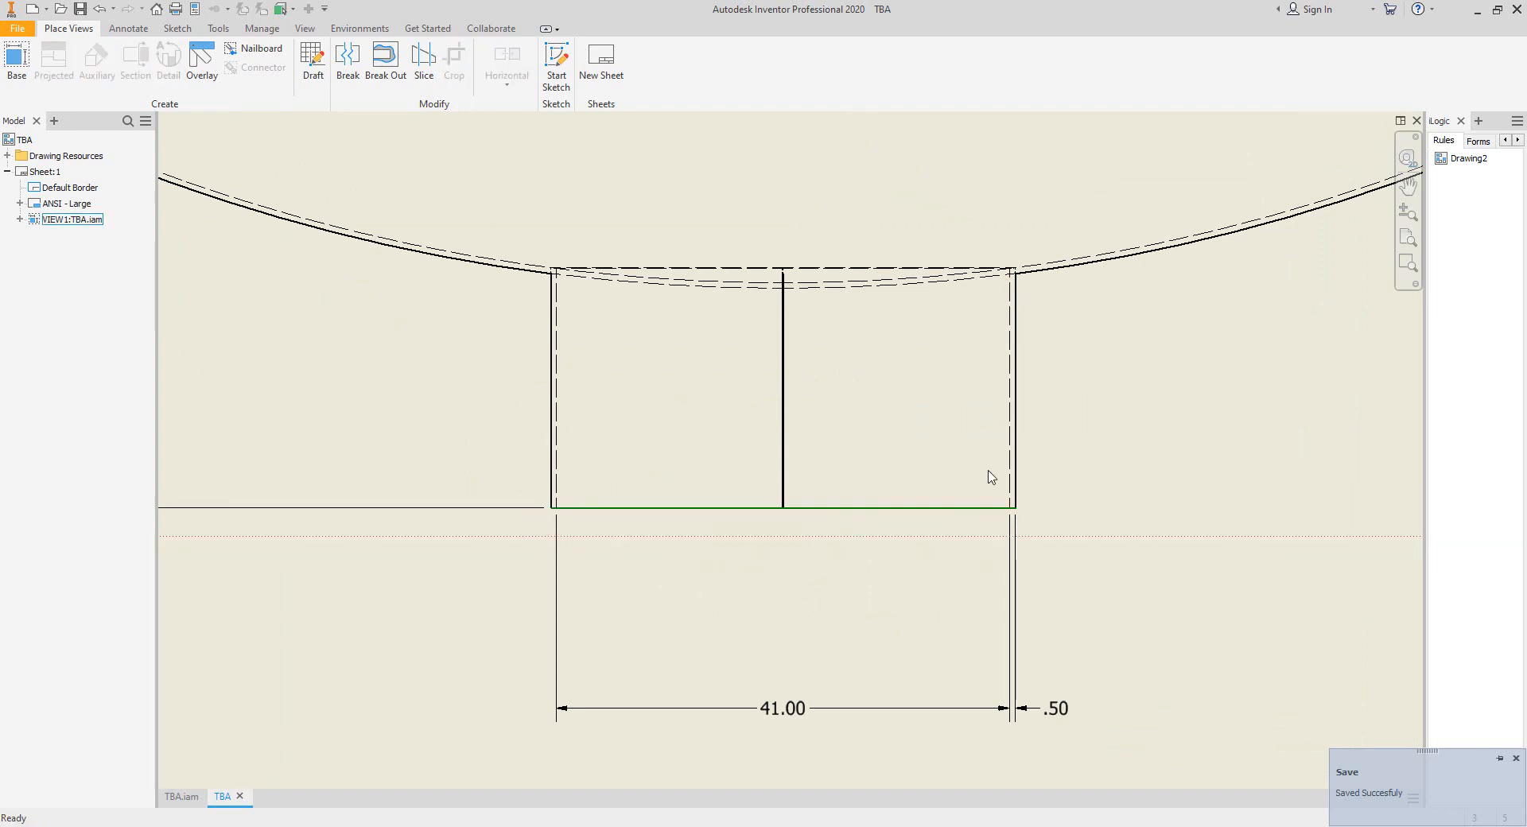
middle_click_drag(955, 436, 953, 492)
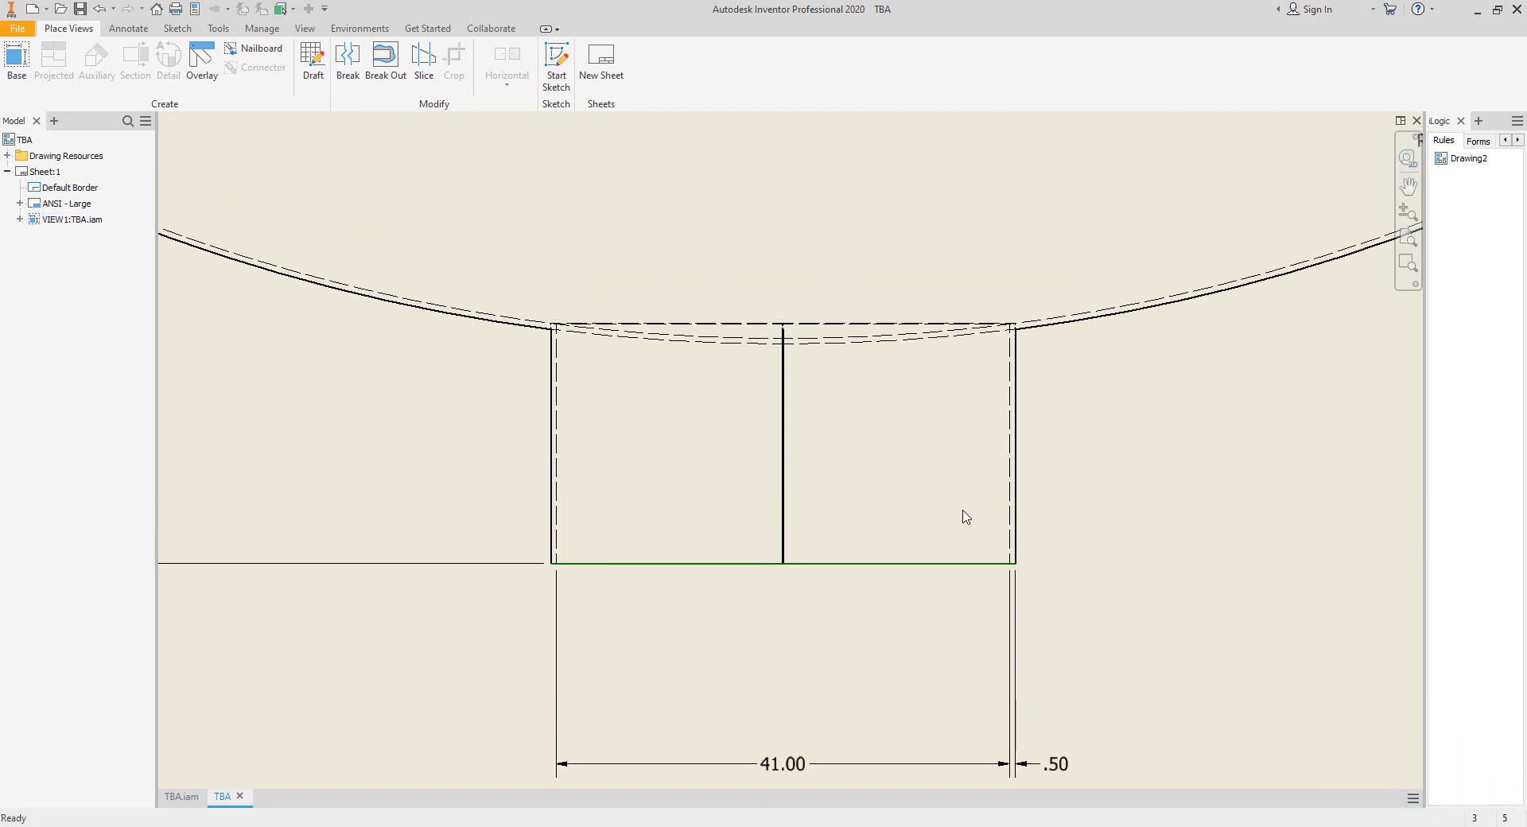
left_click(1067, 772)
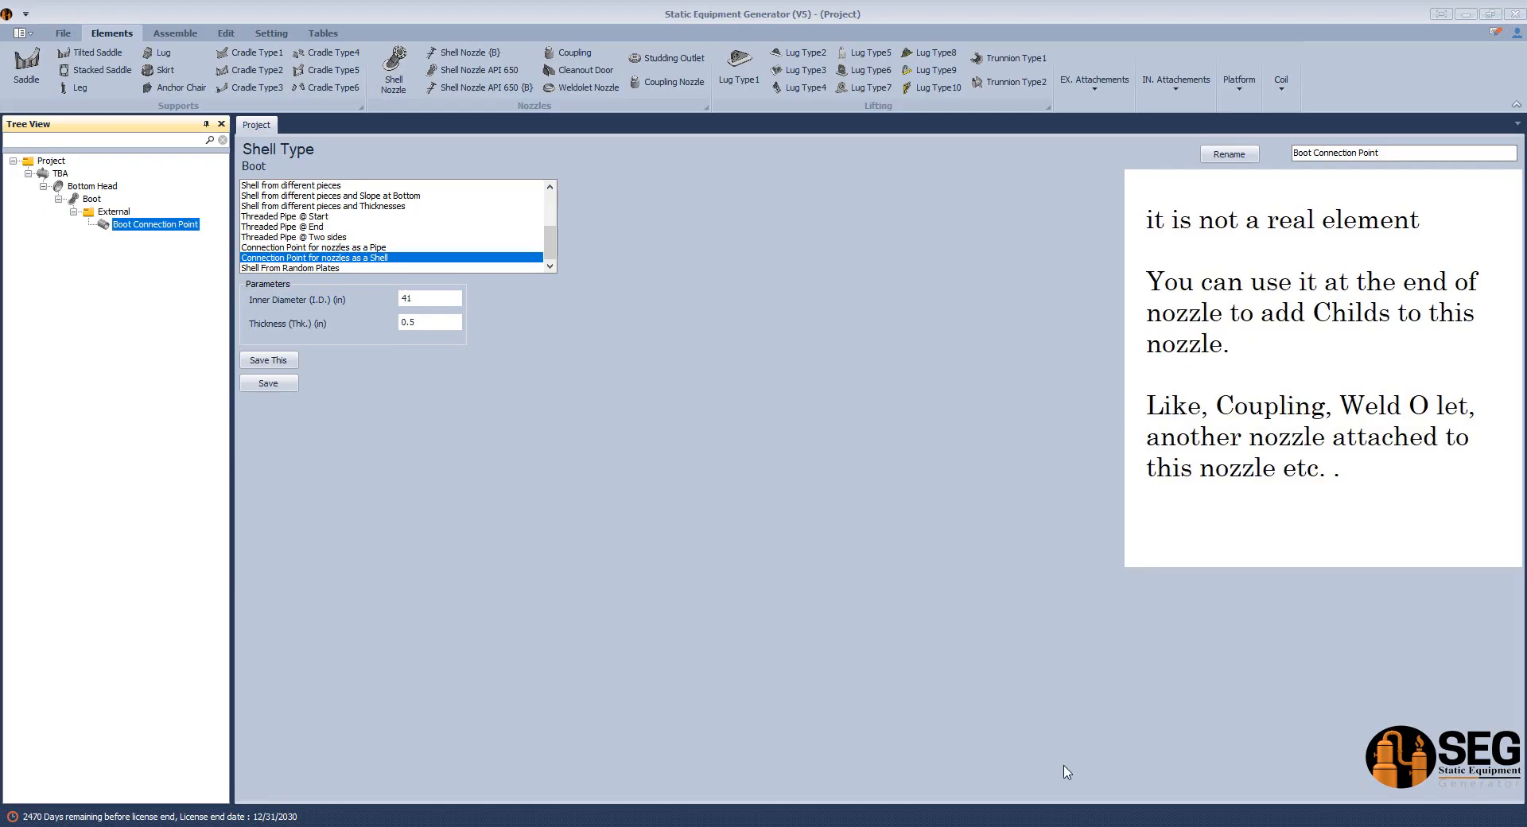
Save Boot Connection Point again in Static Equipment Generator and add a shell nozzle named N1 to it.
left_click(281, 388)
left_click(128, 225)
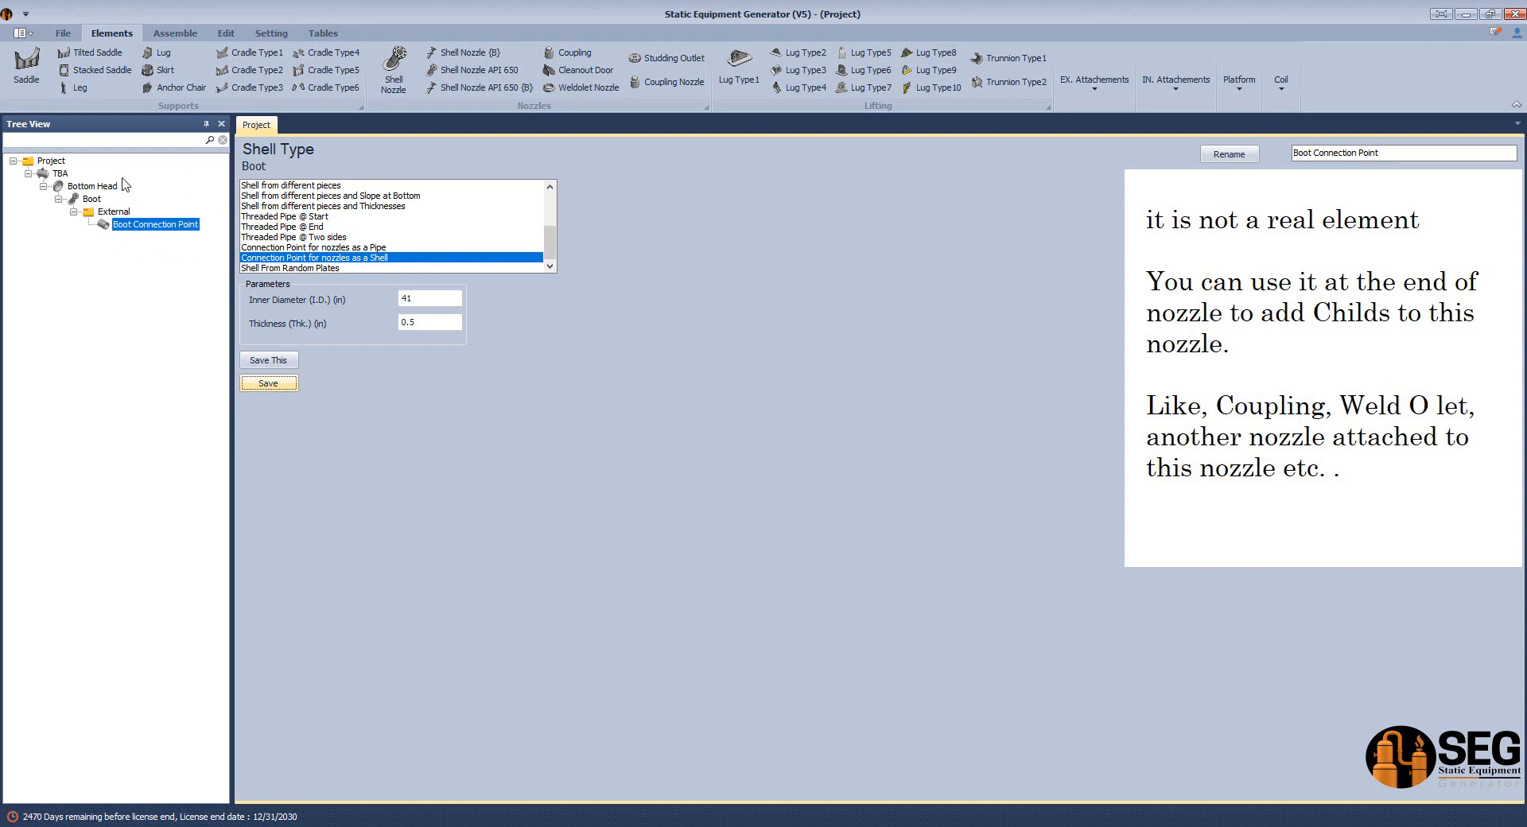
left_click(394, 68)
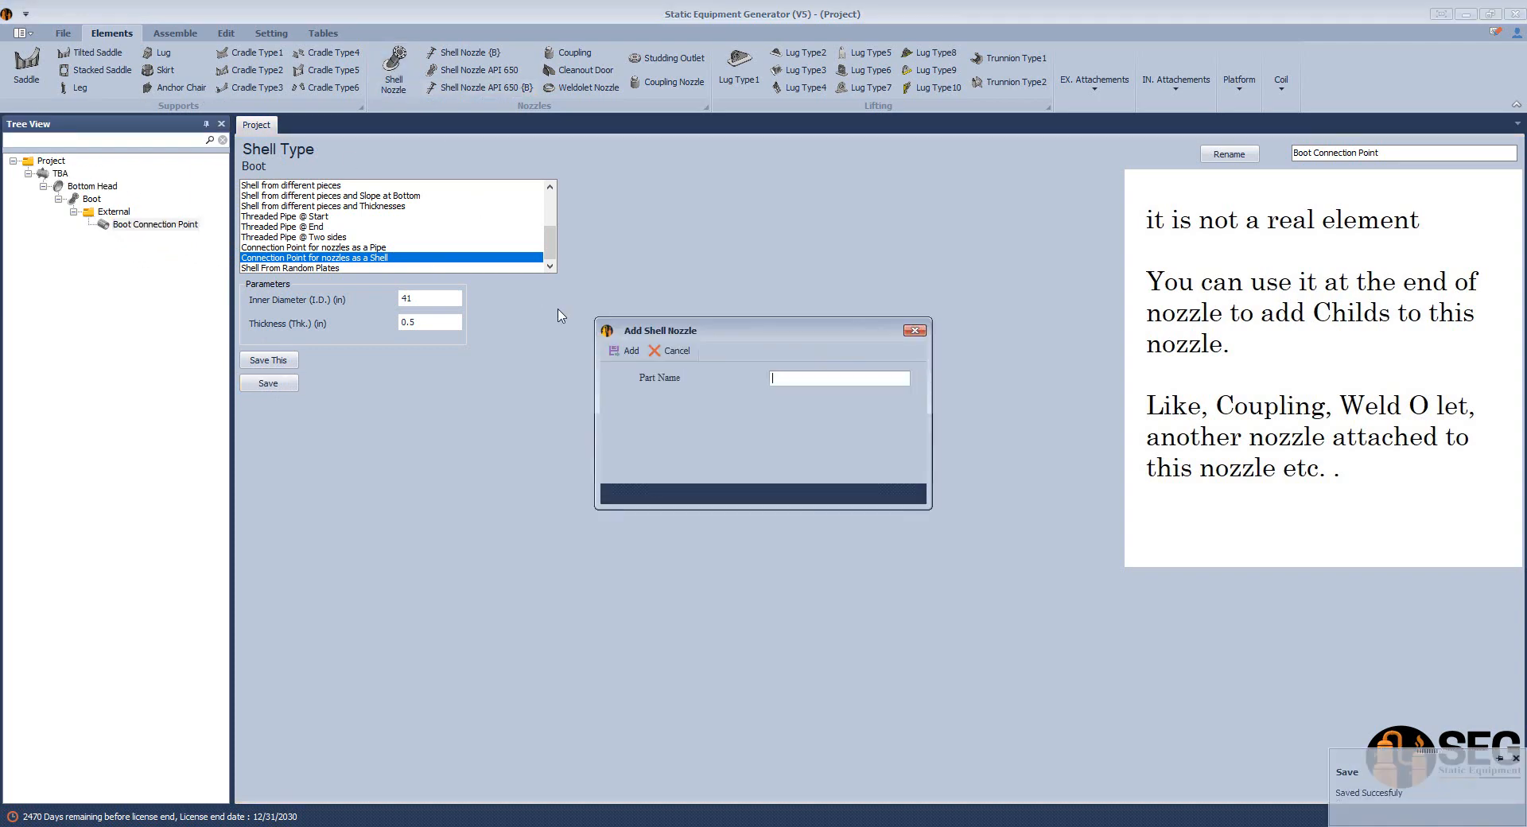
type("N1")
left_click(614, 351)
Define nozzle N1 as Nozzle From Pipe Connected to shell, with size 10 and schedule 40.
left_click(133, 238)
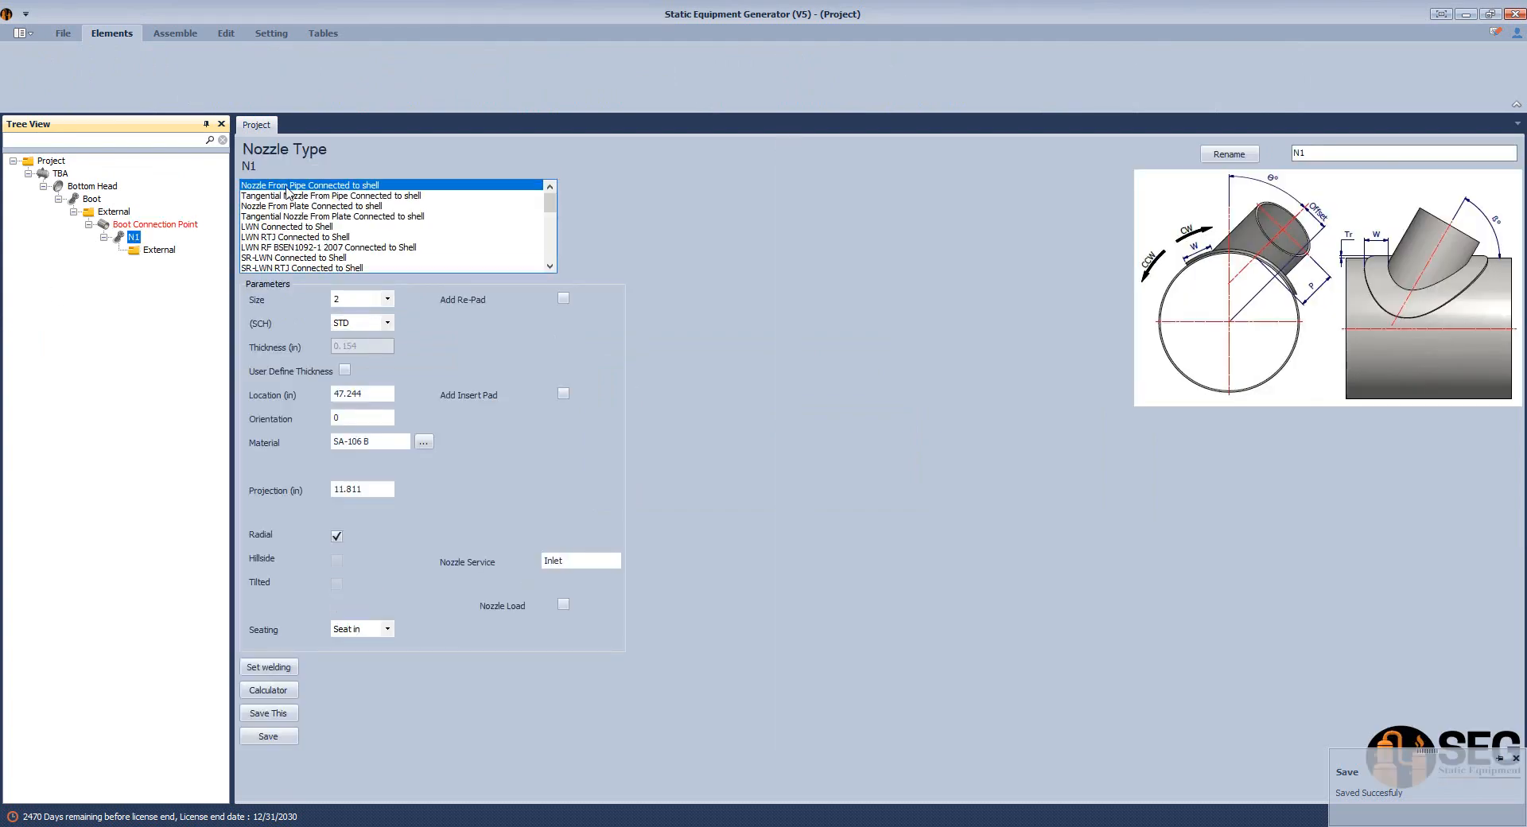
left_click(387, 299)
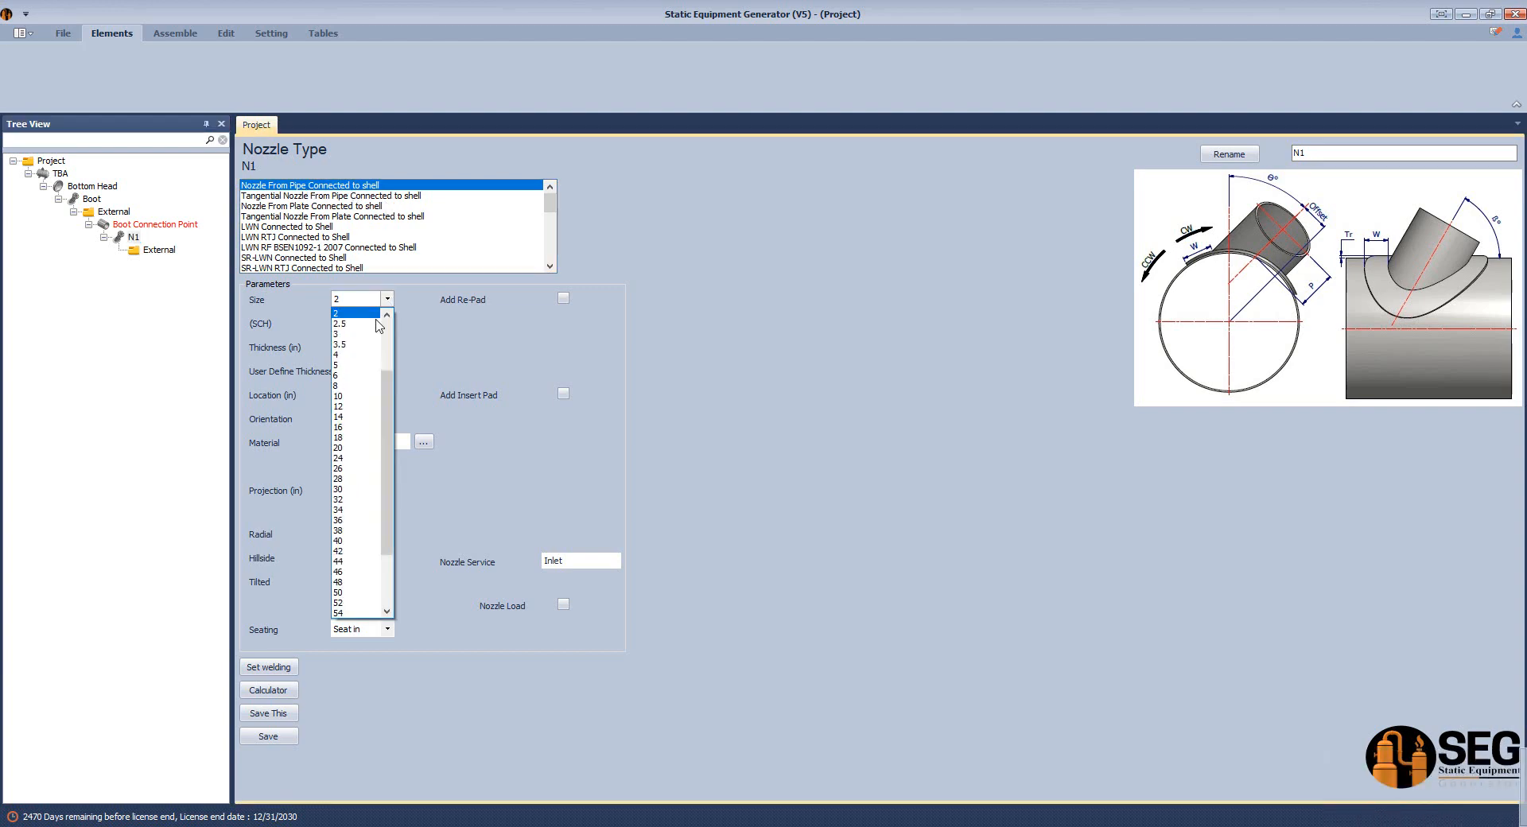
left_click(374, 397)
left_click(387, 322)
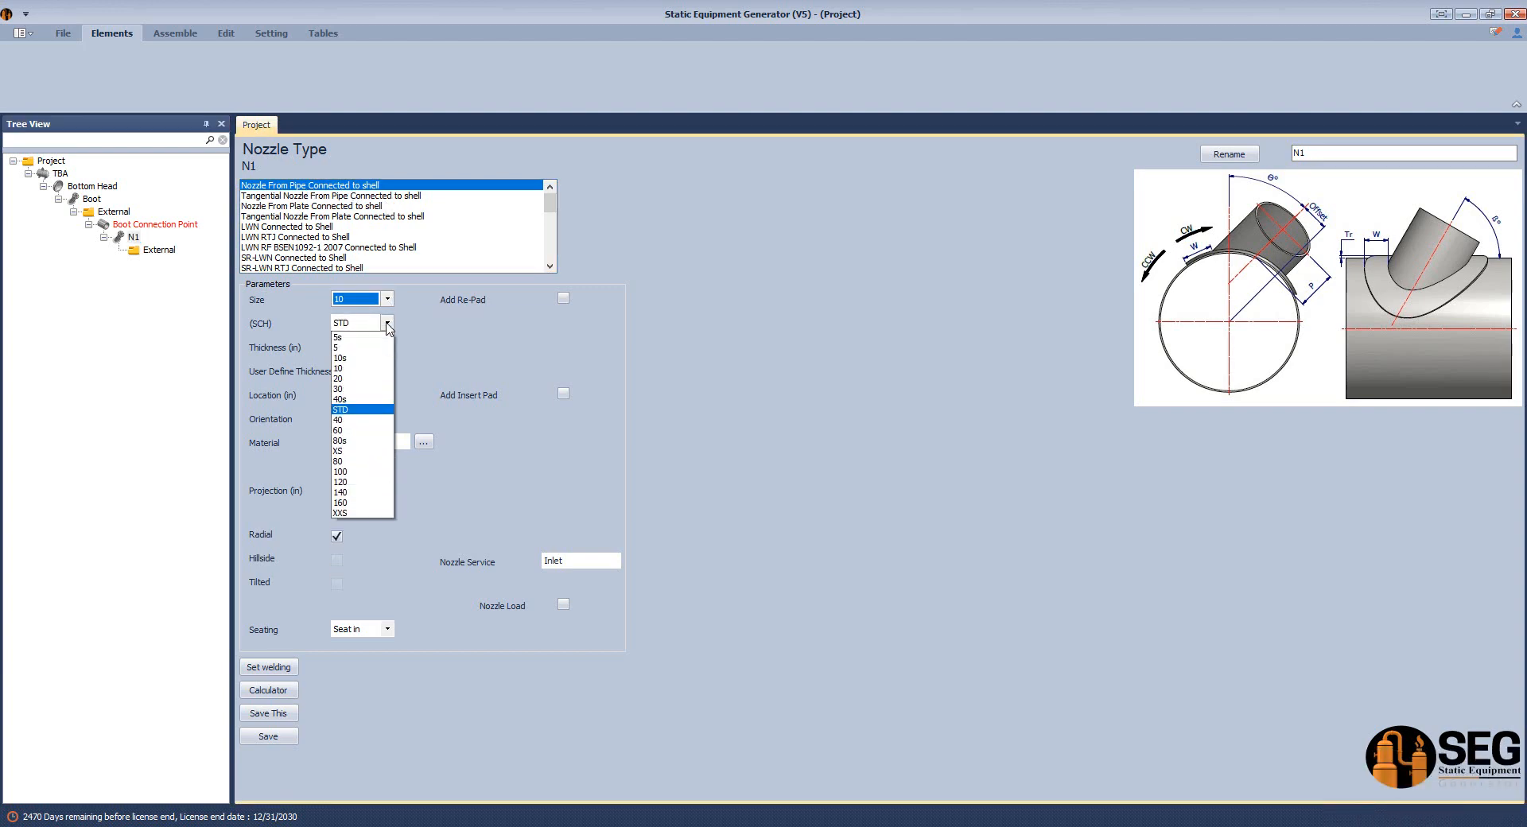
left_click(356, 426)
Switch to Sketch.pdf in Adobe Acrobat to check the size and schedule callout of the boot's left side nozzle, and return to Static Equipment Generator.
key("alt+Tab")
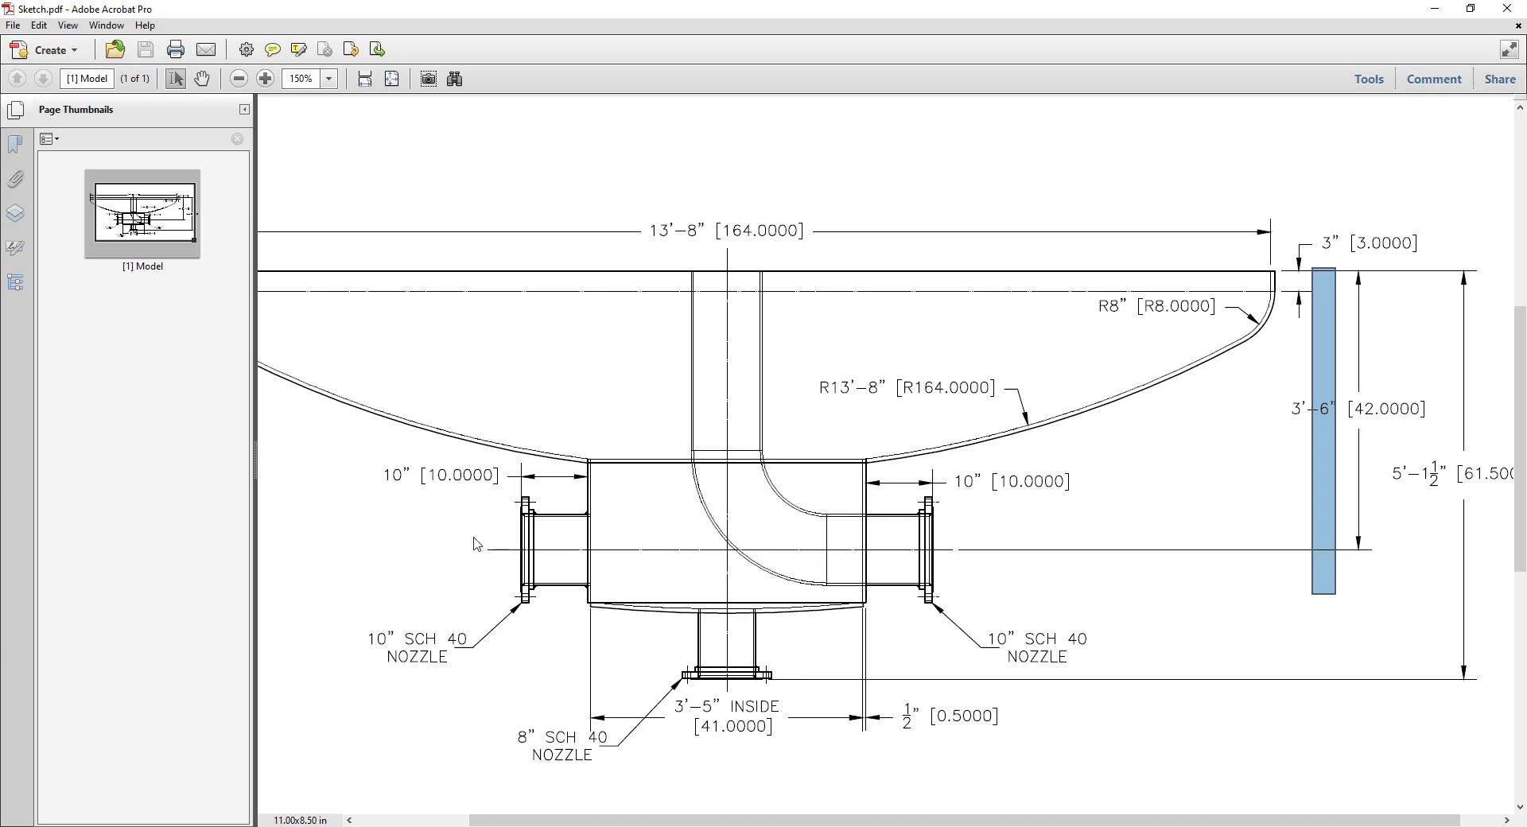
left_click_drag(353, 600, 485, 691)
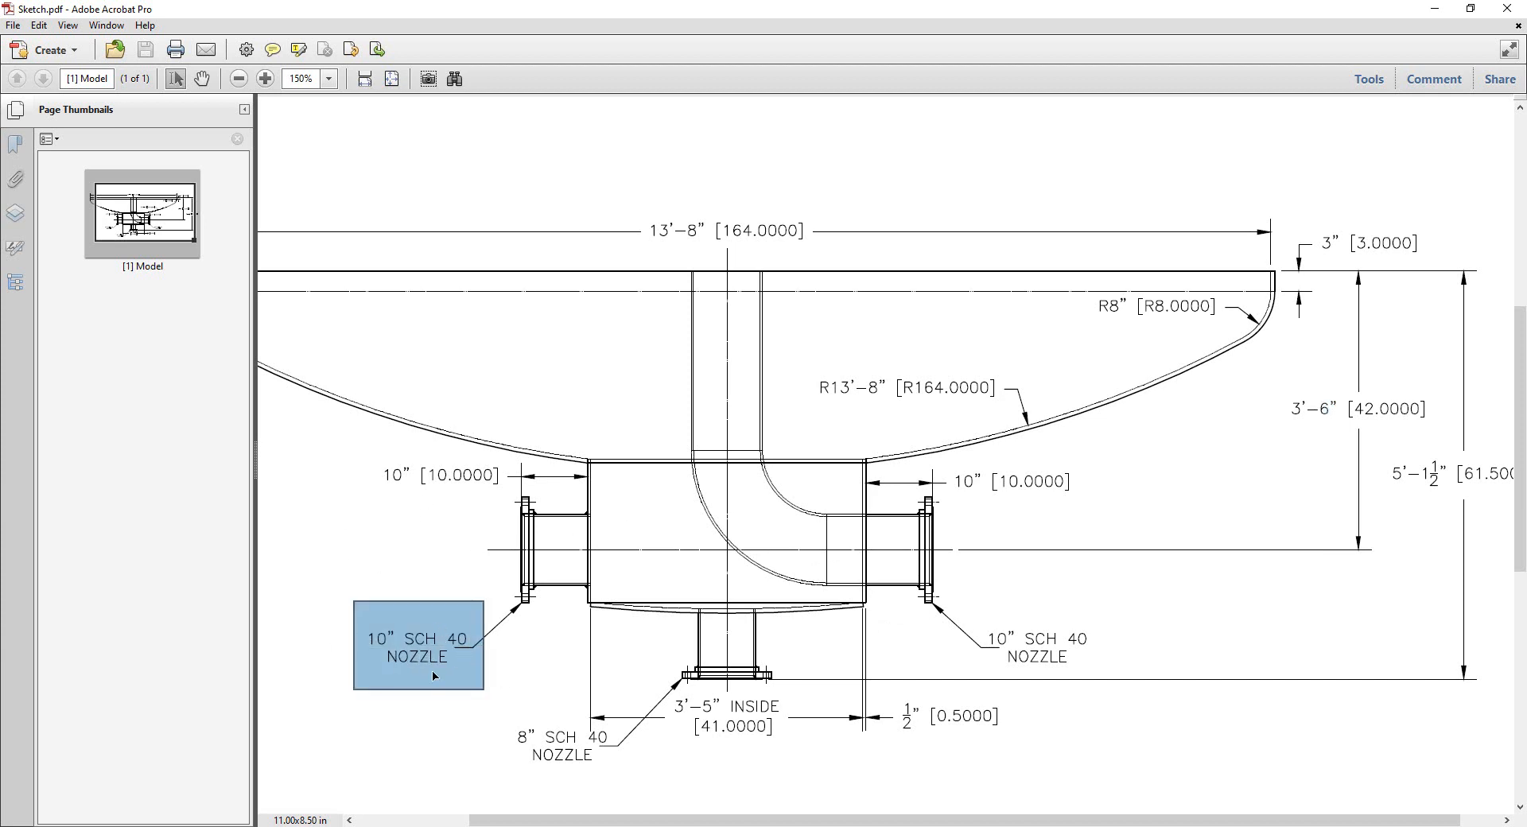
left_click(433, 707)
left_click(1066, 826)
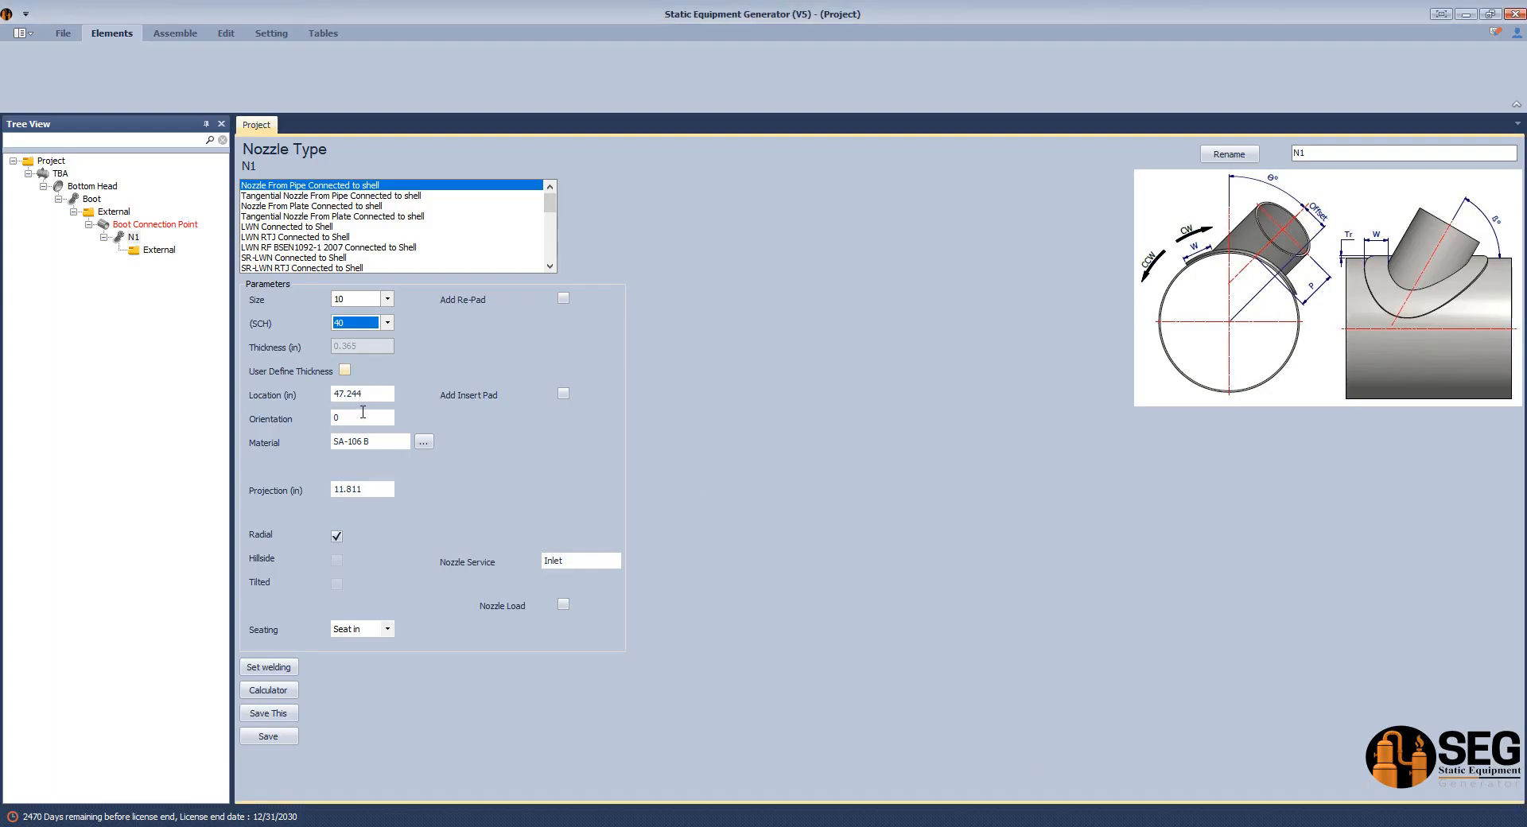
Examine the boot's lower edge and its distance to the side nozzle's centerline in Sketch.pdf as the basis for N1's location.
left_click(377, 390)
double_click(381, 395)
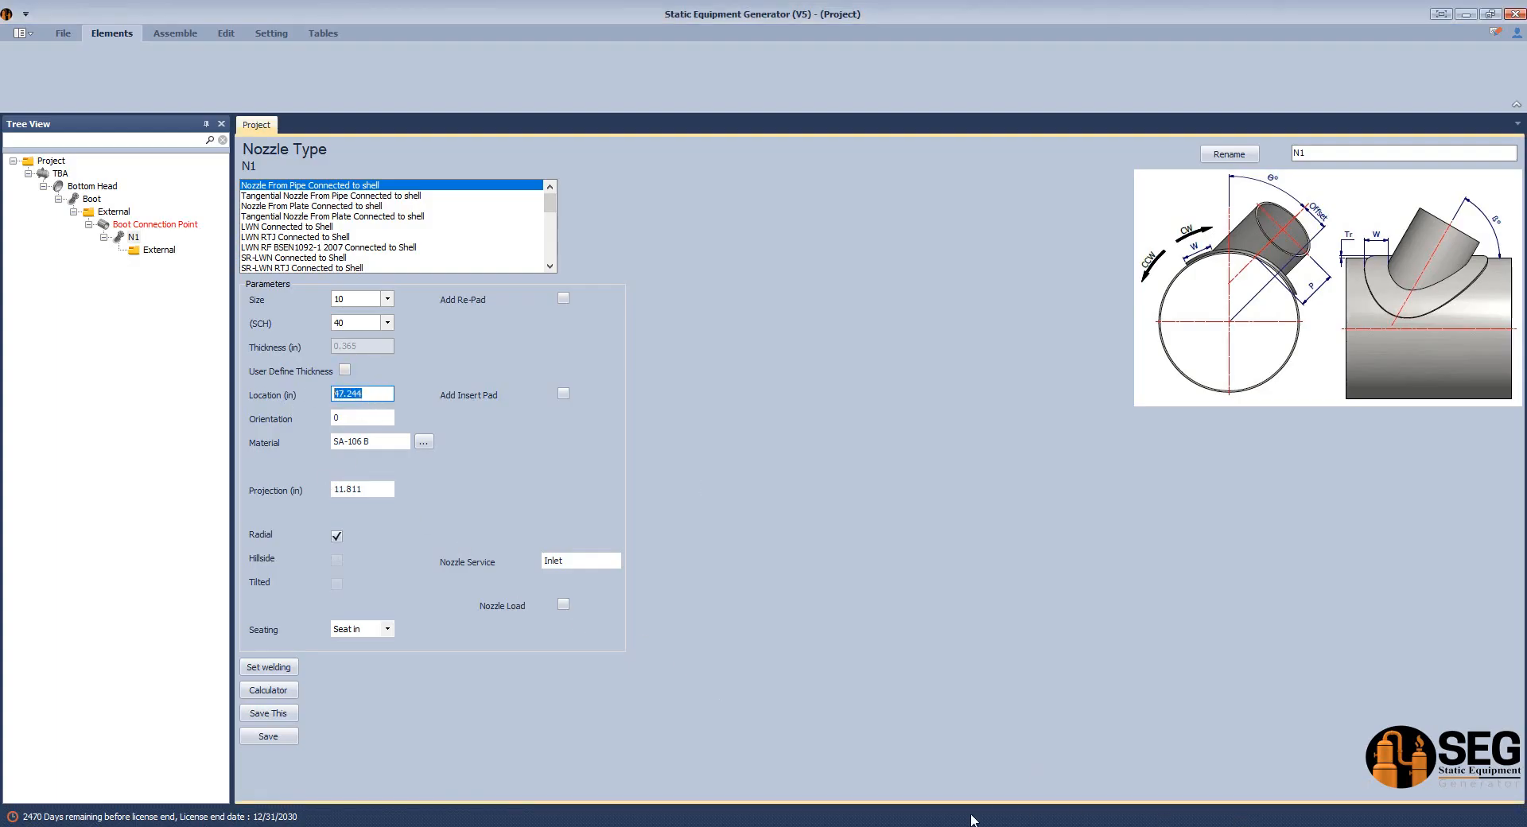
left_click(1002, 826)
scroll(571, 625, "up", 3, "ctrl")
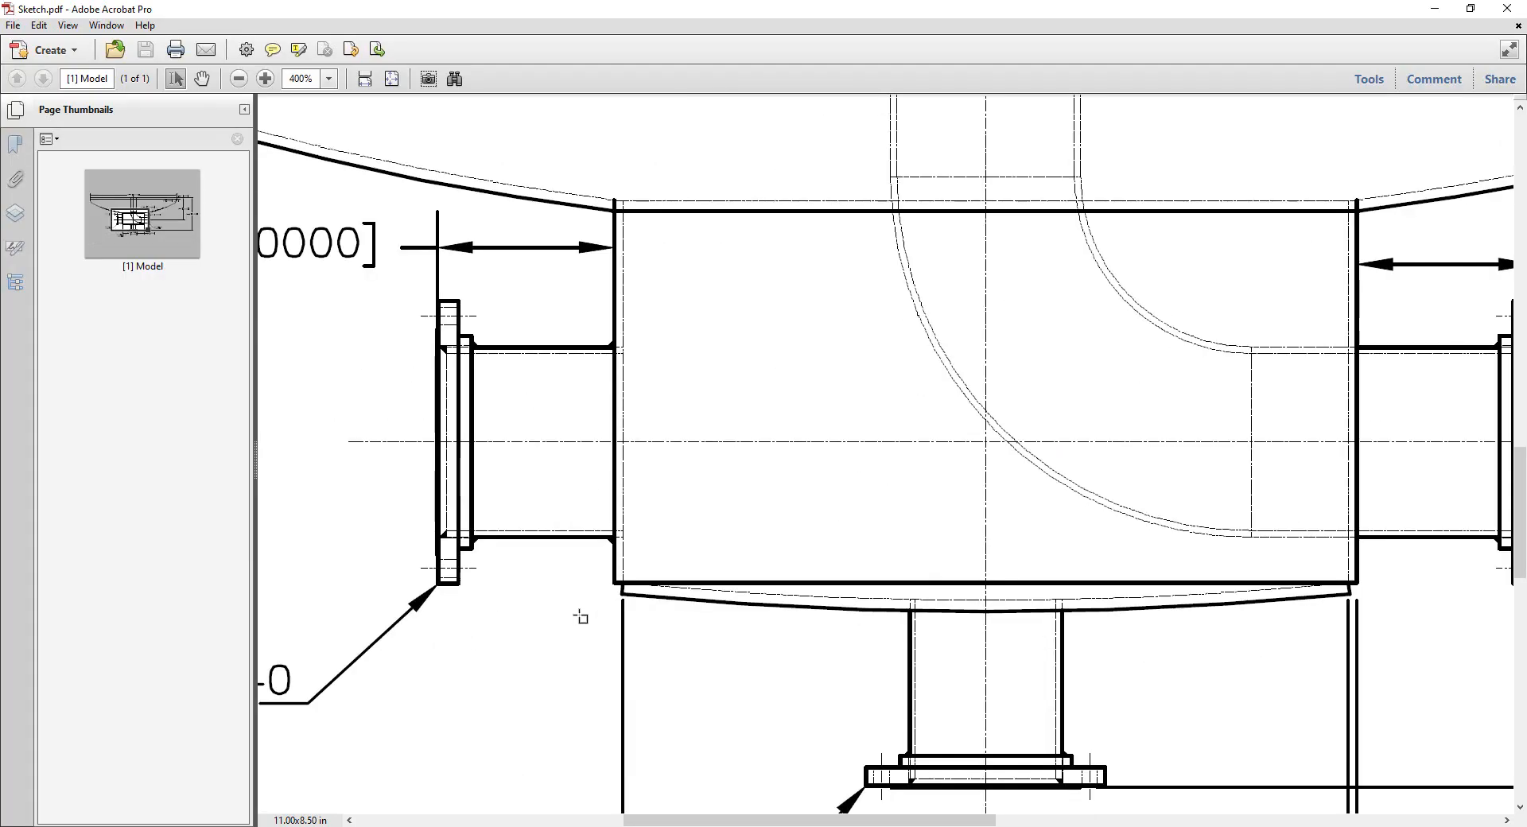
left_click_drag(614, 581, 1364, 658)
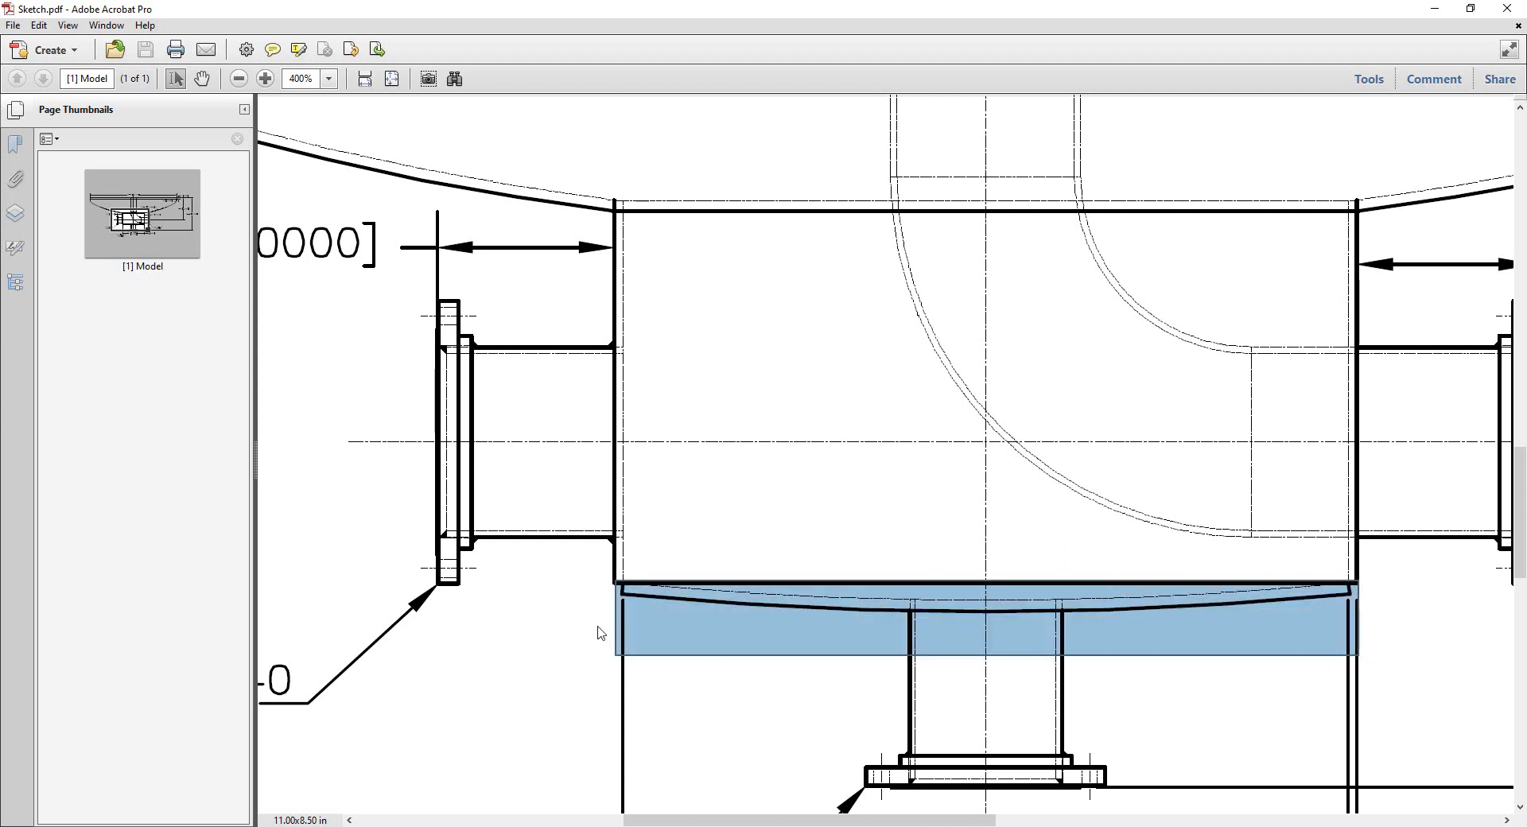
scroll(612, 607, "down", 1)
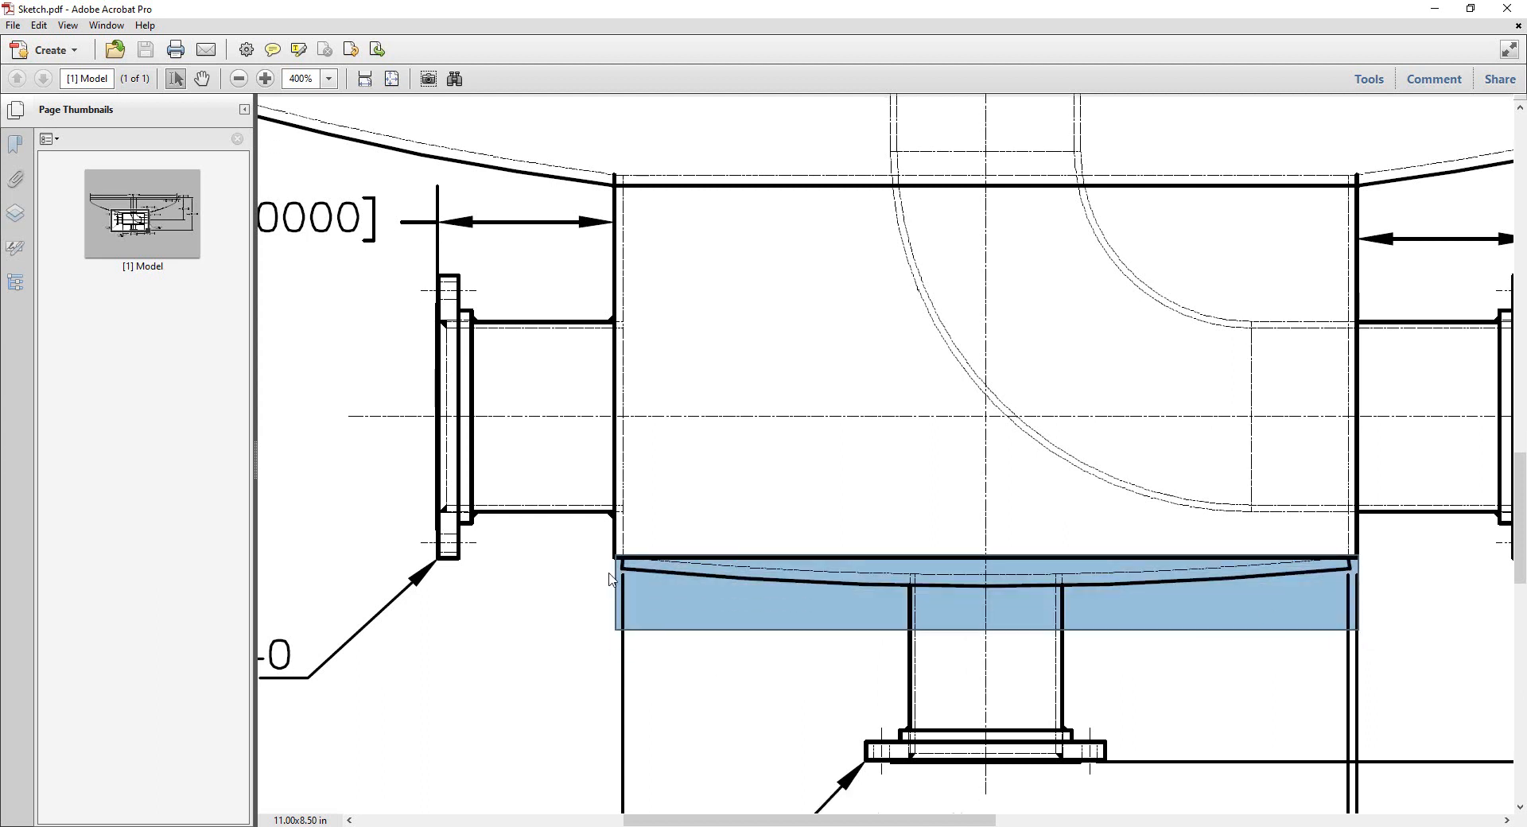
left_click_drag(591, 566, 594, 808)
left_click_drag(592, 559, 593, 418)
key("alt+Tab")
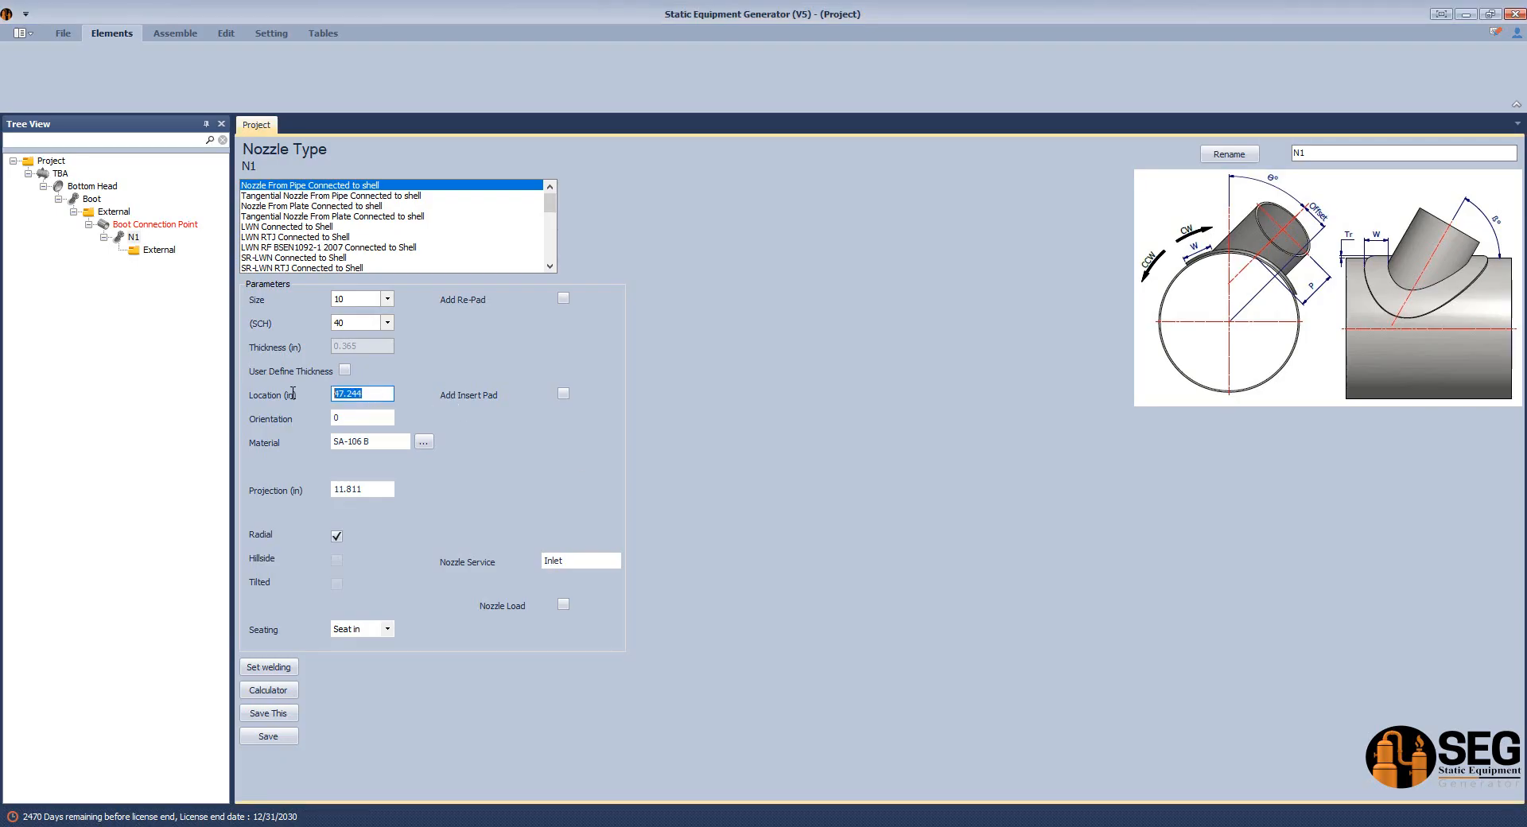
Set N1's location to -10 in and save the nozzle.
type("-10")
left_click(331, 420)
left_click(256, 737)
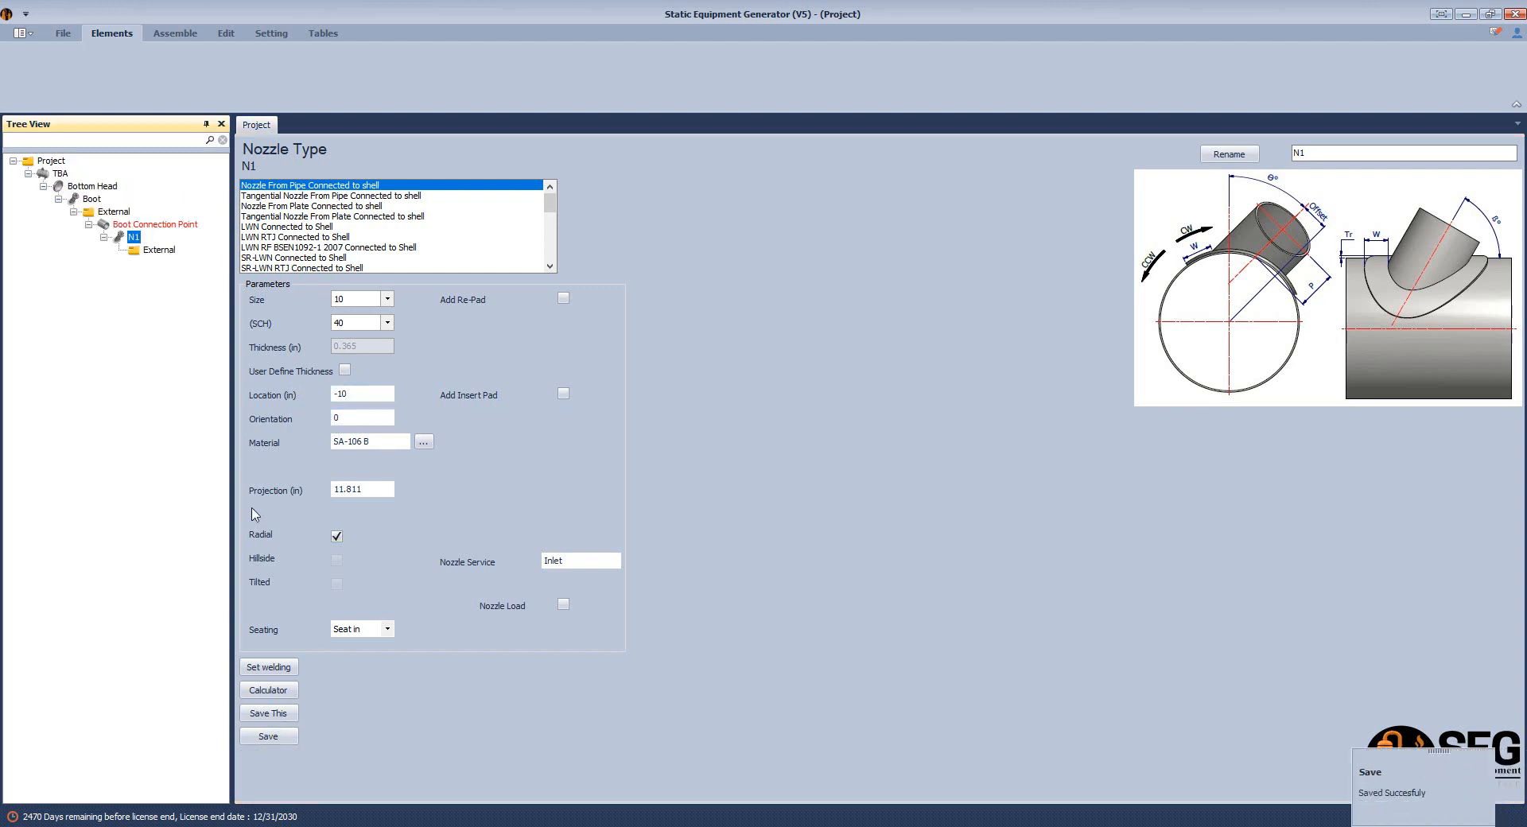
Add a flange named N1-Flange under N1's External folder.
left_click(158, 250)
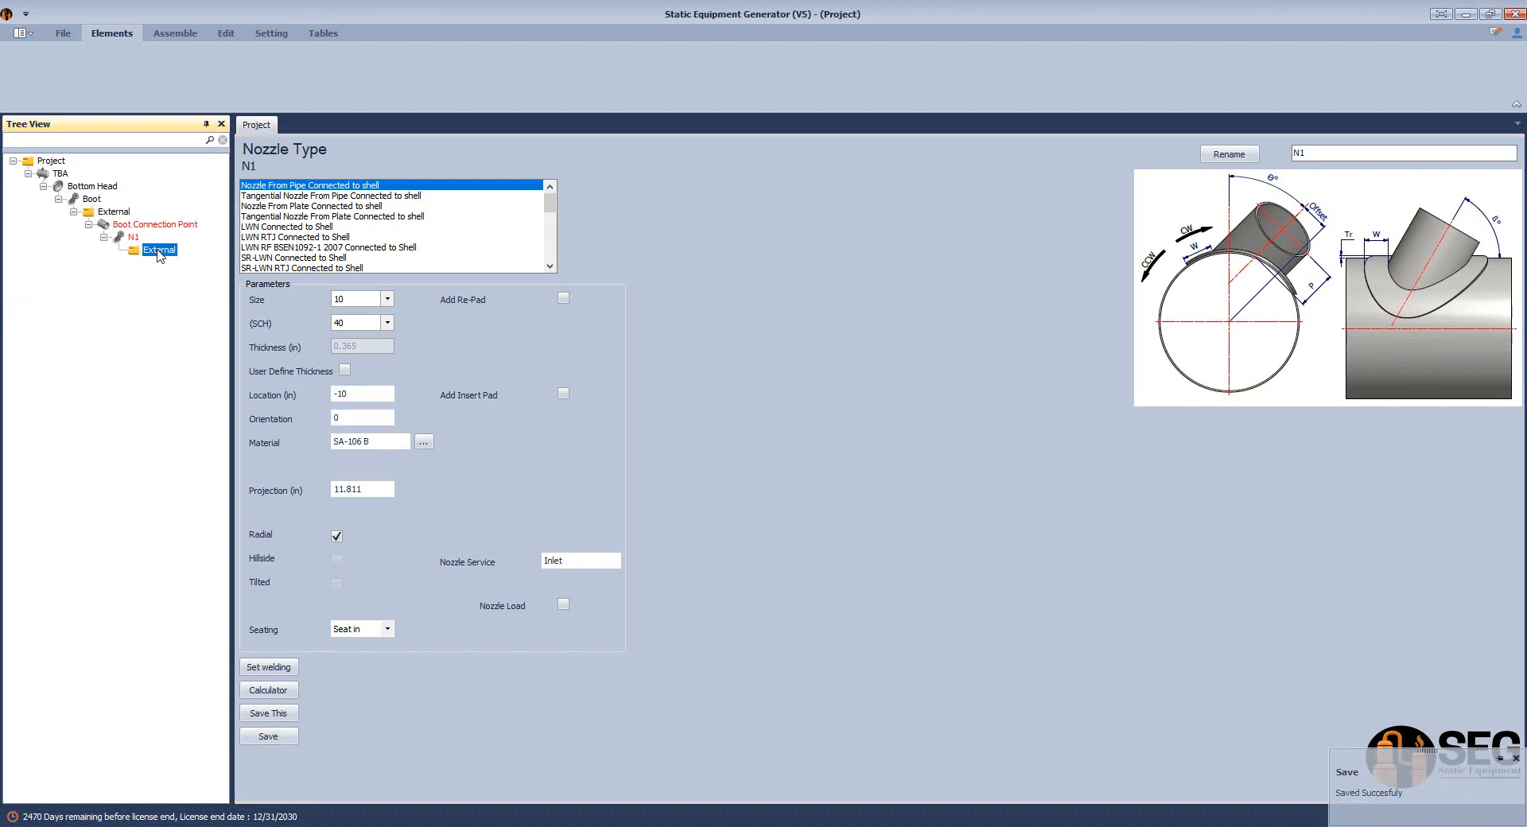
left_click(233, 64)
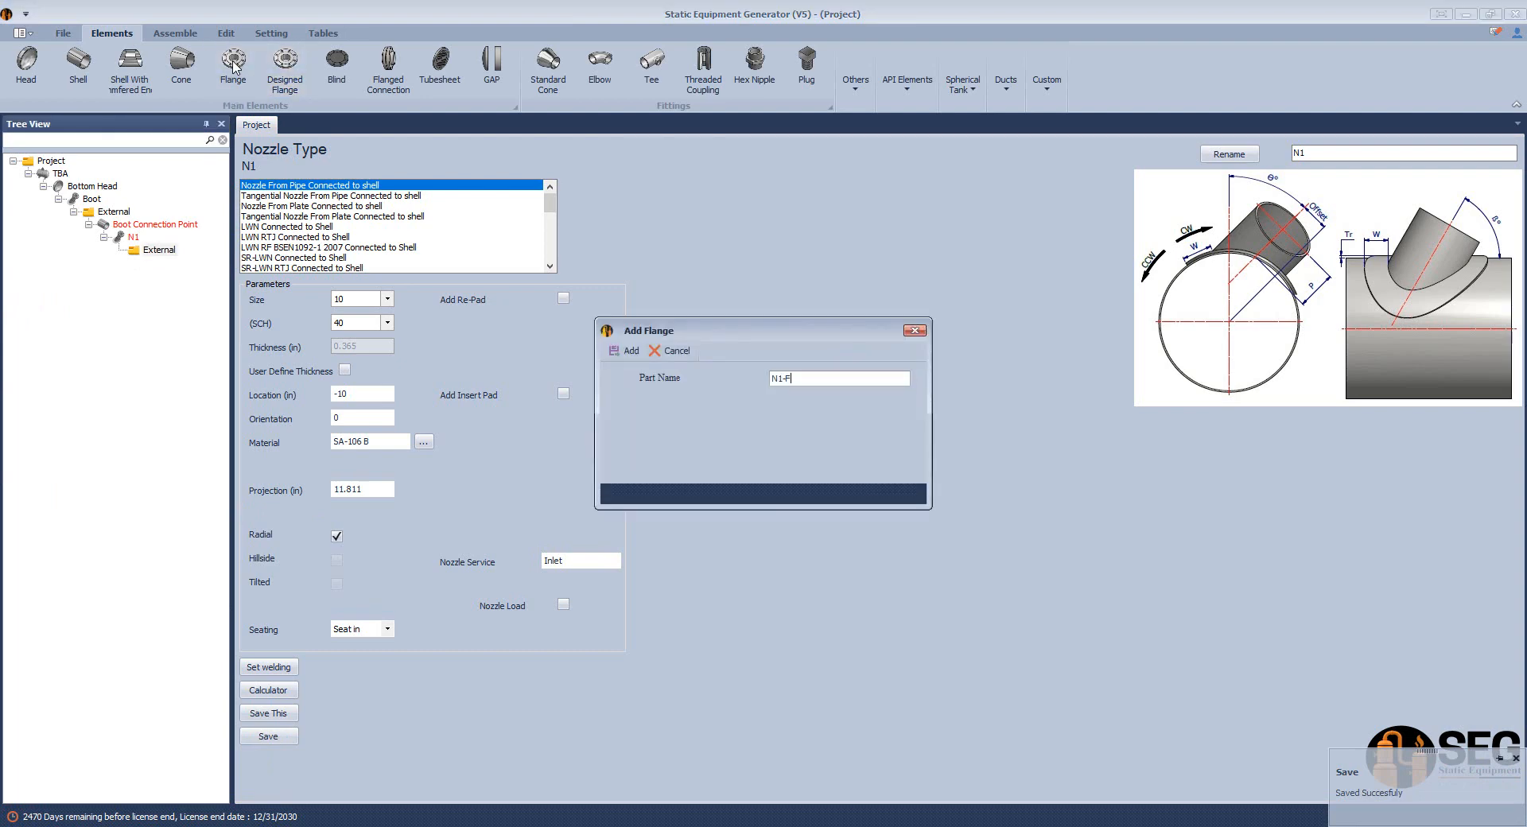
key("Return")
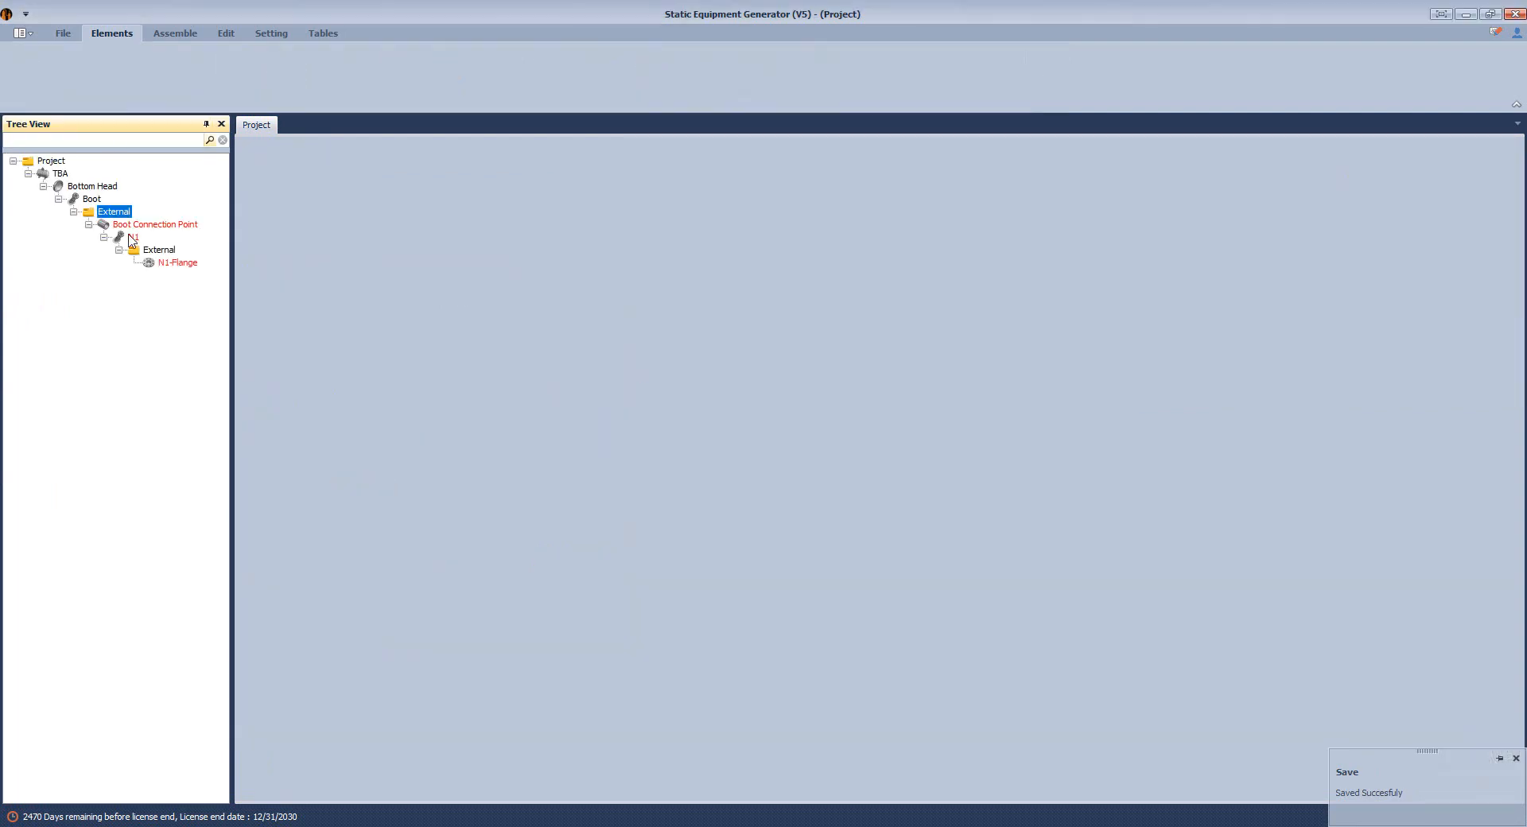
Make N1-Flange a Slip on-RF ASME B16.5 flange of size 10 with a 0.5 in offset from raised face, and save it.
left_click(184, 263)
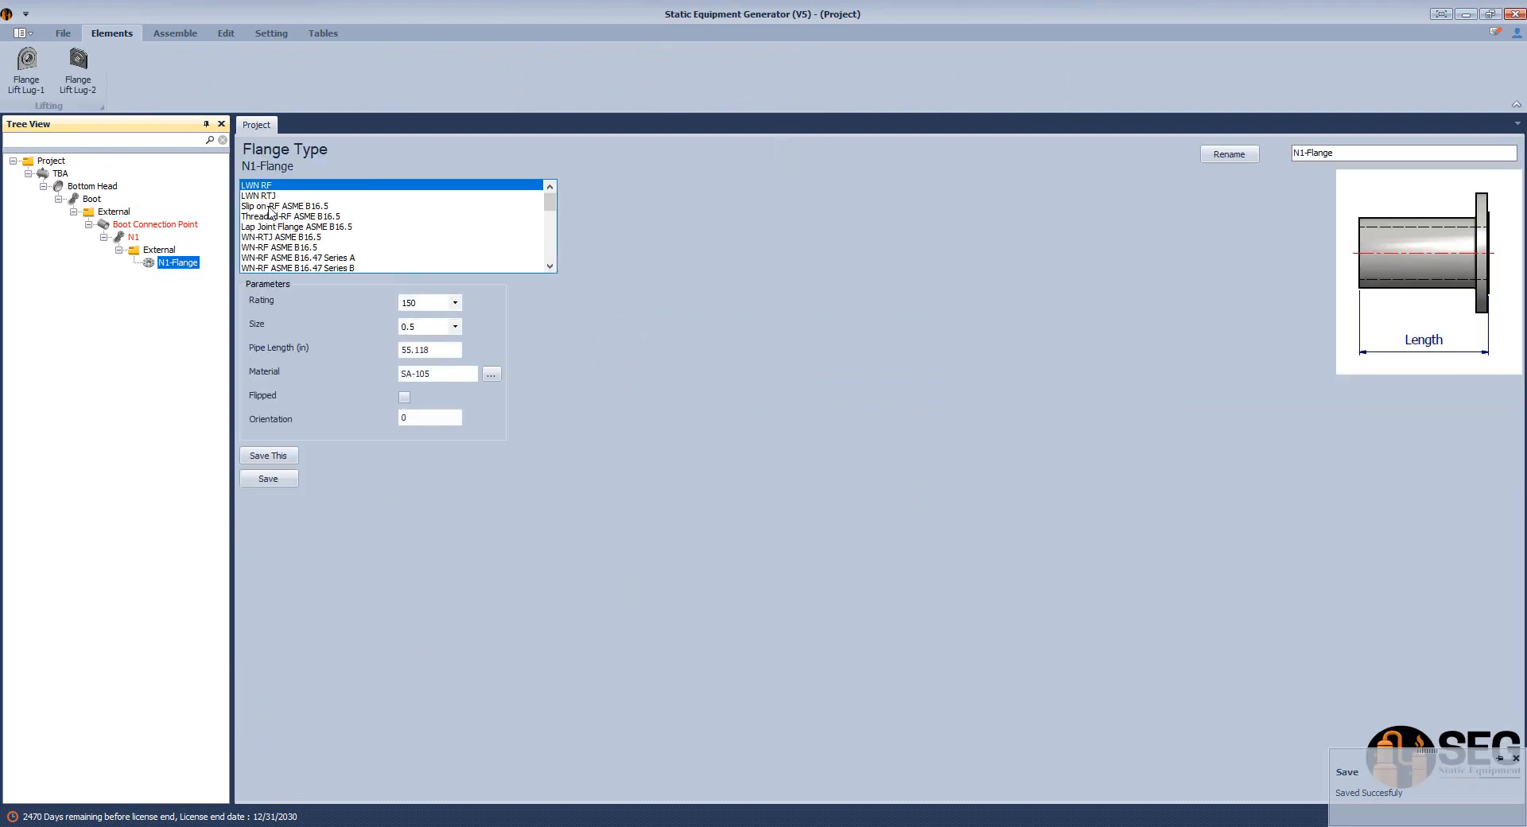
left_click(274, 207)
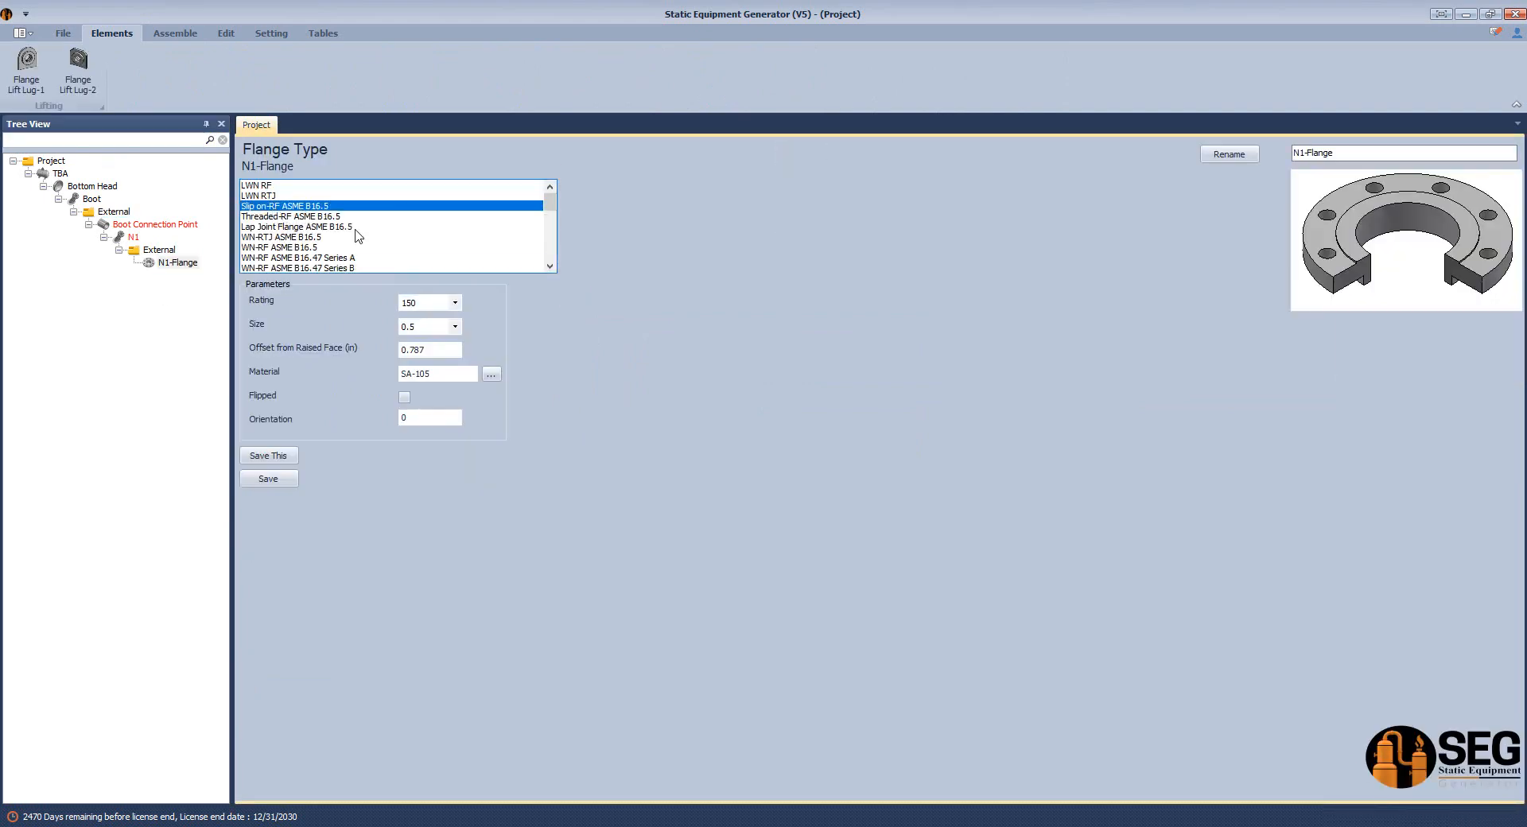
left_click(455, 326)
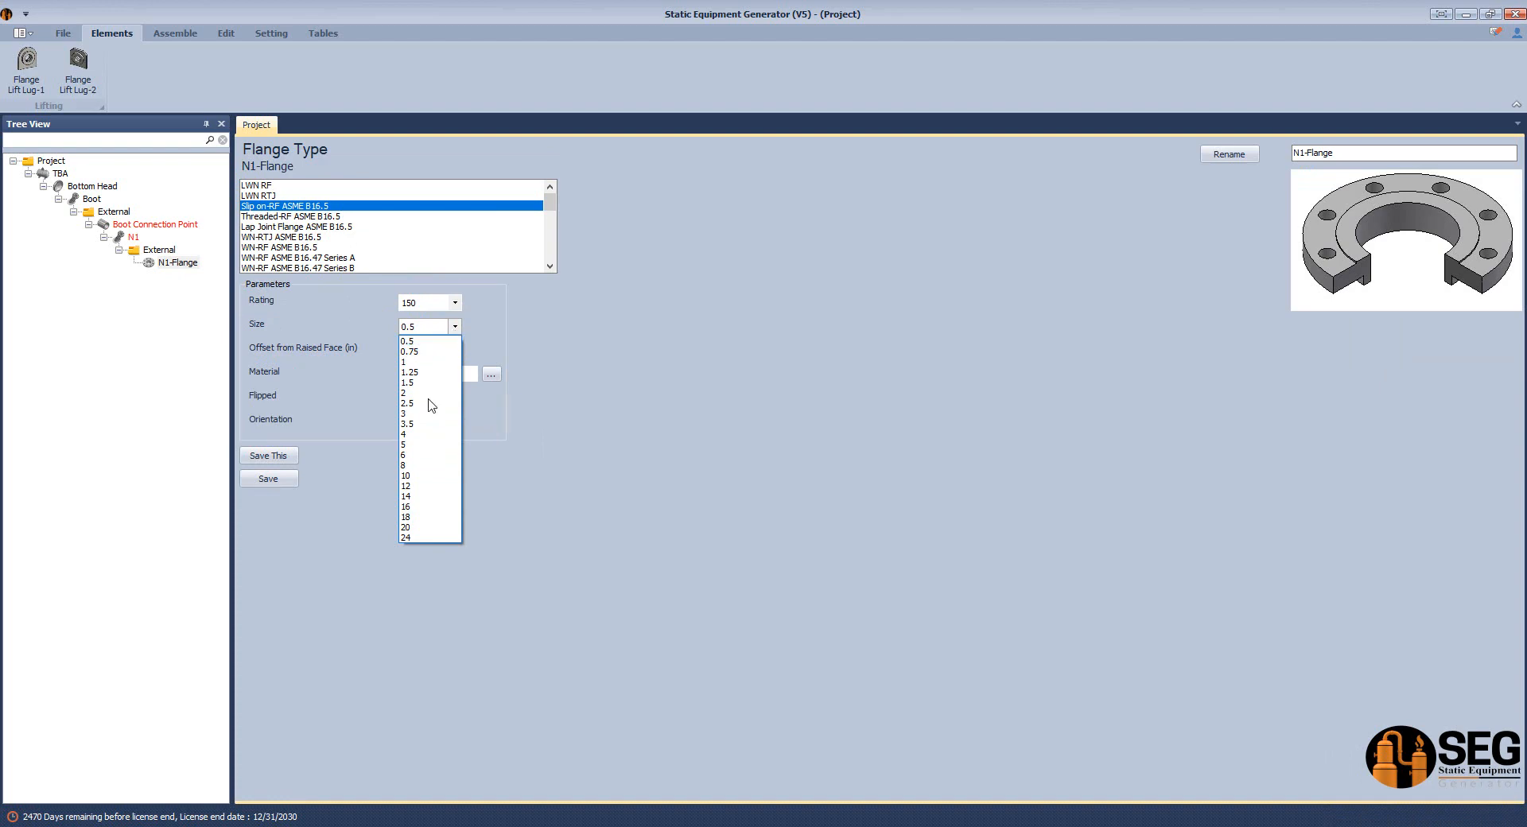
left_click(430, 476)
left_click_drag(428, 351, 413, 353)
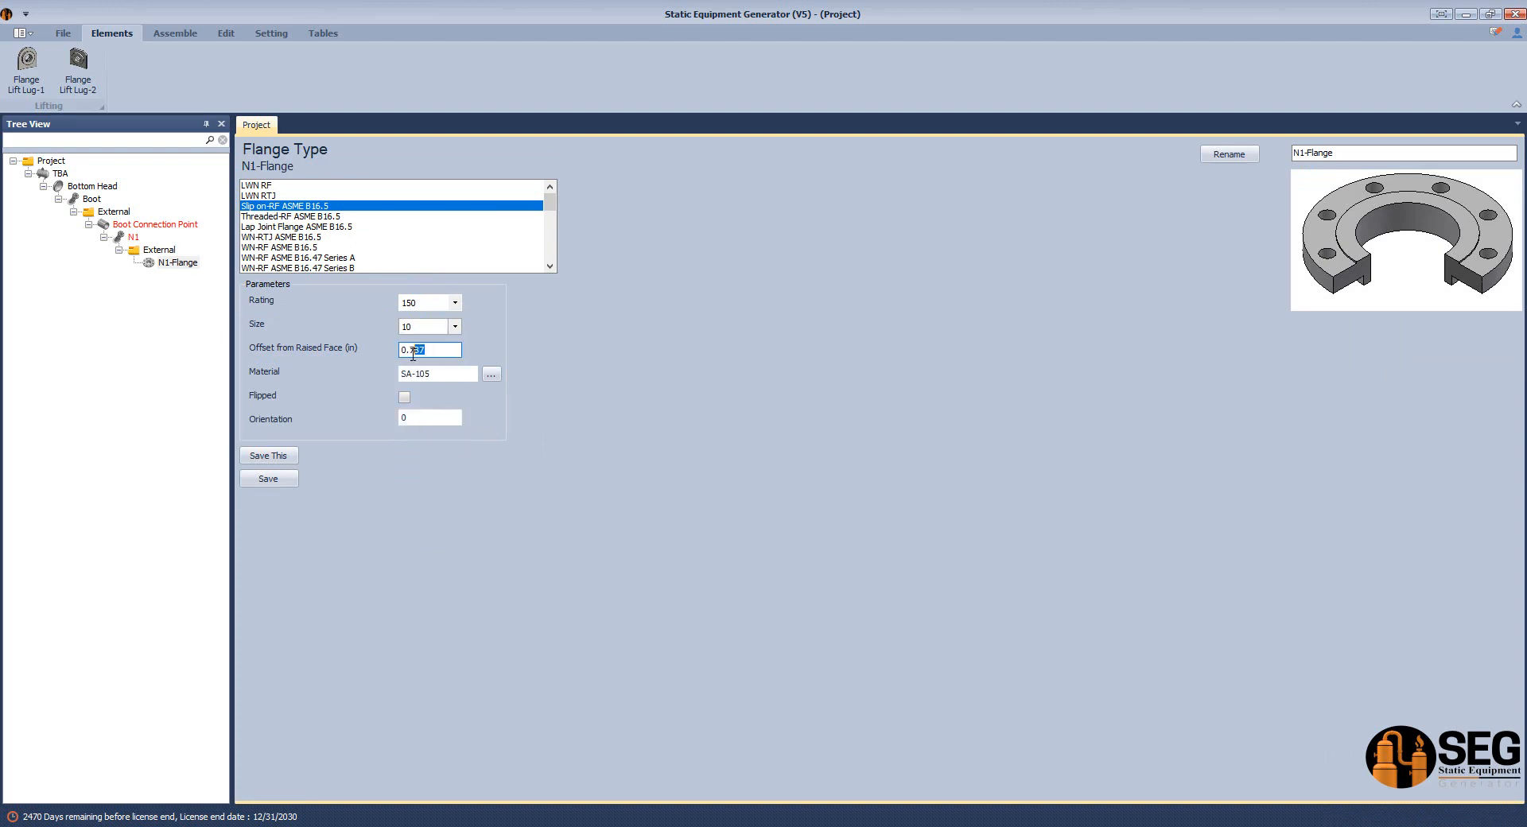
type("5")
left_click(269, 478)
Open the Nozzle Calculator for N1 and examine in Sketch.pdf the distances from the boot's centerline to its outer wall and the nozzle face.
left_click(132, 238)
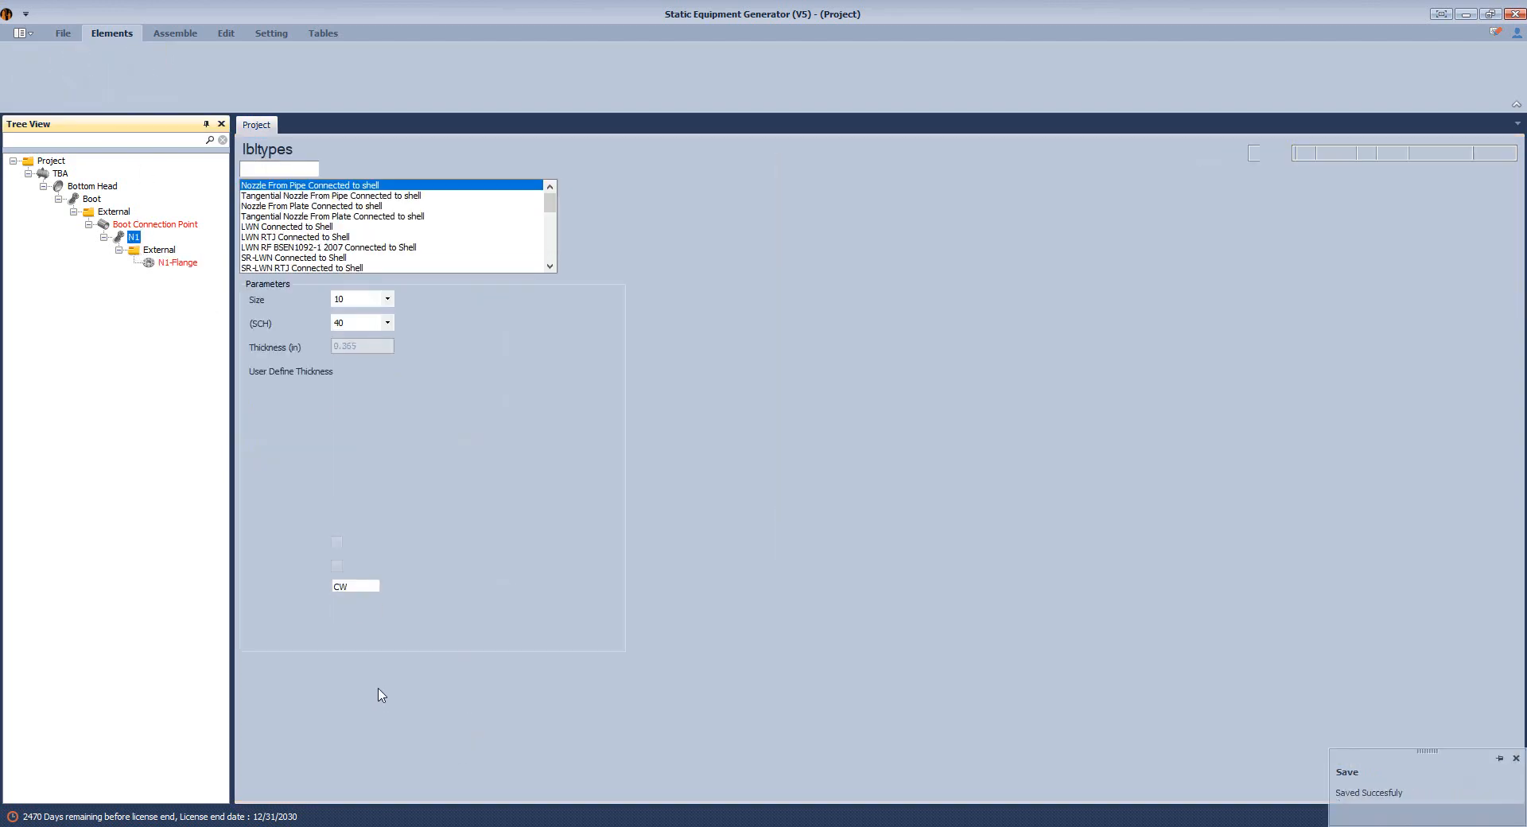
left_click(268, 691)
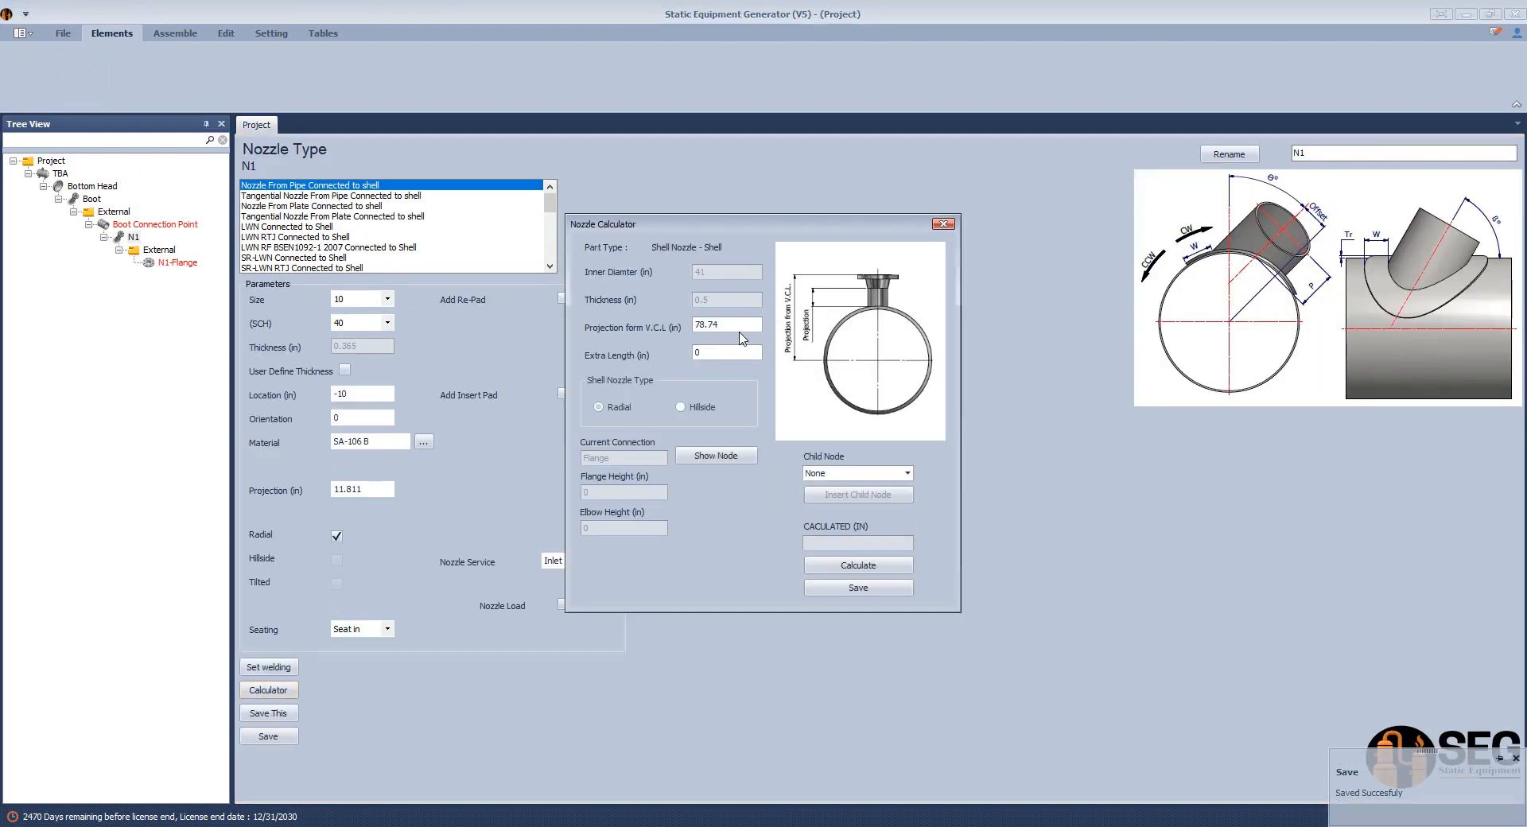
key("alt+Tab")
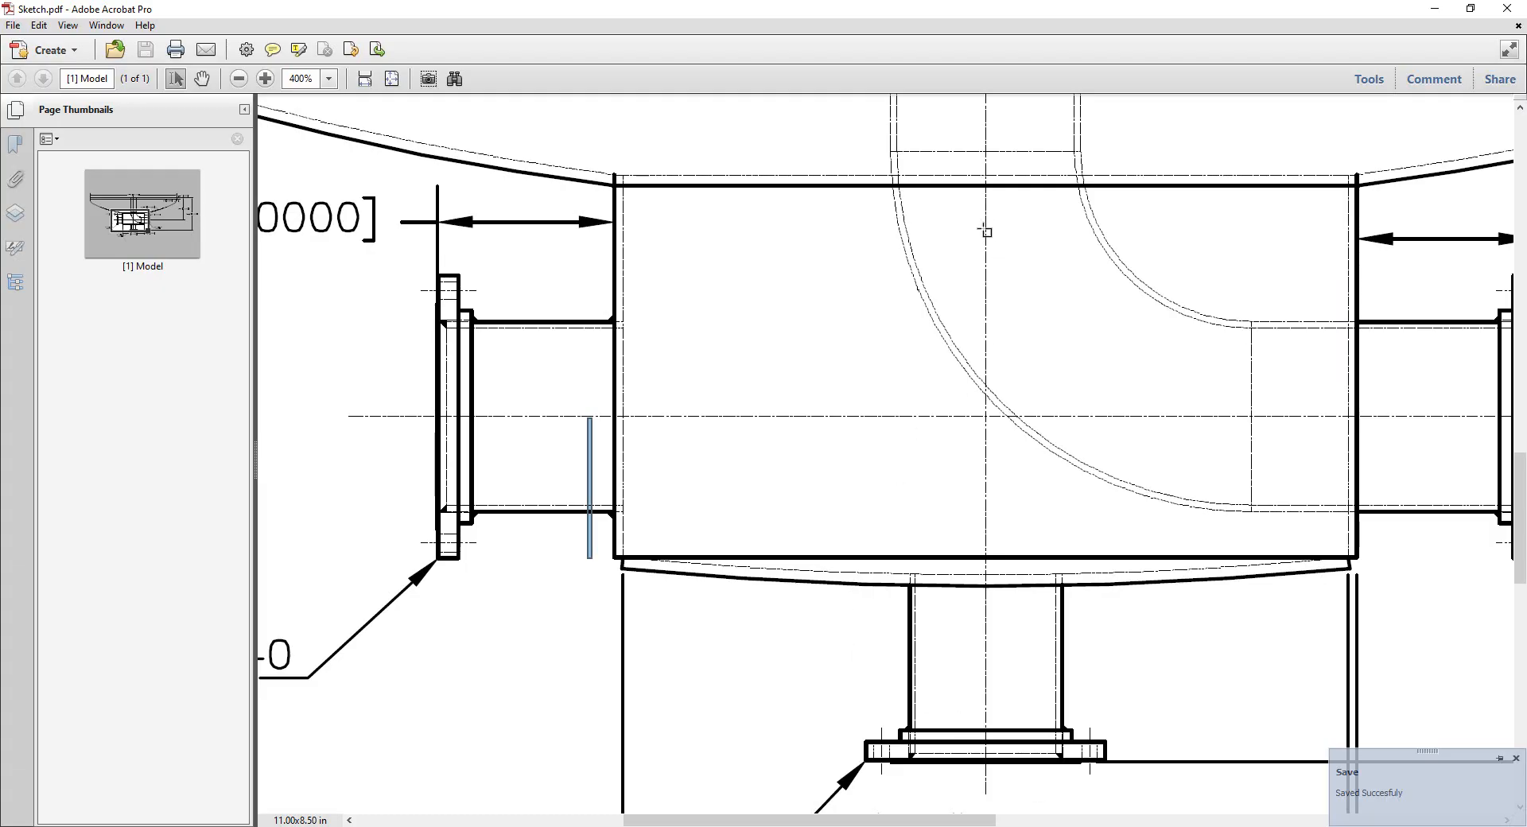
left_click_drag(986, 221, 987, 679)
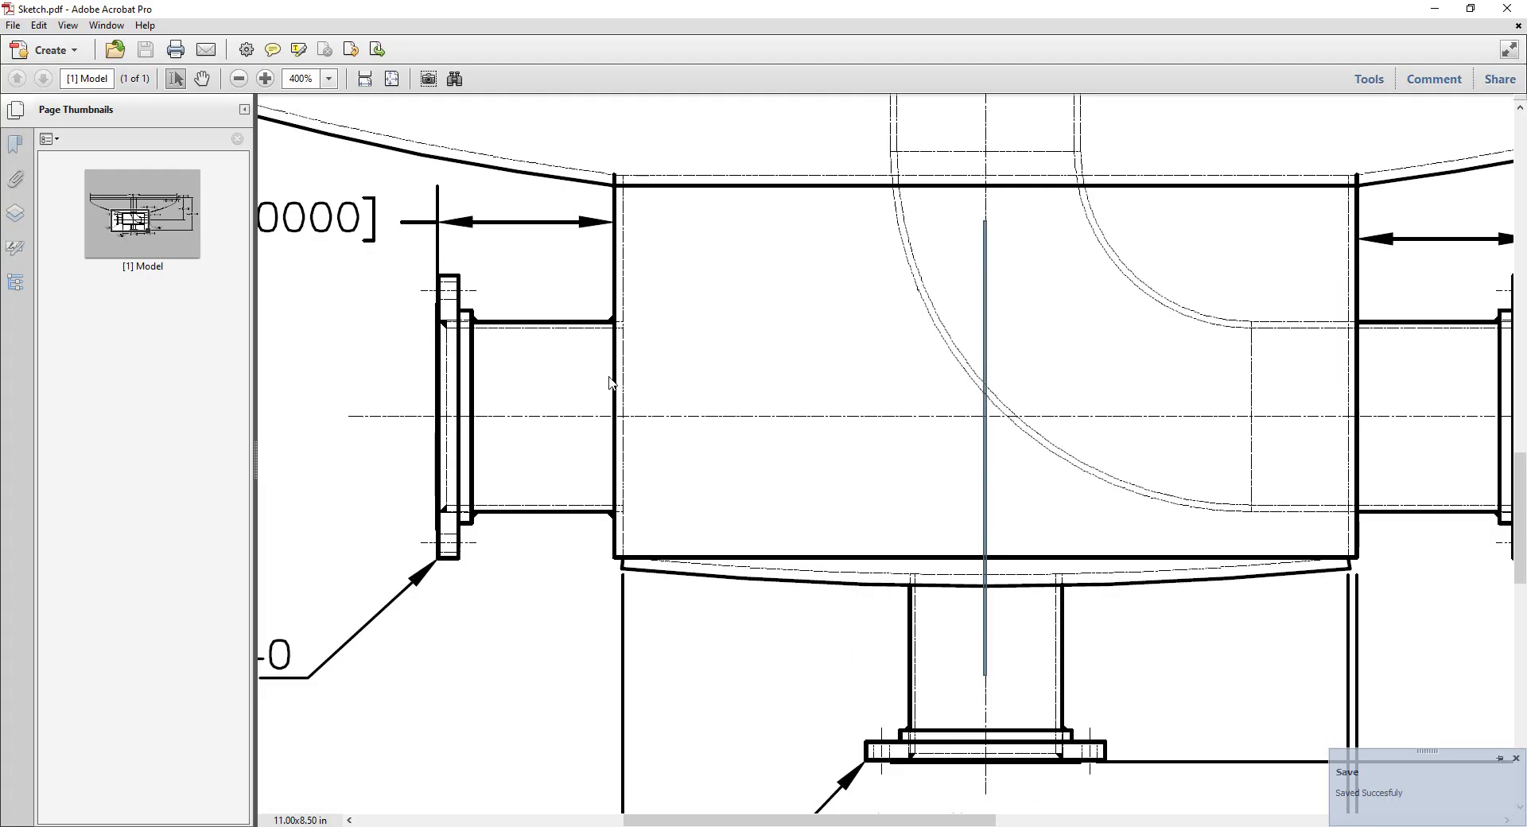
scroll(562, 370, "left", 3)
left_click_drag(282, 183, 762, 266)
left_click_drag(1104, 266, 738, 308)
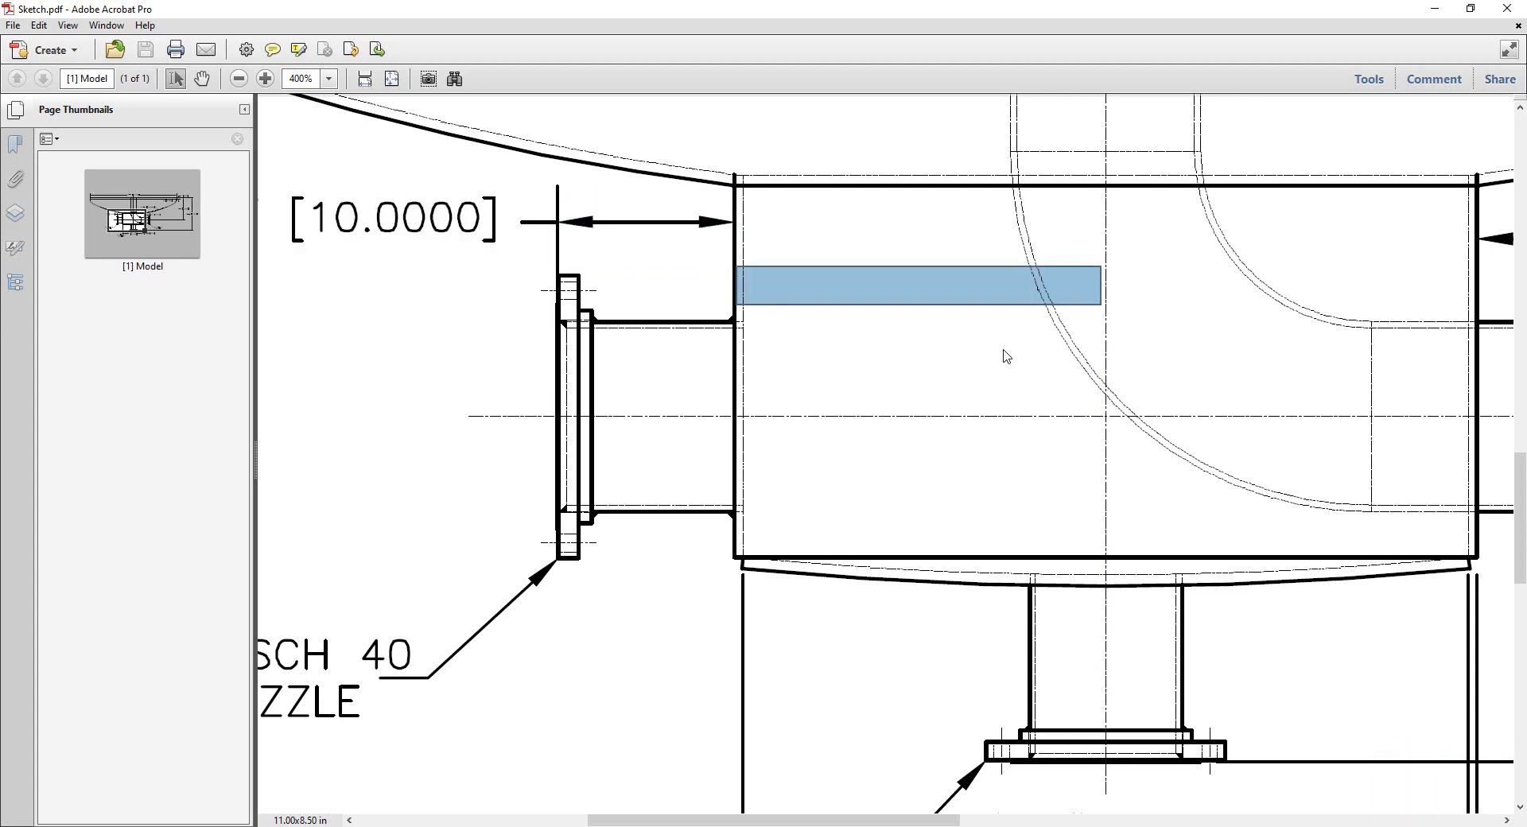
scroll(1060, 354, "down", 4)
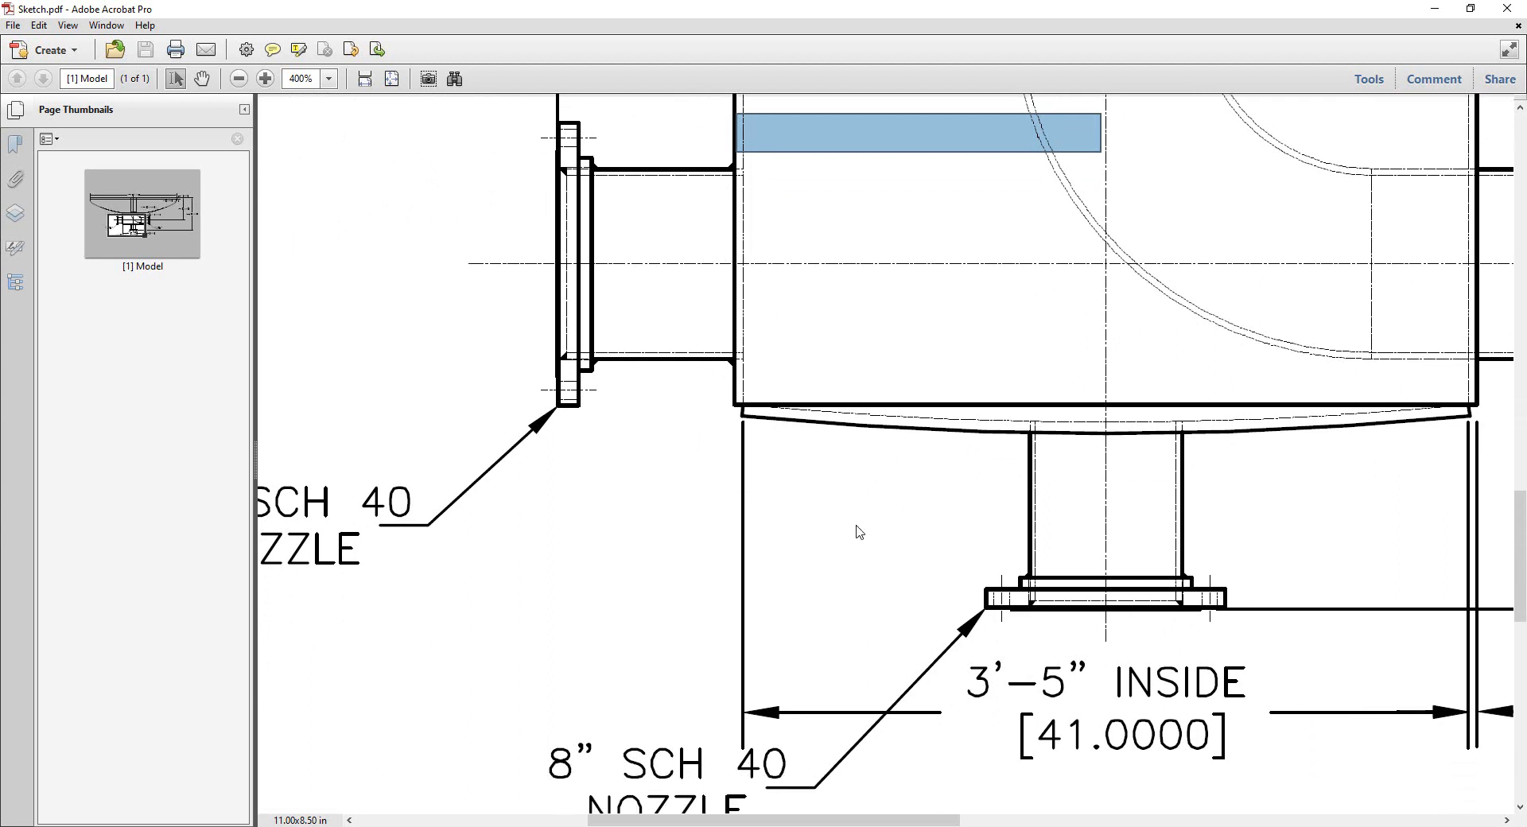
scroll(867, 322, "up", 2)
scroll(899, 350, "down", 1, "ctrl")
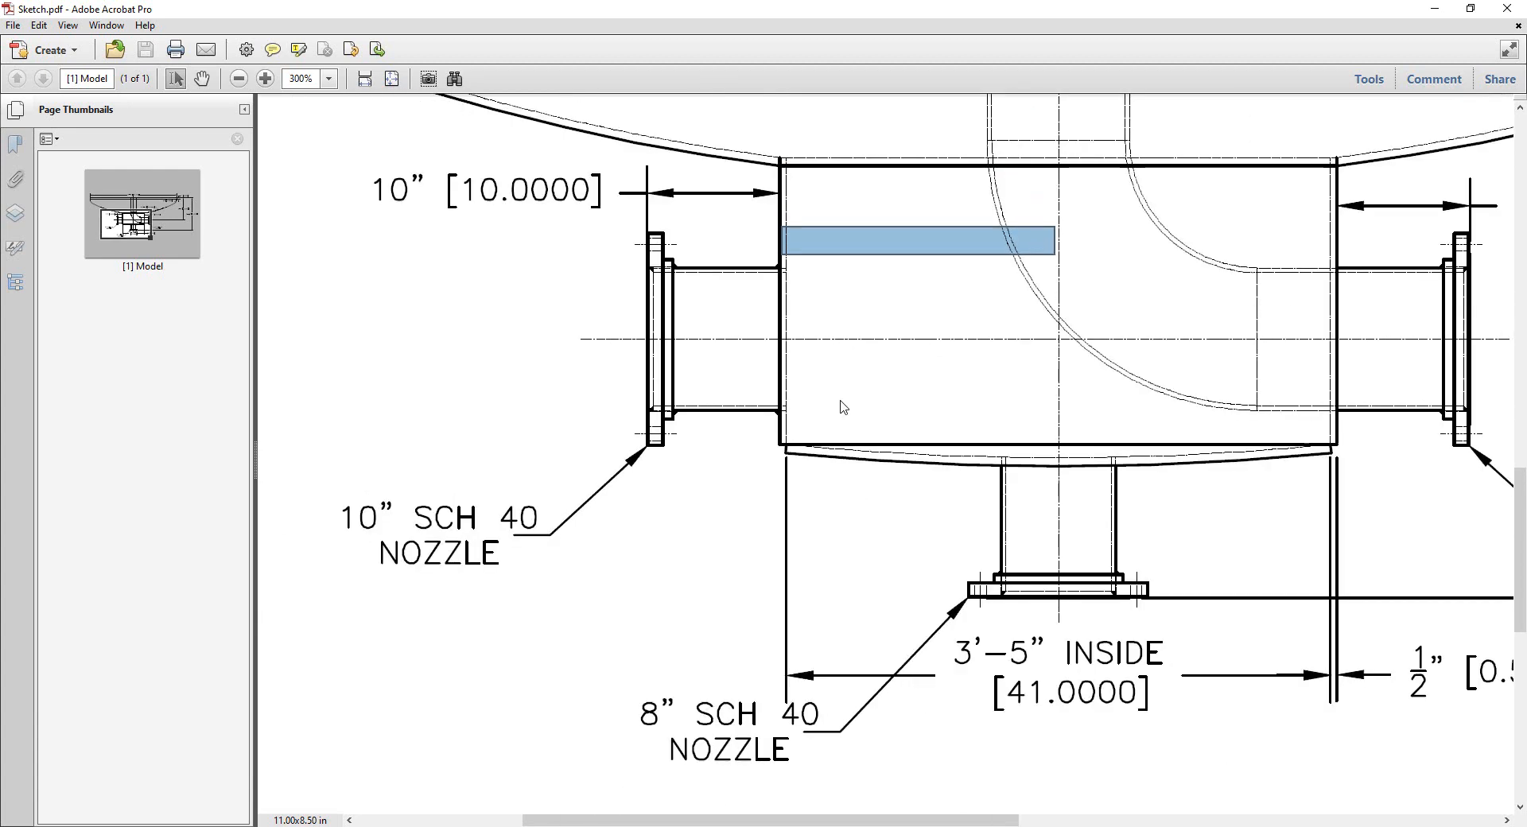
Compute 41/2 + 0.5 + 10 in the Windows Calculator, copy the result and close the calculator.
left_click(799, 826)
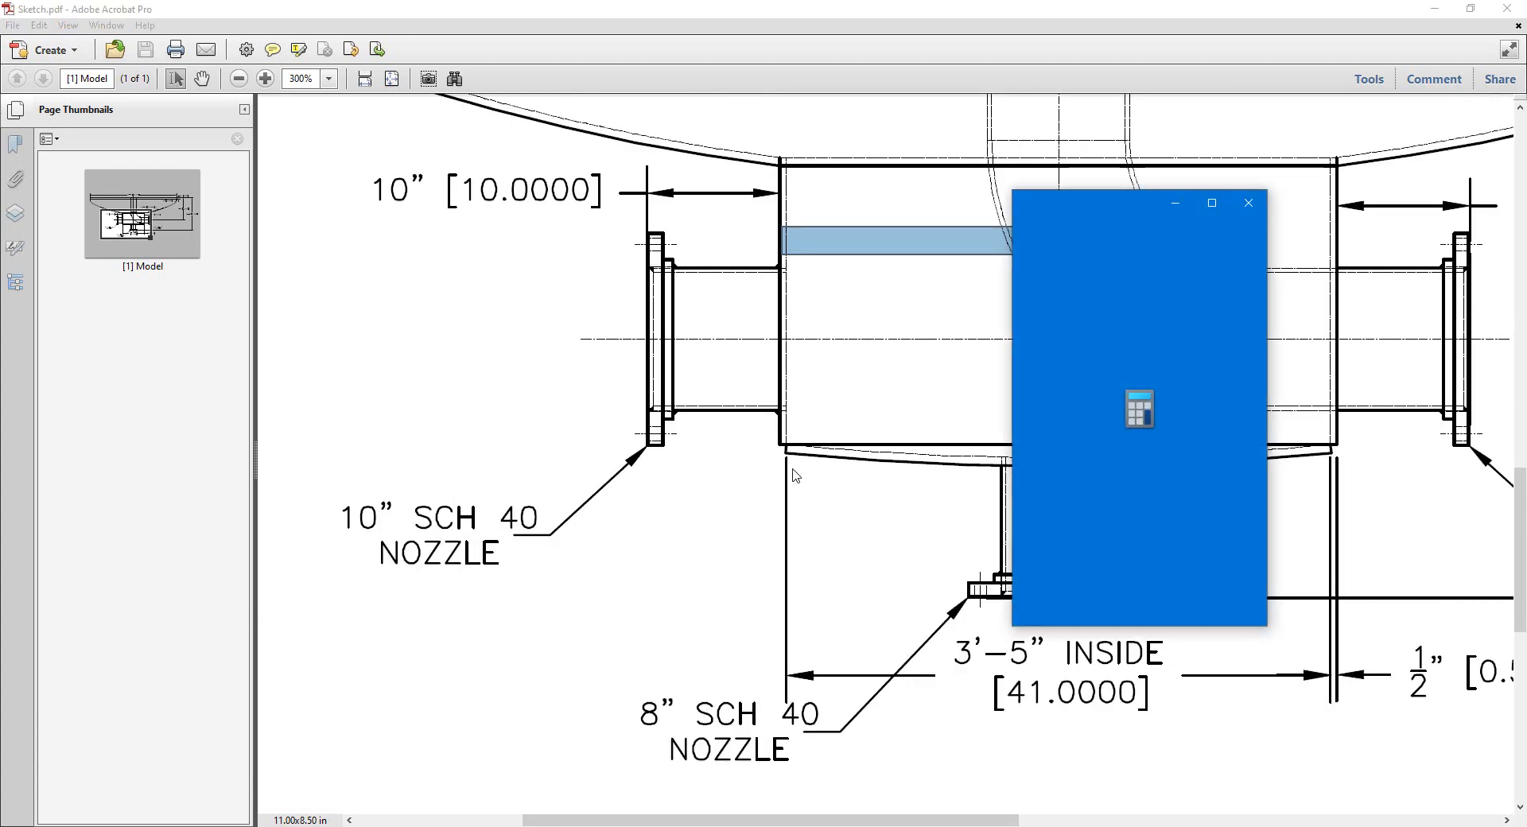
type("42/")
type("2")
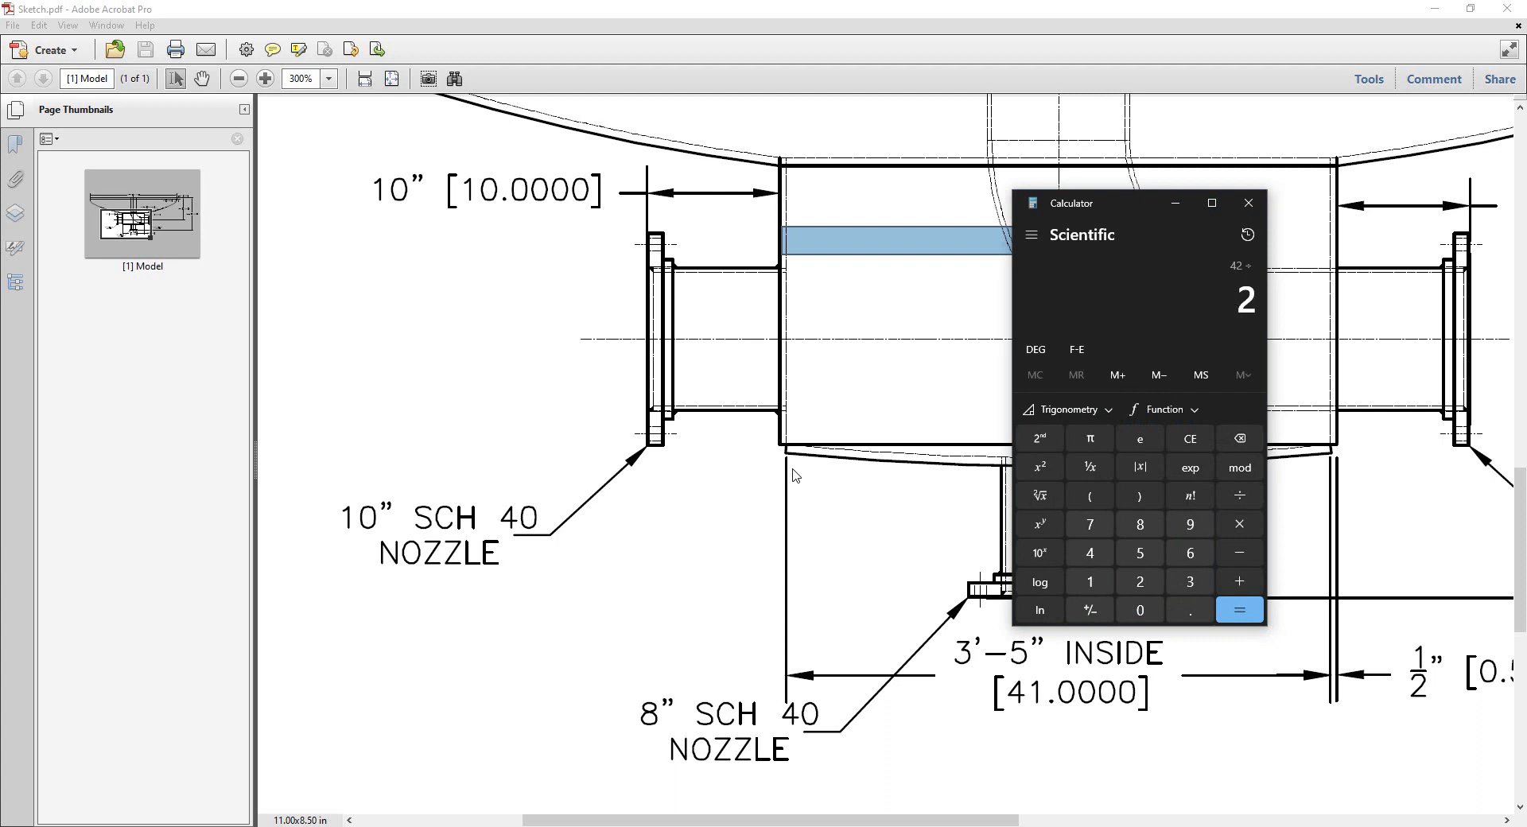
key("Return")
key("Escape")
type("41/2+")
type("0.5")
key("Return")
type("10")
key("Return")
key("ctrl+c")
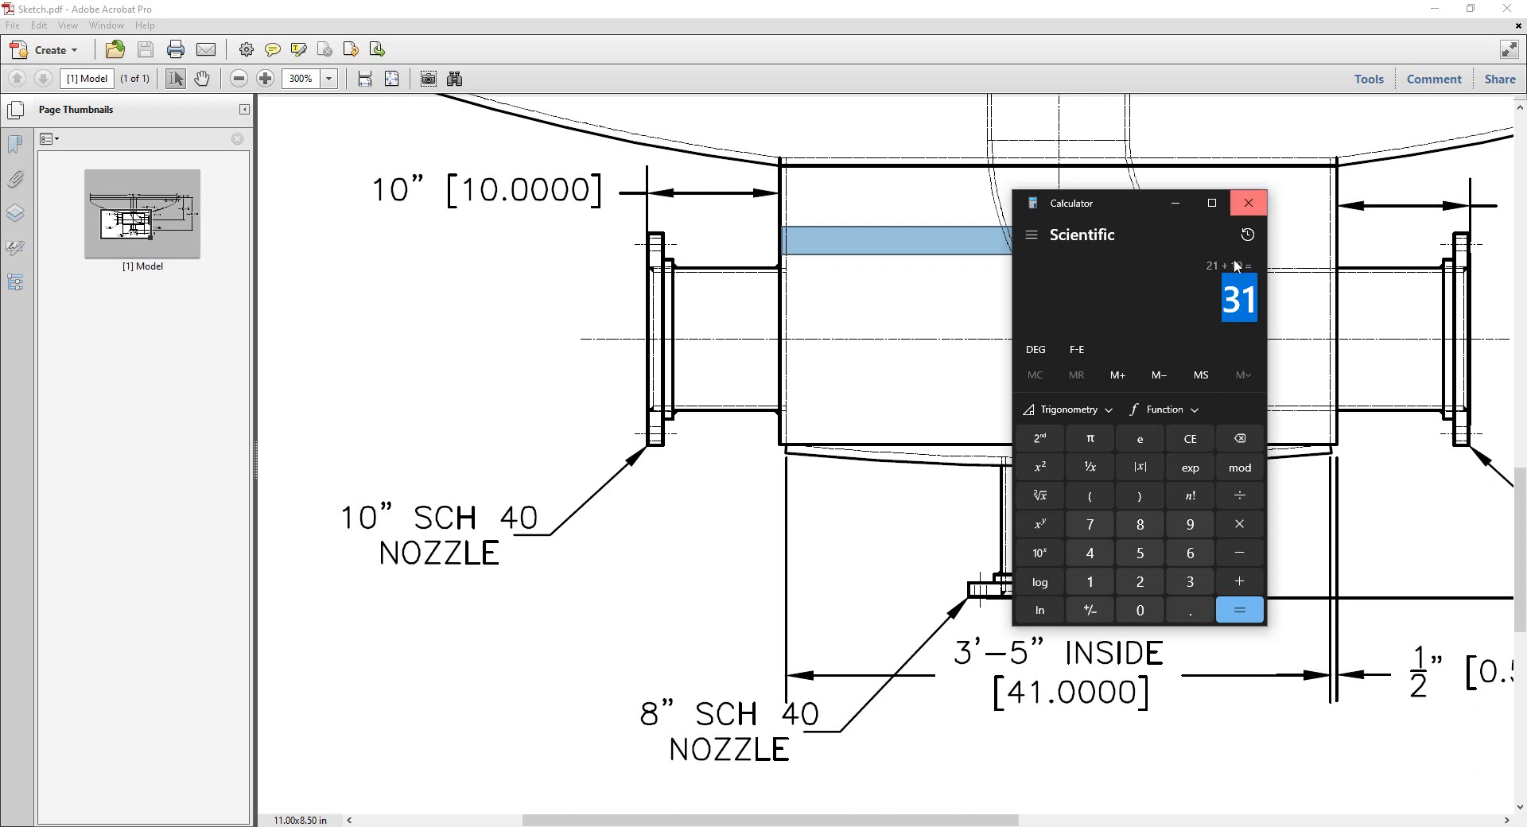
left_click(1249, 203)
In N1's Nozzle Calculator, set the projection from V.C.L to 31 in, calculate the nozzle projection and save it.
left_click(1189, 776)
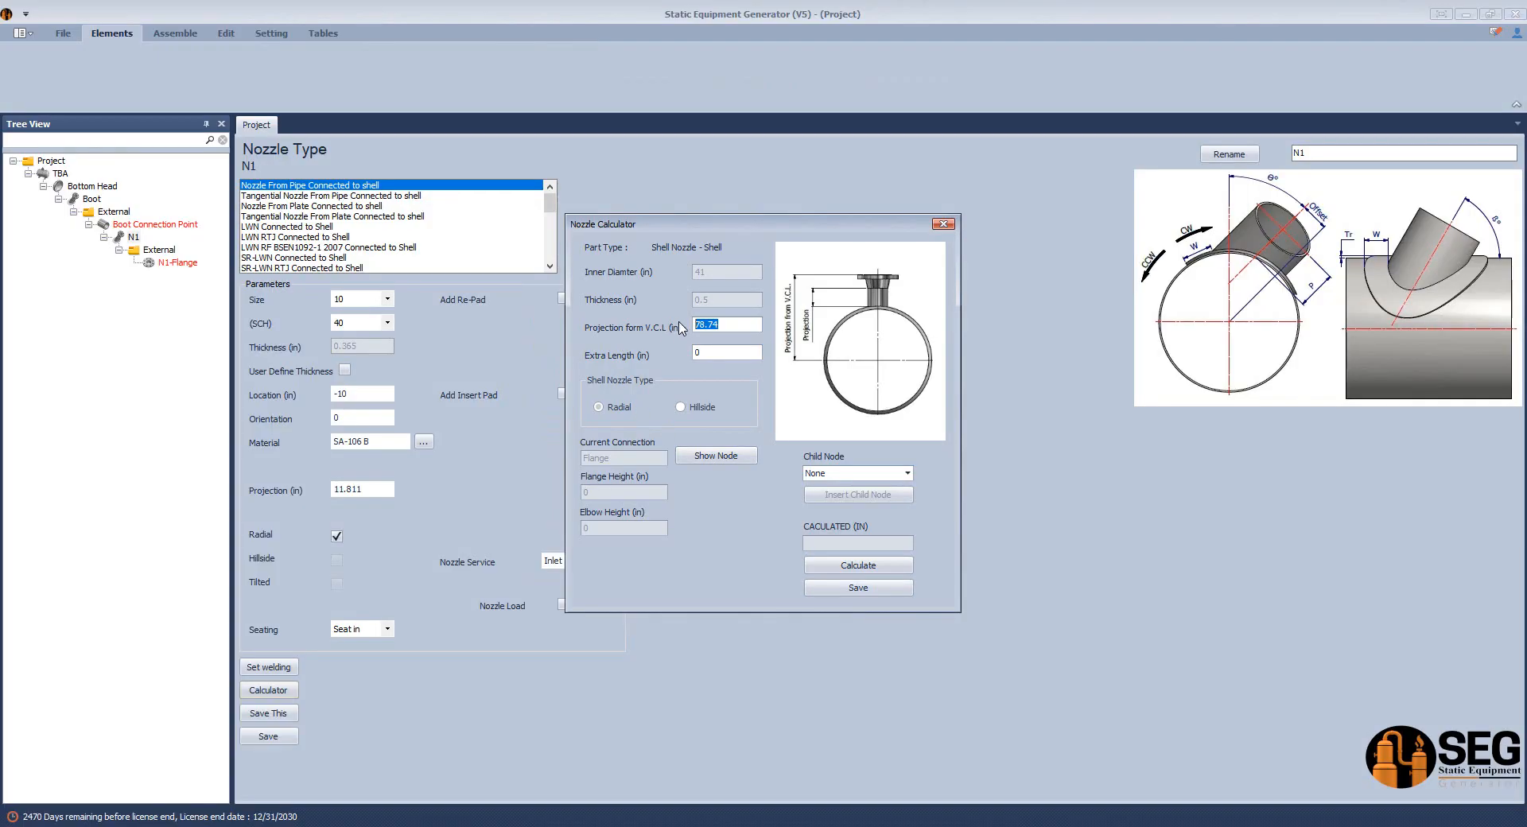
type("31")
left_click(861, 571)
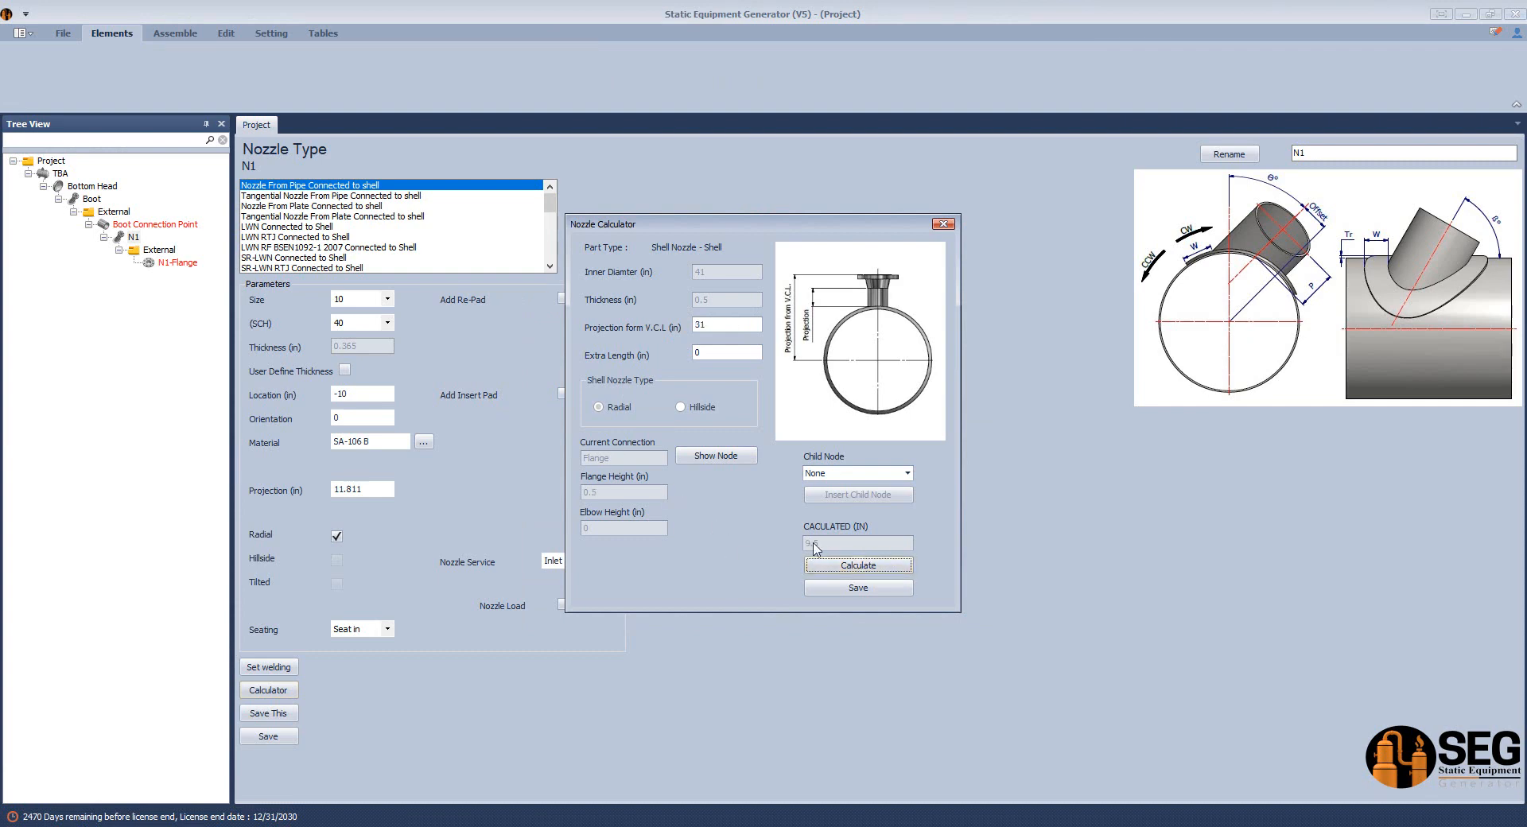
left_click(839, 592)
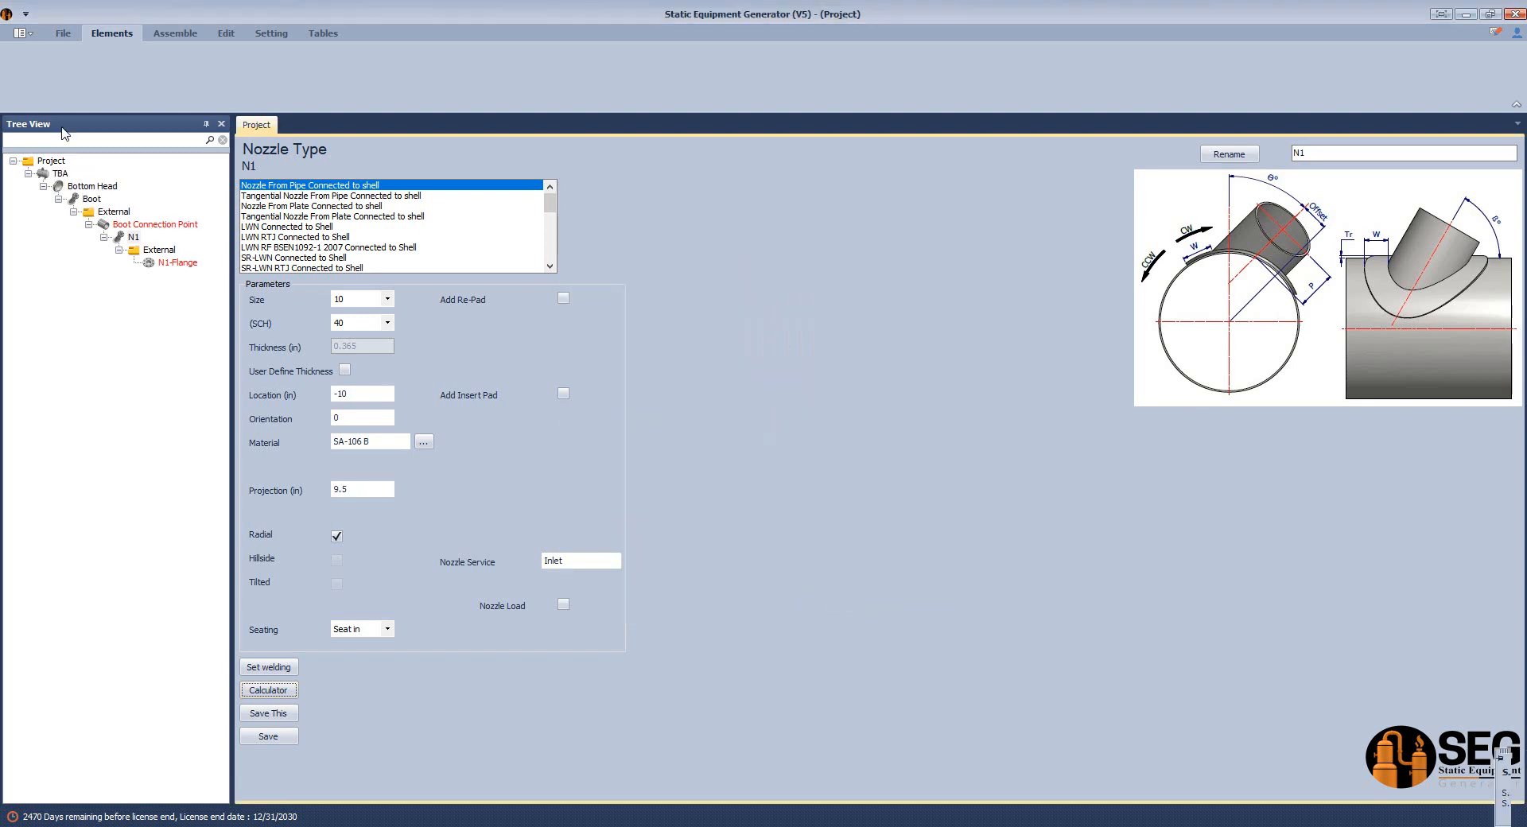
Save N1's parameters, including its orientation, and start building the assembly in Inventor.
left_click(175, 33)
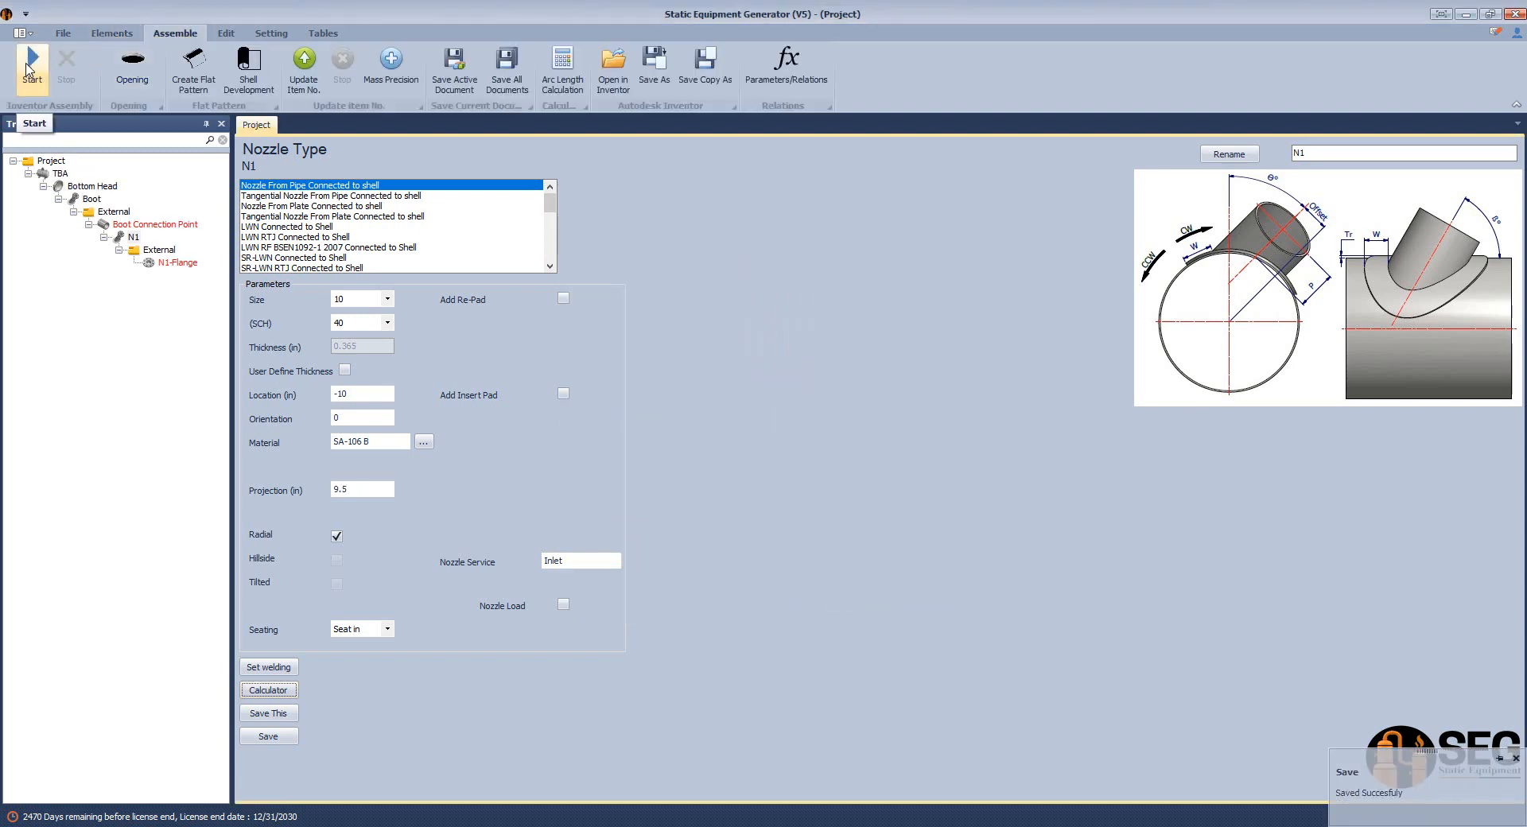
left_click(335, 416)
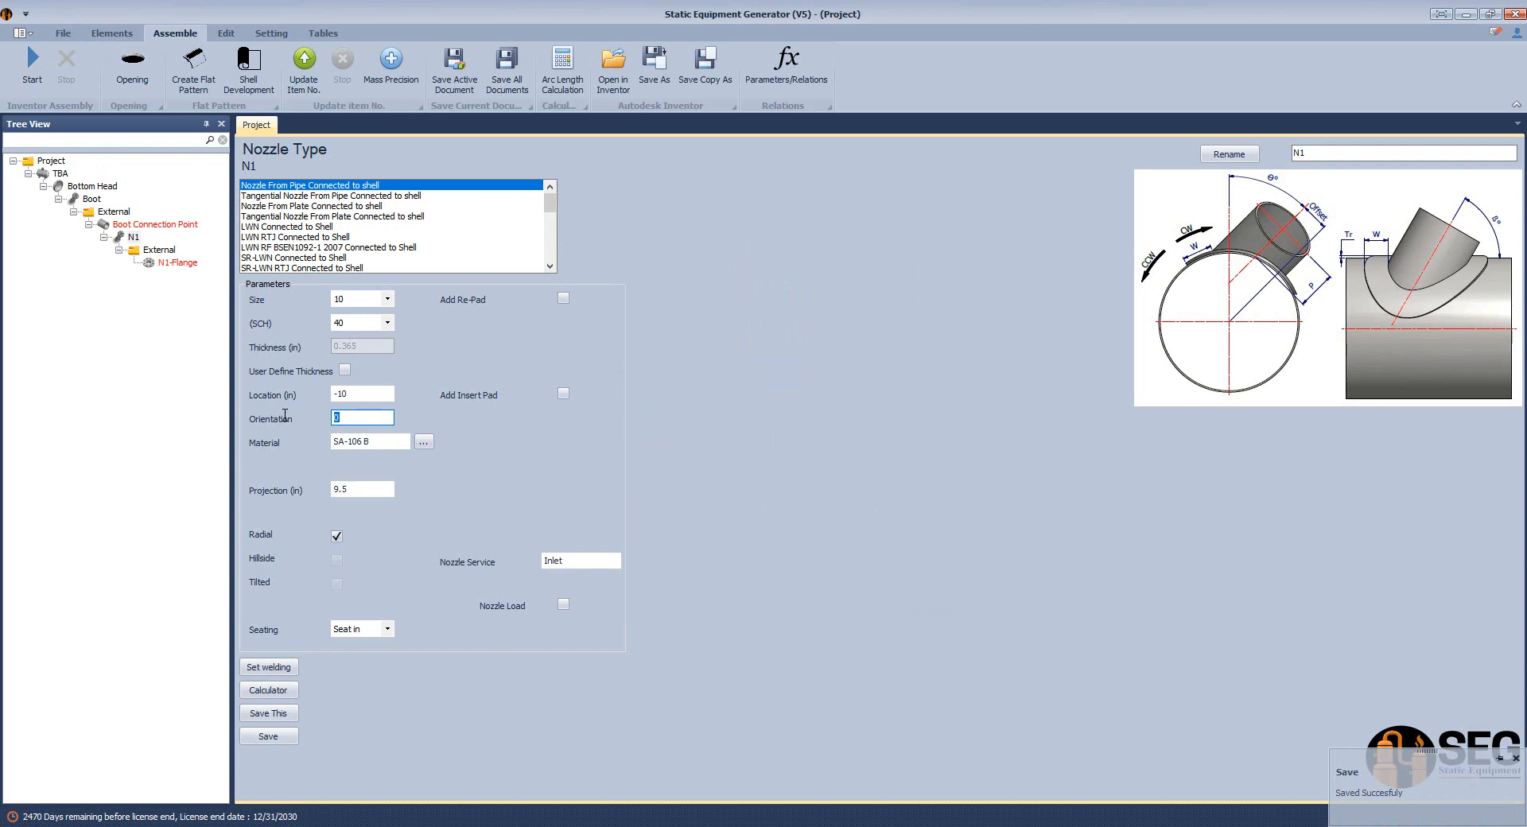
left_click(268, 736)
left_click(41, 70)
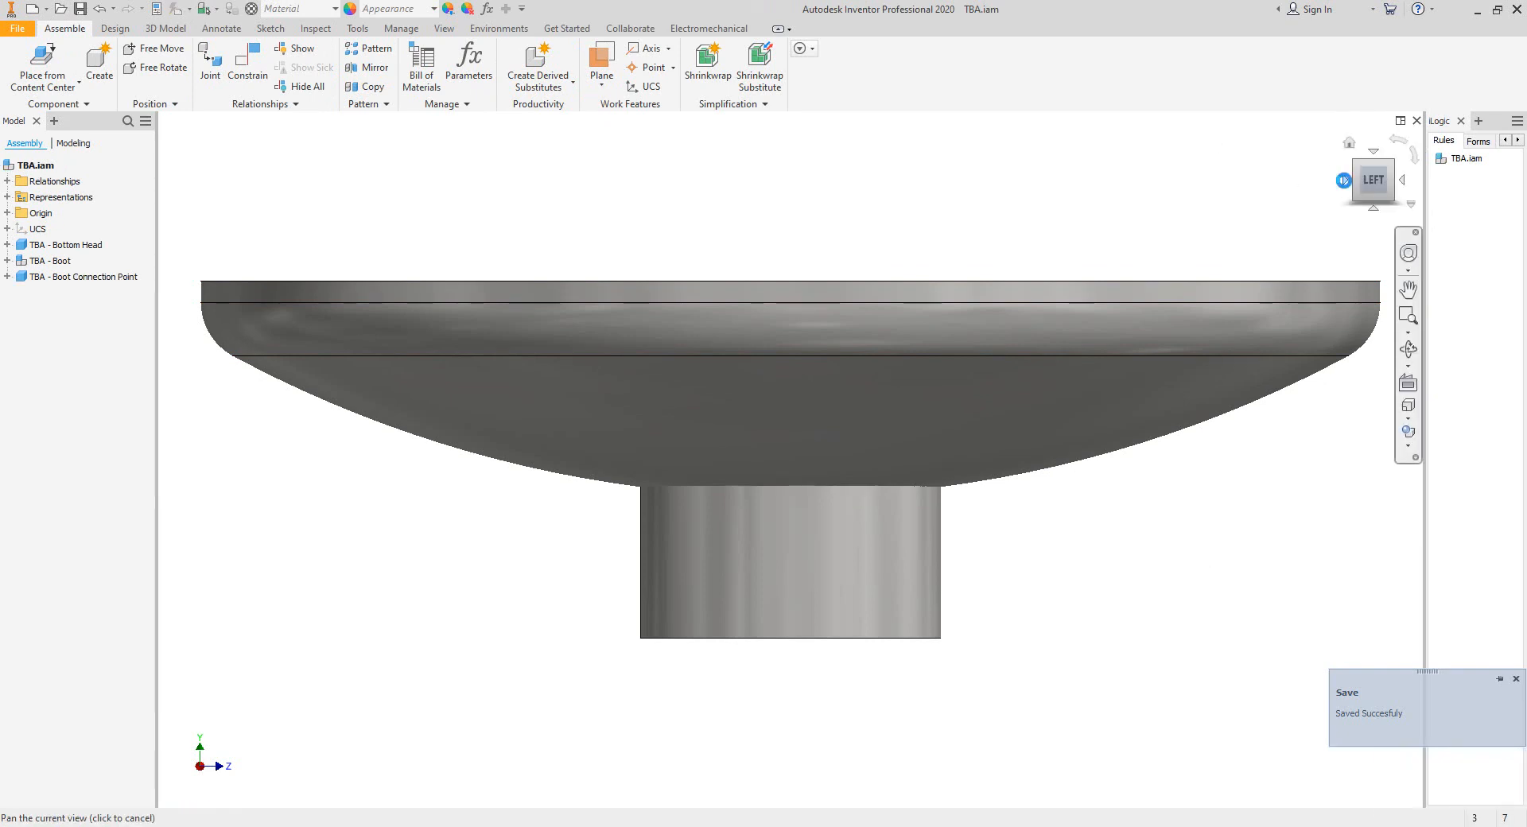
Add a centerline bisector between the N1 nozzle pipe's upper and lower edges in the Inventor drawing's vessel view.
left_click(1344, 180)
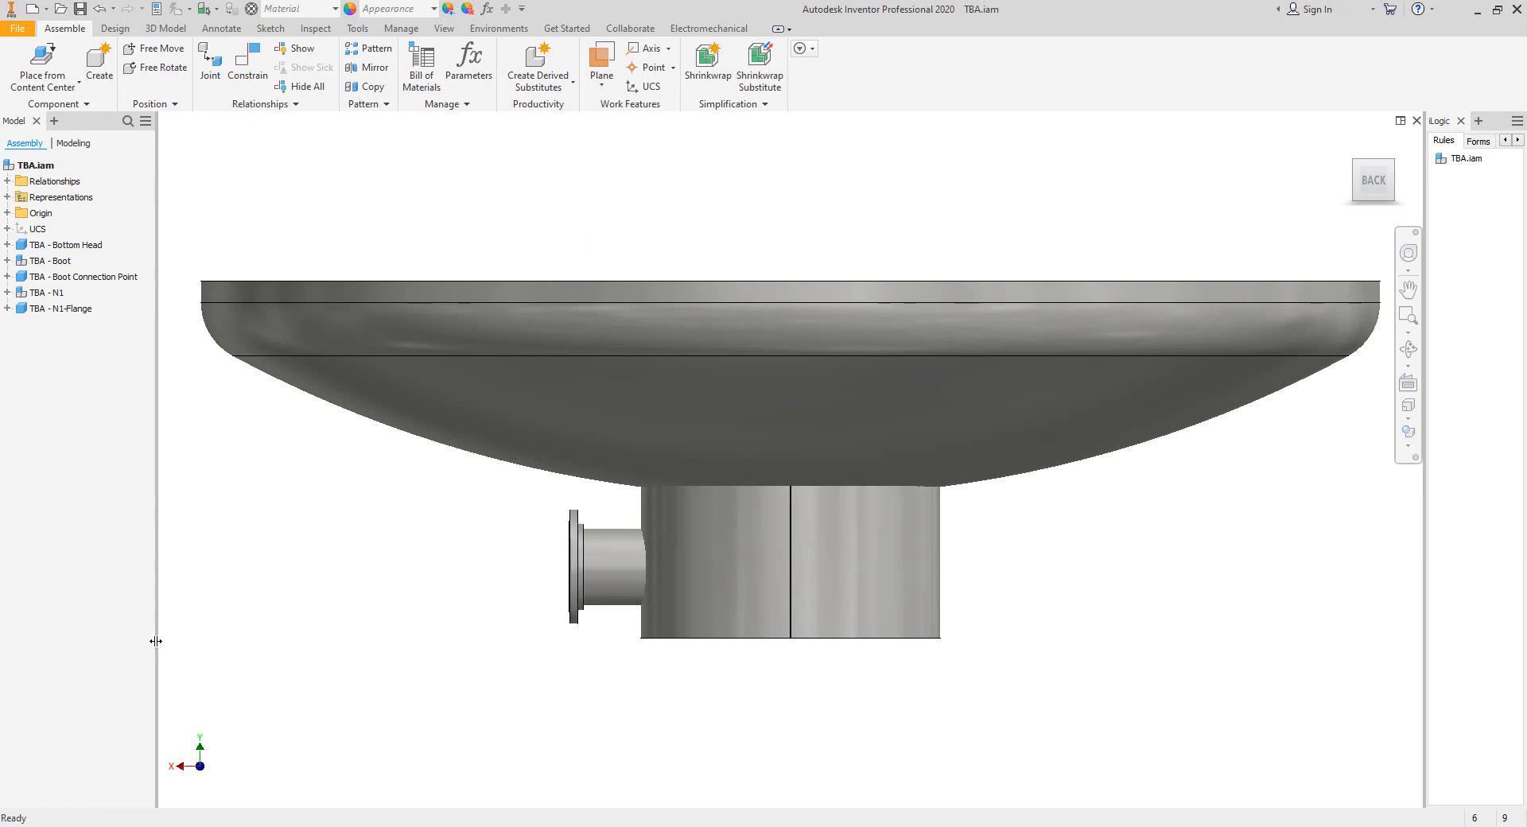
left_click_drag(156, 641, 165, 641)
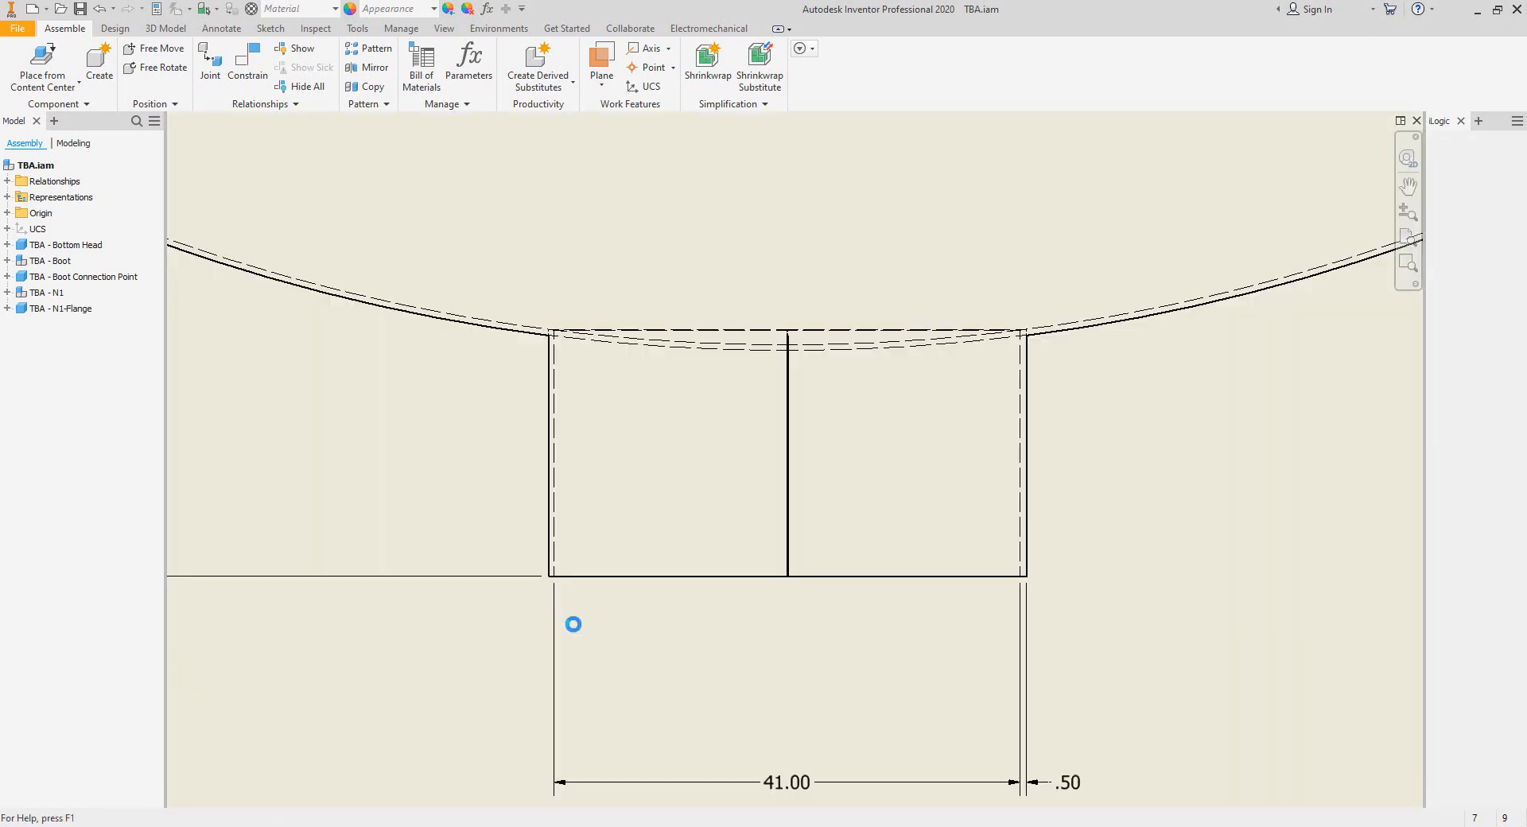
left_click(113, 9)
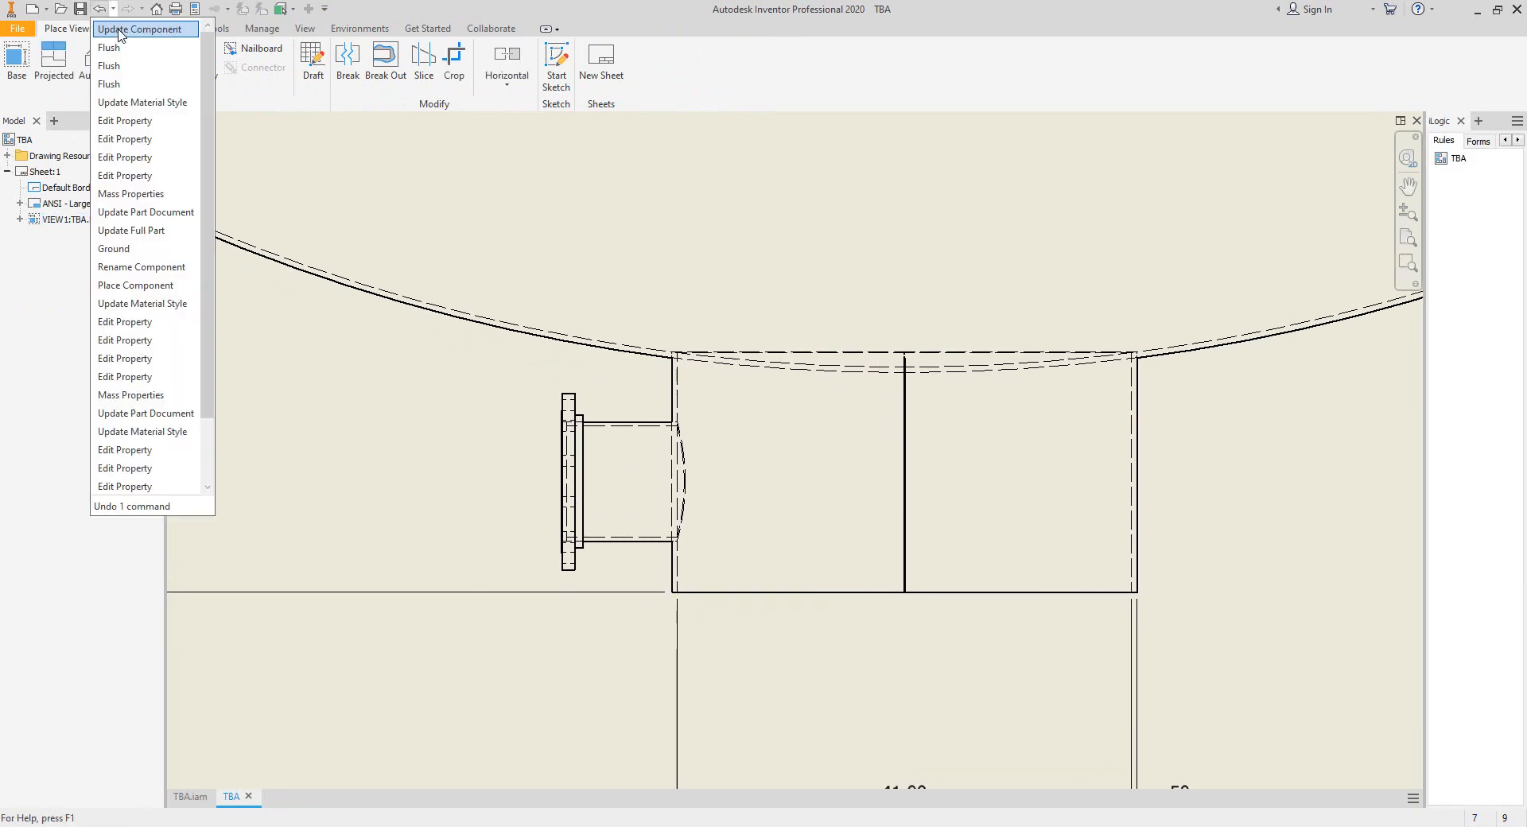
left_click(393, 233)
left_click(131, 29)
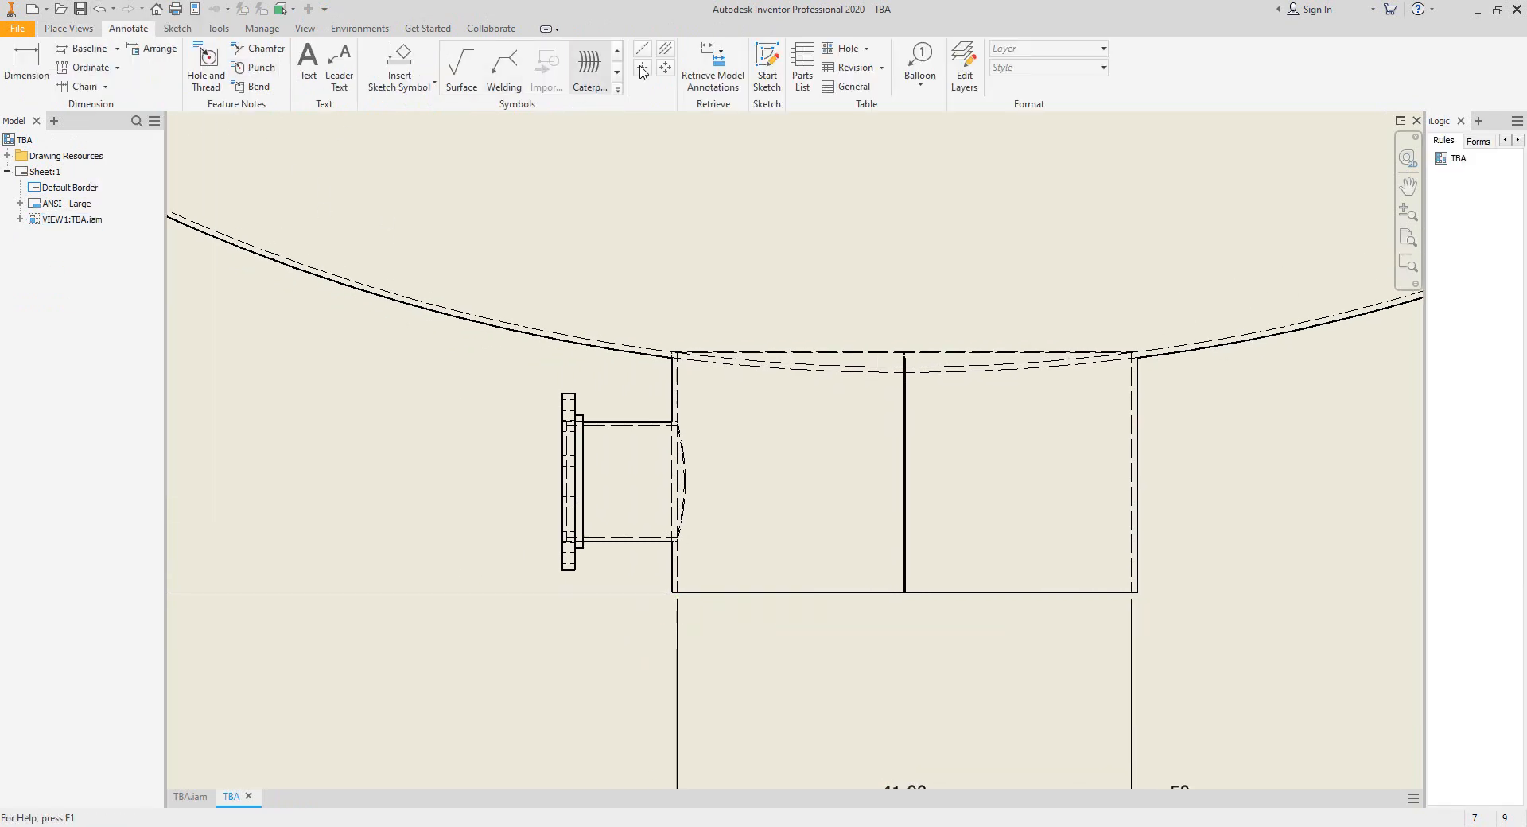
left_click(665, 48)
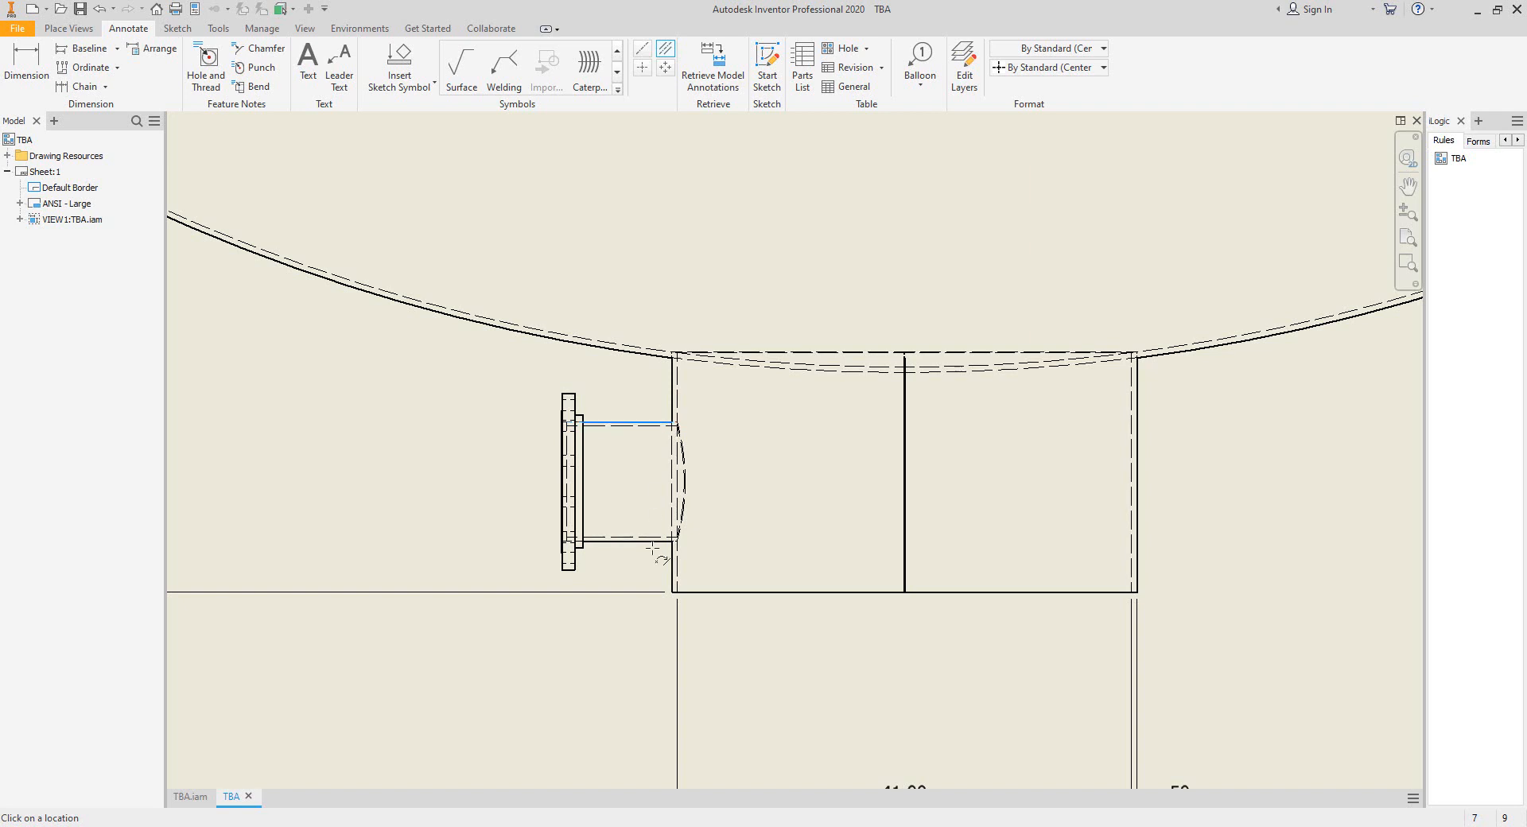
scroll(726, 601, "up", 5)
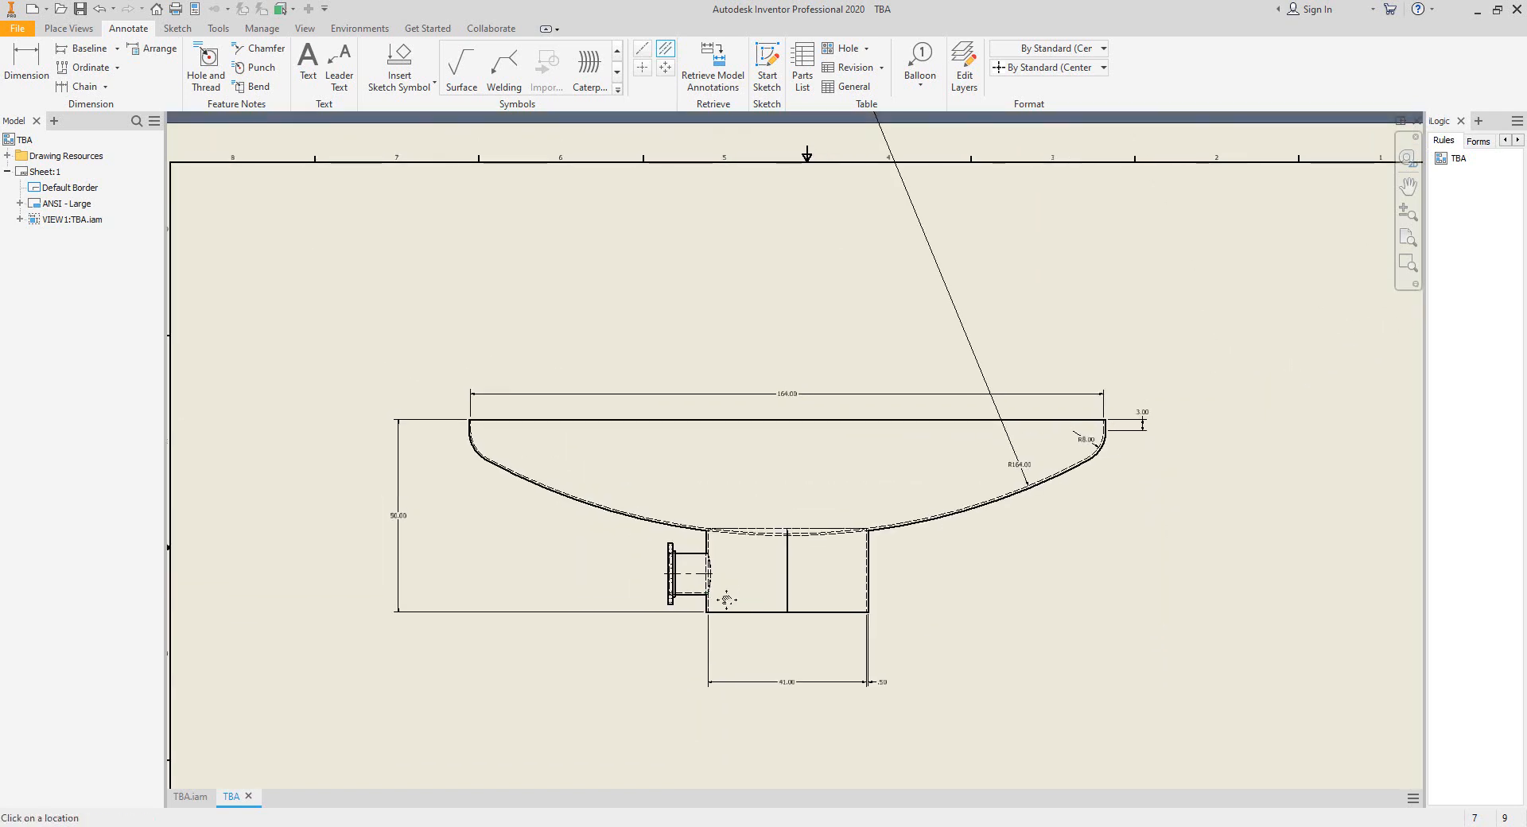
middle_click_drag(726, 600, 729, 616)
key("Escape")
Switch to Sketch.pdf and examine the vertical dimension from the head's top edge to the side nozzles' centerline.
left_click(875, 826)
scroll(678, 464, "down", 2, "ctrl")
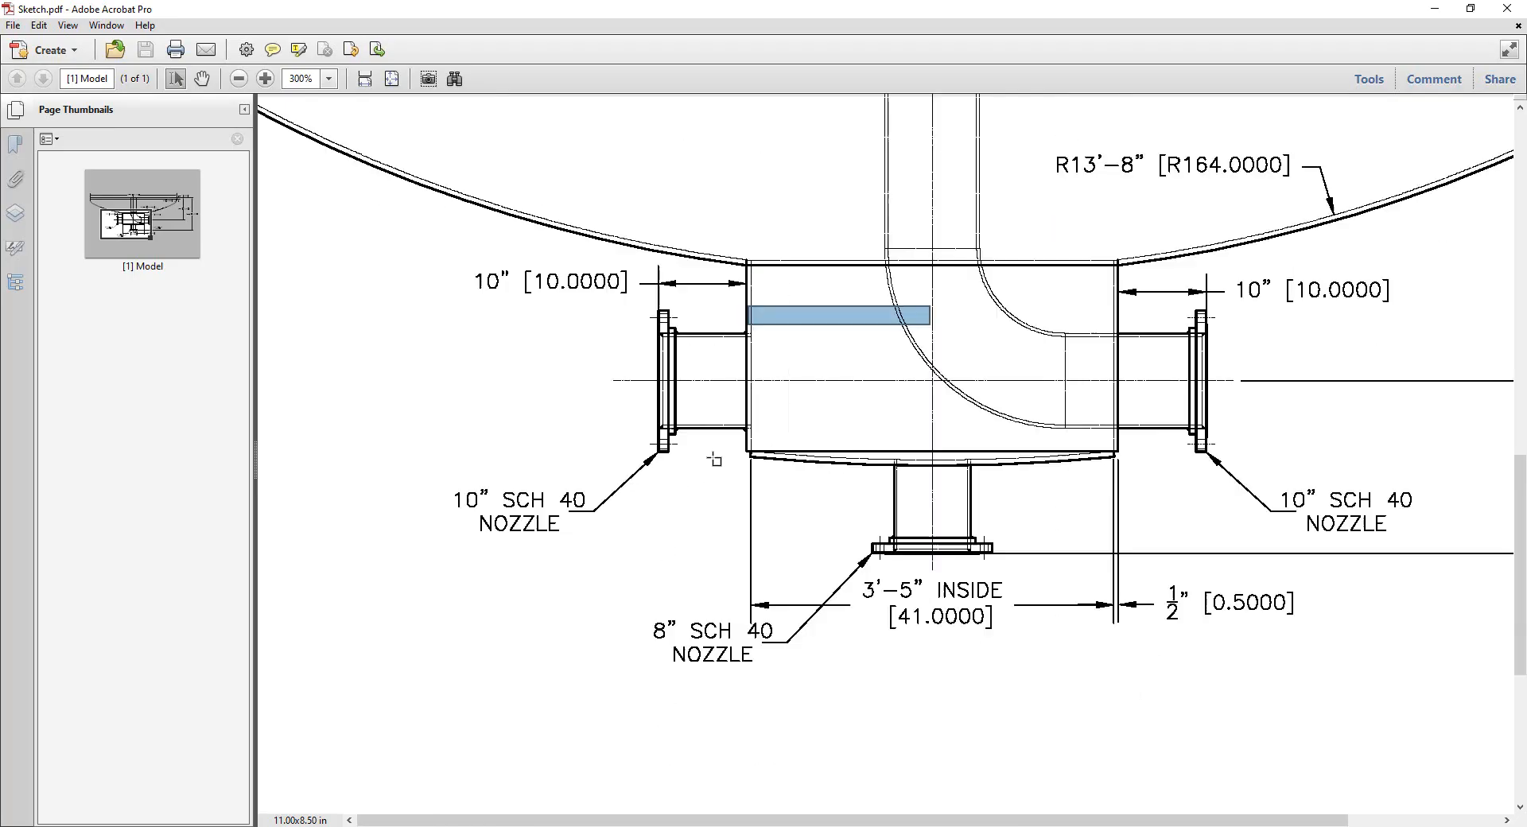
scroll(714, 460, "down", 2, "ctrl")
left_click_drag(1313, 291, 1412, 337)
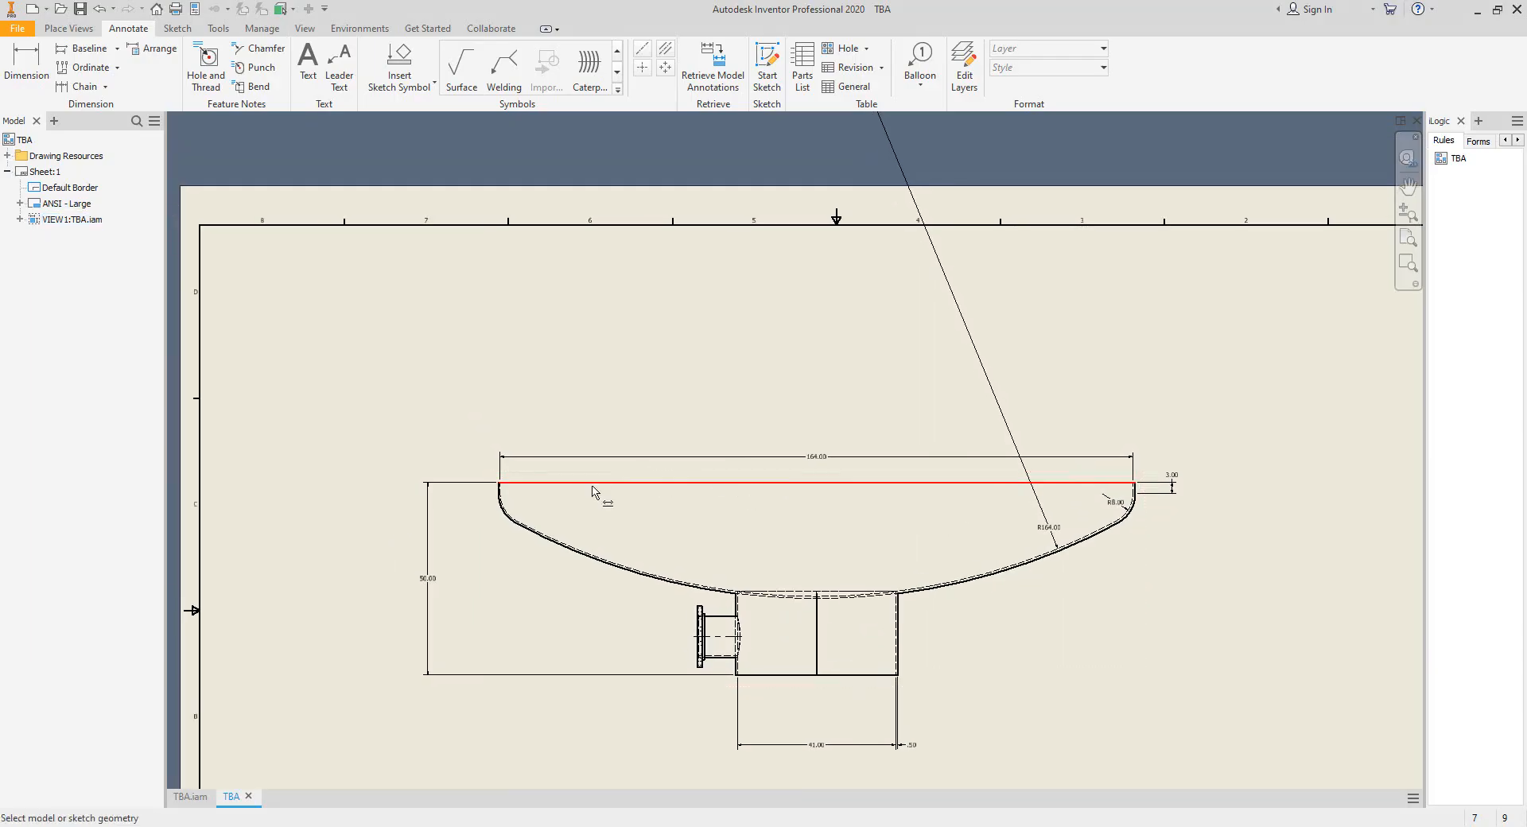
Dimension the vertical distance from the head's top edge to the N1 nozzle's centerline in the Inventor drawing.
left_click(592, 486)
scroll(697, 609, "down", 3)
left_click(728, 657)
middle_click_drag(280, 524, 389, 535)
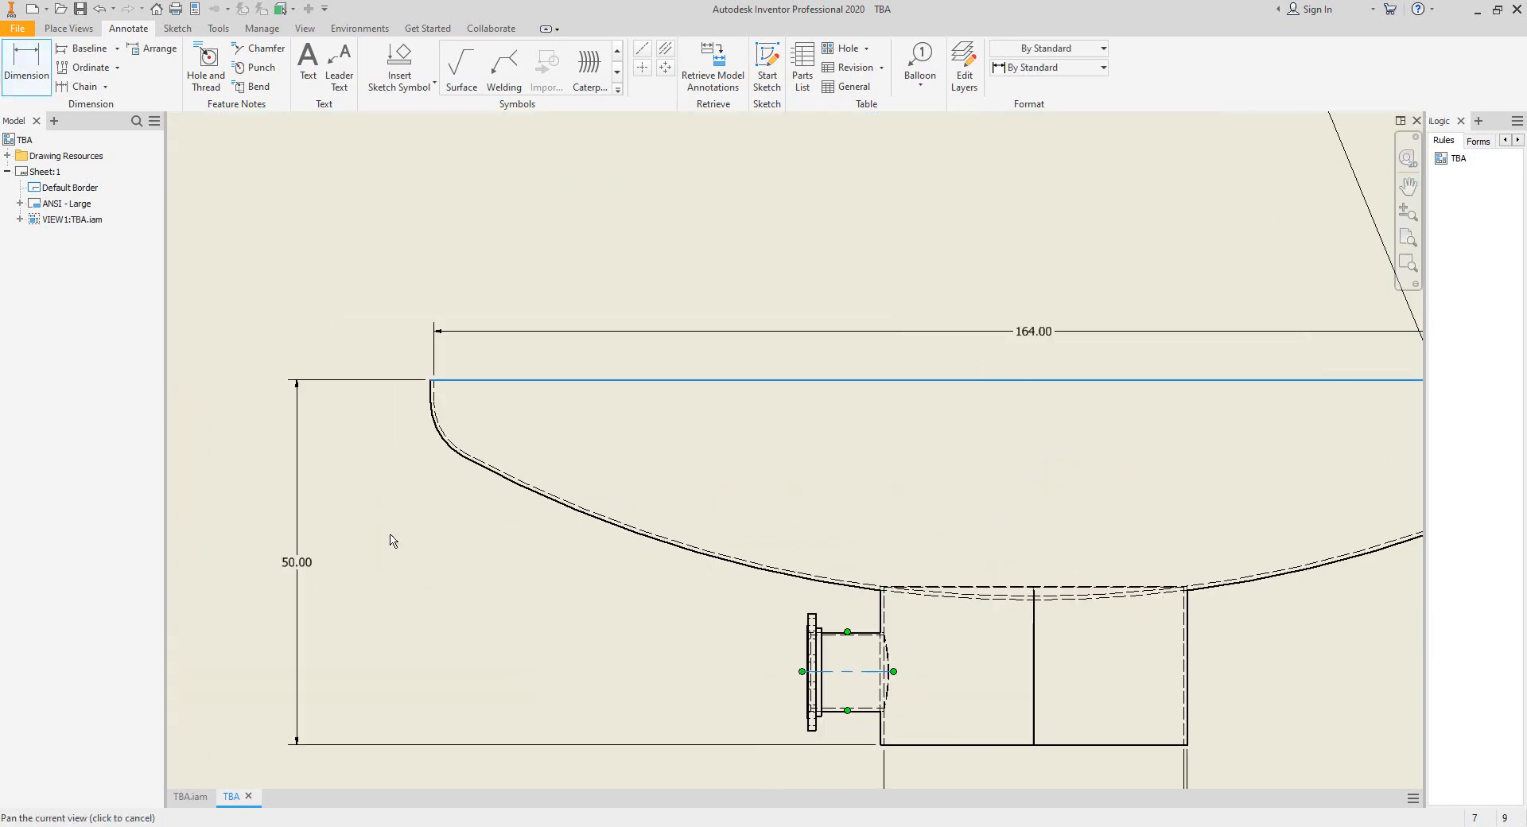
left_click(367, 526)
right_click(422, 485)
left_click(434, 488)
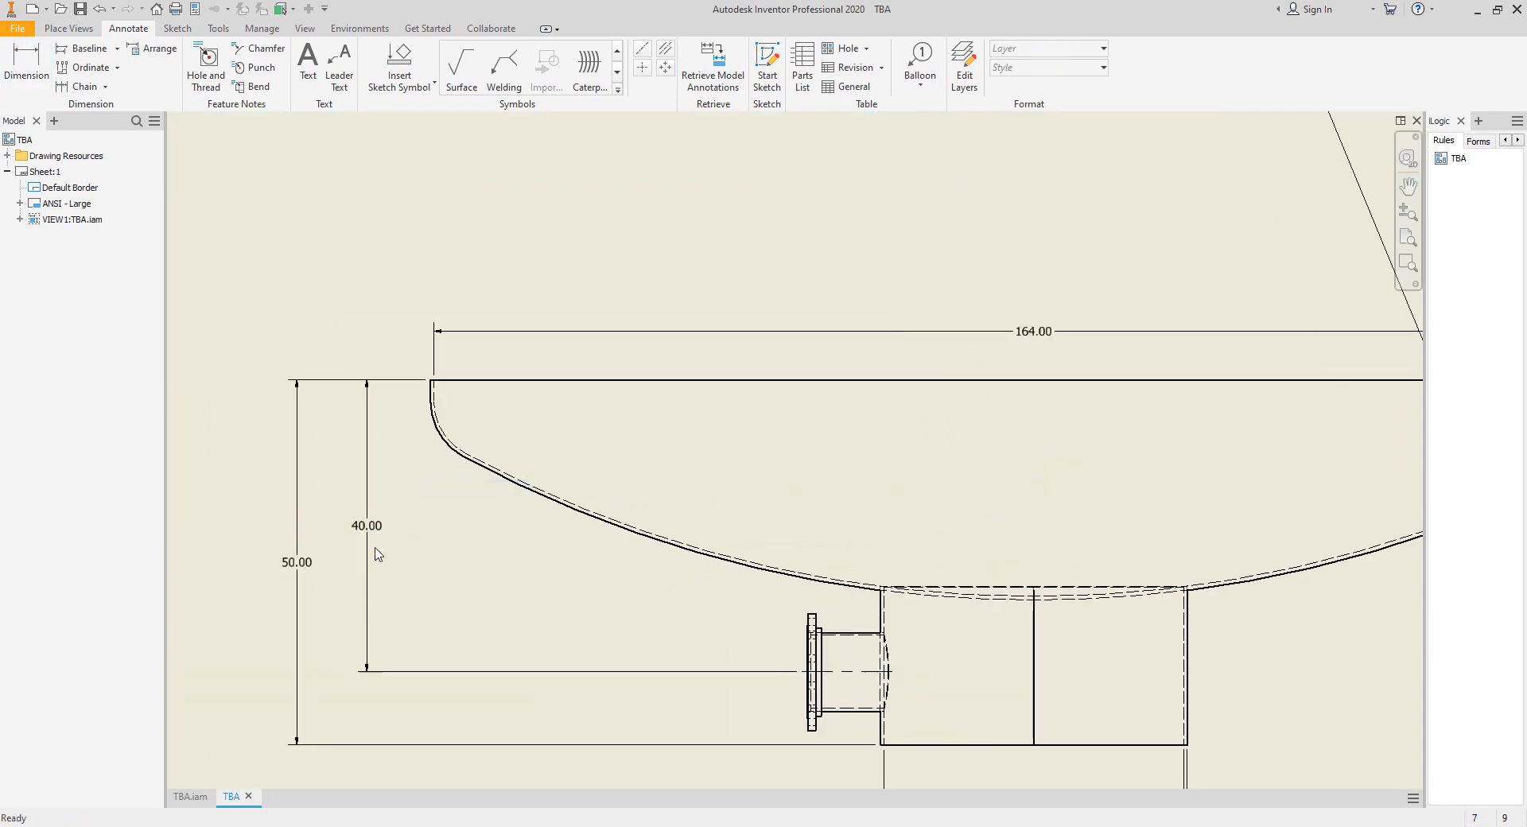
Examine N1's centerline in the drawing view and compare its elevation with the nozzle centerline dimension in Sketch.pdf.
scroll(828, 618, "down", 4)
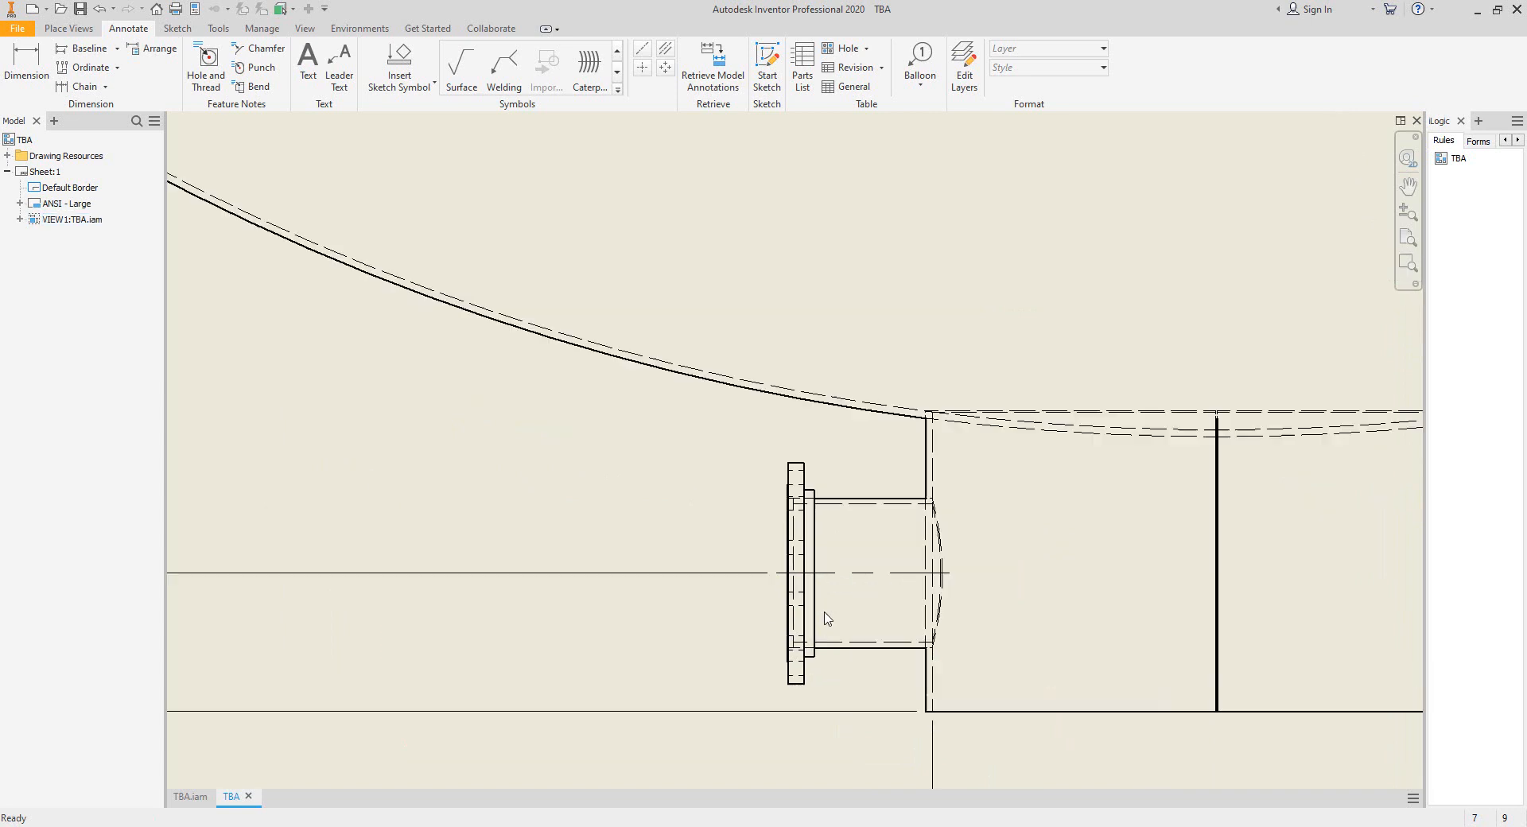
scroll(827, 619, "down", 4)
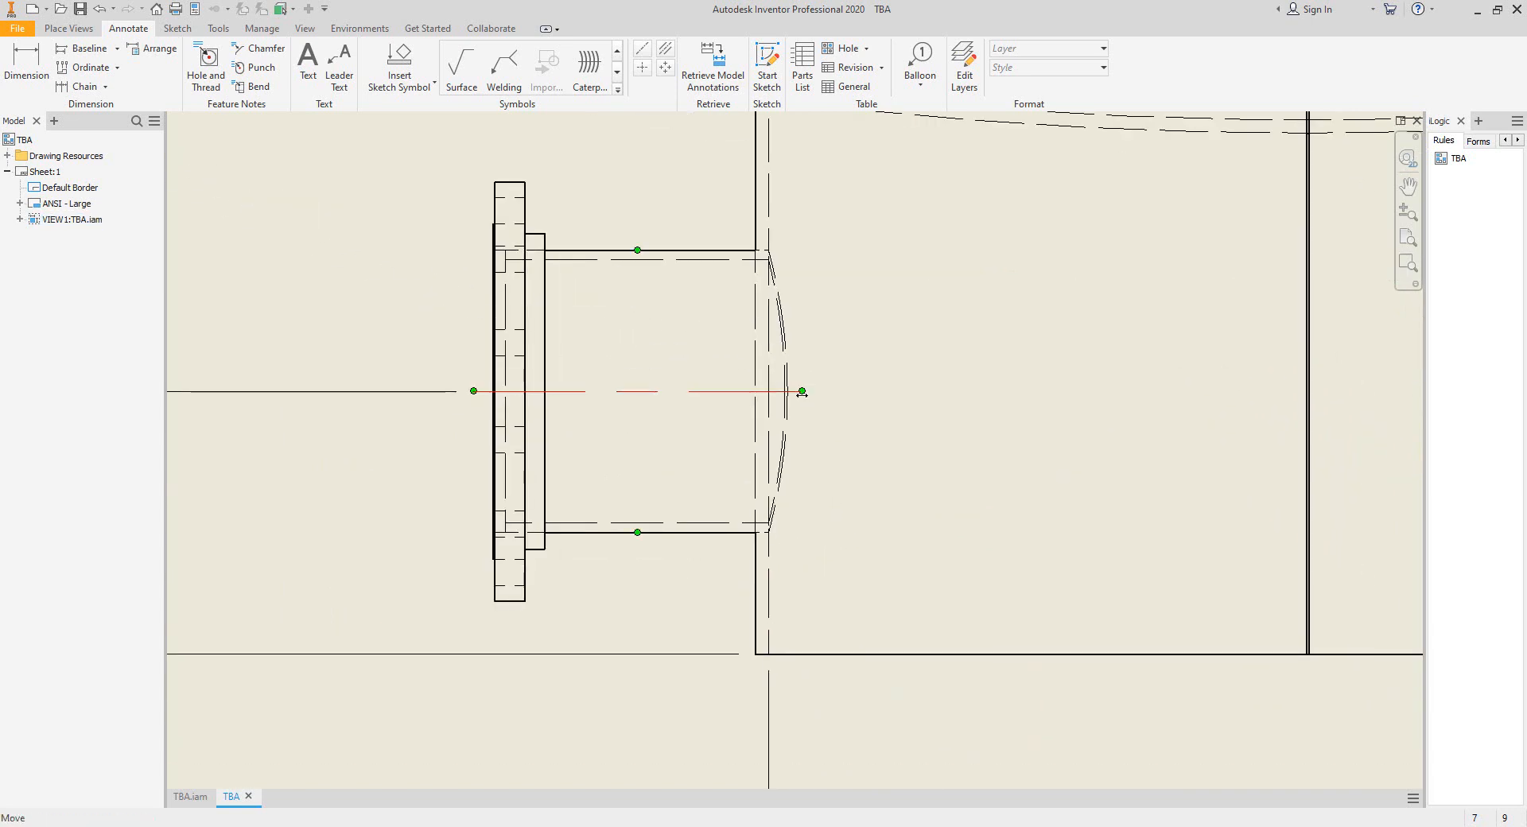
left_click(803, 392)
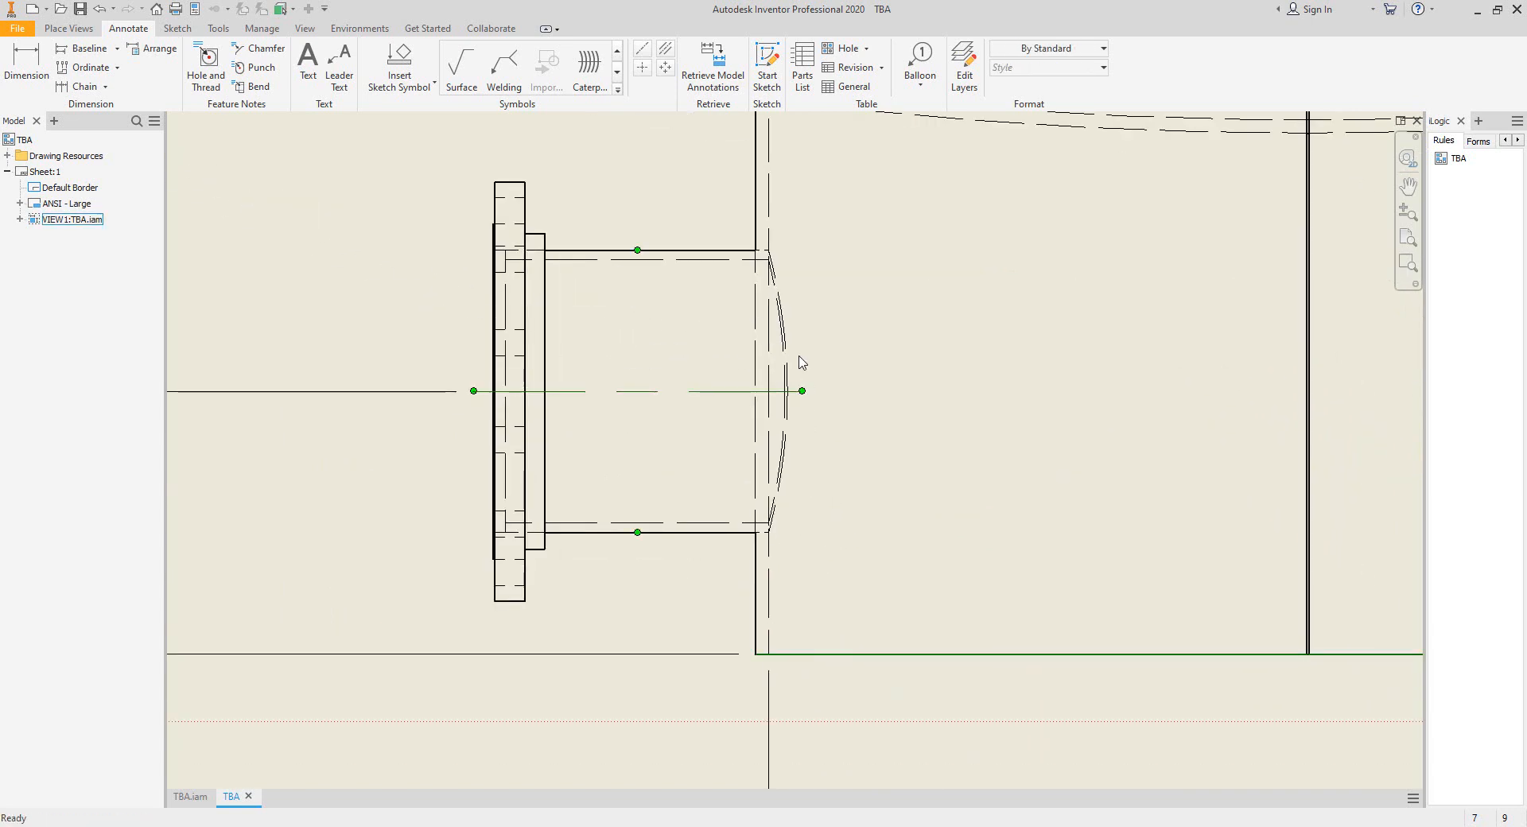
key("alt+Tab")
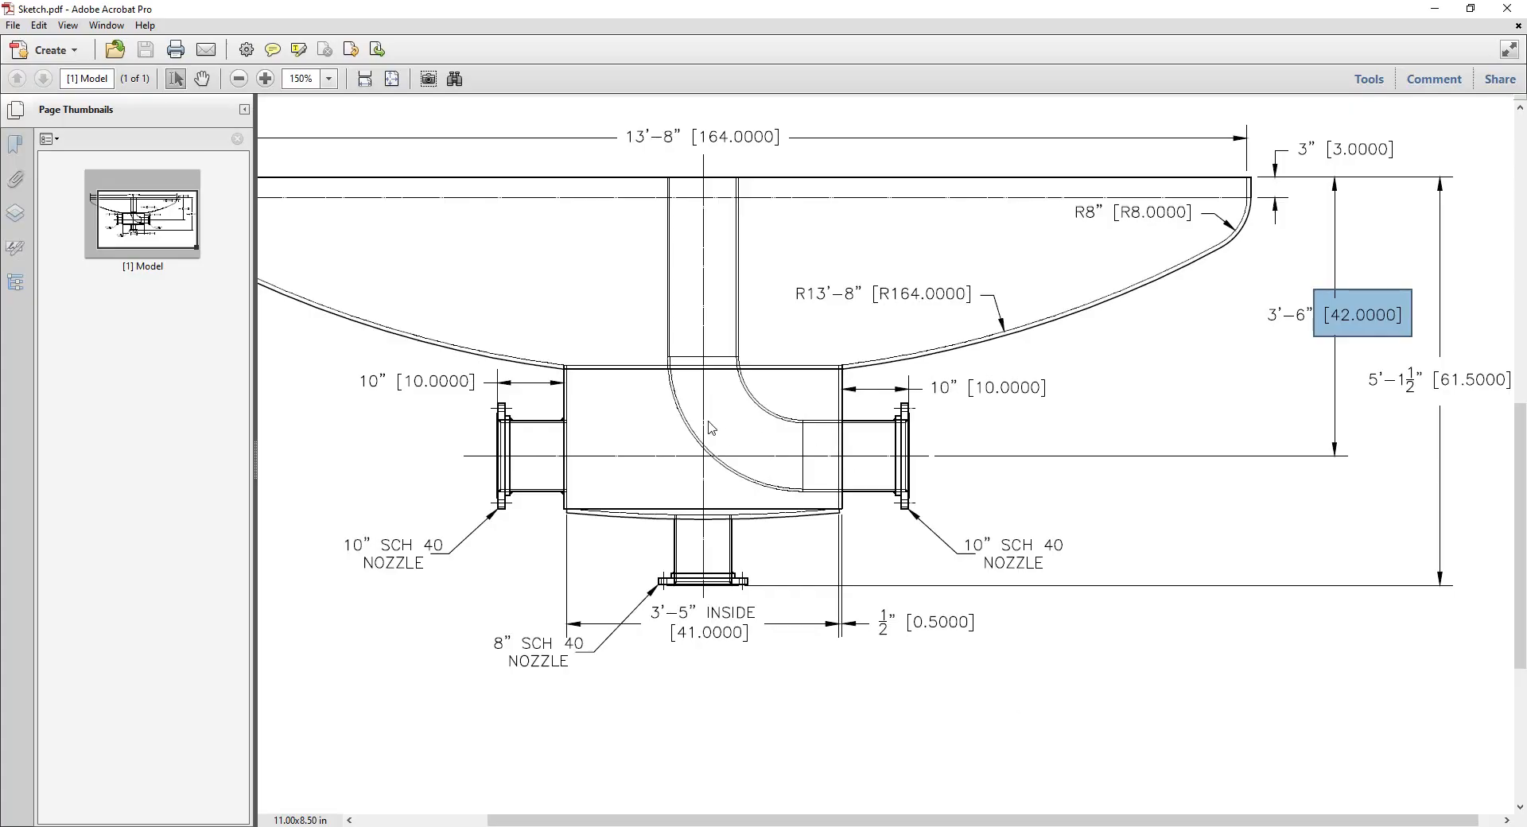
Switch to Static Equipment Generator, set N1's location to -8 in and save the nozzle.
key("alt+Tab")
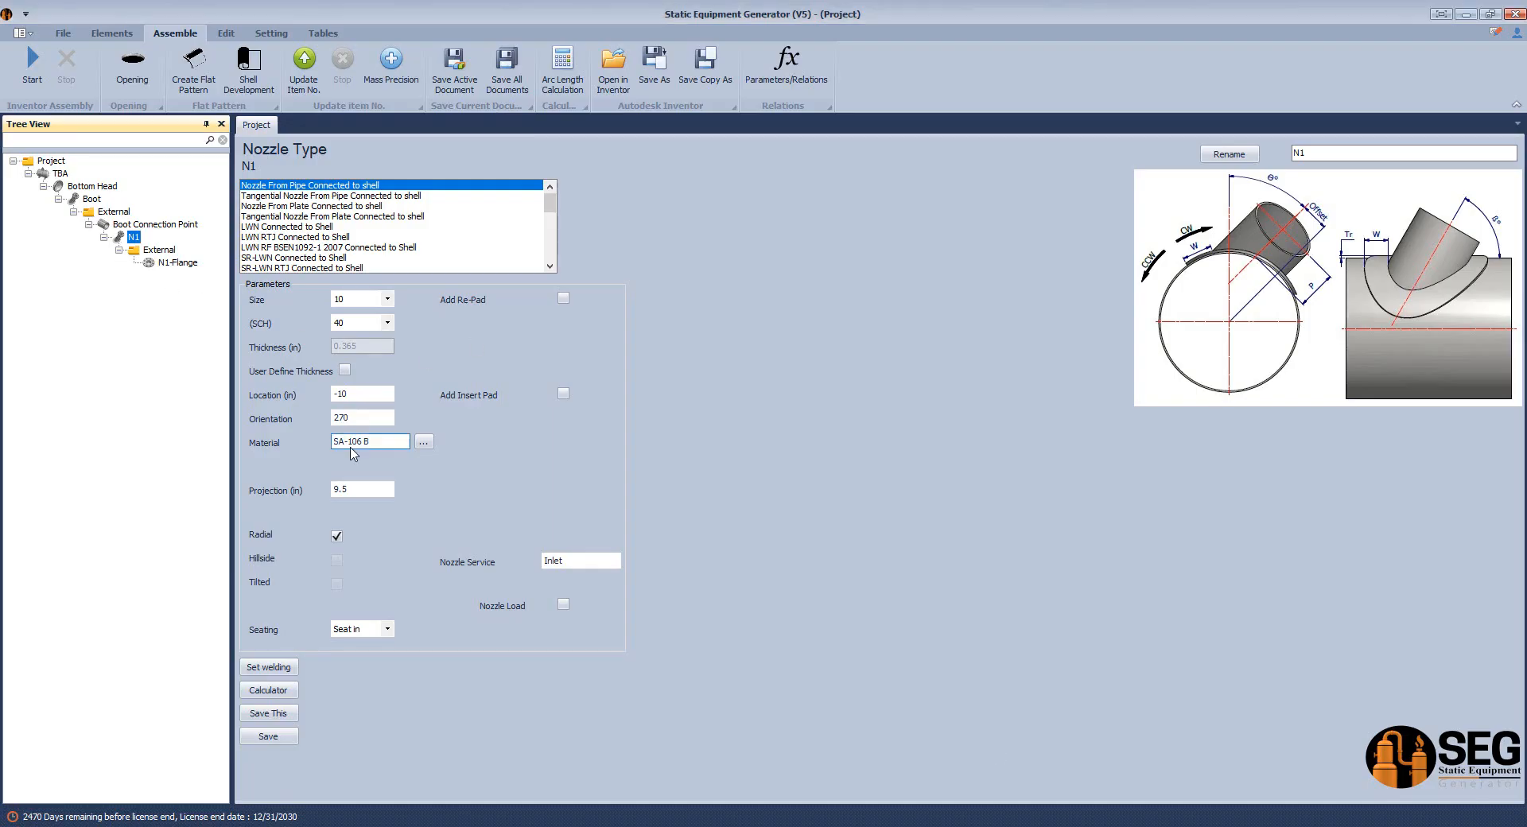
left_click(358, 417)
left_click(346, 394)
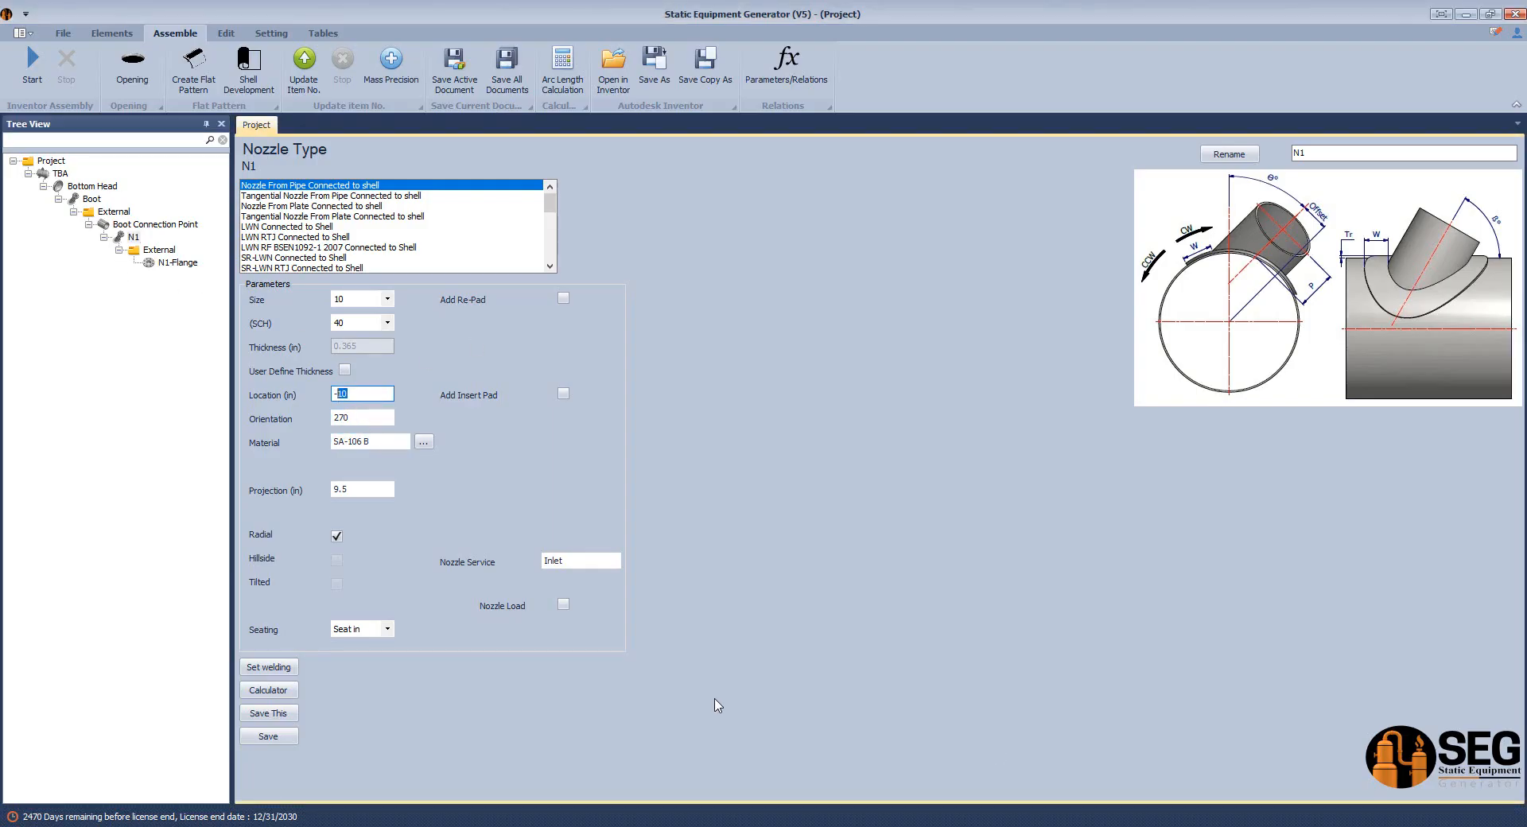
left_click(262, 739)
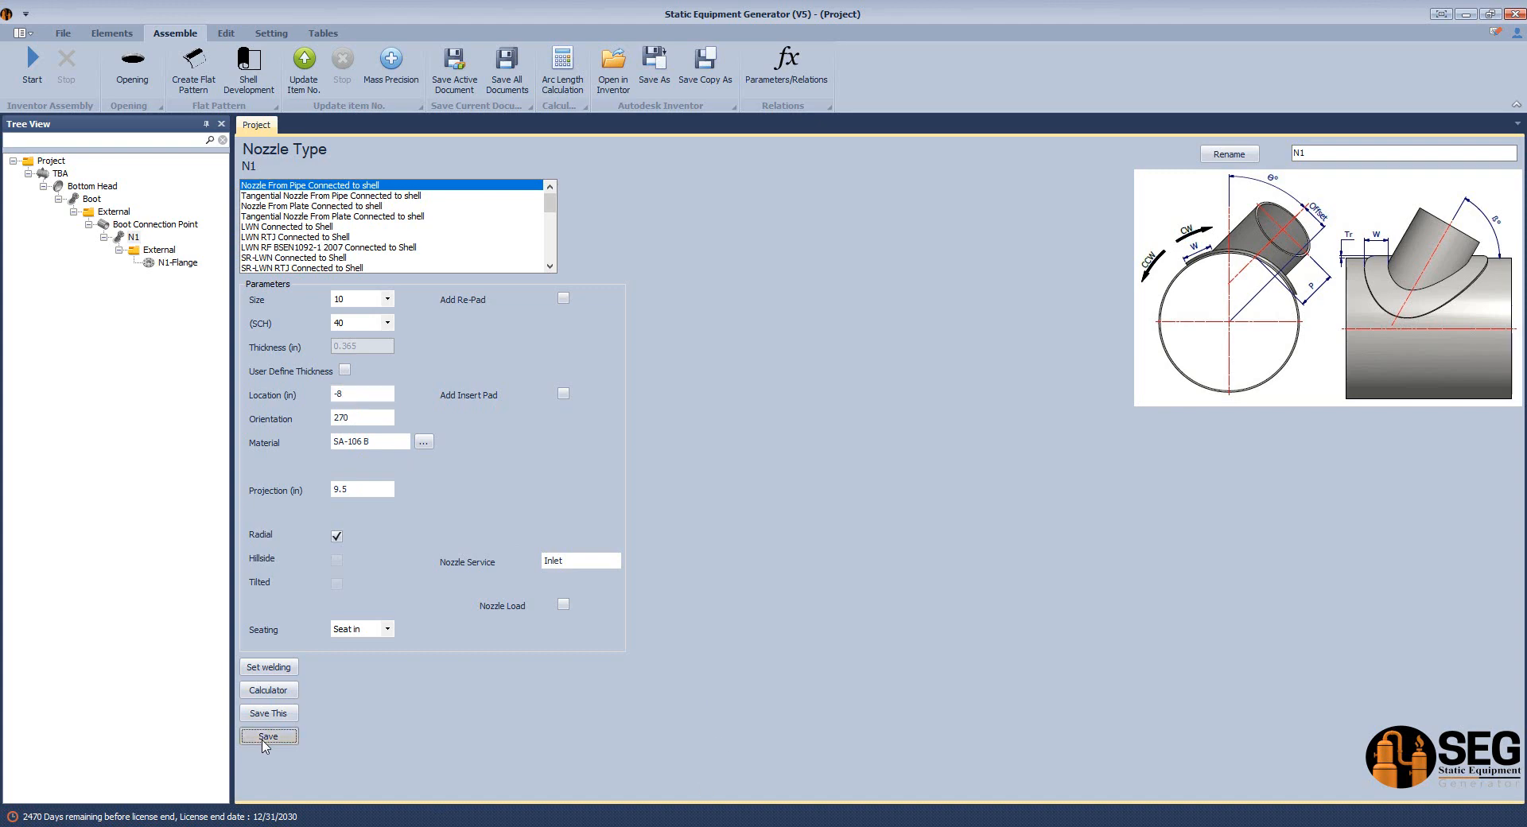
Add a Shell Nozzle (B) named N2 to the Boot Connection Point.
left_click(139, 226)
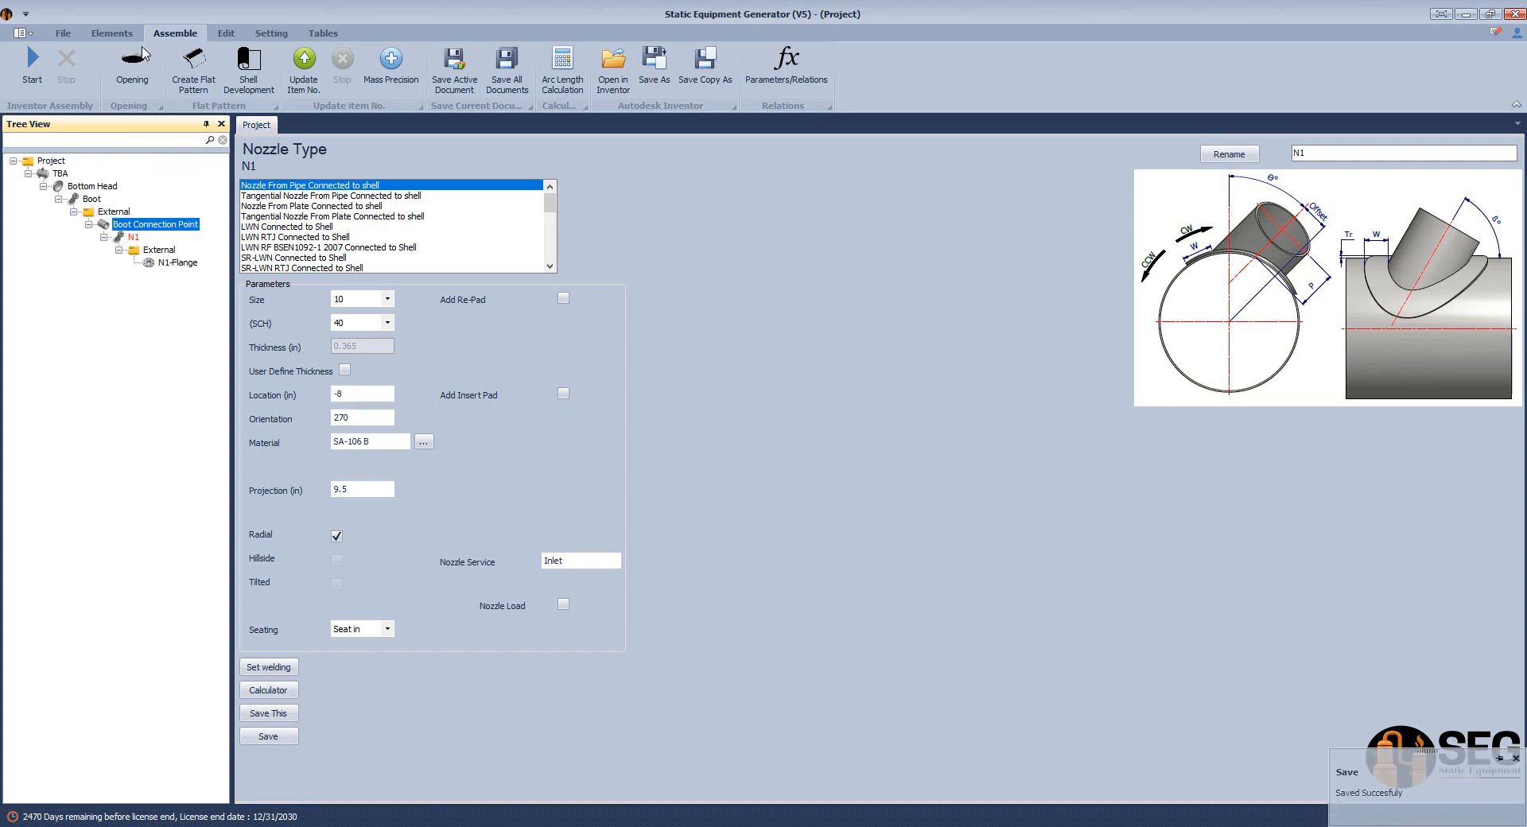
left_click(111, 34)
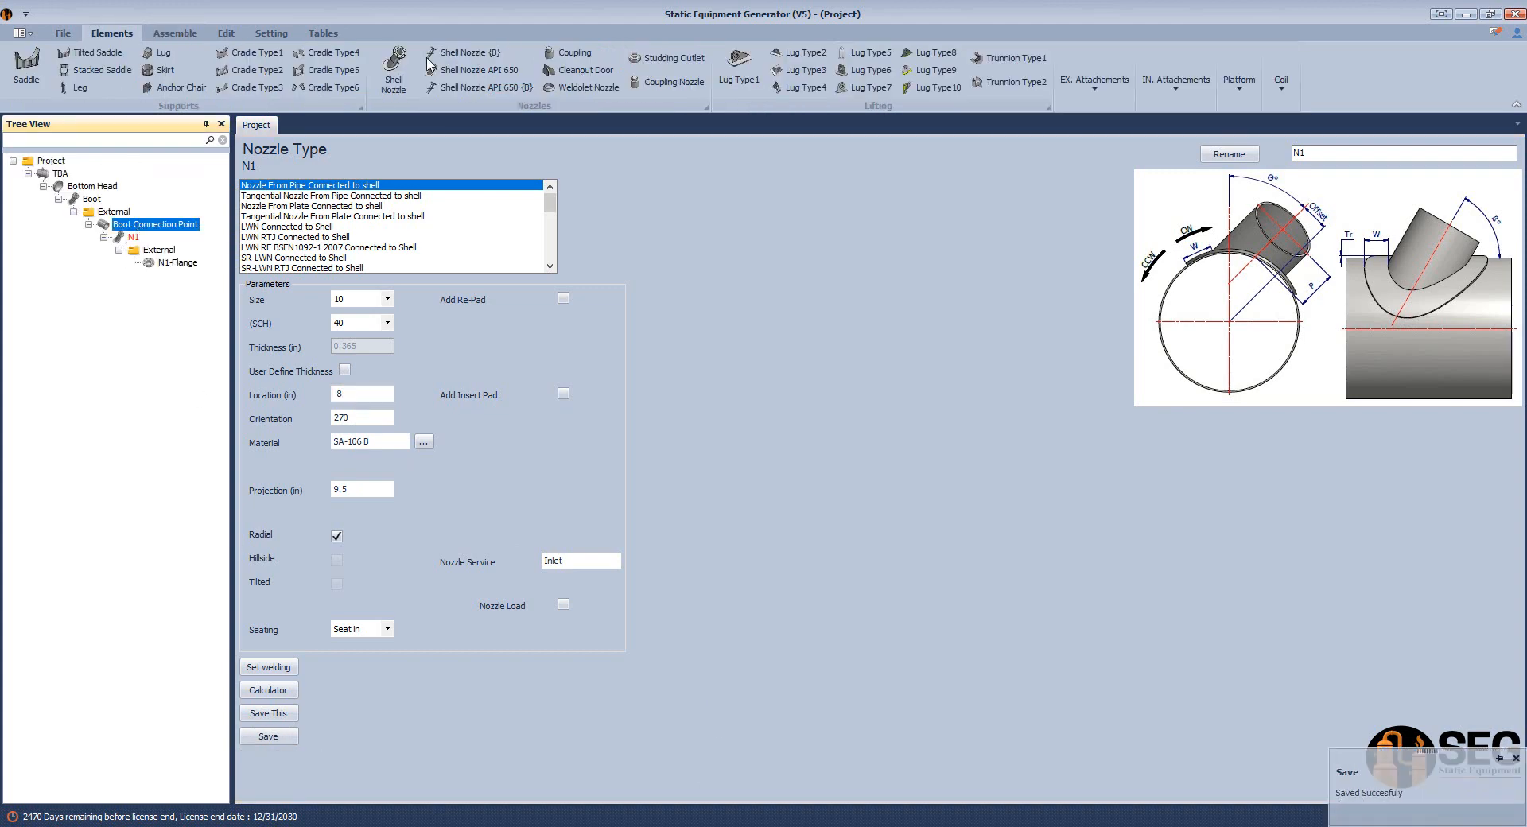
left_click(470, 53)
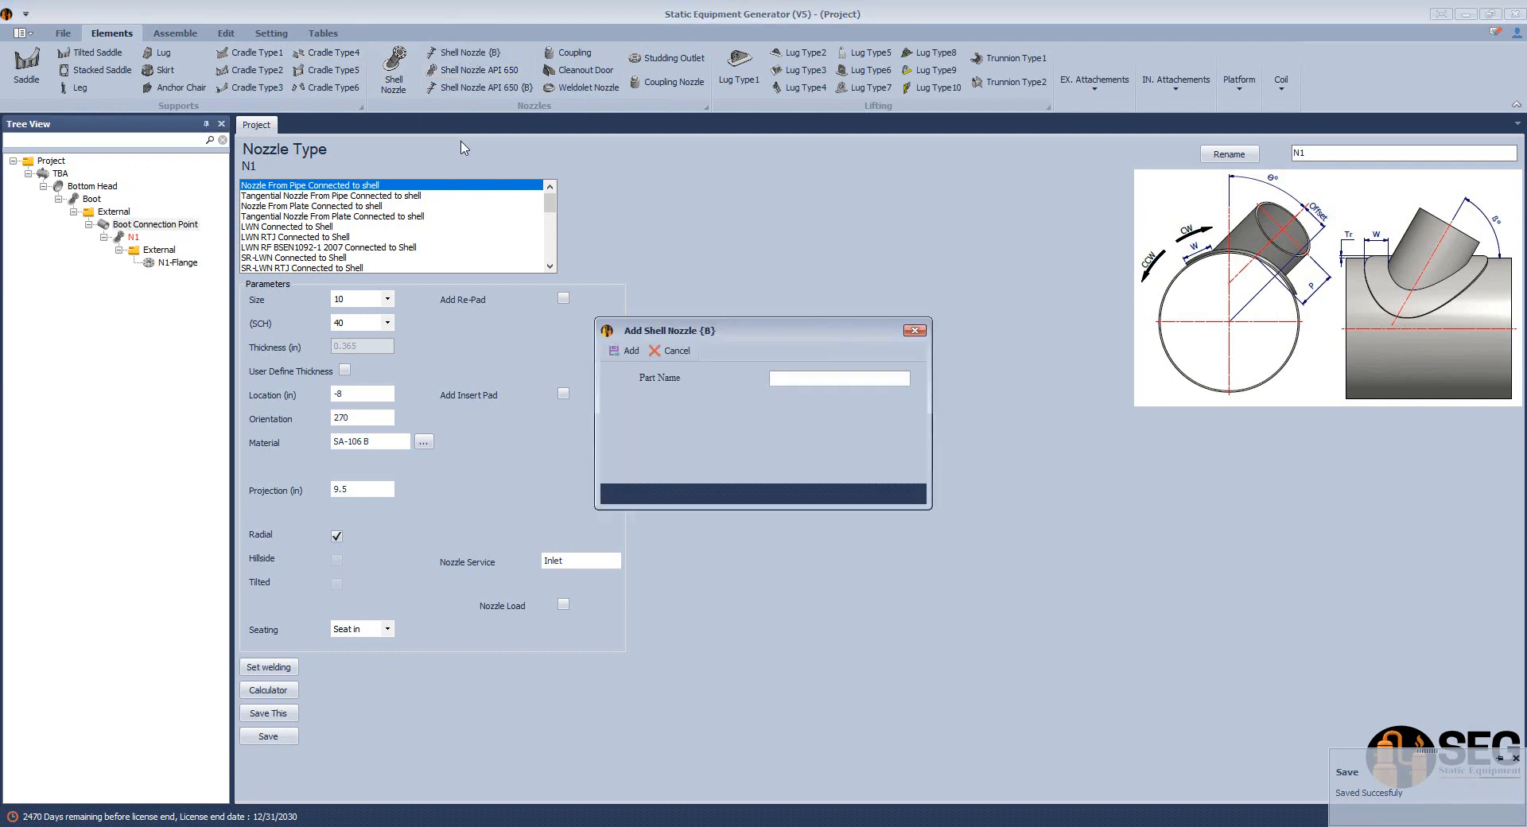
type("N2")
left_click(628, 351)
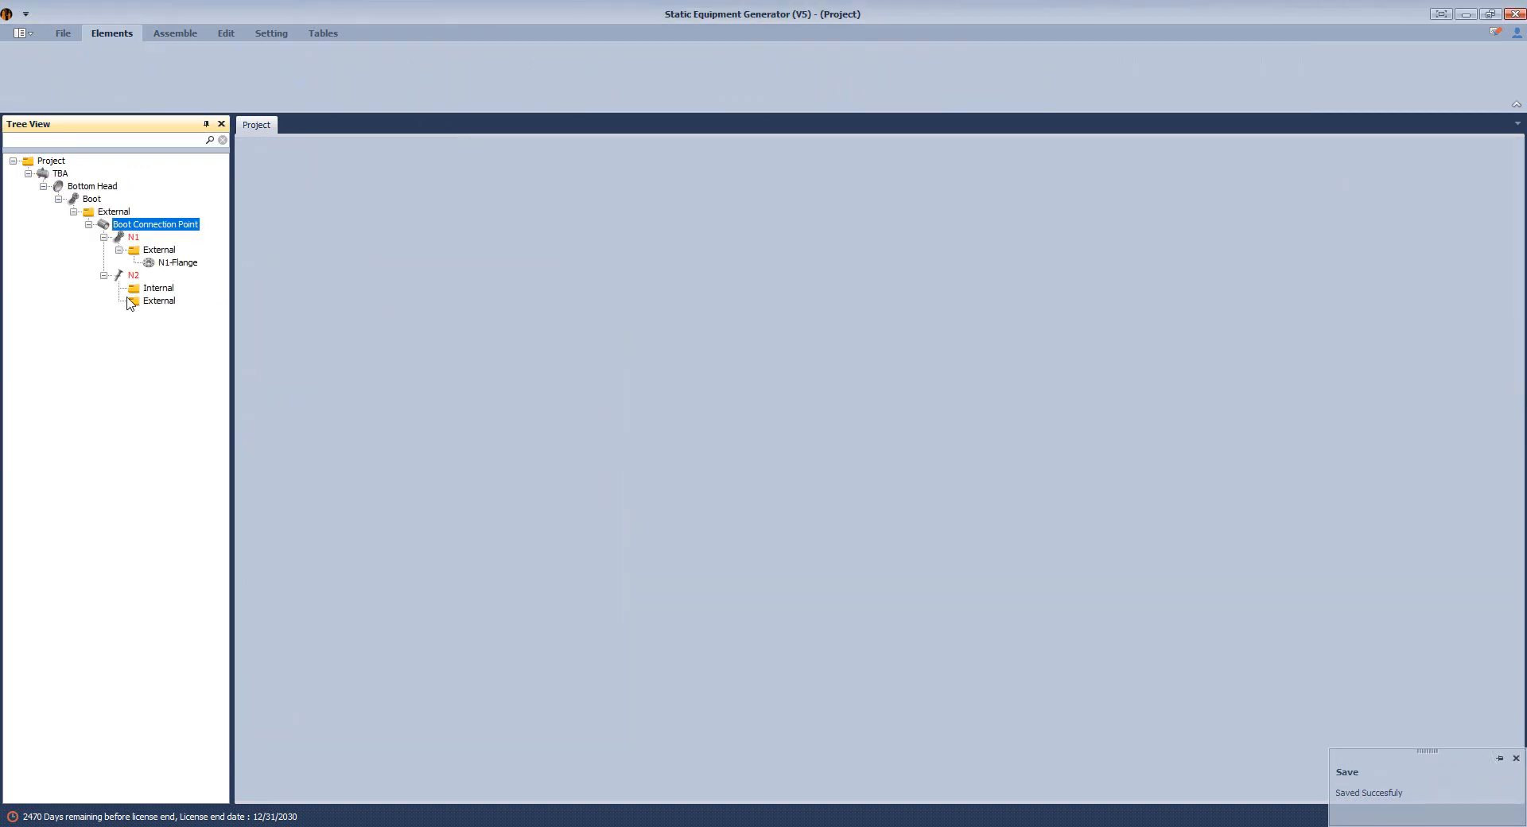
Set N2 to size 10, schedule 40, location -8 in and orientation 90, and save it.
left_click(132, 276)
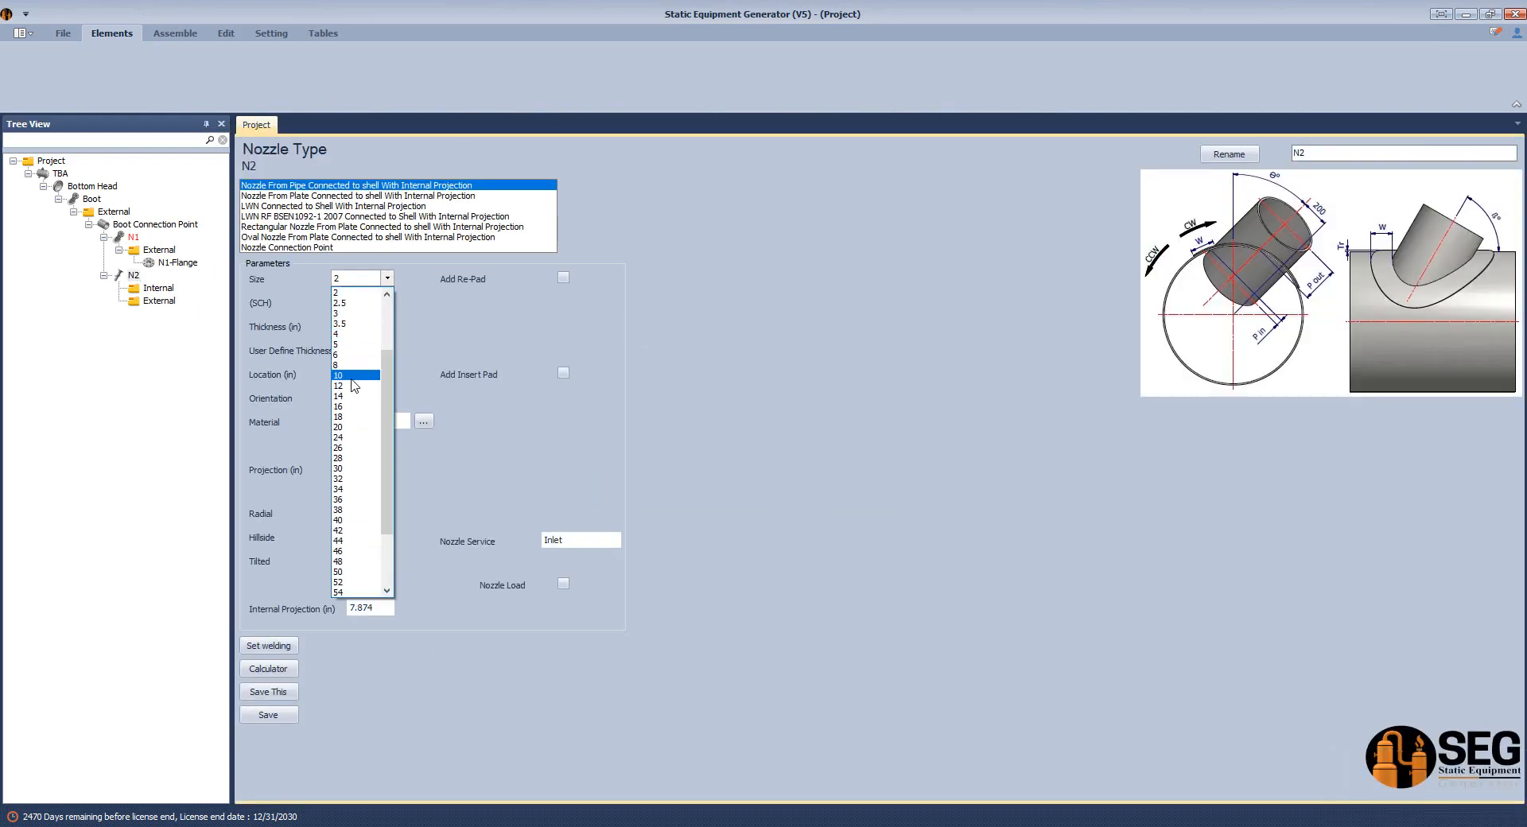
left_click(350, 376)
left_click(362, 302)
left_click(350, 399)
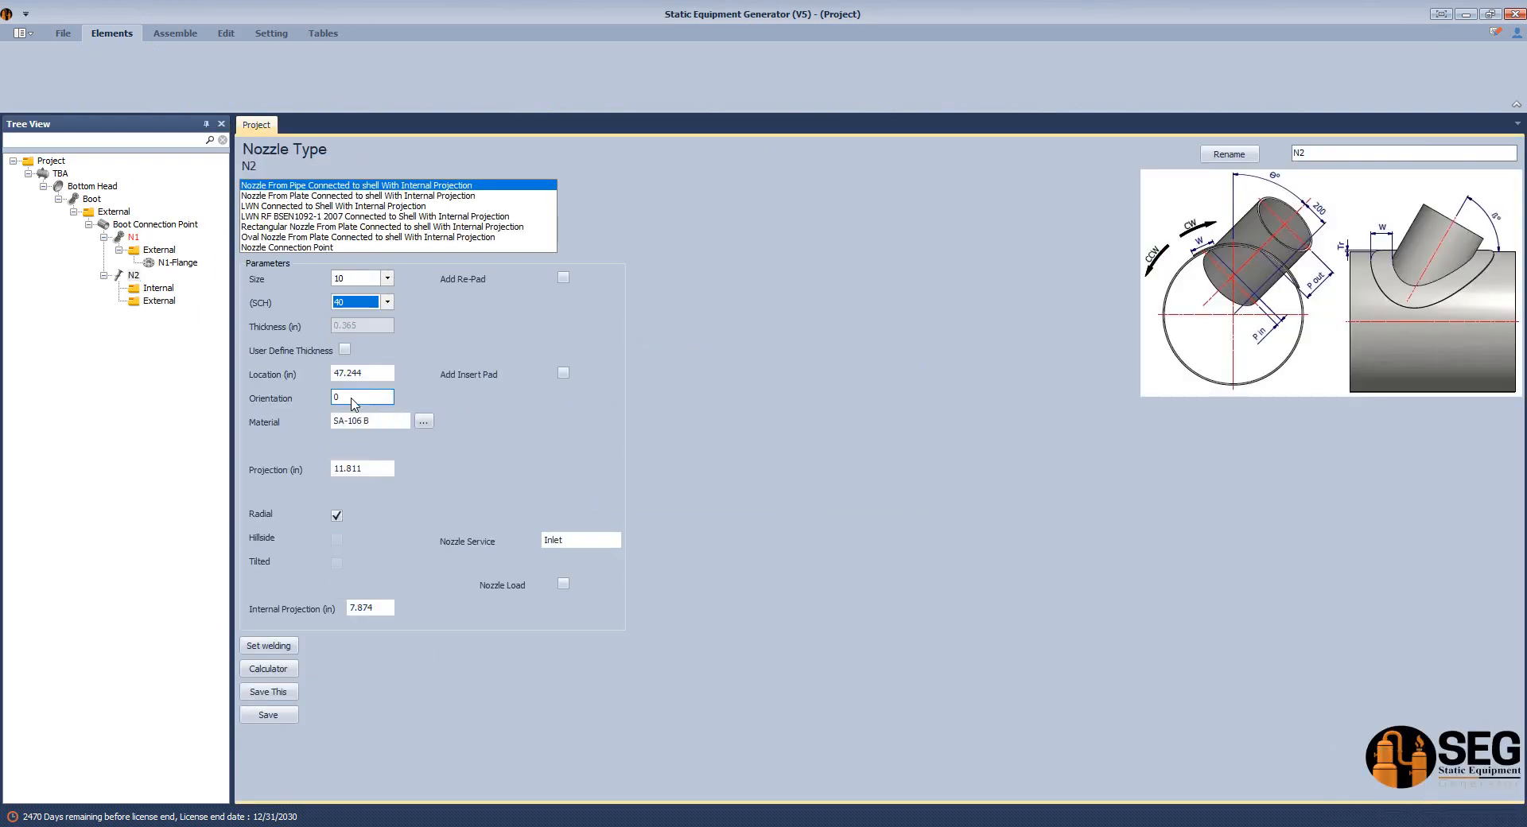
left_click(380, 373)
left_click(365, 400)
left_click(270, 716)
Add a flange named N2-Flange to the external side of N2.
left_click(159, 301)
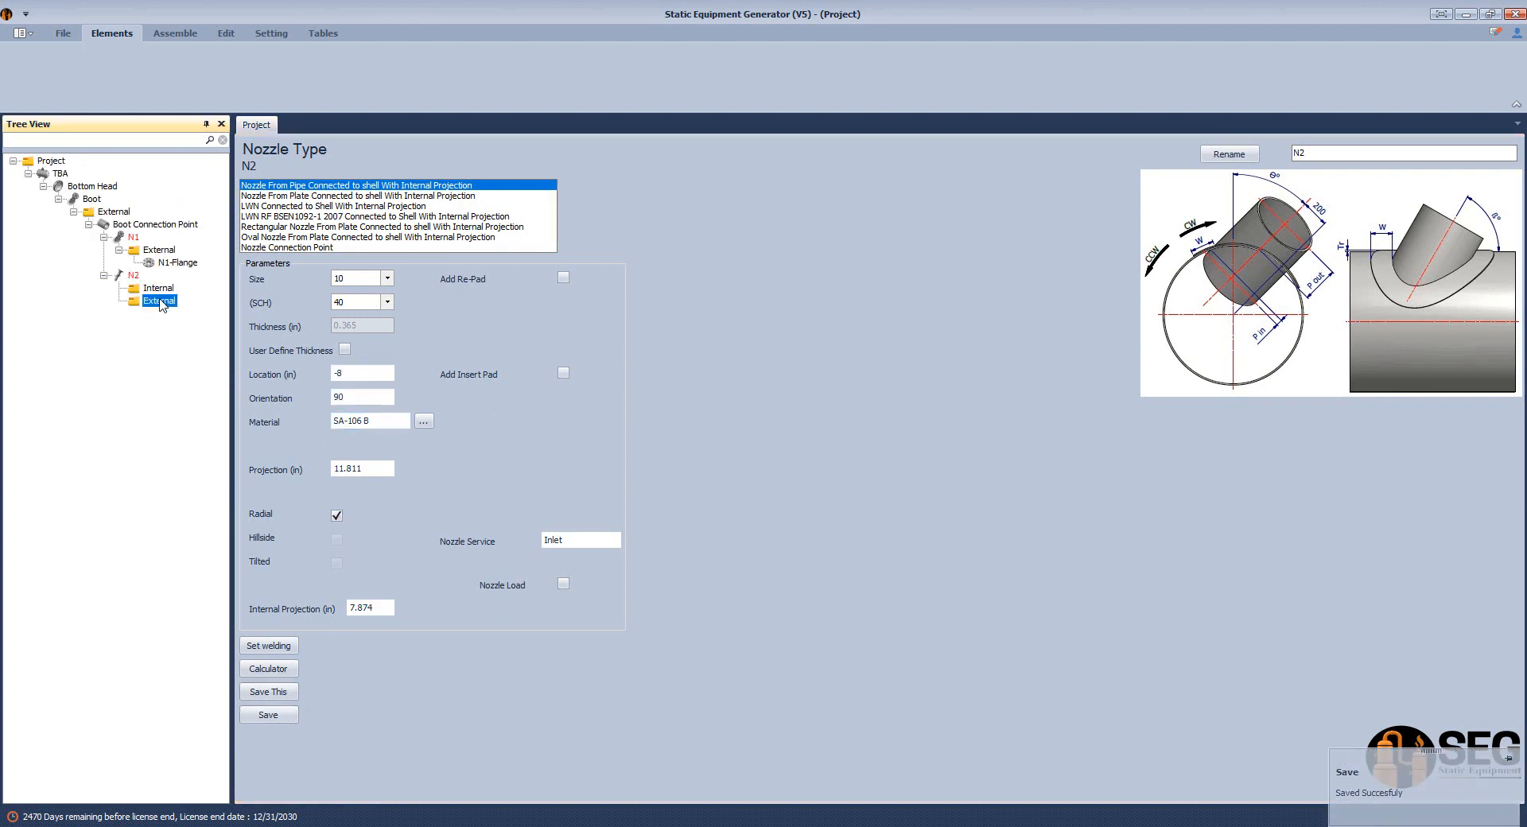
left_click(236, 61)
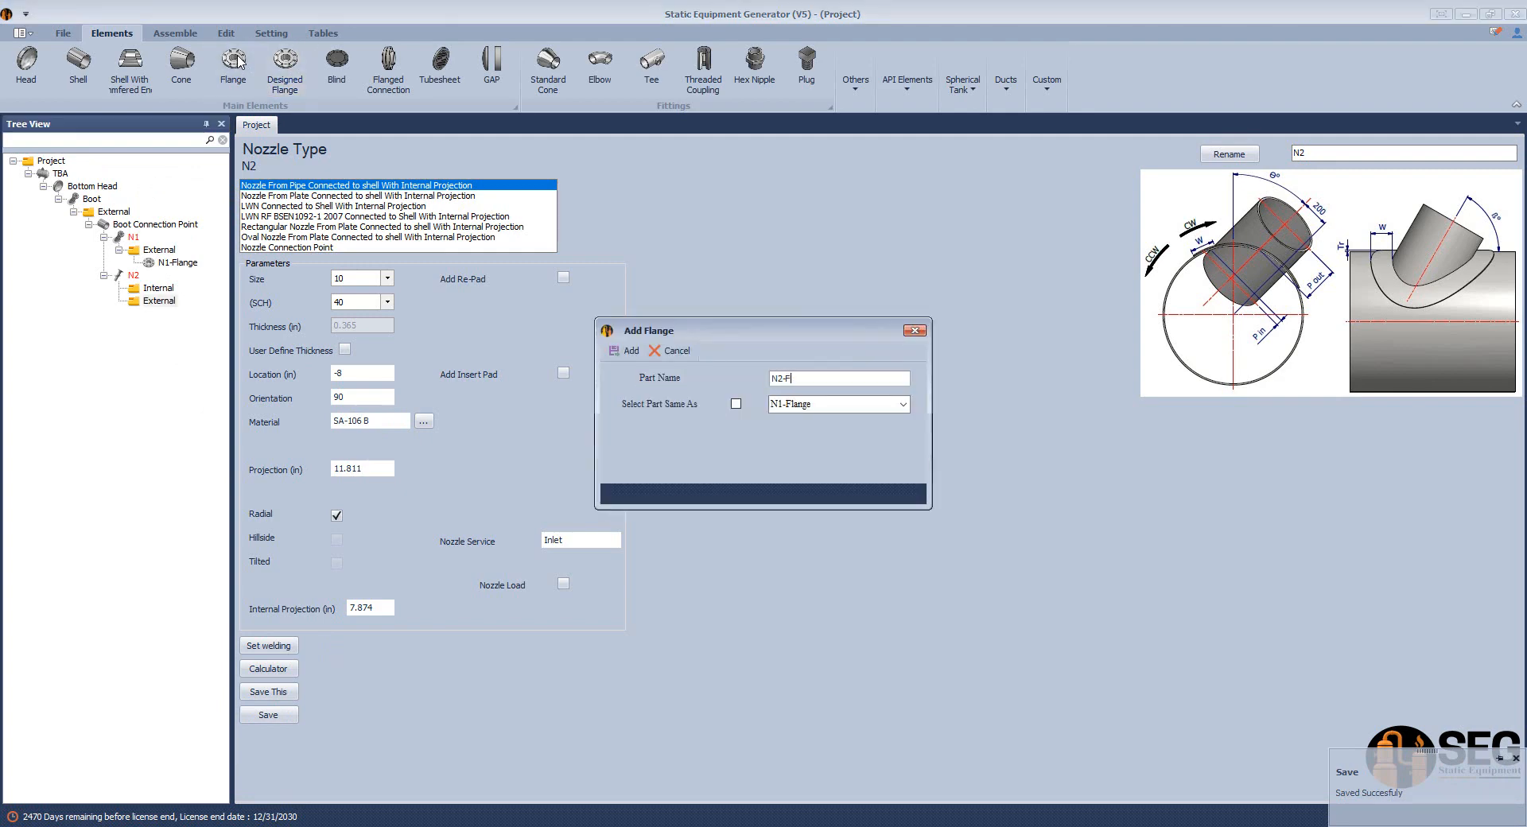
key("Return")
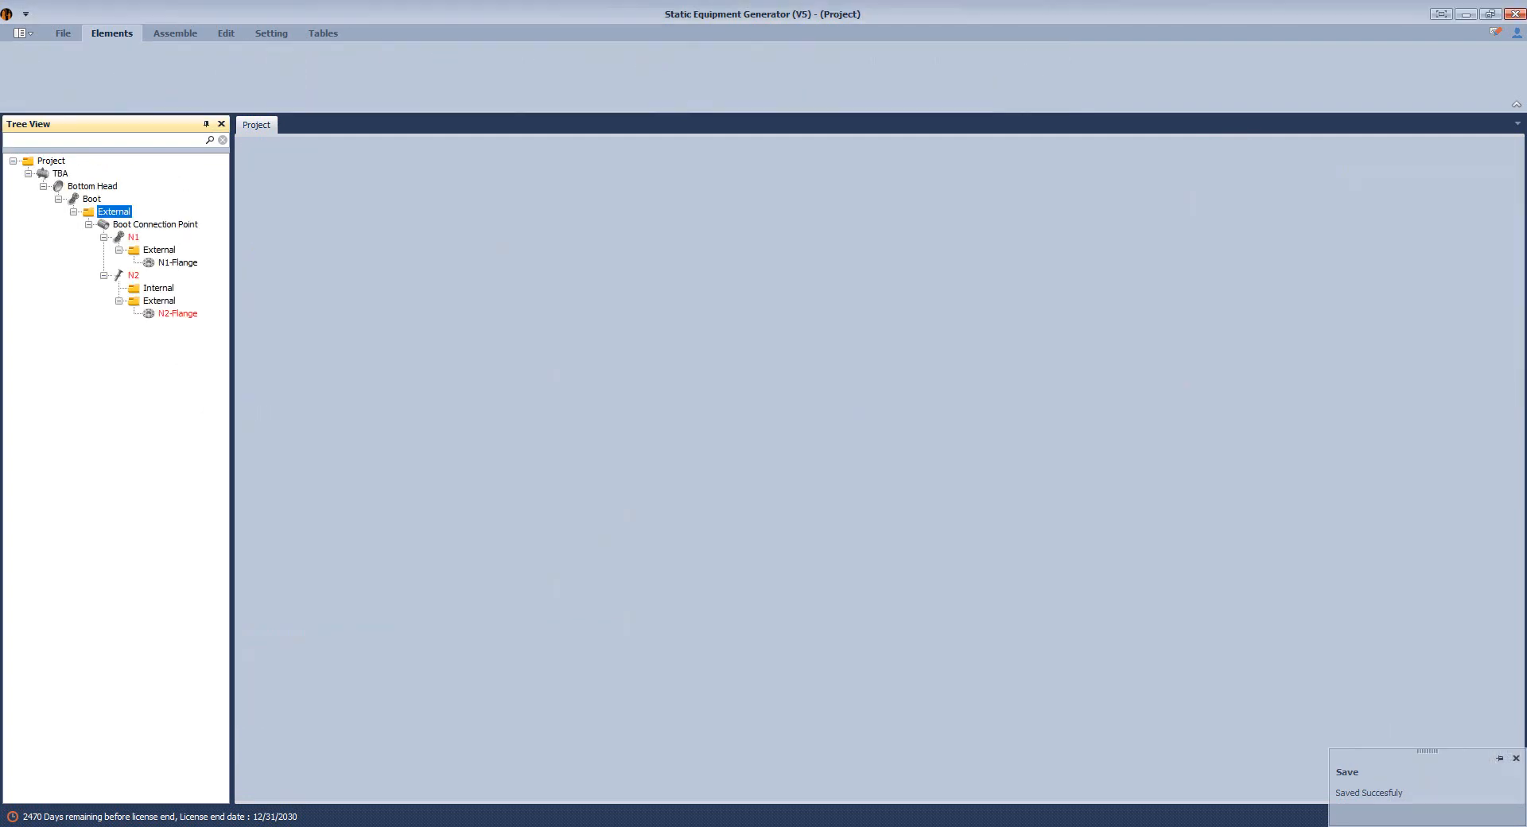
Define N2-Flange as the same part as N1-Flange and save it.
left_click(190, 314)
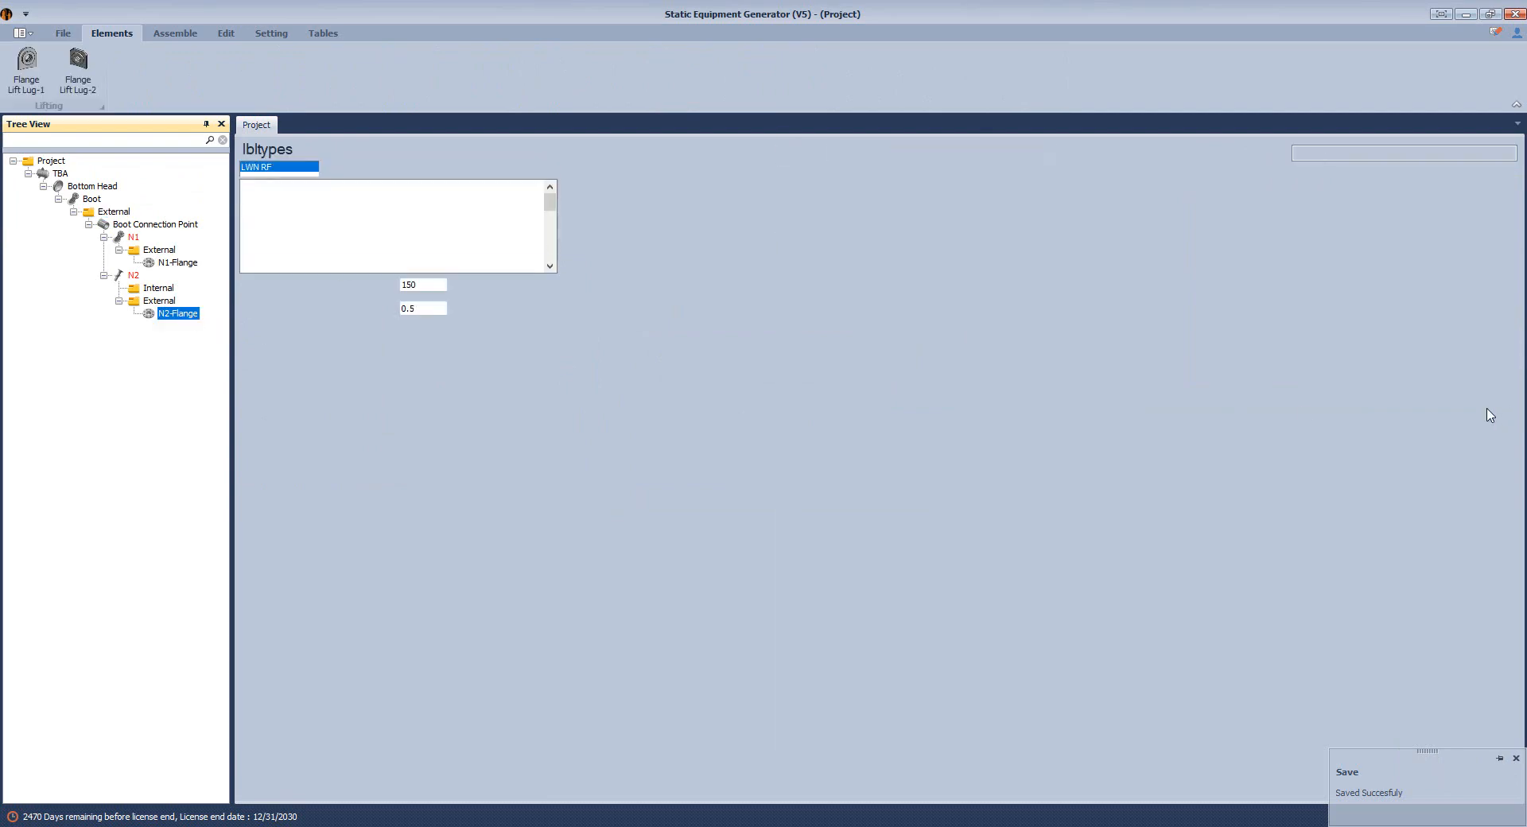
left_click(1381, 388)
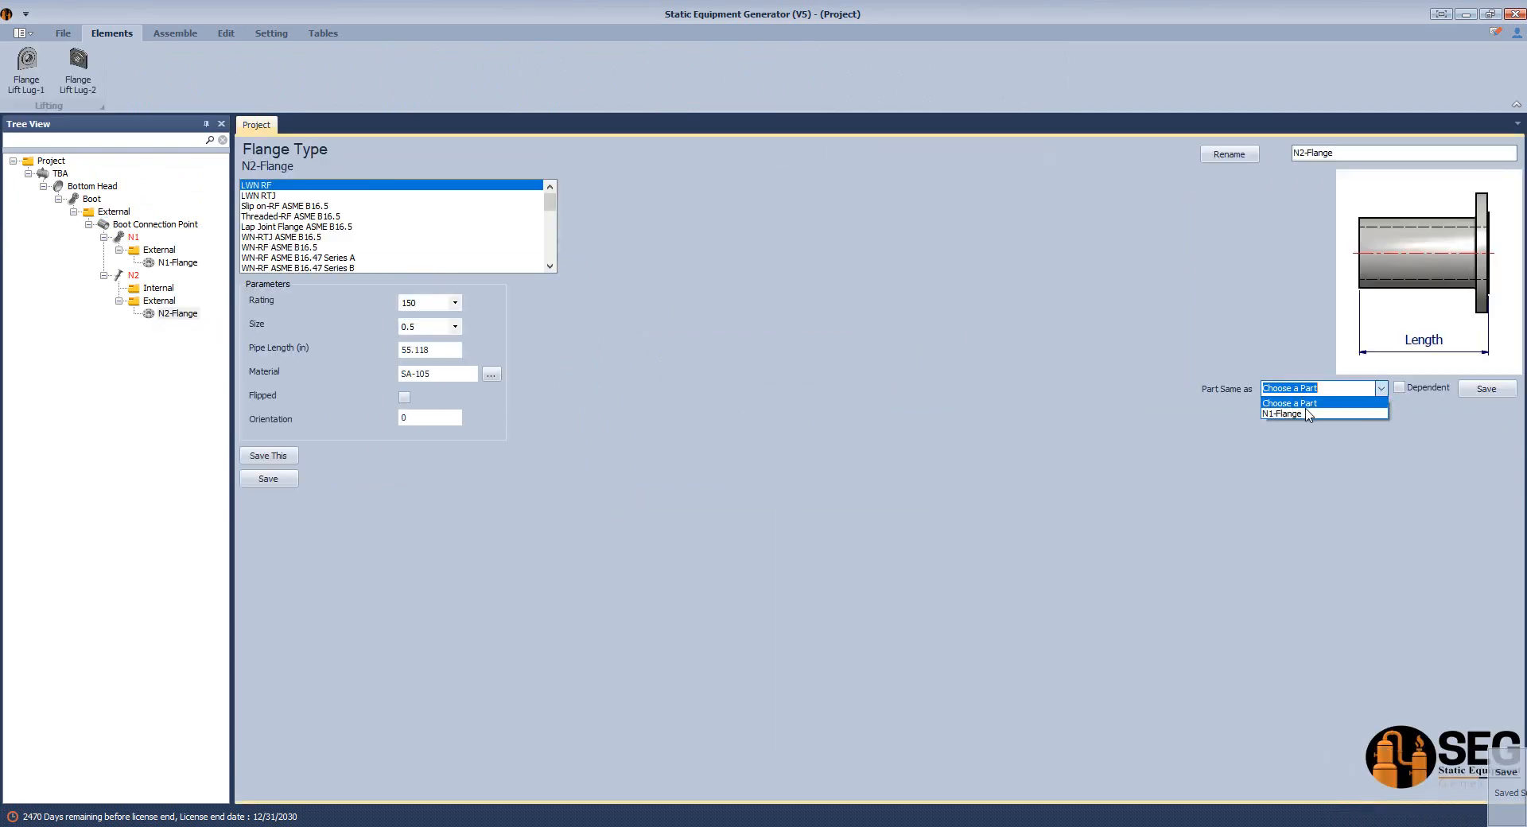
left_click(1311, 419)
left_click(1486, 389)
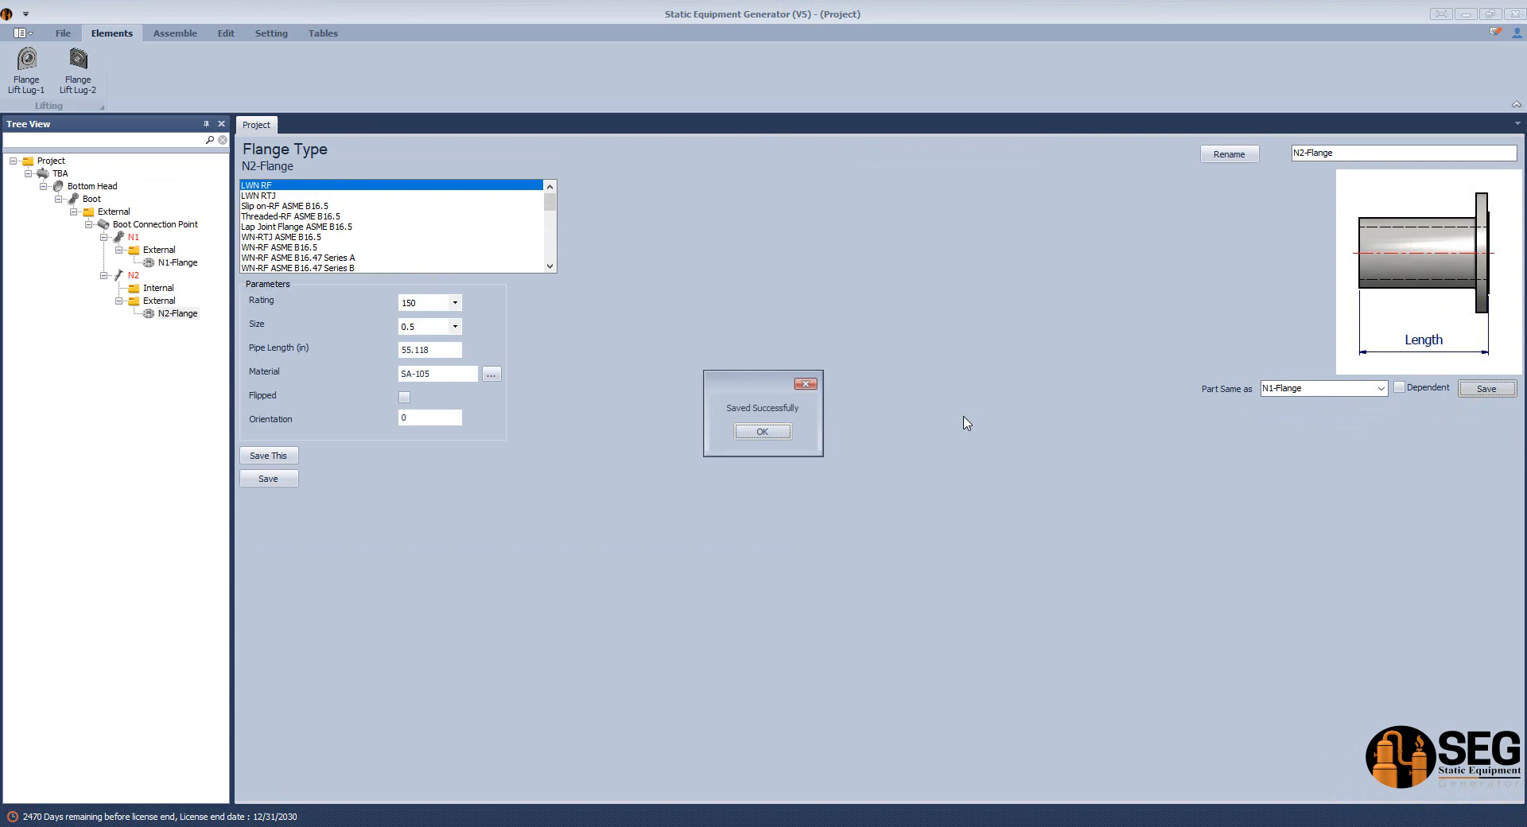
left_click(769, 433)
Add an elbow named N2-Elbow to the internal side of N2.
left_click(156, 289)
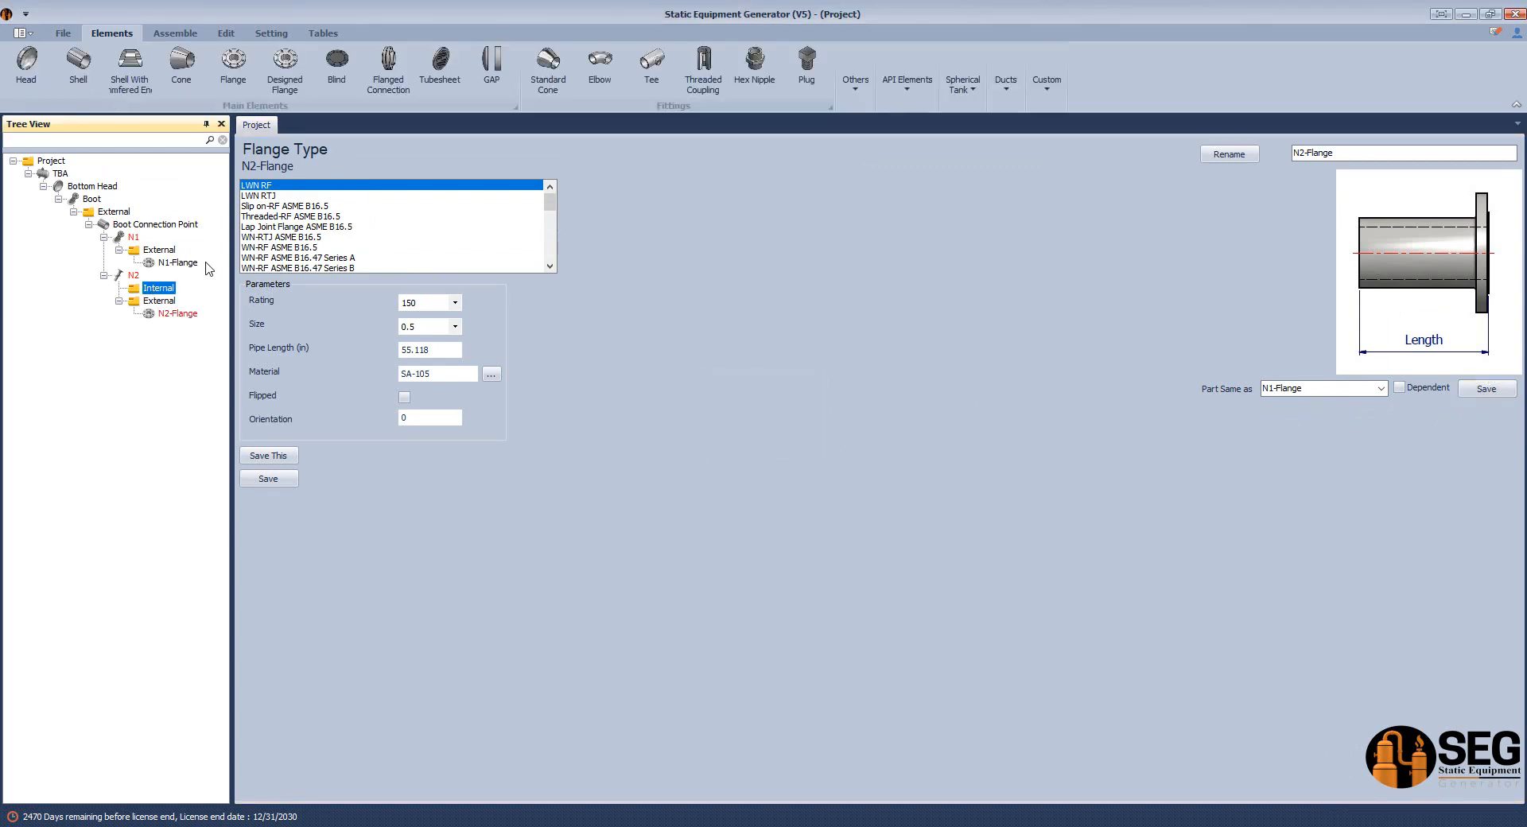
left_click(601, 71)
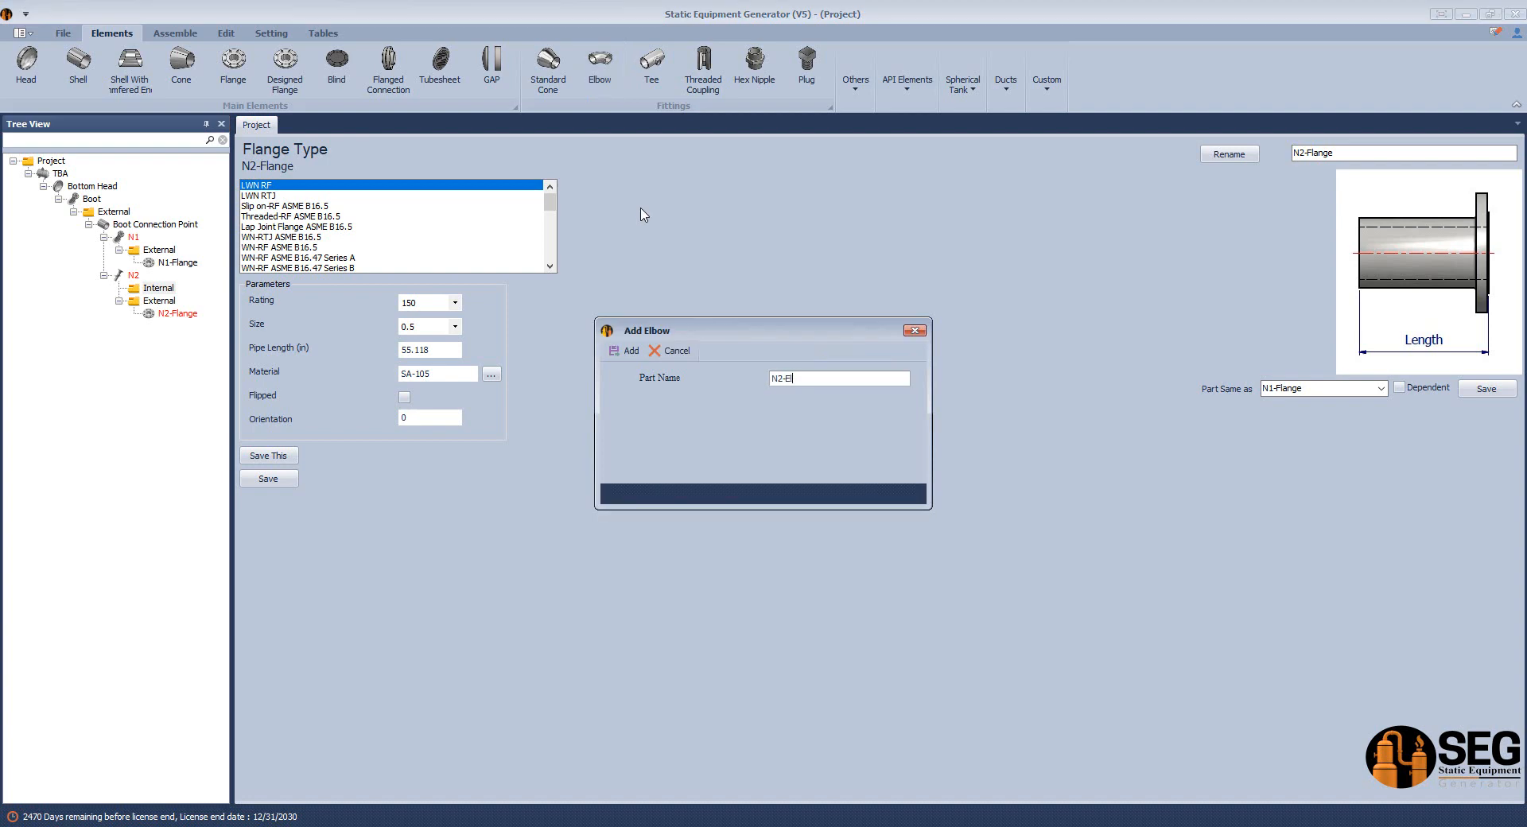
left_click(627, 351)
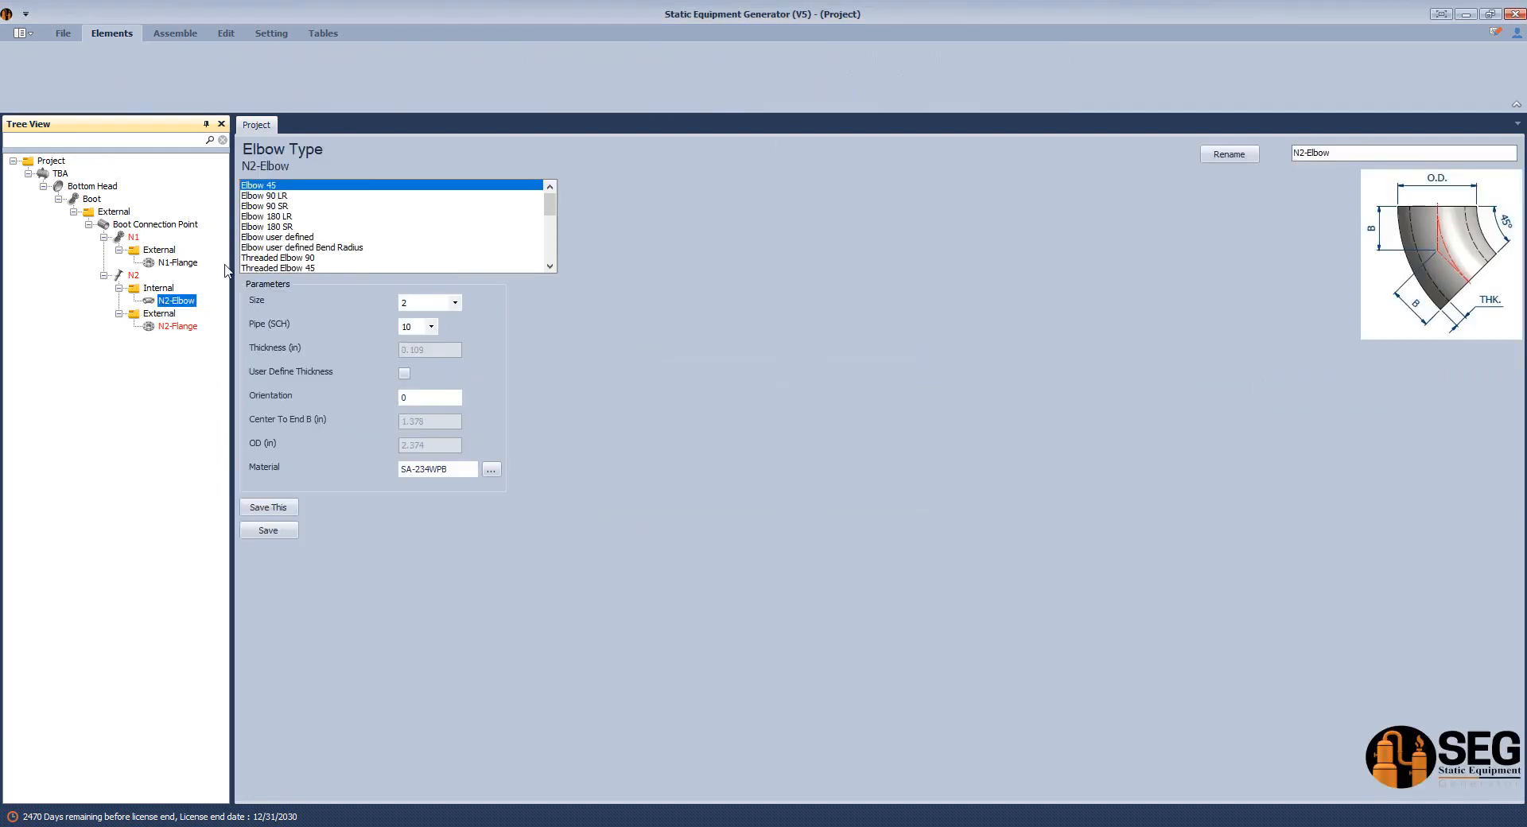
Define N2-Elbow as Elbow 90 LR with size 10 and schedule 40, and save it.
left_click(291, 197)
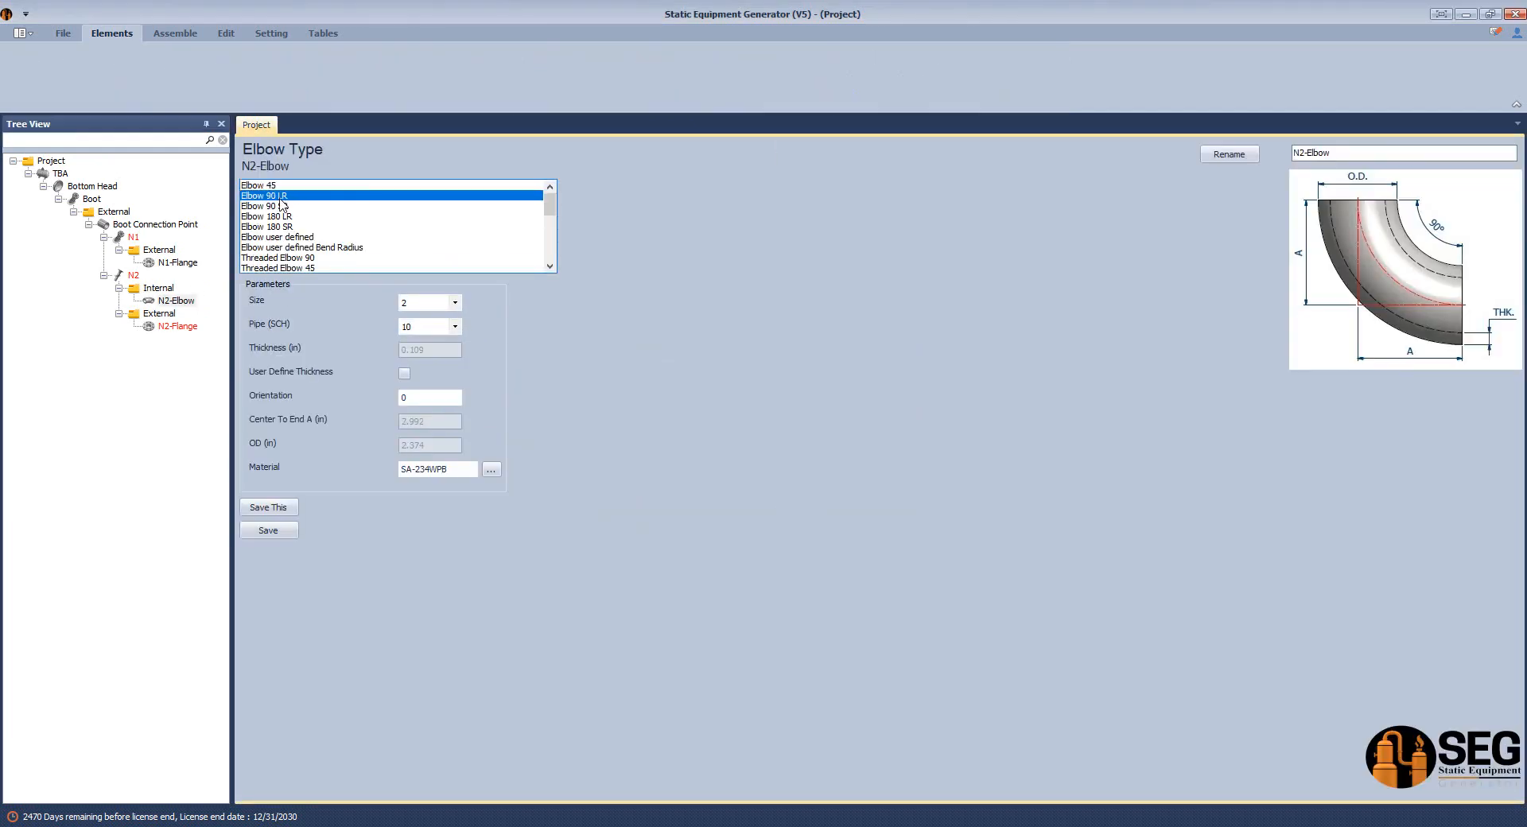
left_click(445, 303)
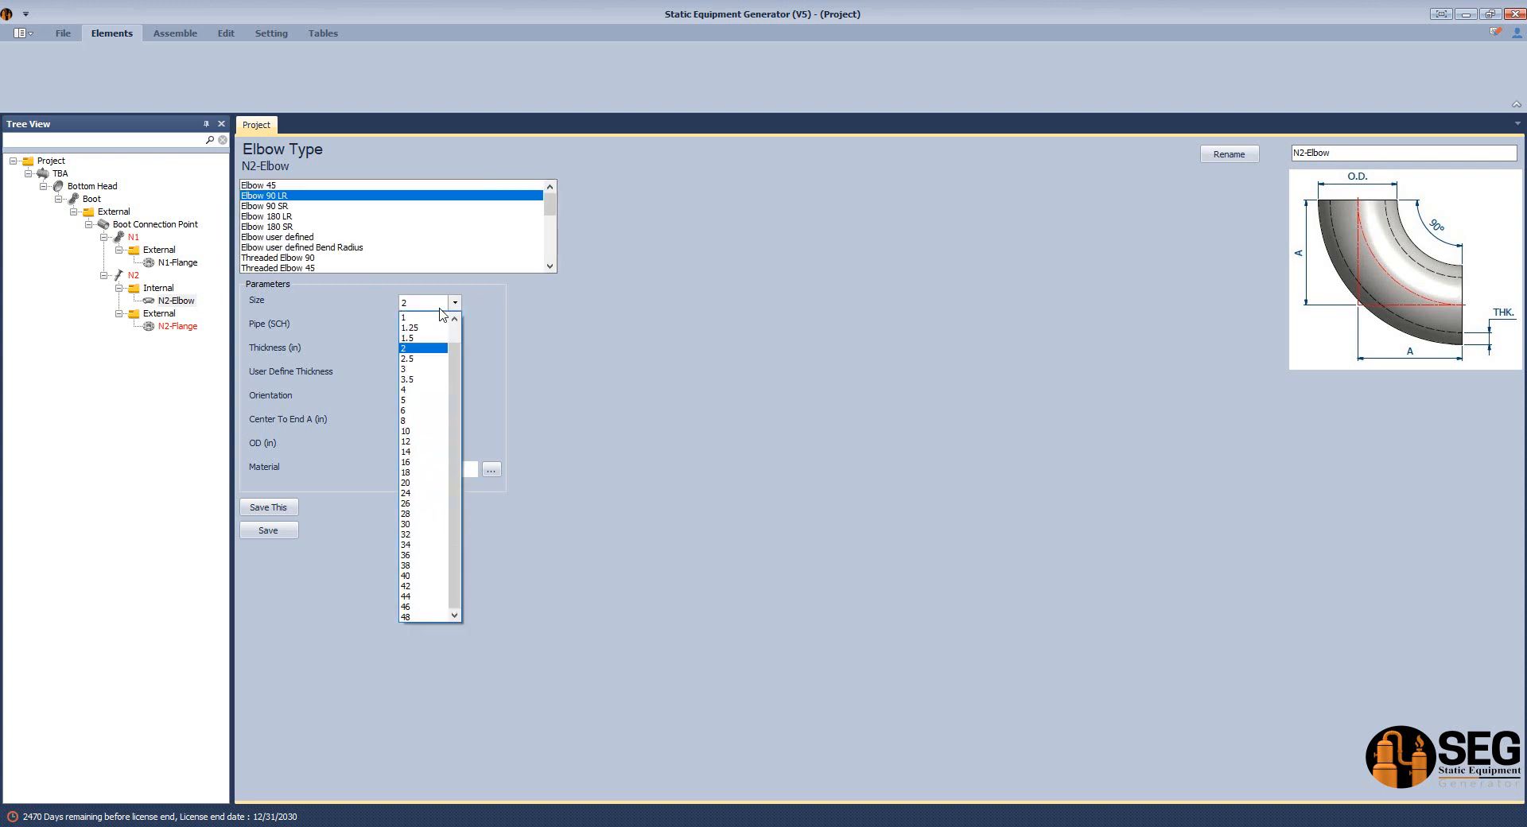
left_click(430, 377)
left_click(455, 326)
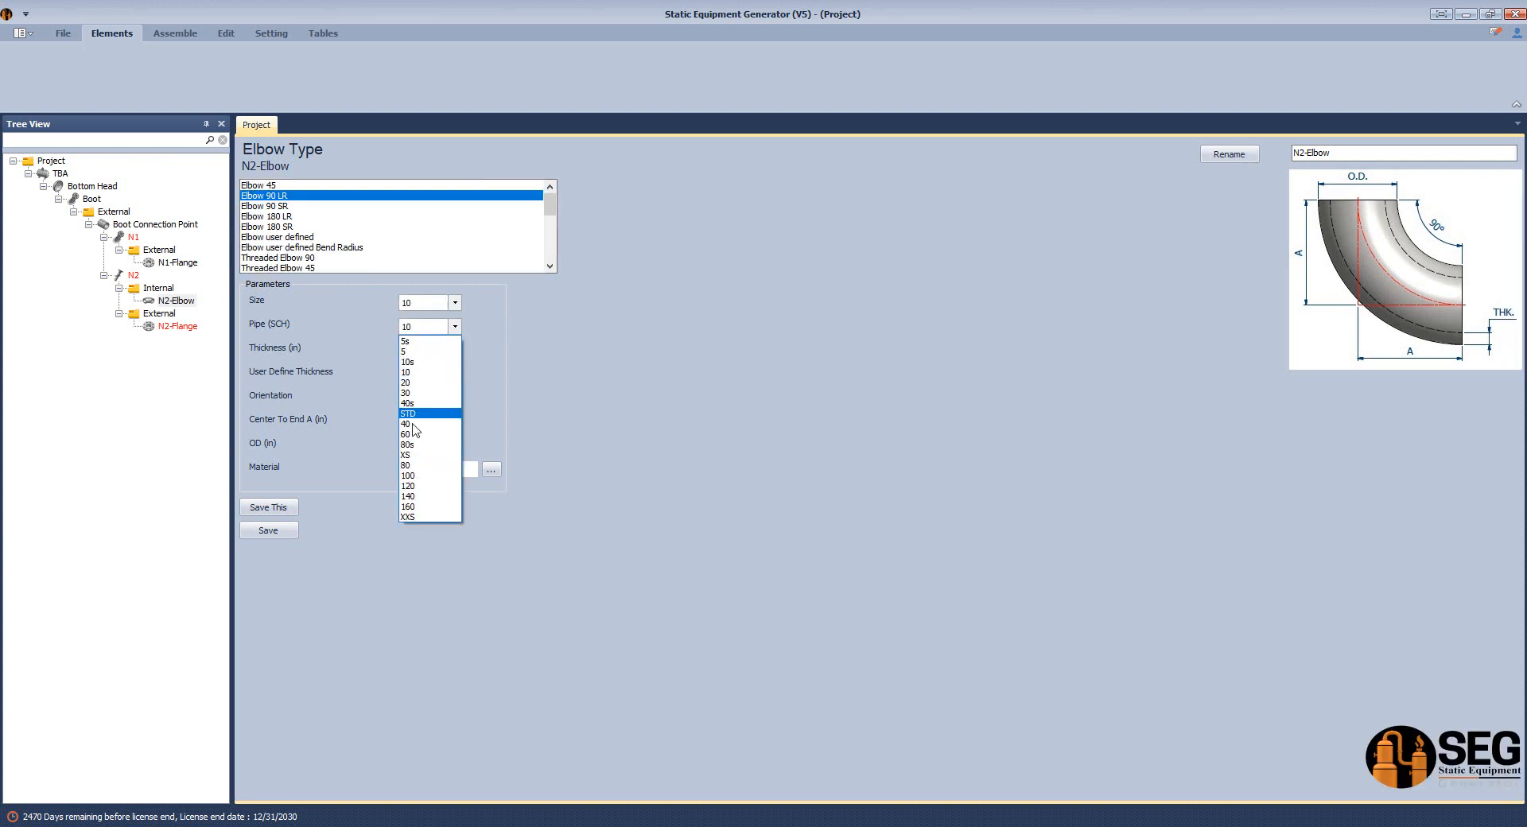
left_click(448, 410)
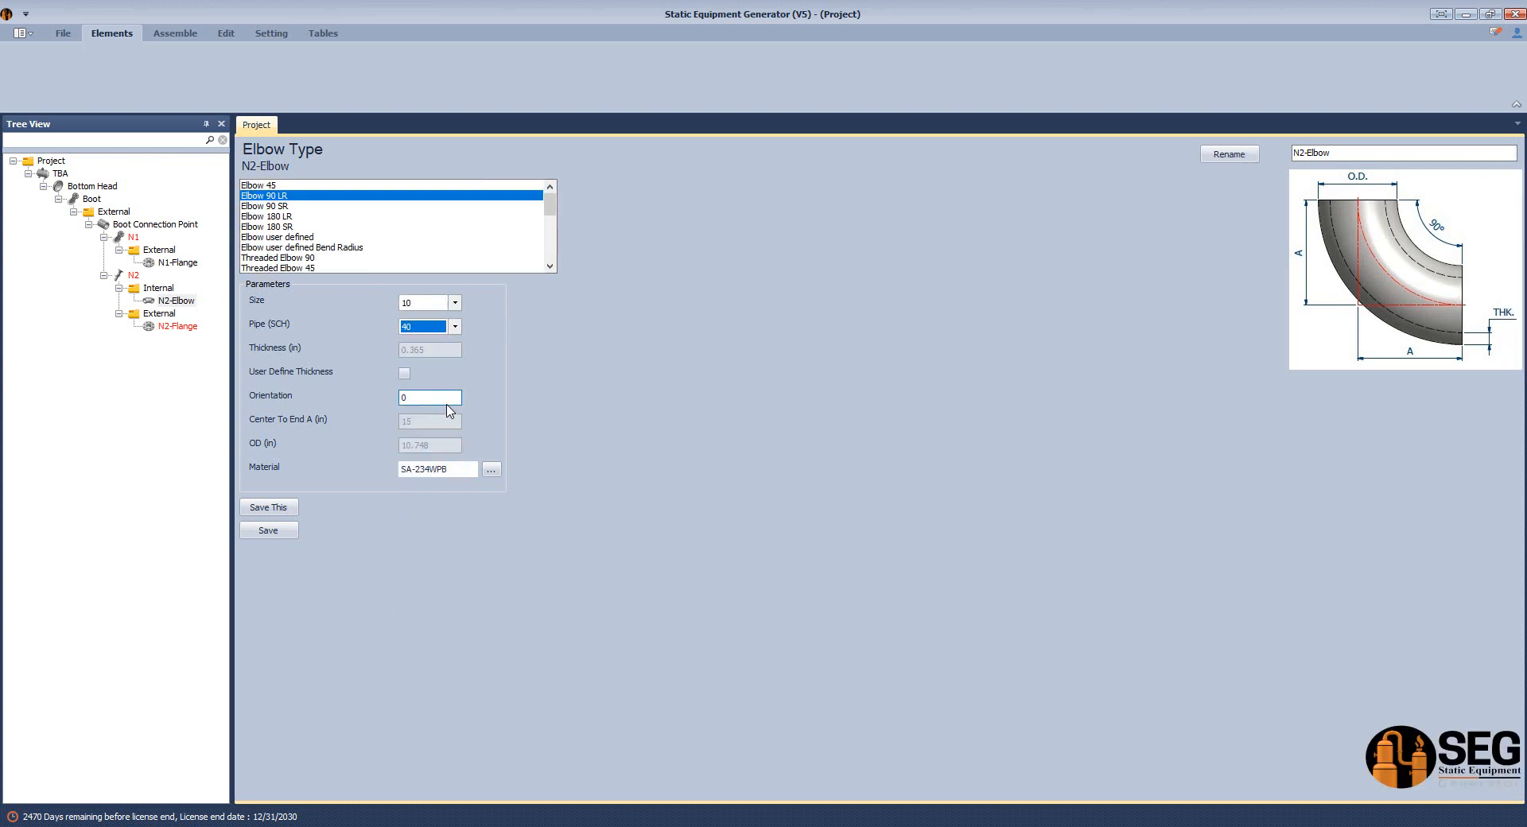
left_click(270, 531)
Calculate N2's projection with the nozzle calculator using 31 in from the V.C.L., and save the result.
left_click(135, 276)
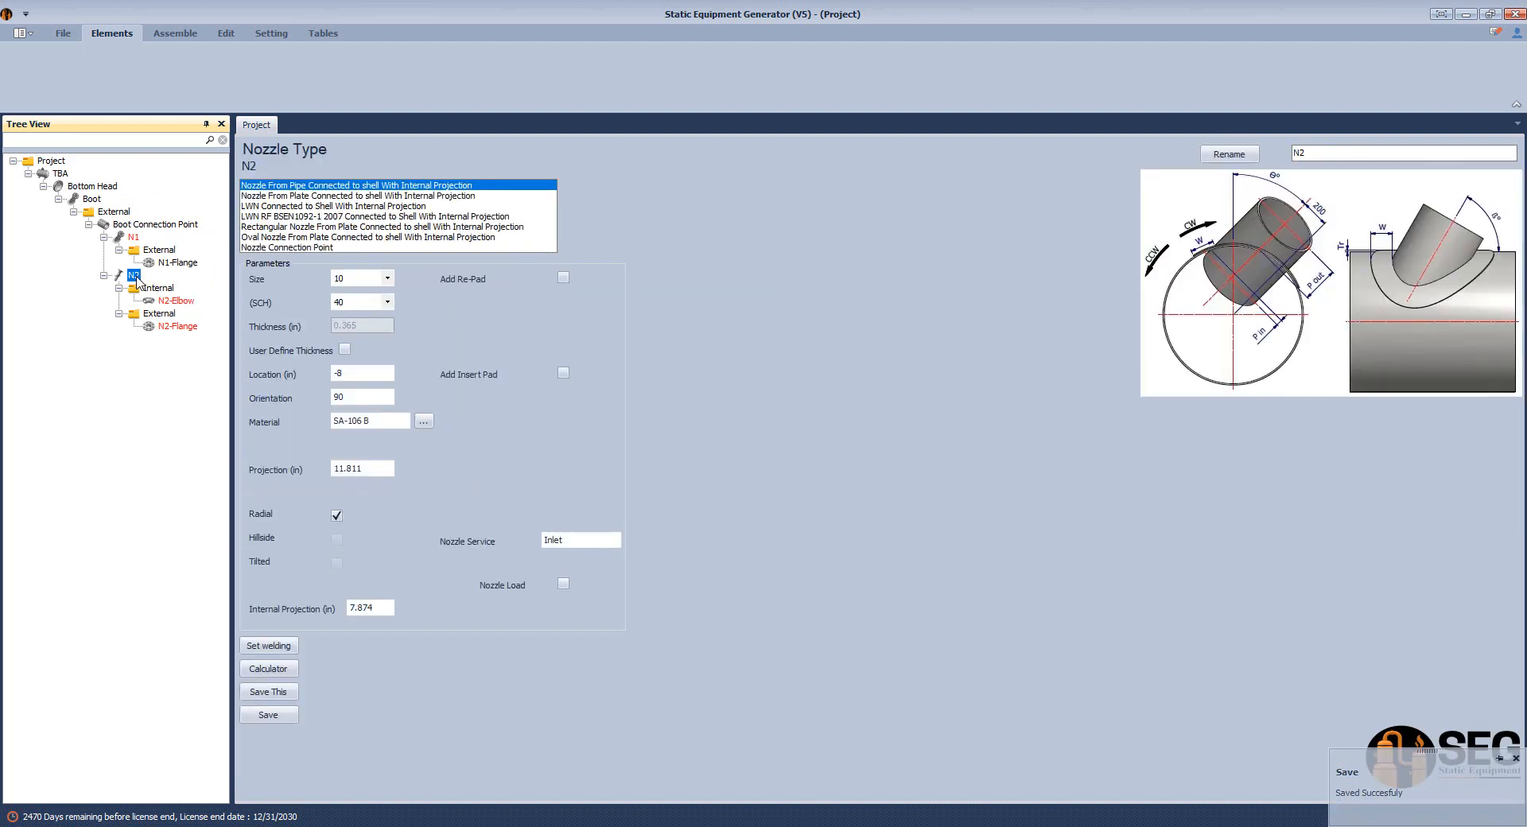
left_click(271, 669)
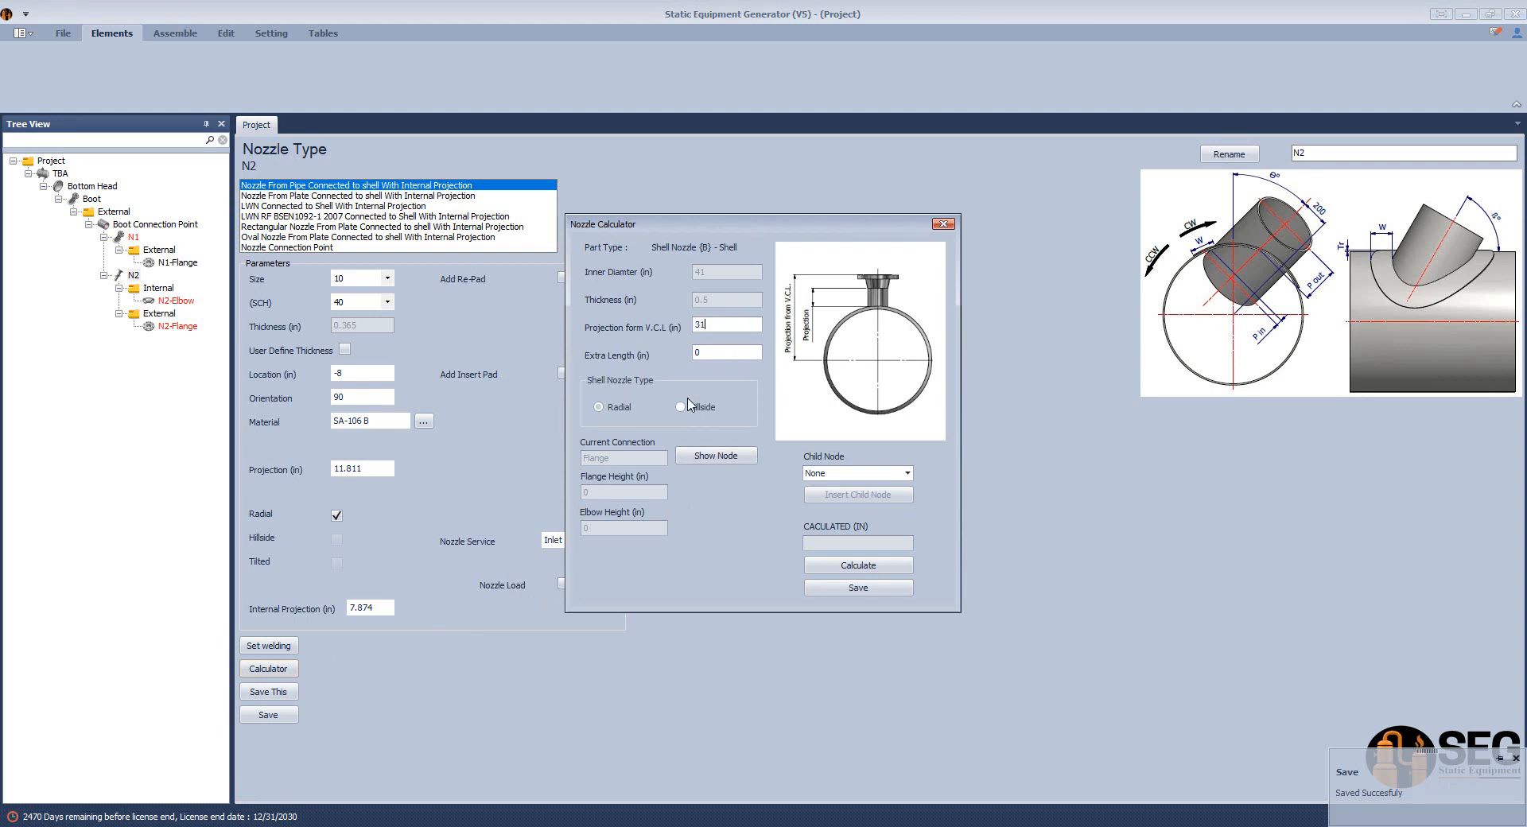
left_click(858, 565)
left_click(849, 589)
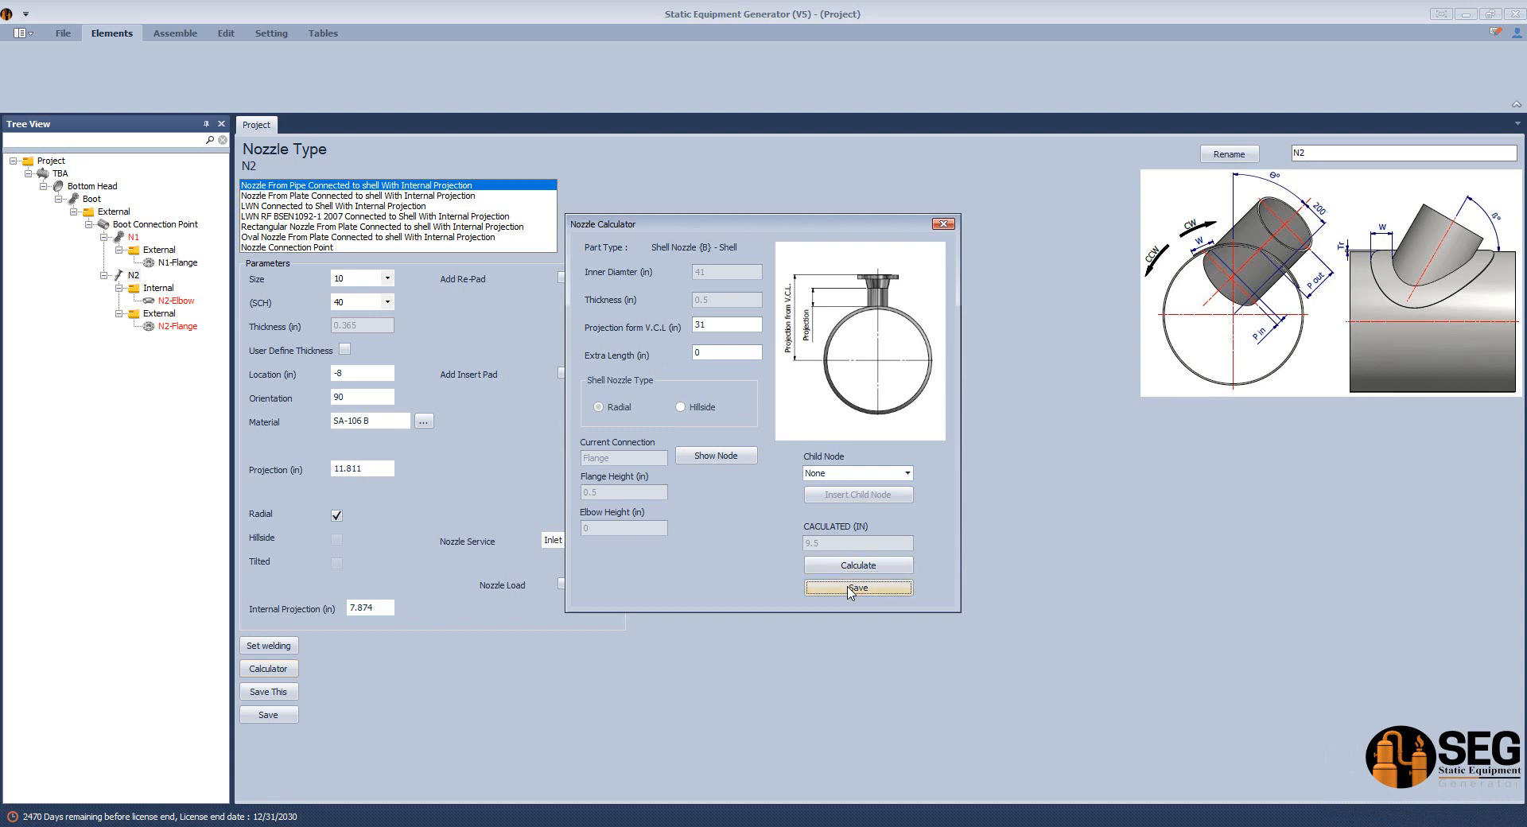
Generate the updated vessel head assembly in Inventor.
left_click(175, 32)
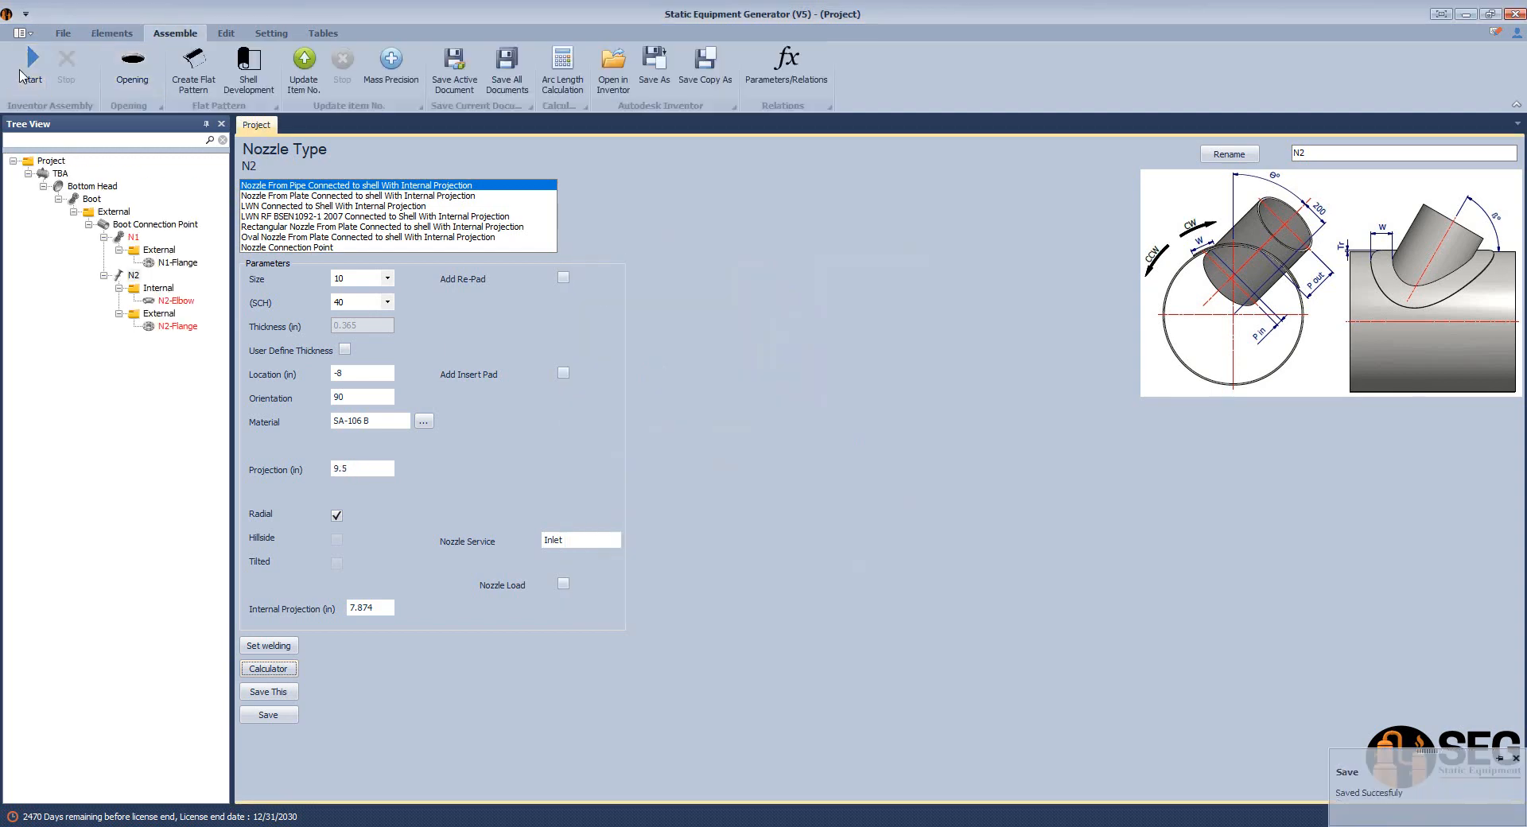
left_click(24, 70)
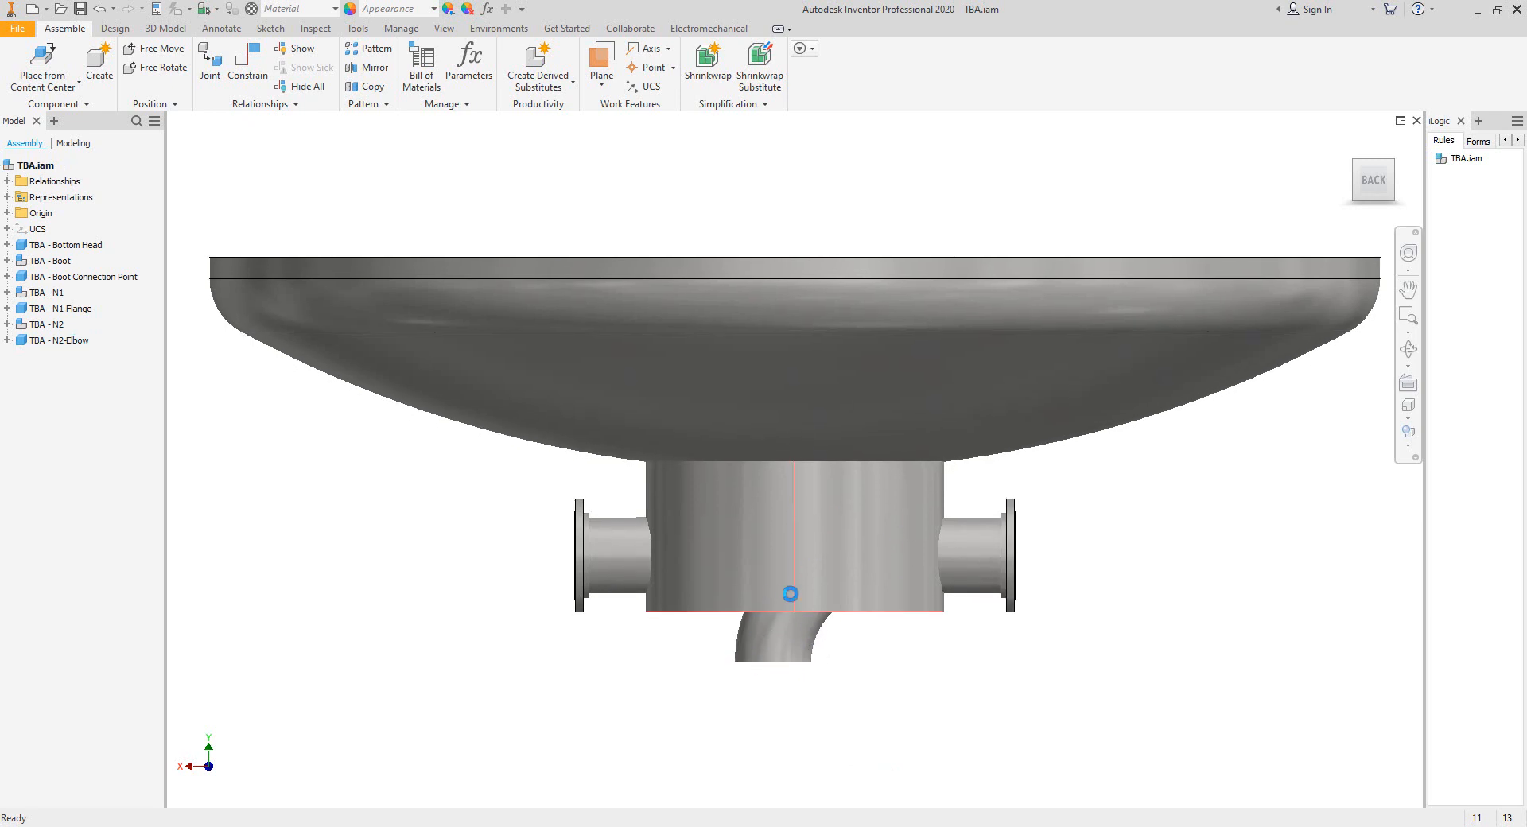
Switch to Static Equipment Generator, set N2-Elbow's orientation to 180 and save it.
mouse_move(1081, 823)
left_click(1102, 763)
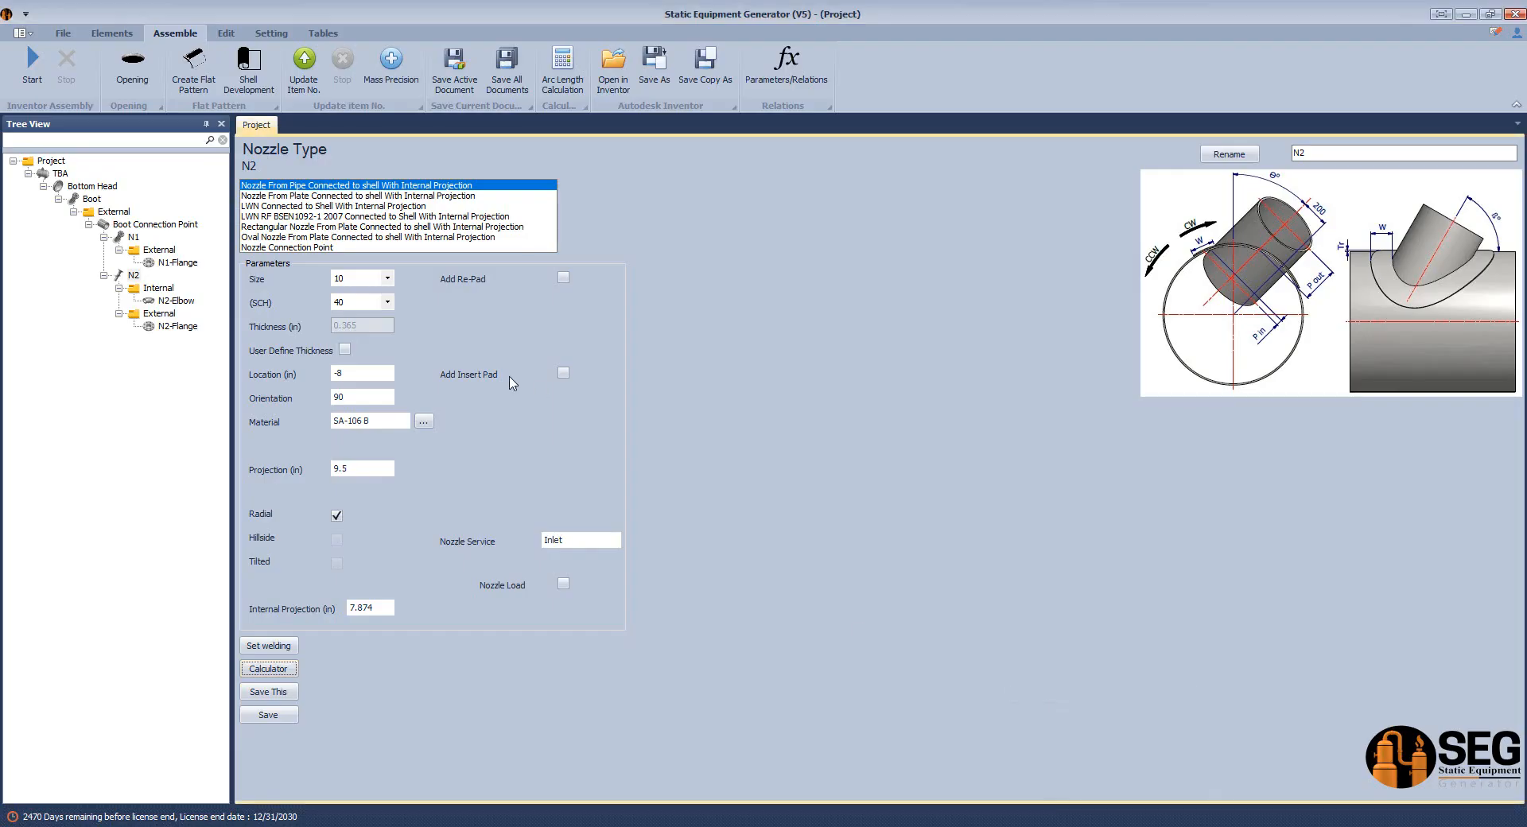
left_click(151, 303)
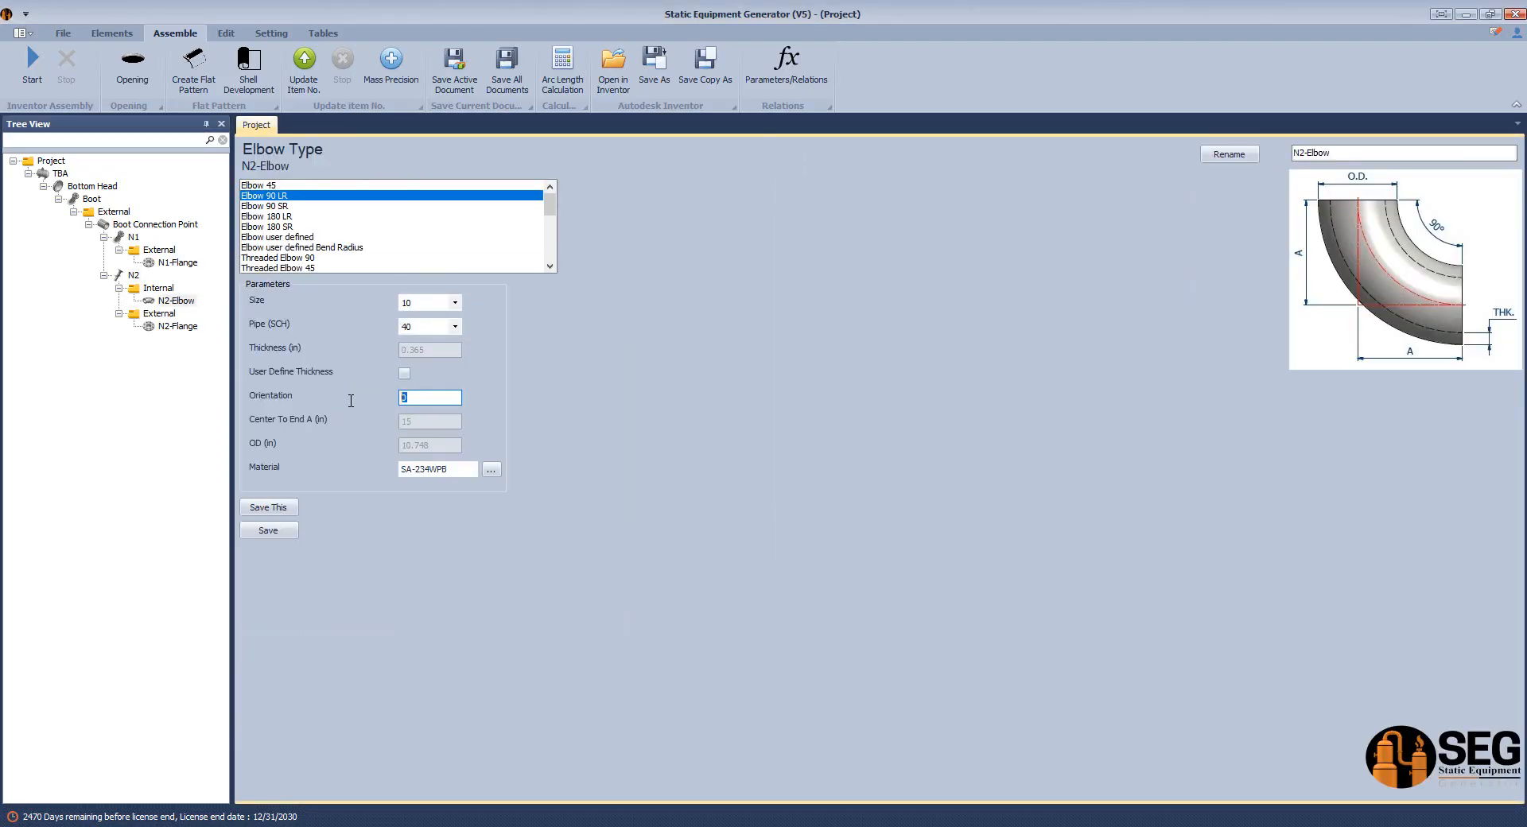
left_click(268, 531)
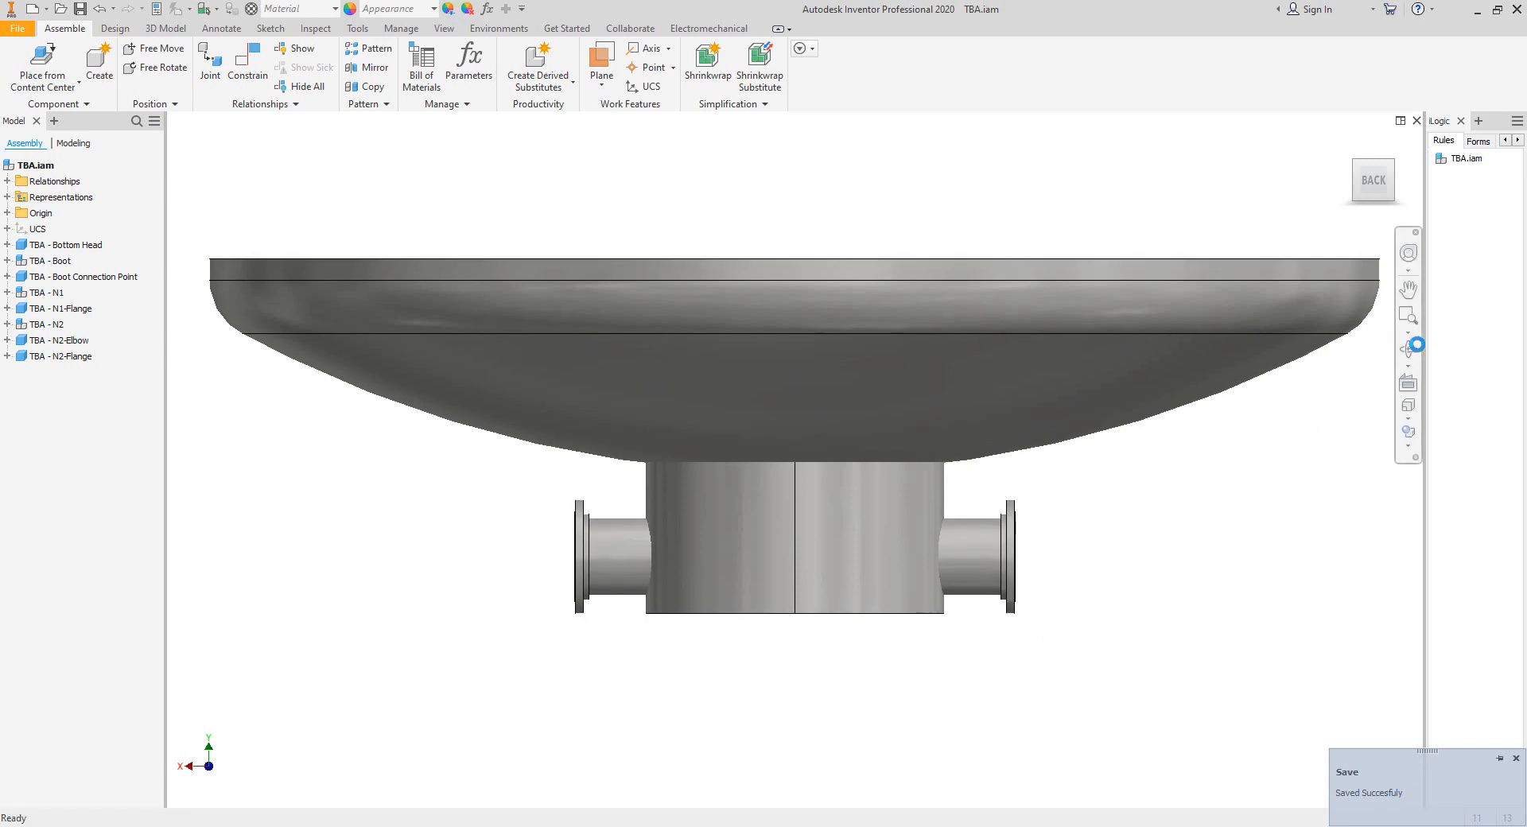
Orbit the assembly in Inventor to inspect the head, boot and both flanged nozzles.
left_click(1408, 350)
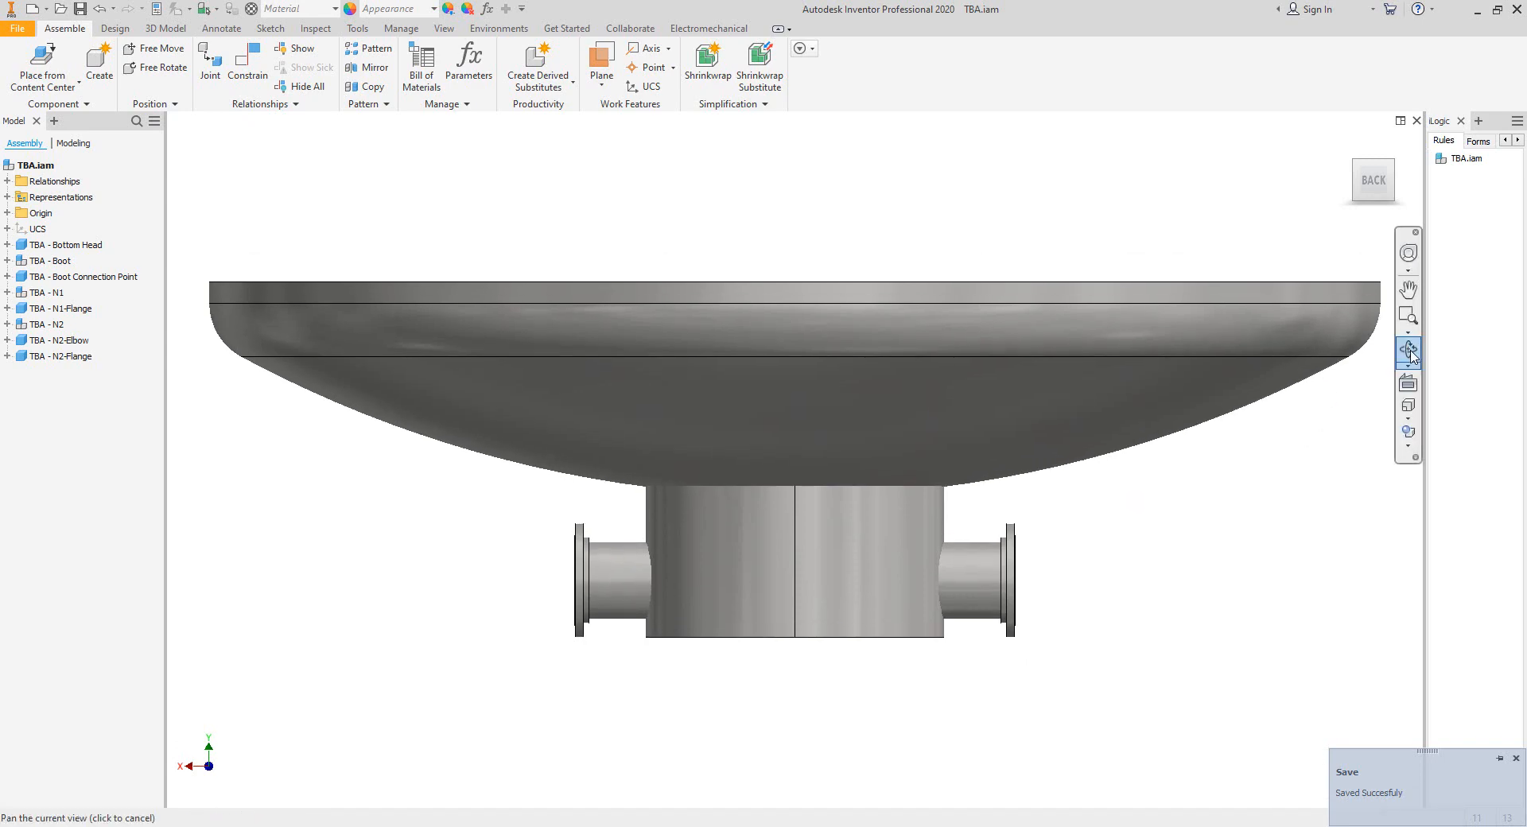
left_click_drag(843, 676, 817, 473)
right_click(859, 459)
left_click(883, 468)
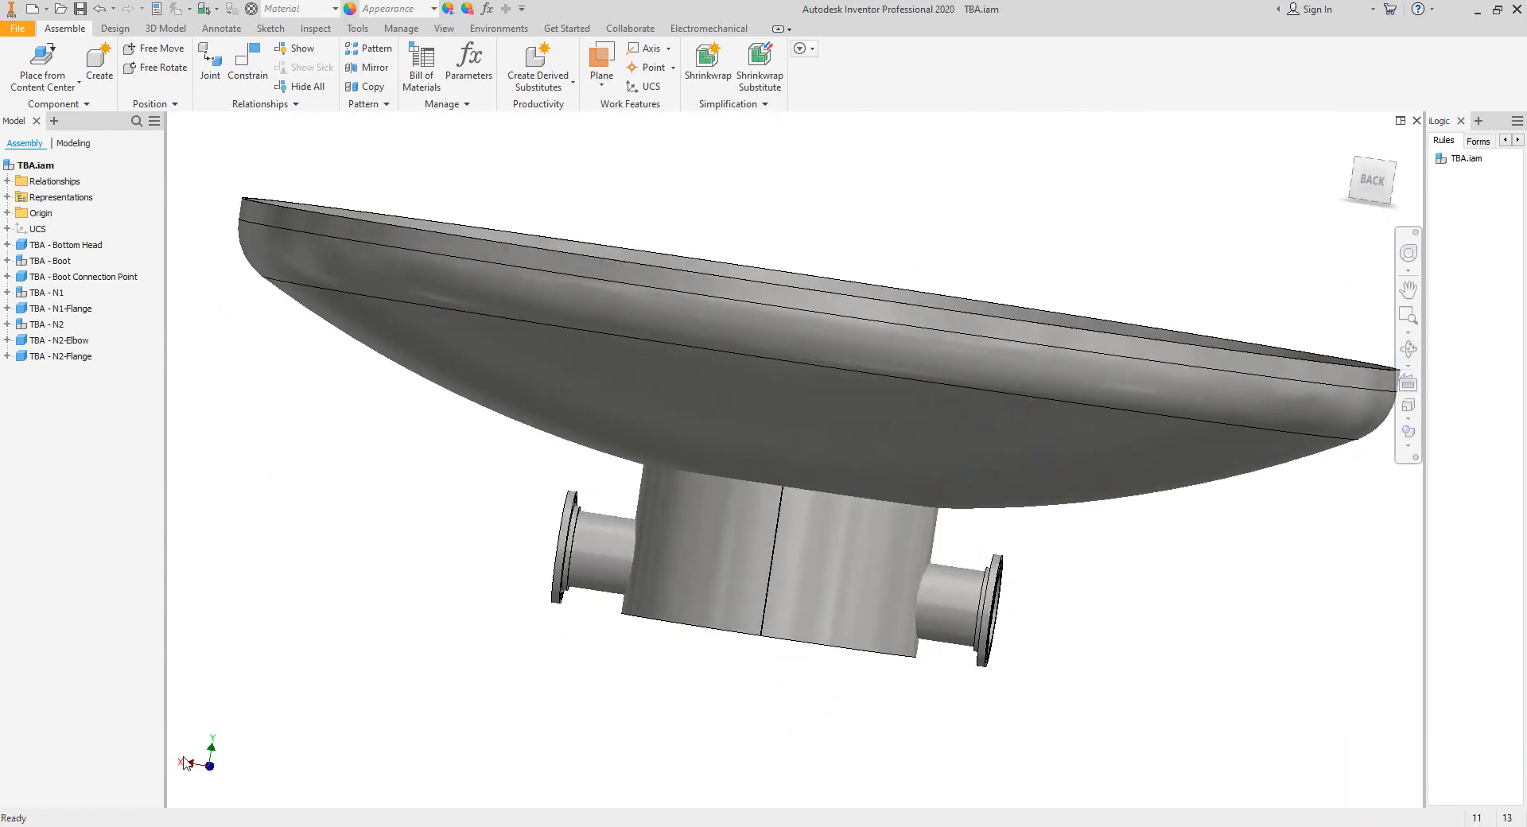
left_click_drag(165, 744, 161, 742)
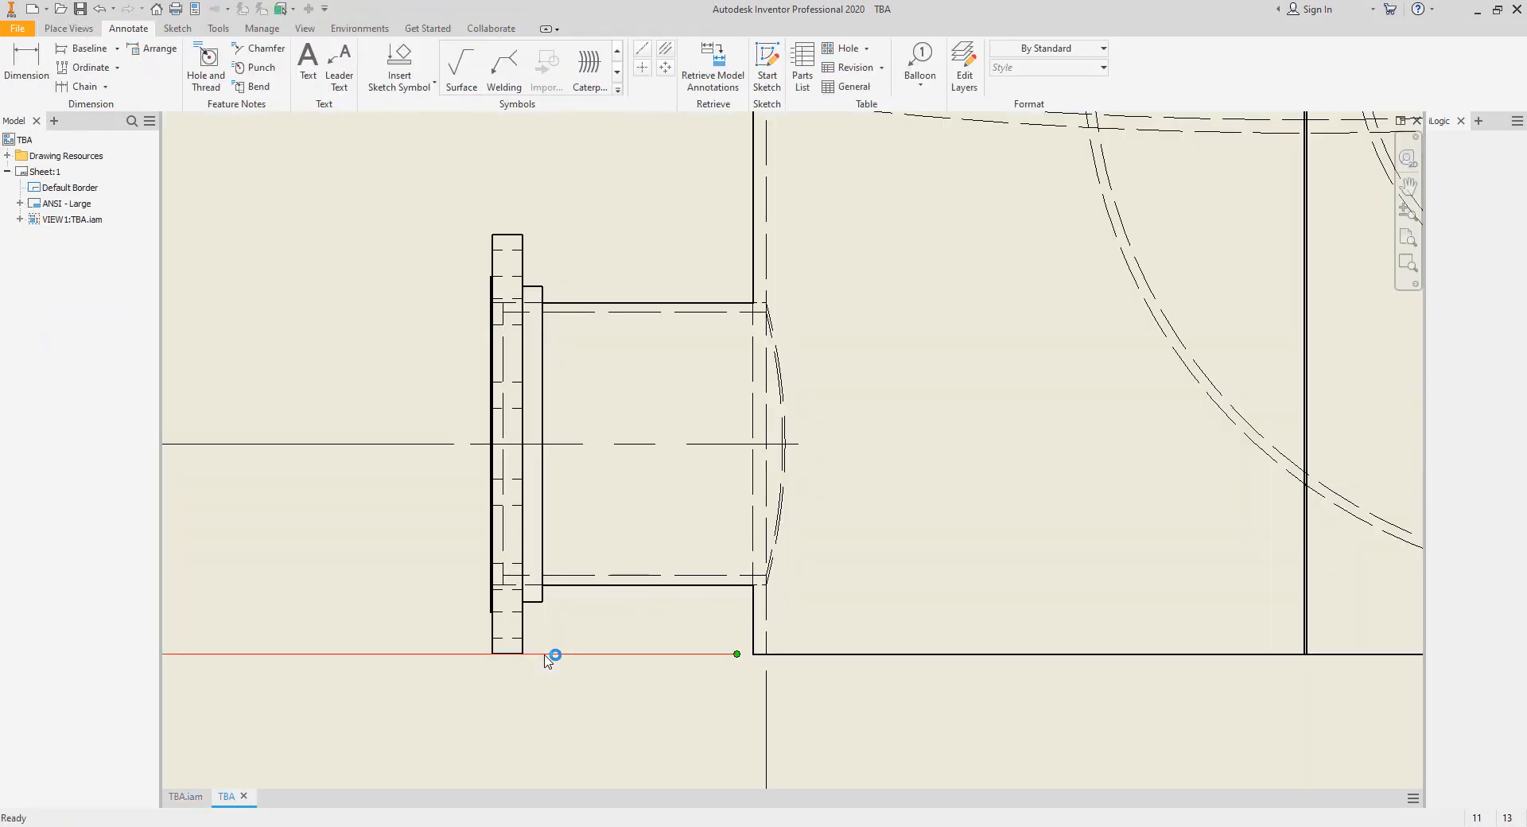
In the TBA drawing, add a bisecting centerline along the N2 nozzle on the boot's elbow side.
scroll(545, 653, "up", 5)
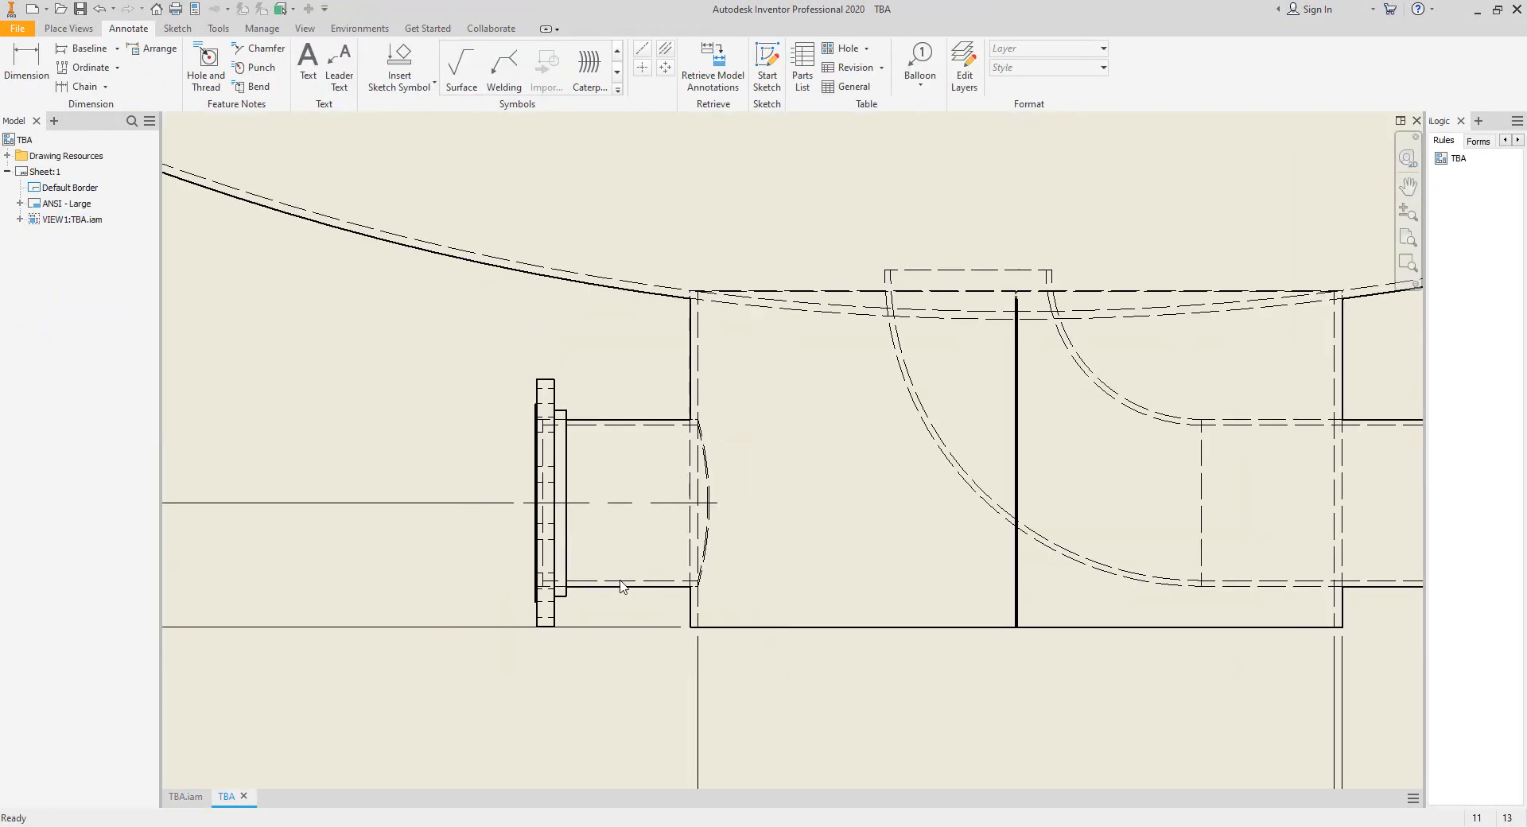
scroll(307, 415, "up", 3)
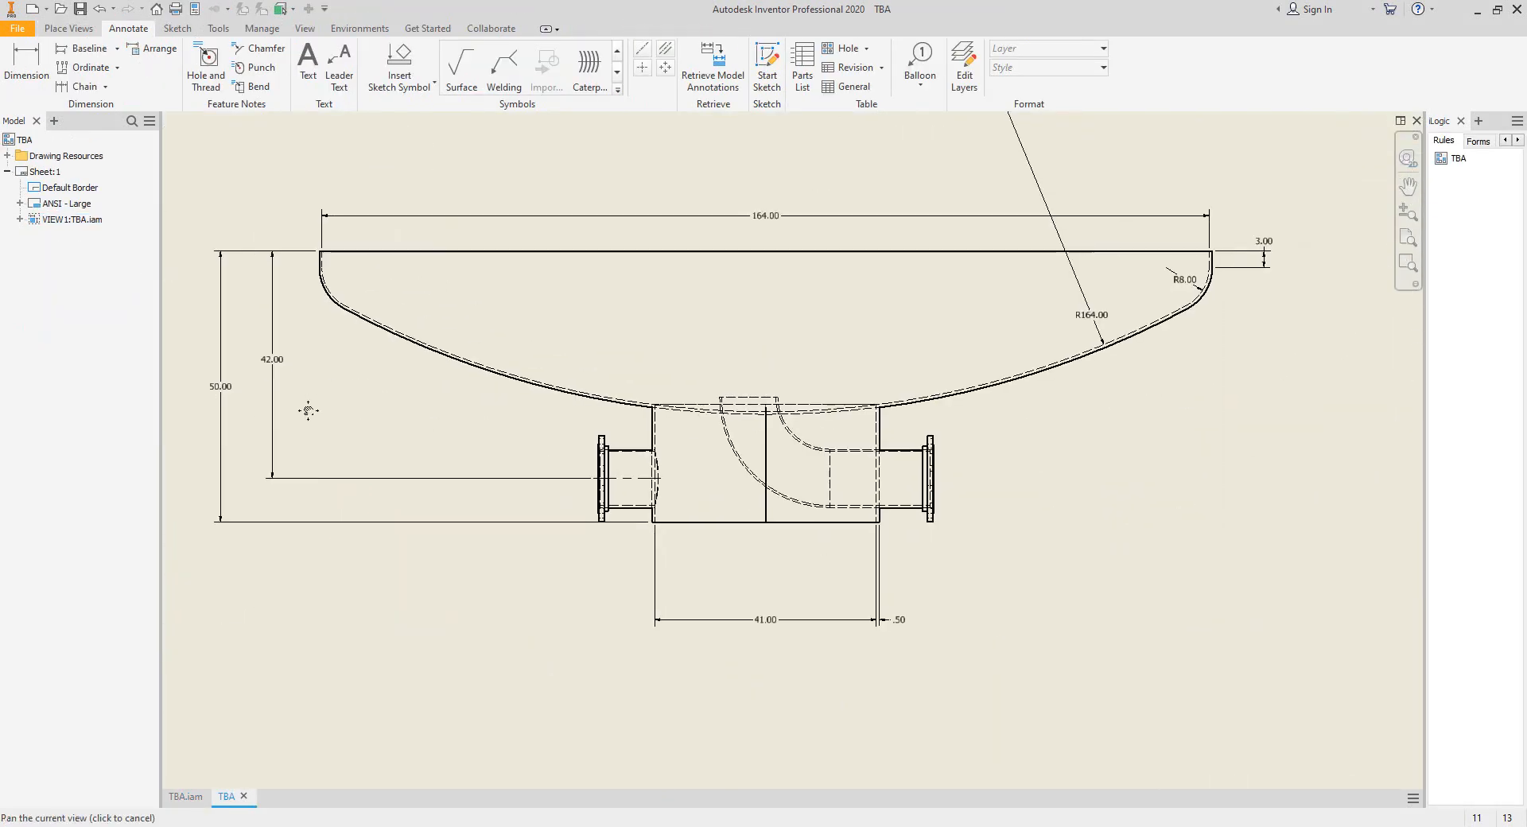
left_click(667, 52)
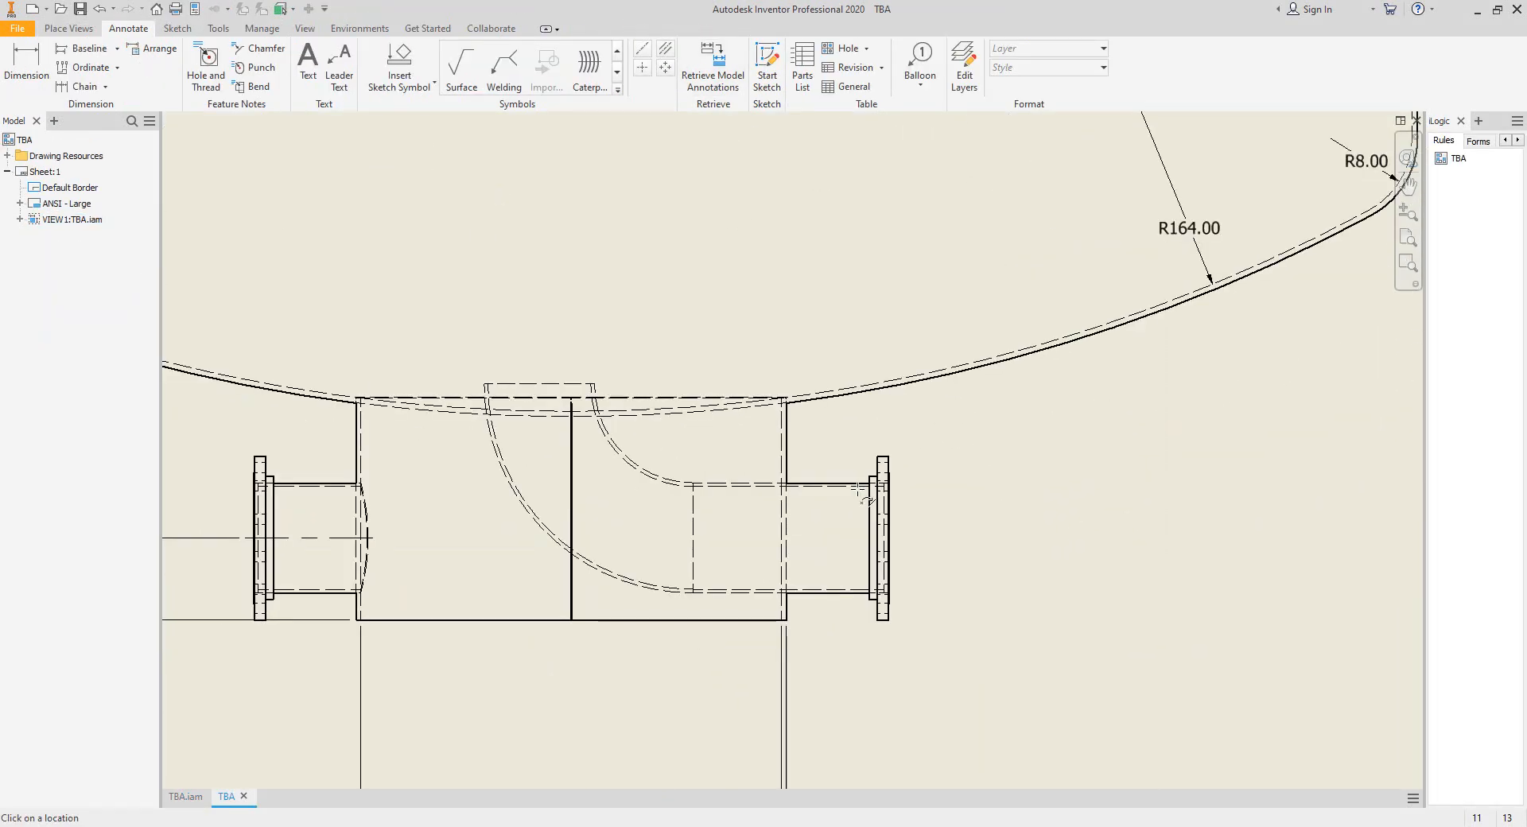
scroll(859, 473, "down", 5)
left_click(844, 689)
scroll(785, 546, "up", 5)
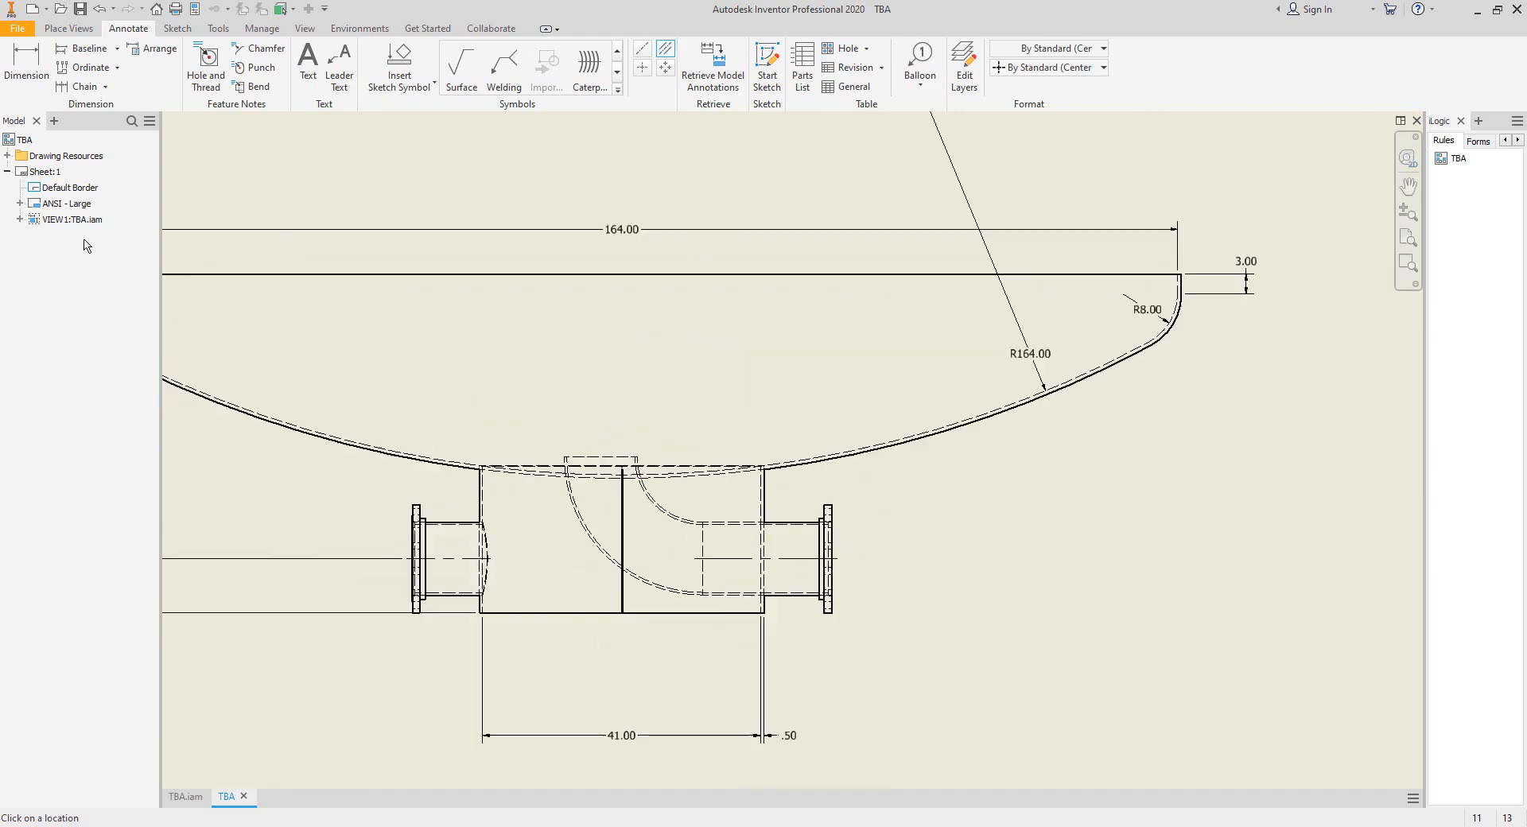
Dimension the vertical distance from the head's upper edge to the N2 nozzle's centerline.
left_click(22, 73)
left_click(809, 559)
middle_click_drag(885, 515, 1065, 497)
left_click(1084, 317)
left_click(1223, 430)
Dimension the horizontal distance from the boot's outer wall to the N1 flange.
scroll(832, 528, "down", 5)
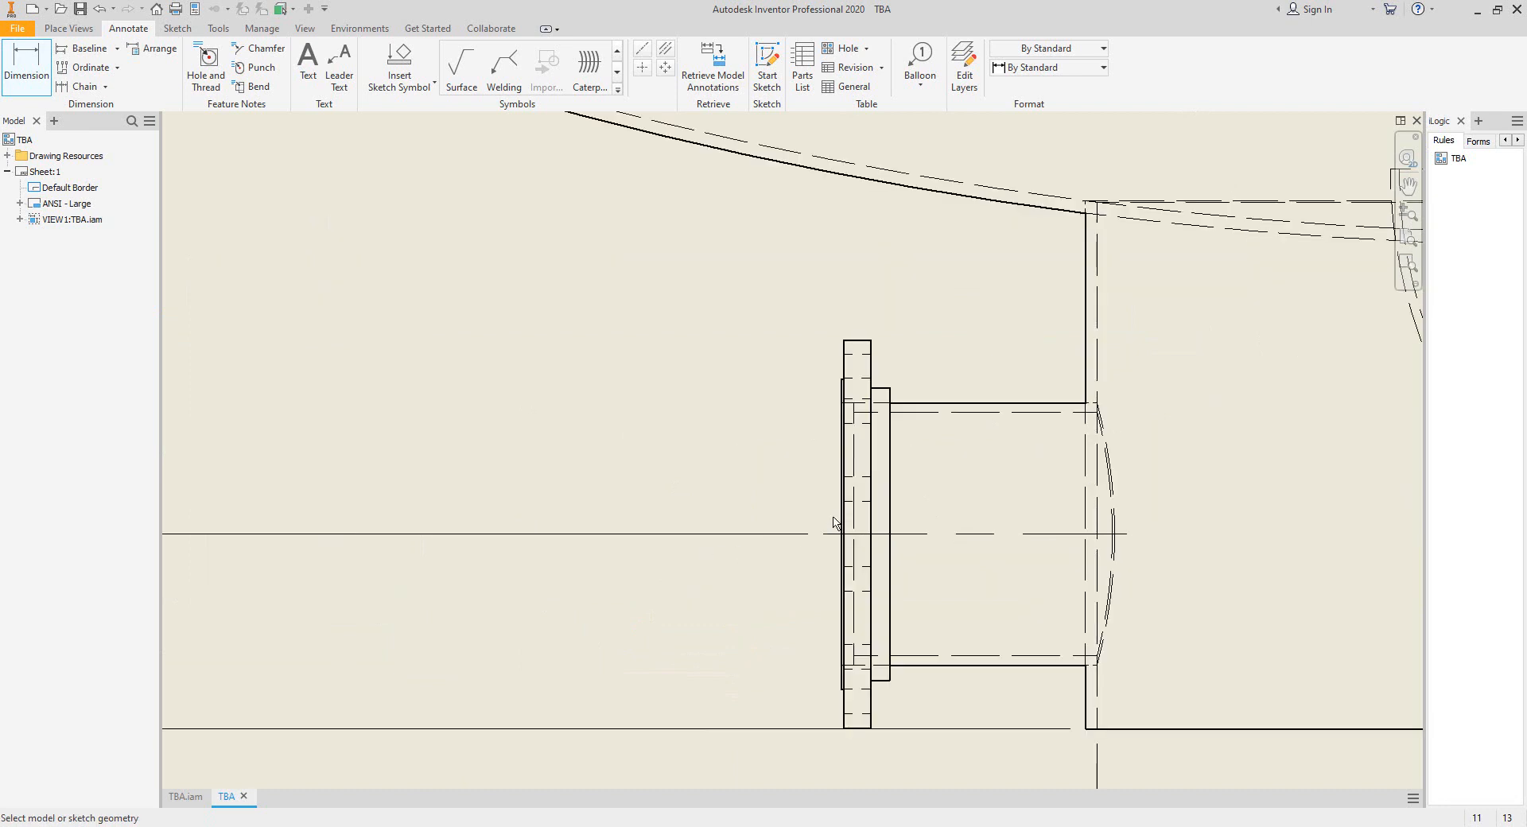
left_click(1087, 350)
scroll(849, 412, "down", 5)
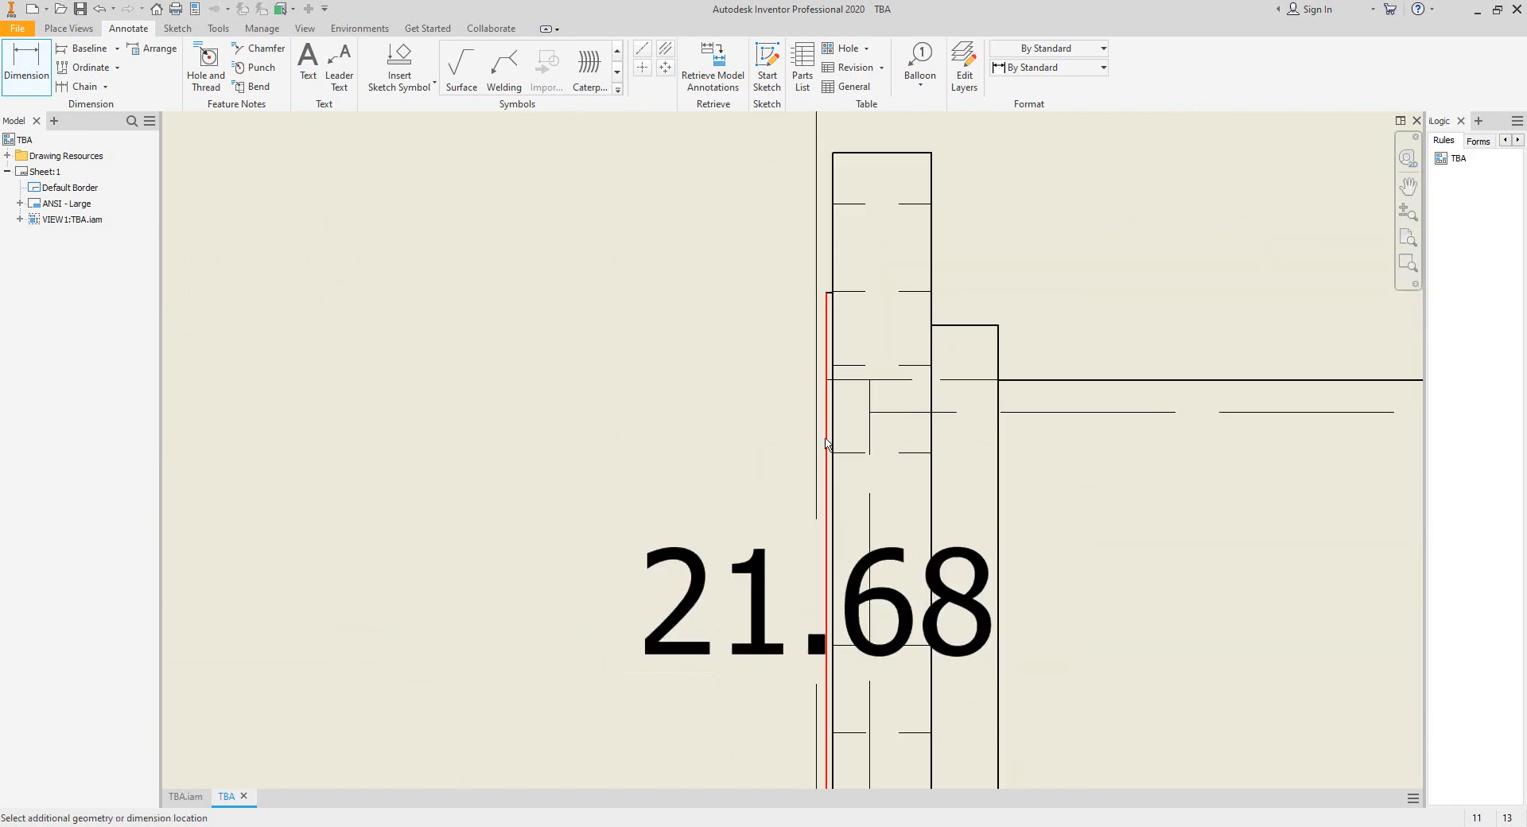
left_click(831, 421)
scroll(825, 391, "up", 4)
middle_click_drag(930, 296, 748, 362)
left_click(831, 402)
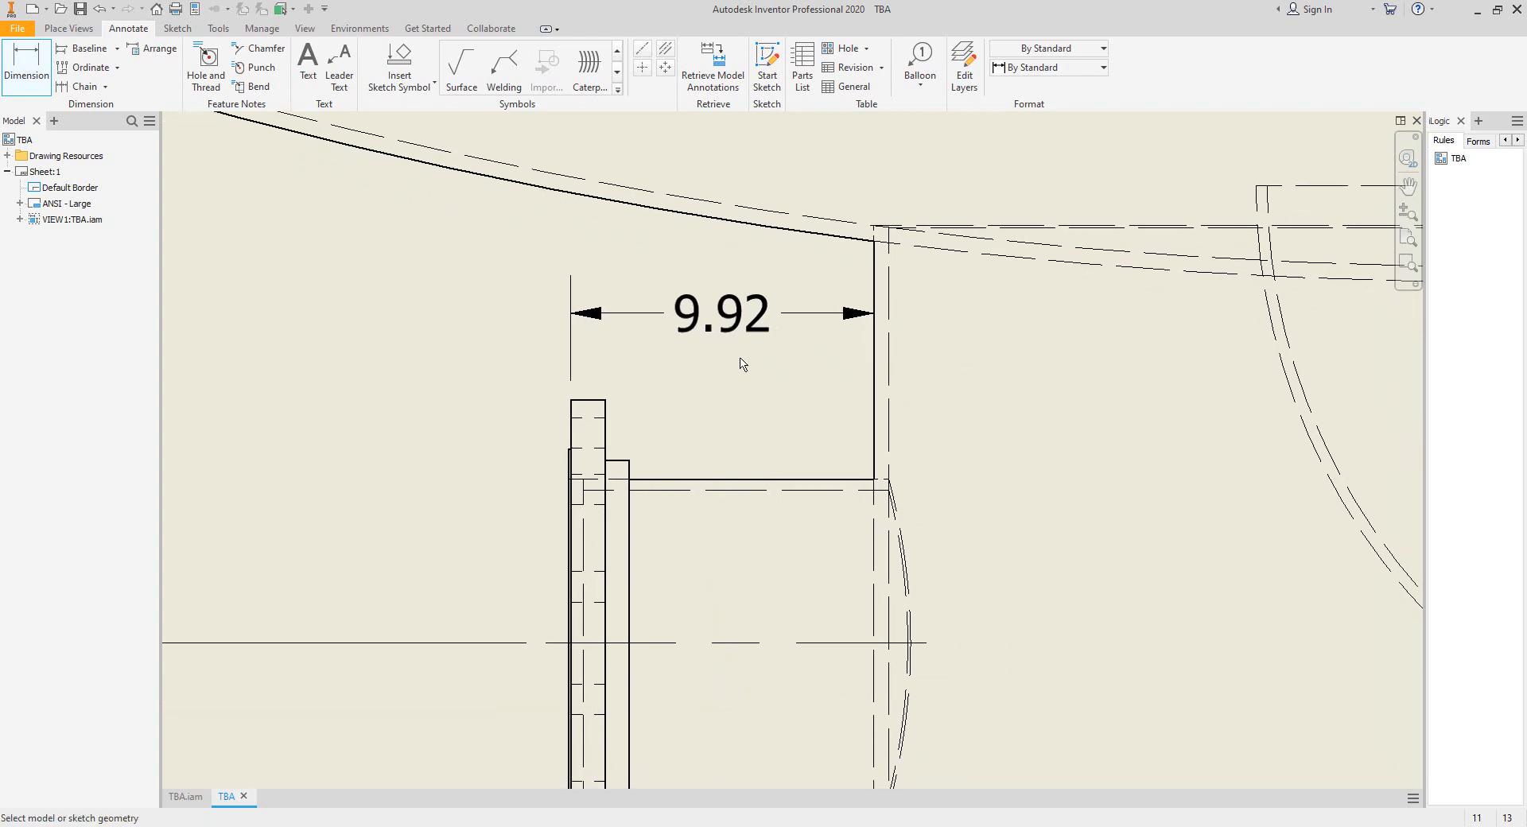
right_click(668, 370)
left_click(688, 375)
Reattach the N1 projection dimension's anchor point to the flange's raised face.
scroll(575, 381, "down", 5)
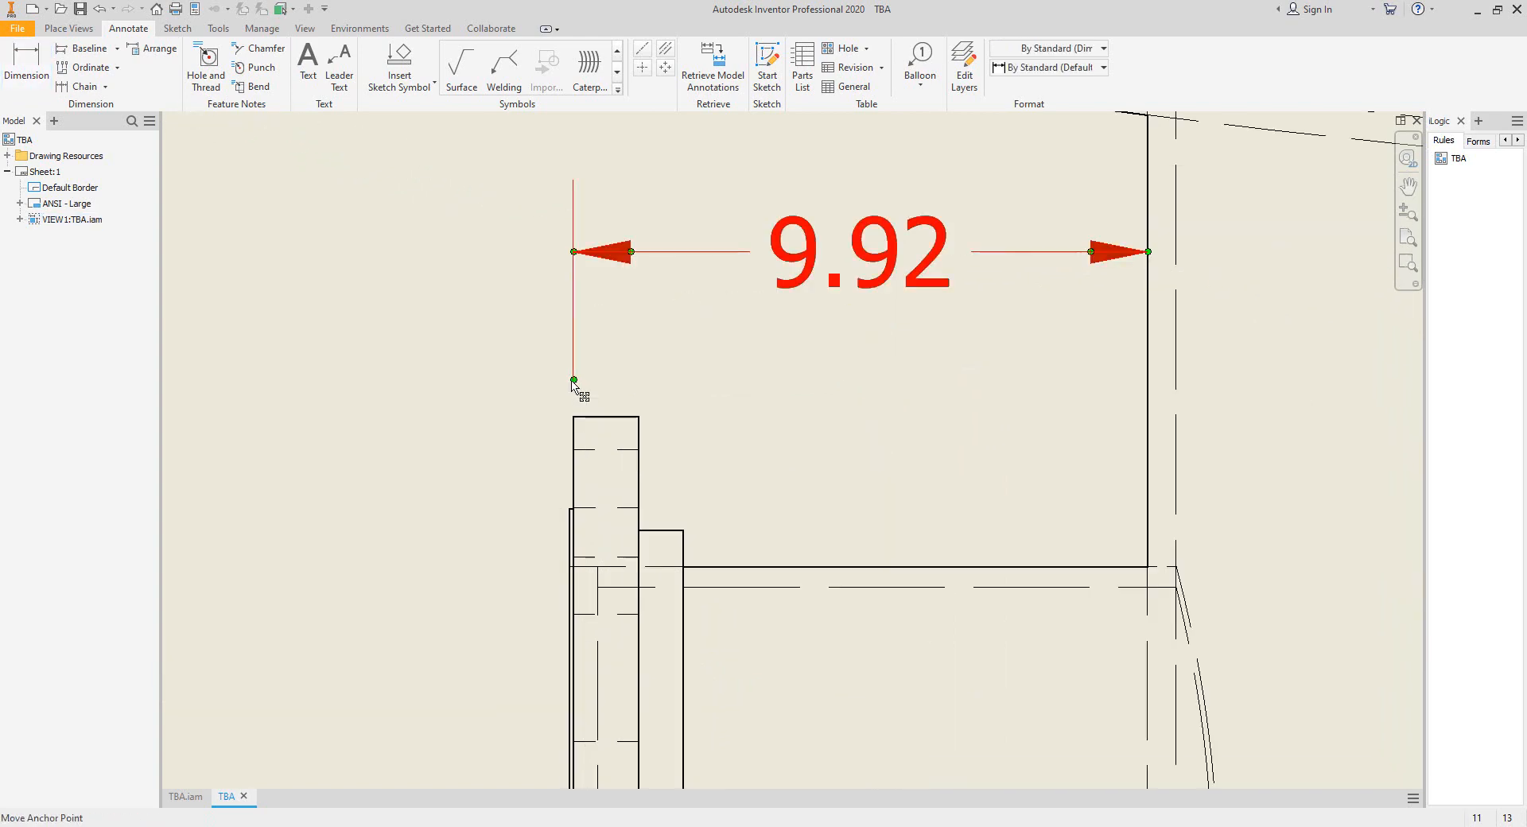
left_click_drag(574, 382, 569, 512)
scroll(514, 498, "up", 4)
middle_click_drag(514, 498, 335, 418)
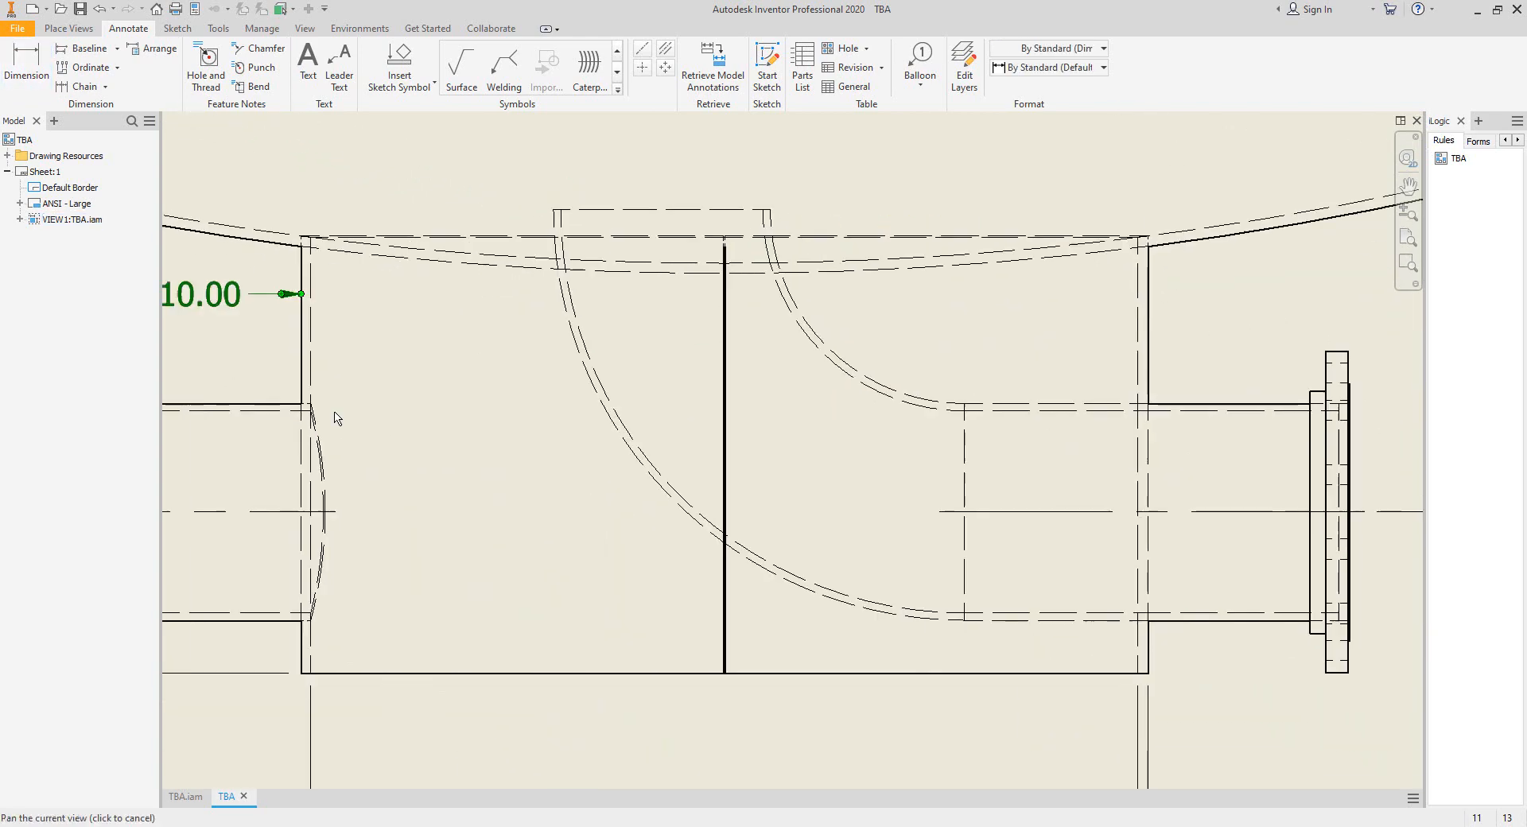
Dimension the horizontal distance from the boot's outer wall to the raised face of the N2 flange.
scroll(334, 420, "up", 3)
middle_click_drag(970, 437, 931, 442)
scroll(930, 444, "down", 3)
left_click(23, 74)
scroll(819, 355, "down", 3)
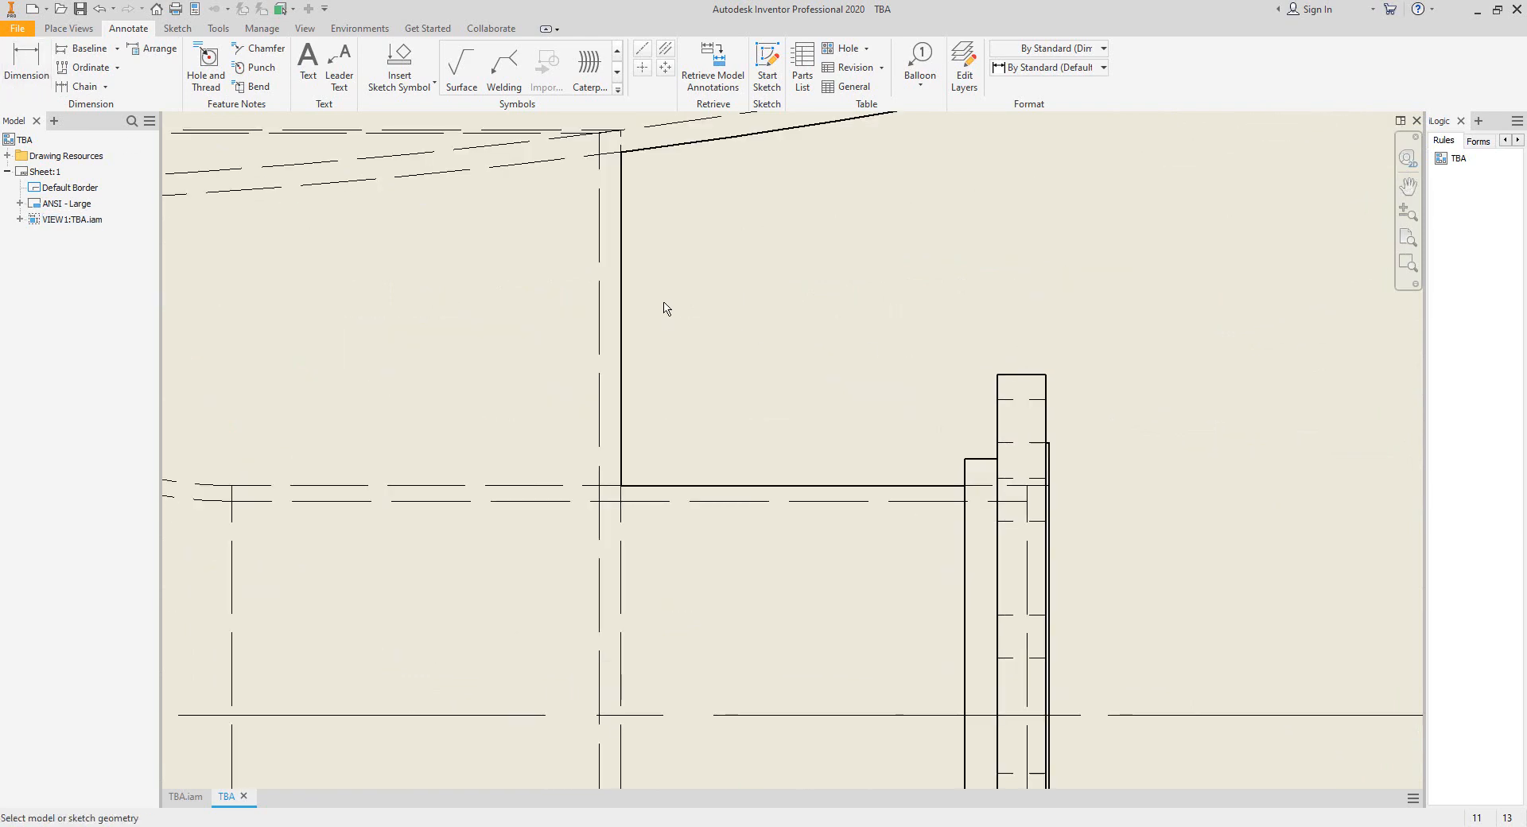
left_click(621, 300)
scroll(1039, 443, "down", 3)
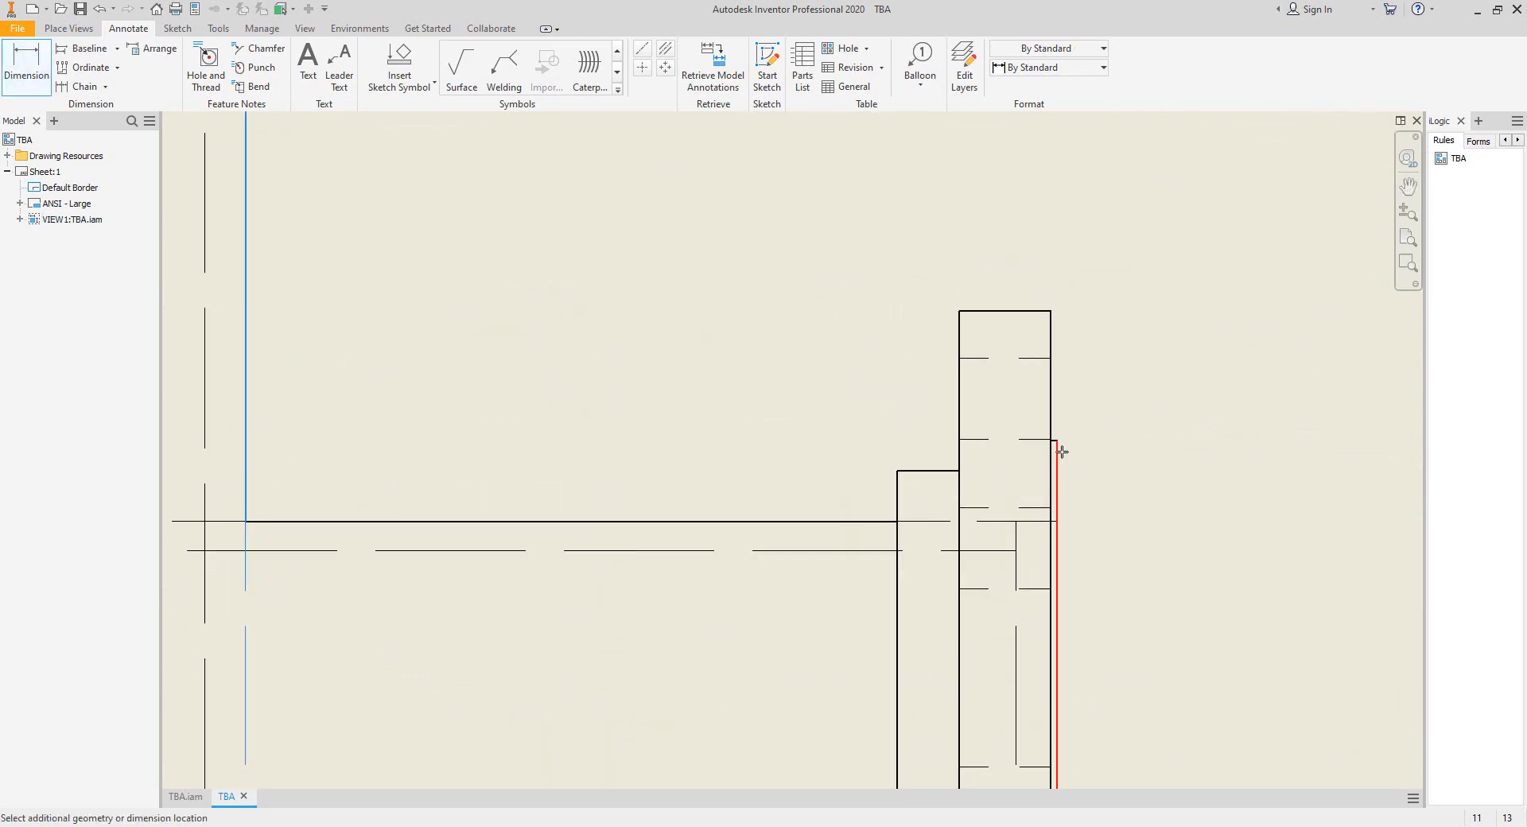
left_click(1062, 452)
scroll(1047, 384, "up", 3)
middle_click_drag(959, 248, 983, 364)
left_click(962, 398)
scroll(946, 407, "up", 3)
middle_click_drag(948, 418, 960, 403)
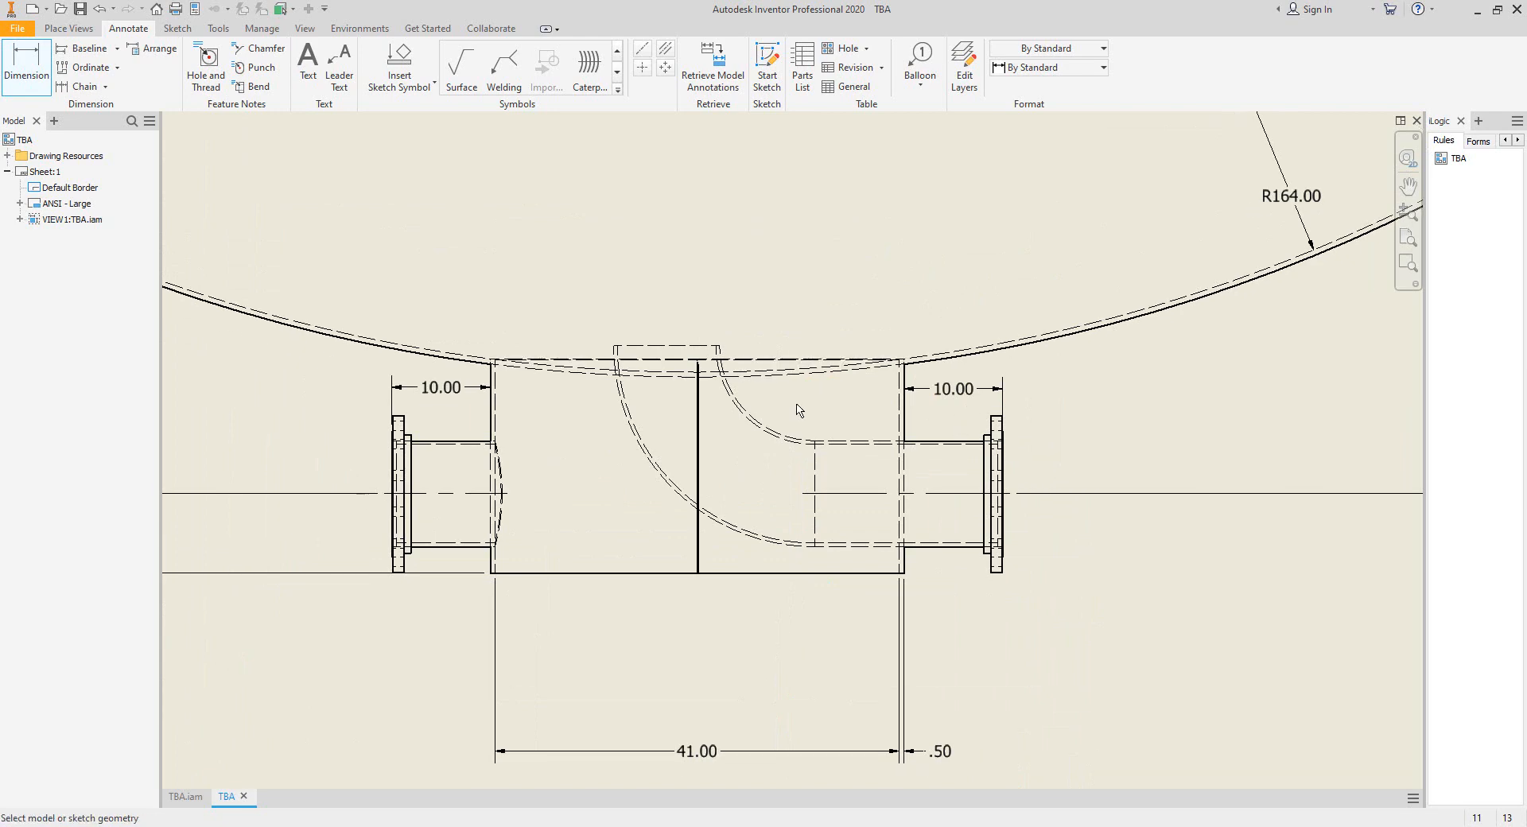
Add a vertical bisecting centerline at the middle of the head and extend it down into the boot.
middle_click_drag(770, 368, 772, 437)
left_click(664, 50)
mouse_move(1332, 241)
middle_mouse_down()
mouse_move(1366, 477)
mouse_move(973, 480)
middle_mouse_up()
scroll(975, 447, "up", 3)
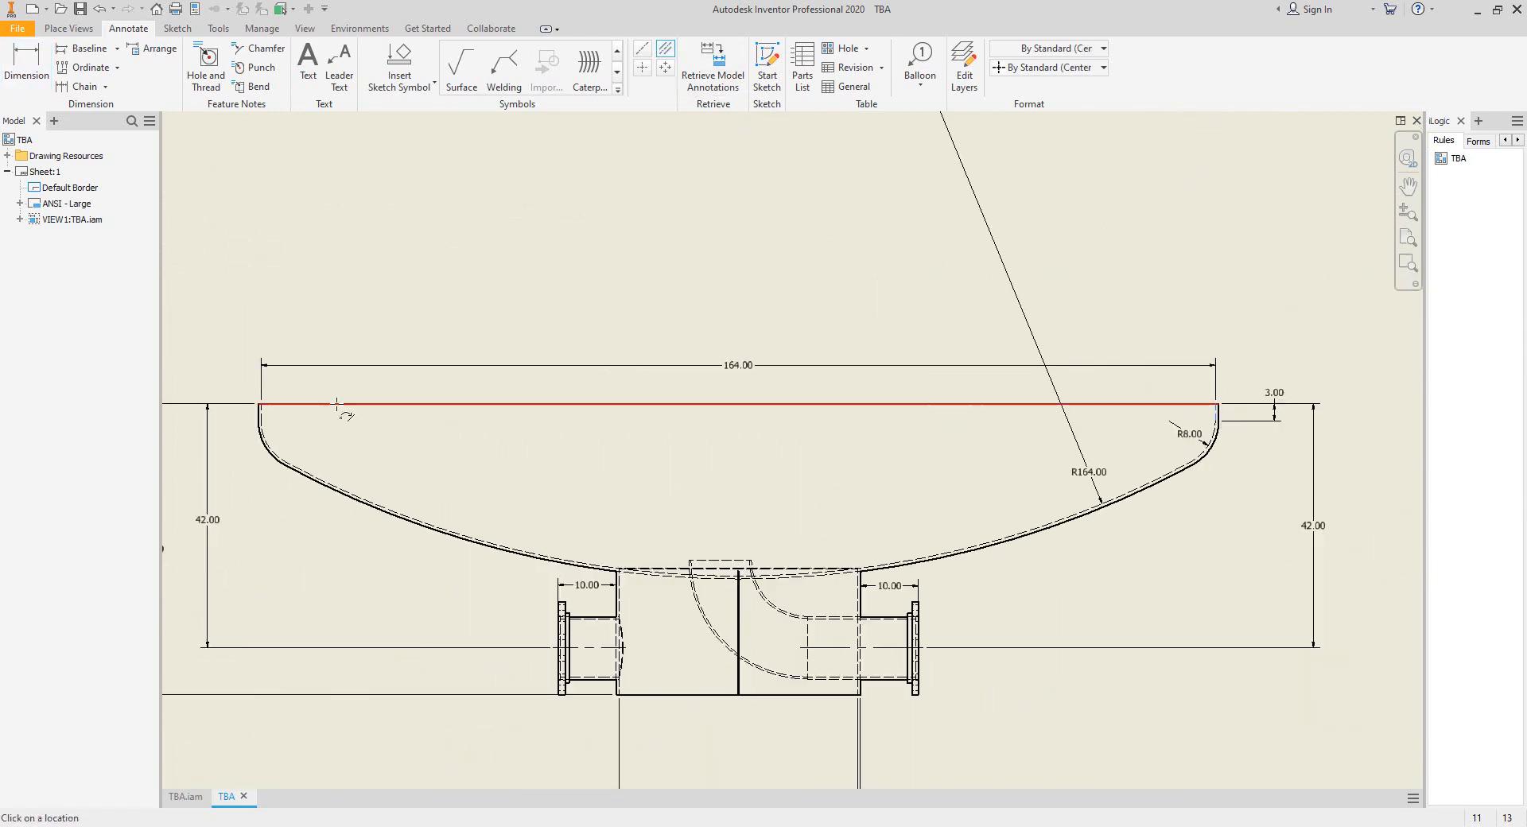
scroll(253, 413, "down", 4)
left_click(224, 411)
scroll(866, 518, "up", 3)
middle_click_drag(1083, 525, 961, 457)
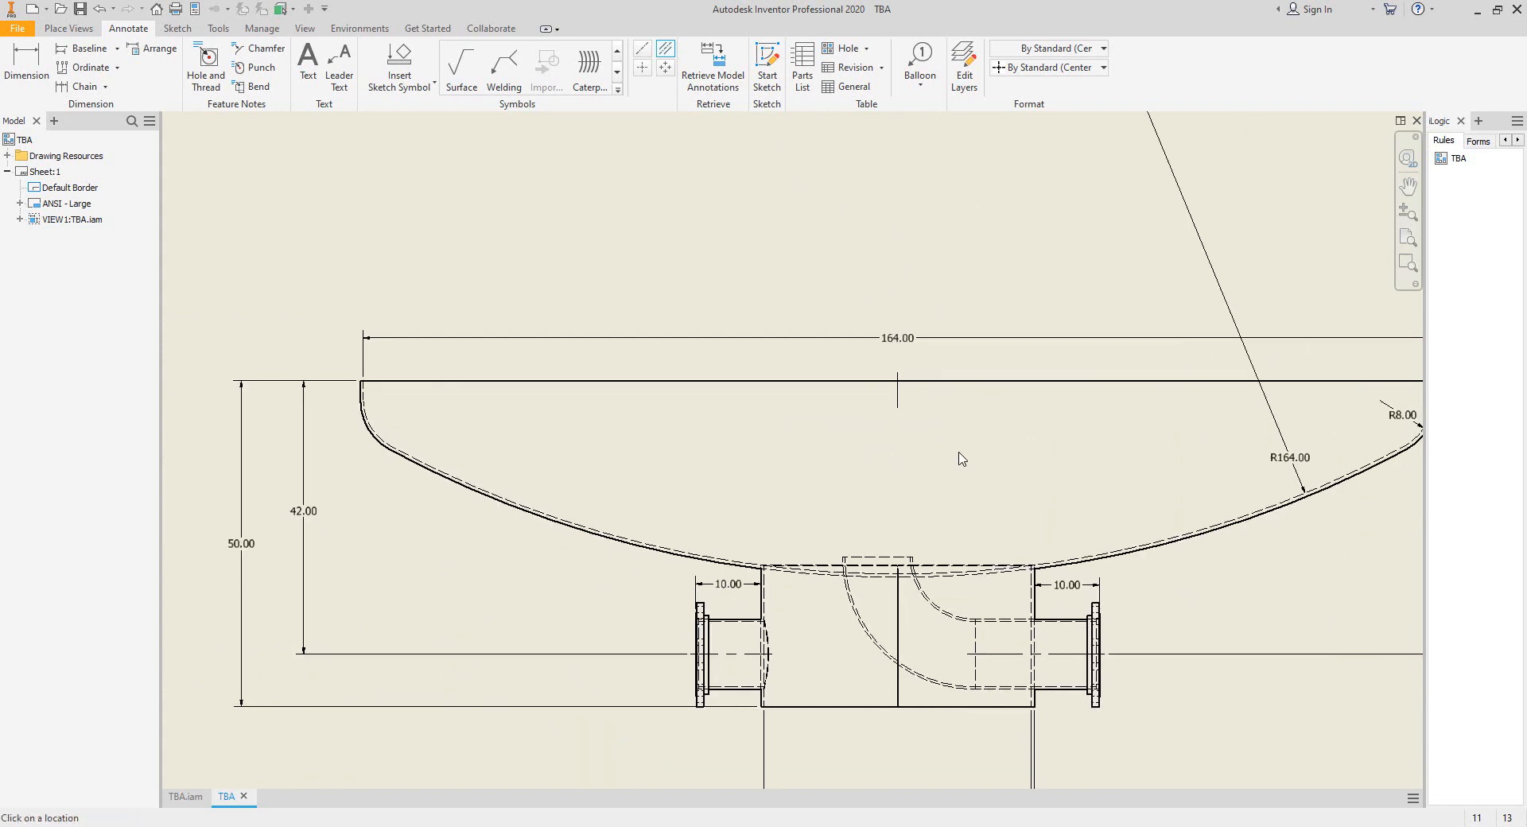
right_click(951, 452)
left_click(969, 479)
scroll(858, 543, "down", 2)
middle_click_drag(967, 616, 889, 575)
Switch to Sketch.pdf and examine the internal elbow and the vertical pipe above it.
left_click(1064, 826)
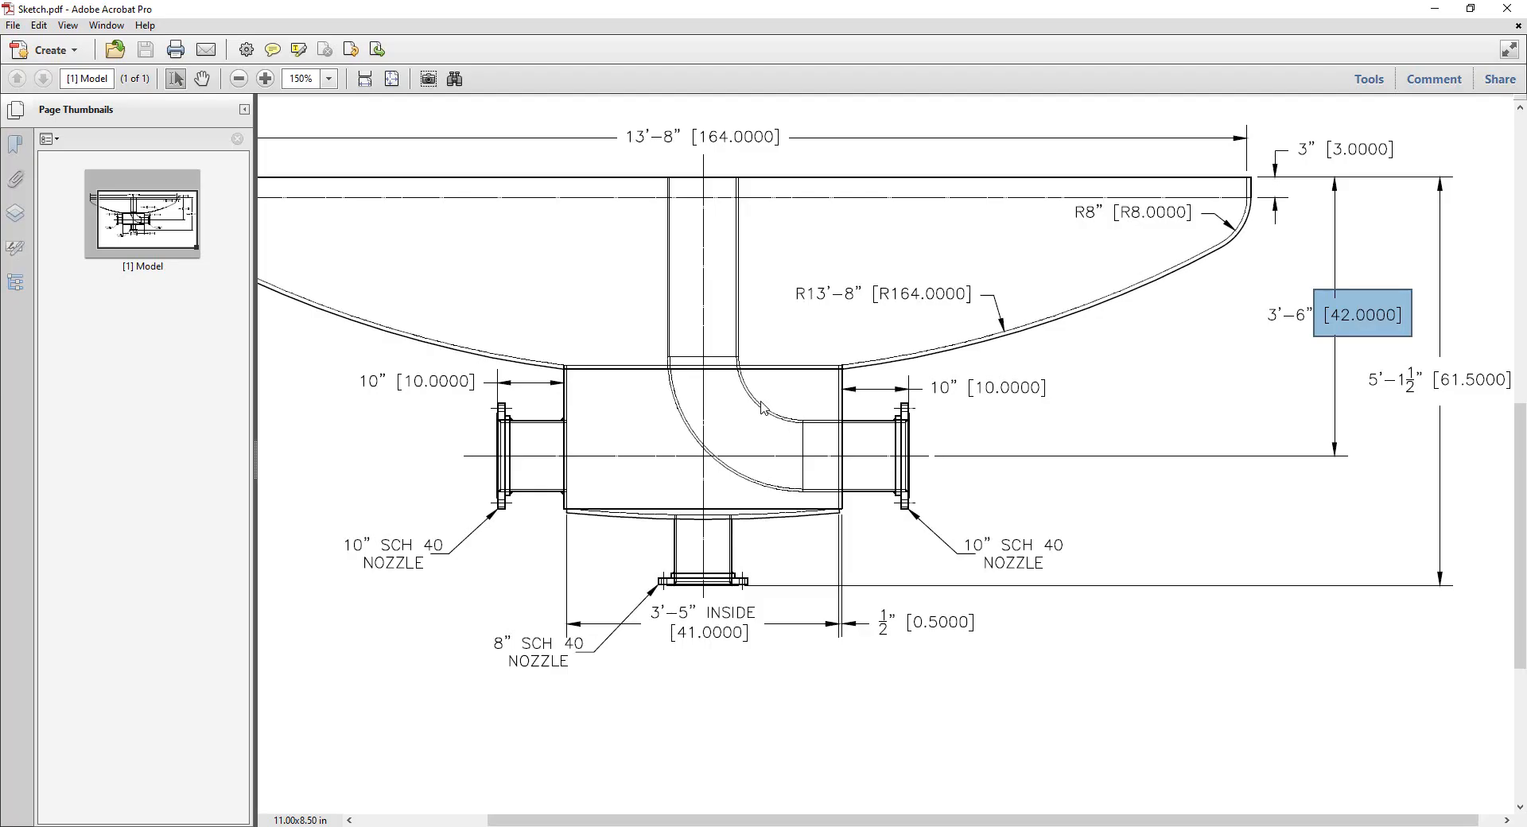
right_click(1064, 826)
left_click(725, 282)
scroll(692, 191, "up", 3, "ctrl")
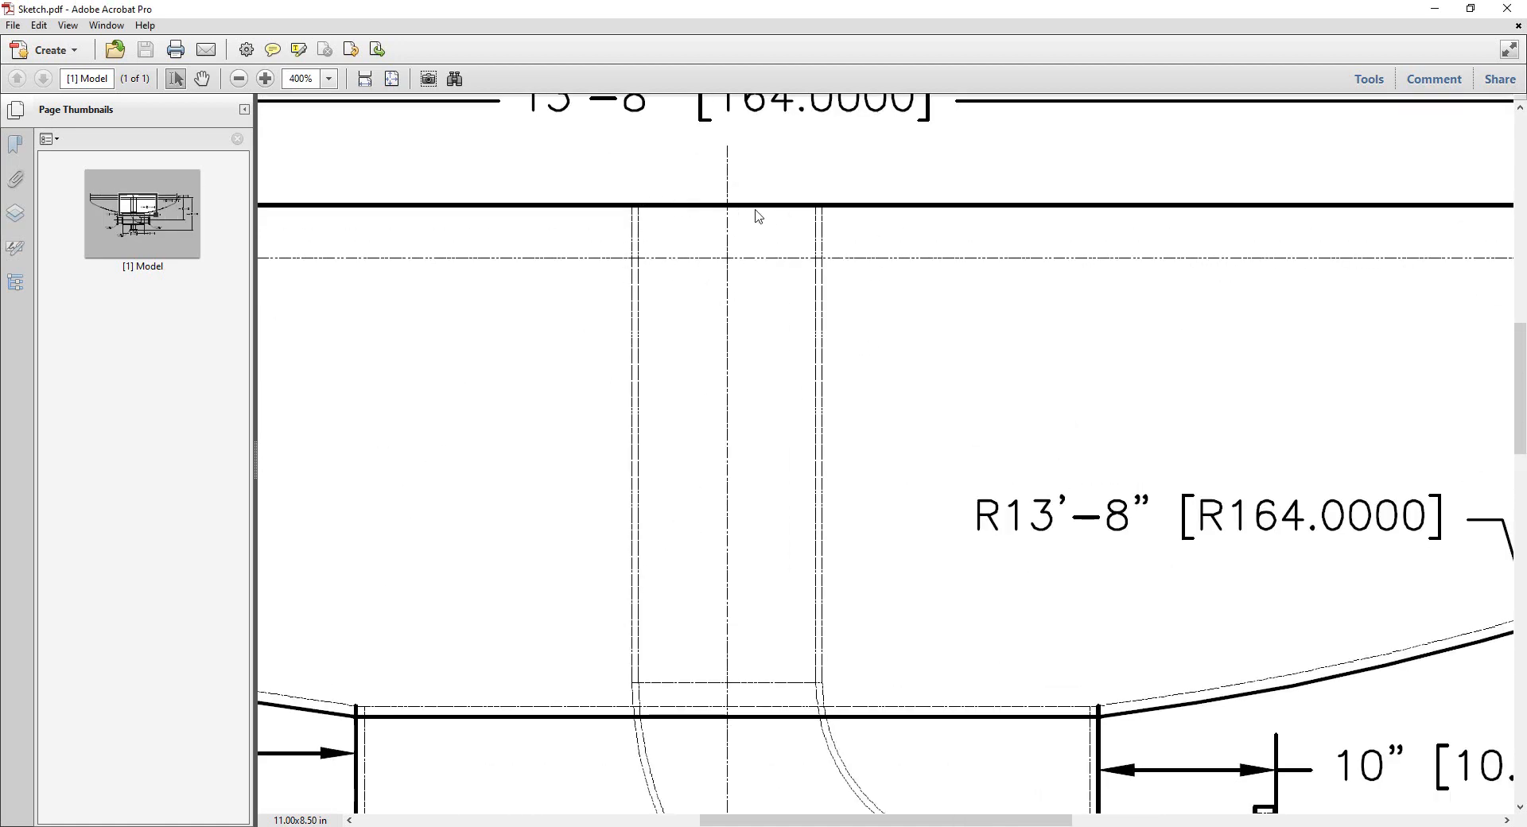
scroll(886, 348, "down", 2, "ctrl")
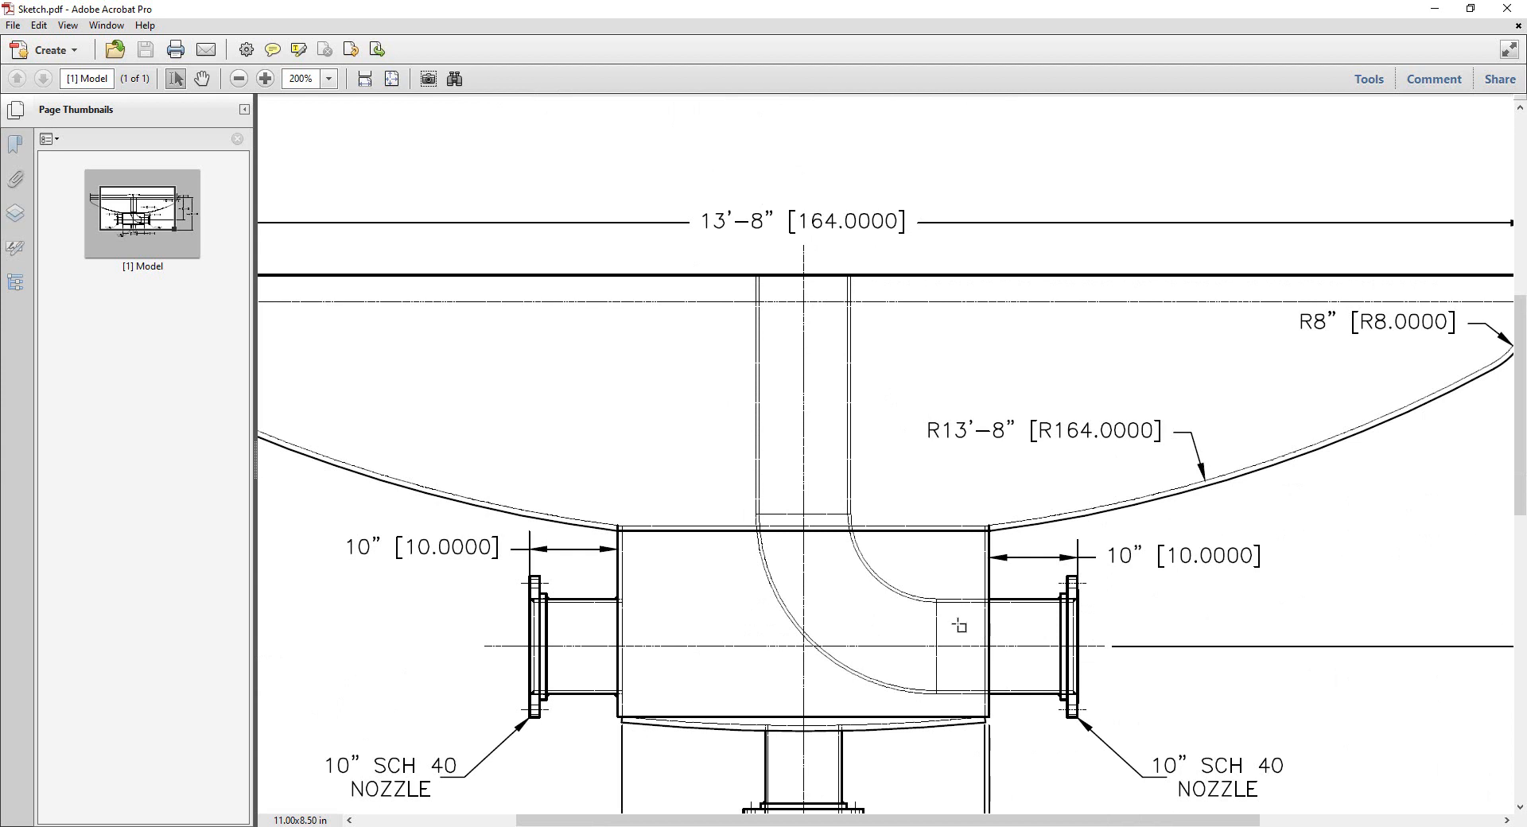
left_click_drag(918, 587, 995, 613)
Switch to the Inventor drawing and dimension the horizontal offset between the middle of the elbow's upper end and the head's centerline.
key("alt+Tab")
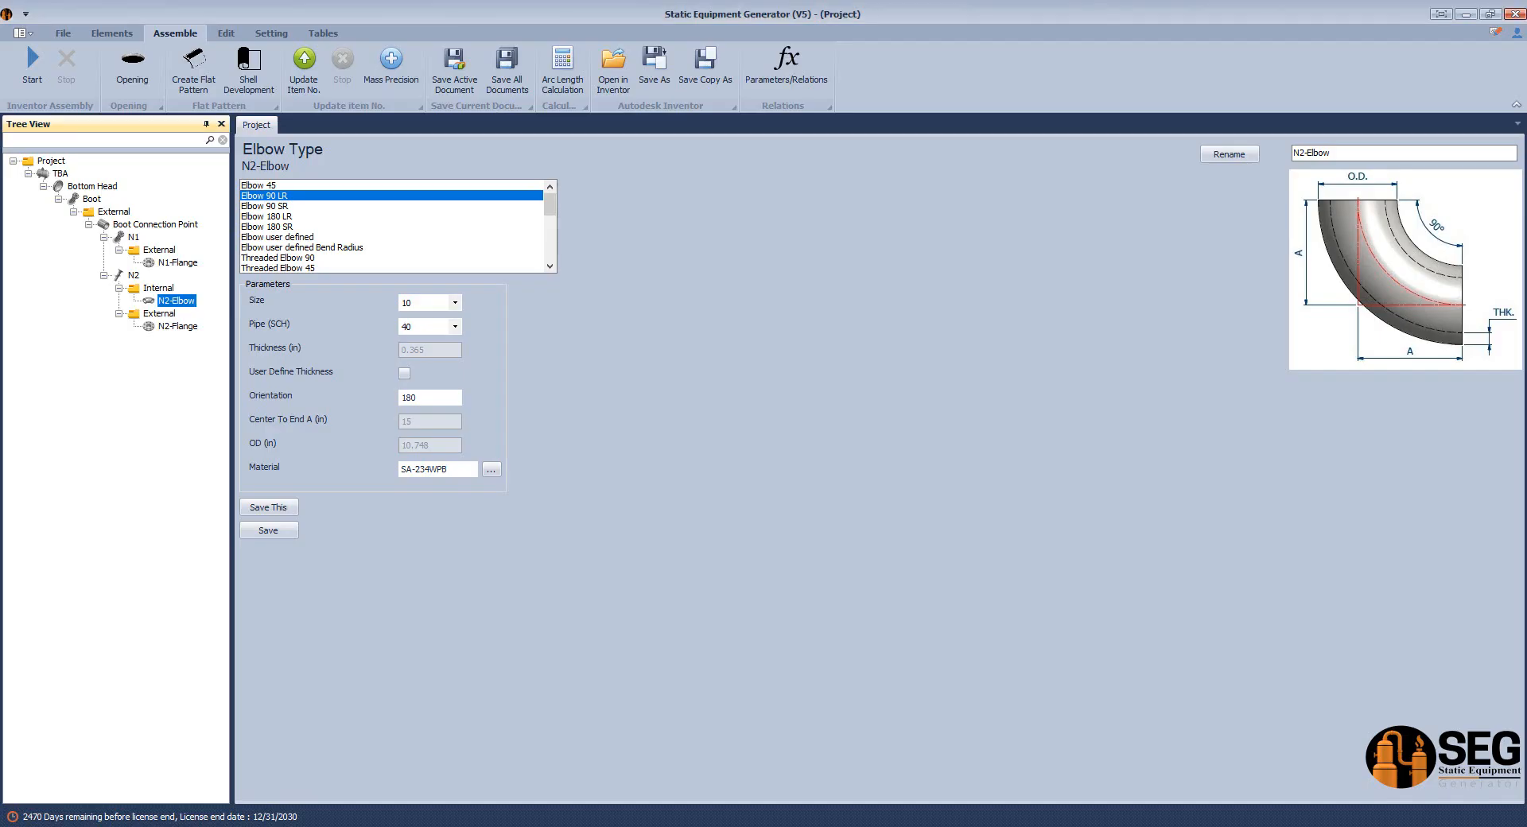
key("alt+Tab")
key("alt+Tab")
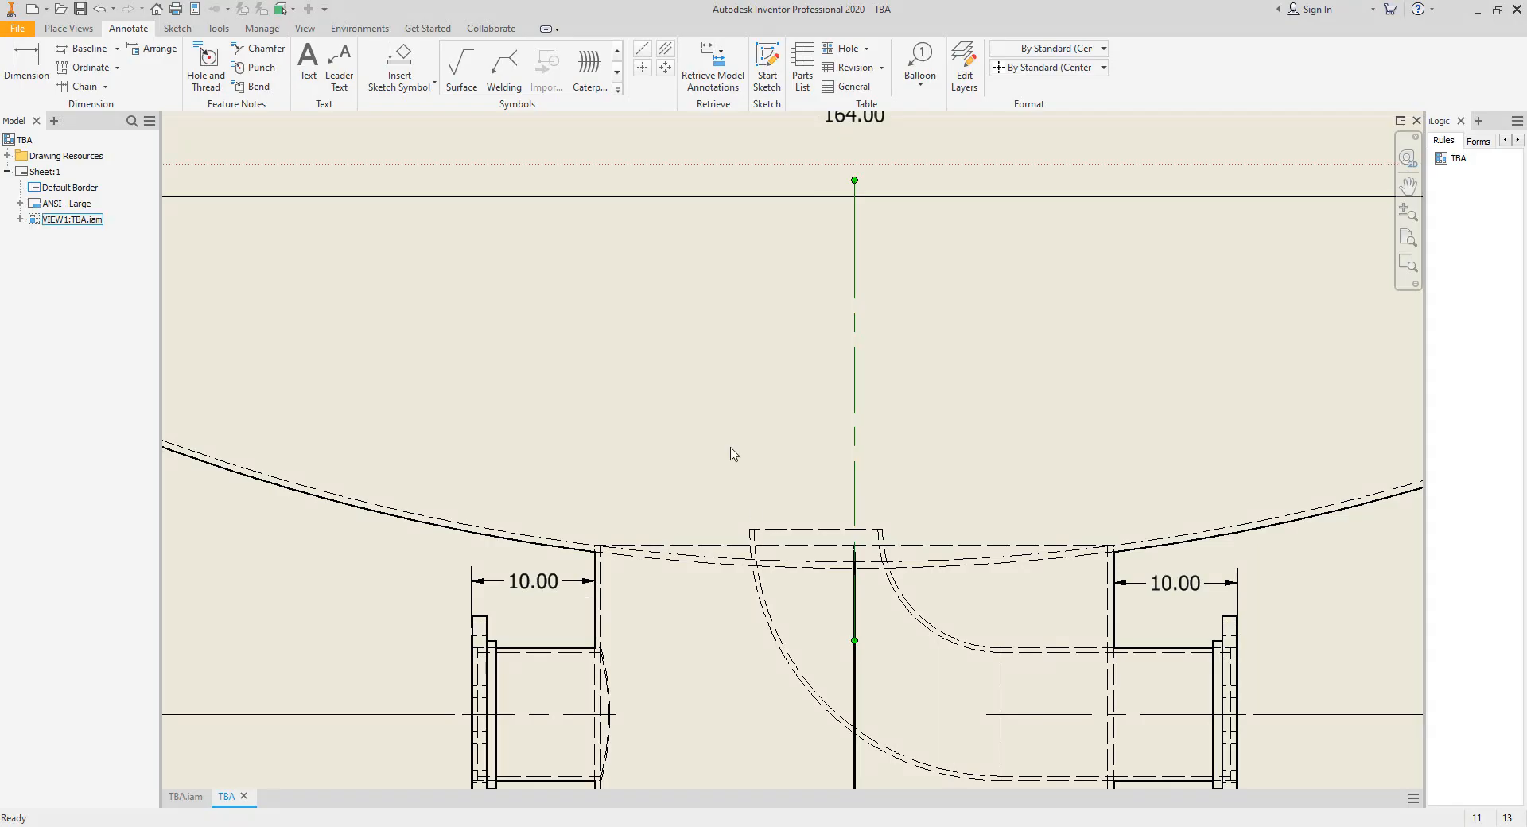
middle_click_drag(851, 532, 822, 544)
key("d")
left_click(788, 542)
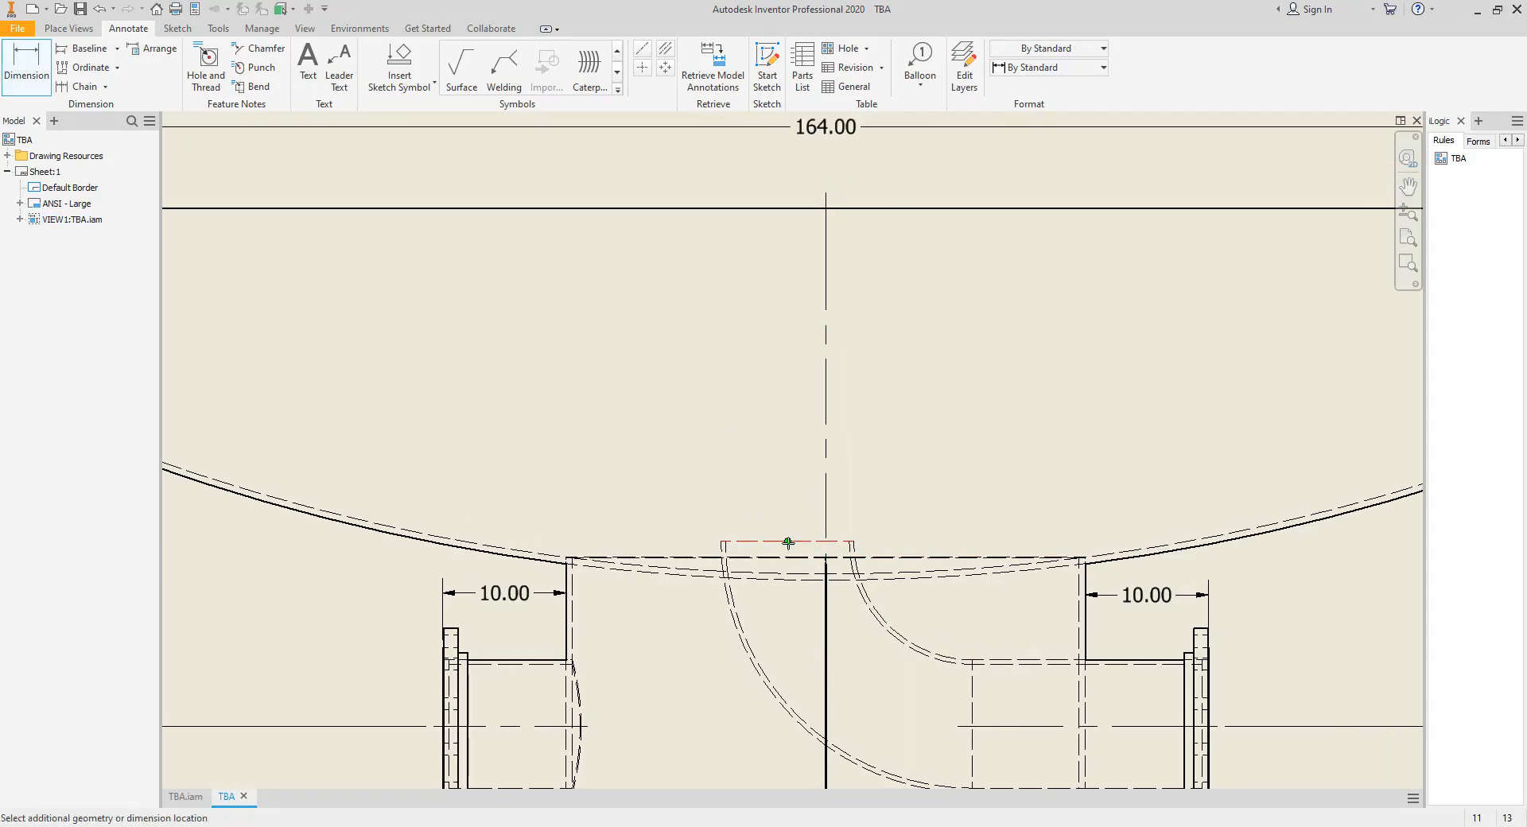
scroll(788, 543, "up", 2)
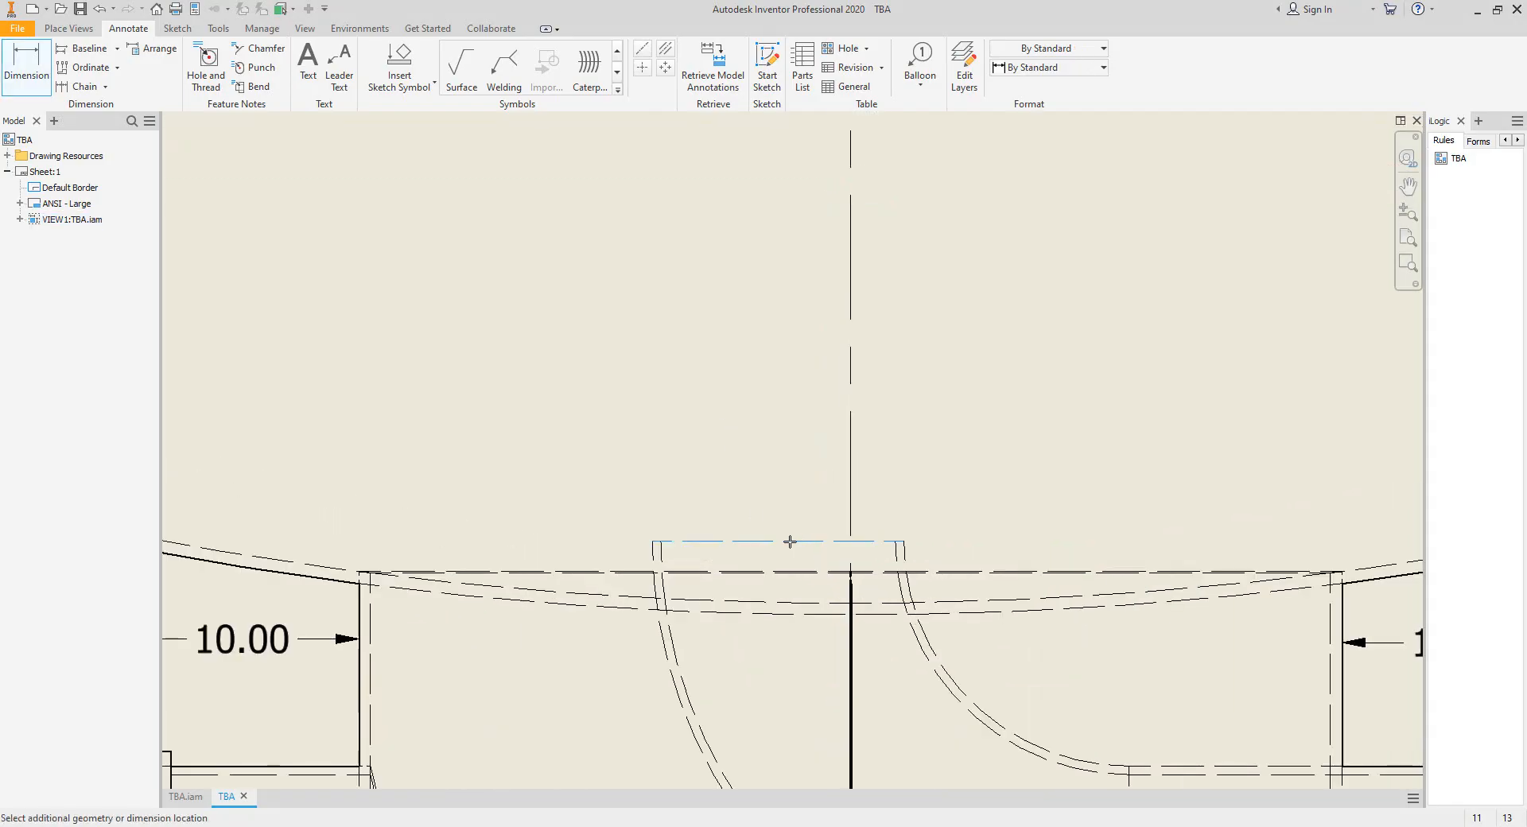
left_click(851, 465)
middle_click_drag(784, 341, 723, 411)
scroll(740, 400, "down", 3)
middle_click_drag(1042, 652, 1024, 639)
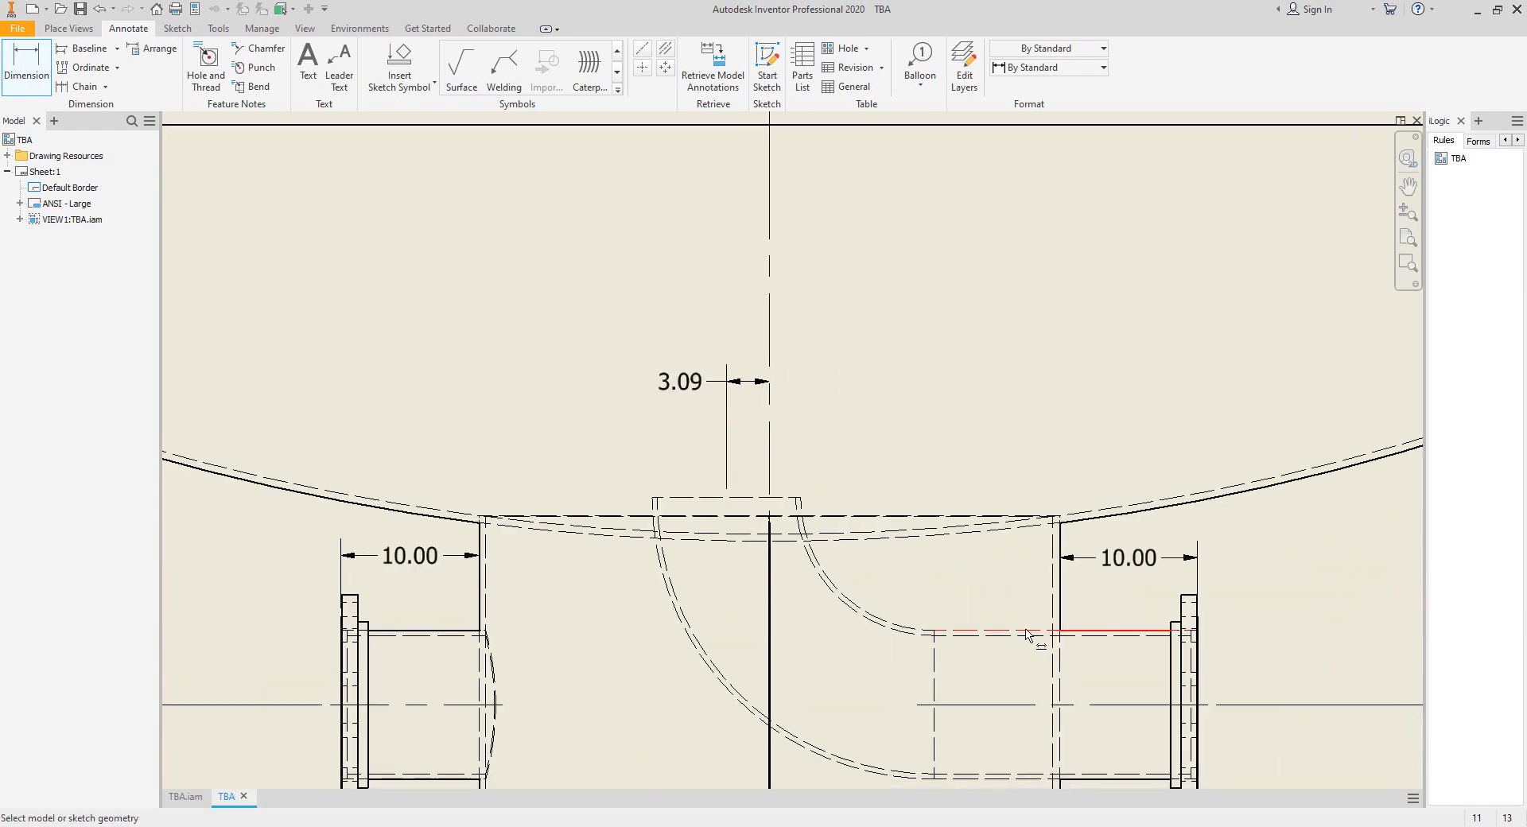
left_click(1054, 621)
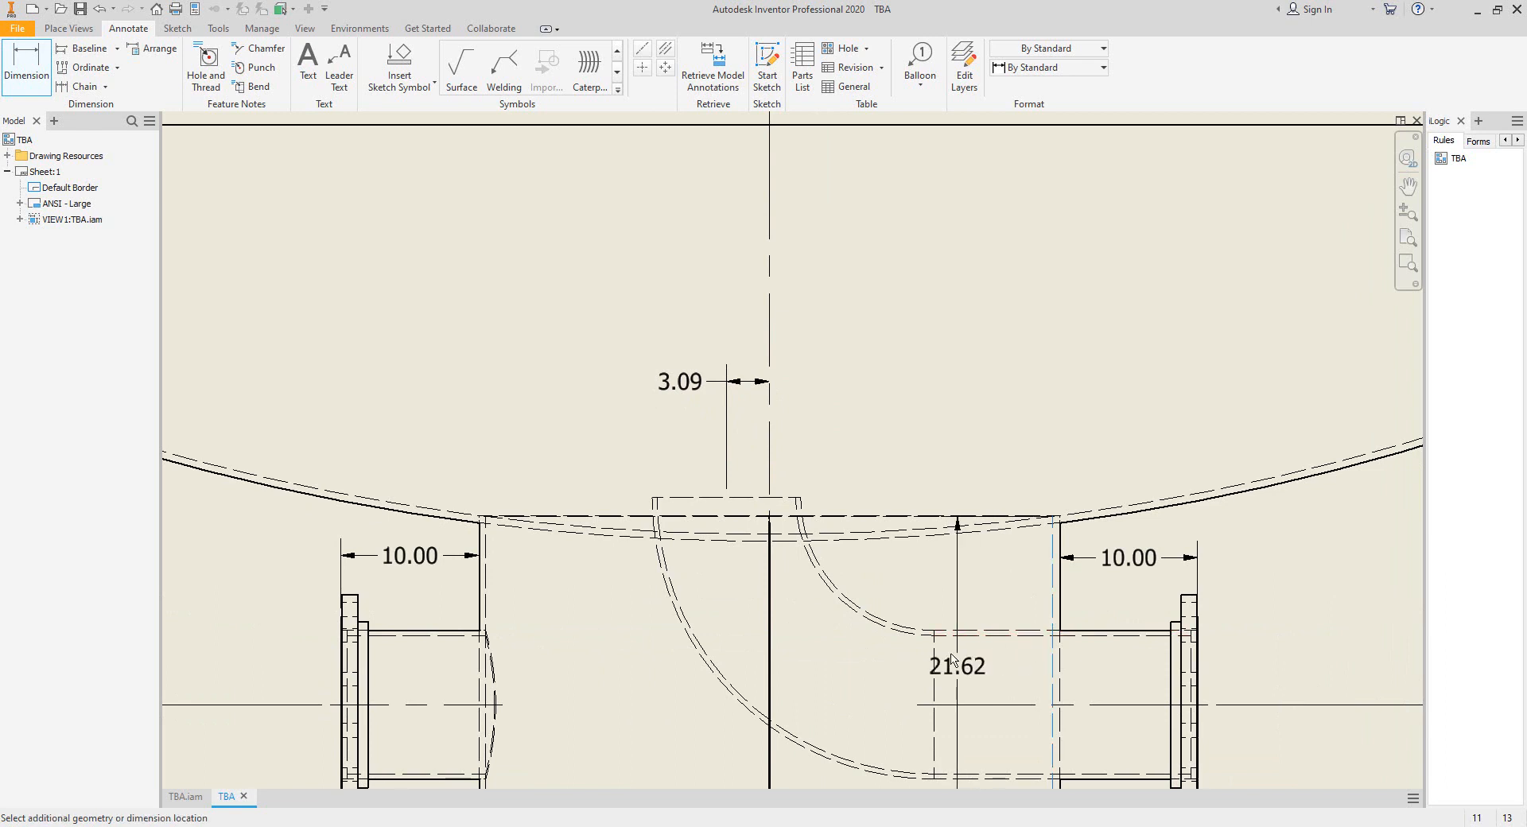
left_click(957, 627)
key("Escape")
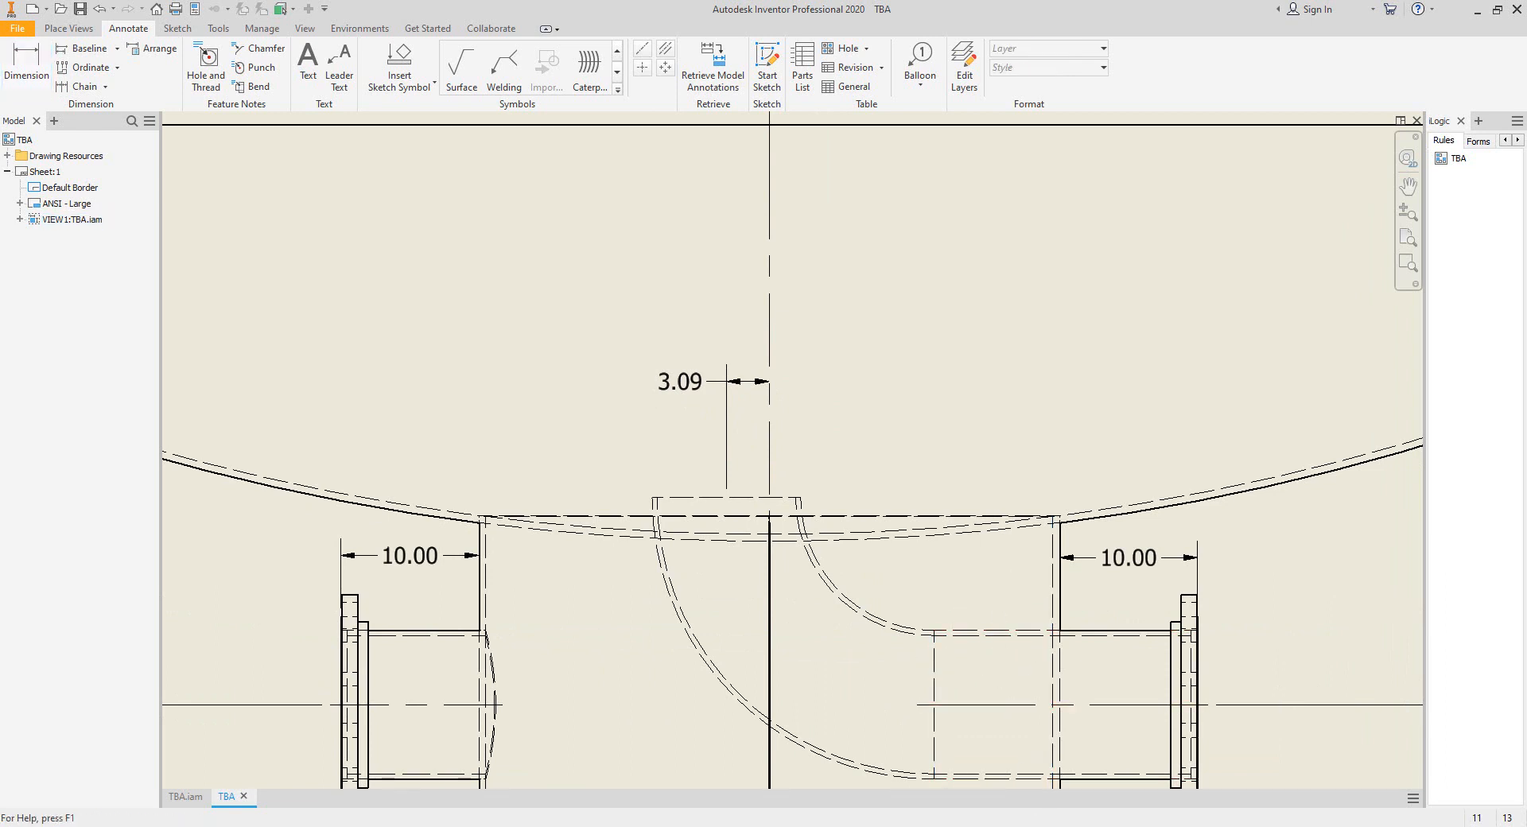
Switch to Static Equipment Generator, open nozzle N2's parameters, and compute 7.874 - 3.09 in Calculator for its internal projection.
left_click(1104, 824)
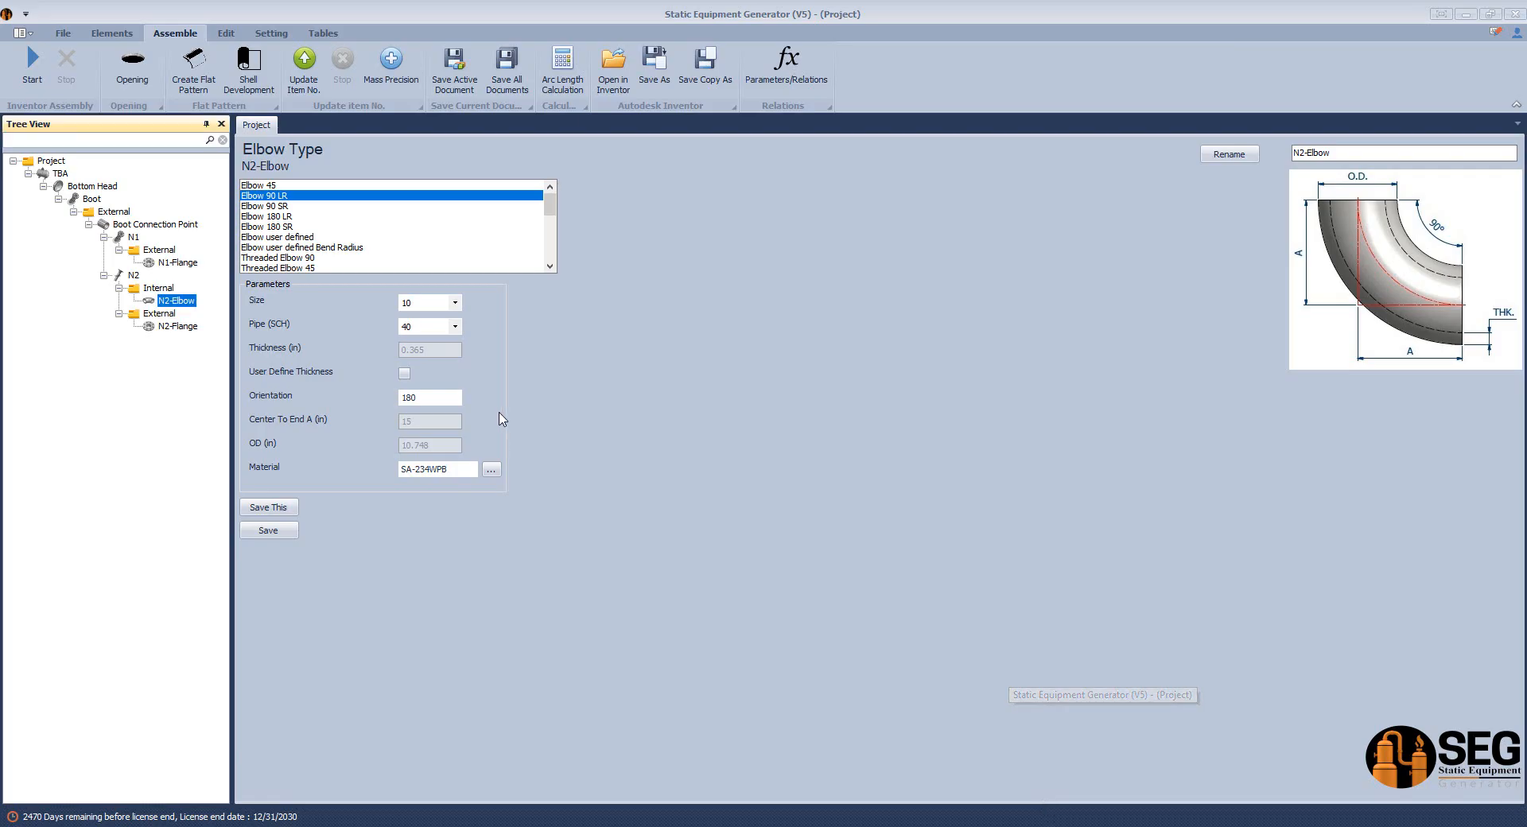
left_click(133, 276)
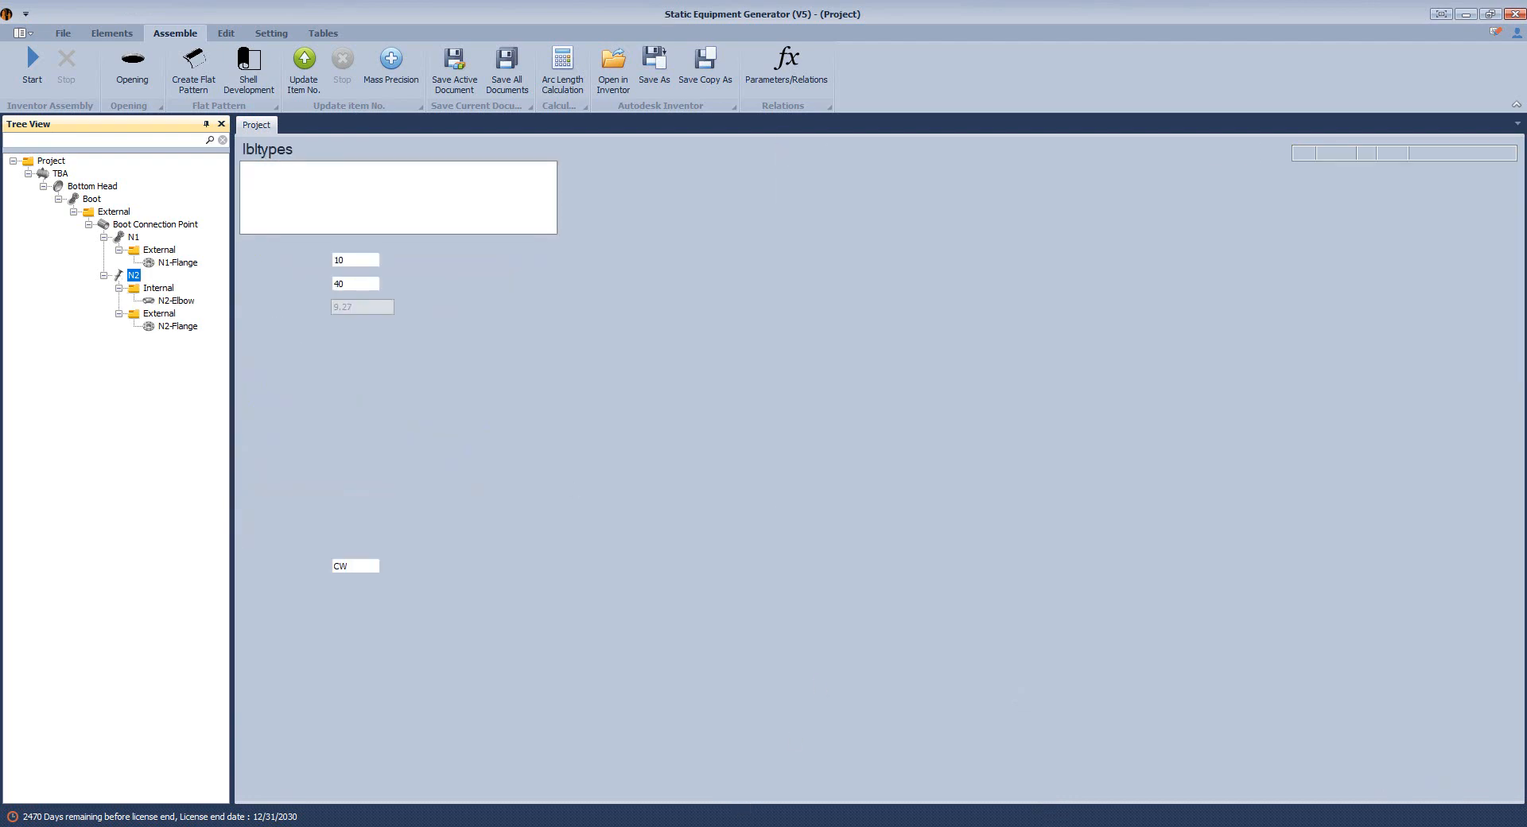
left_click(670, 826)
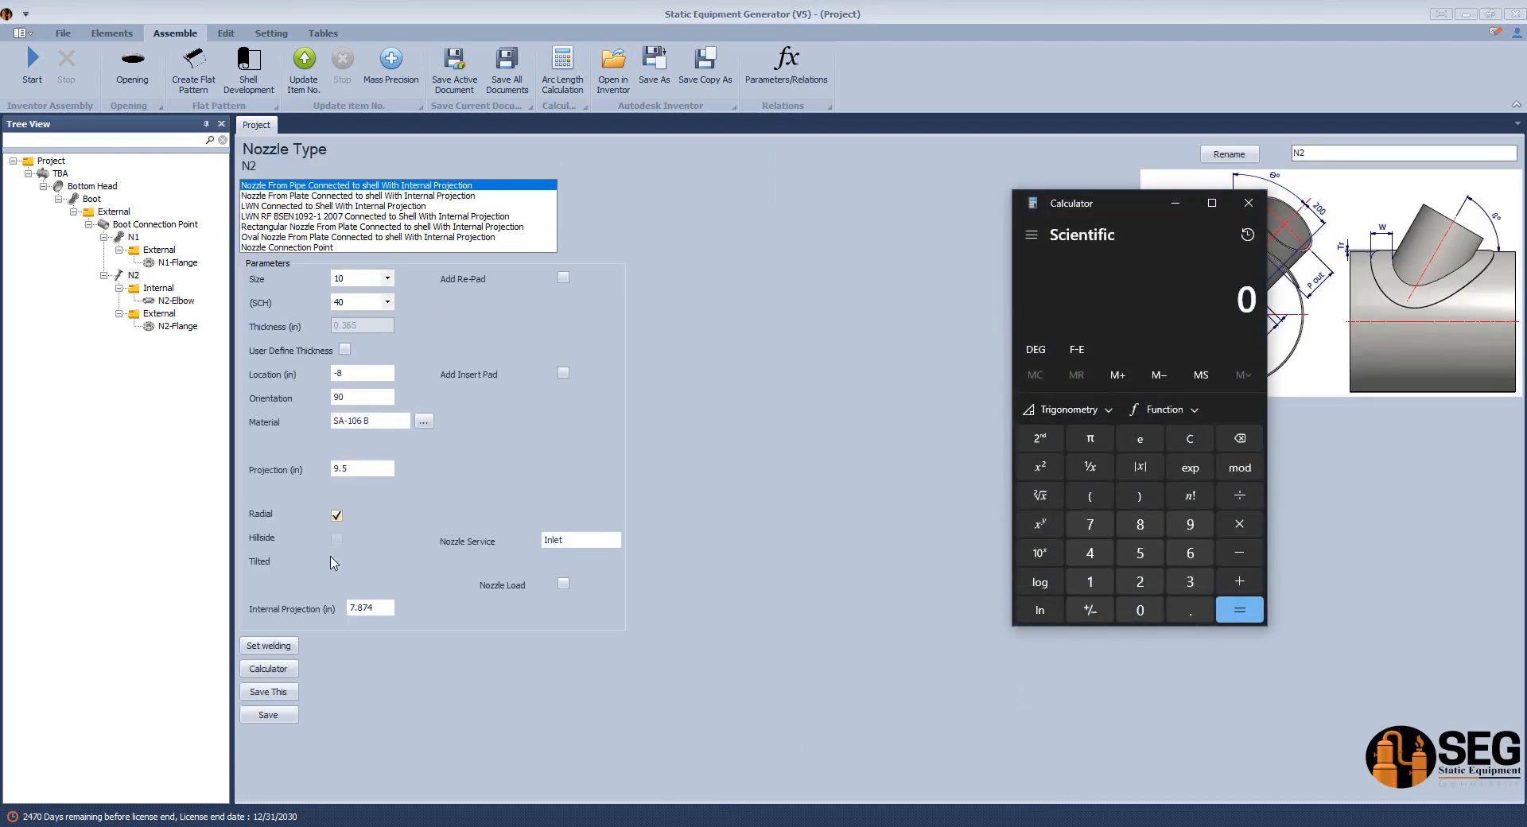
type("7.874 - ")
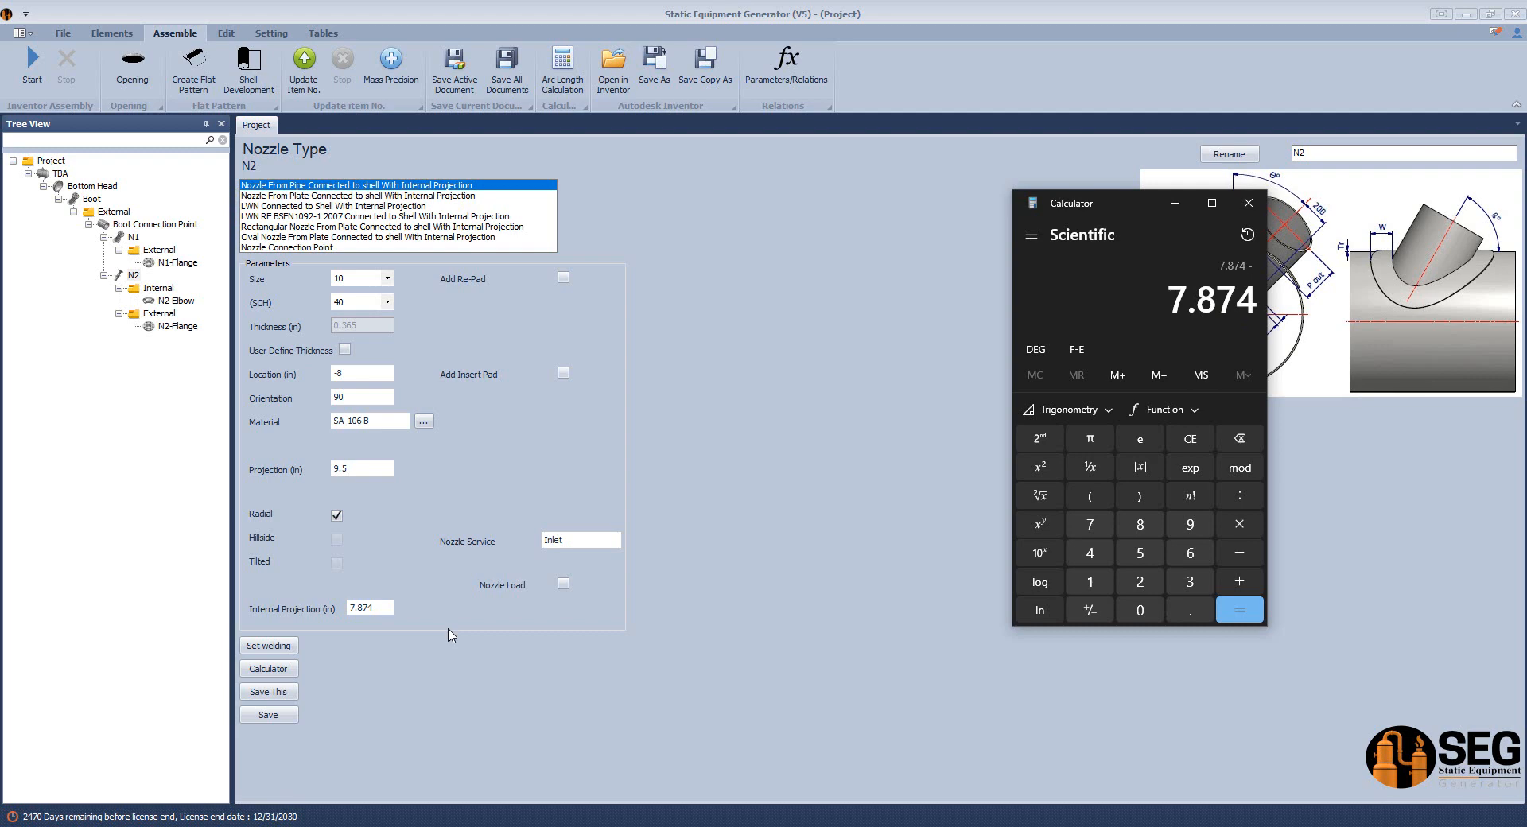
type("3.09")
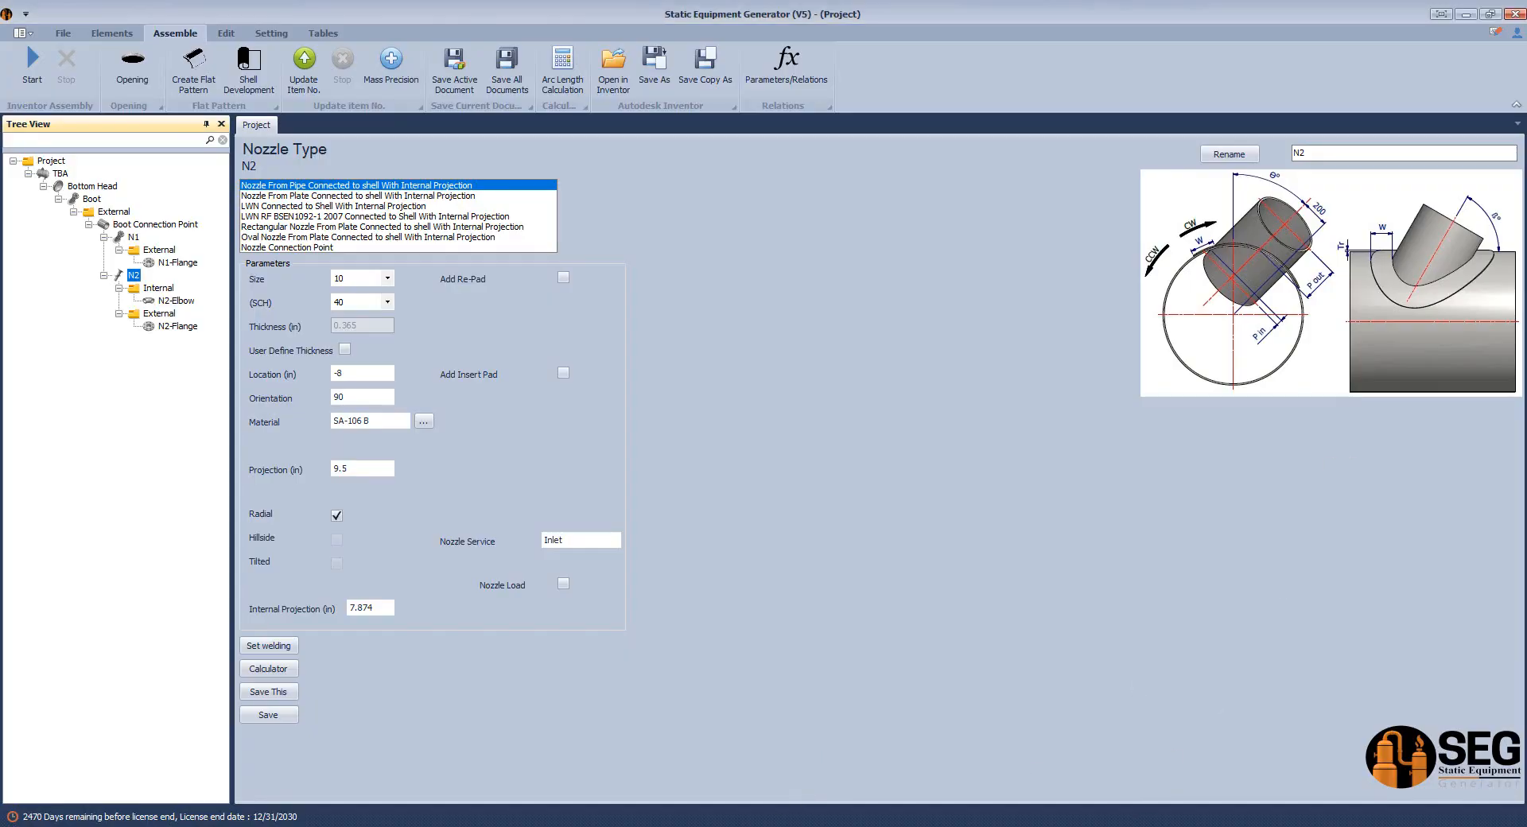
key("alt+Tab")
key("Return")
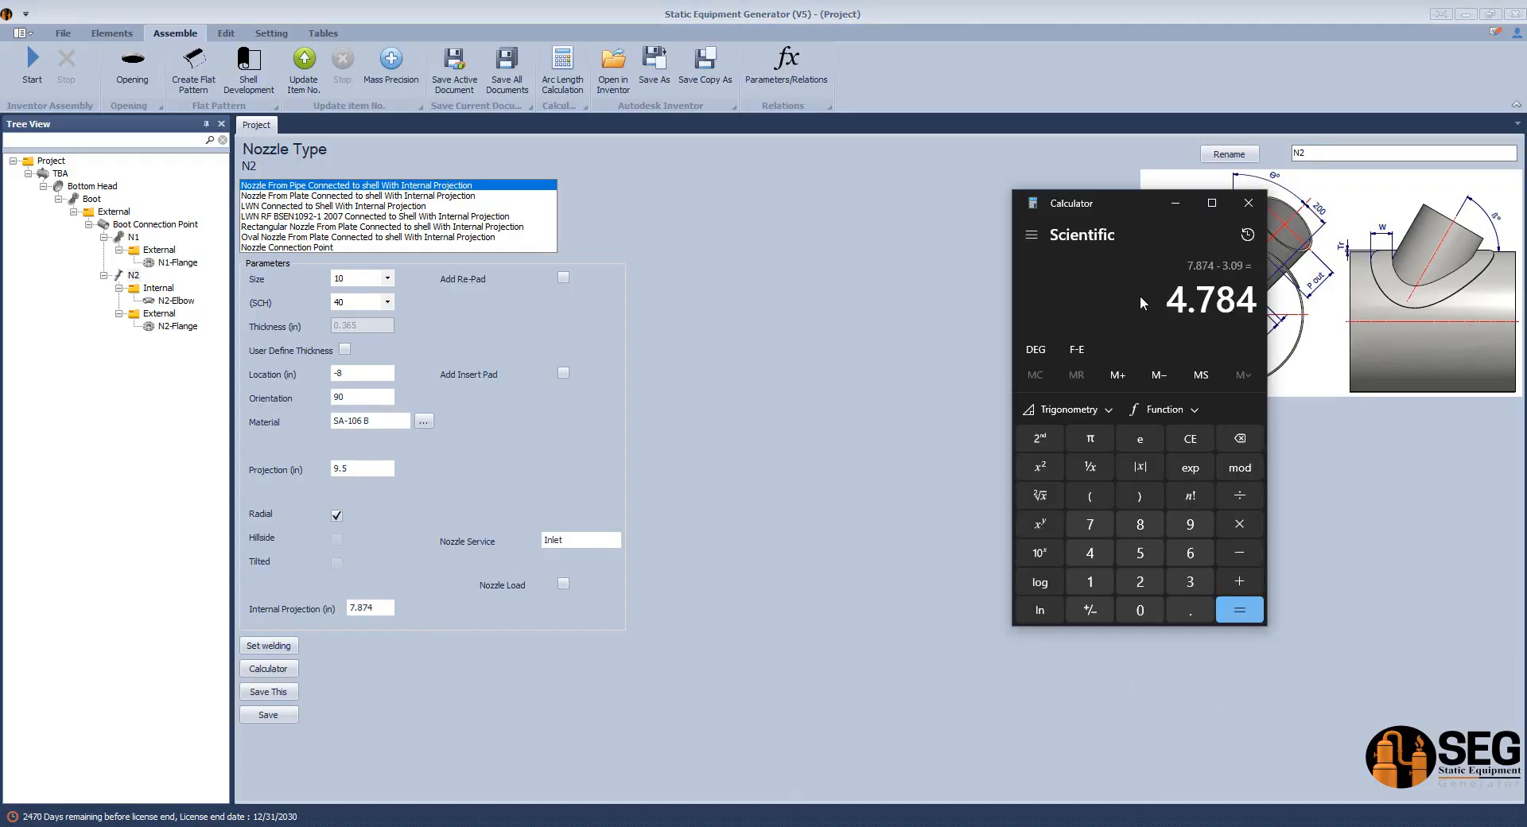
Copy the calculated result, set nozzle N2's internal projection to 4.784 in and save the nozzle.
left_click_drag(1171, 301, 1255, 303)
right_click(1243, 297)
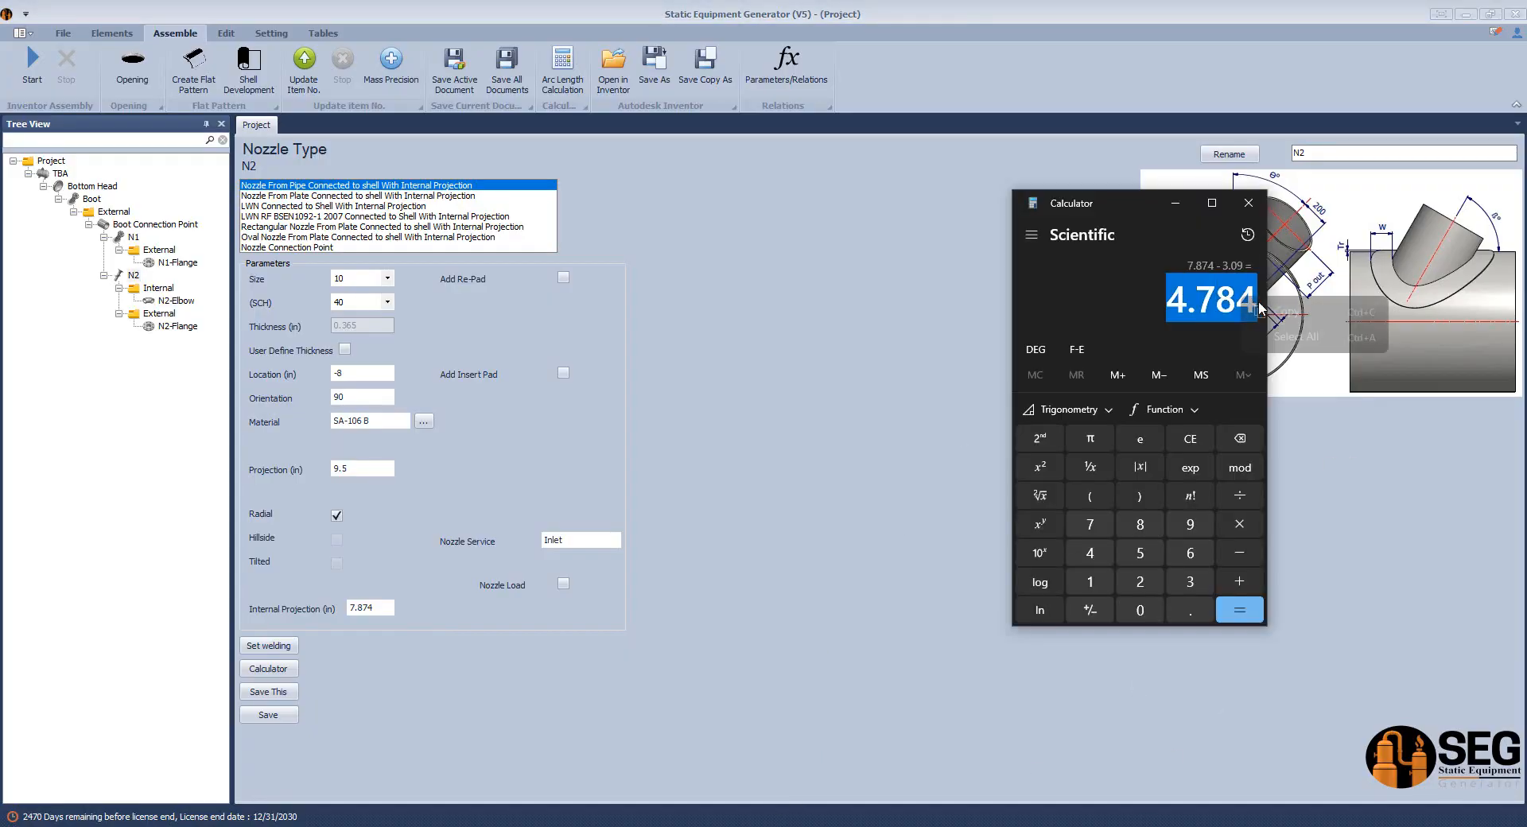
left_click(1278, 313)
left_click_drag(393, 609, 322, 610)
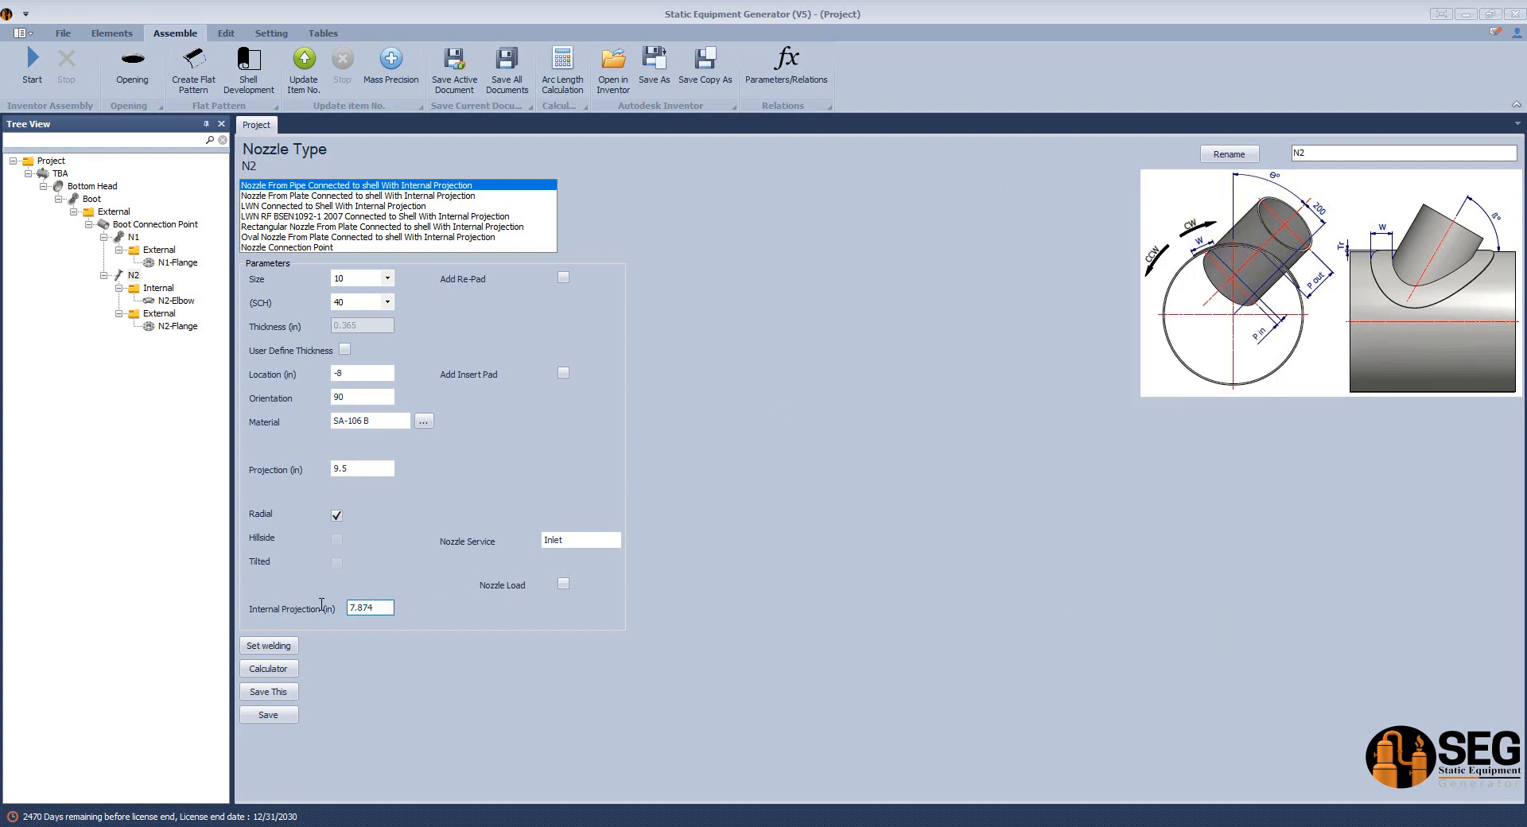
left_click(281, 720)
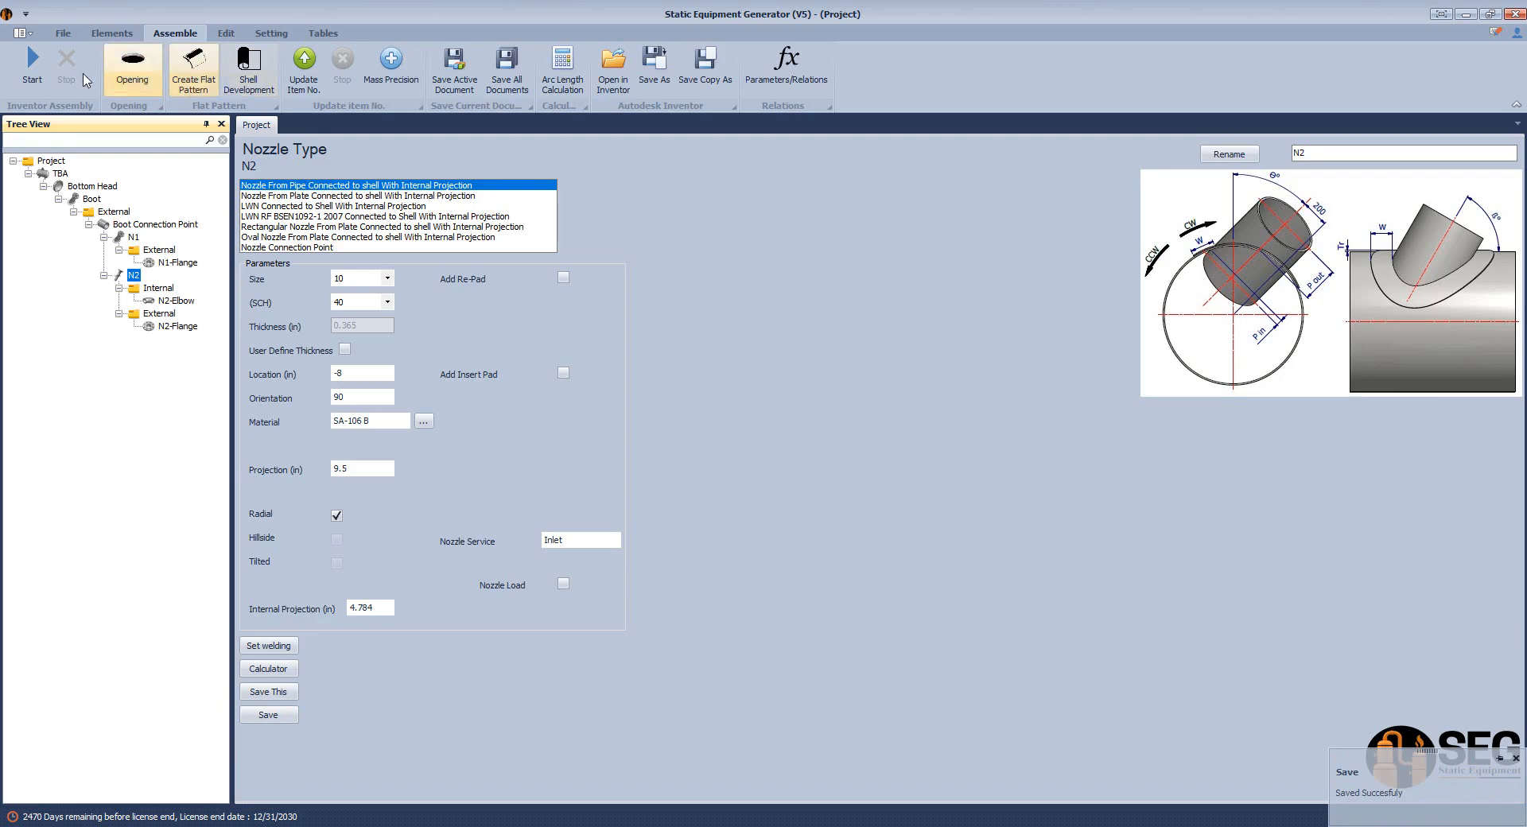
Switch to the Inventor drawing and dimension the vertical distance from the elbow's upper end to the head's top edge.
left_click(1058, 825)
middle_click_drag(793, 425, 792, 462)
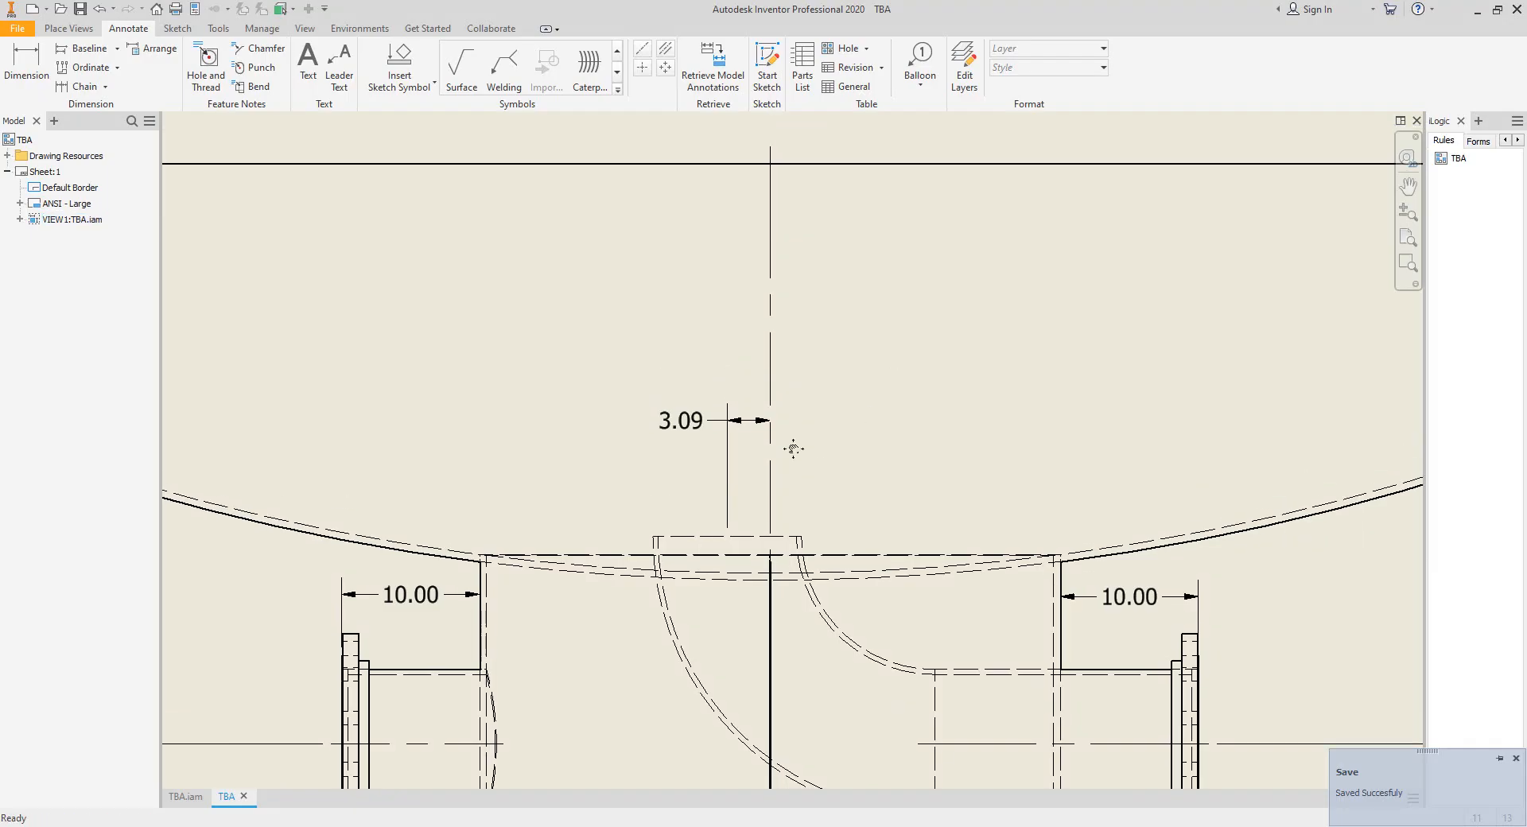
key("d")
left_click(724, 537)
left_click(722, 165)
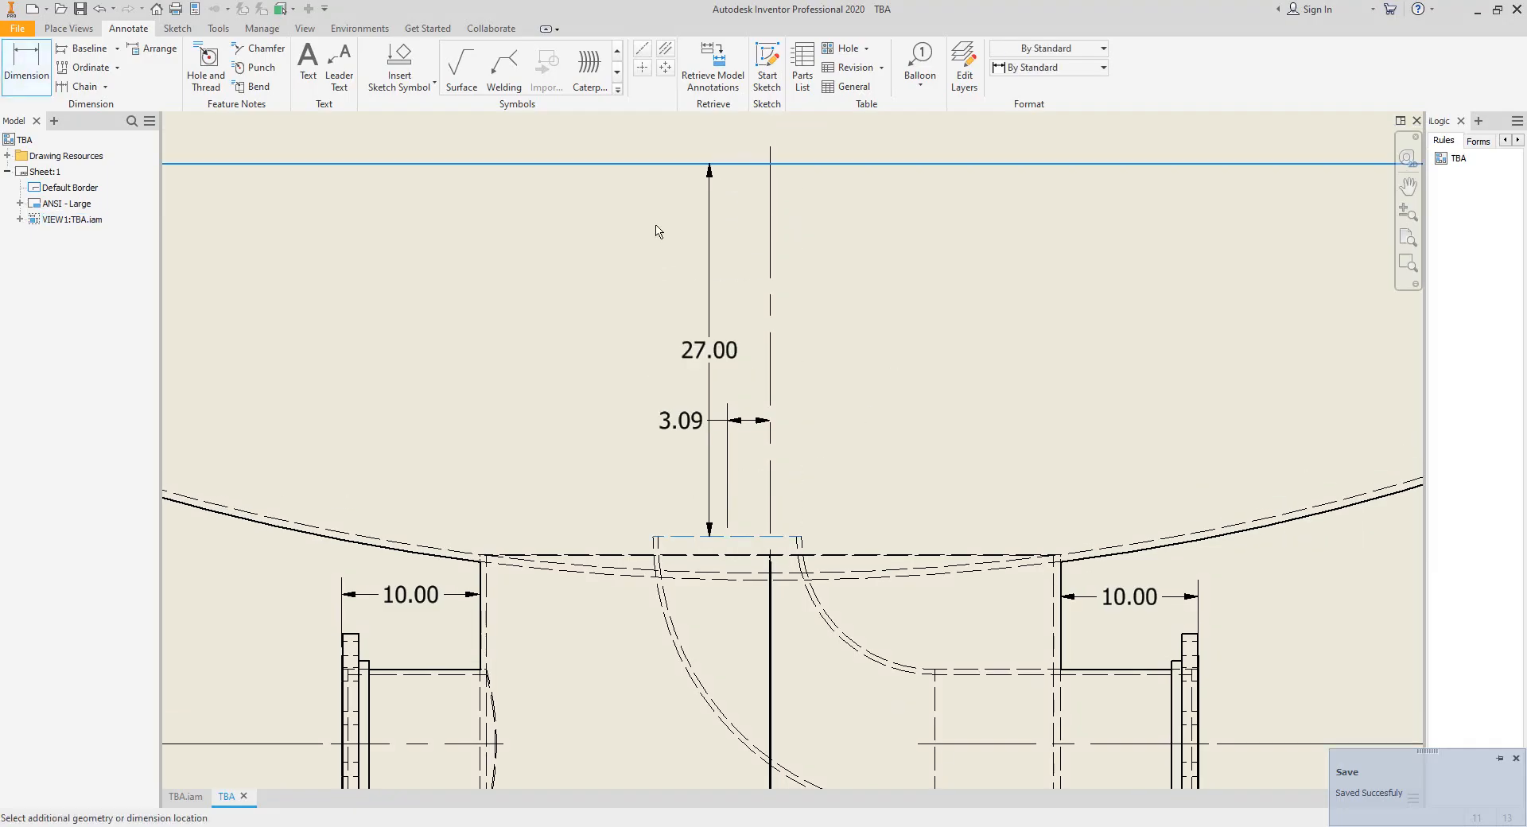
left_click(583, 274)
middle_click_drag(700, 478, 714, 507)
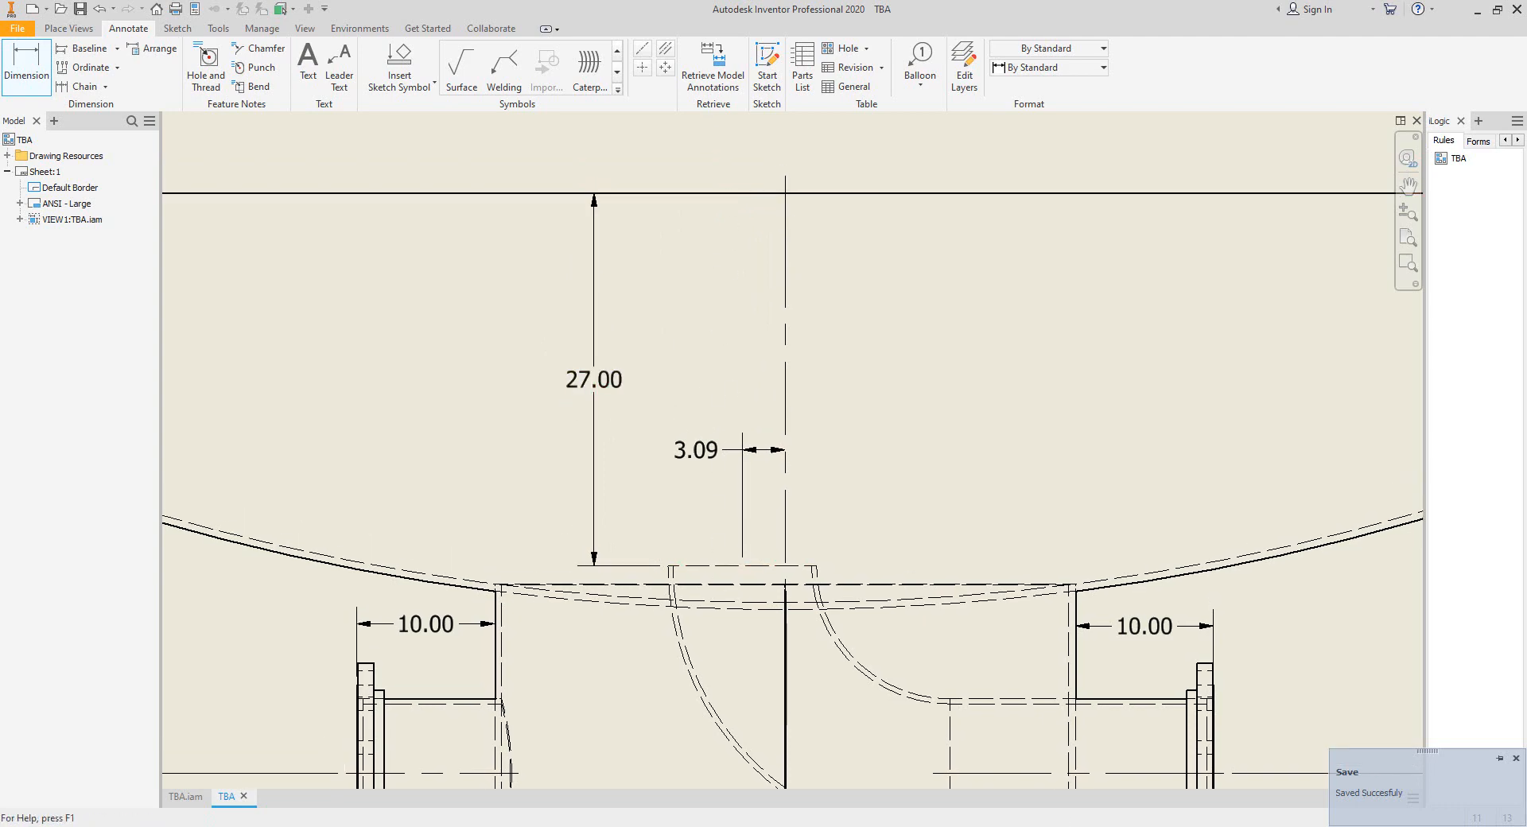
Switch to Static Equipment Generator and add a shell part named N2-Pipe under nozzle N2's Internal group.
key("alt+Tab")
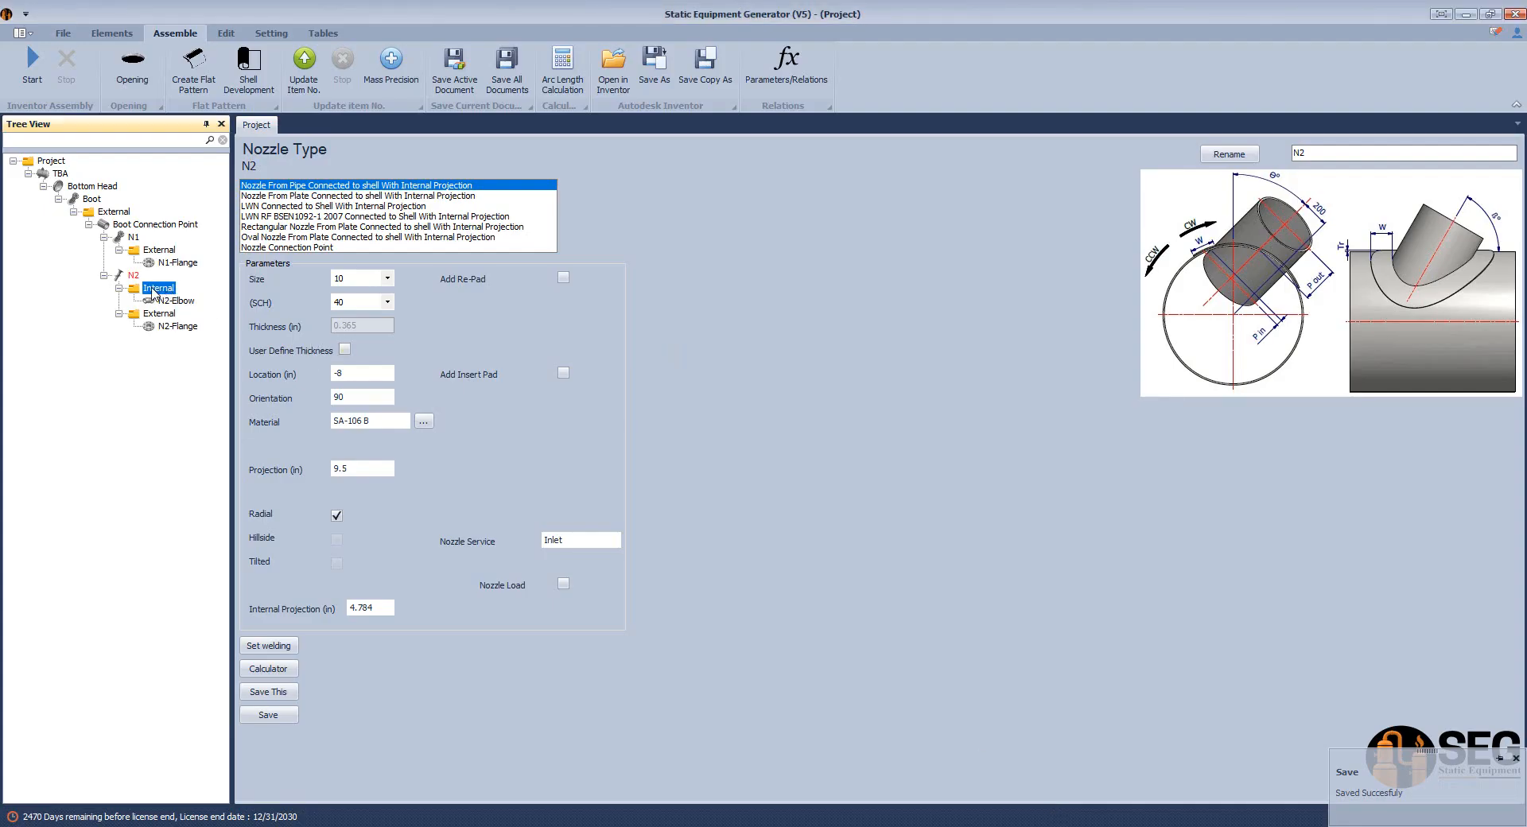
left_click(111, 32)
left_click(78, 65)
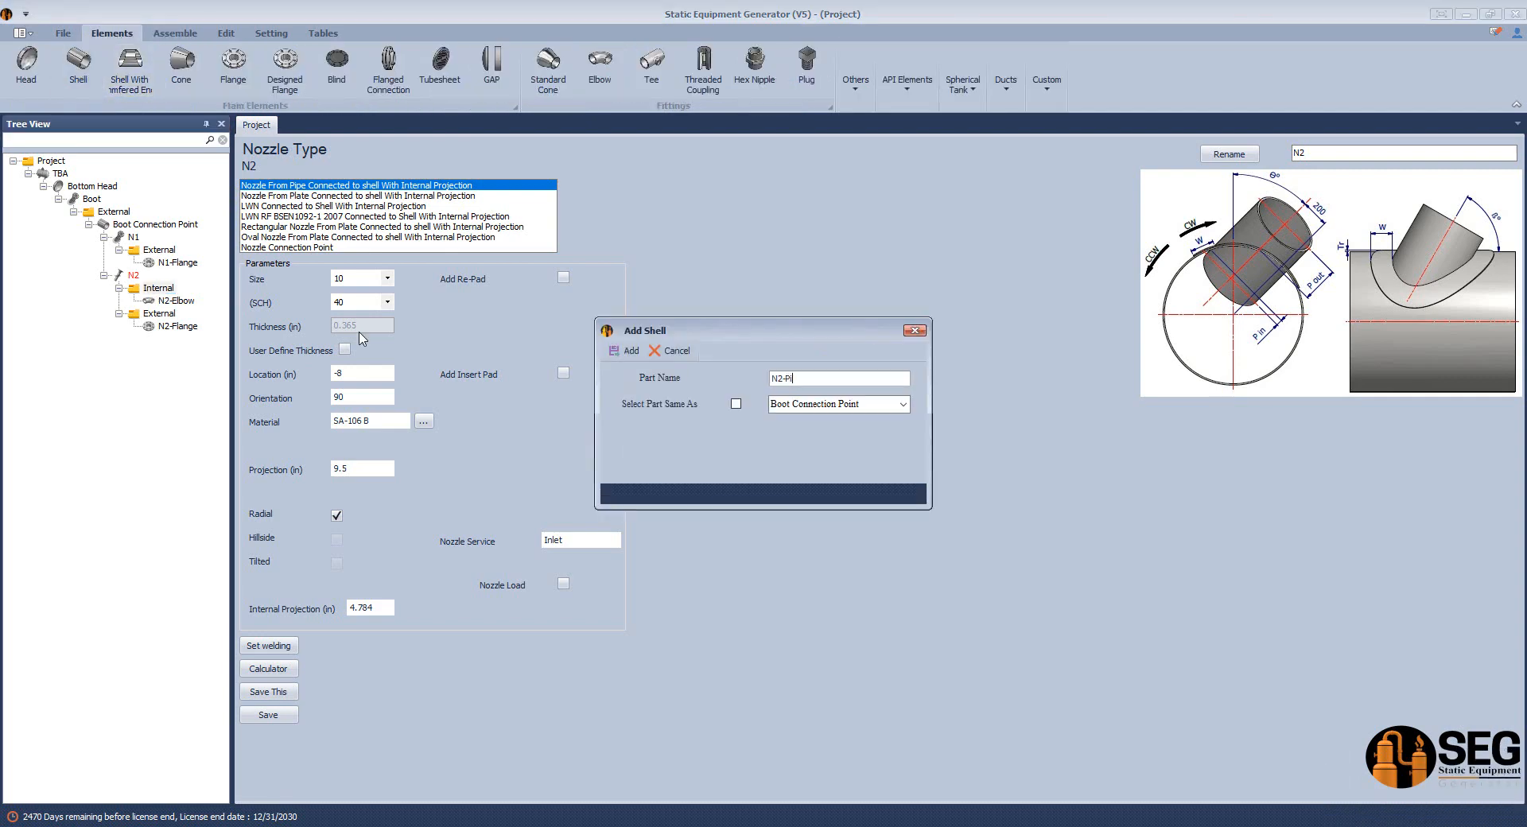
key("Return")
Configure N2-Pipe with outer diameter size 10, schedule 40 and a 27 in length, and save it.
left_click(174, 314)
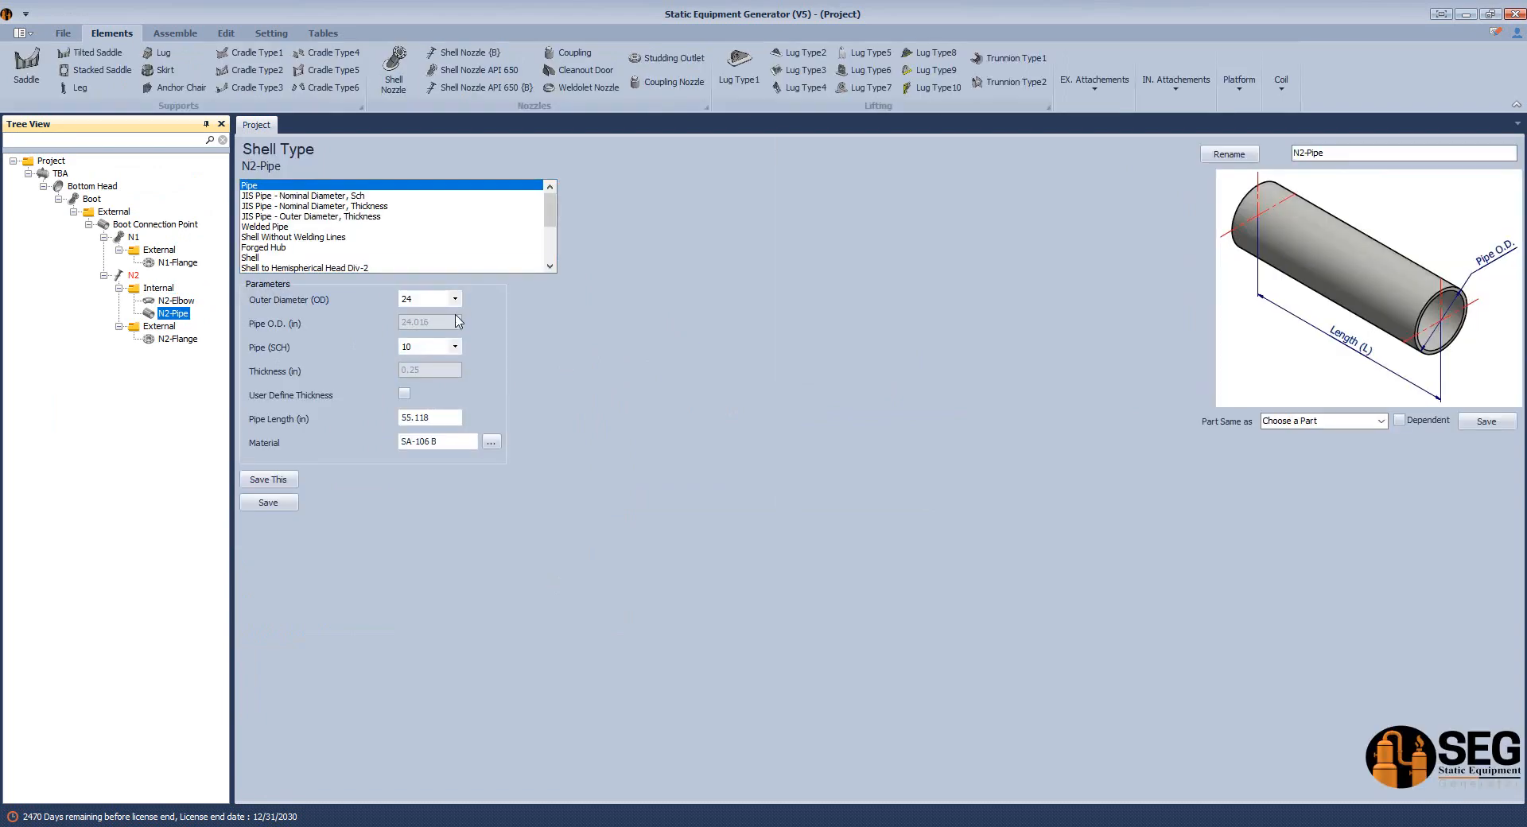
left_click(455, 300)
left_click(421, 314)
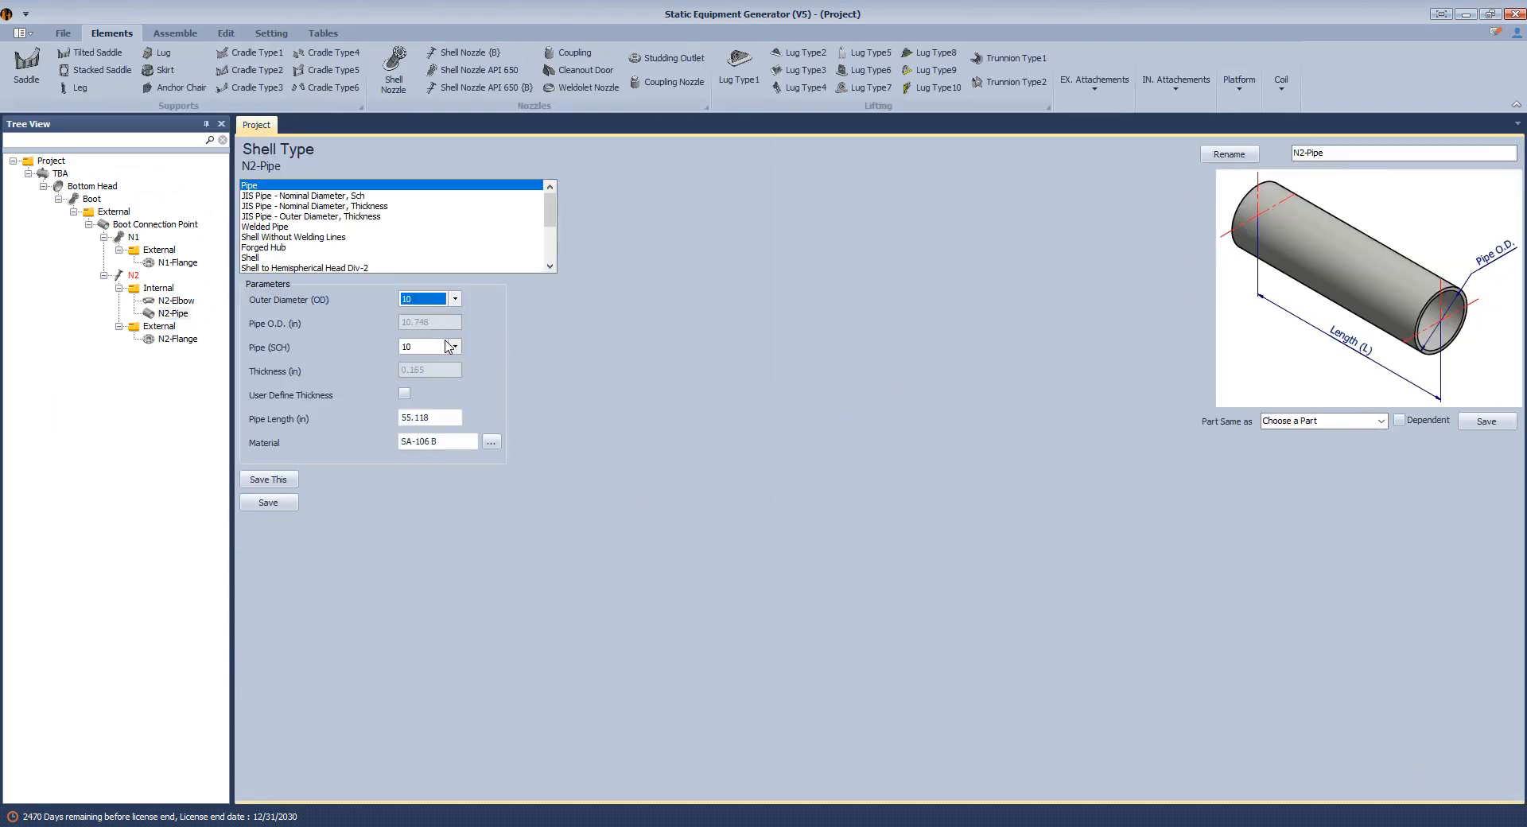
left_click(455, 348)
left_click(422, 443)
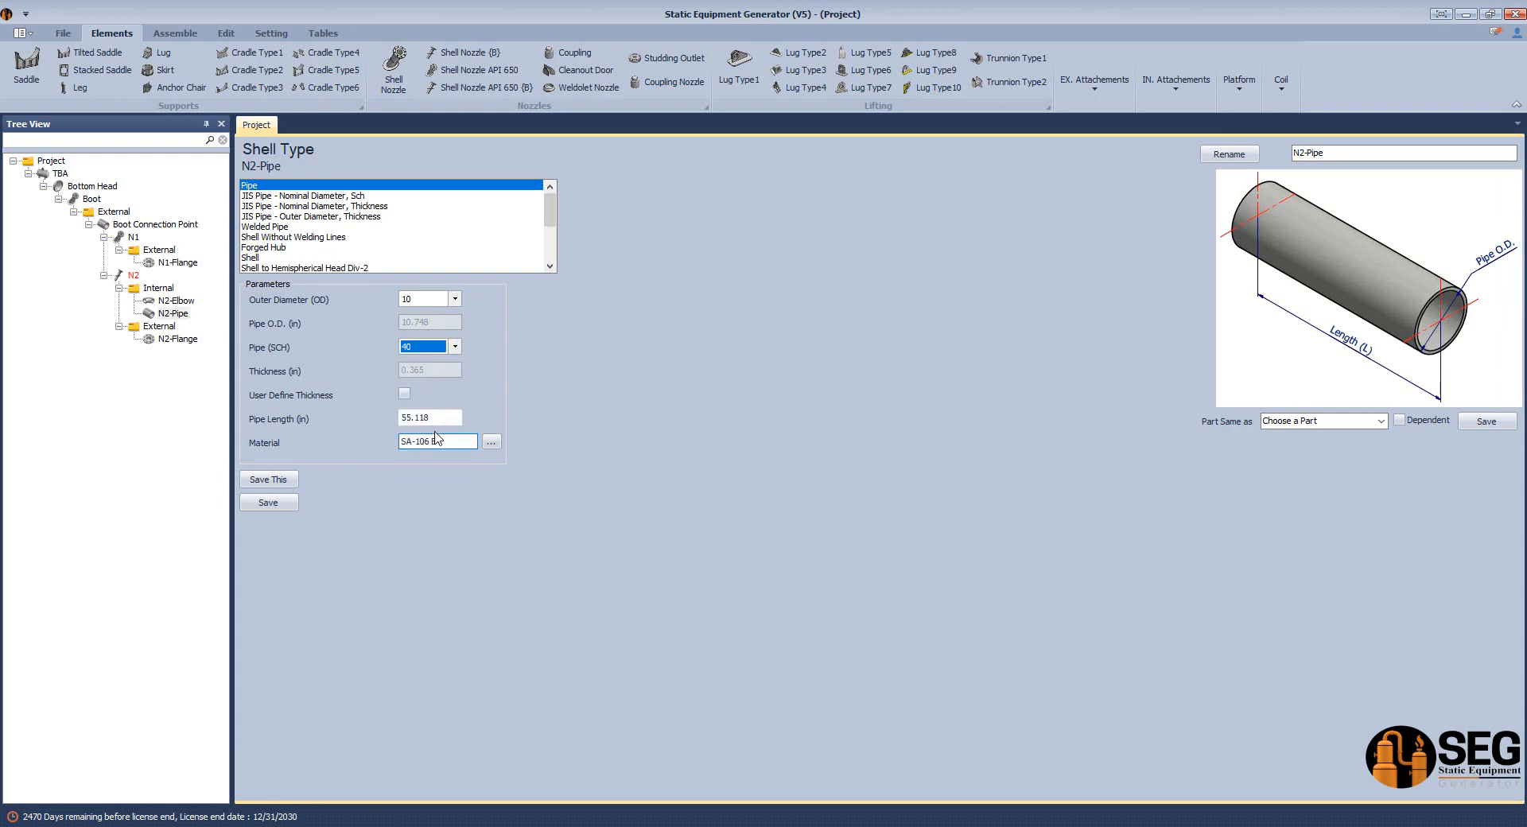
left_click(293, 504)
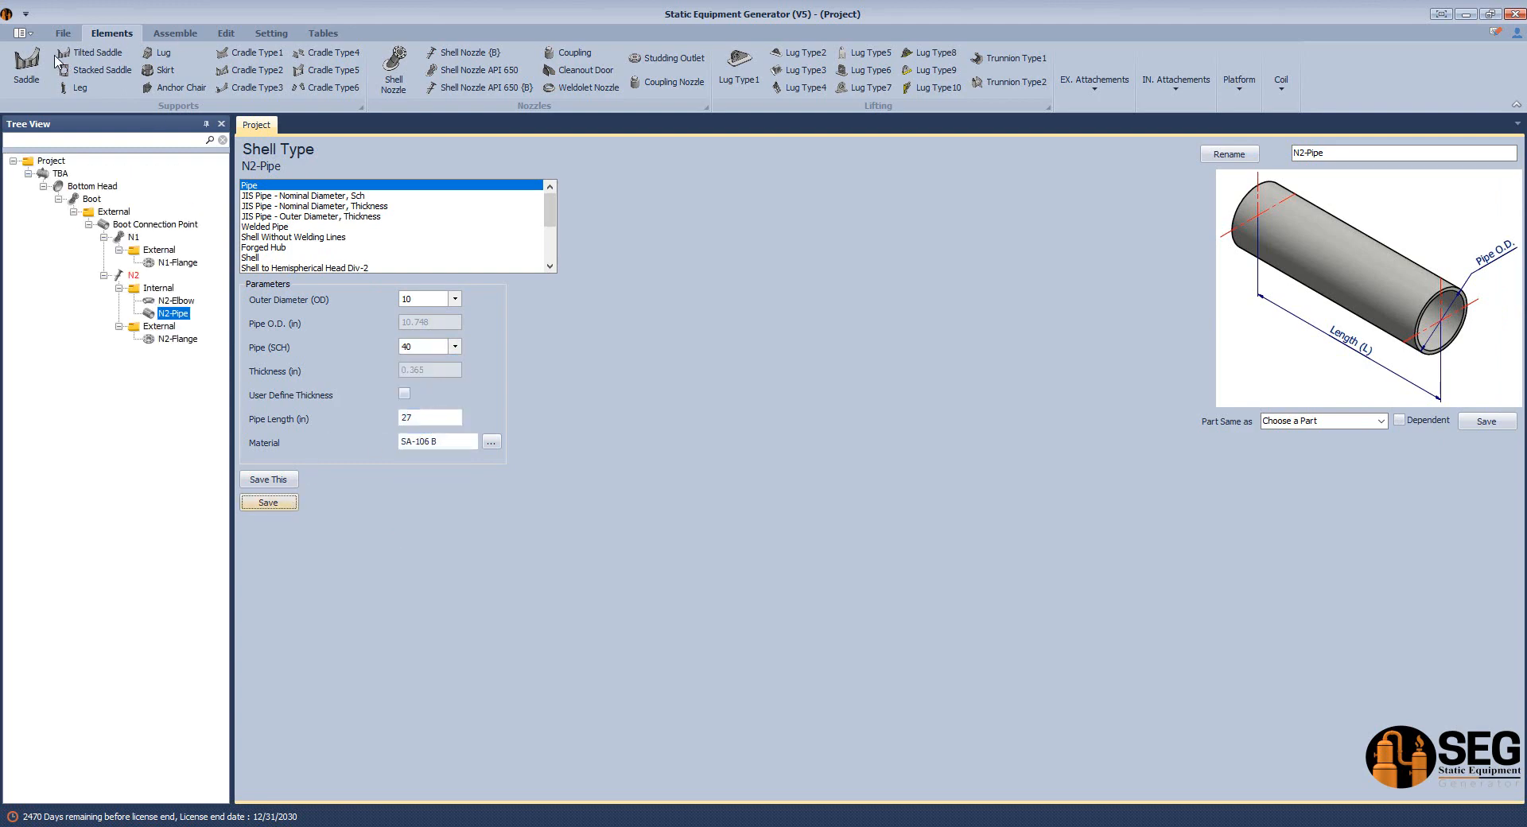
Regenerate the assembly with the new pipe and view it in Inventor from an isometric angle looking into the head.
left_click(175, 33)
left_click(33, 65)
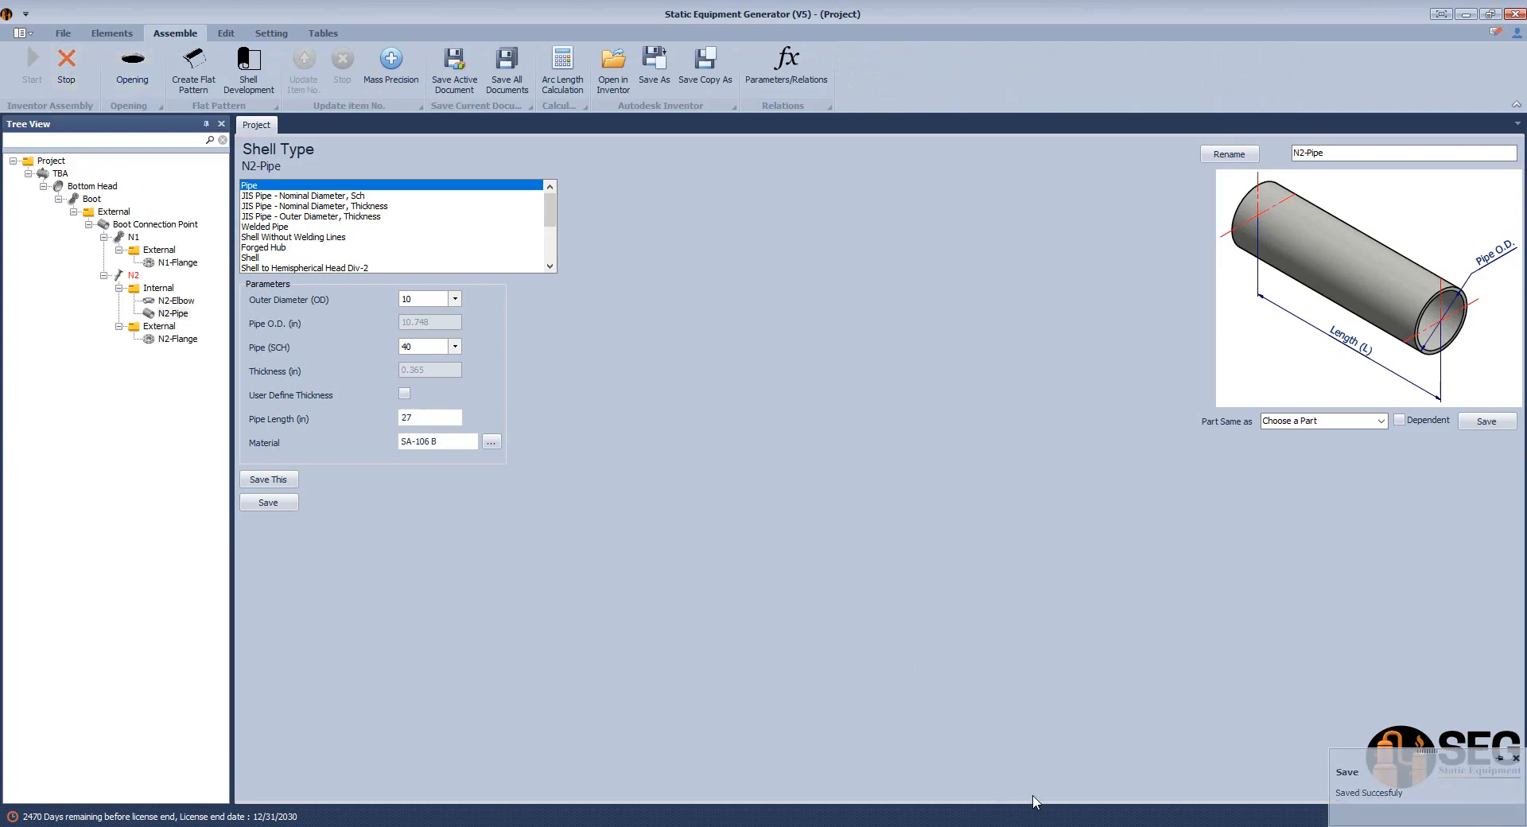
left_click(1028, 824)
left_click(1065, 190)
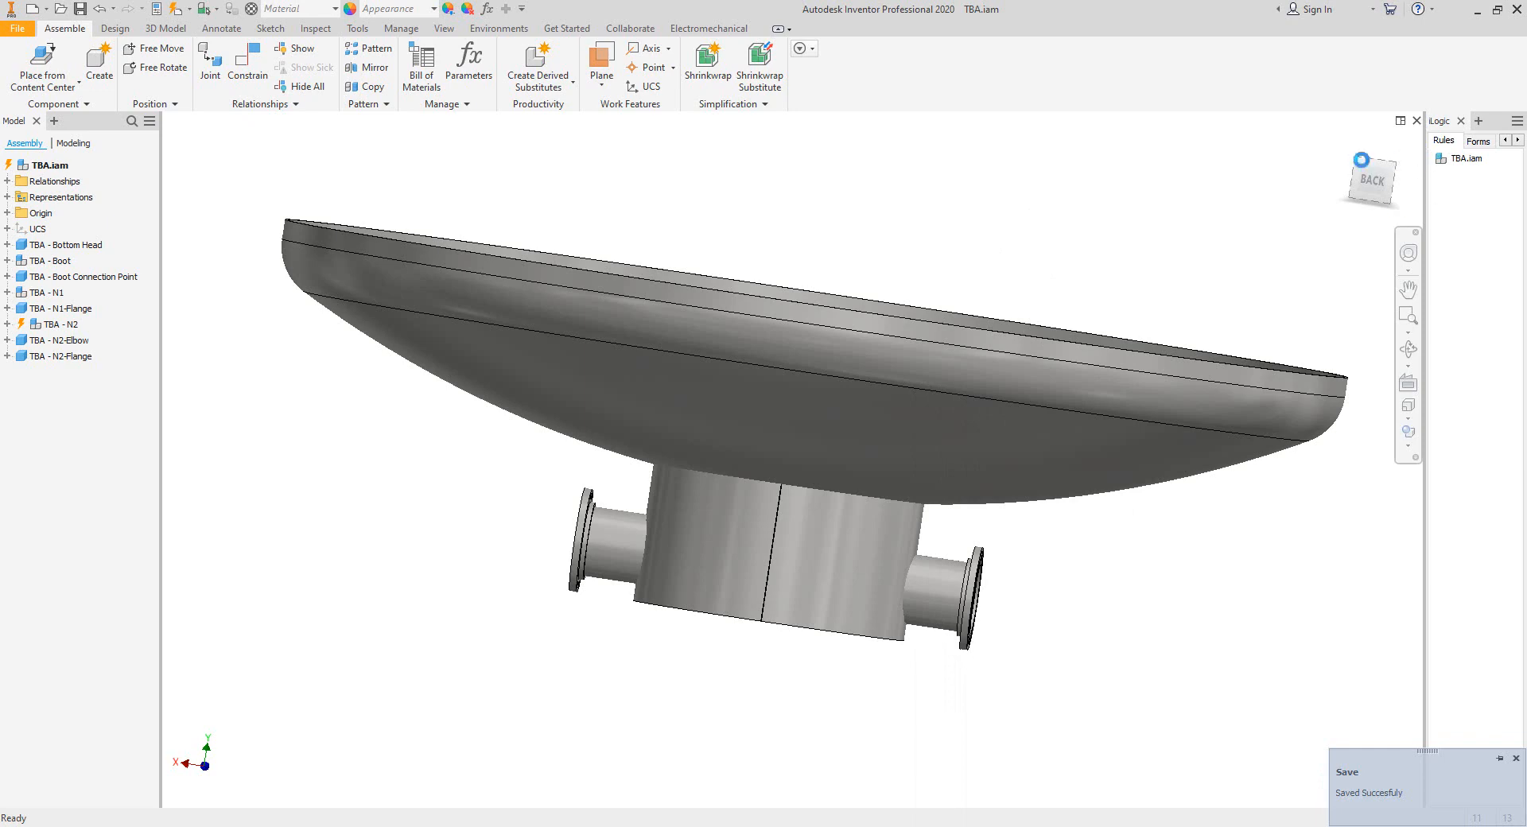
left_click(1358, 157)
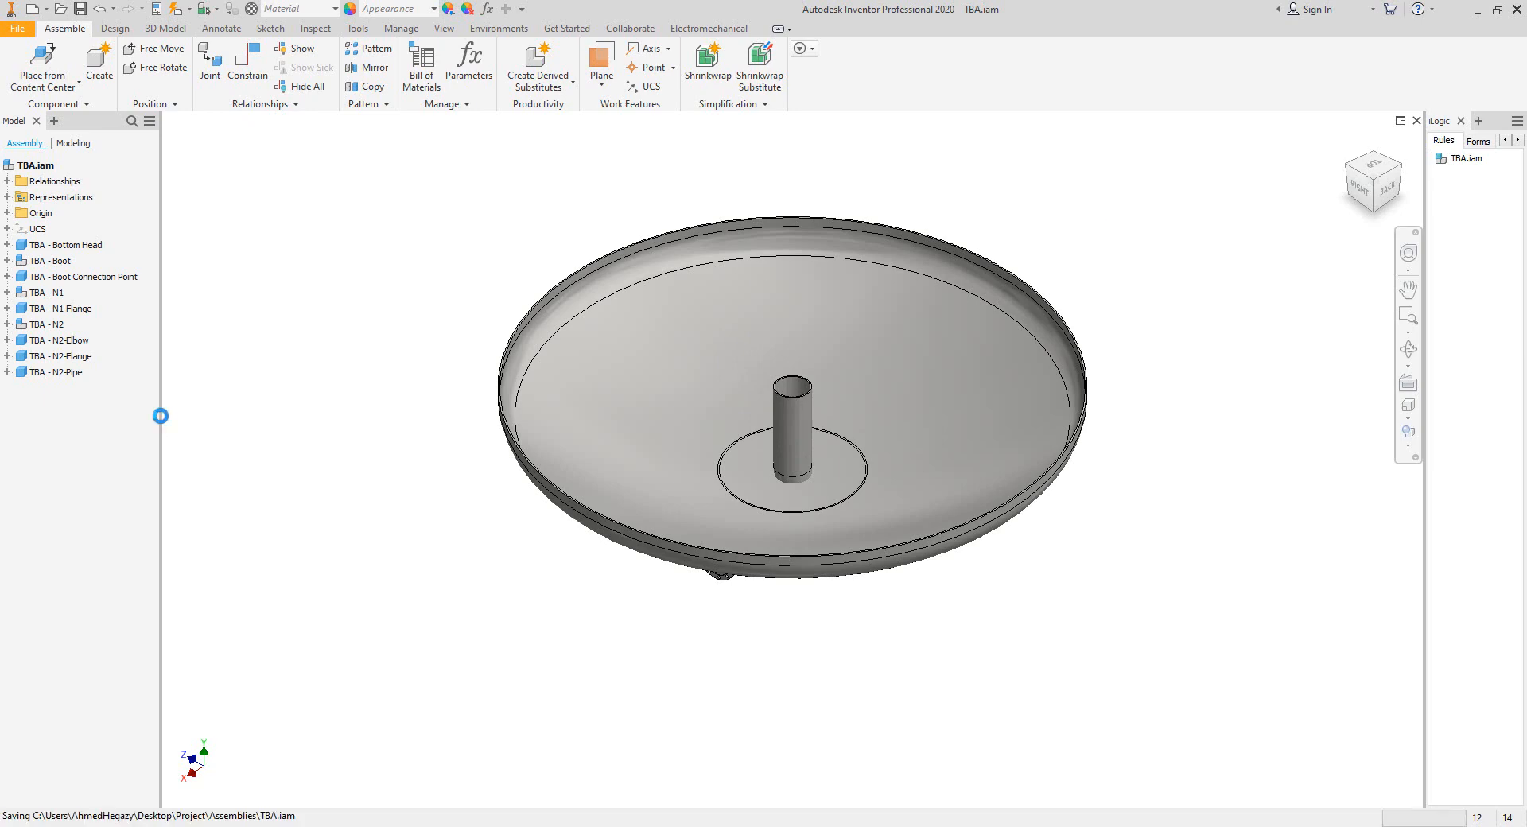
Return to the TBA drawing and delete the horizontal offset dimension at the pipe's centerline.
left_click(234, 795)
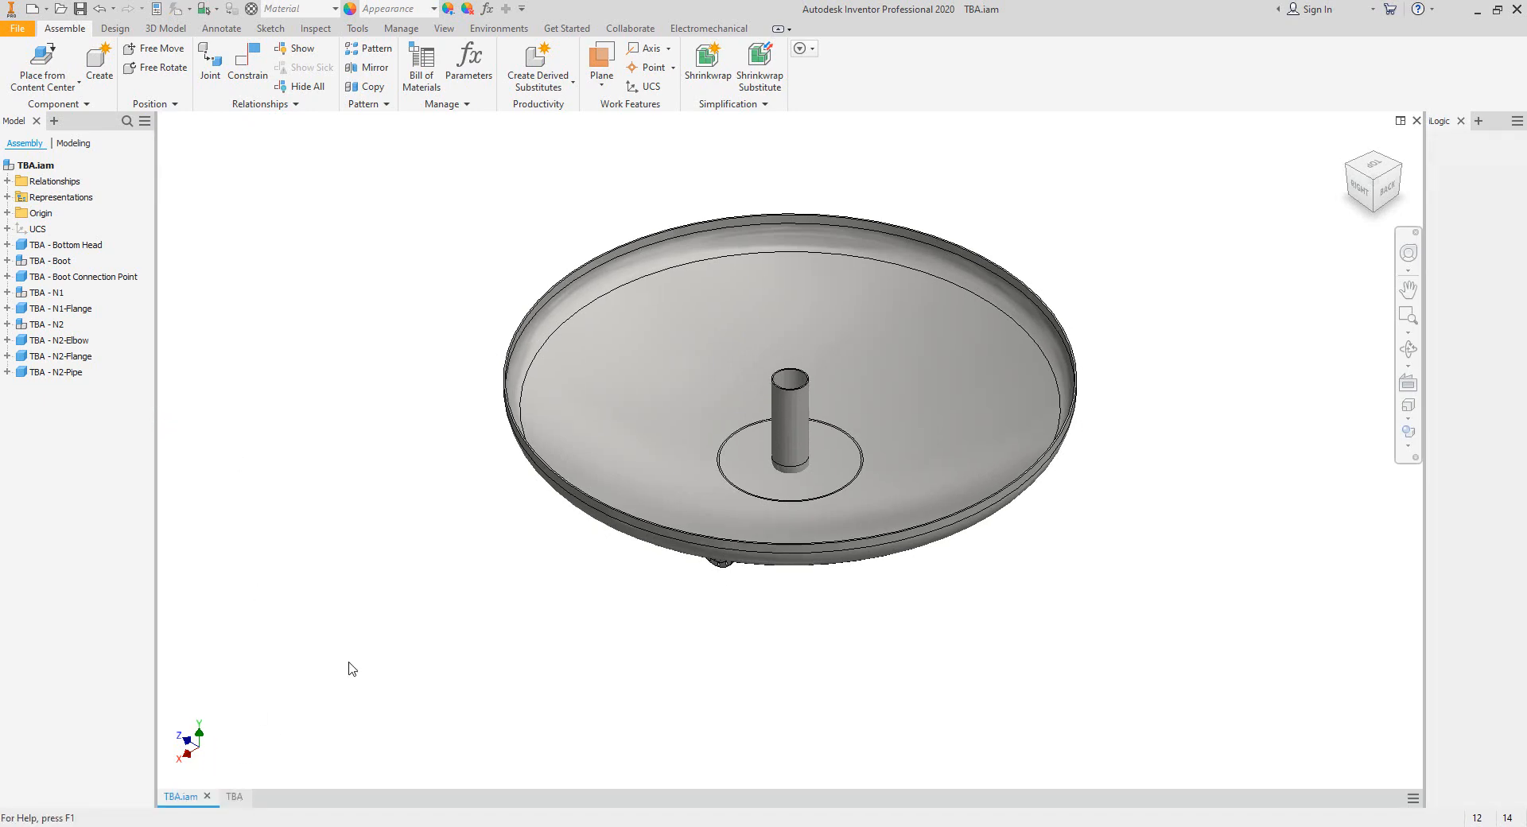
scroll(770, 416, "up", 3)
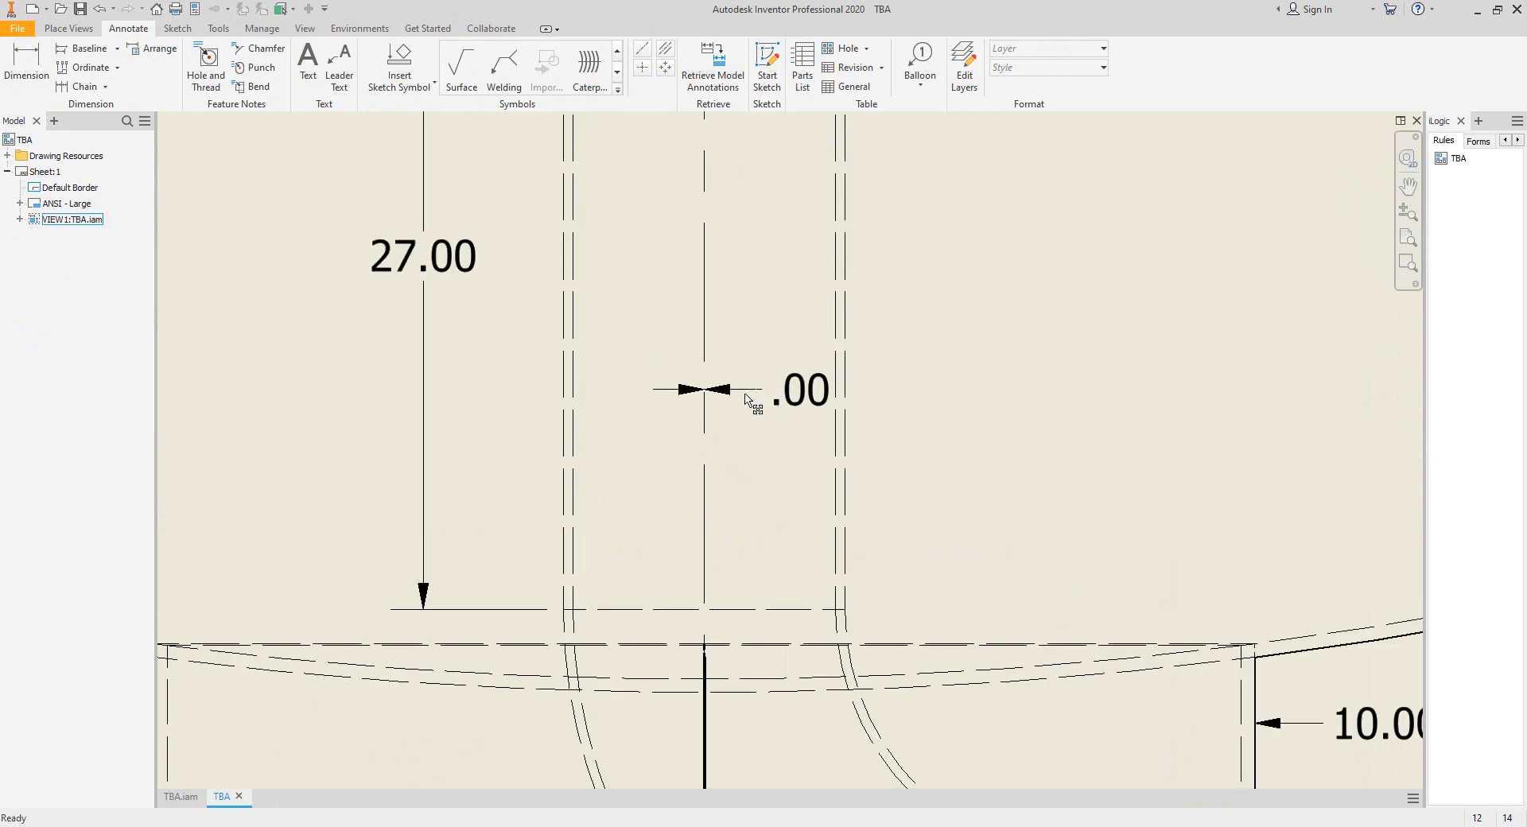
scroll(793, 398, "down", 2)
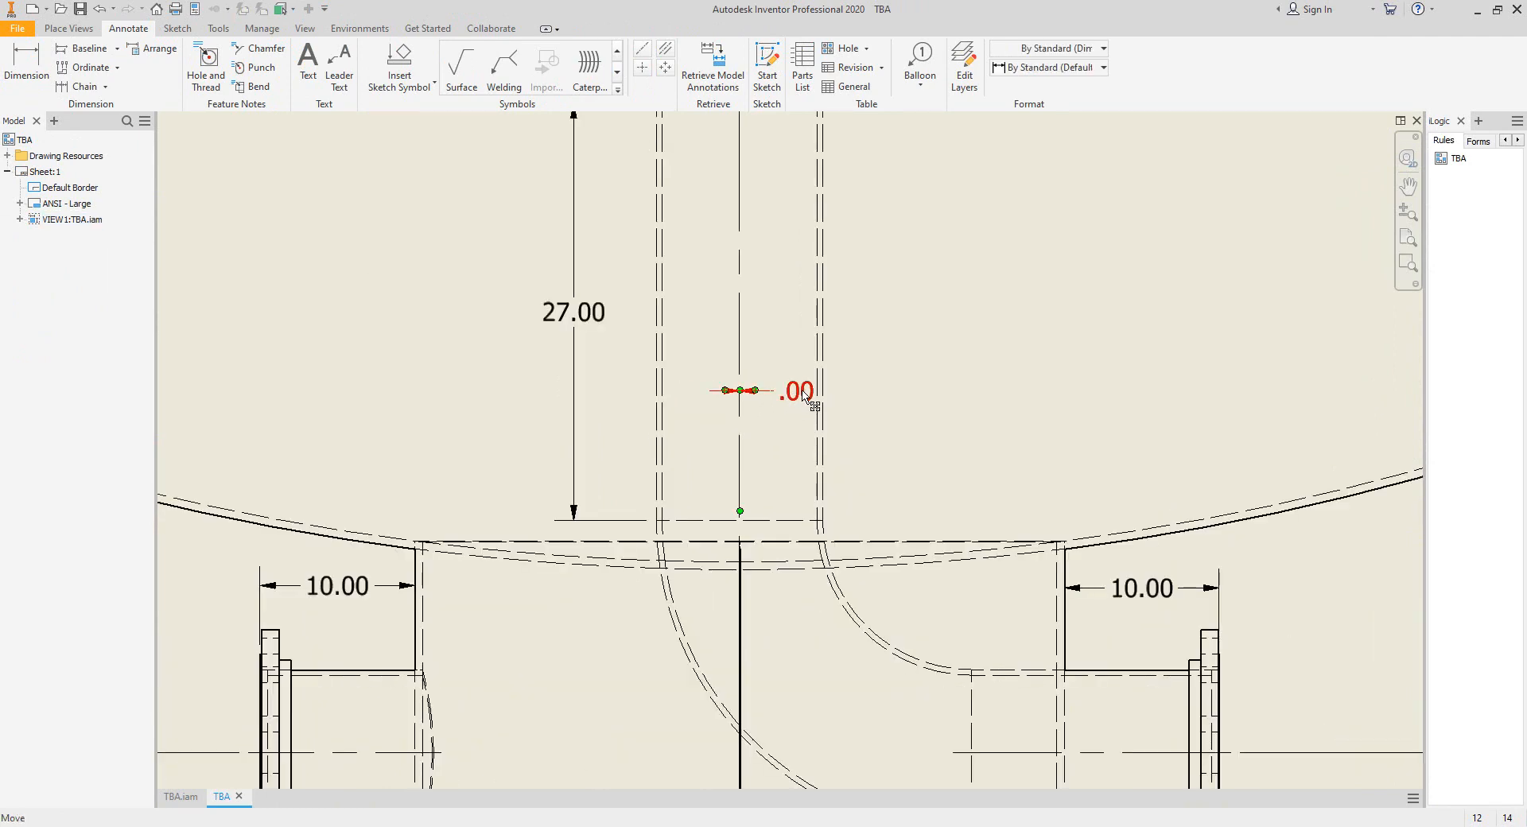
key("Delete")
Examine the vertical pipe, the internal elbow and the overall dimensions in the updated drawing view.
scroll(700, 544, "down", 2)
scroll(648, 287, "up", 3)
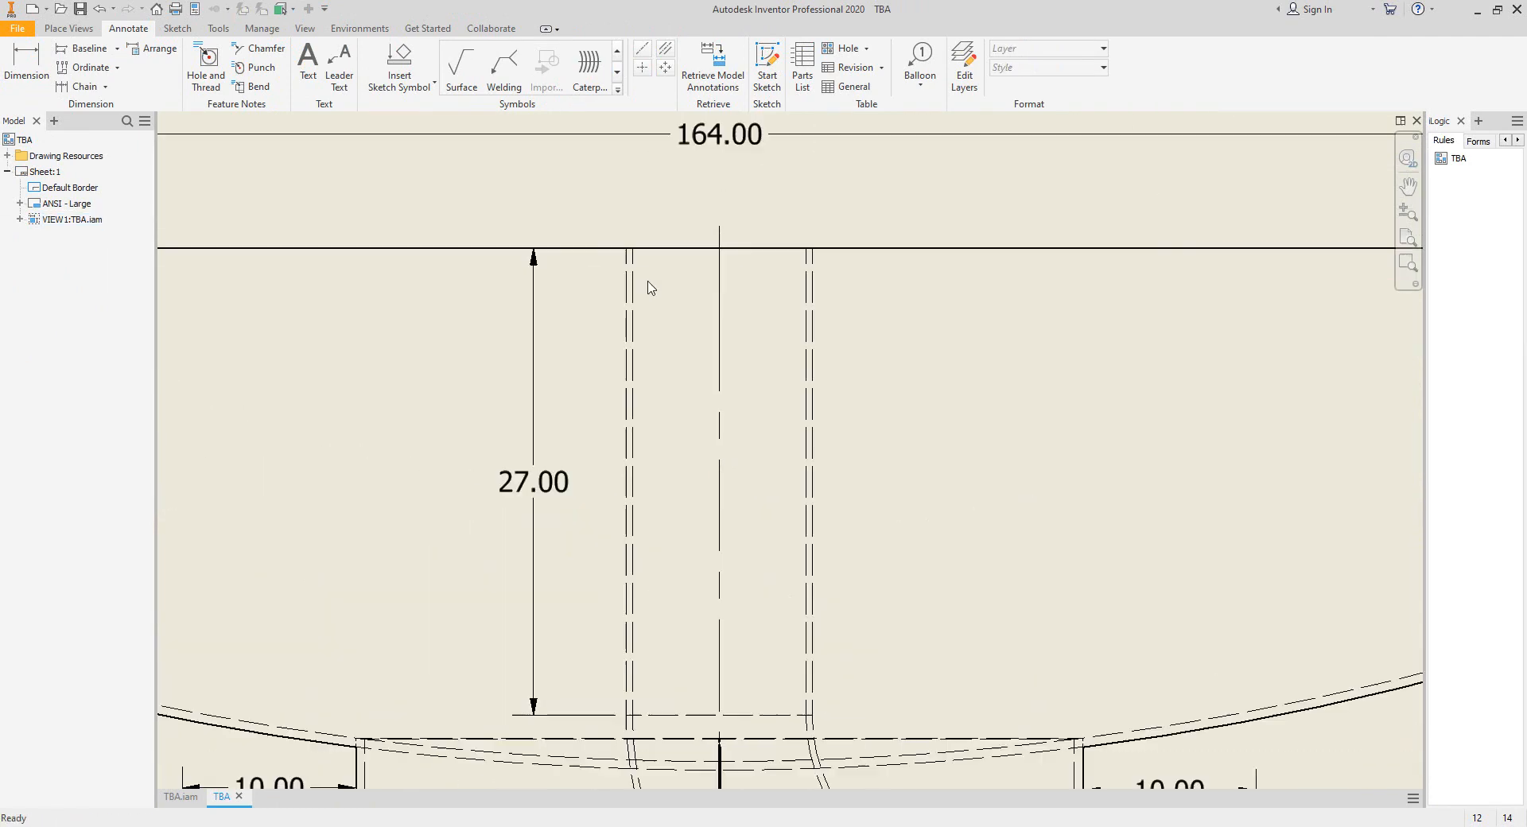
scroll(609, 293, "down", 2)
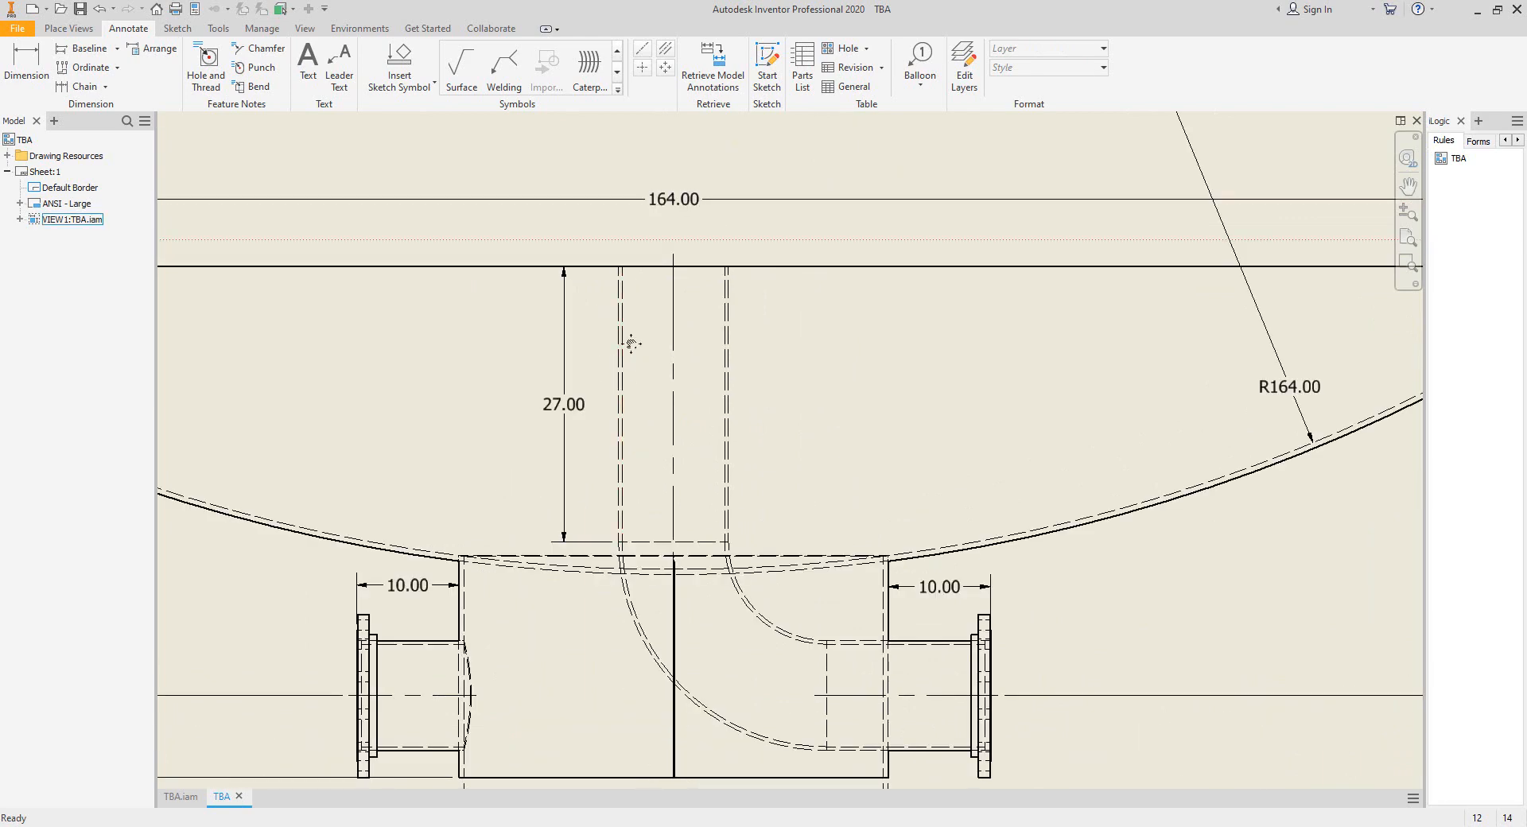
middle_click_drag(632, 344, 645, 339)
middle_click_drag(863, 193, 795, 296)
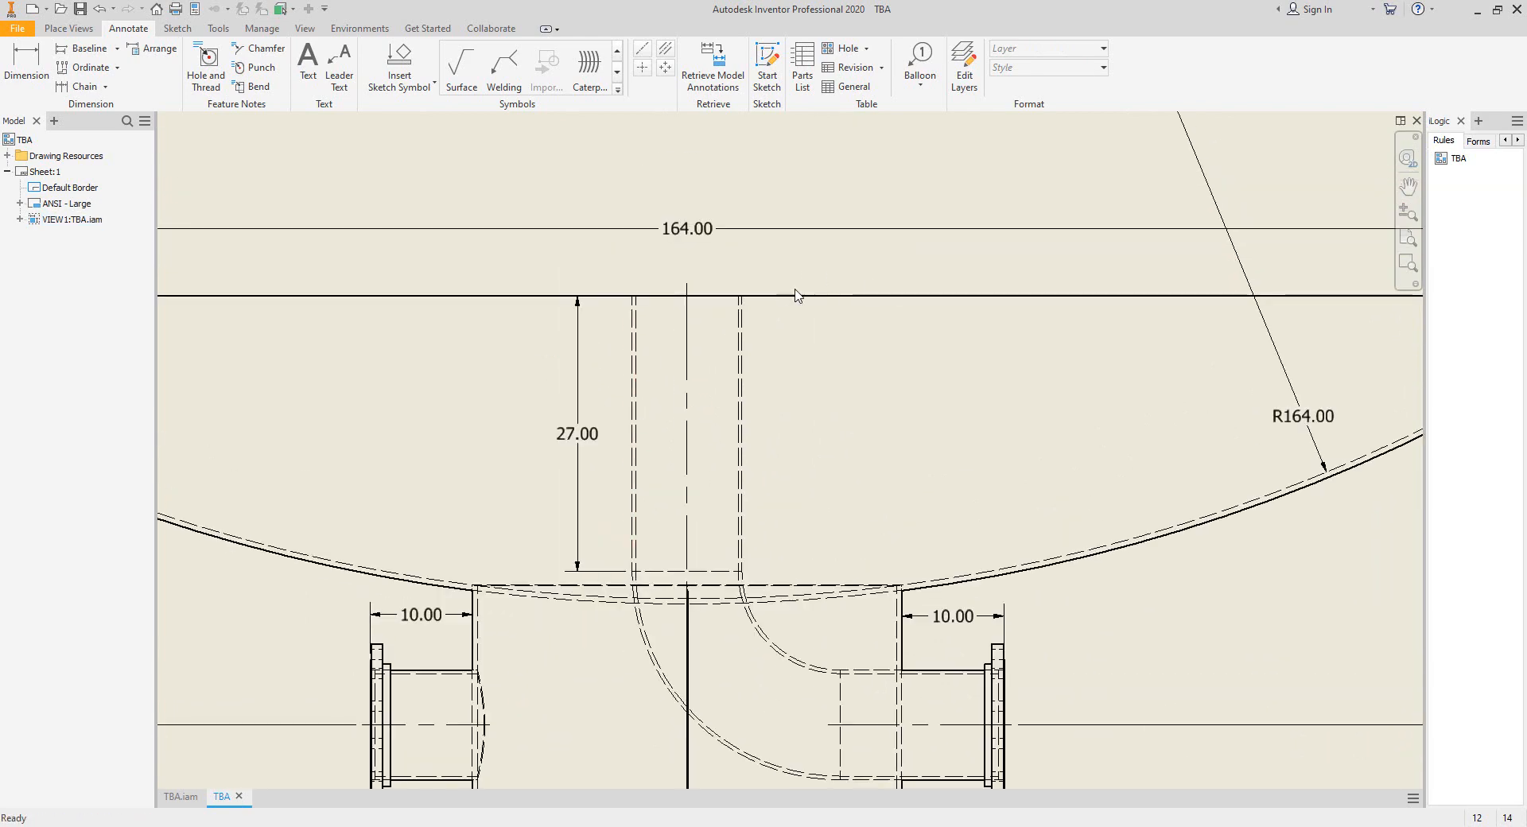
scroll(898, 327, "down", 2)
middle_click_drag(803, 388, 800, 361)
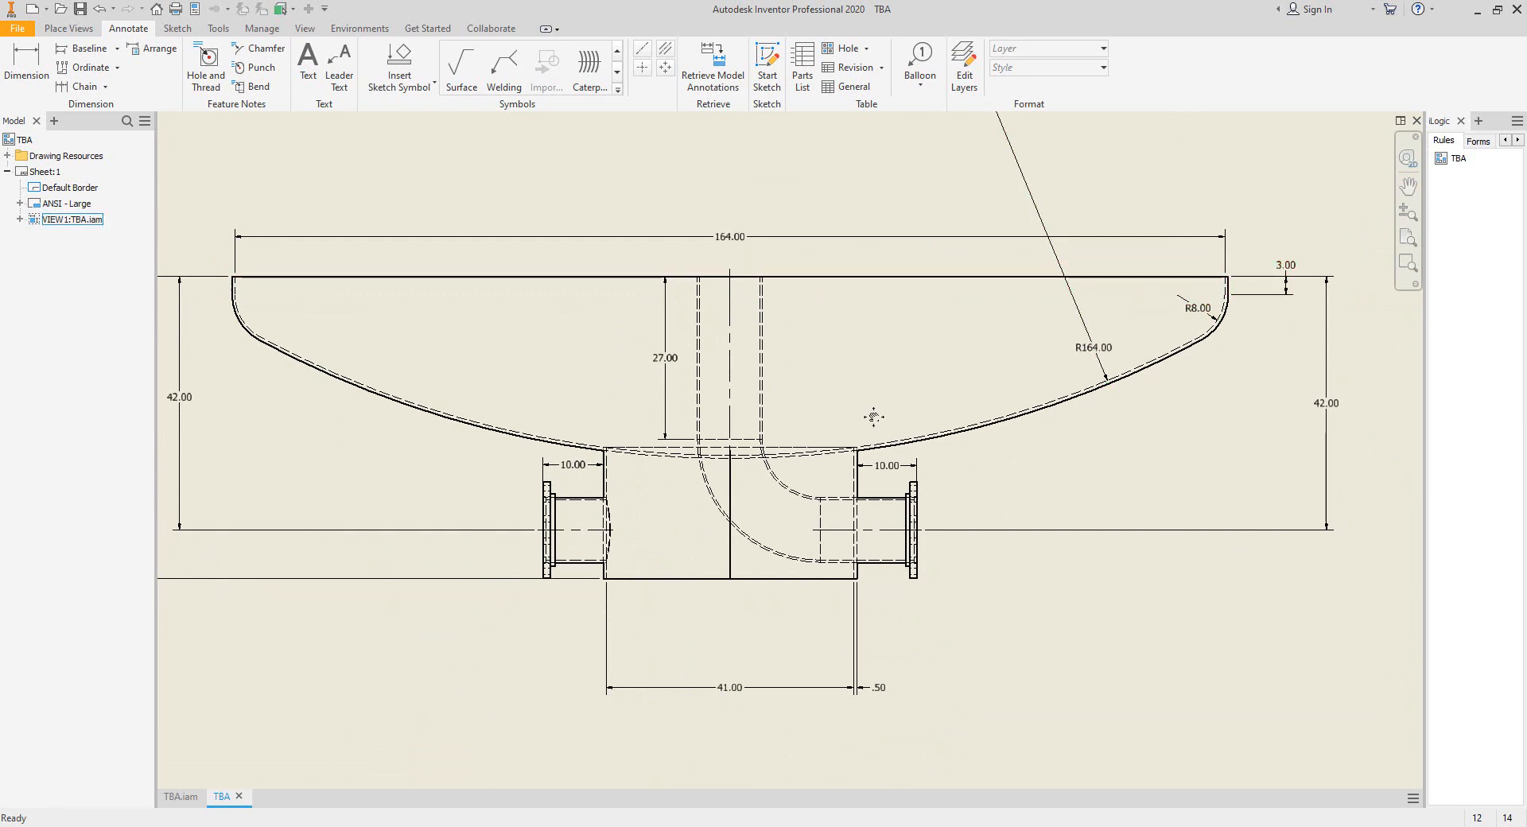
Switch to Static Equipment Generator and add a head named Covex Head to the Boot's External group.
middle_click_drag(873, 415, 865, 389)
scroll(723, 559, "up", 2)
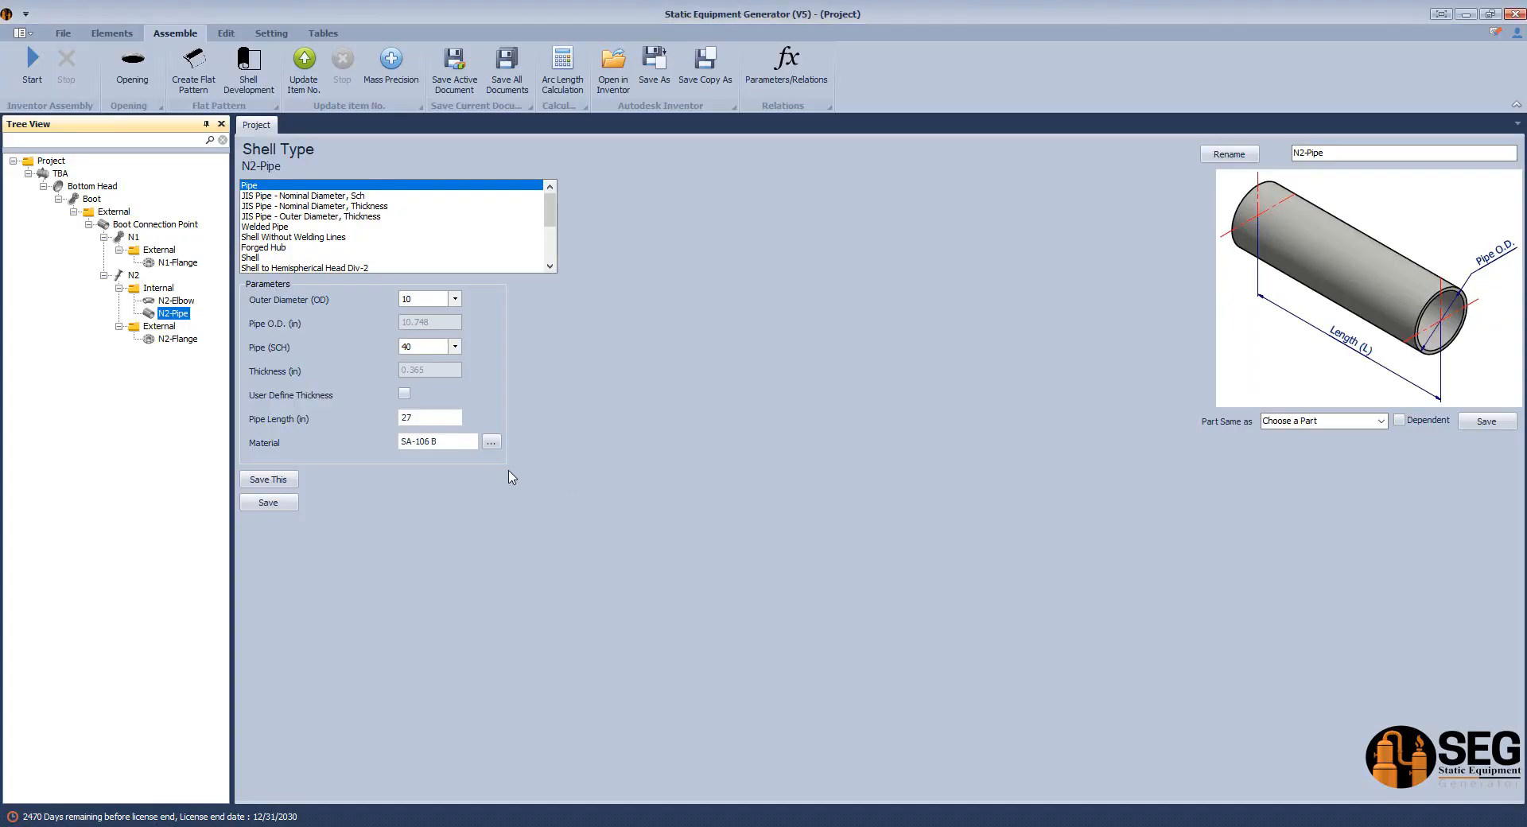
left_click(112, 211)
left_click(88, 228)
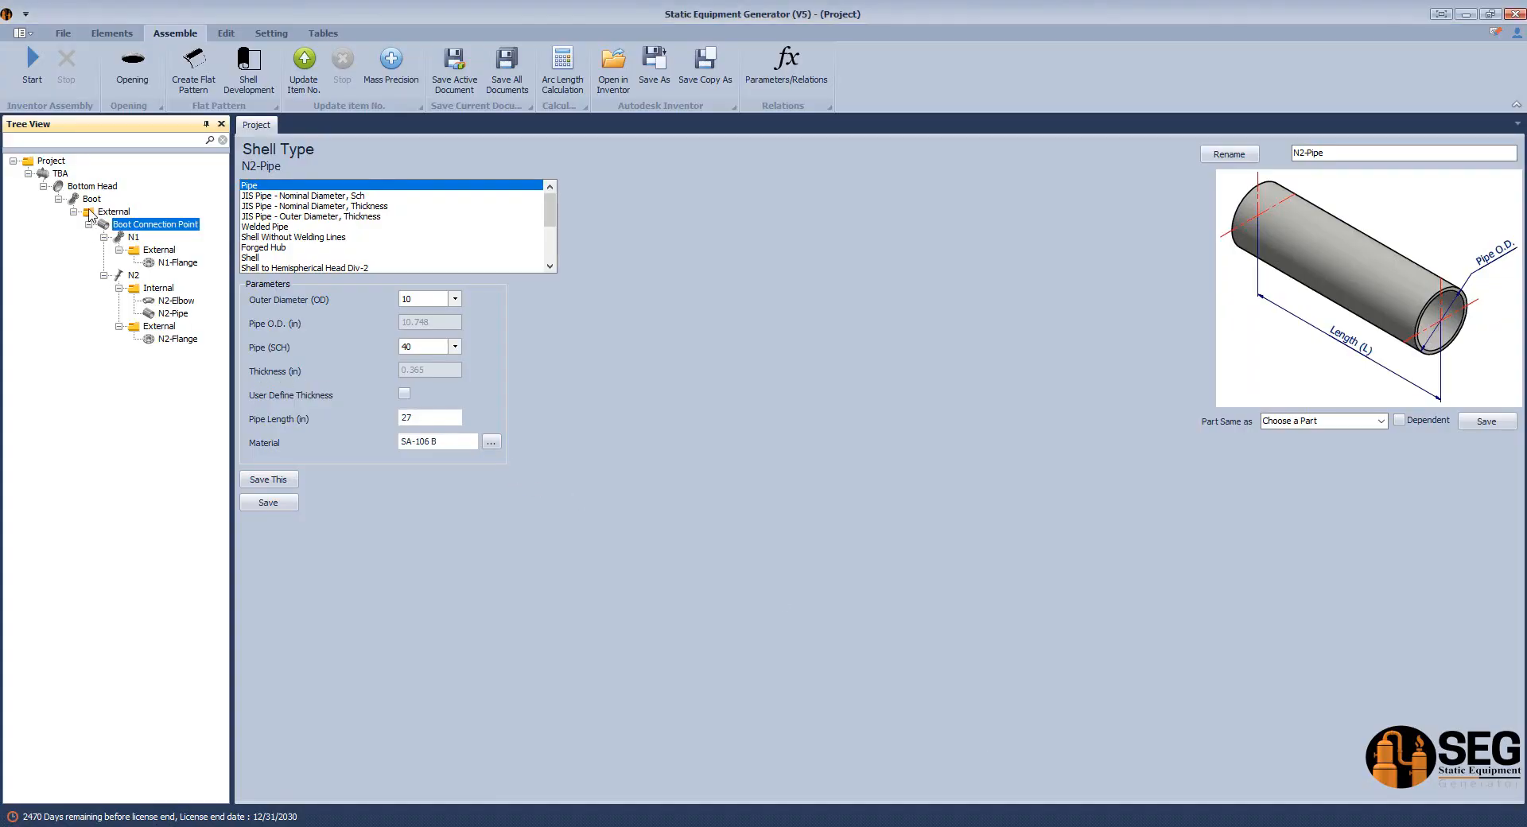
left_click(88, 224)
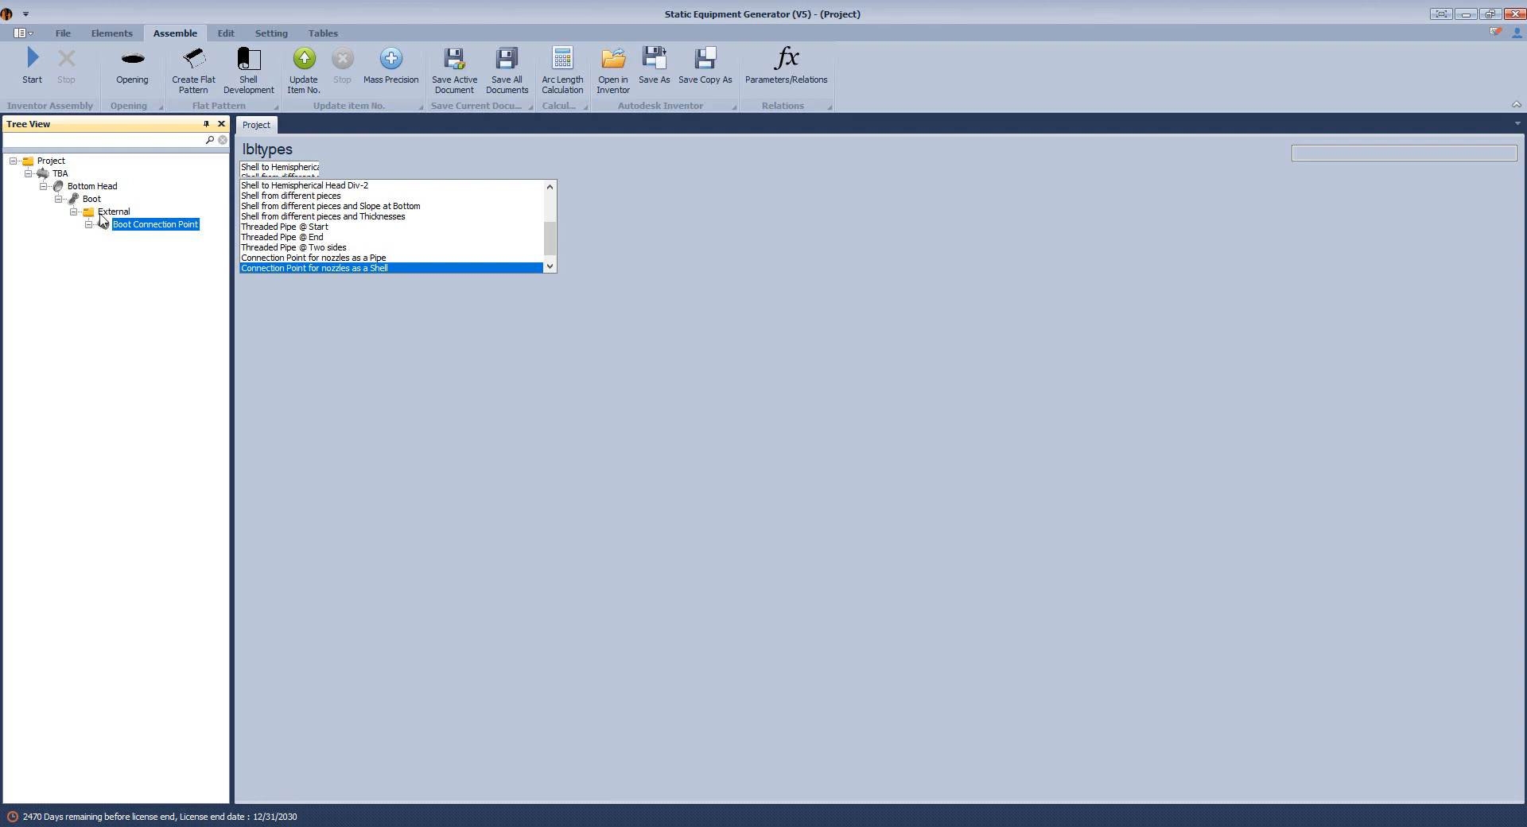
left_click(101, 215)
left_click(111, 33)
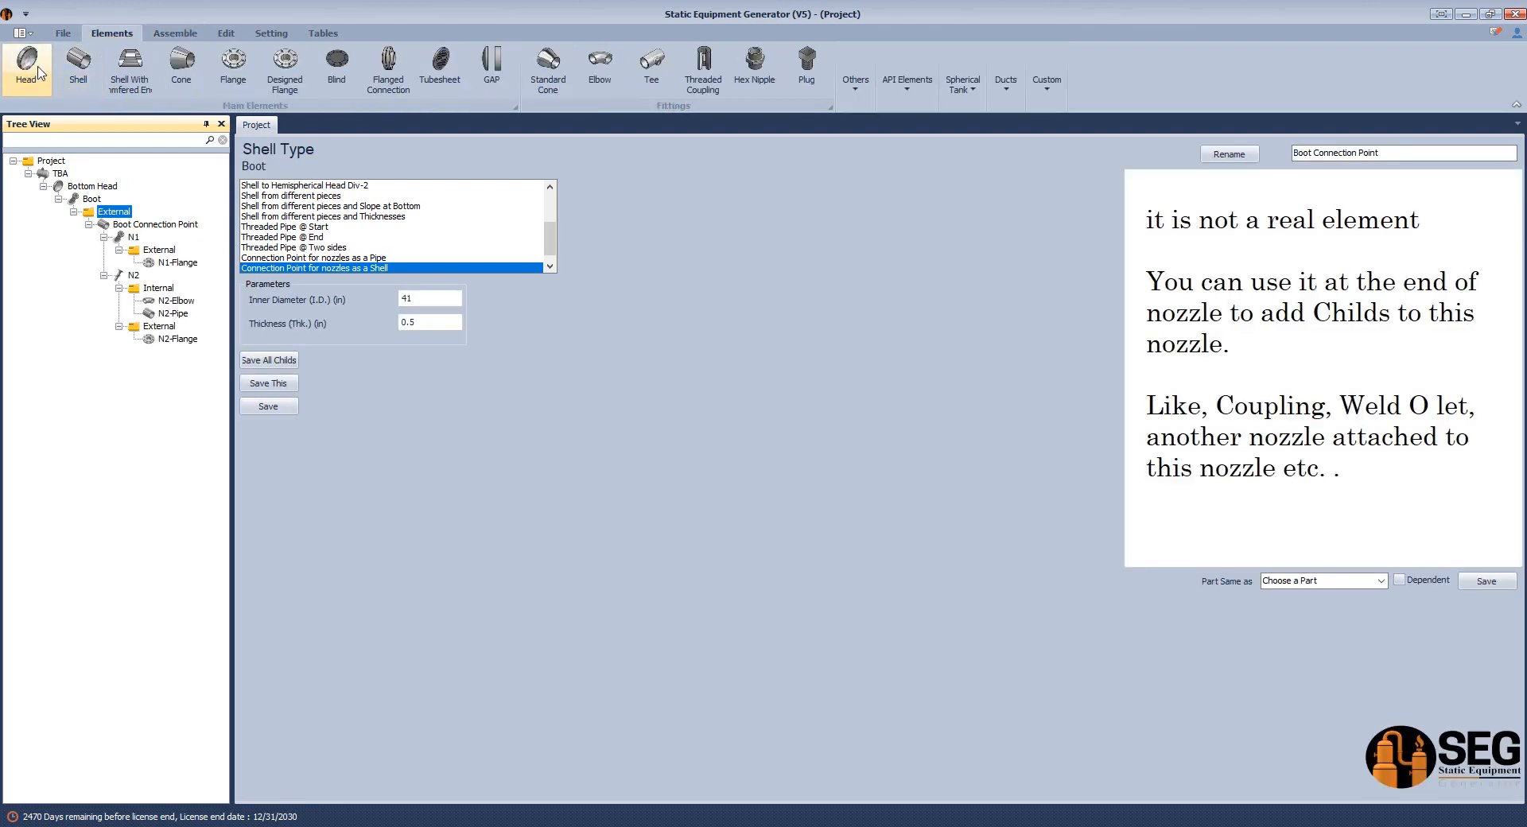
left_click(40, 73)
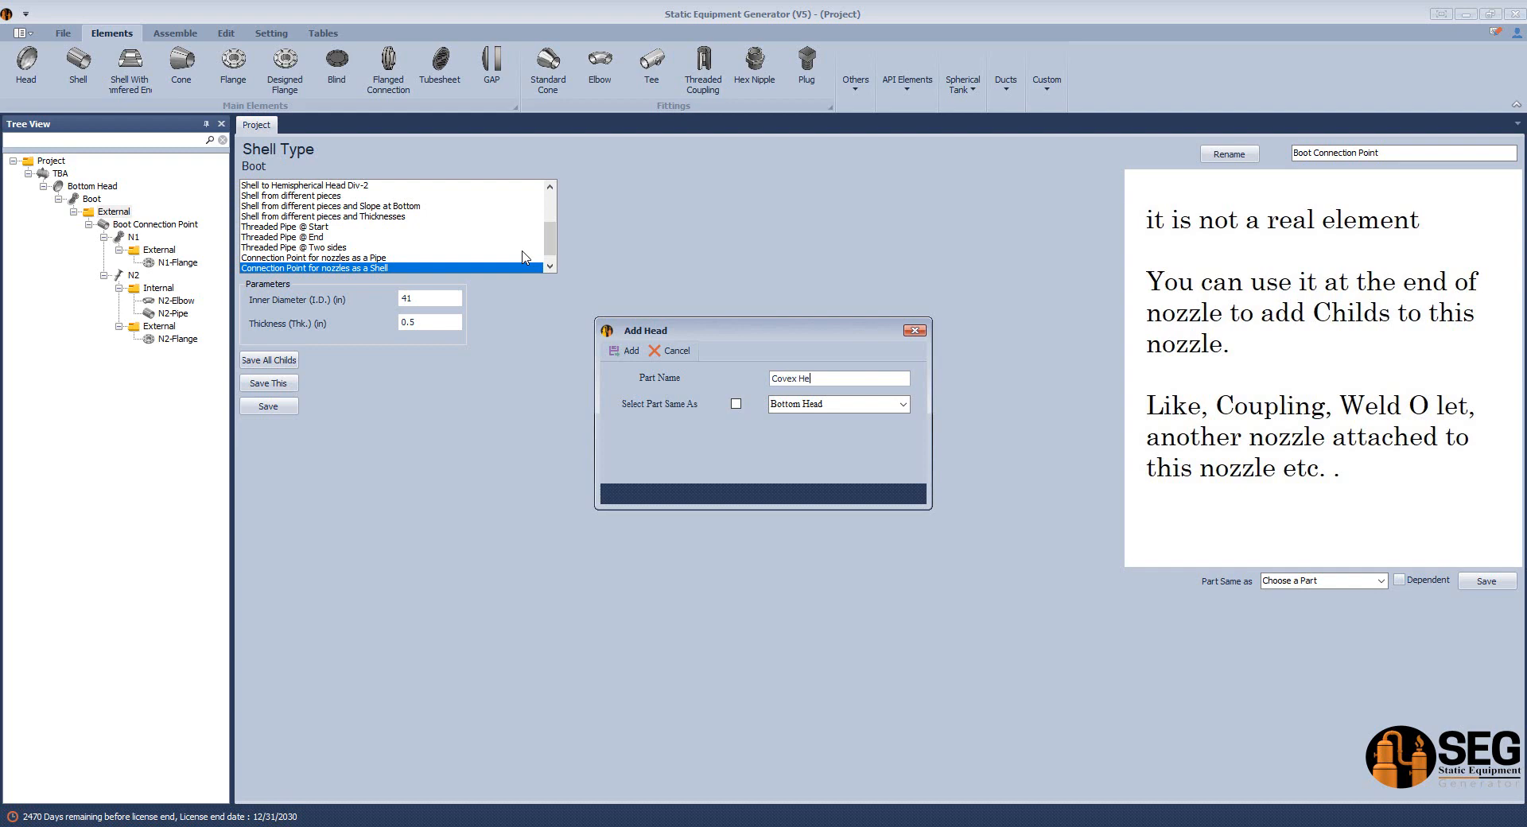
left_click(627, 351)
Define Covex Head as a flipped Convex Head with 41 in outer diameter, 0.5 in thickness and minimum thickness, and 3 in height, and save it.
left_click(141, 355)
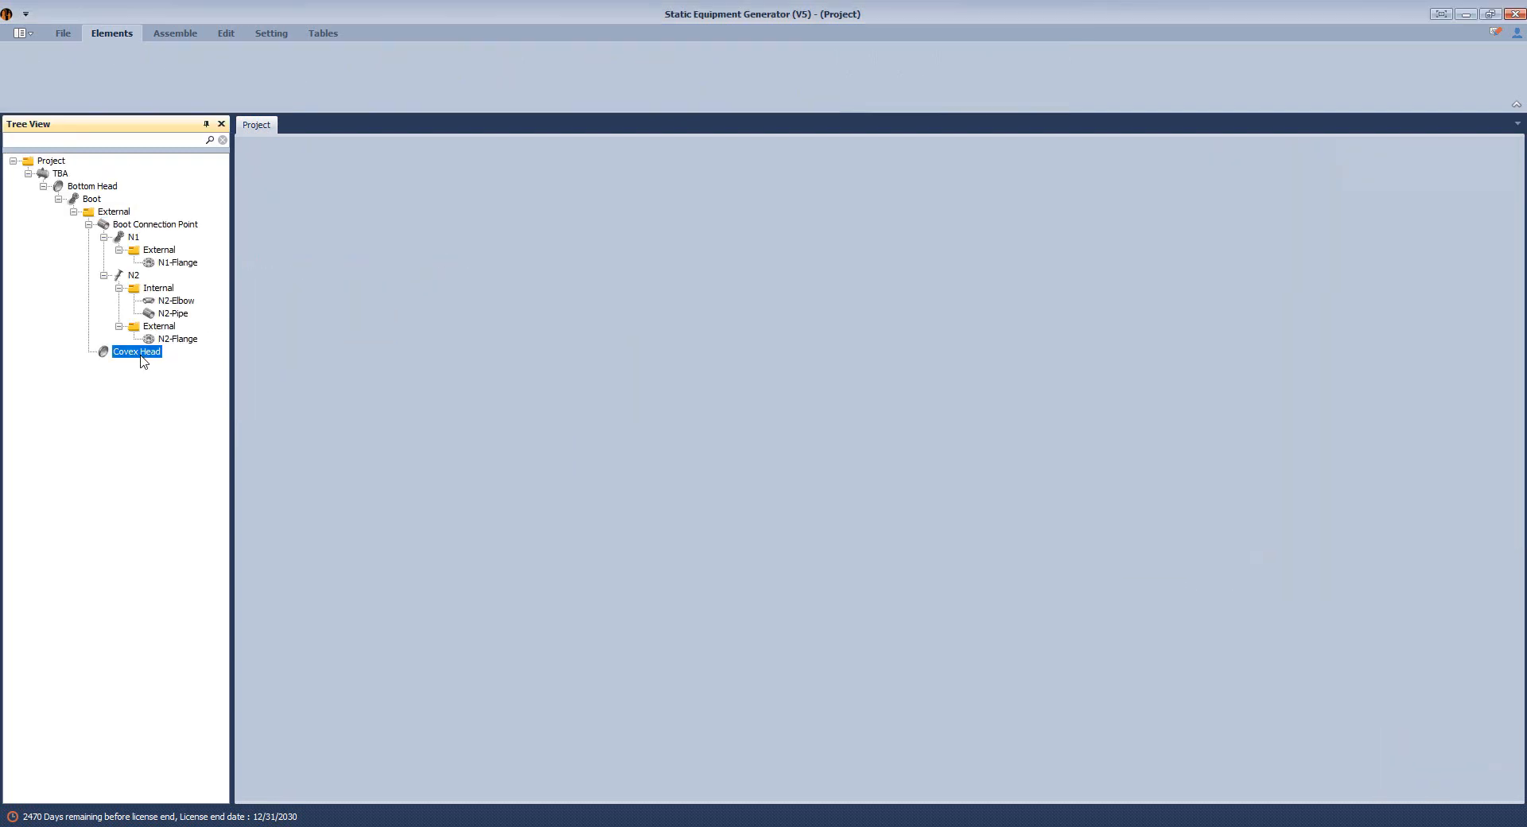
scroll(370, 256, "down", 3)
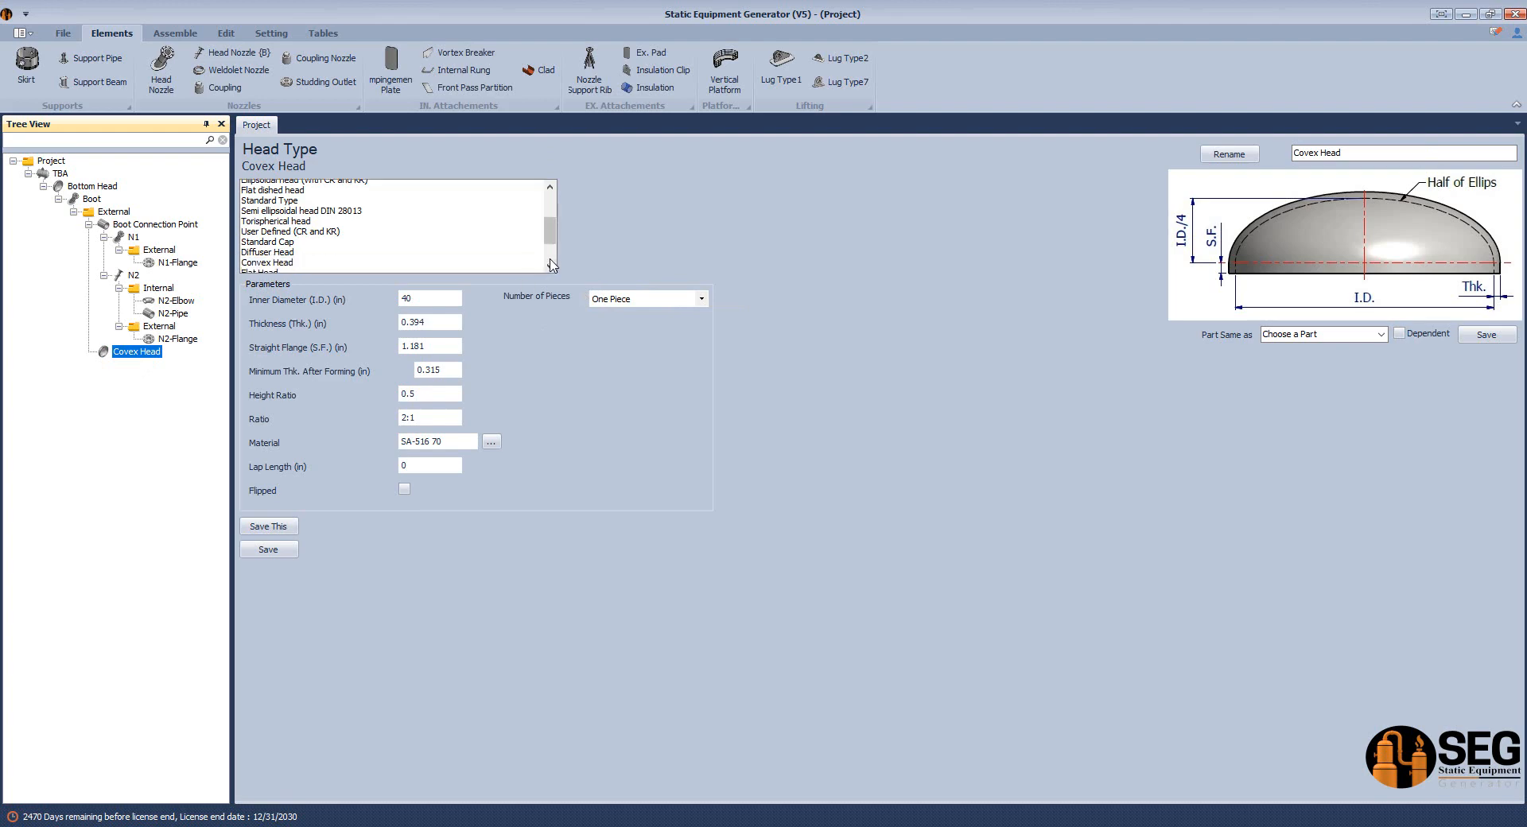
left_click(274, 199)
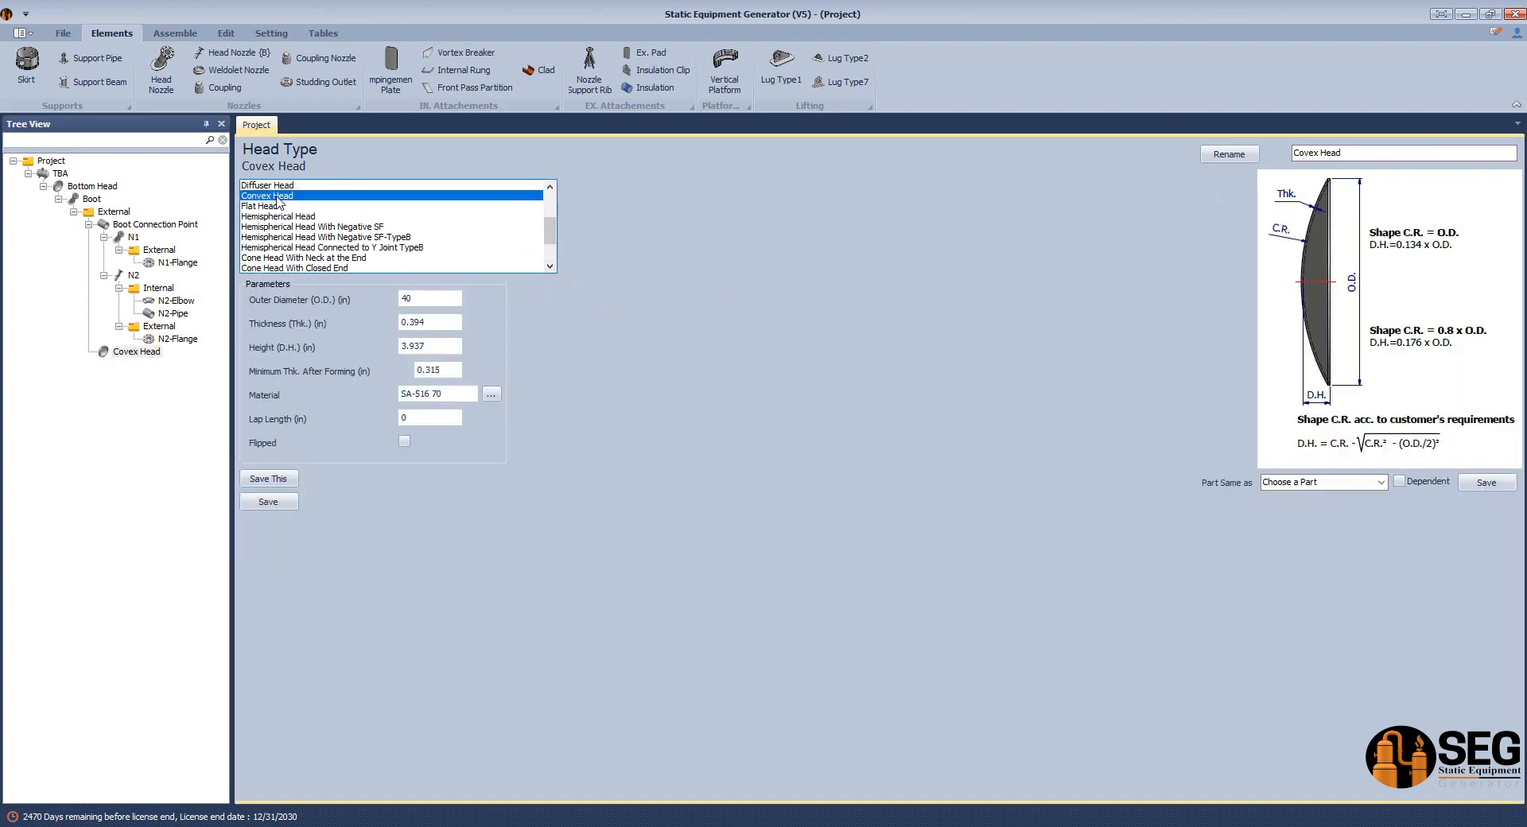
left_click(450, 304)
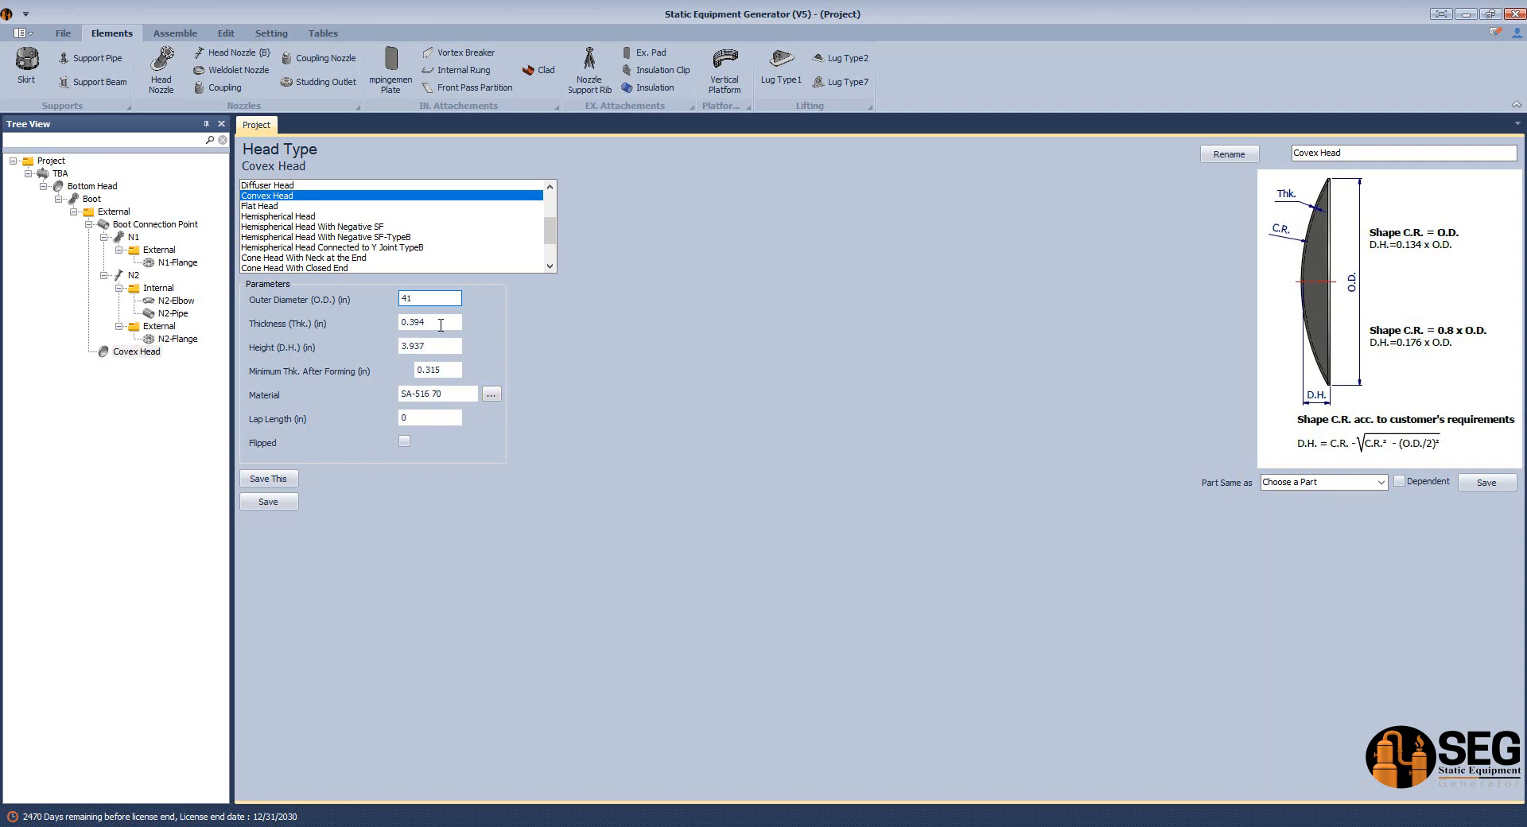
left_click_drag(440, 325, 411, 334)
left_click_drag(438, 346, 364, 352)
left_click(269, 502)
Regenerate the assembly in Inventor and inspect the new convex head from the right and back sides and in the TBA drawing.
left_click(188, 36)
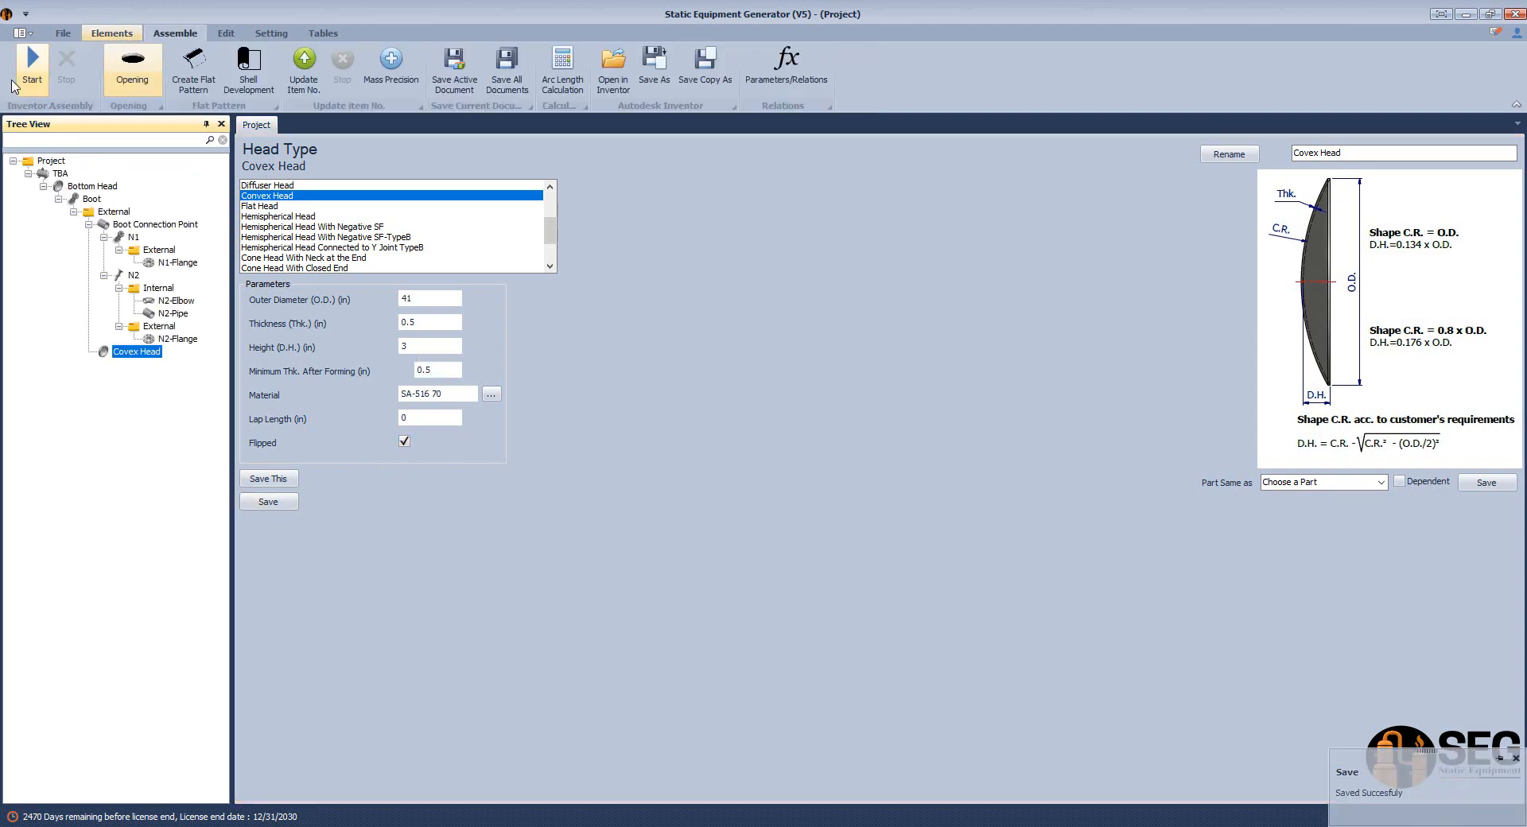
left_click(29, 68)
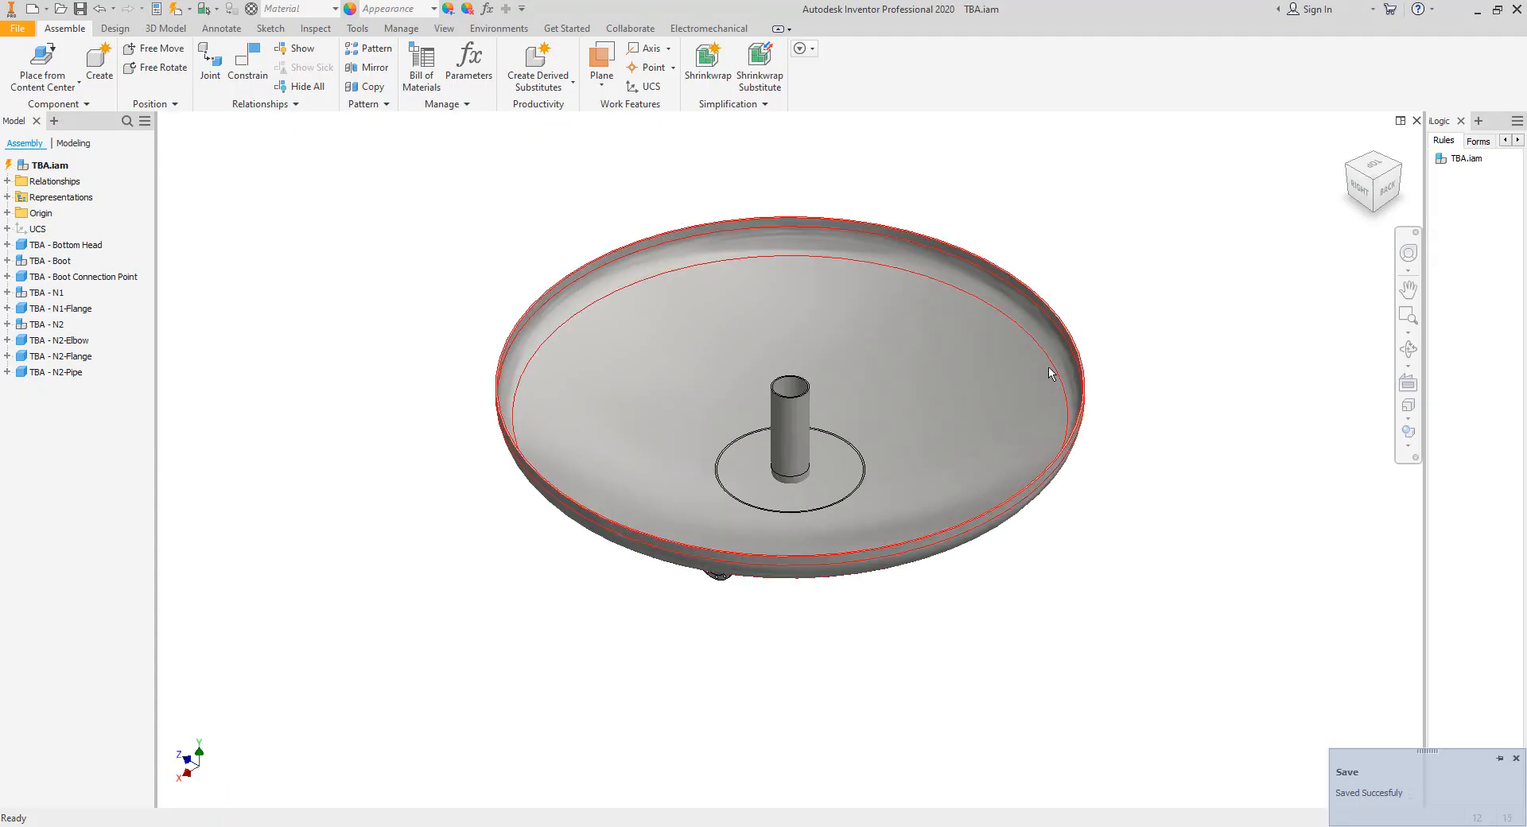
left_click(1359, 190)
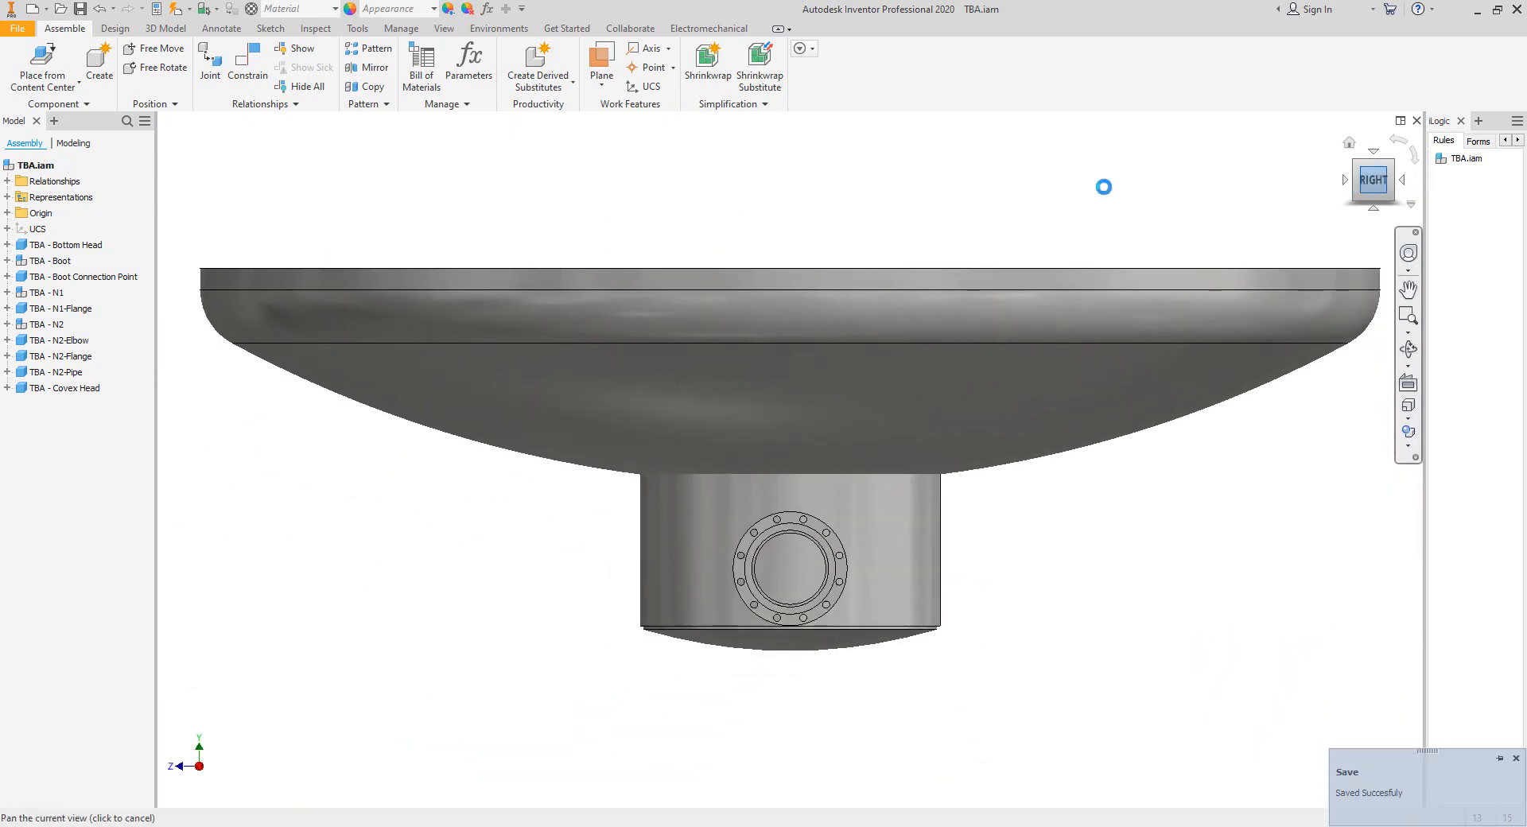
scroll(1104, 187, "up", 8)
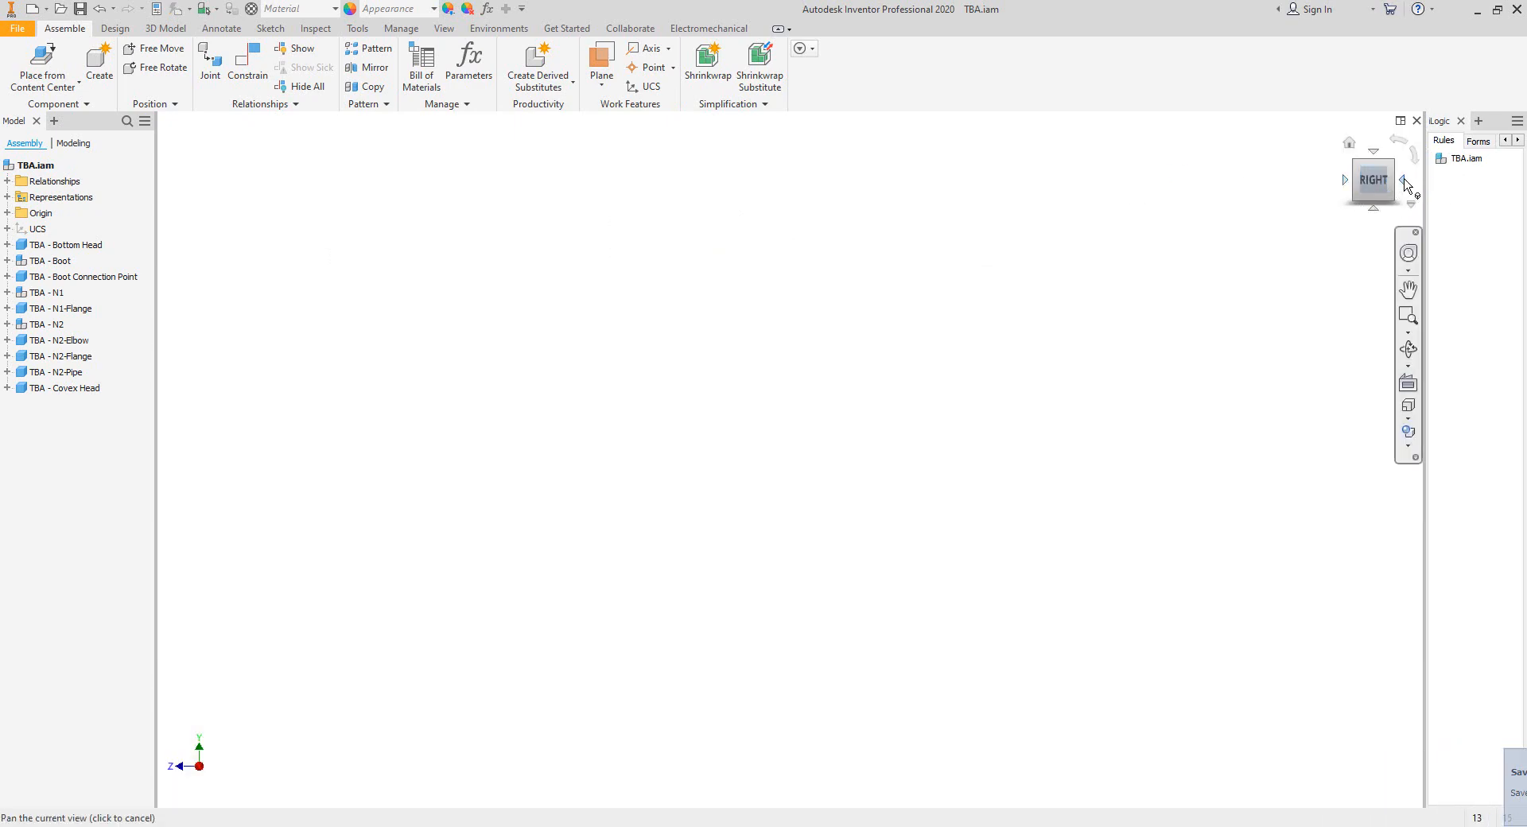
left_click(1406, 184)
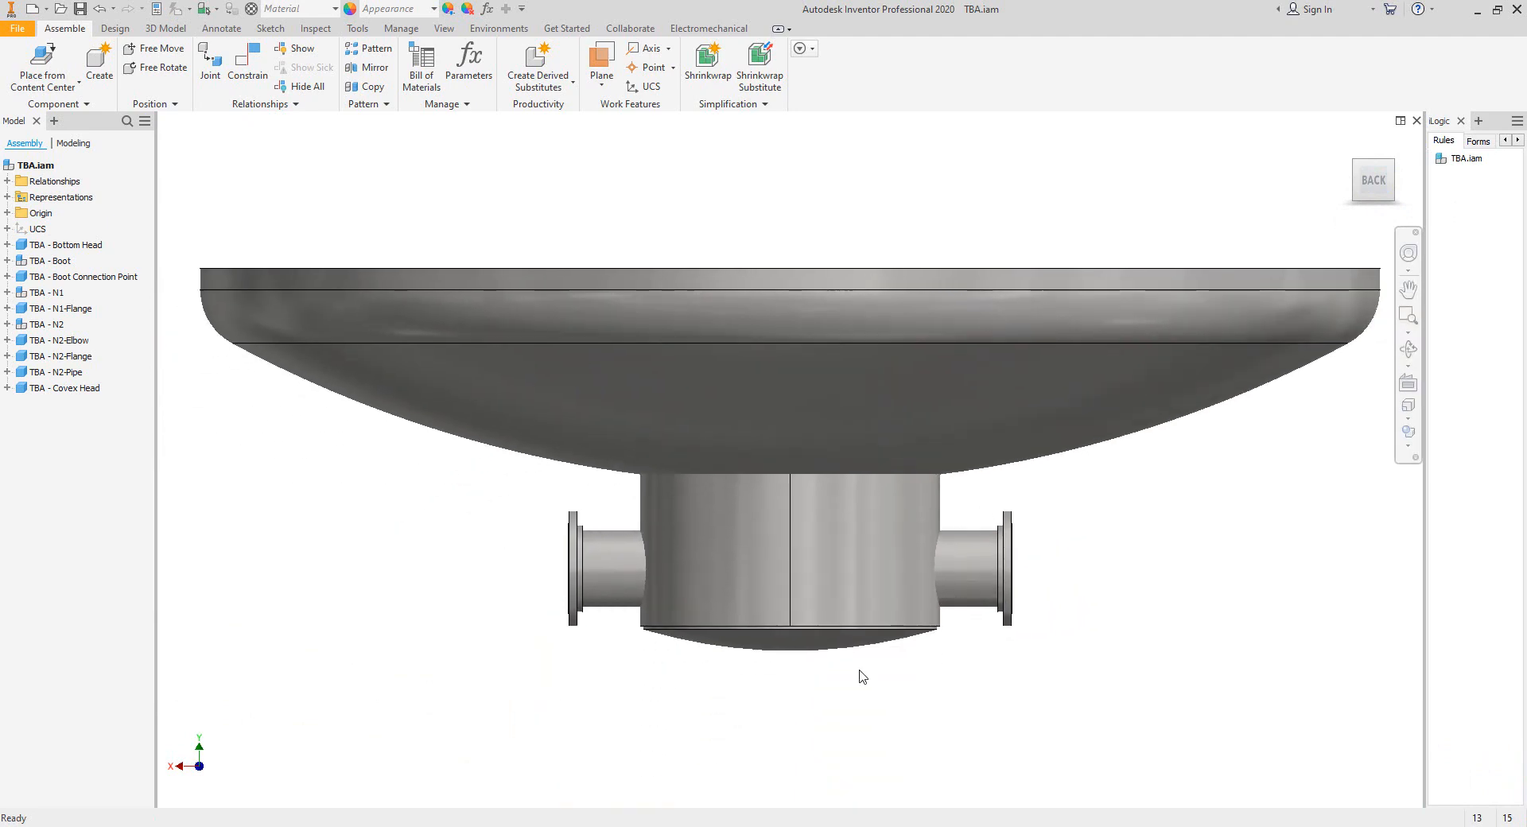
left_click_drag(156, 707, 160, 707)
left_click(246, 797)
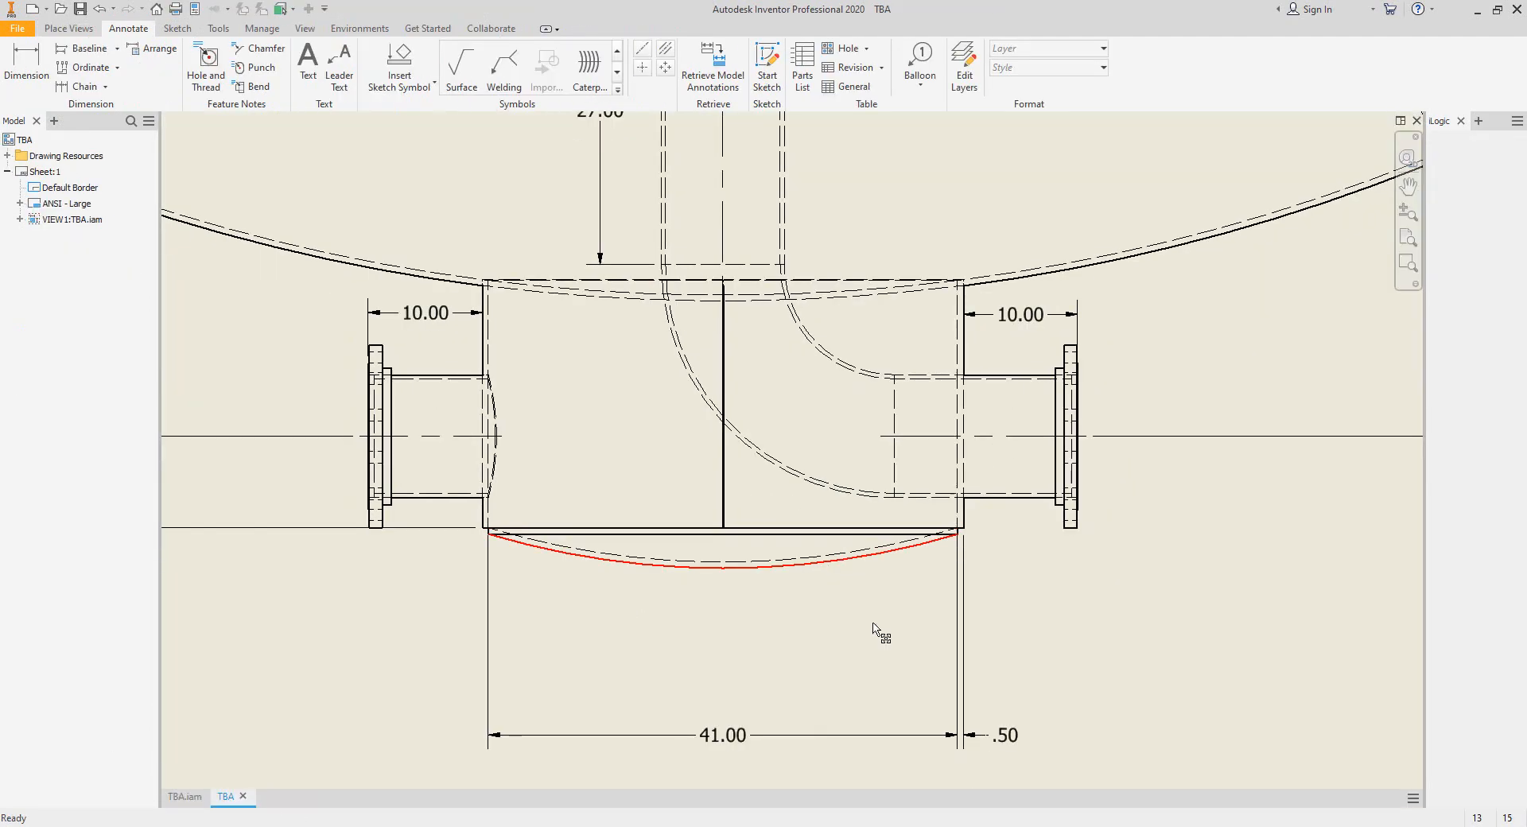
Return to Static Equipment Generator and select Covex Head with the available elements shown.
key("alt+Tab")
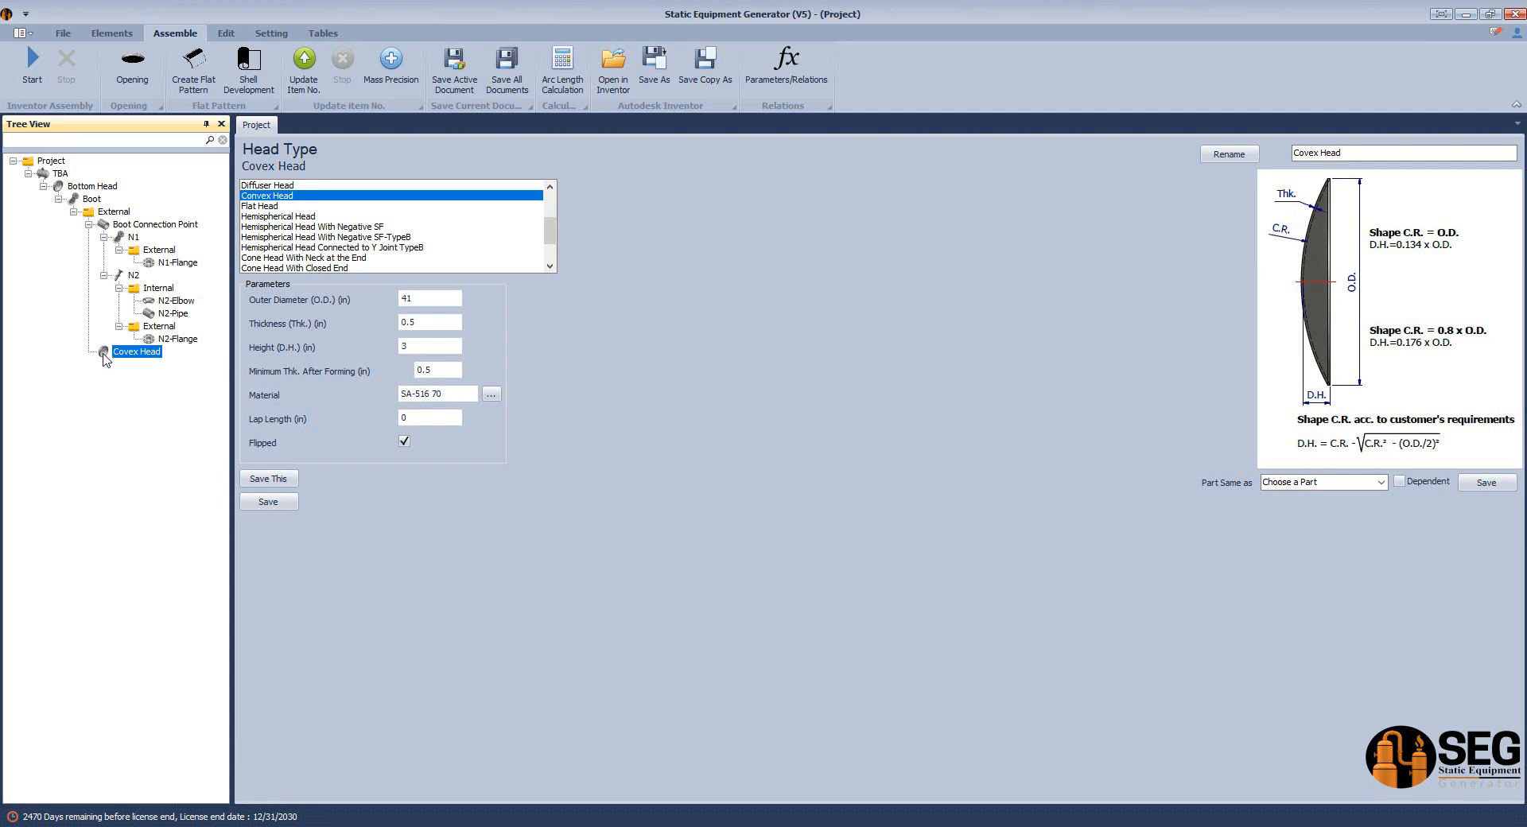
left_click(104, 355)
left_click(111, 33)
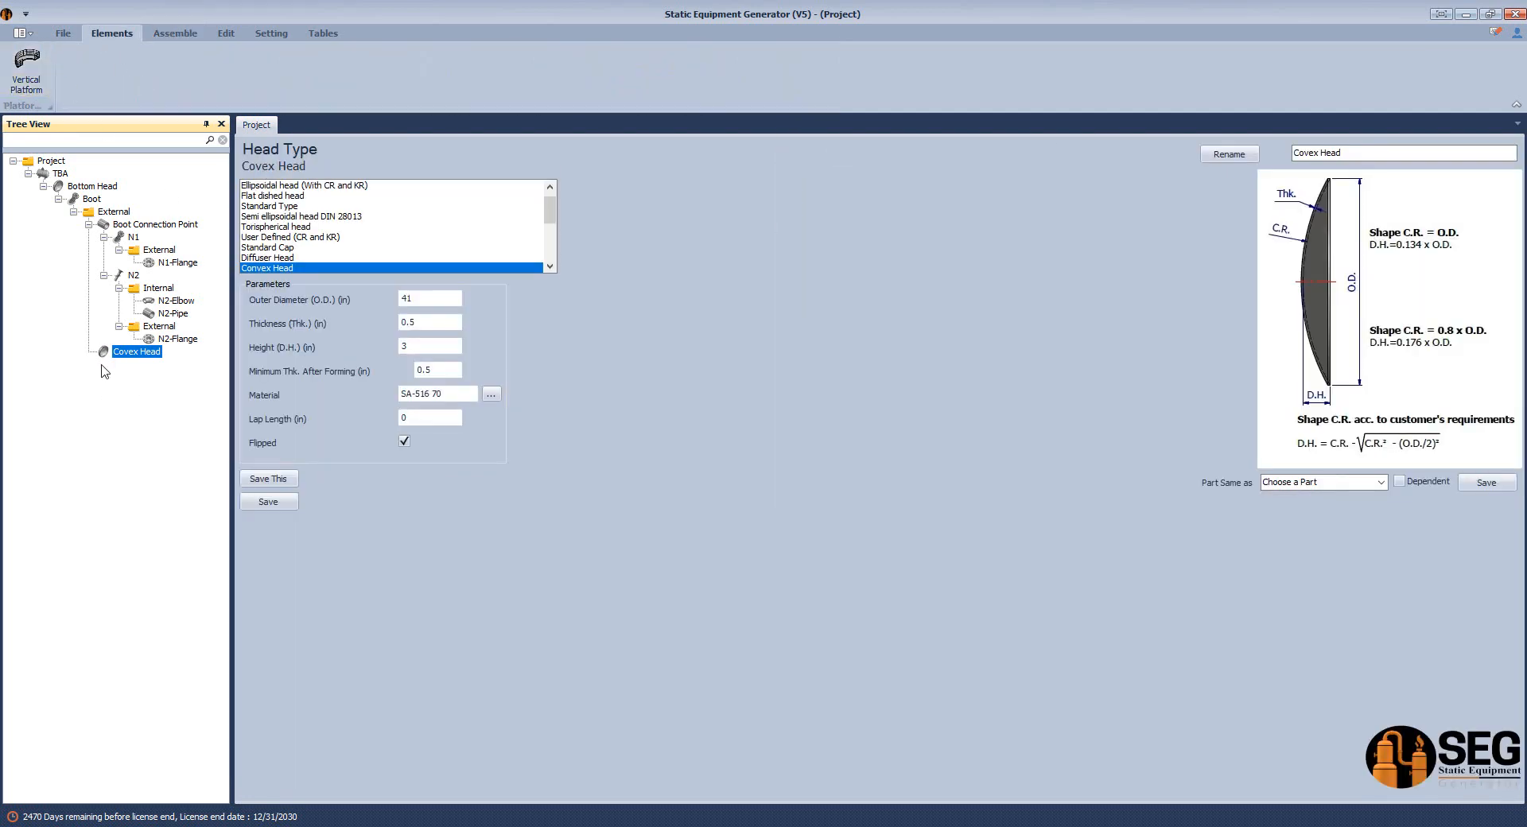
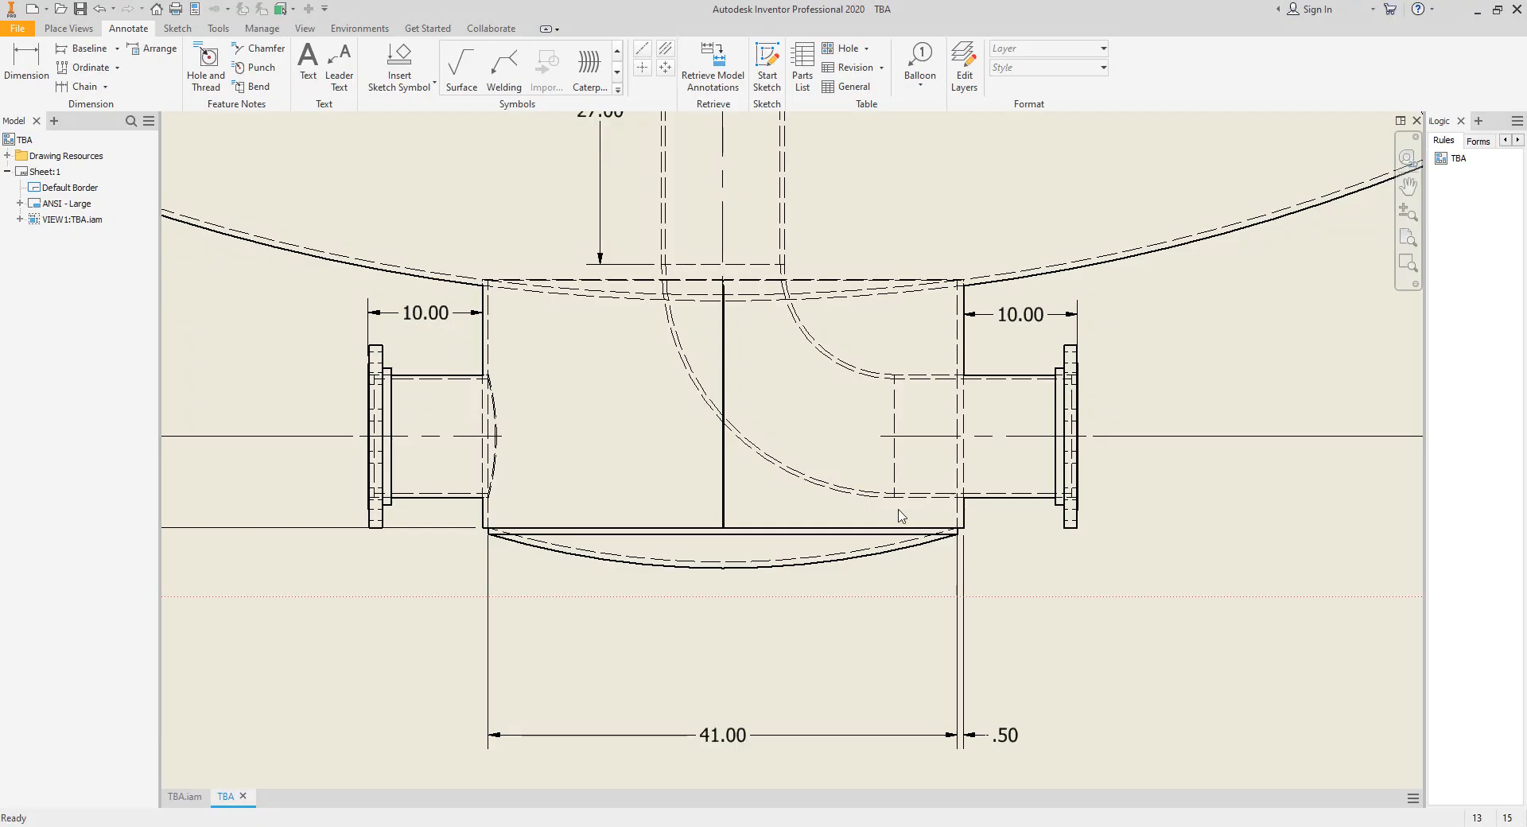
Place a center mark for the convex bottom head's arc in the TBA drawing view.
scroll(863, 560, "down", 4)
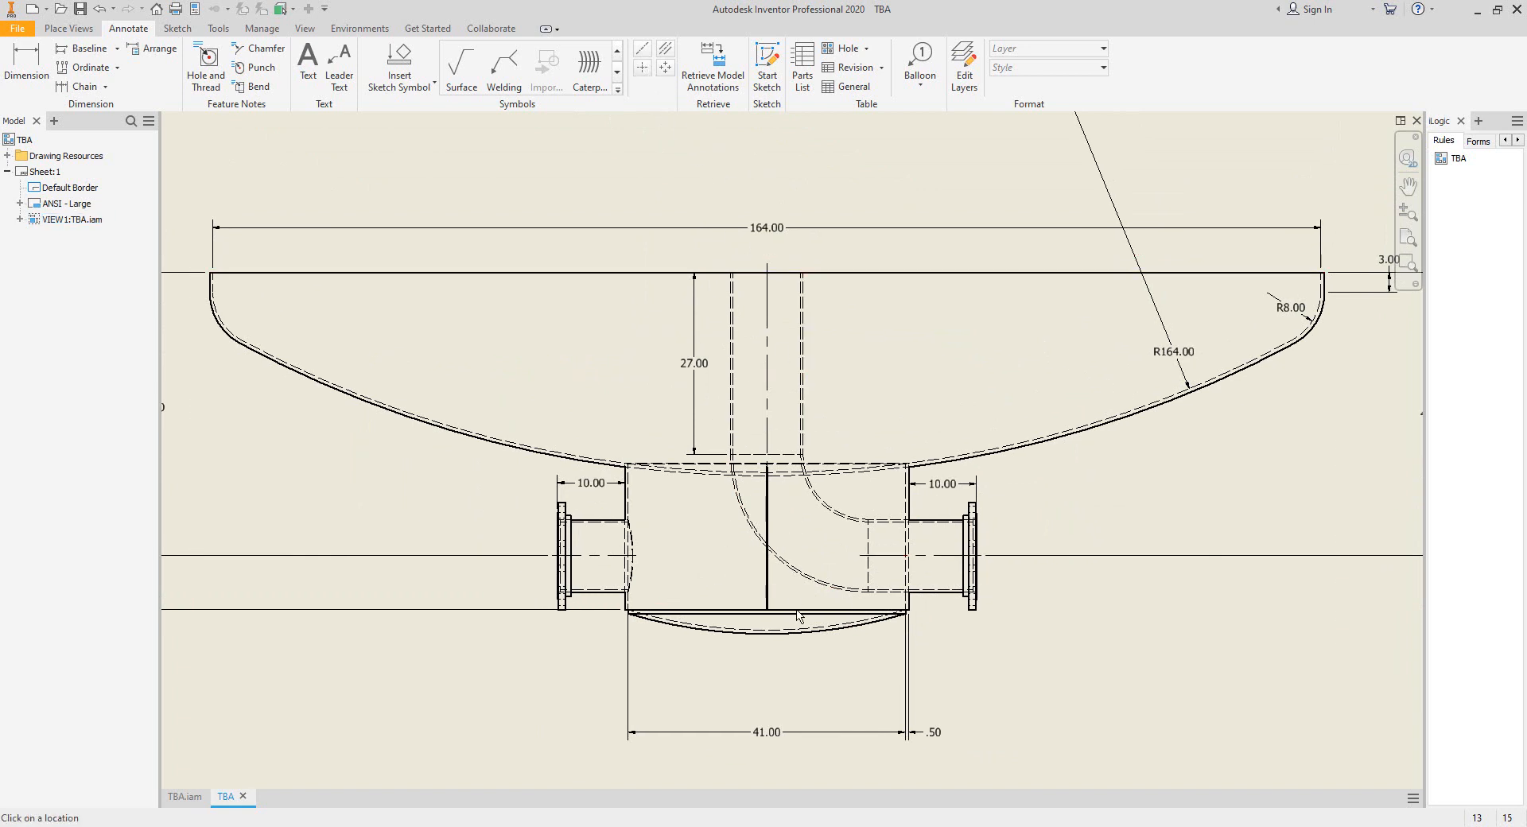
left_click(799, 634)
scroll(797, 597, "down", 3)
middle_click_drag(815, 570, 769, 605)
right_click(816, 320)
left_click(829, 328)
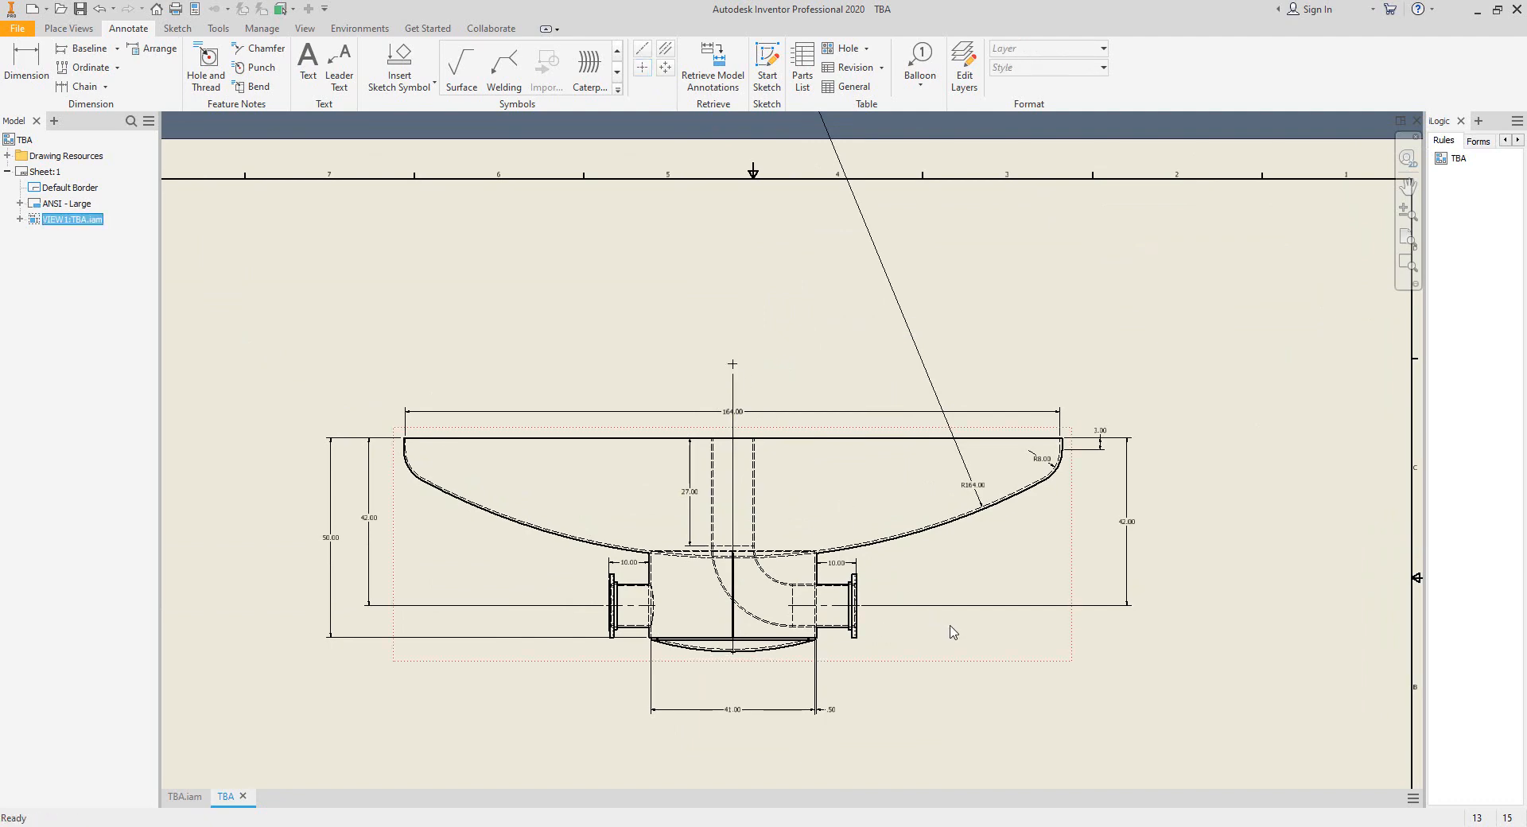
Start a sketch on the drawing view and try to begin a center-point arc at the convex head's center mark.
left_click(767, 67)
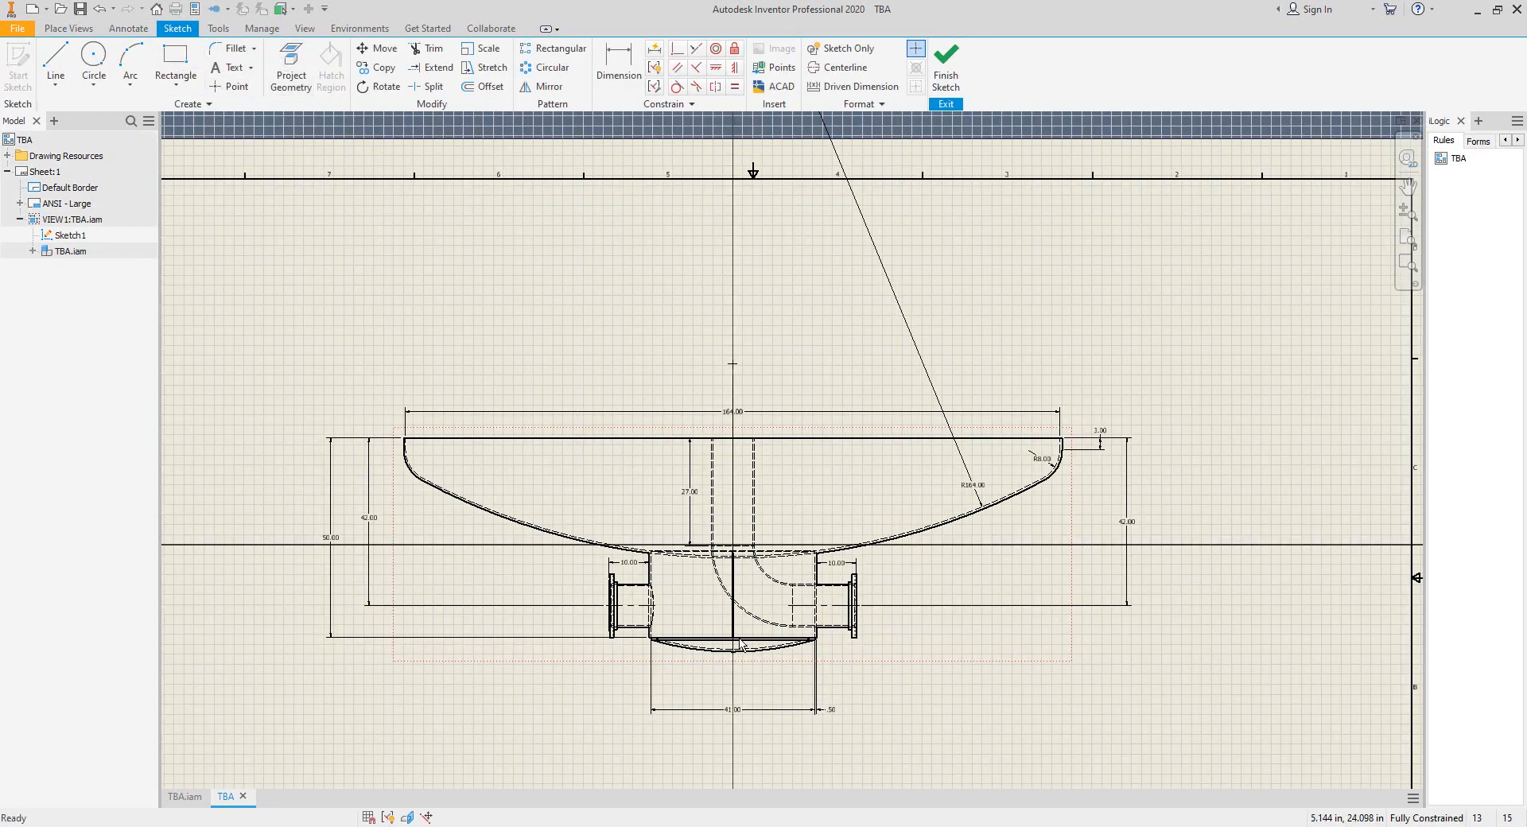
scroll(714, 657, "up", 3)
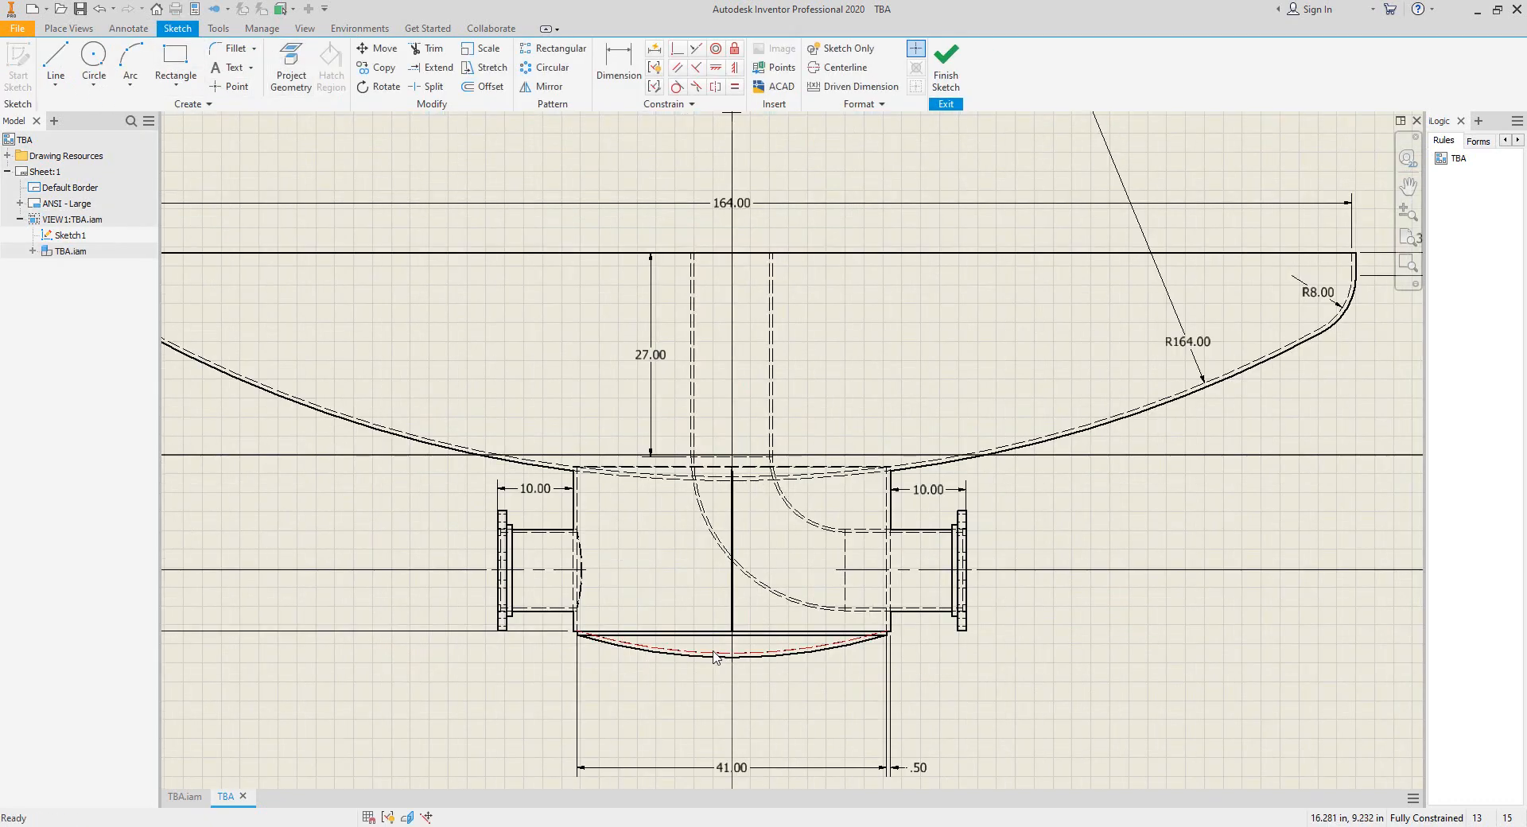
left_click(130, 83)
left_click(155, 179)
scroll(775, 285, "down", 4)
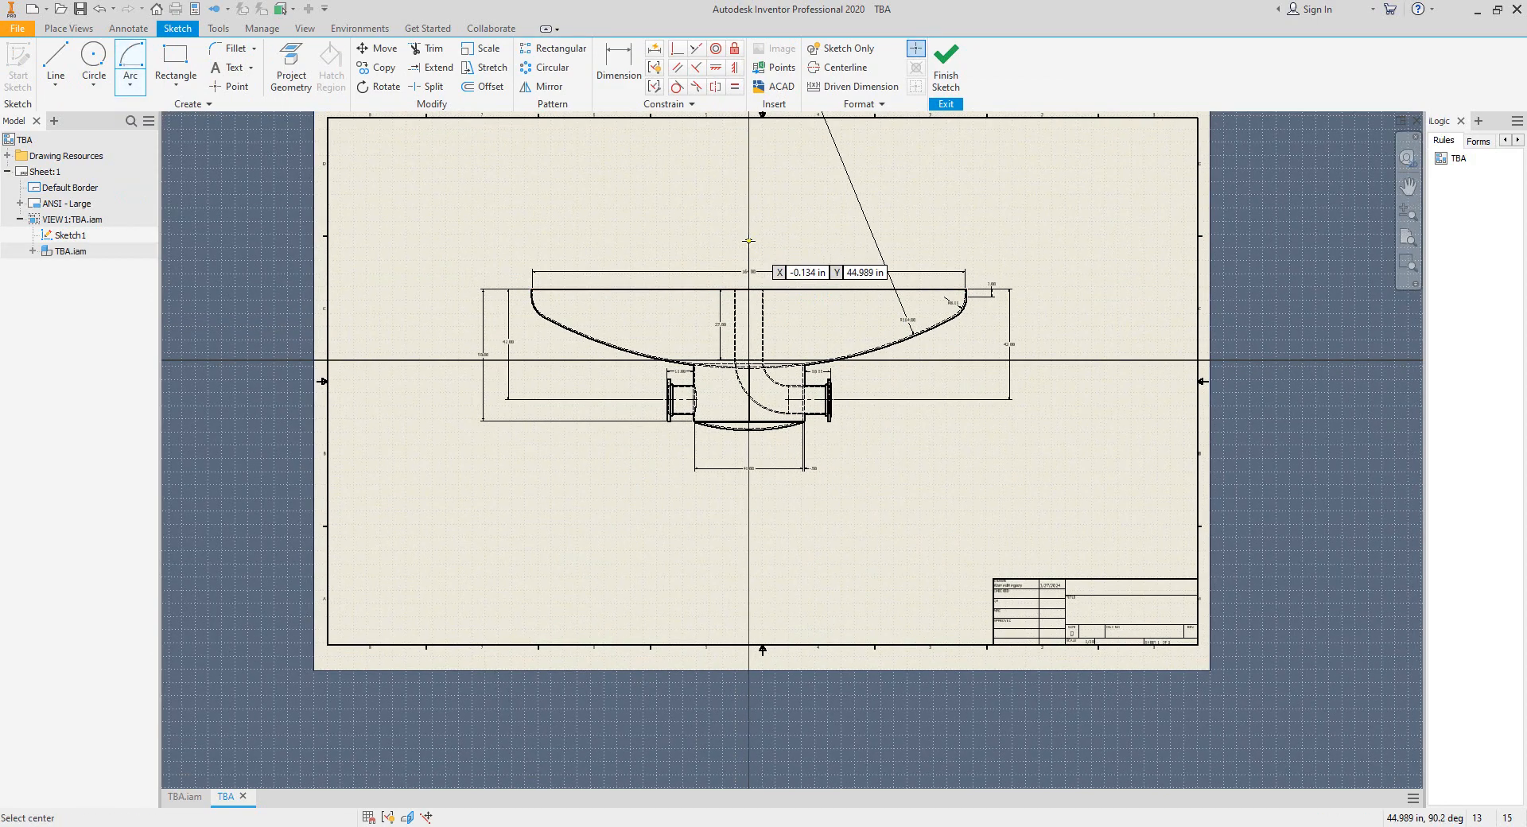
scroll(776, 286, "up", 5)
scroll(788, 287, "down", 4)
key("Escape")
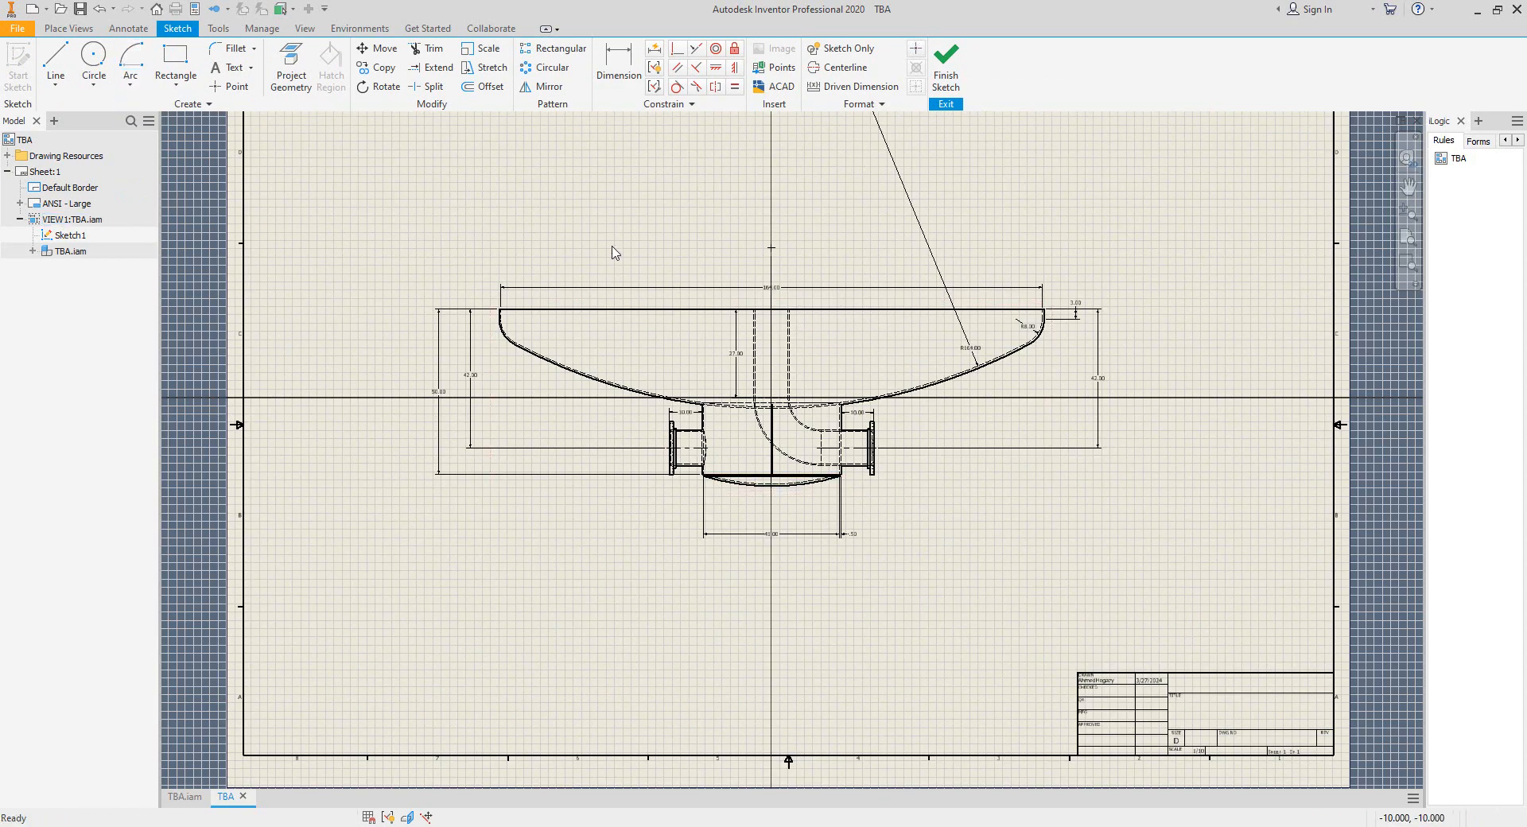
left_click(130, 83)
left_click(156, 188)
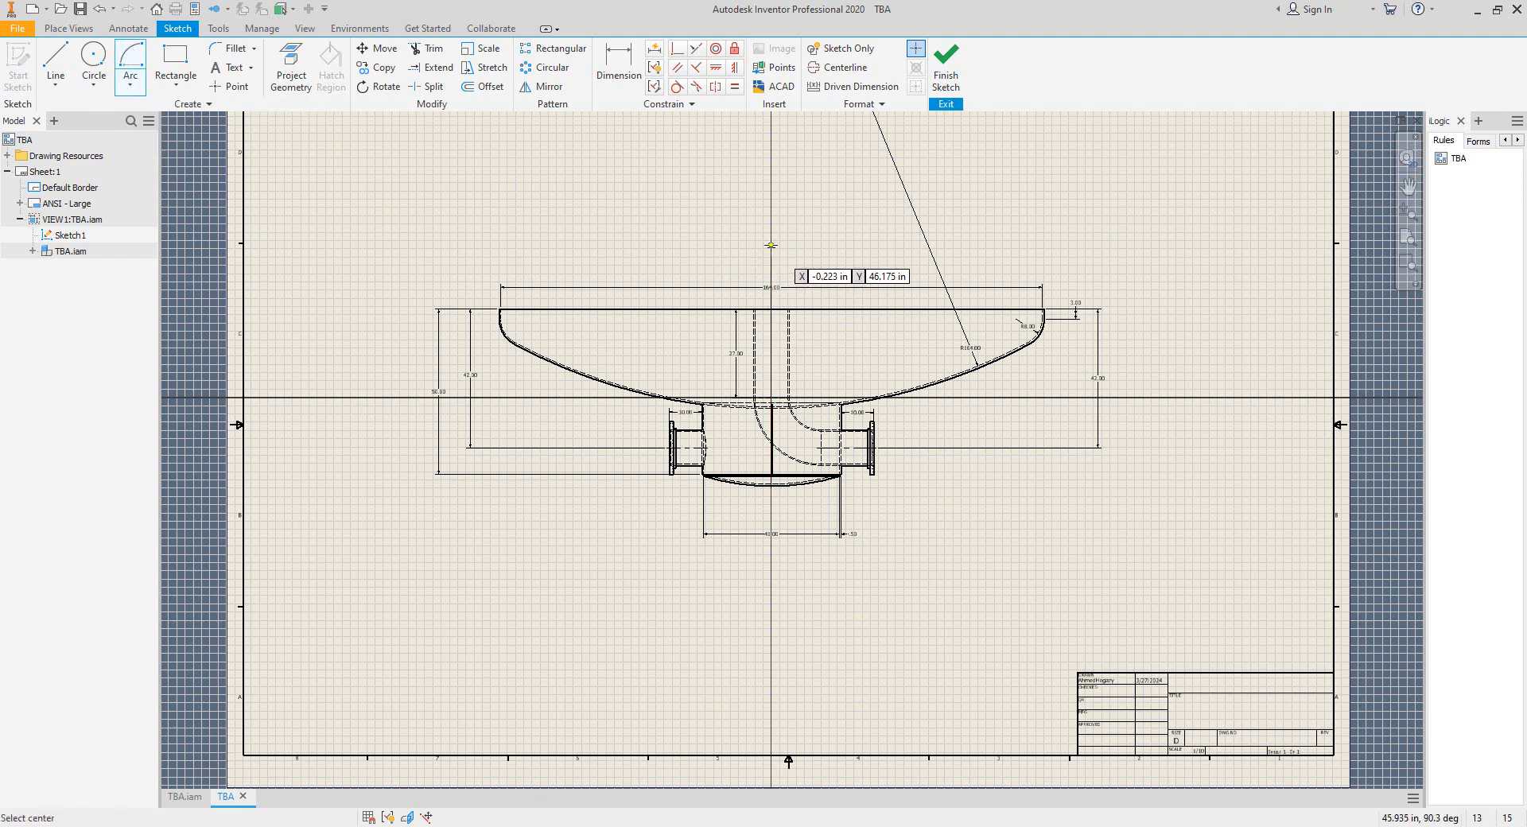
scroll(779, 242, "up", 5)
scroll(784, 242, "down", 5)
key("Escape")
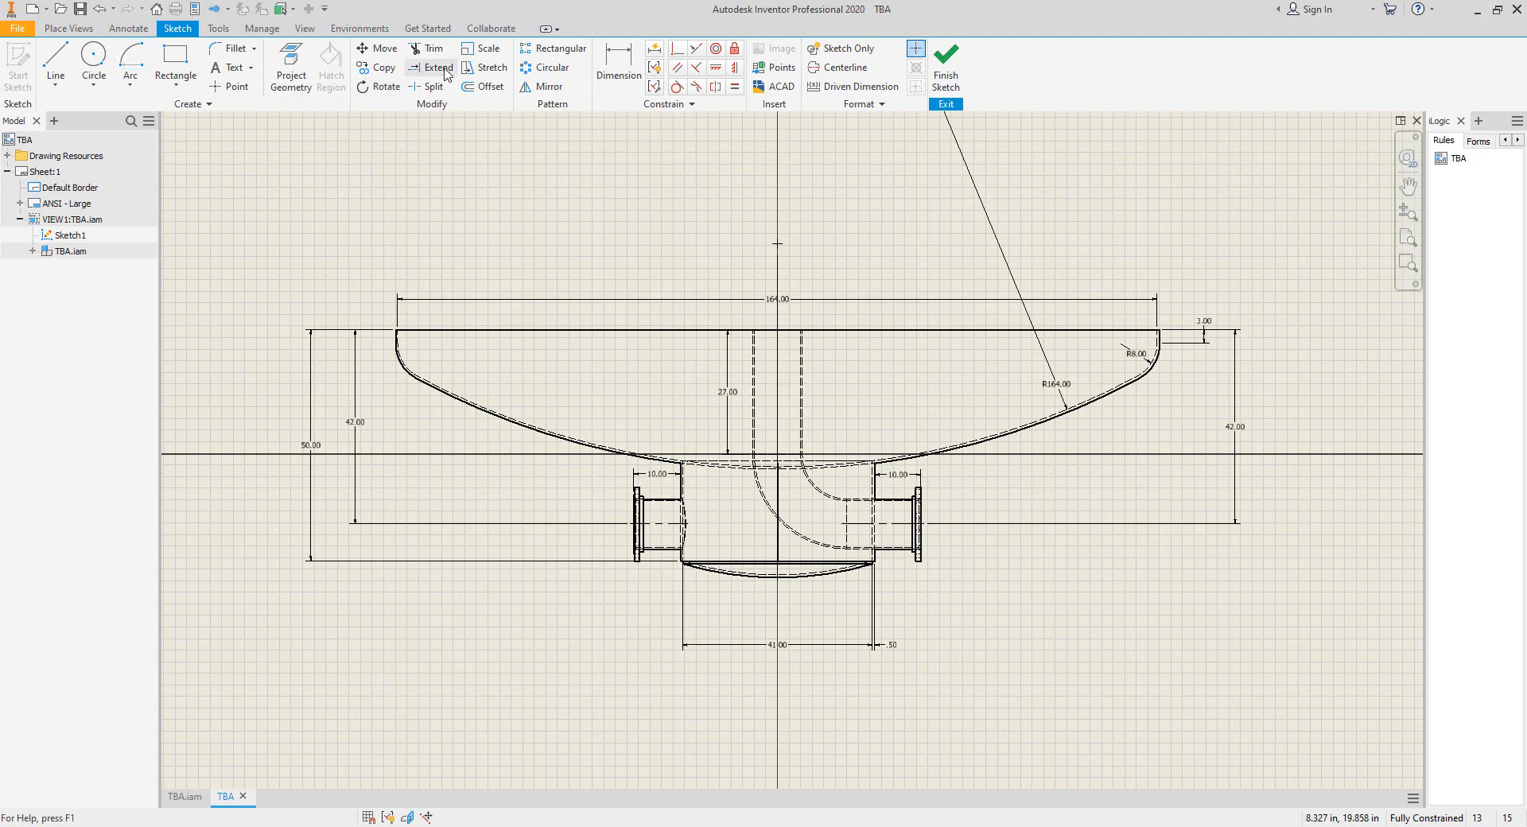
Sketch an arc centered on the center mark, from the convex head's lowest point sweeping about 90 degrees up to the right.
scroll(768, 231, "up", 3)
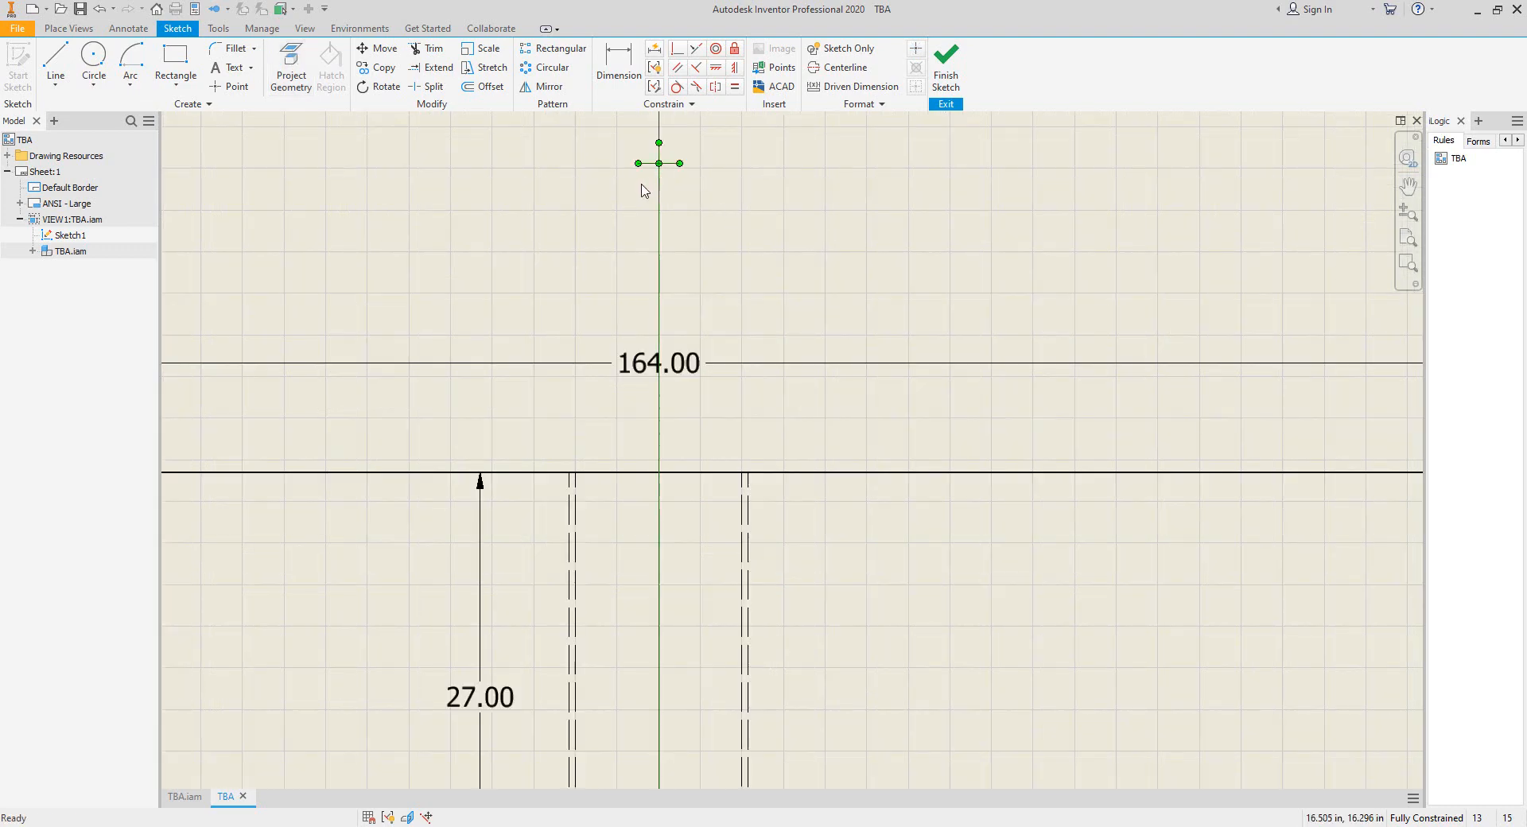
left_click(131, 62)
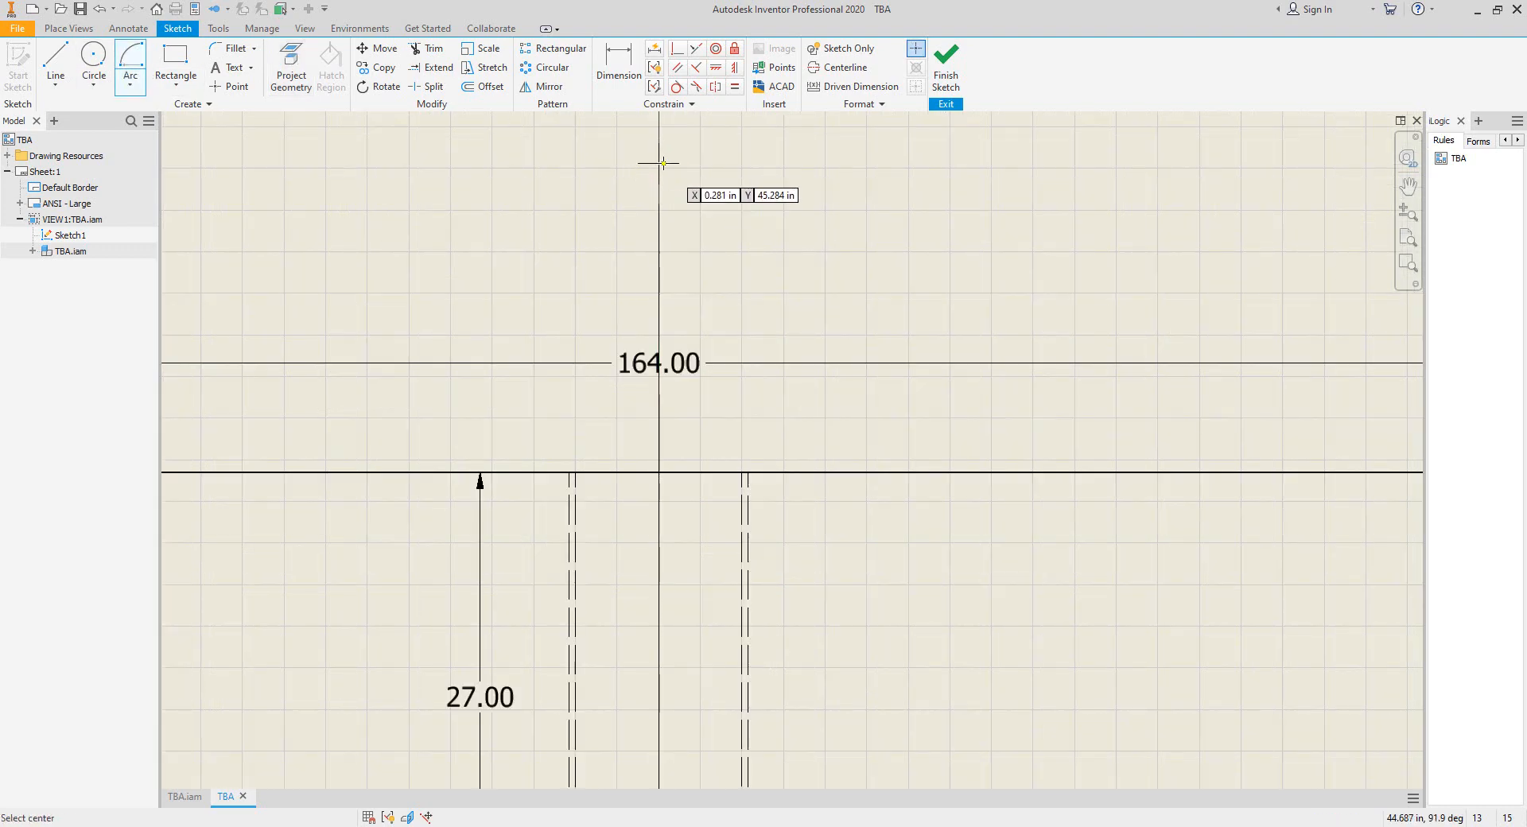
left_click(659, 163)
scroll(660, 179, "down", 5)
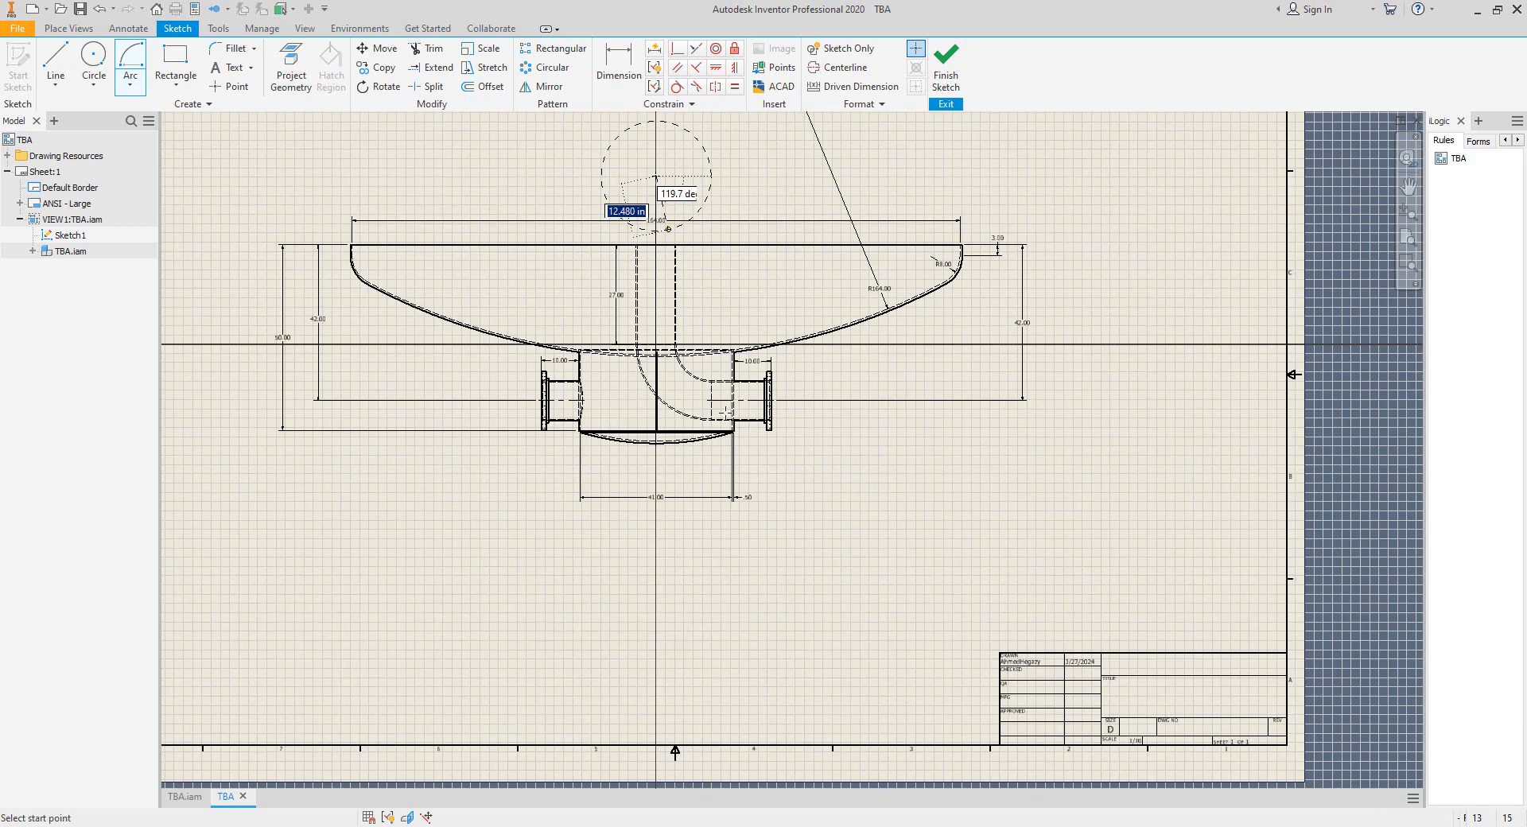
scroll(716, 452, "up", 5)
left_click(475, 418)
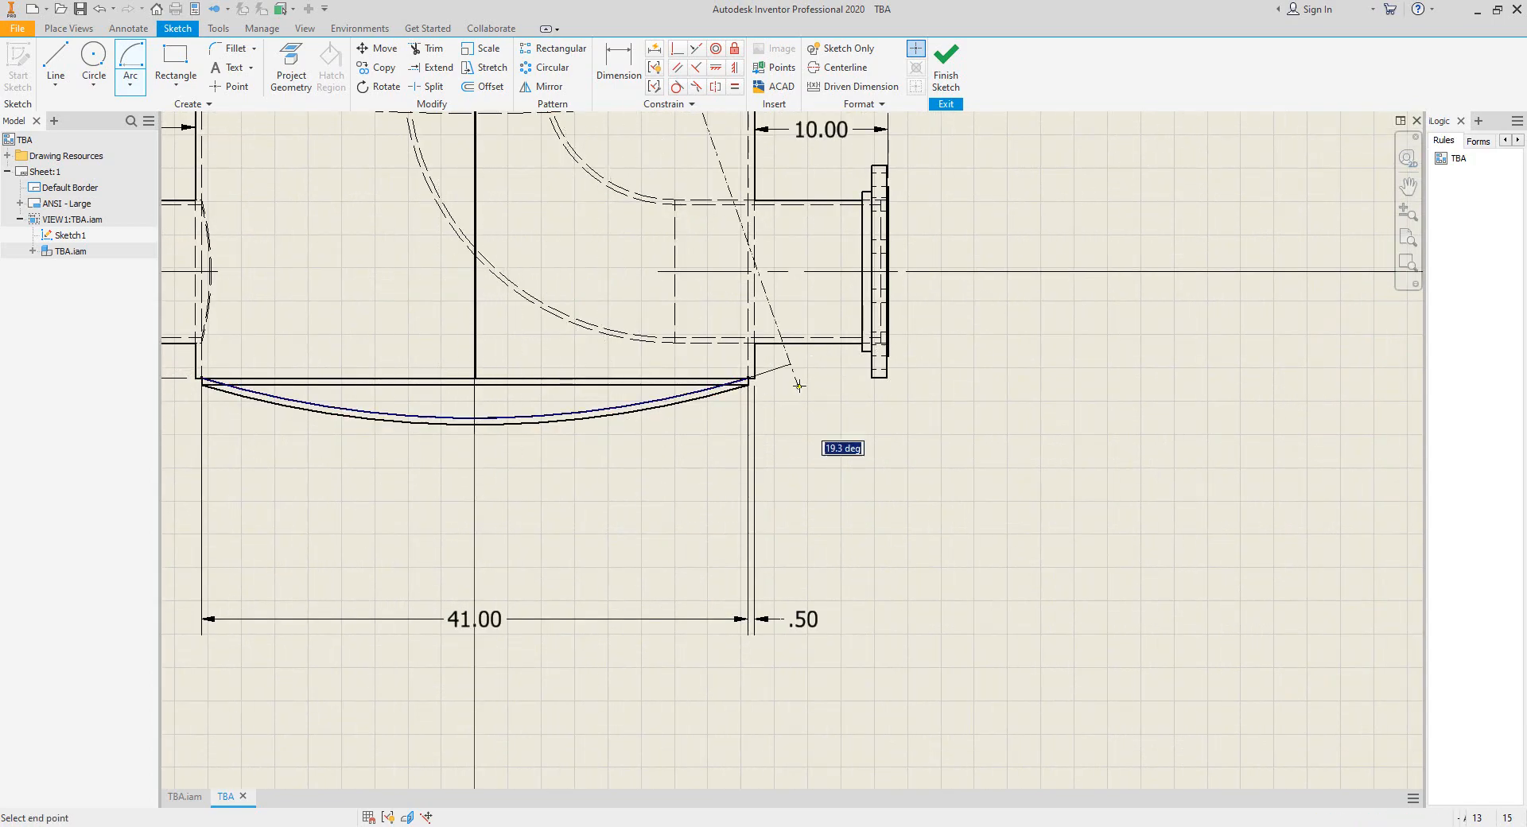
scroll(838, 443, "down", 4)
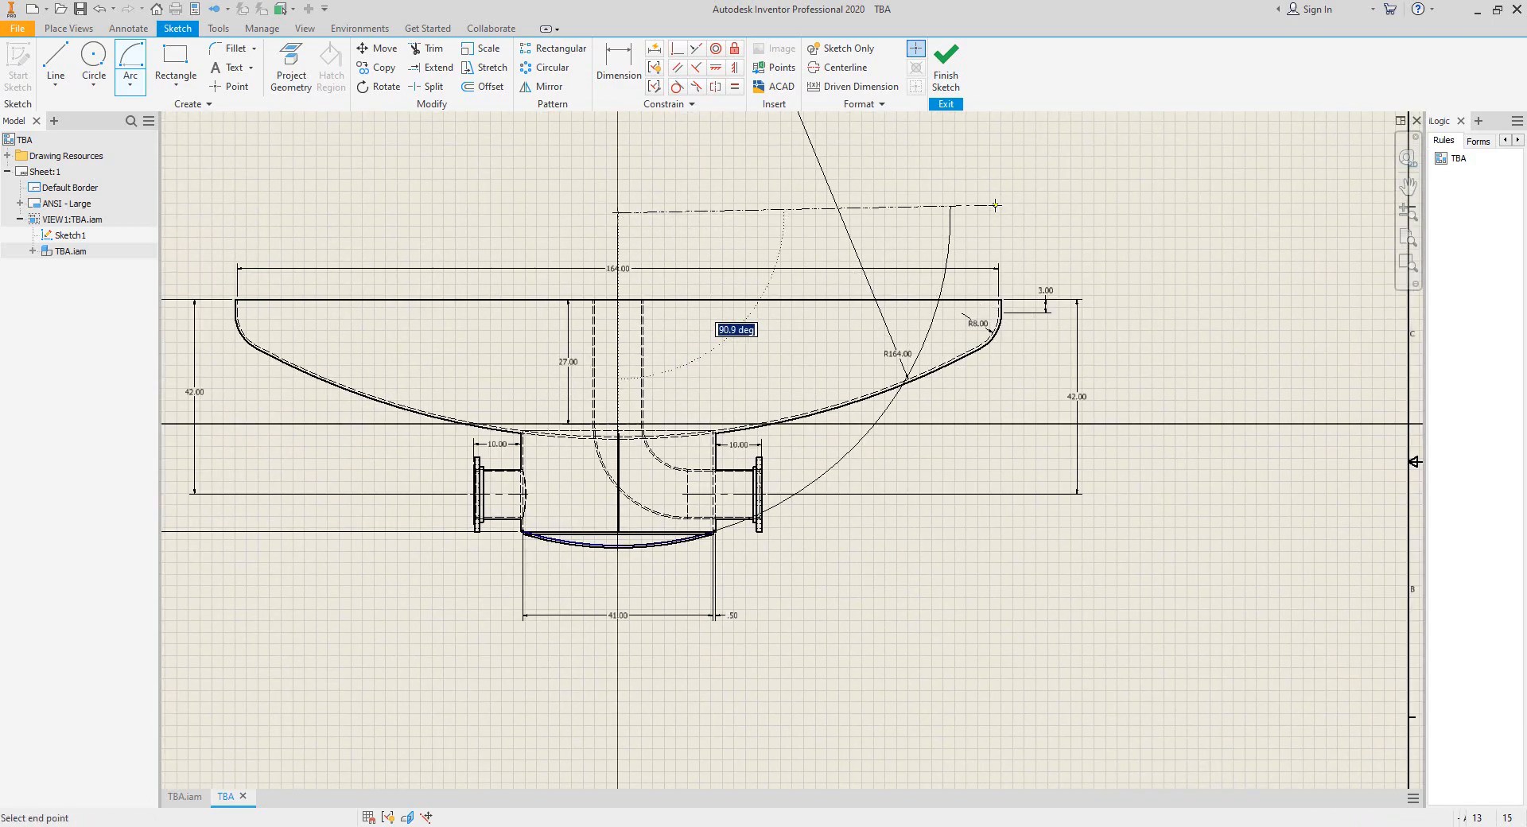
left_click(951, 212)
middle_click_drag(948, 212, 1042, 248)
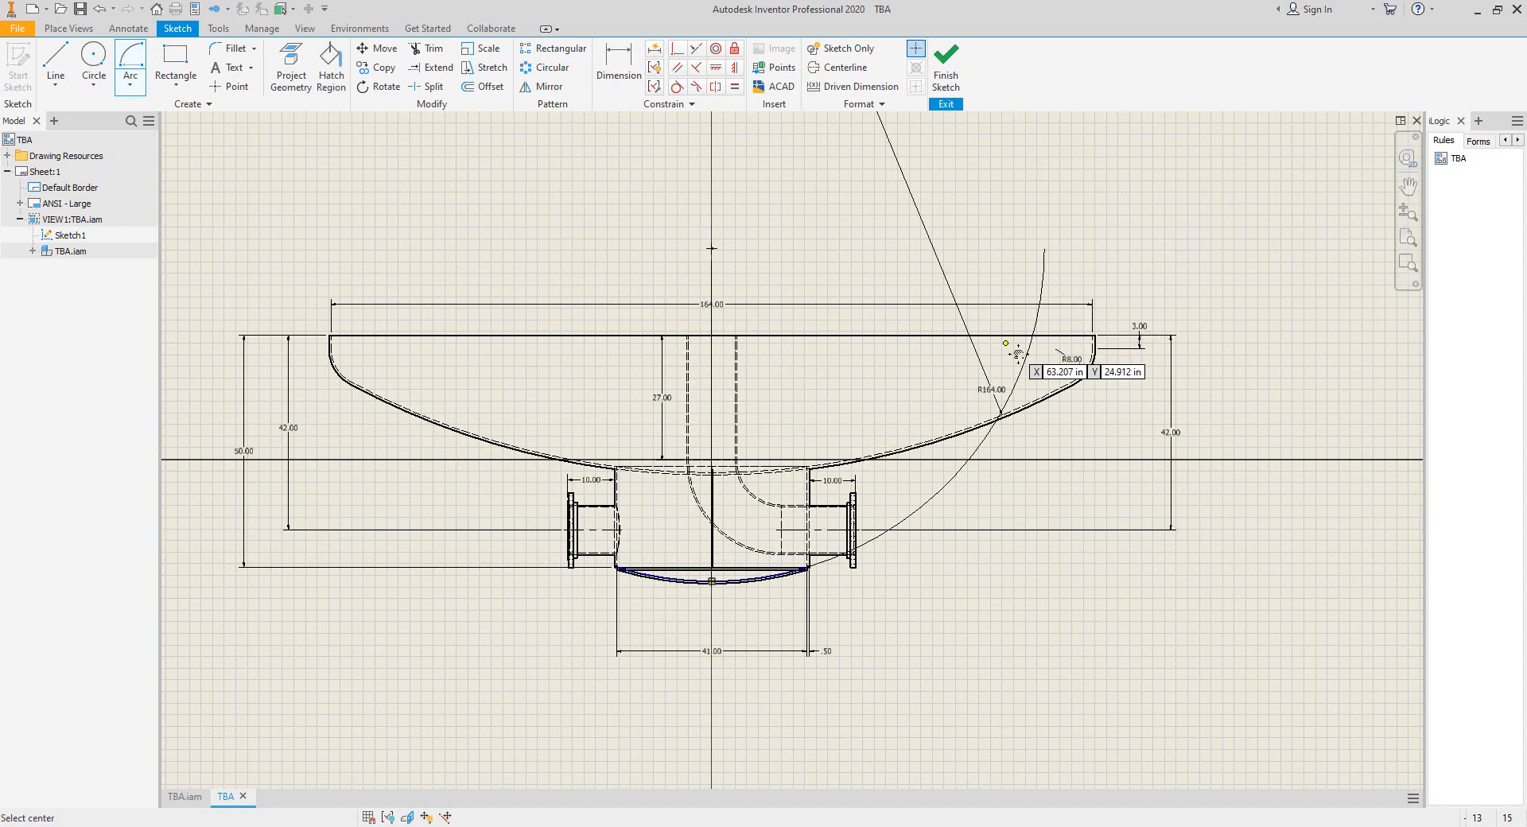
Cancel a second arc and undo the arc sketch on the drawing view.
scroll(1043, 249, "up", 3)
scroll(1104, 255, "down", 2)
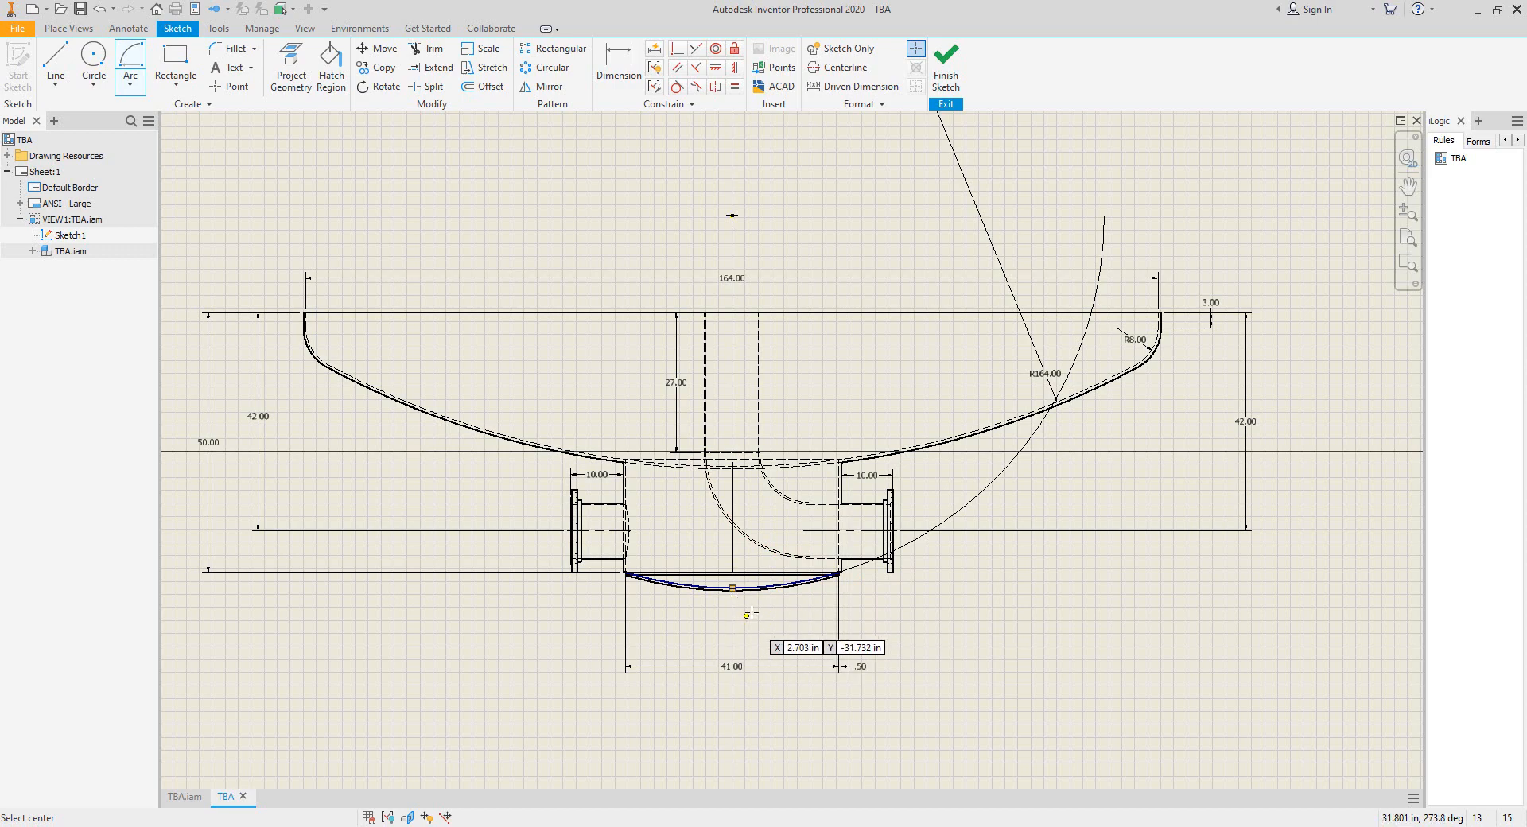
scroll(752, 598, "up", 2)
left_click(850, 504)
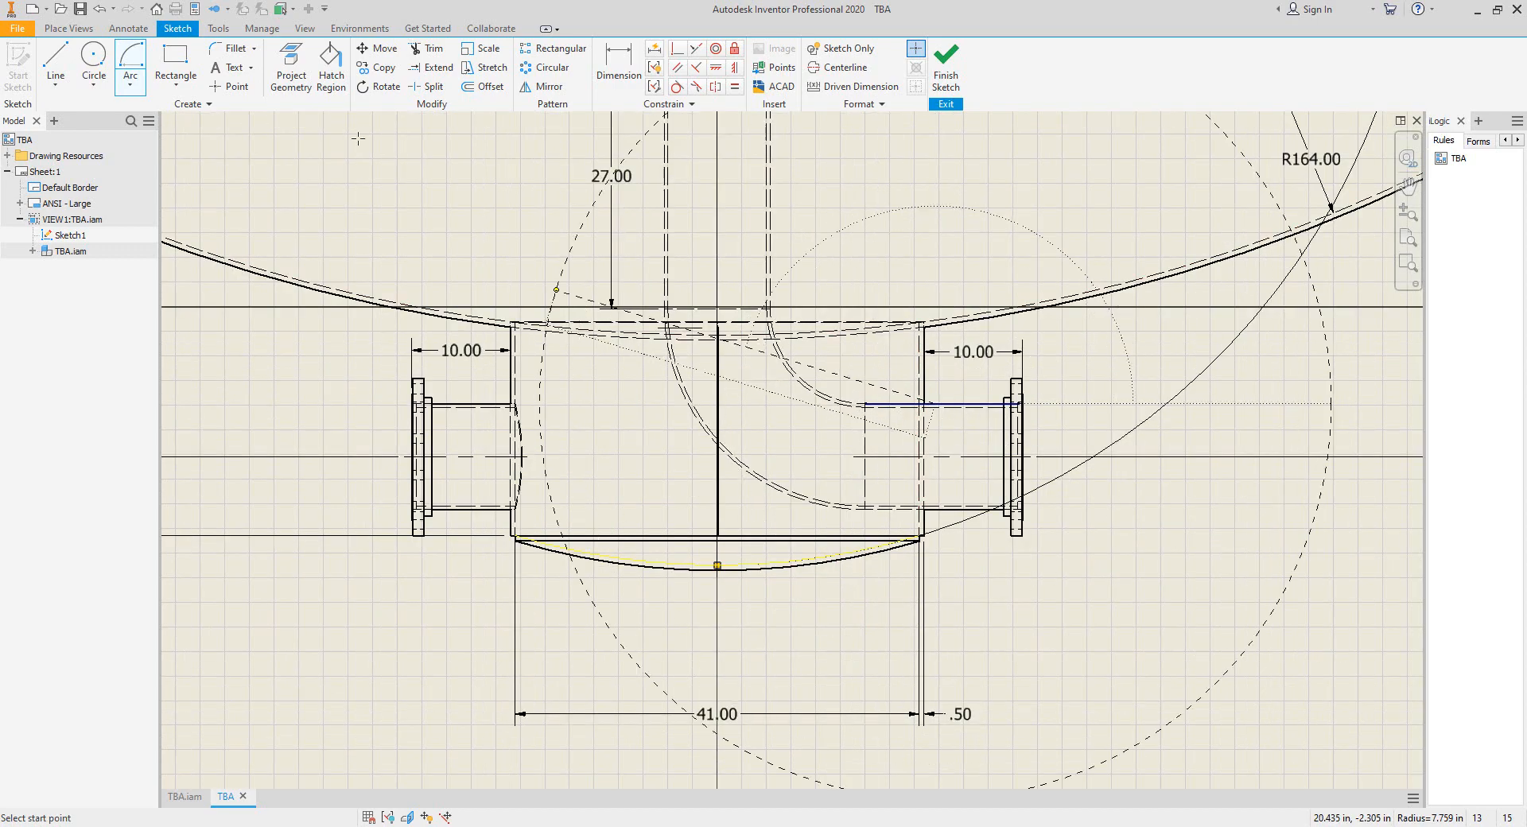
key("Escape")
left_click(101, 13)
left_click(101, 14)
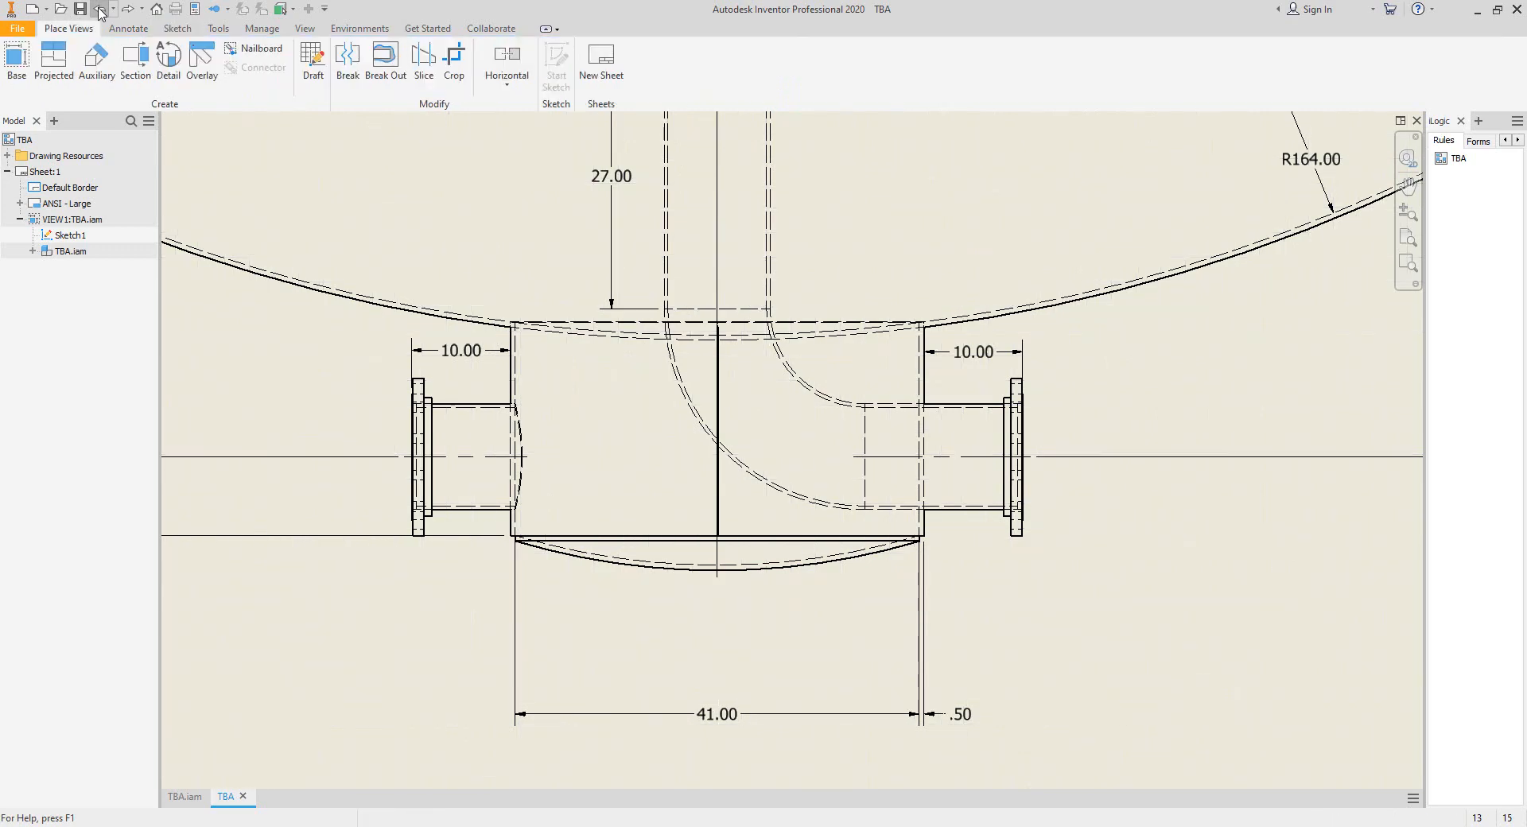
Review the Bottom Head and Boot elements in Static Equipment Generator and the boot area in Sketch.pdf.
scroll(748, 322, "down", 2)
mouse_move(871, 367)
middle_mouse_down()
mouse_move(795, 479)
mouse_move(797, 516)
middle_mouse_up()
scroll(795, 483, "down", 2)
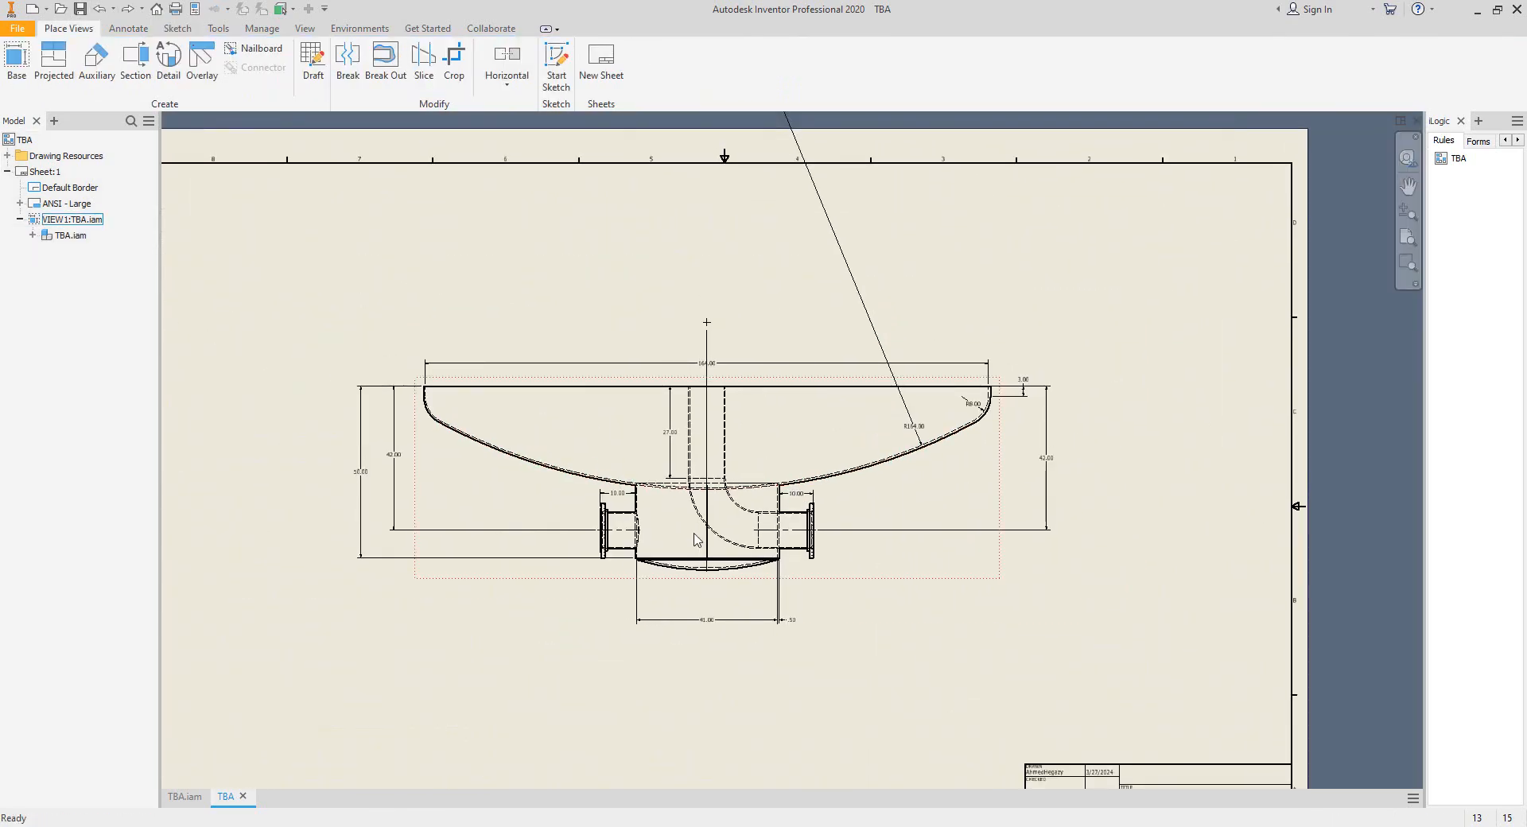
middle_click_drag(684, 509, 699, 438)
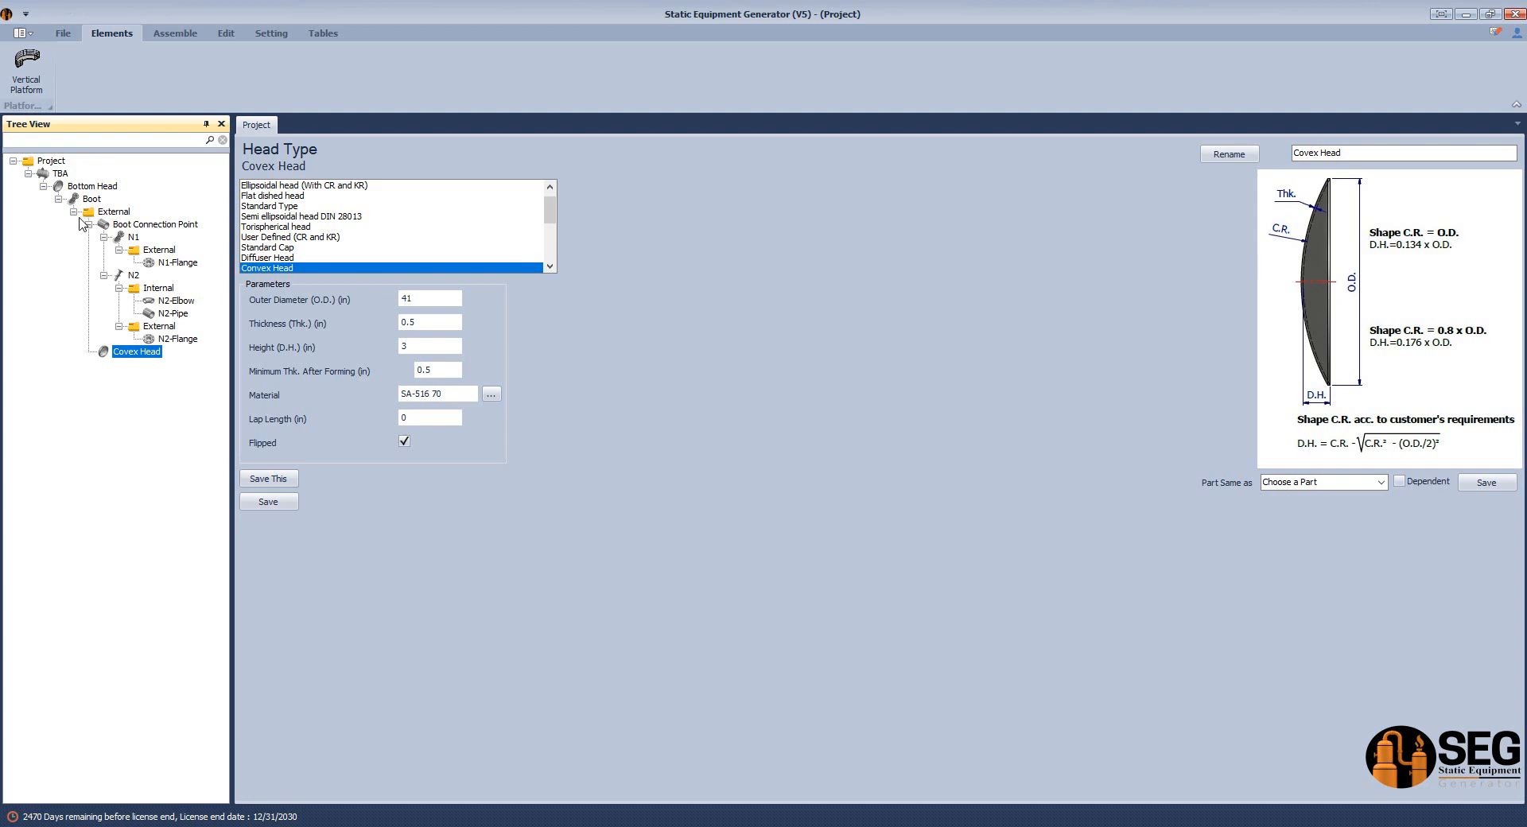
left_click(112, 212)
left_click(90, 187)
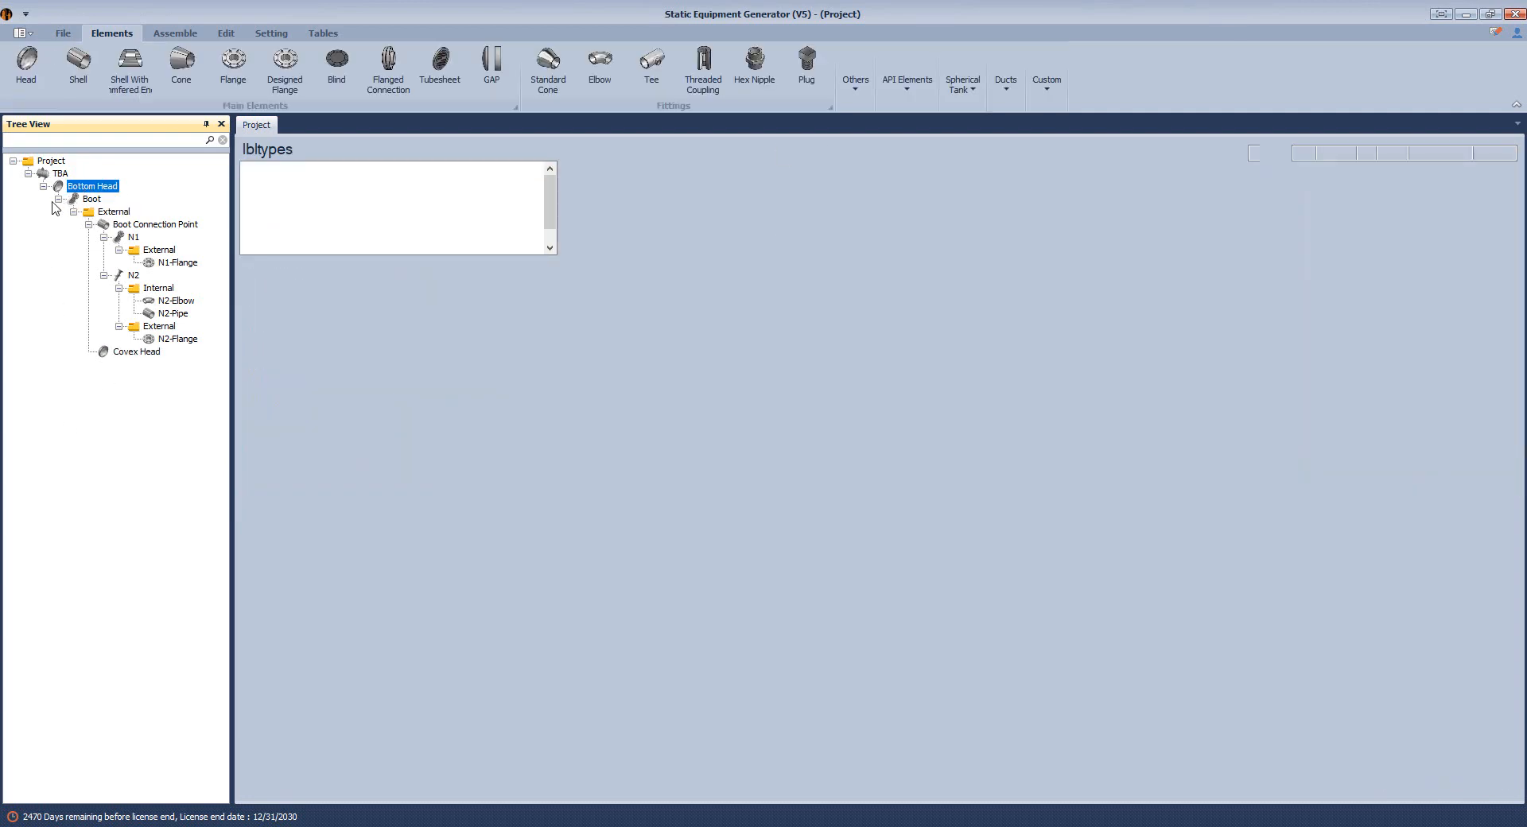
left_click(58, 200)
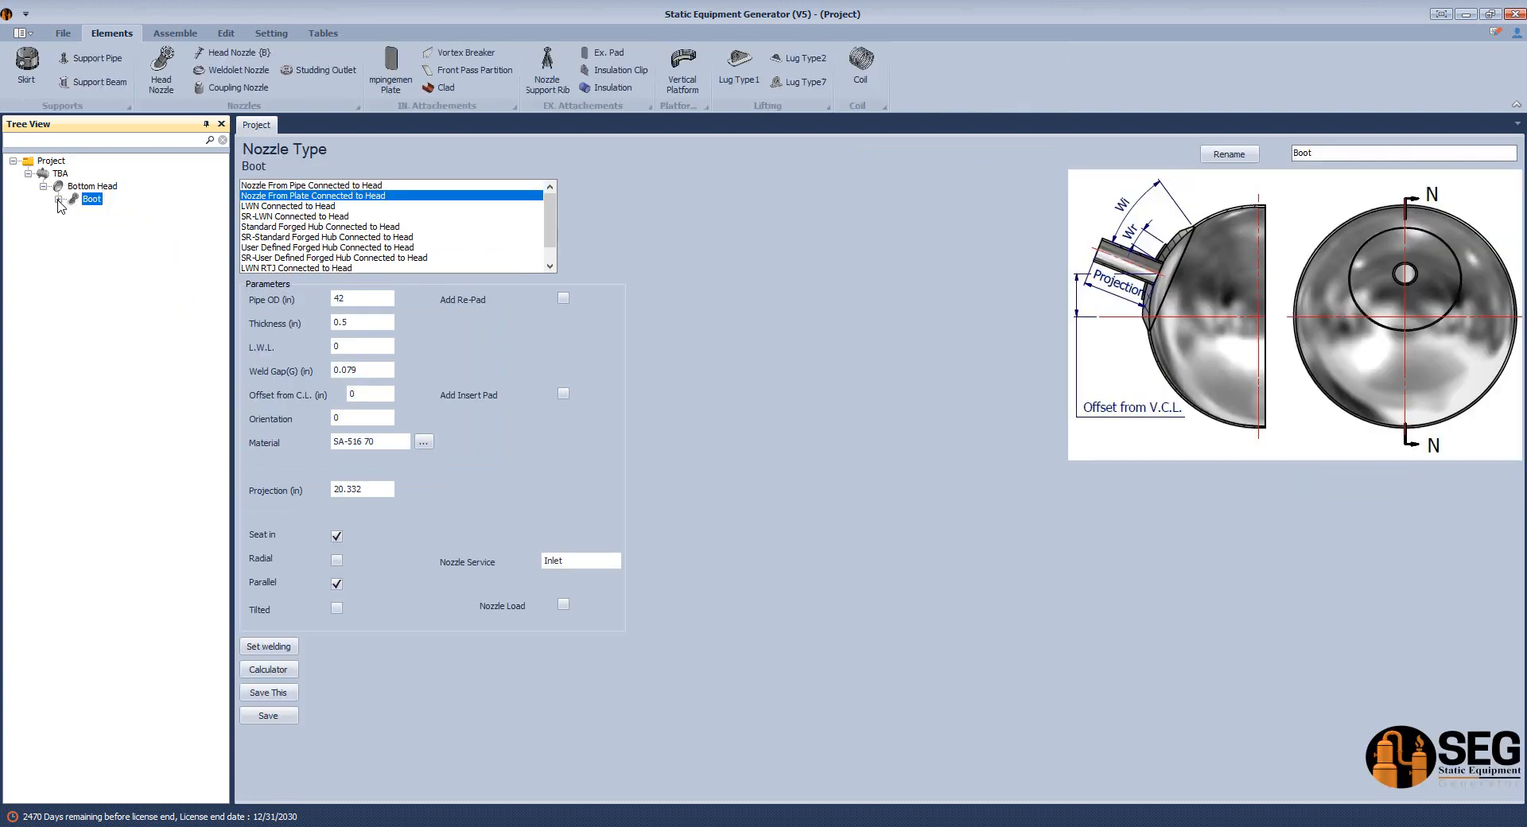
key("alt+Tab")
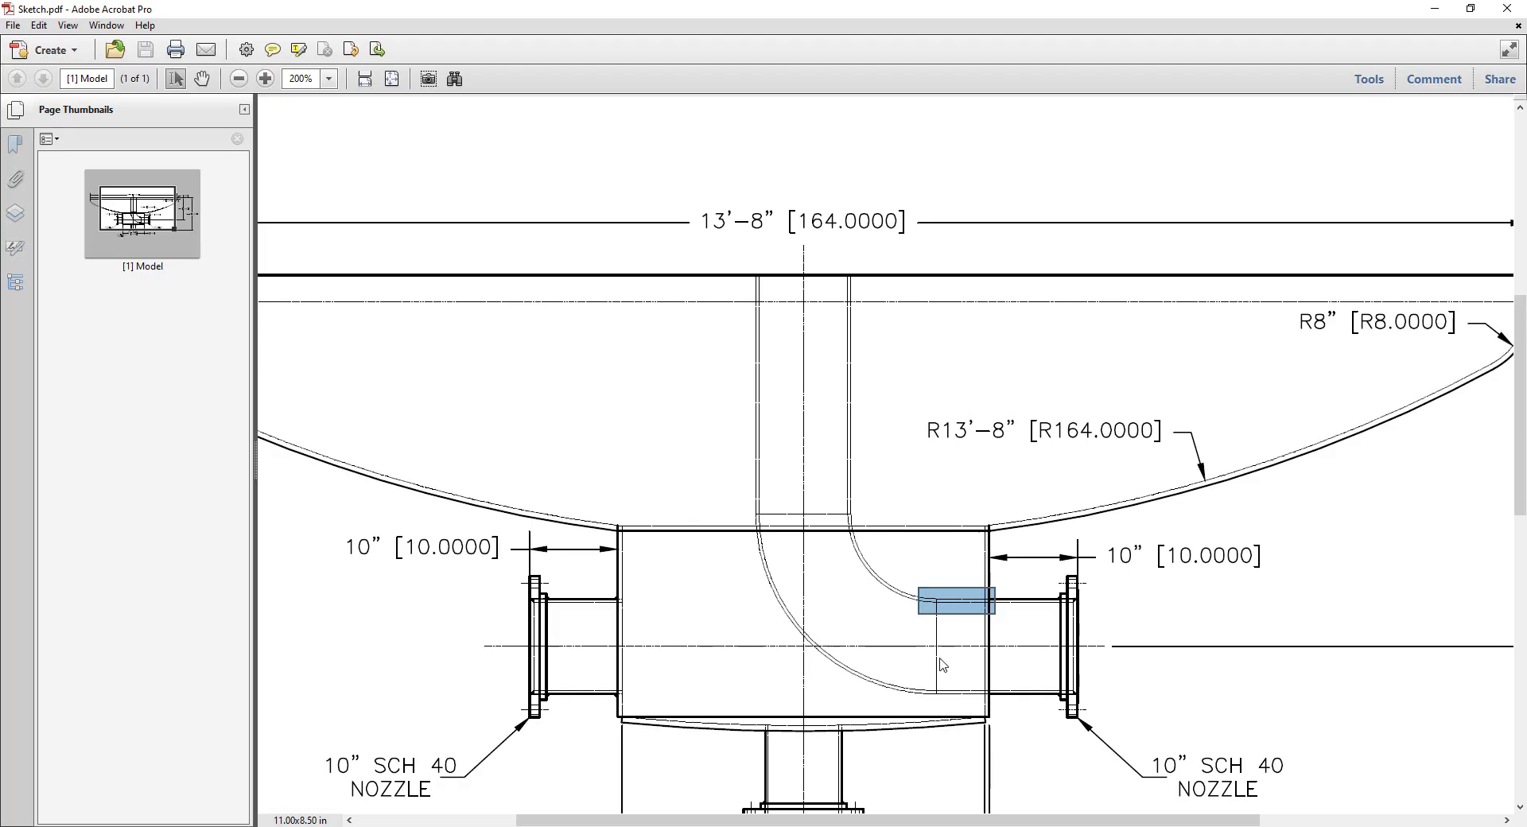
Return to the TBA drawing in Inventor and dimension the vertical distance from the large head's top edge to the convex head's center mark.
key("alt+Tab")
middle_click_drag(744, 314, 755, 418)
scroll(758, 375, "down", 4)
left_click(763, 429)
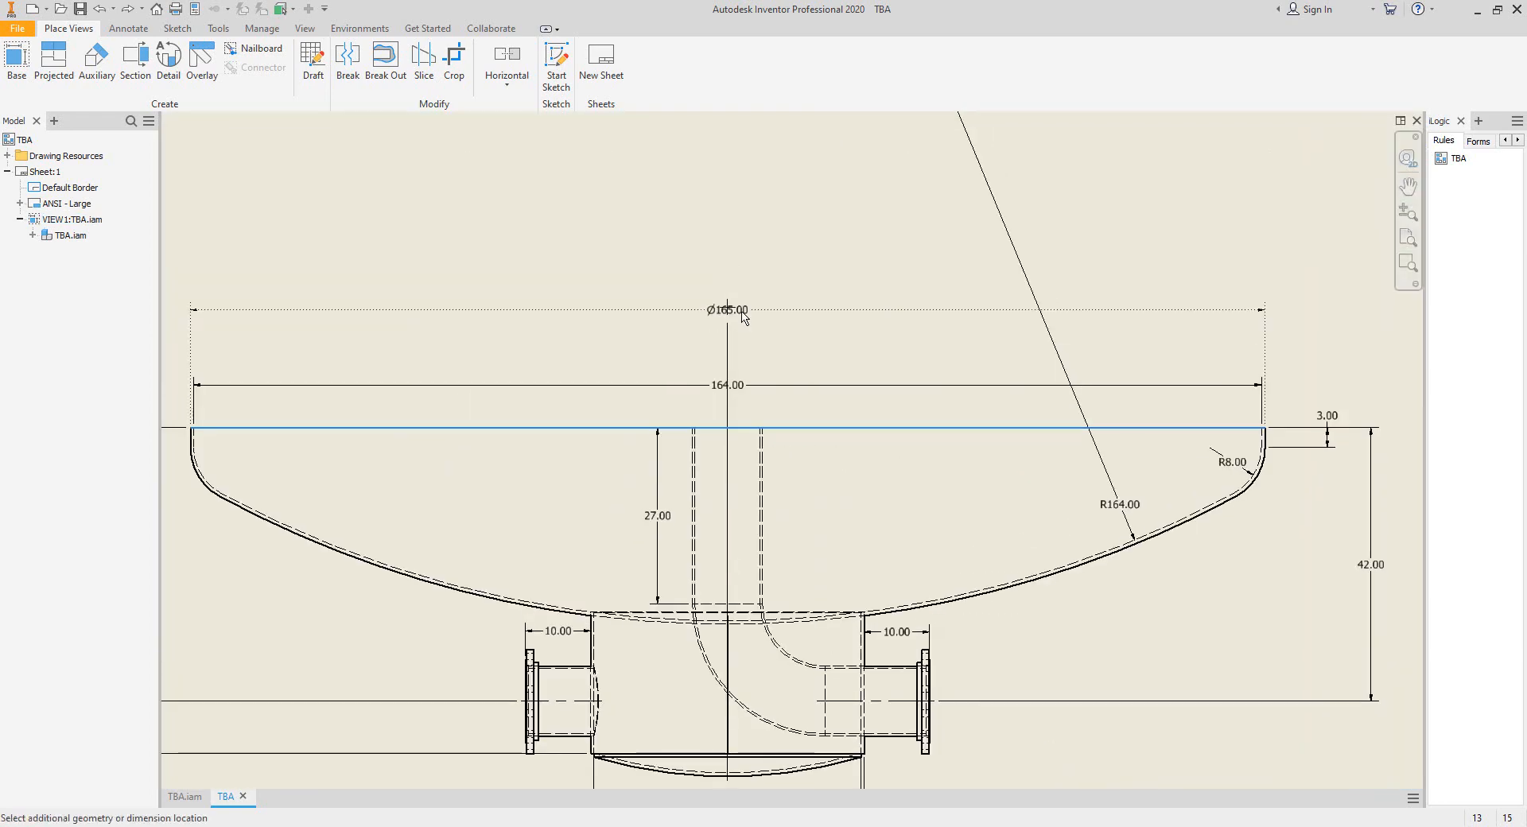
left_click(728, 308)
left_click(839, 351)
middle_click_drag(856, 346, 860, 402)
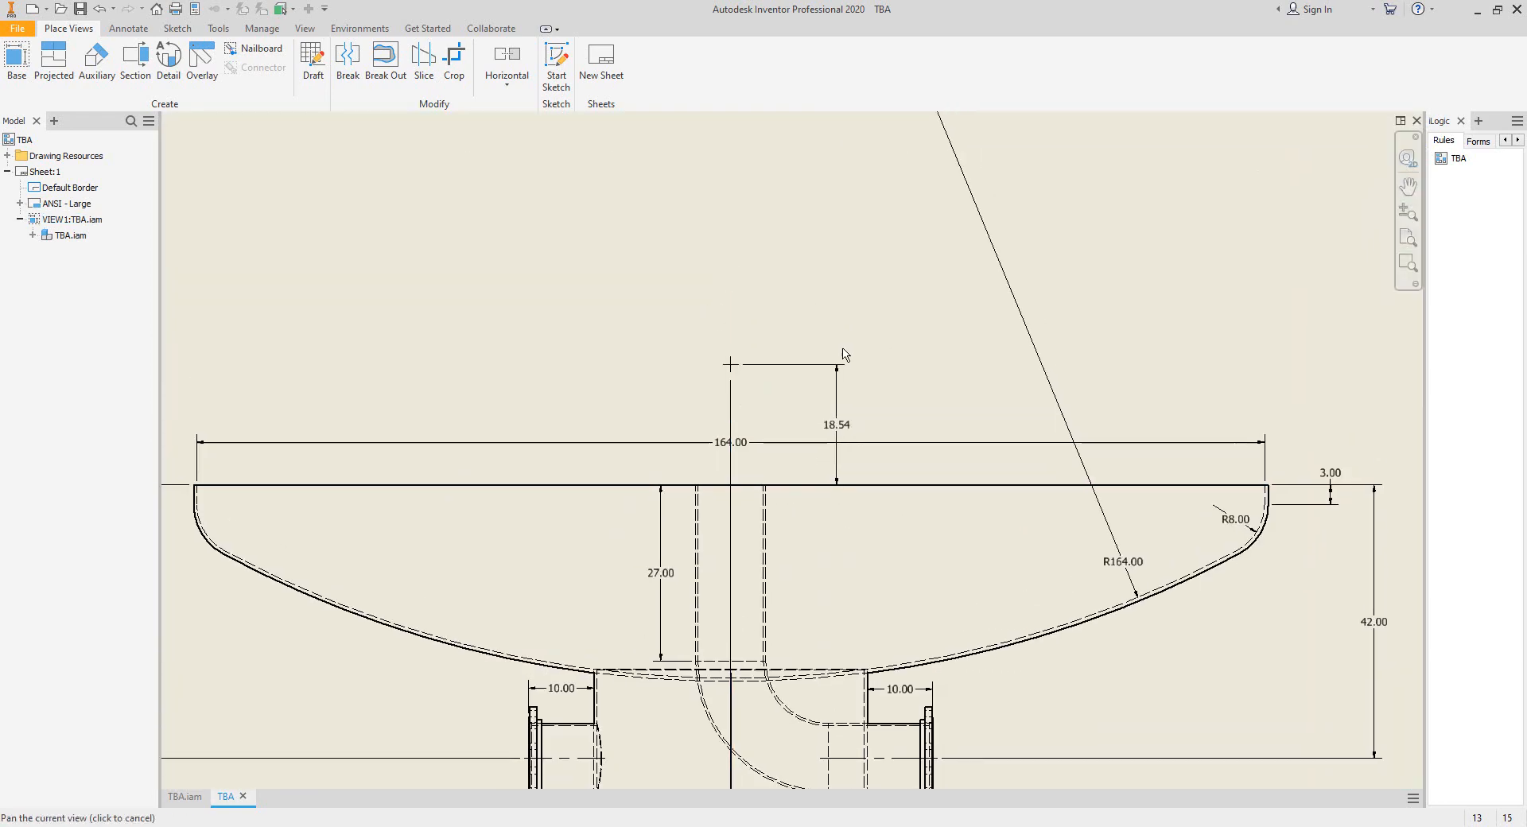
scroll(741, 366, "up", 3)
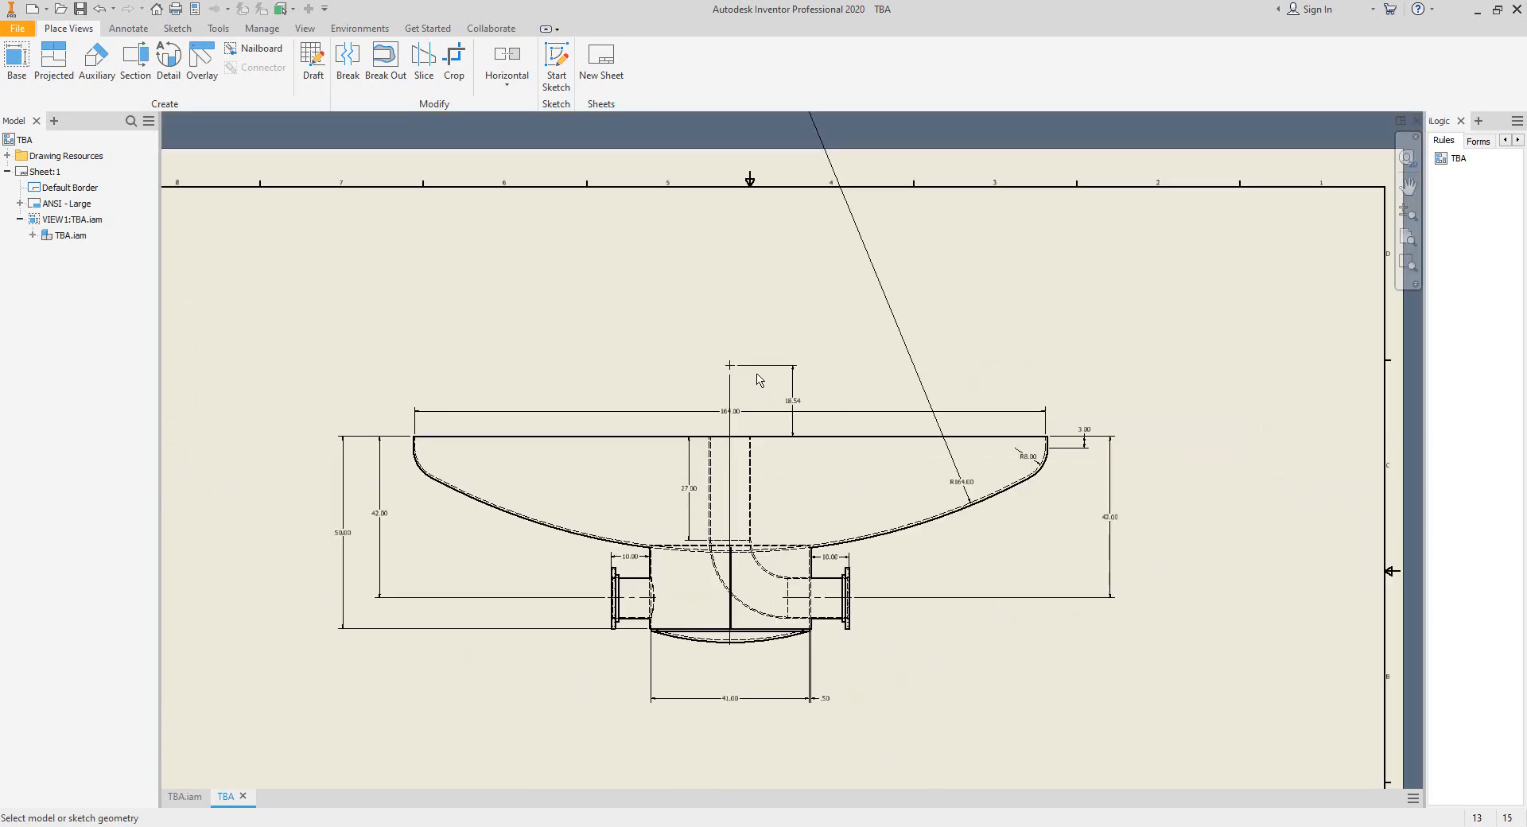
scroll(741, 350, "down", 4)
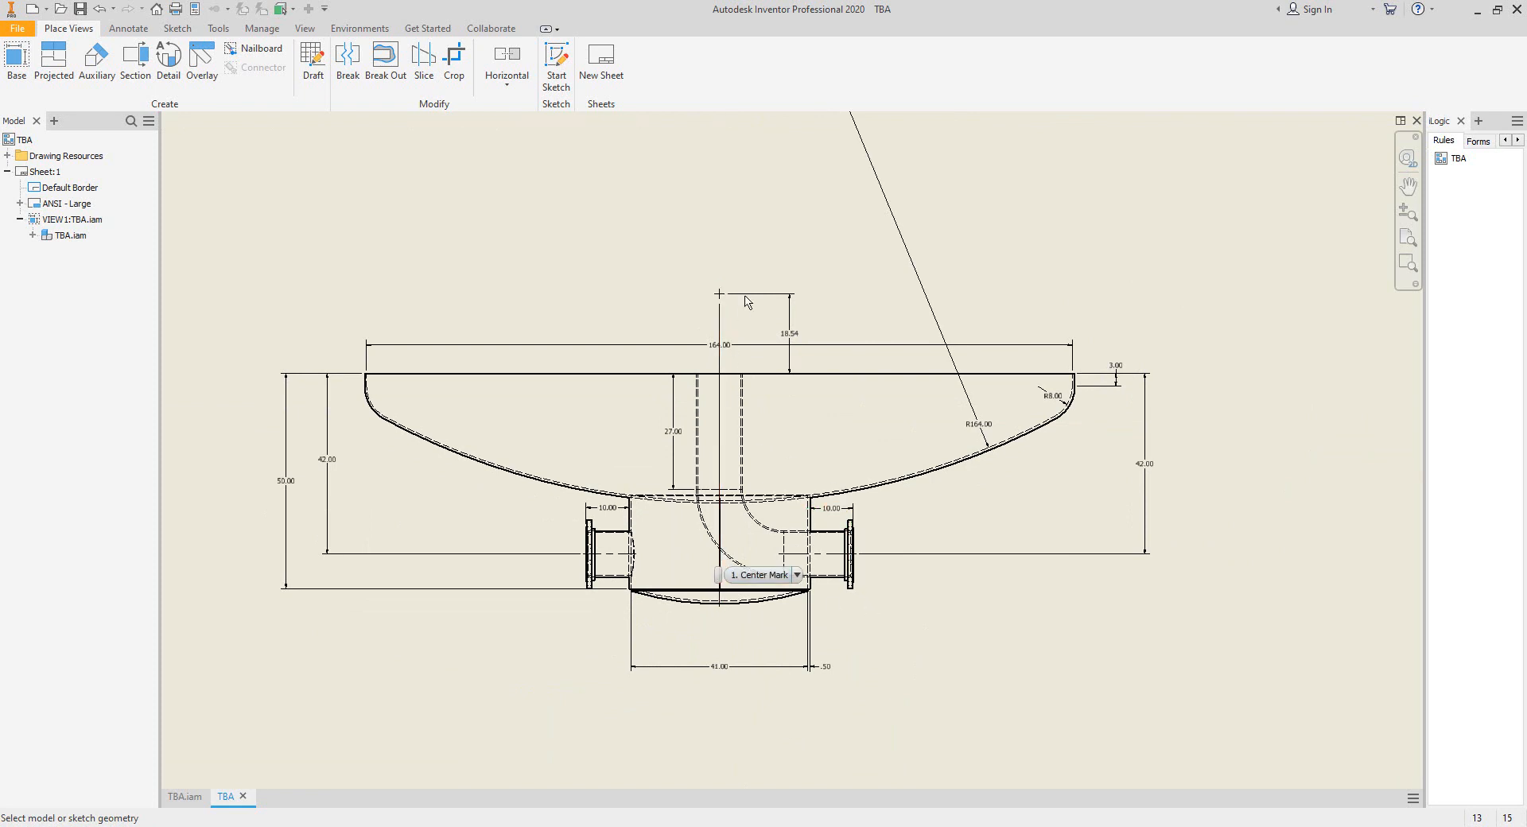
scroll(728, 301, "up", 3)
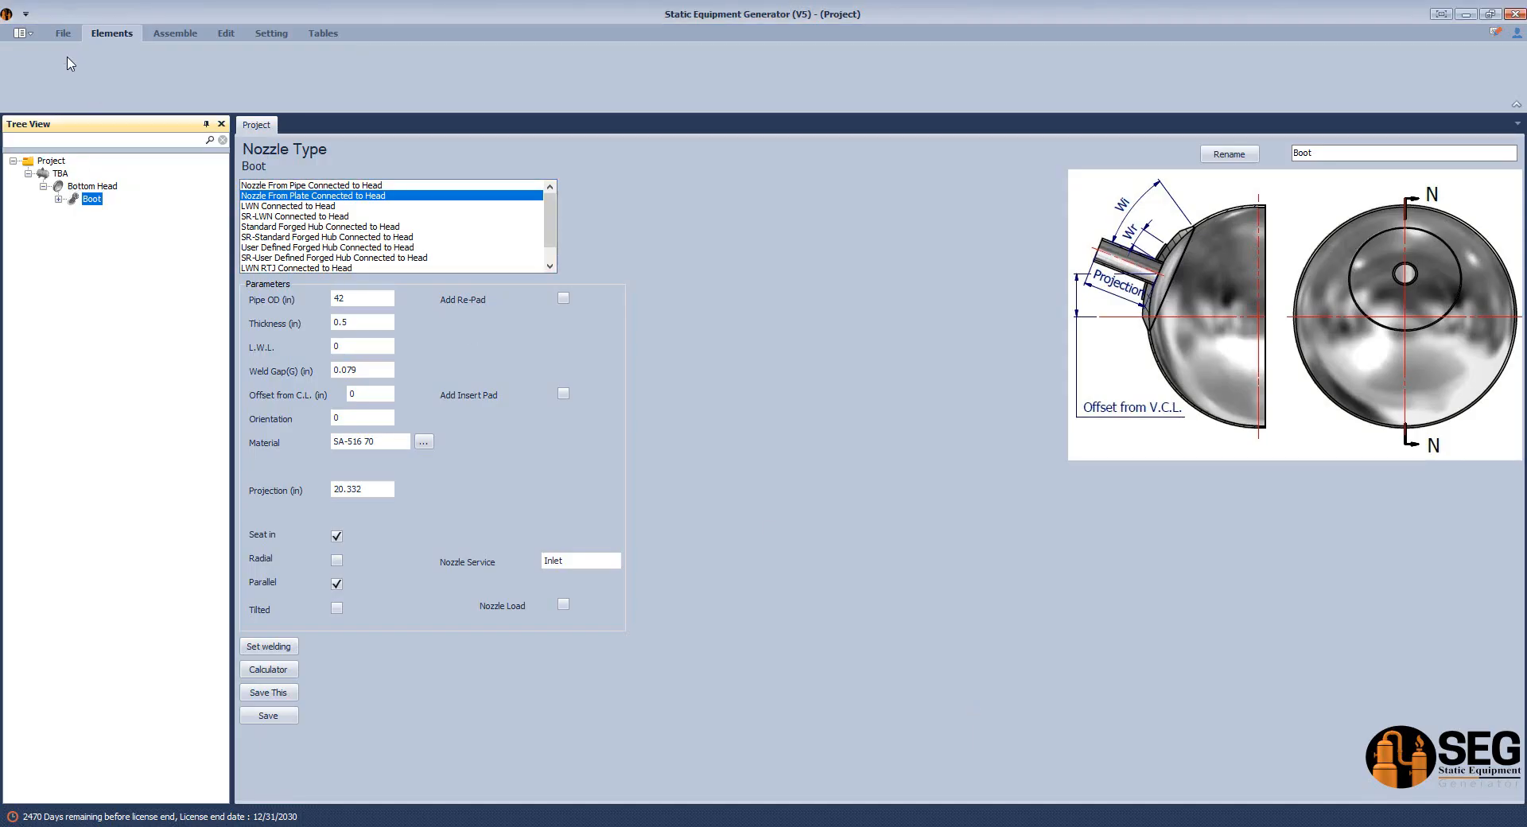
Switch to Static Equipment Generator and add a GAP element named Gap to the TBA equipment.
left_click(74, 187)
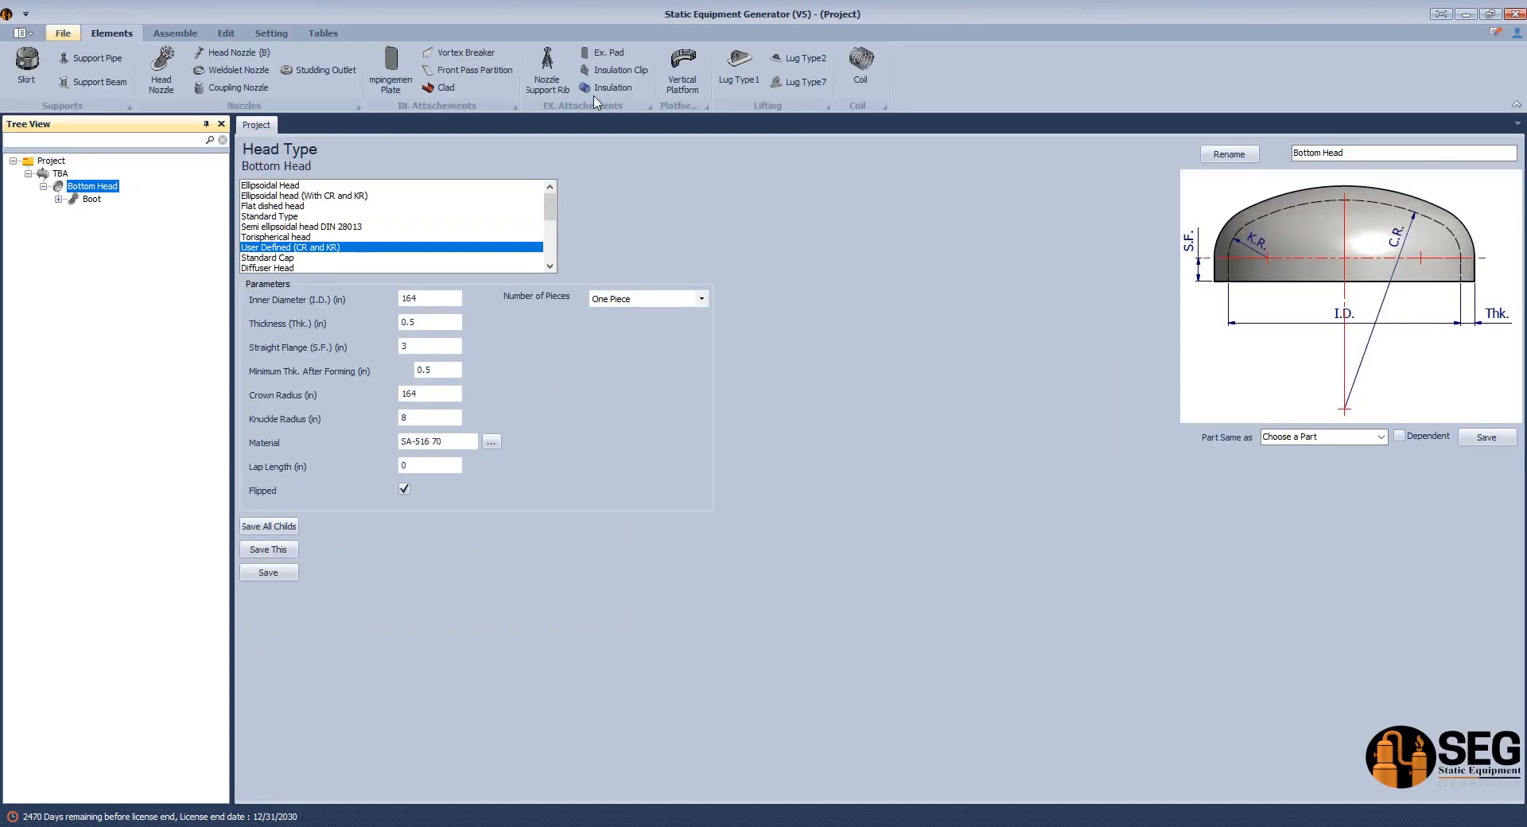
left_click(65, 175)
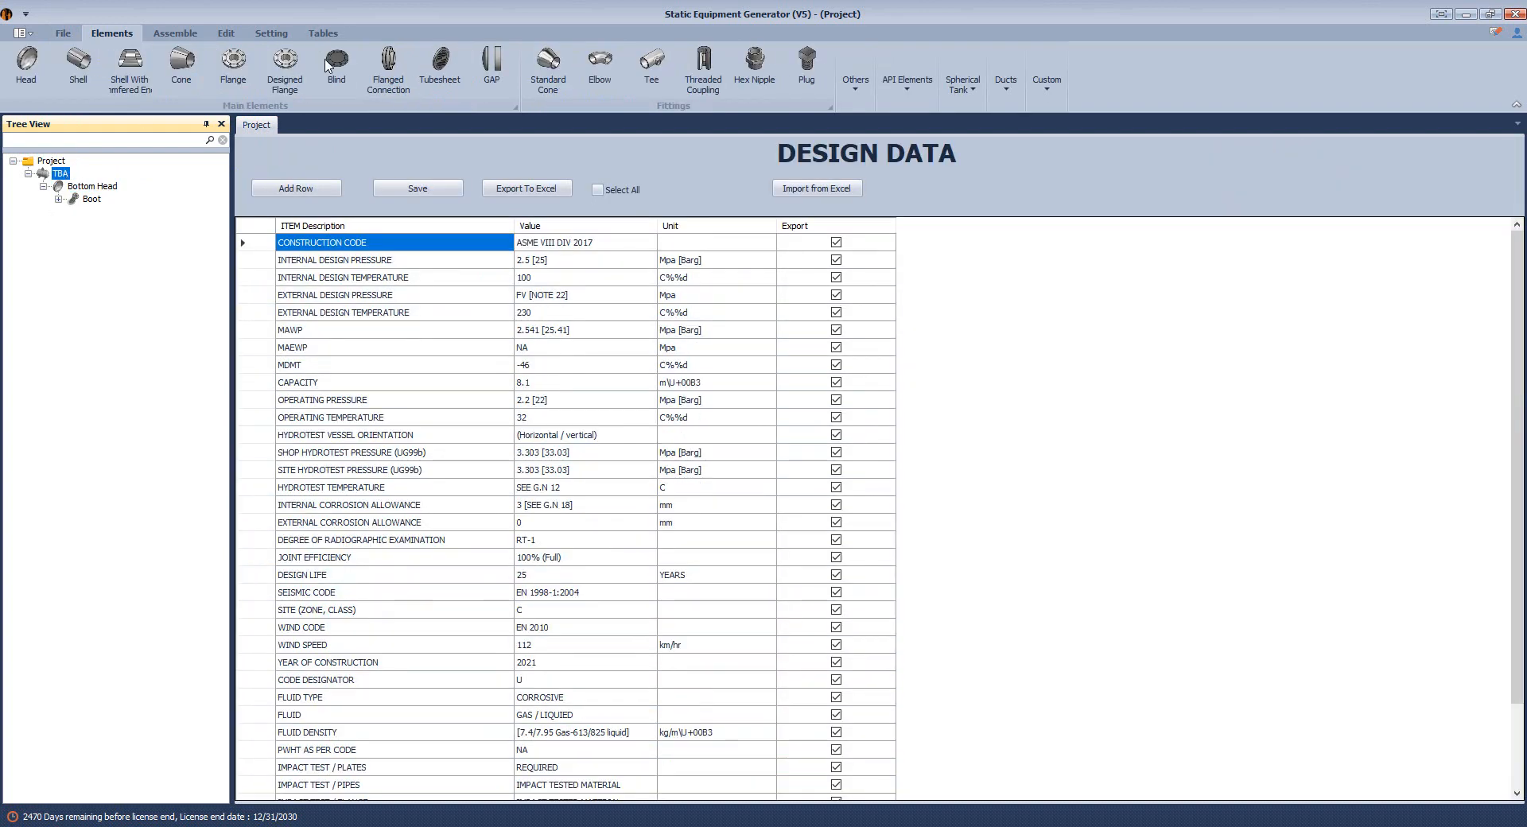
left_click(491, 67)
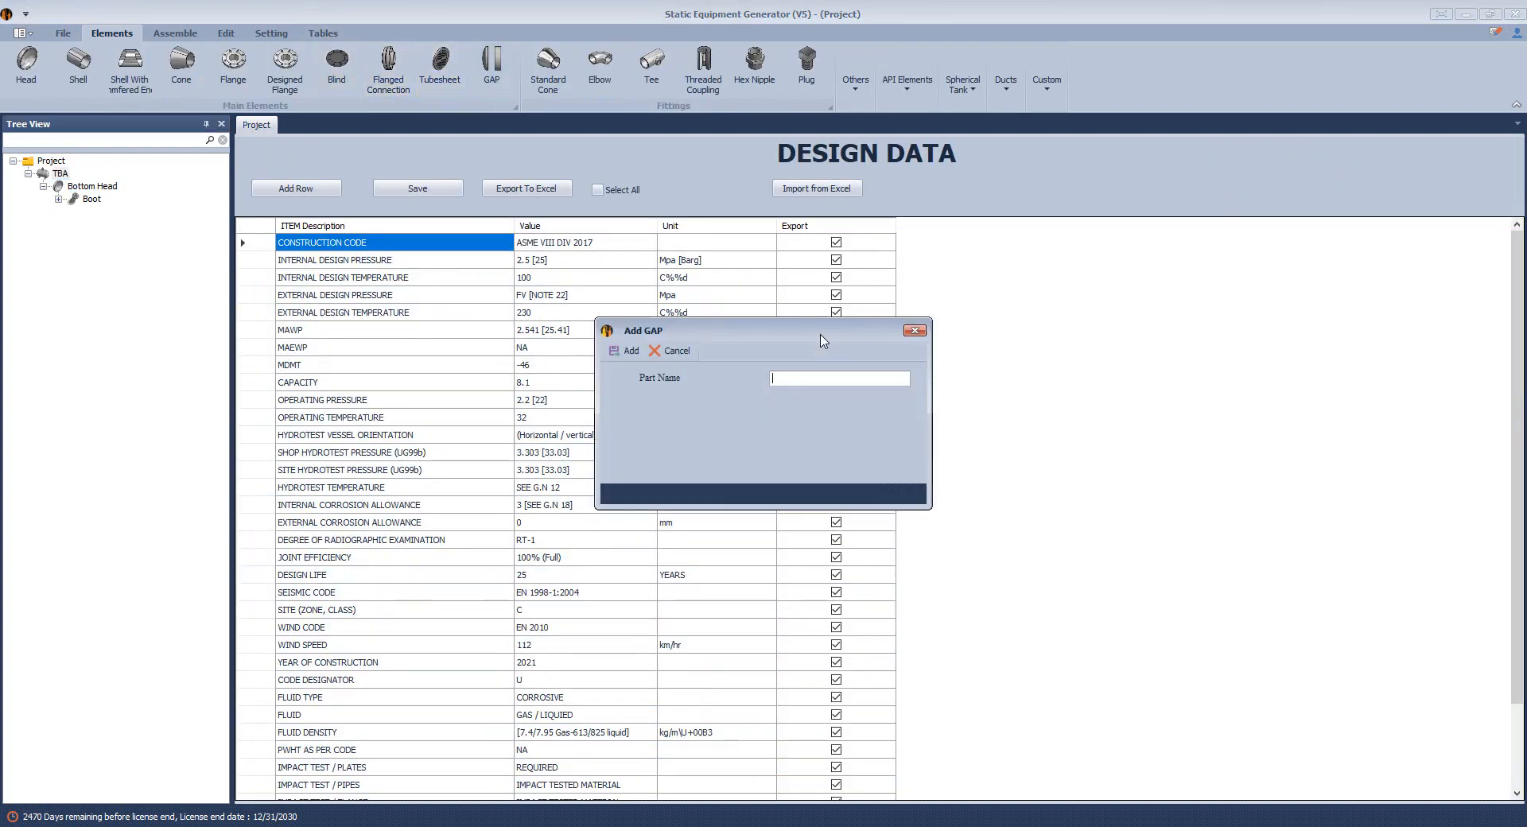
type("Gap")
key("Return")
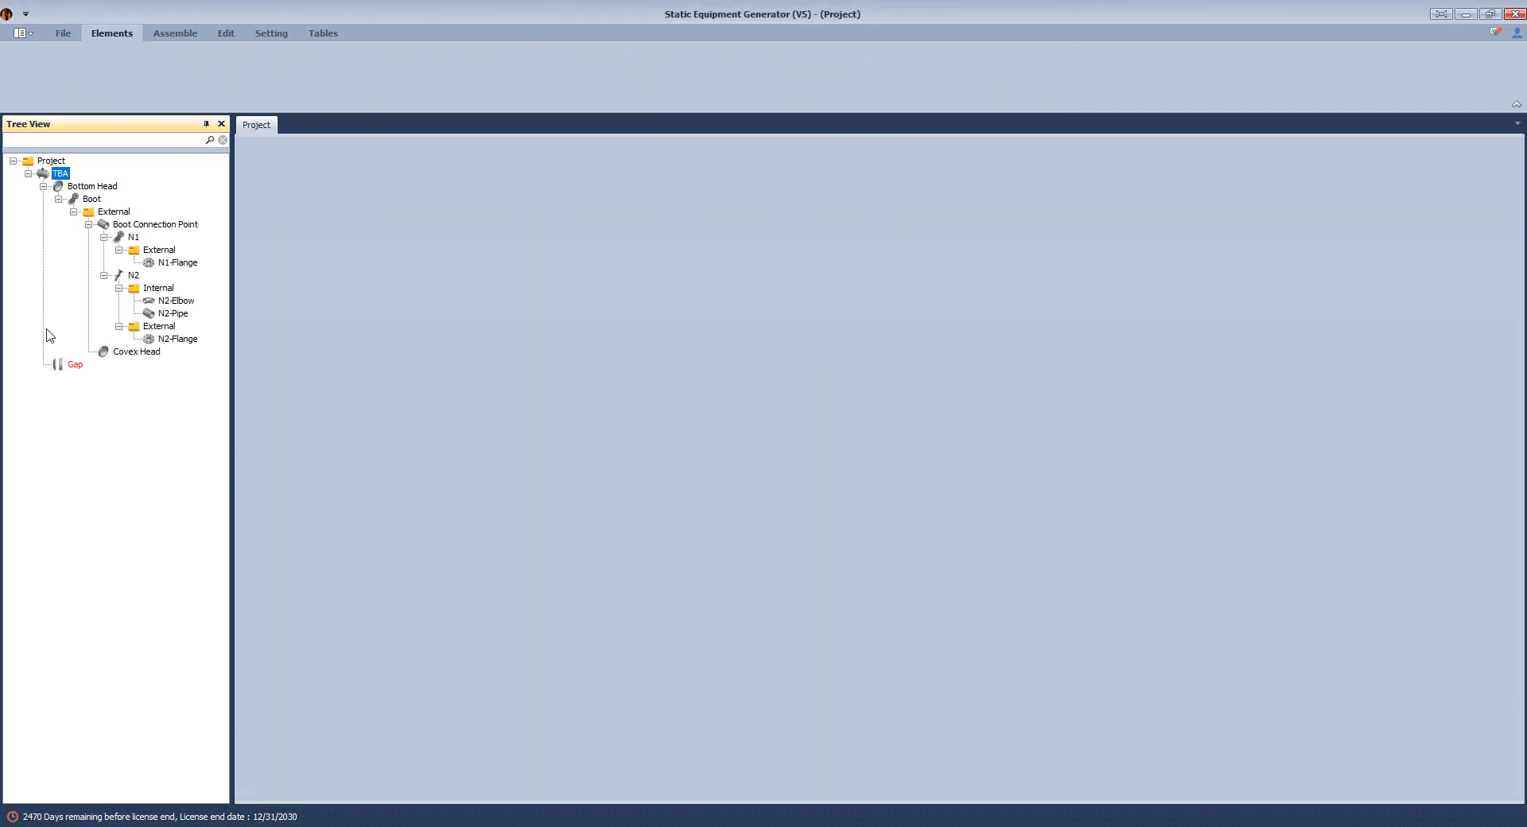
Set the Gap element's spacing to 18.54 in, keeping the GAP type, and save it.
left_click(71, 364)
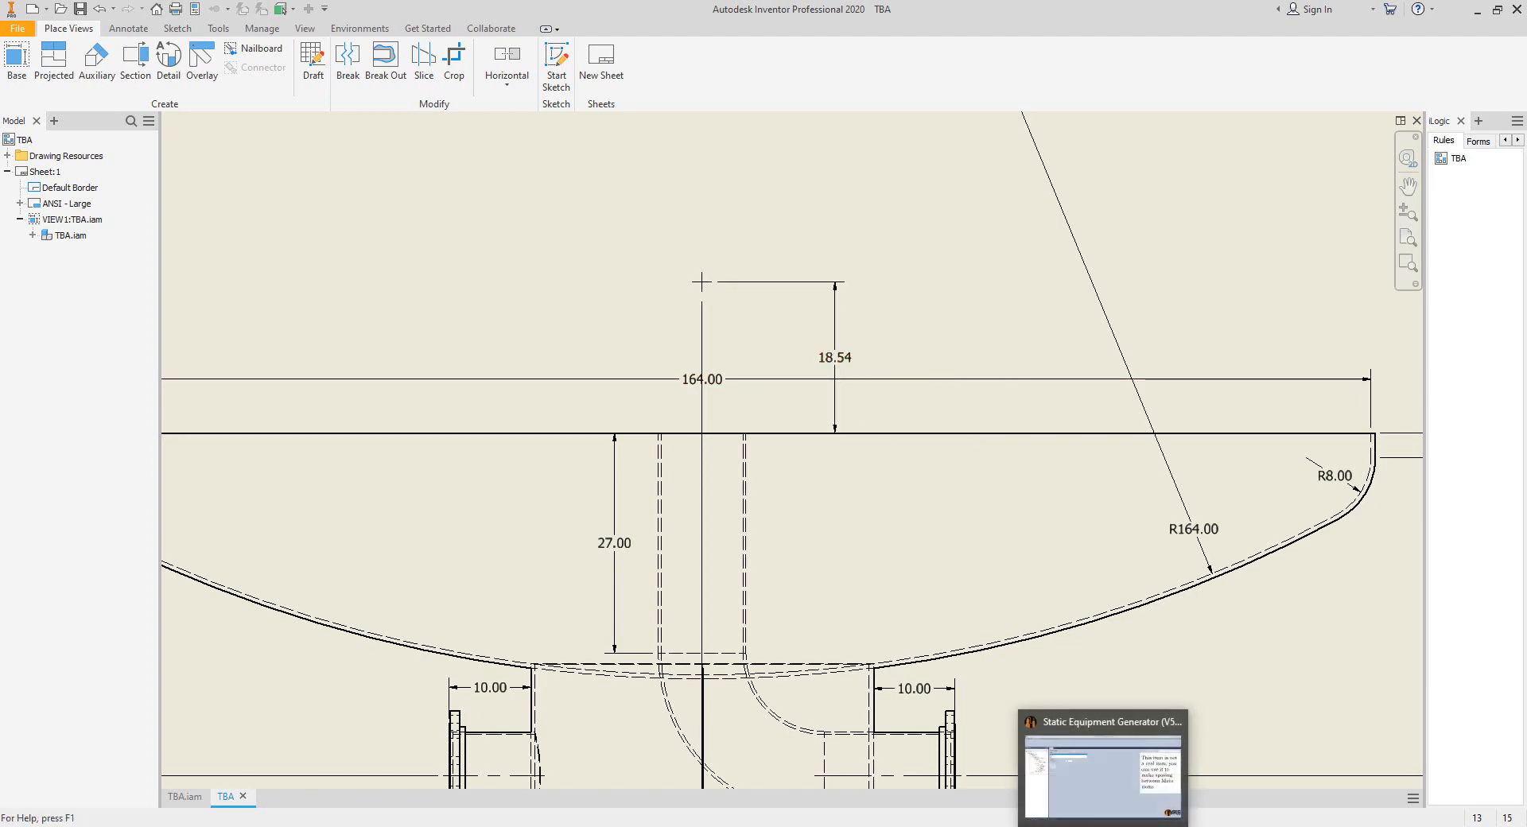
left_click(1095, 808)
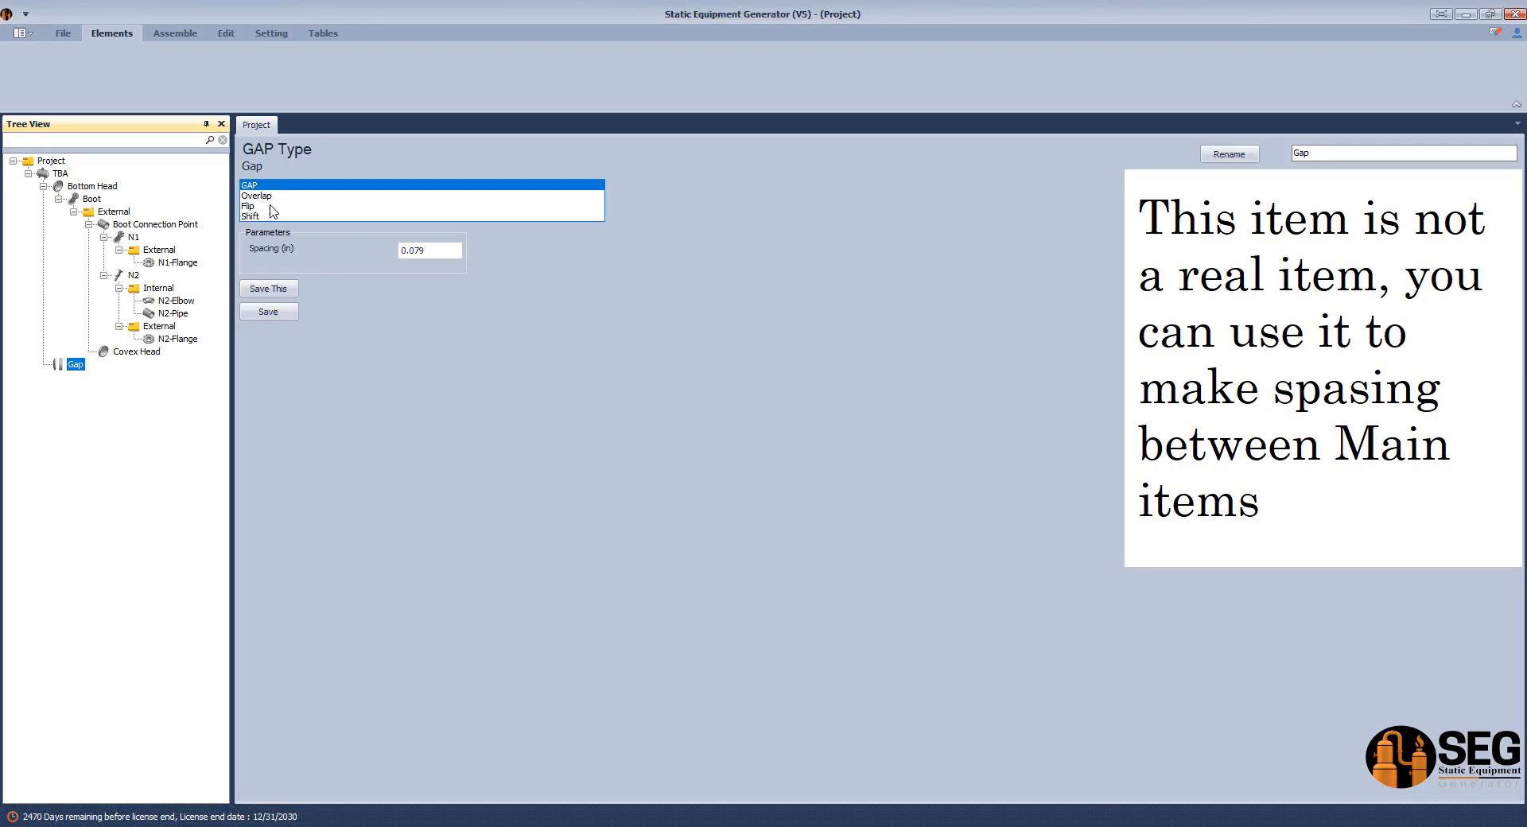
left_click(403, 251)
type("18.54")
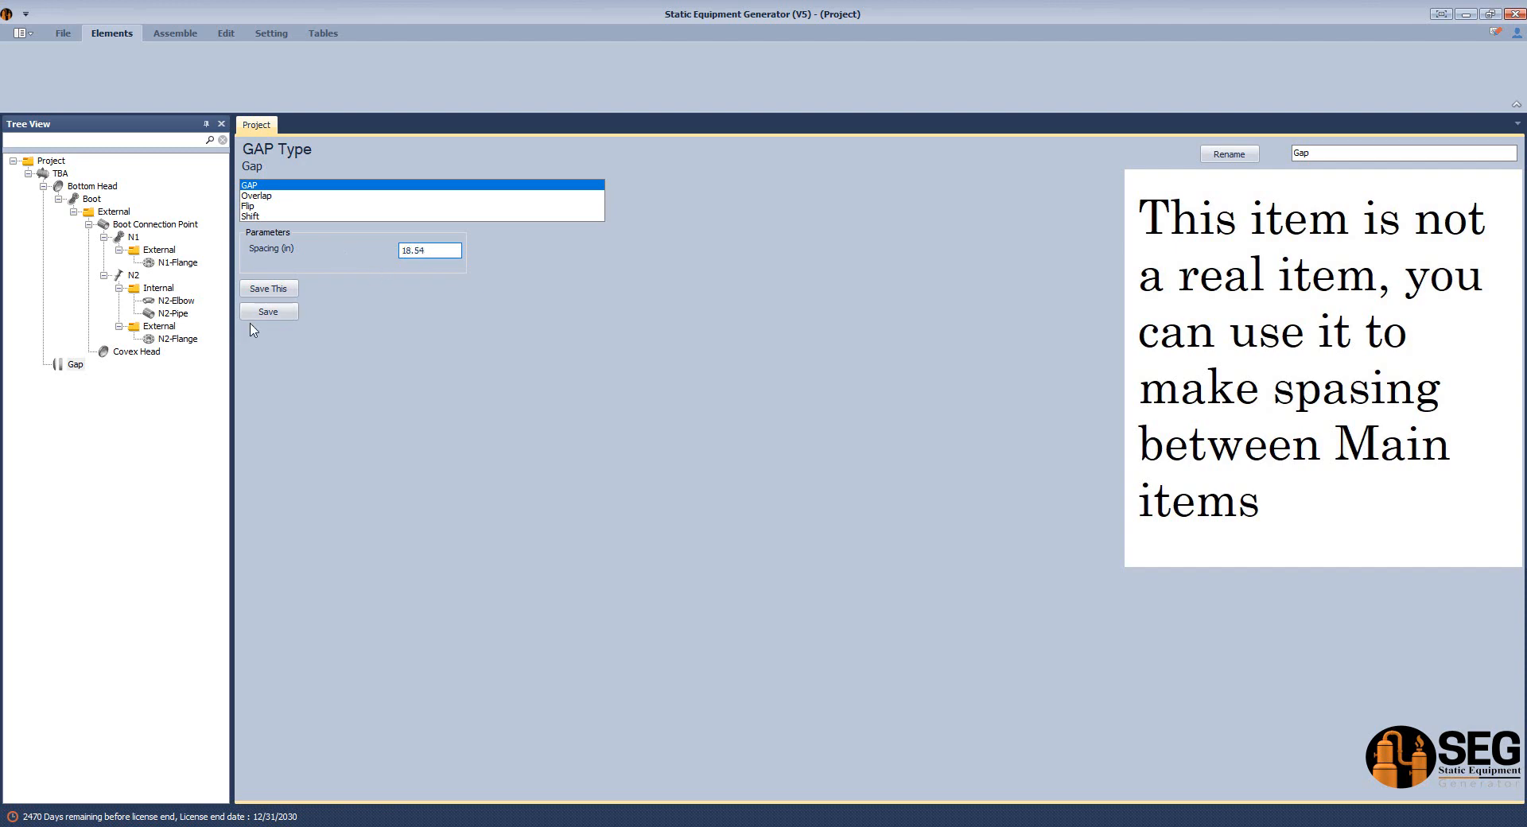
left_click(253, 314)
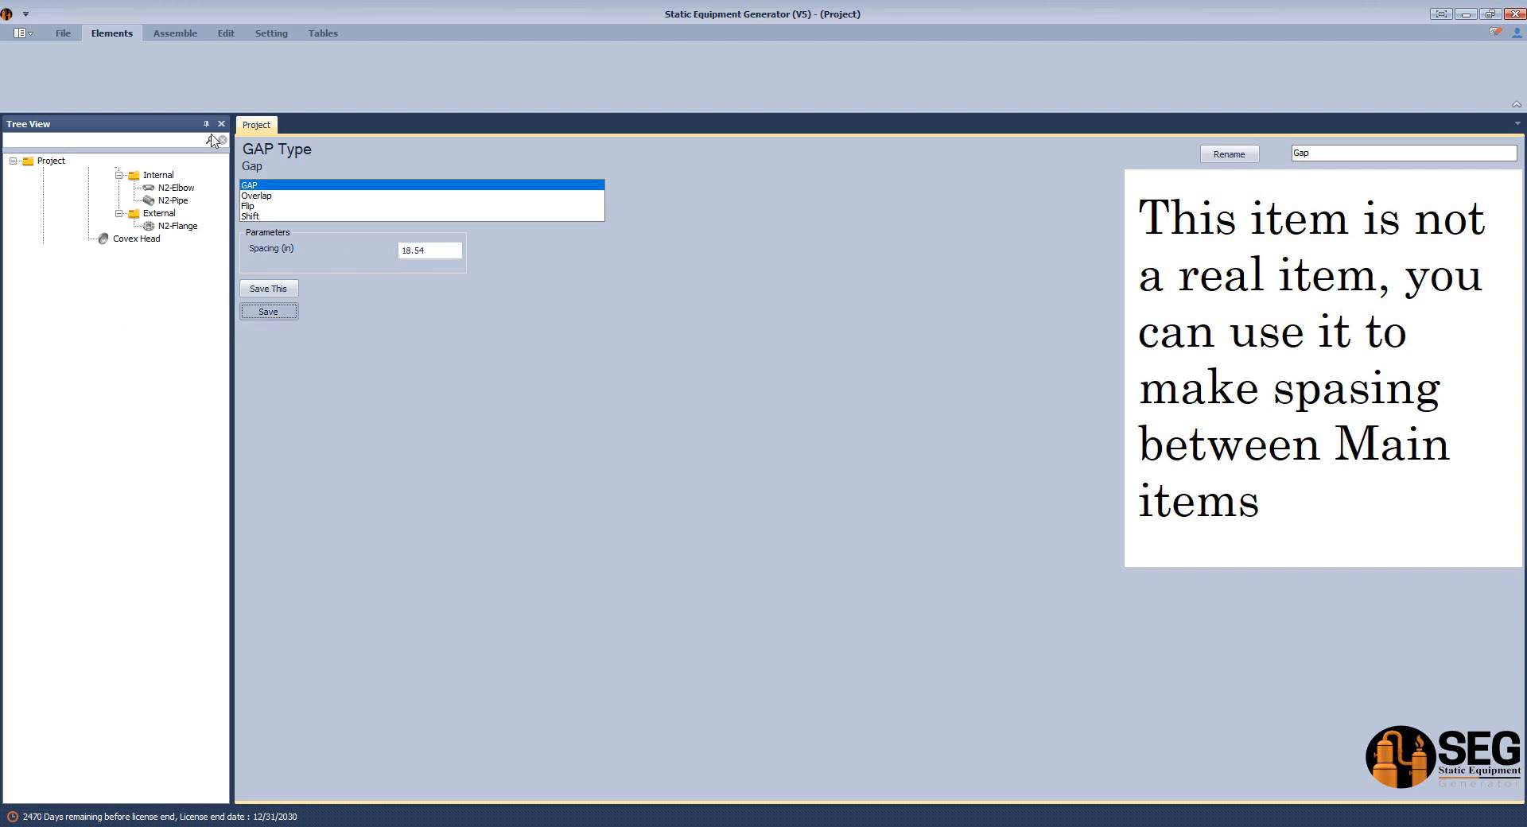
Start assembling the TBA equipment with the added gap and switch to the TBA.iam assembly in Inventor.
left_click(162, 37)
left_click(30, 61)
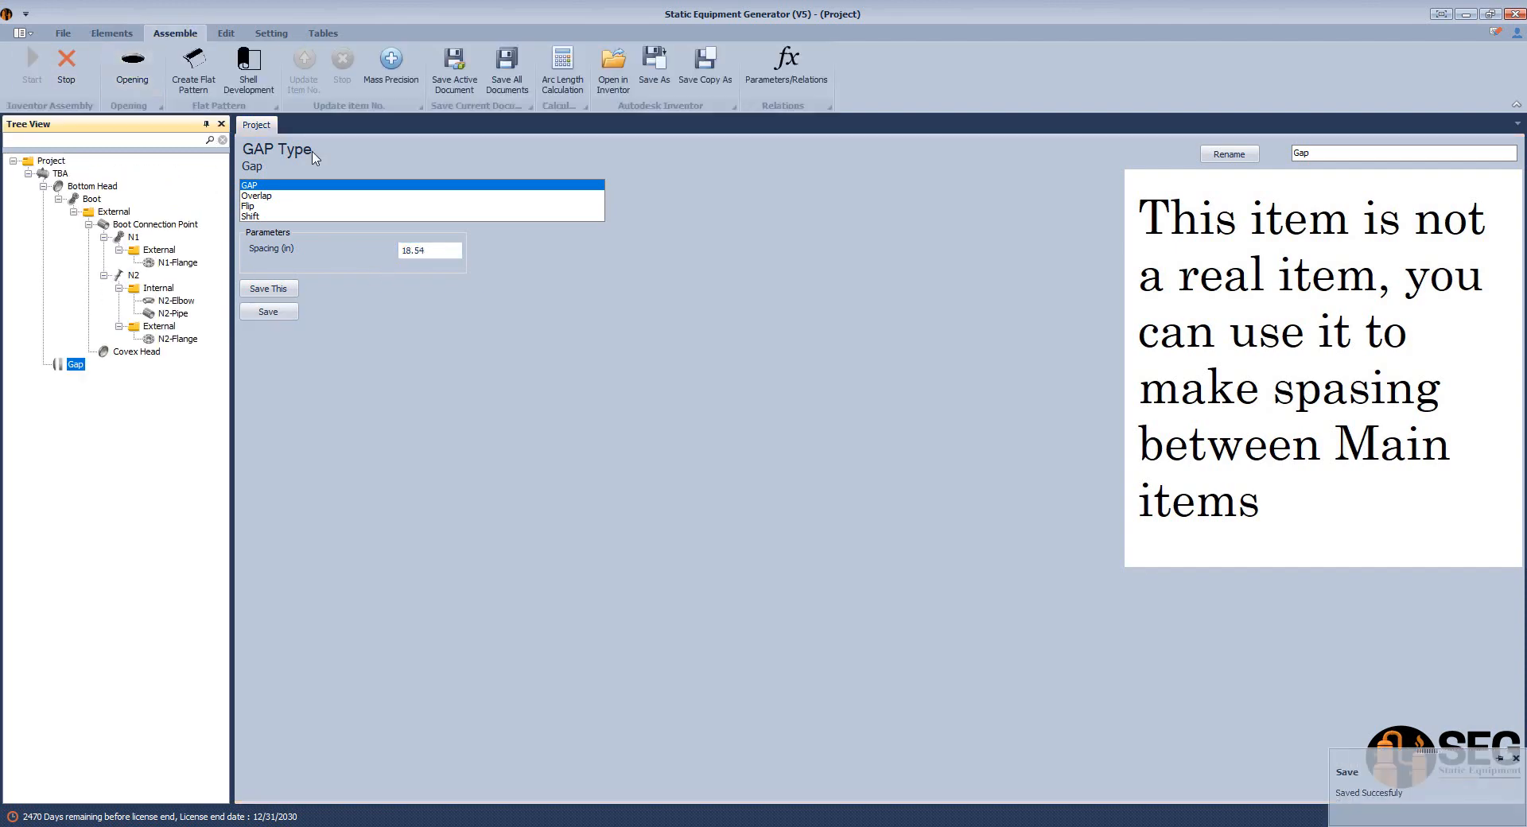
left_click(1058, 826)
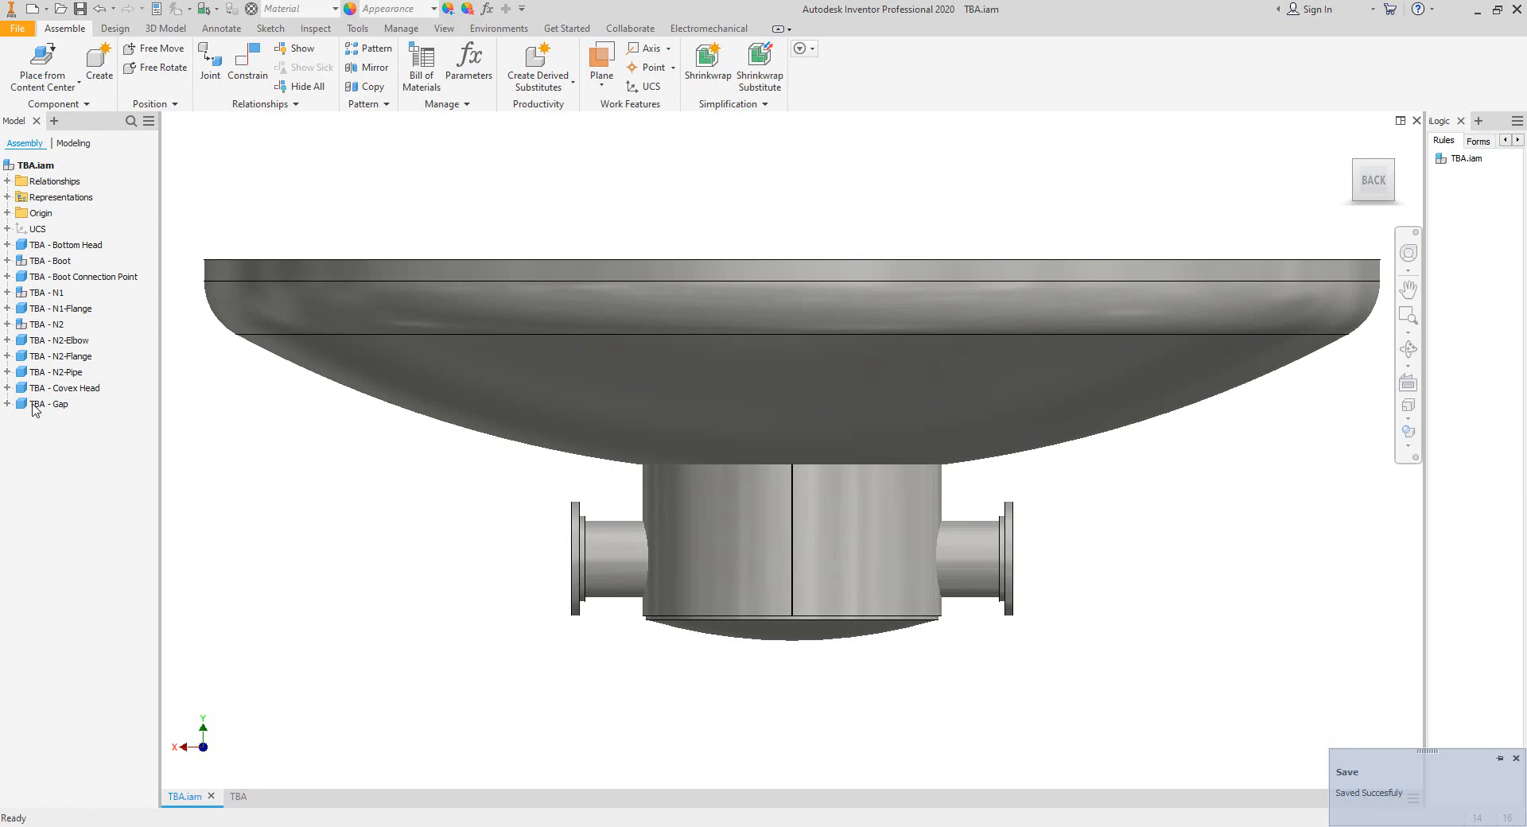
Examine the positions of Start UCS and End UCS of the TBA - Gap component above the large head.
left_click(7, 404)
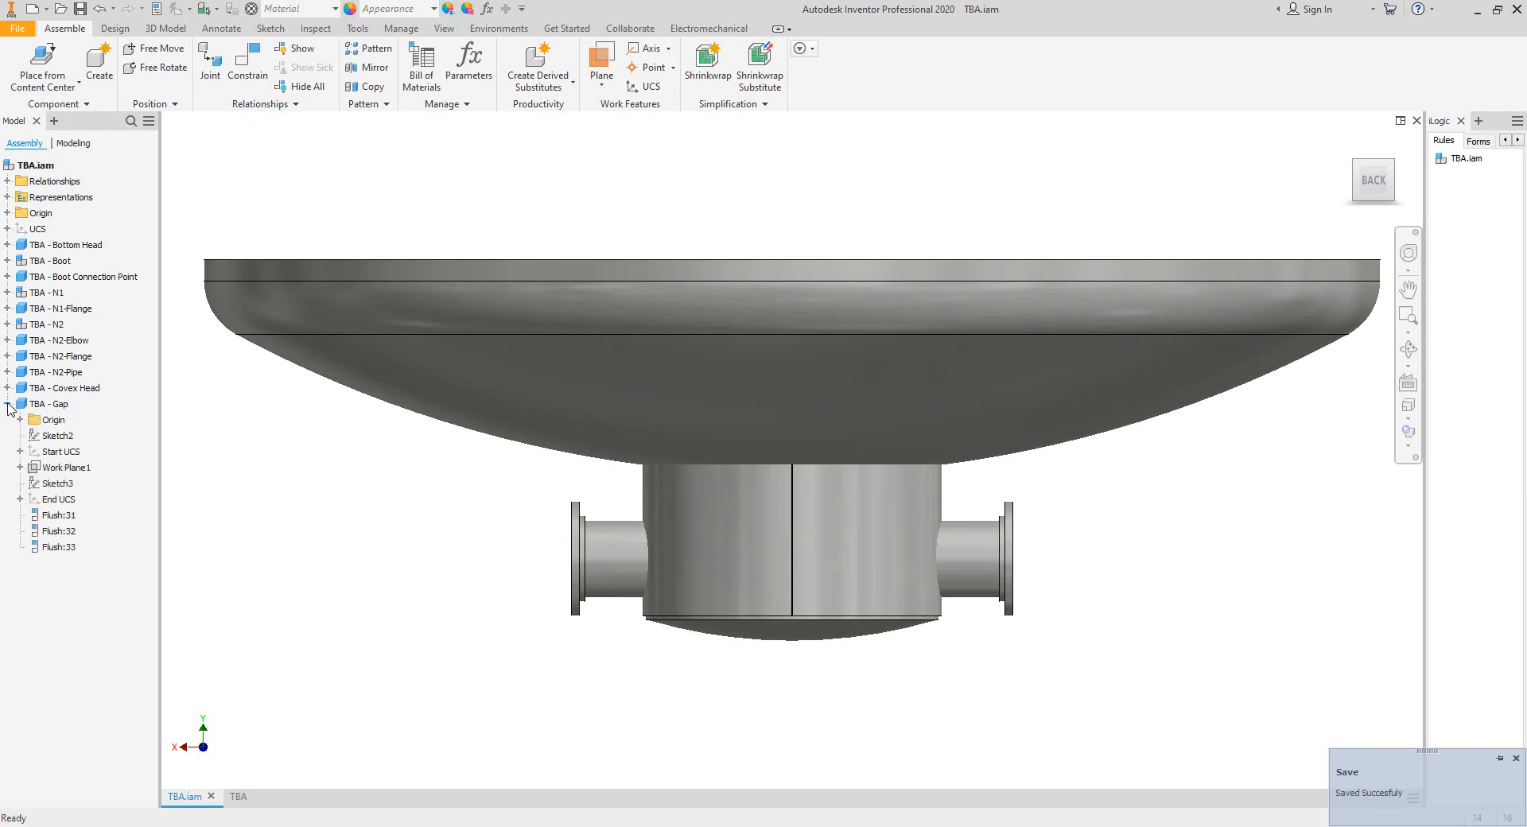
left_click(49, 404)
left_click(71, 451)
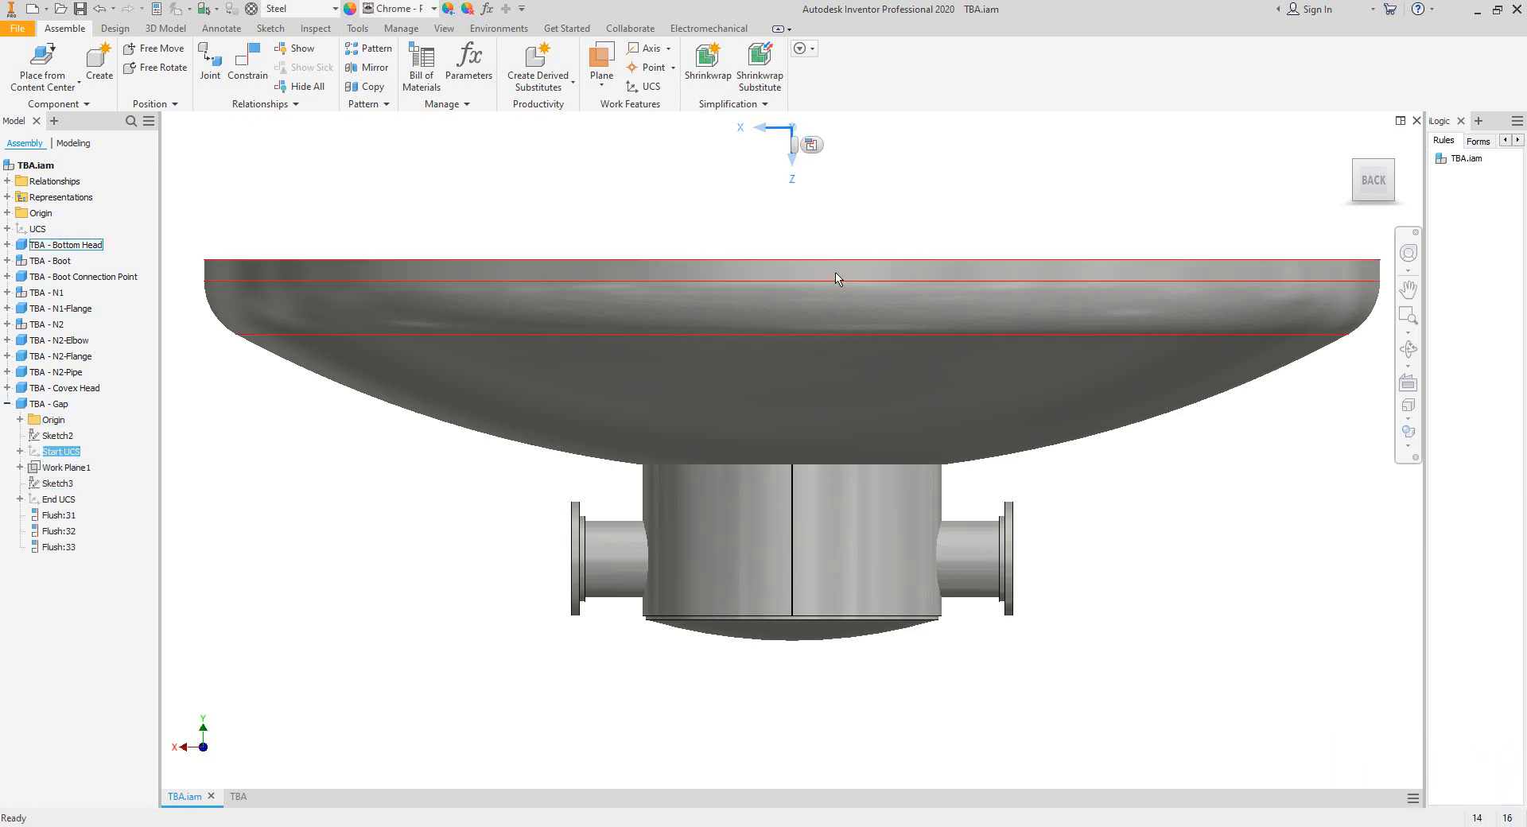
middle_click_drag(839, 276, 817, 348)
left_click(789, 217)
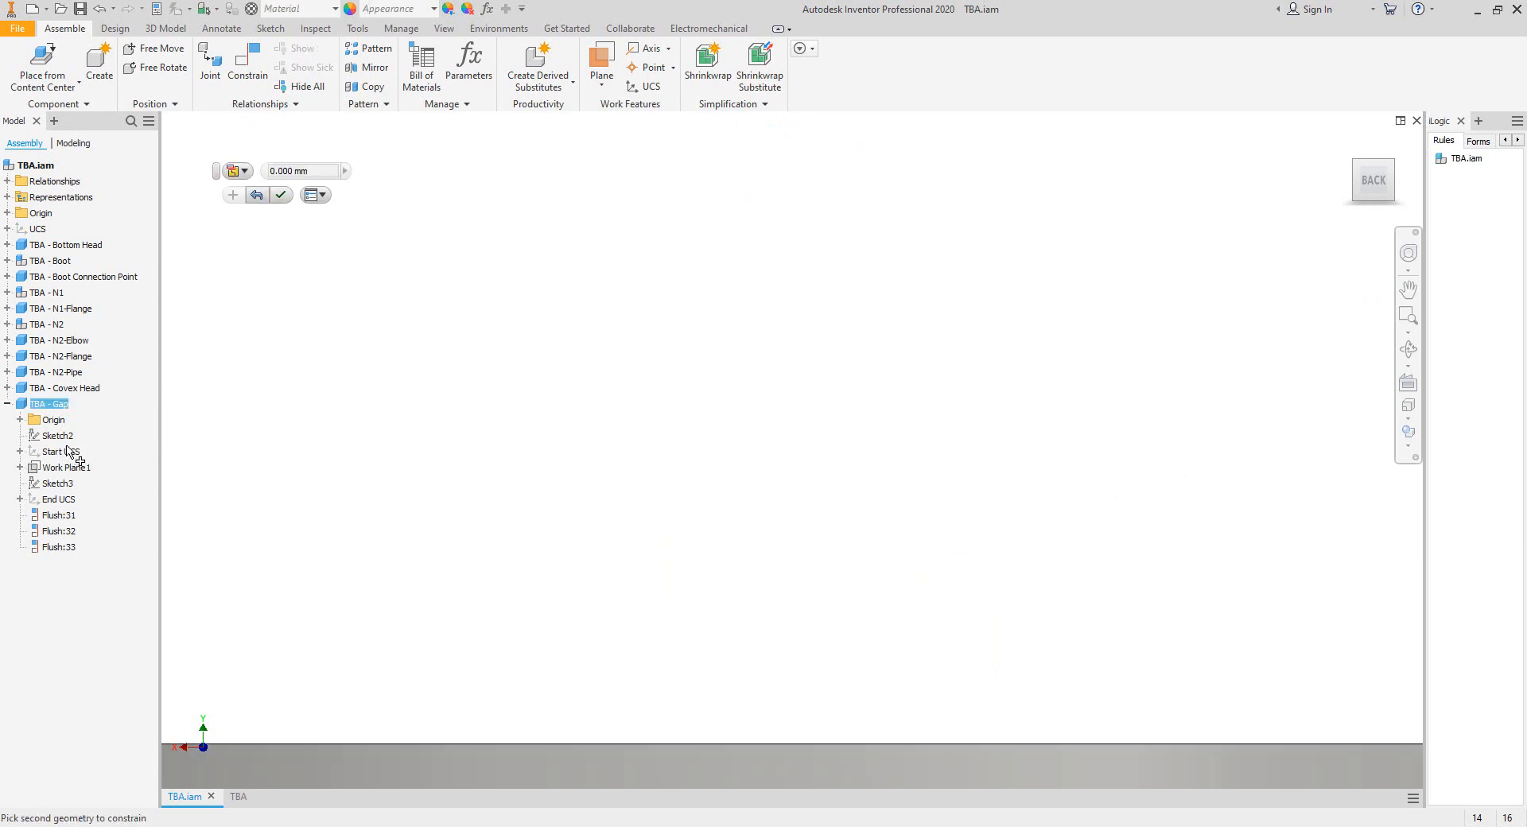
scroll(342, 447, "down", 4)
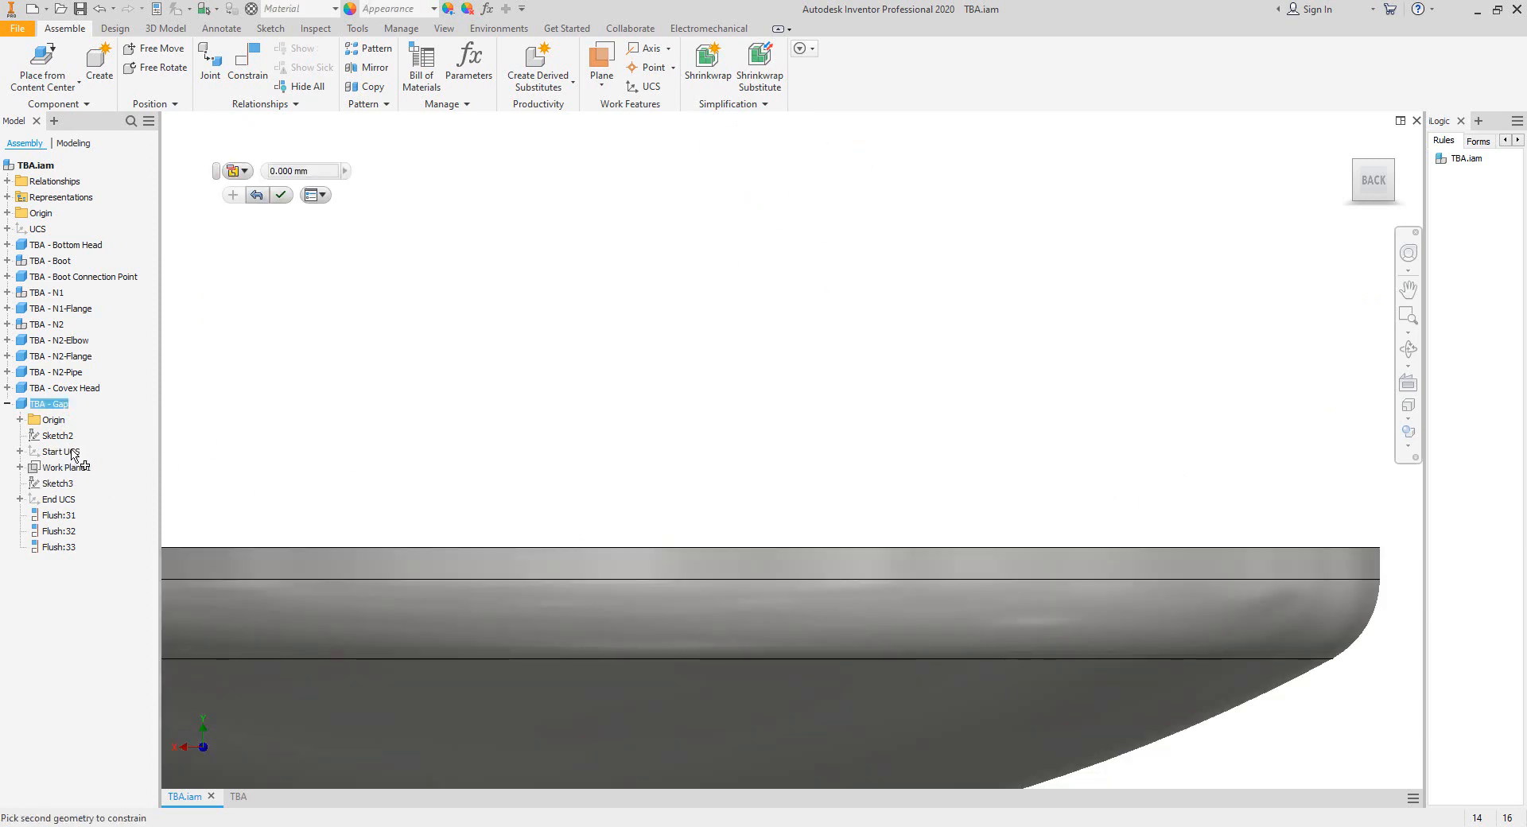
scroll(462, 385, "down", 4)
key("Escape")
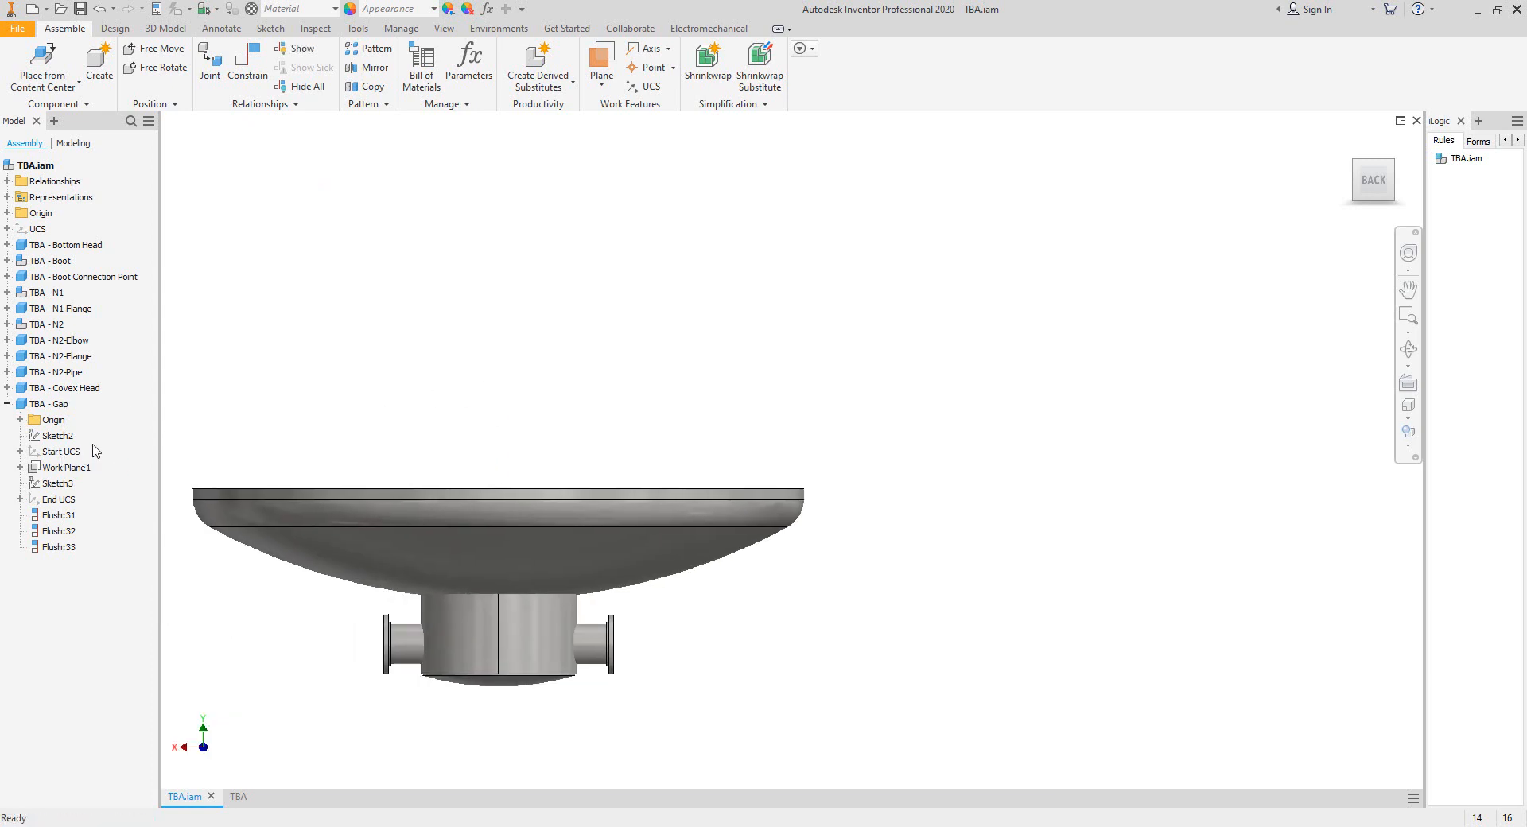
left_click(67, 451)
scroll(366, 460, "up", 3)
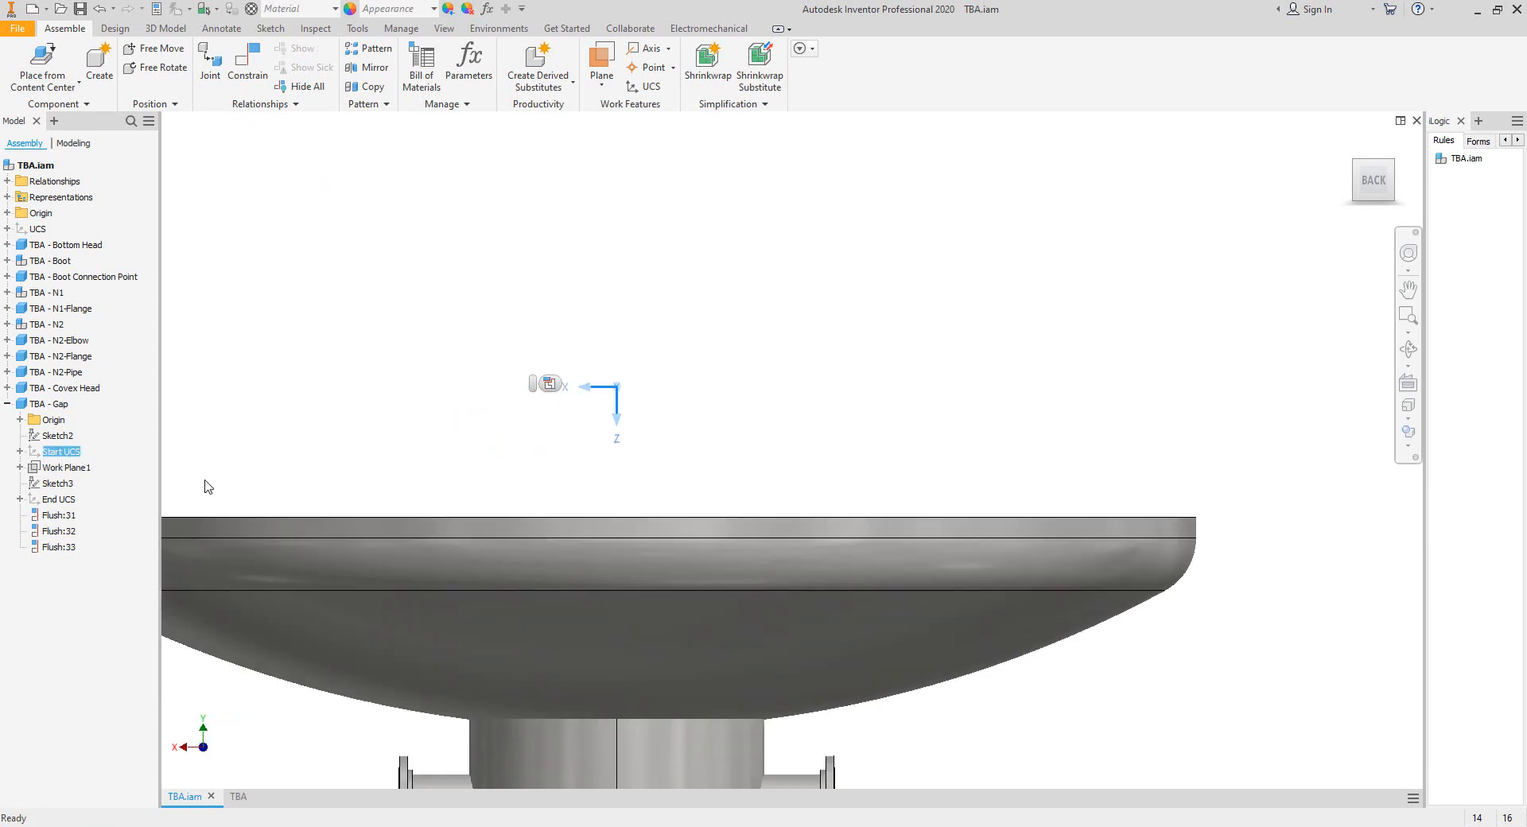
left_click(59, 499, "ctrl")
scroll(623, 340, "up", 3)
middle_click_drag(599, 351, 874, 268)
scroll(875, 290, "down", 3)
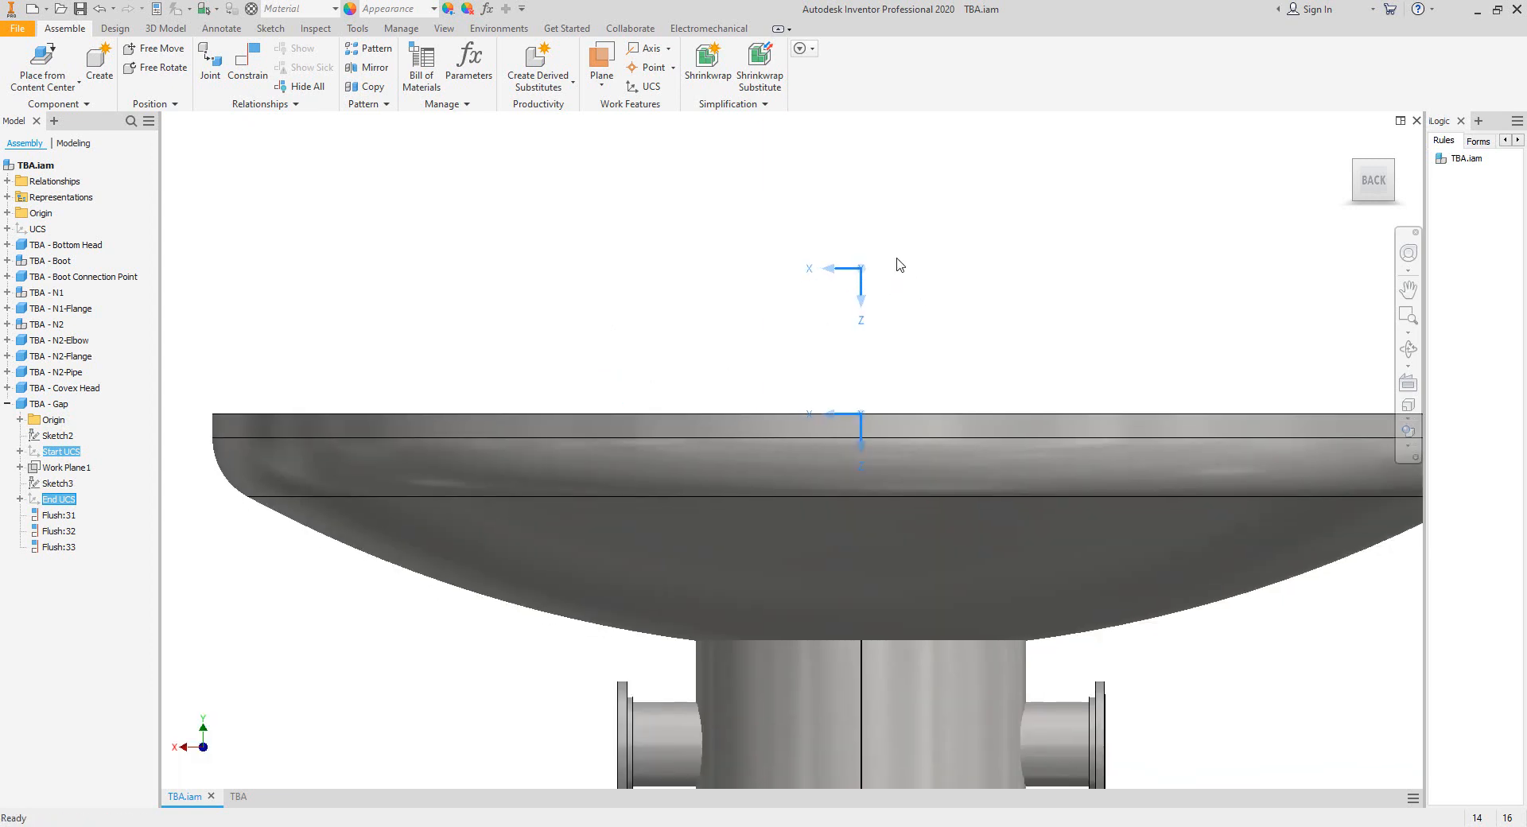
left_click(991, 288)
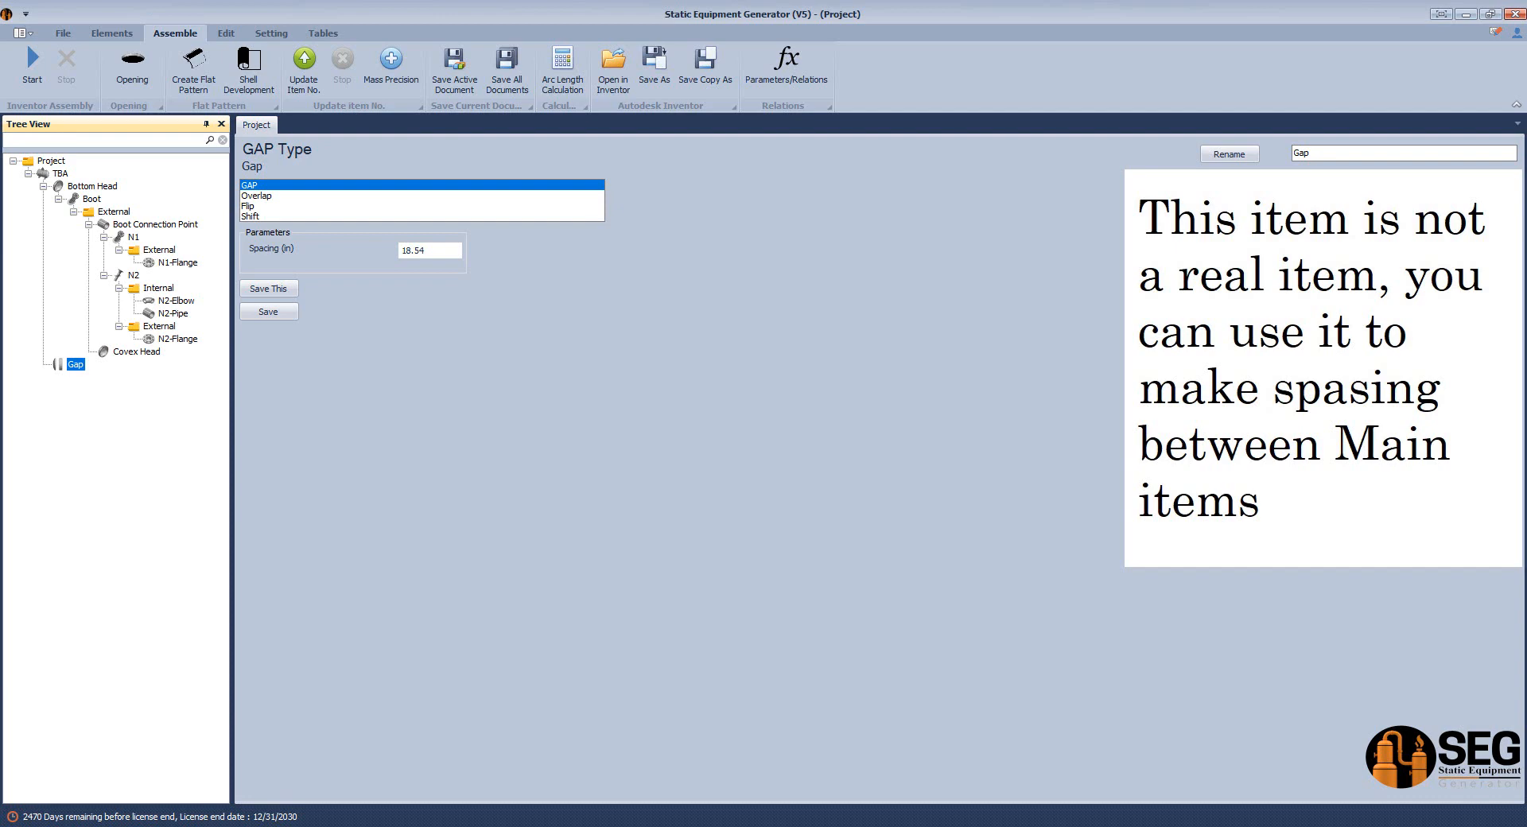
Switch to Static Equipment Generator and add a head named Convex Head Connection Point to the TBA equipment.
left_click(59, 173)
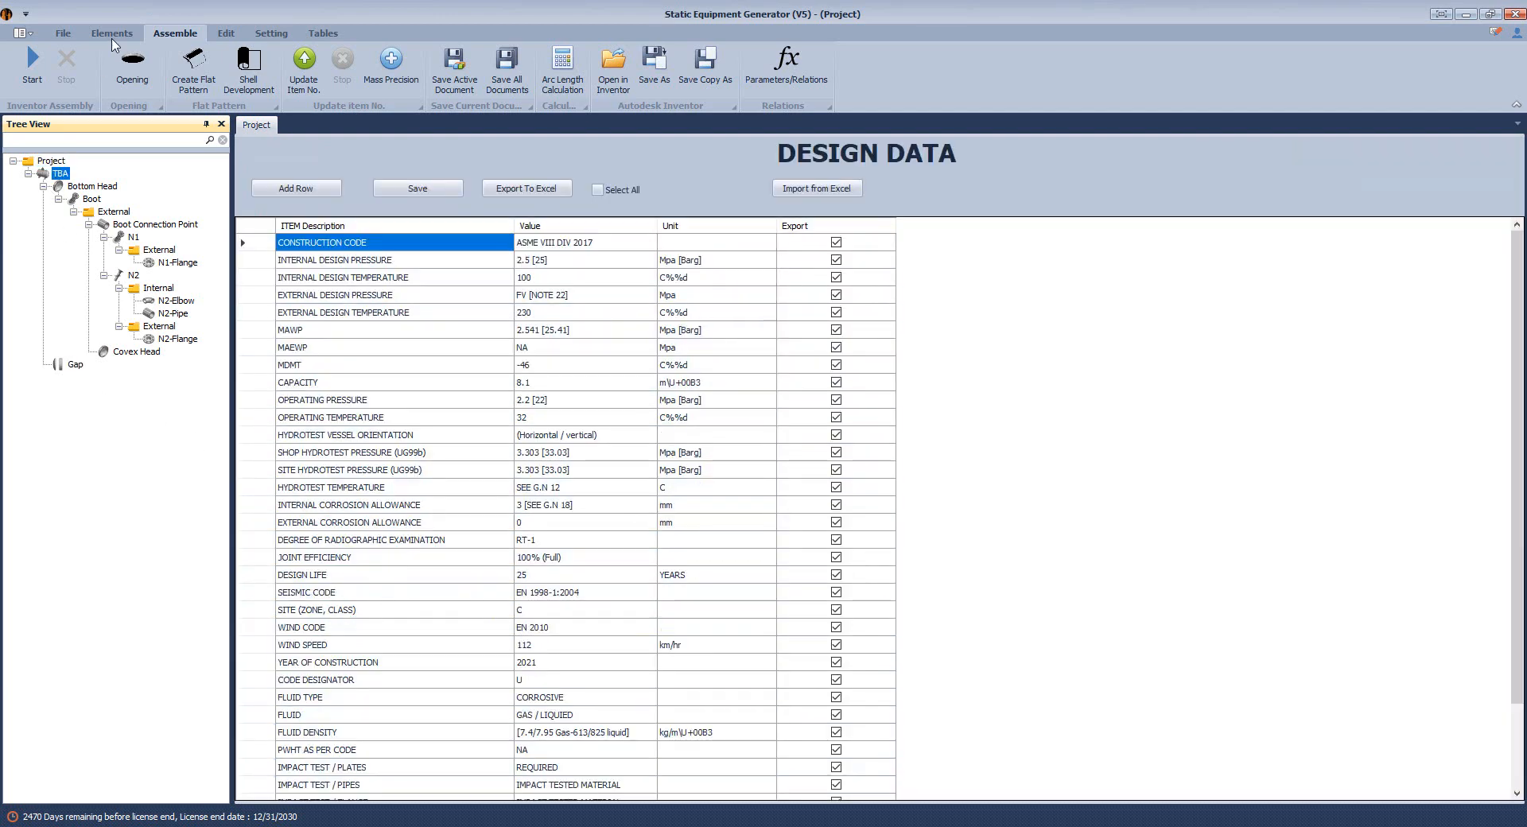
left_click(112, 32)
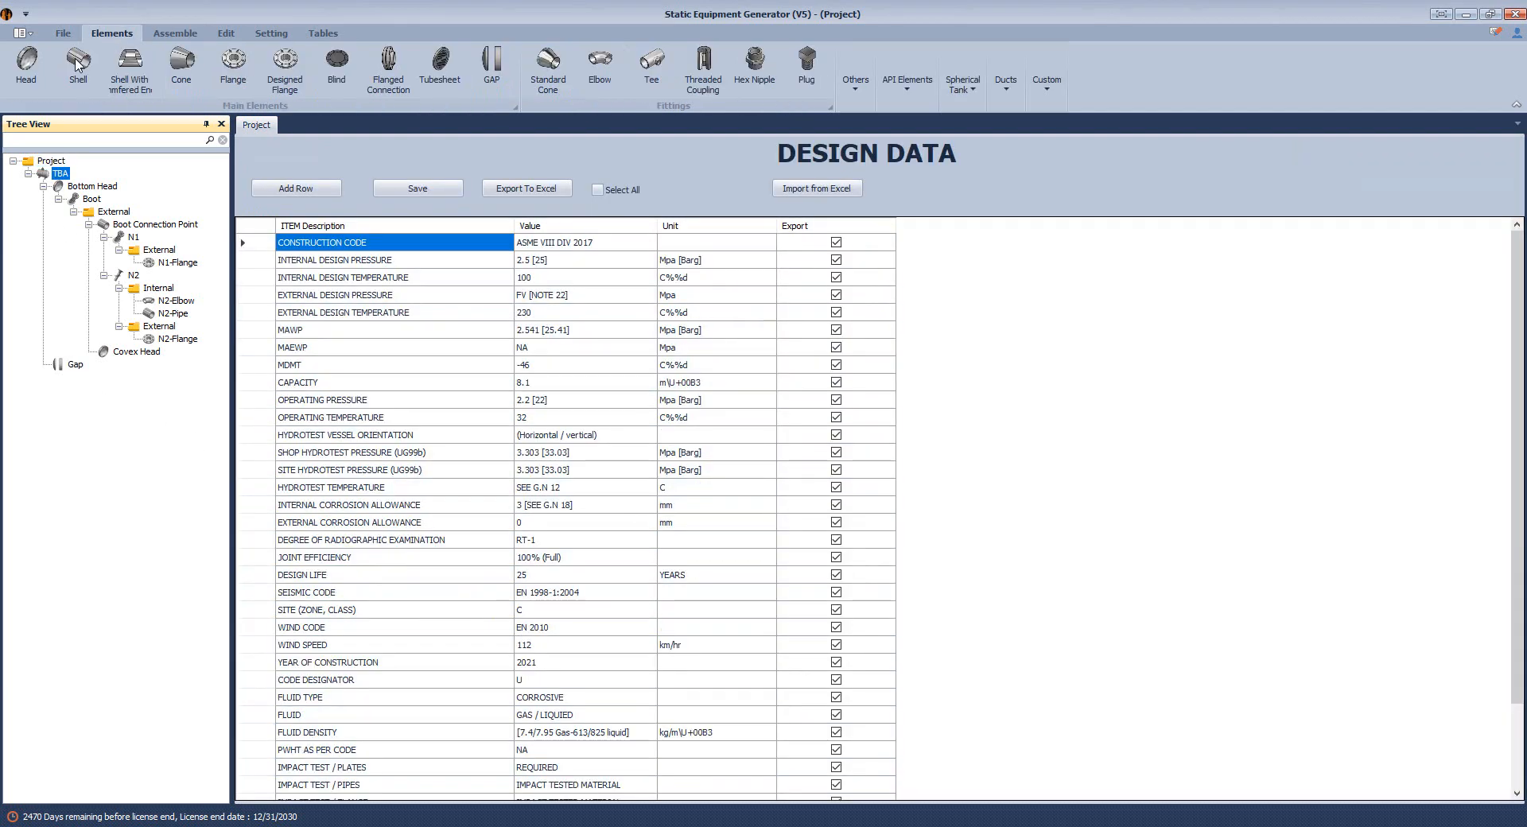
left_click(27, 64)
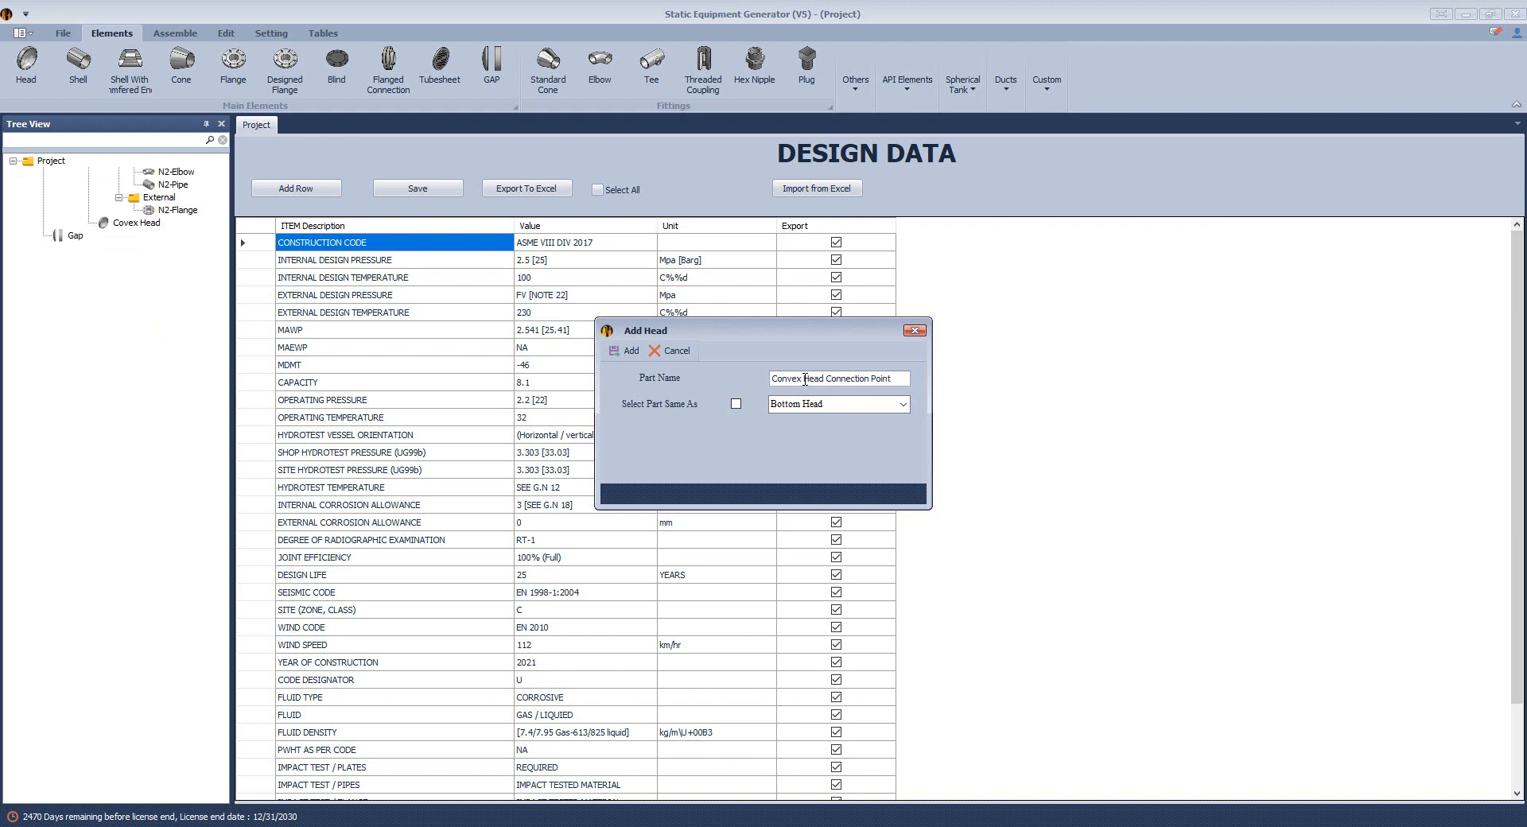
key("Return")
Set the head type of Convex Head Connection Point to Connection Point as a Hemispherical Head.
left_click(83, 378)
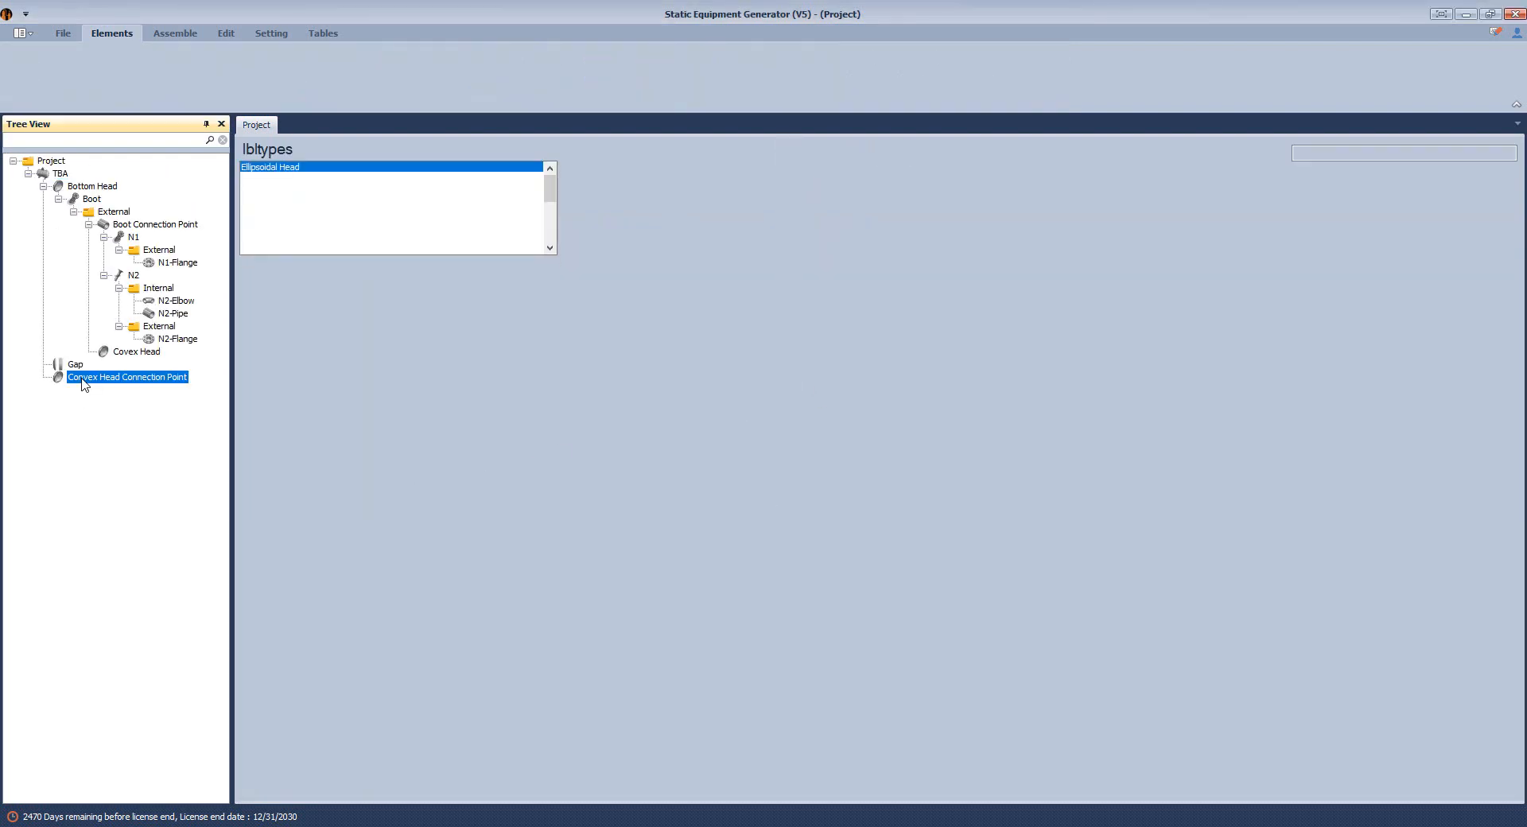
left_click_drag(549, 220, 549, 259)
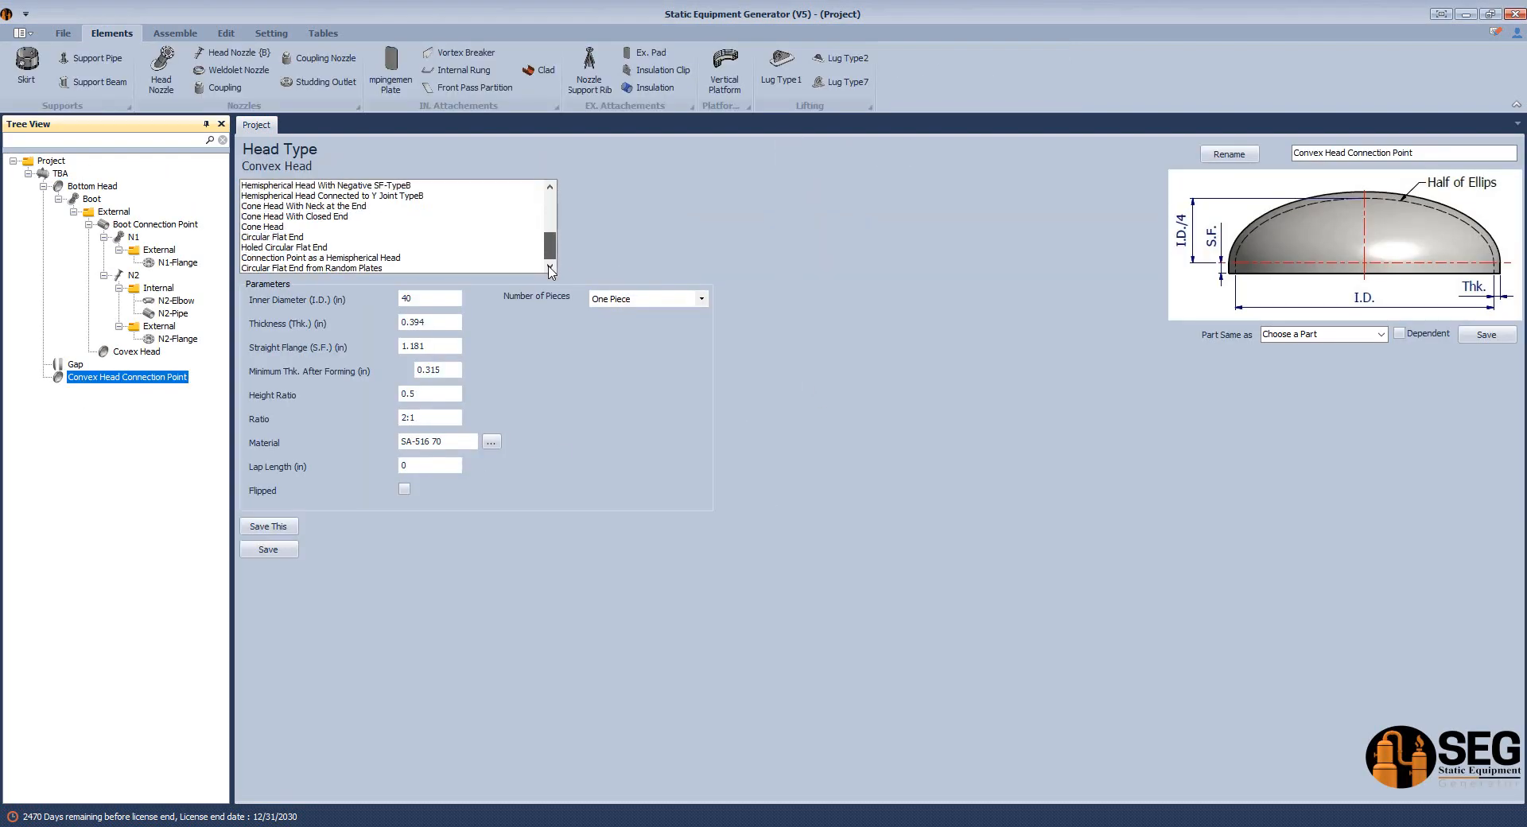
left_click(303, 257)
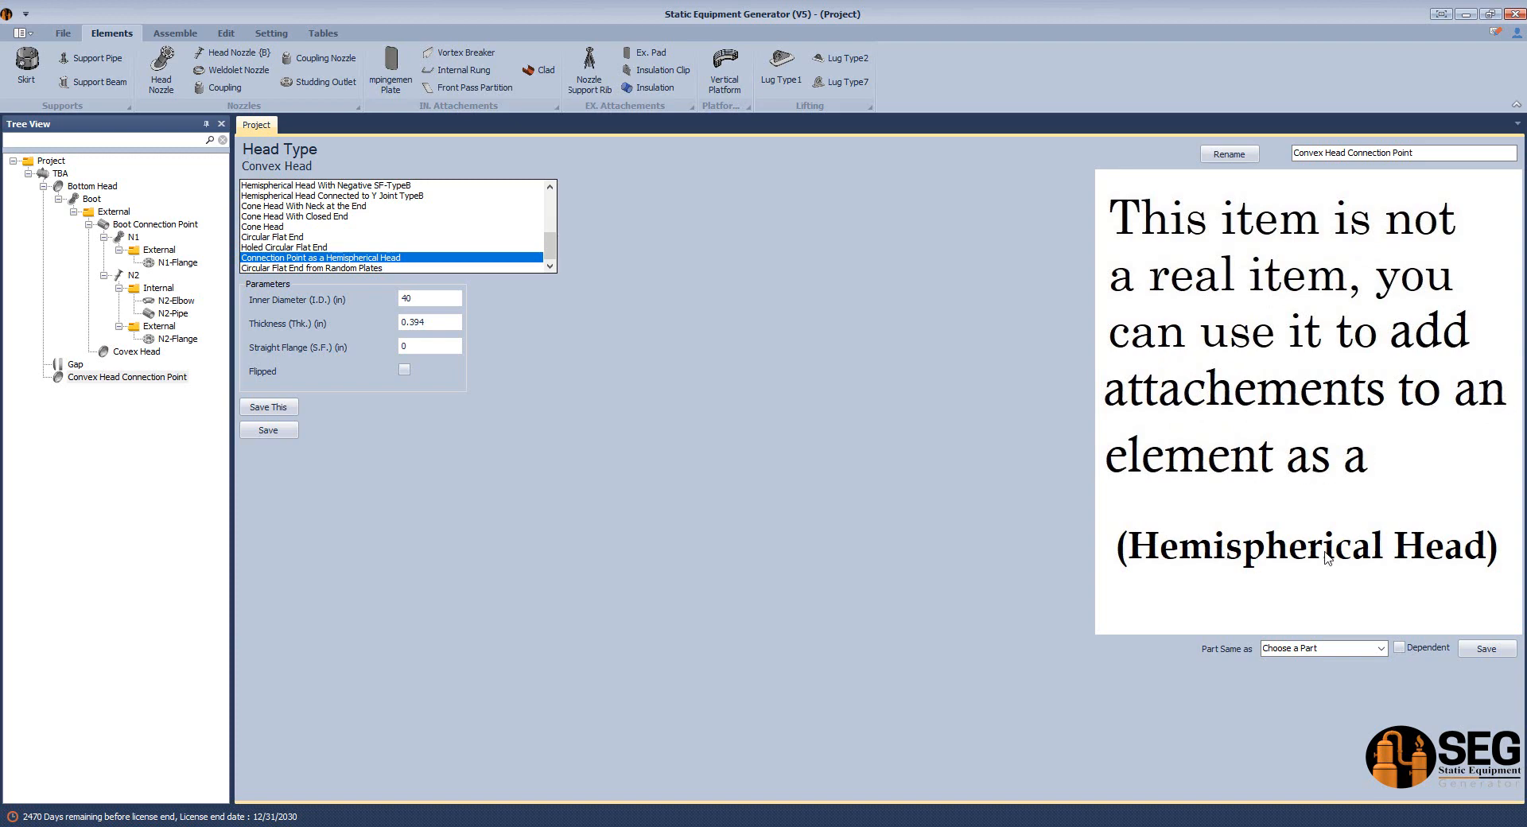
Switch to the TBA drawing in Inventor and add a radius dimension to the convex head's dashed inner arc.
left_click(426, 299)
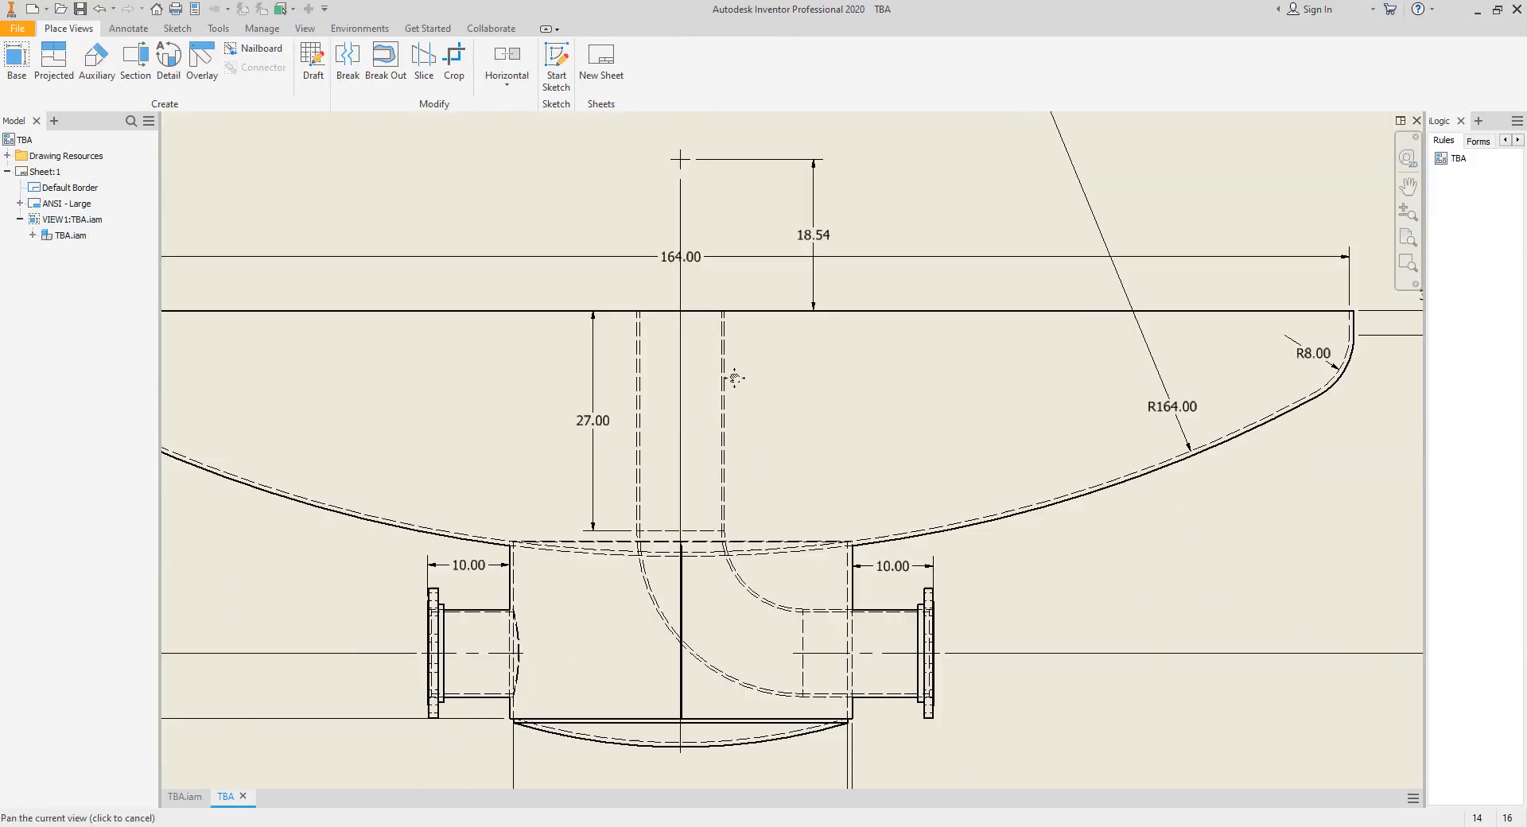
scroll(703, 634, "up", 5)
key("d")
left_click(745, 641)
scroll(744, 641, "down", 4)
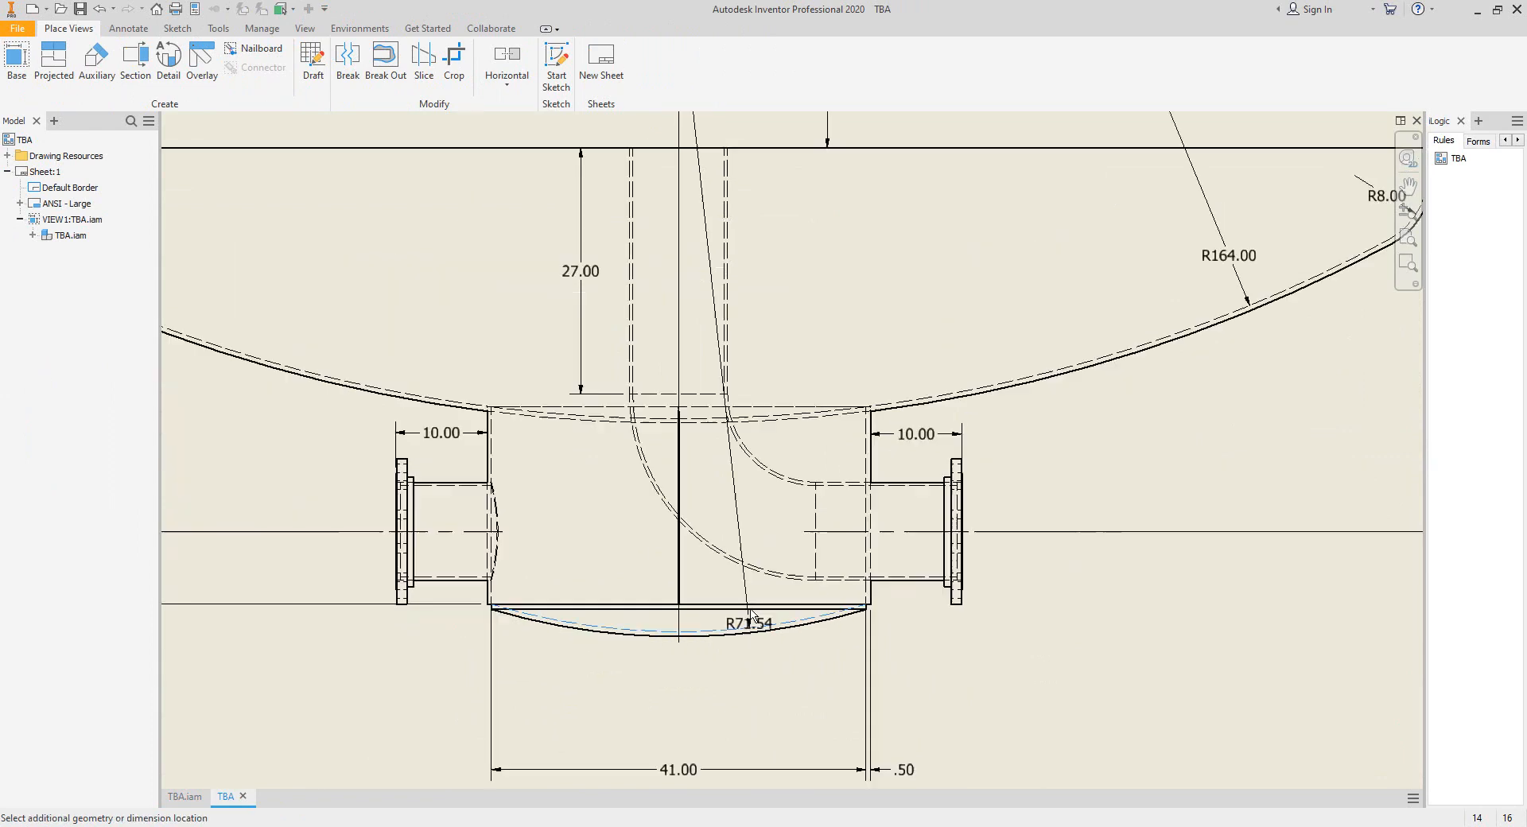
scroll(874, 584, "up", 5)
left_click(787, 490)
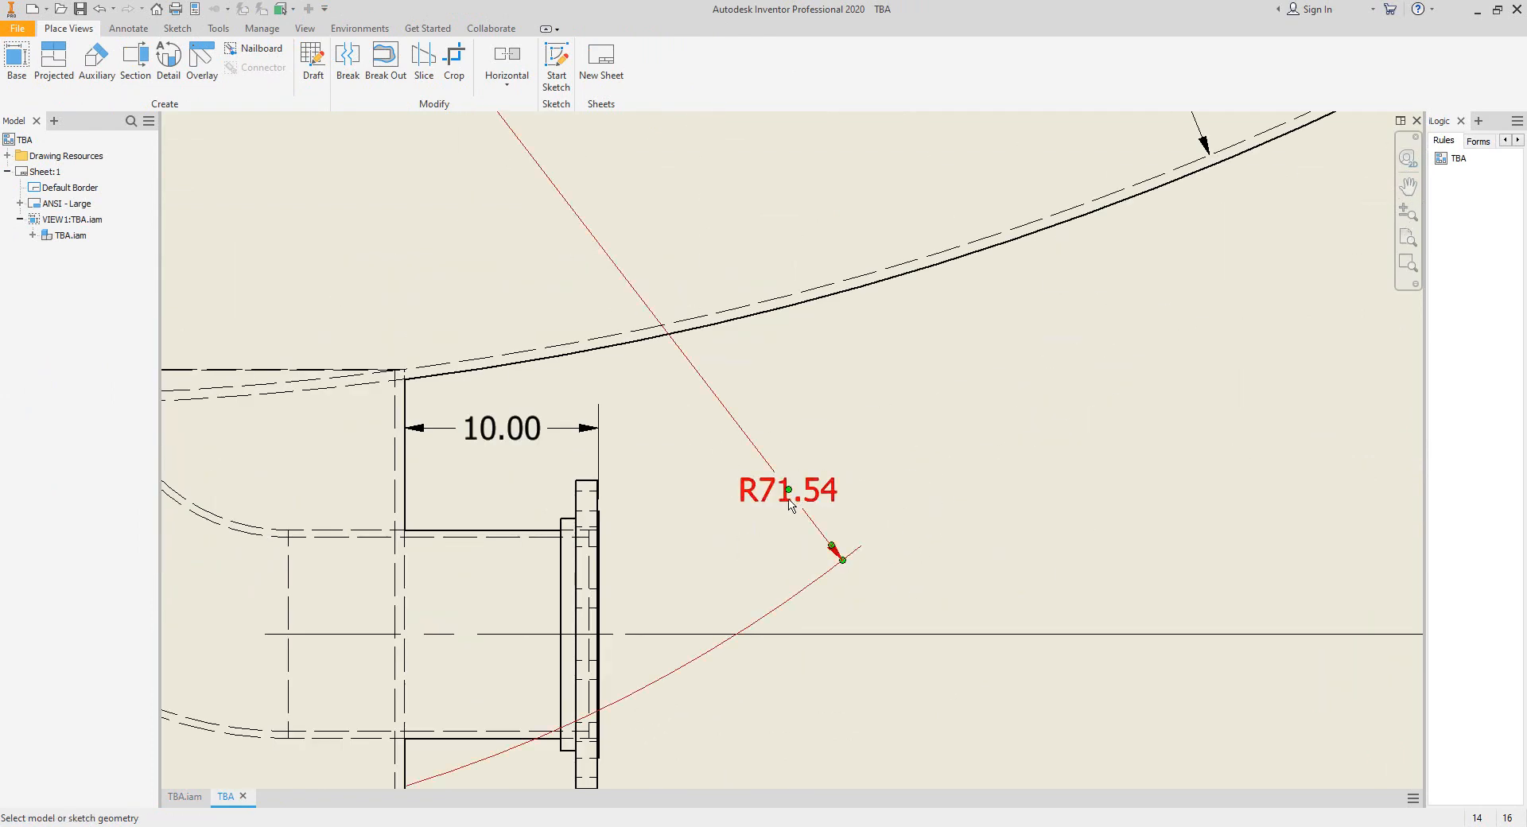
scroll(792, 498, "down", 3)
middle_click_drag(818, 519, 1031, 496)
Dimension the convex head's dashed inner arc again, using the Diameter dimension type.
left_click(668, 677)
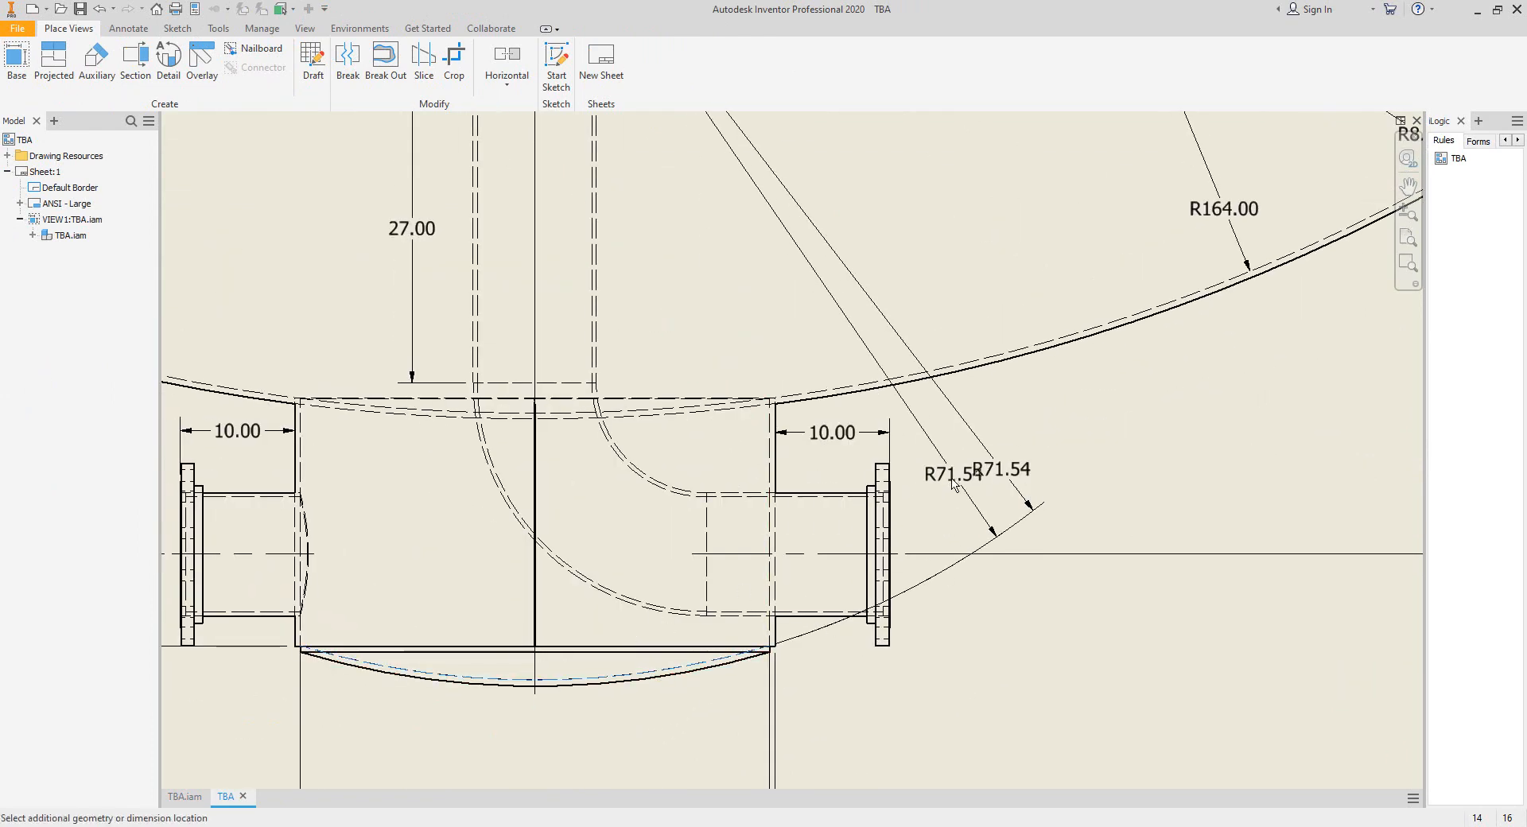
right_click(948, 496)
mouse_move(1009, 545)
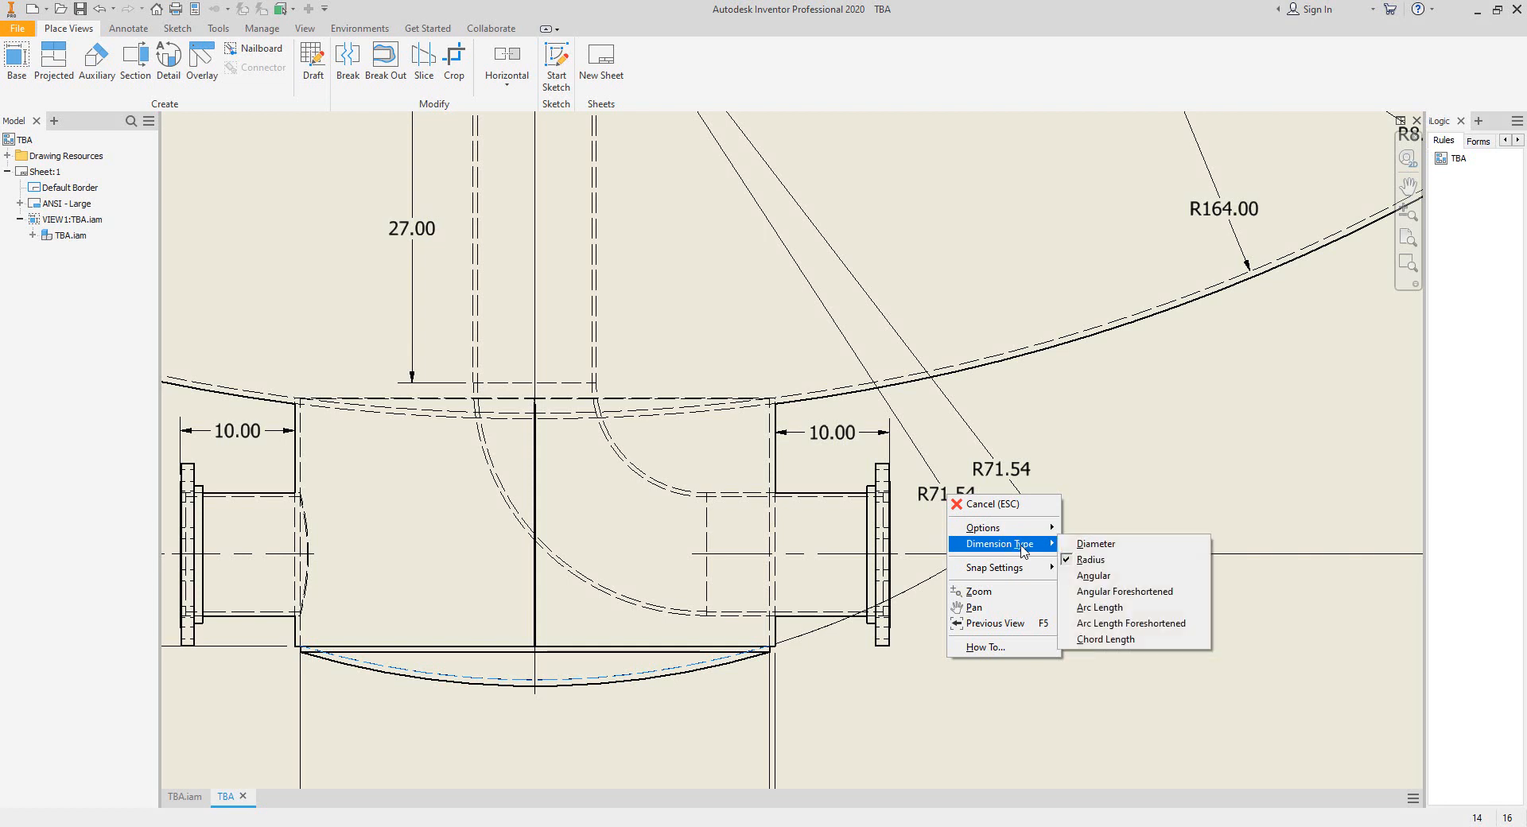
left_click(1083, 544)
left_click(994, 630)
scroll(1034, 640, "up", 2)
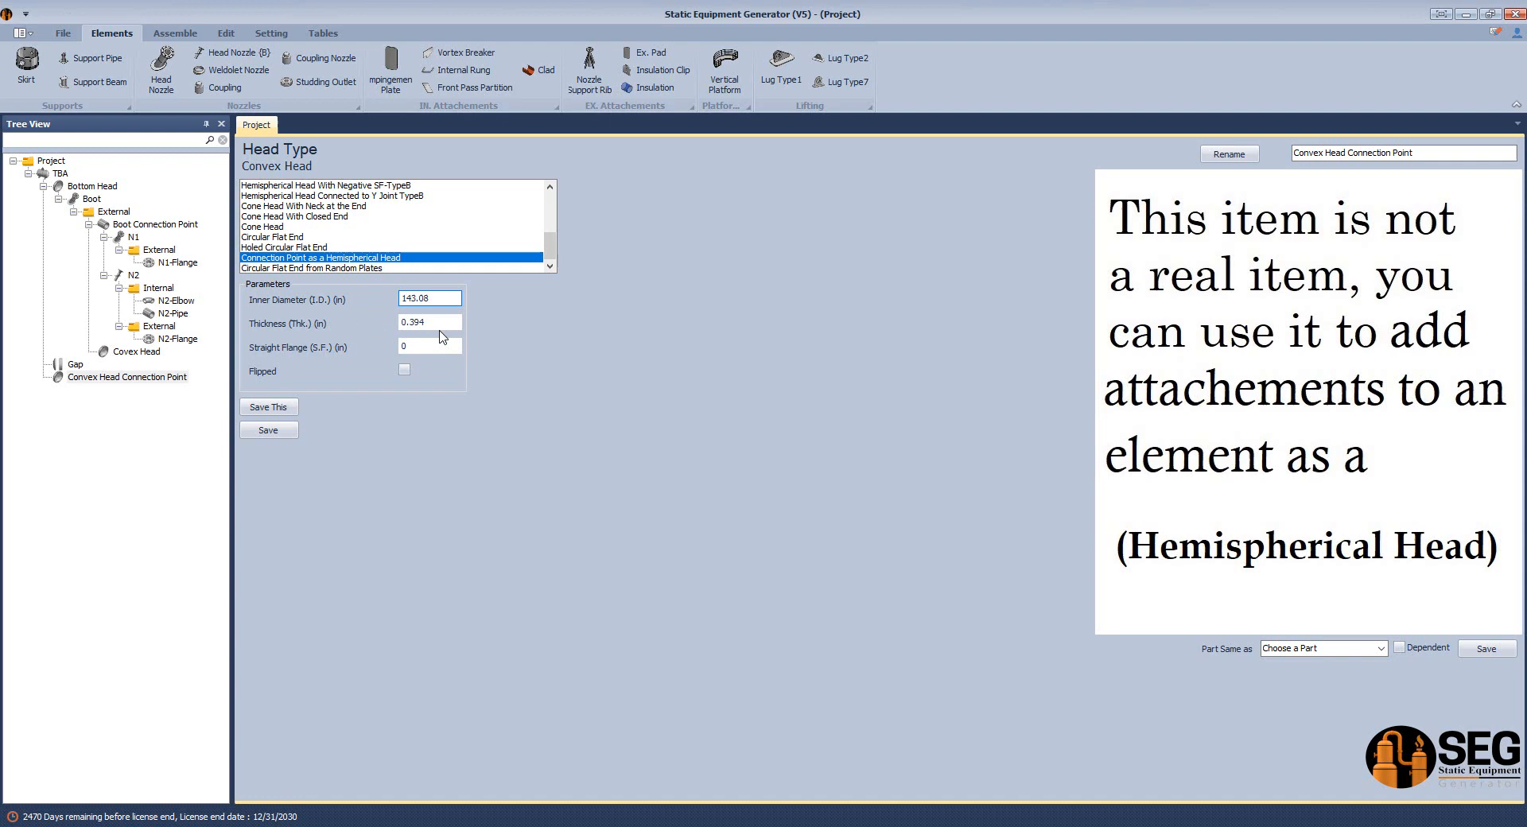
In Static Equipment Generator, give the connection point a 143.08 in inner diameter and 0.5 in thickness, make it Flipped, and save.
left_click(418, 322)
type("0.394")
type("5")
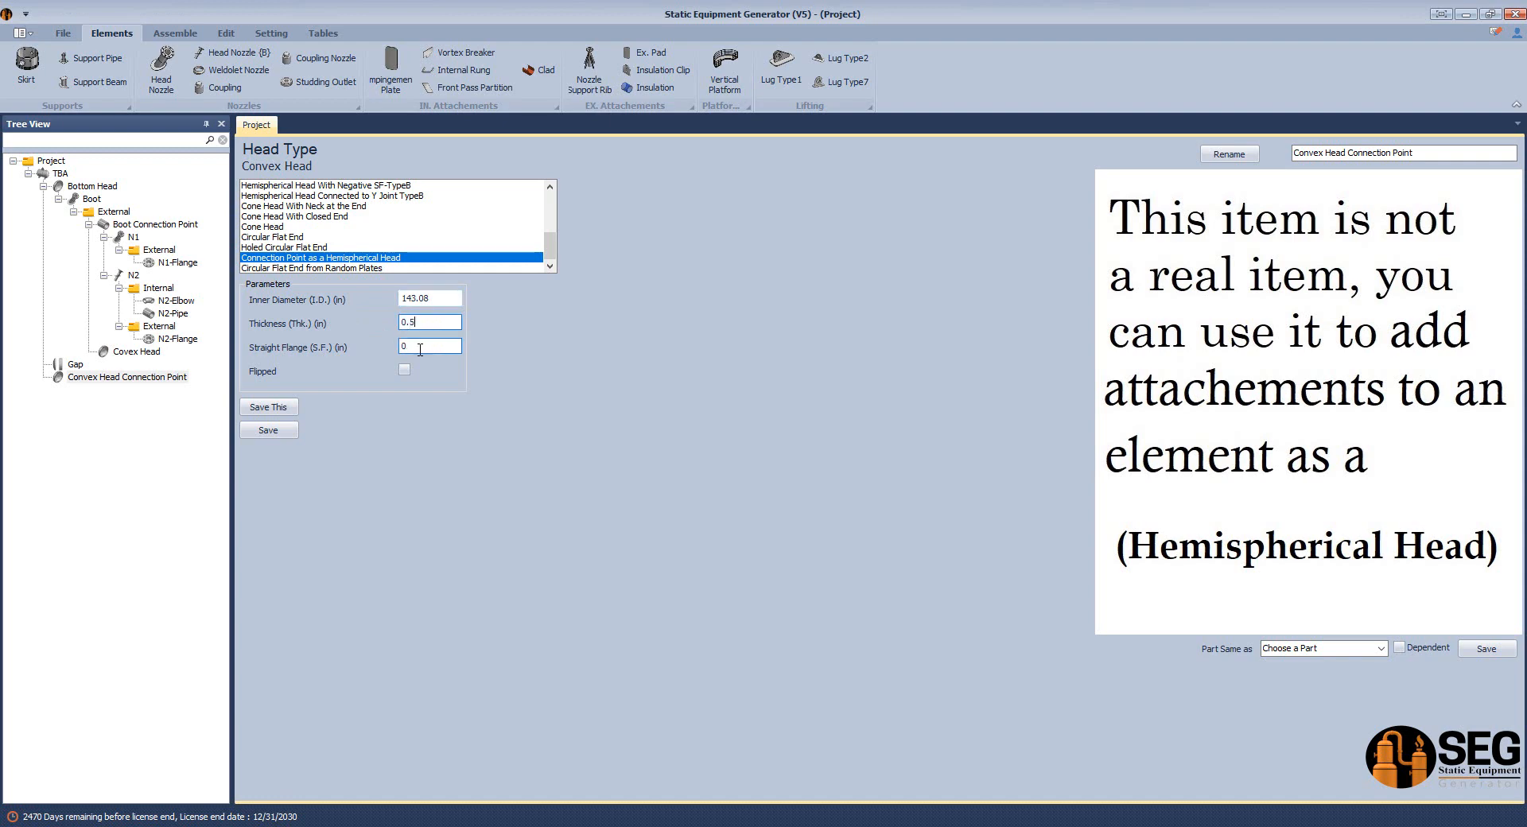
left_click(404, 369)
left_click(293, 432)
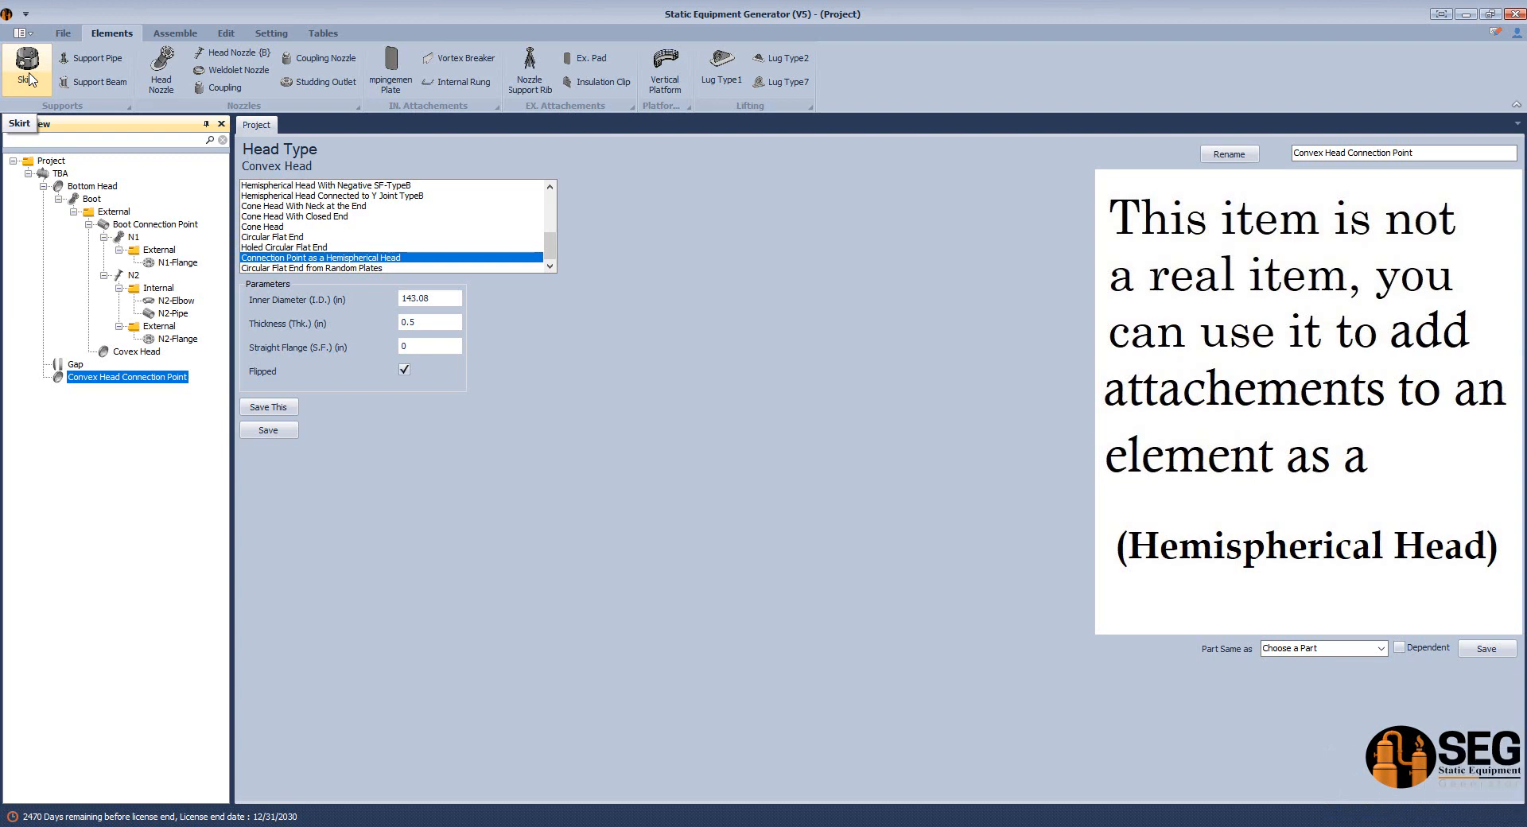
Add a head nozzle named N3 to Convex Head Connection Point and open its parameters.
left_click(163, 75)
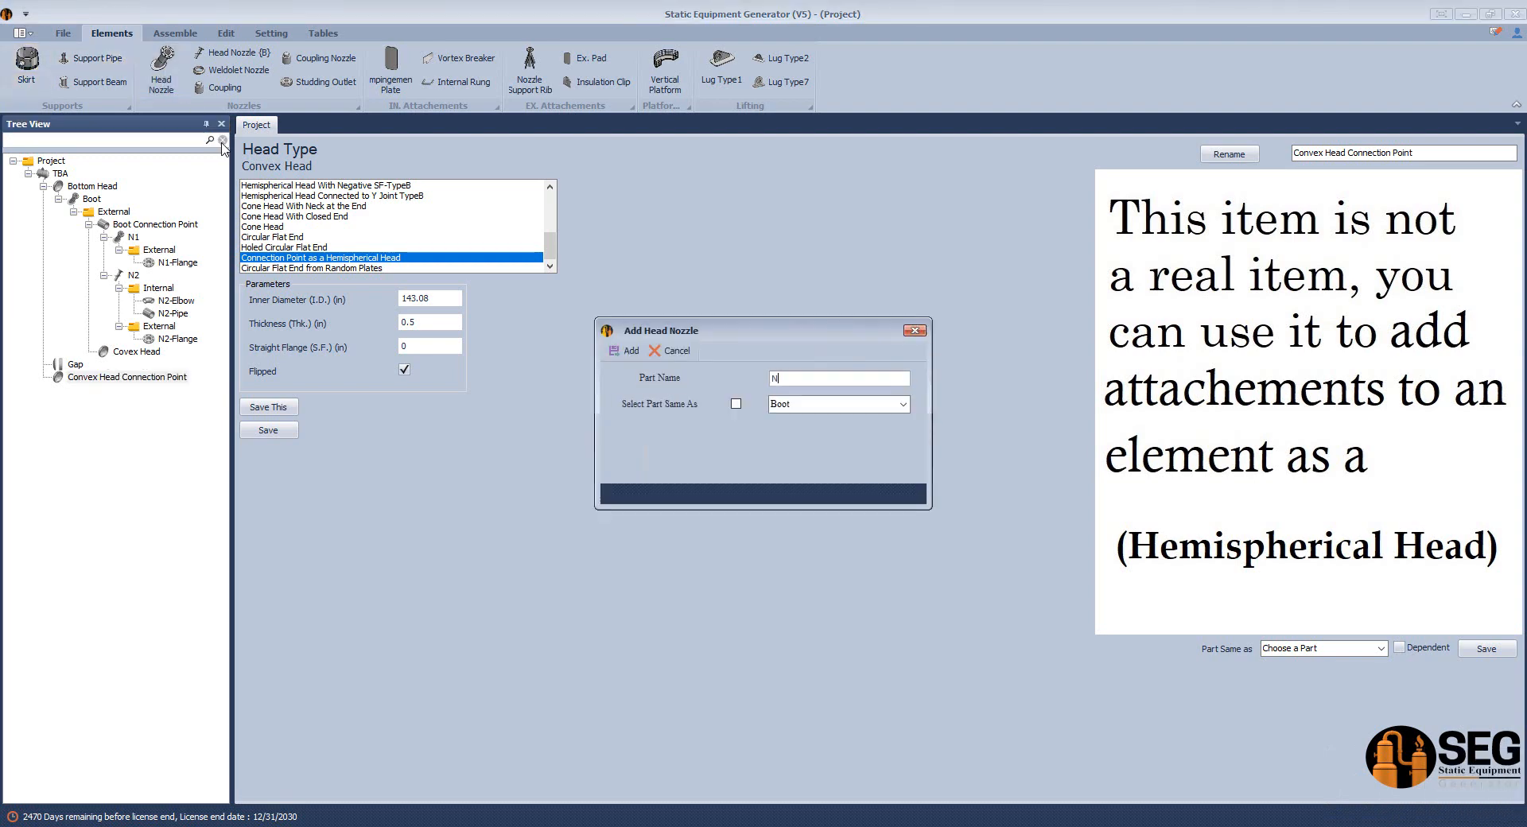
left_click(628, 350)
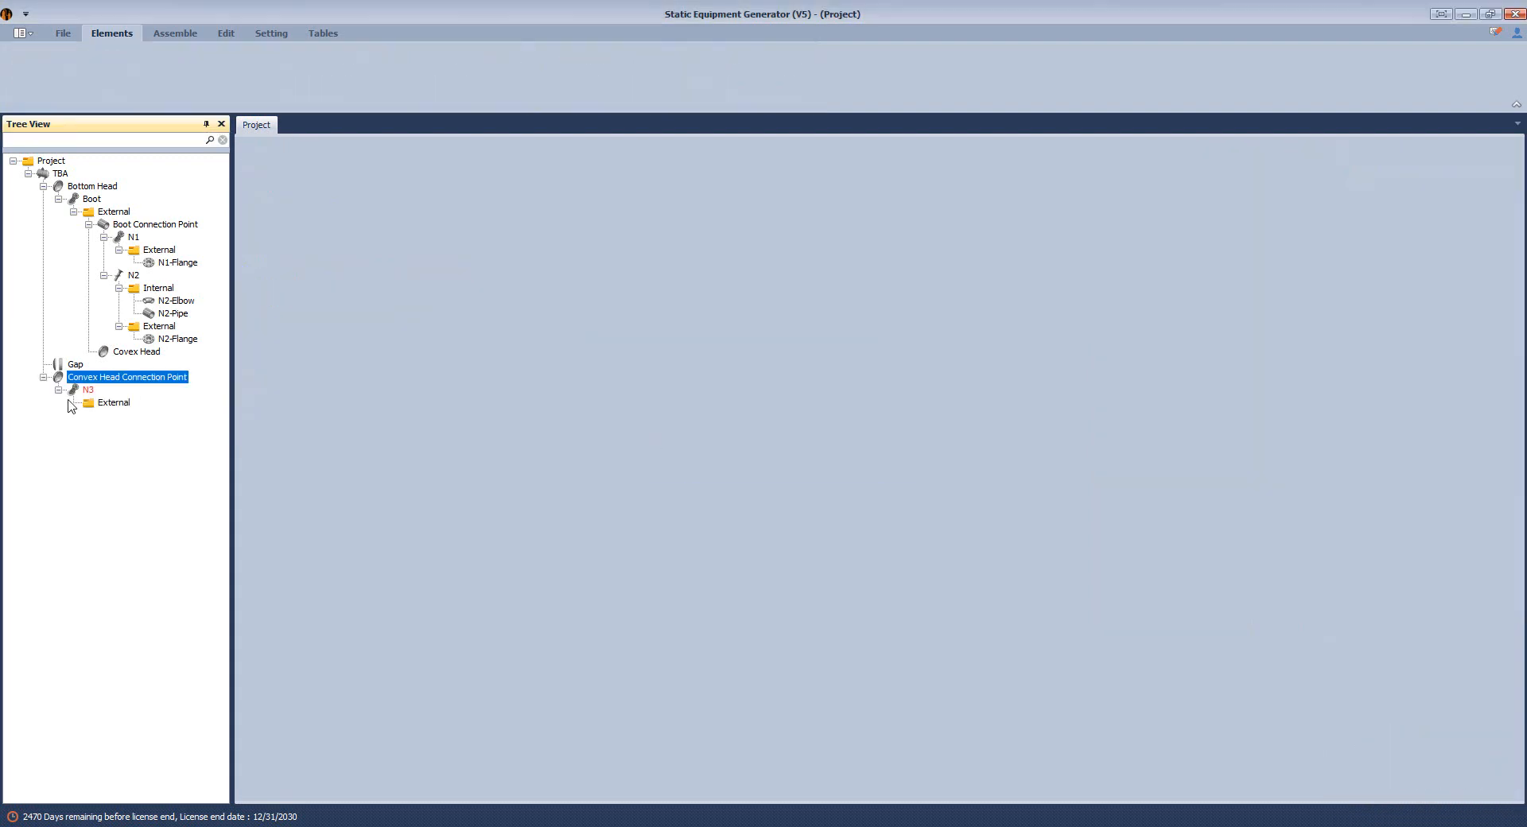
left_click(86, 389)
Check the size and schedule callout of the nozzle below the convex head in Sketch.pdf, returning to Static Equipment Generator.
left_click(1088, 819)
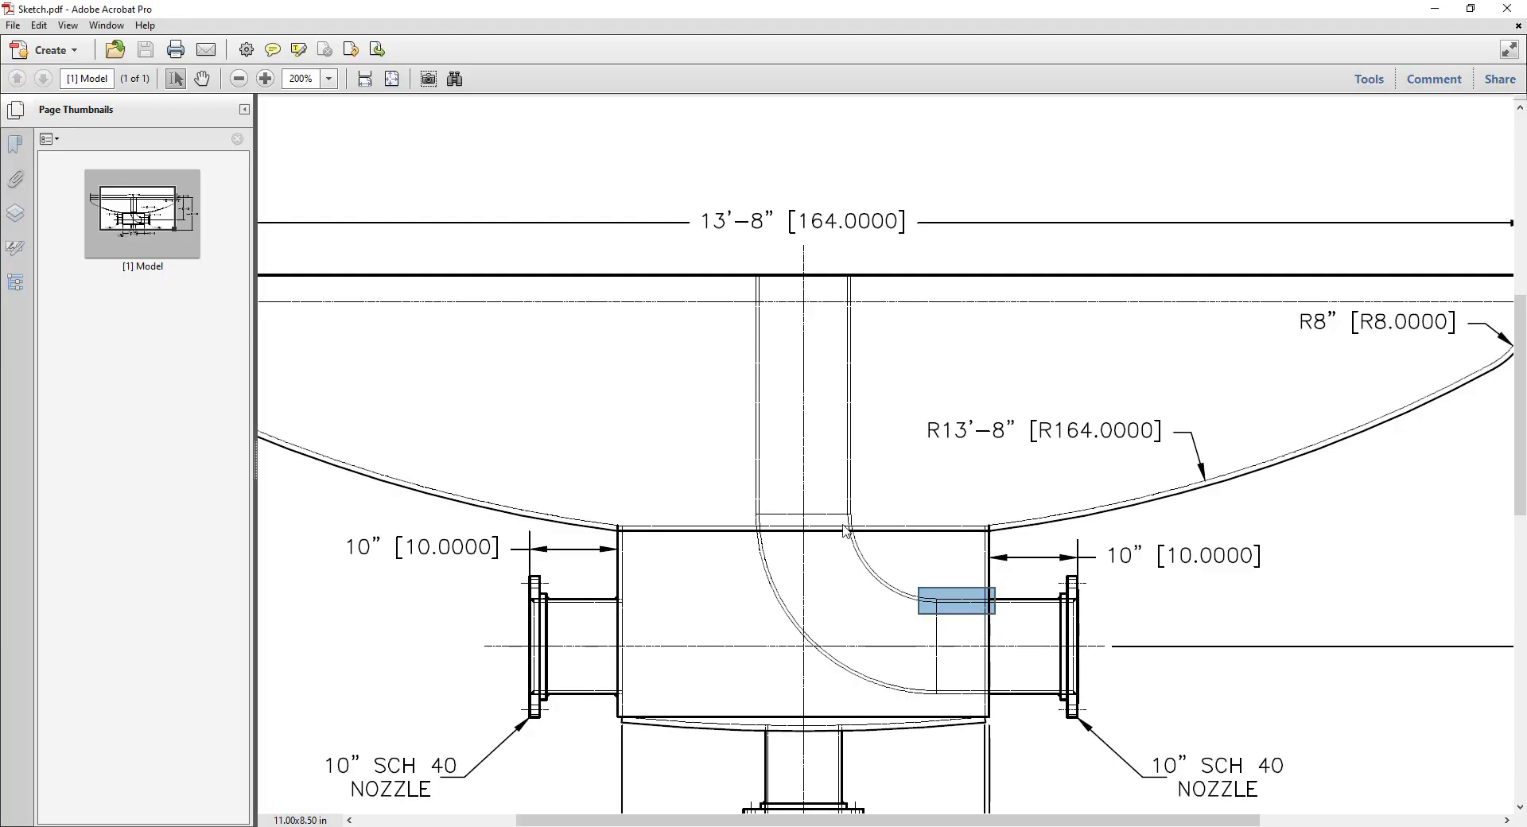
scroll(843, 523, "down", 4)
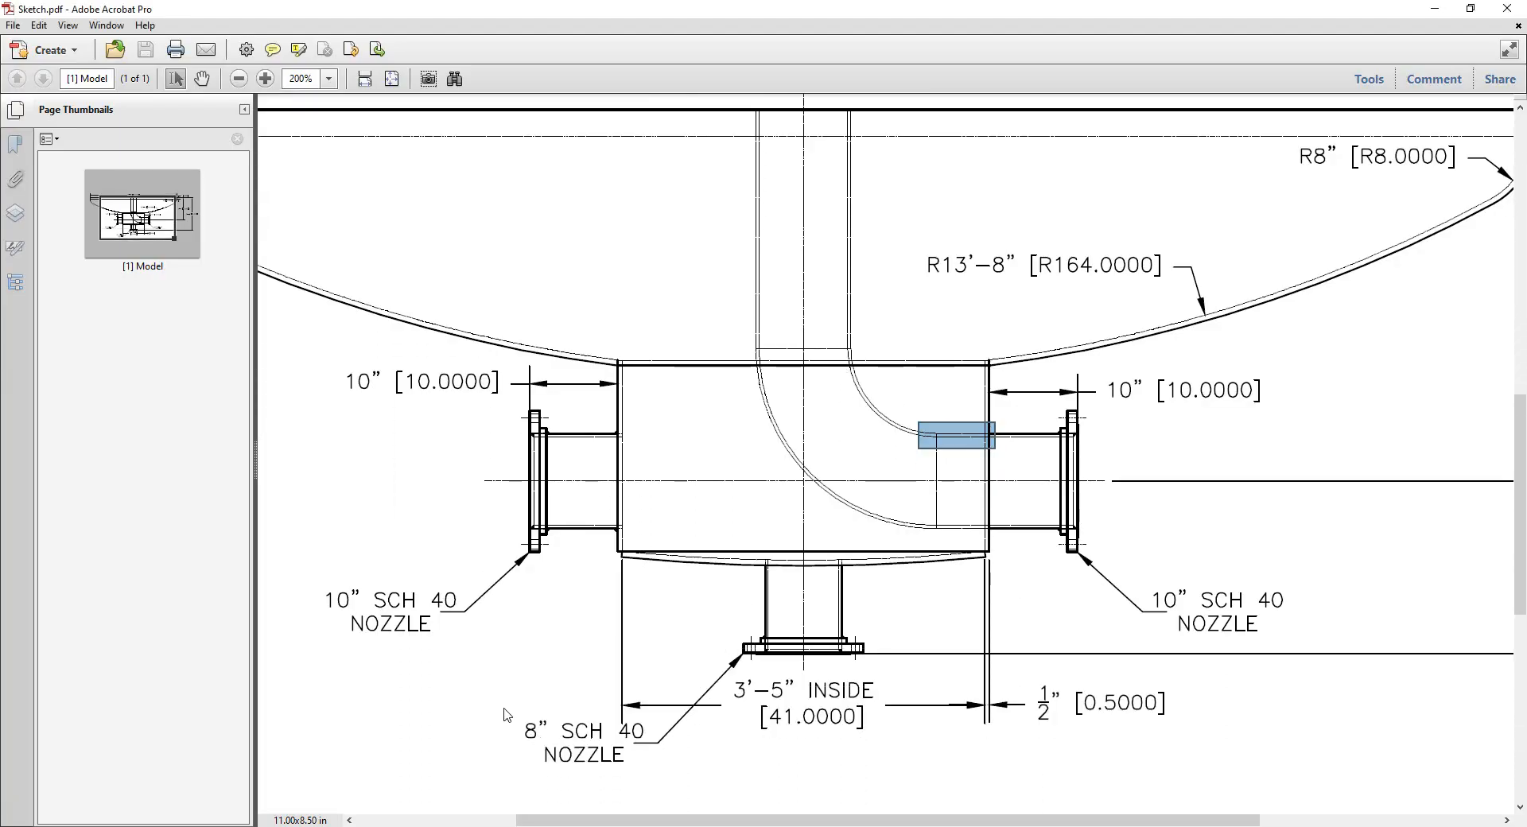
left_click_drag(504, 707, 667, 793)
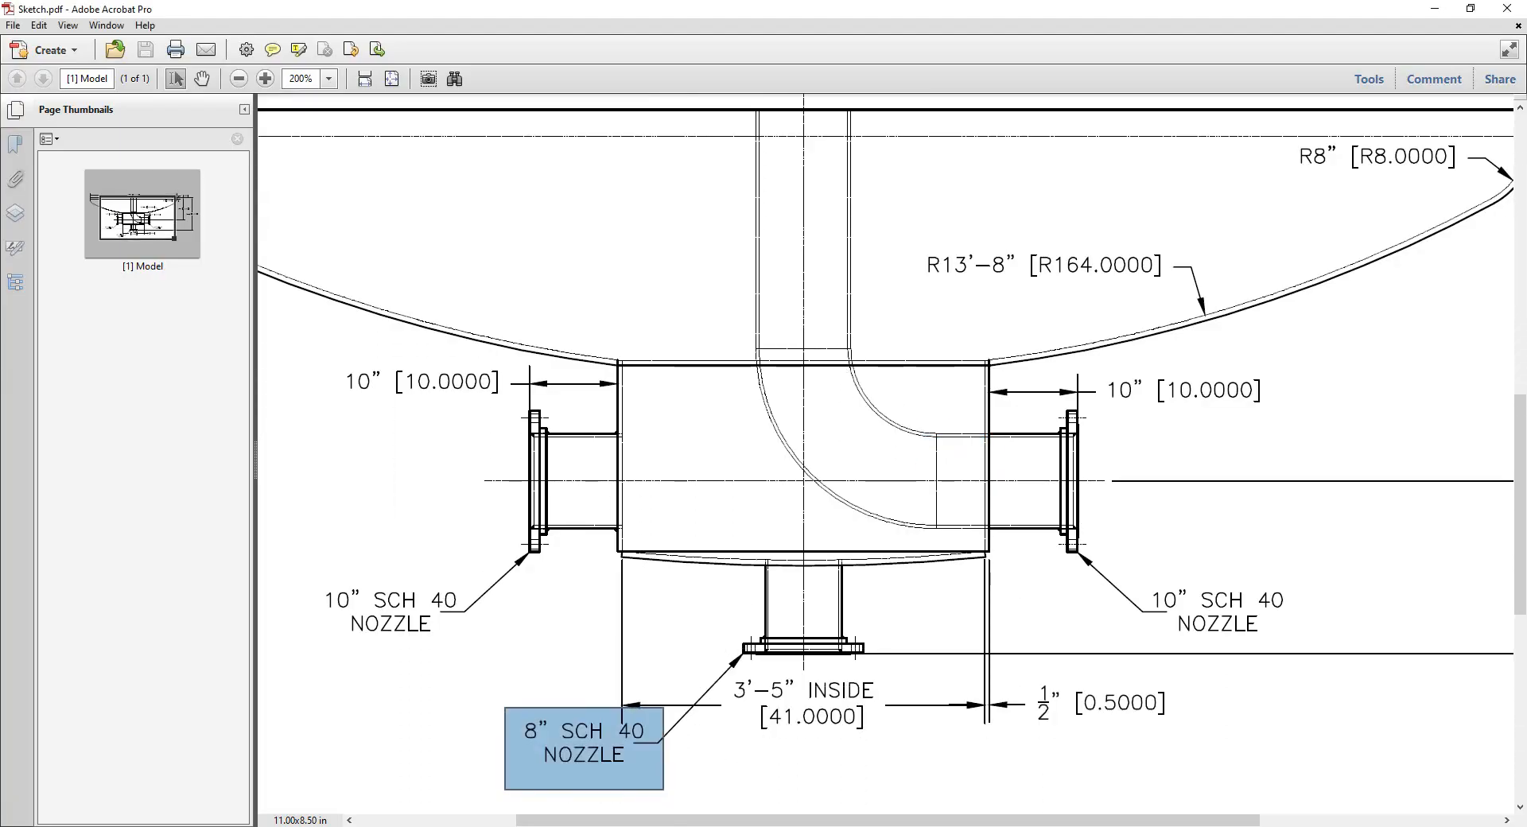
key("alt+Tab")
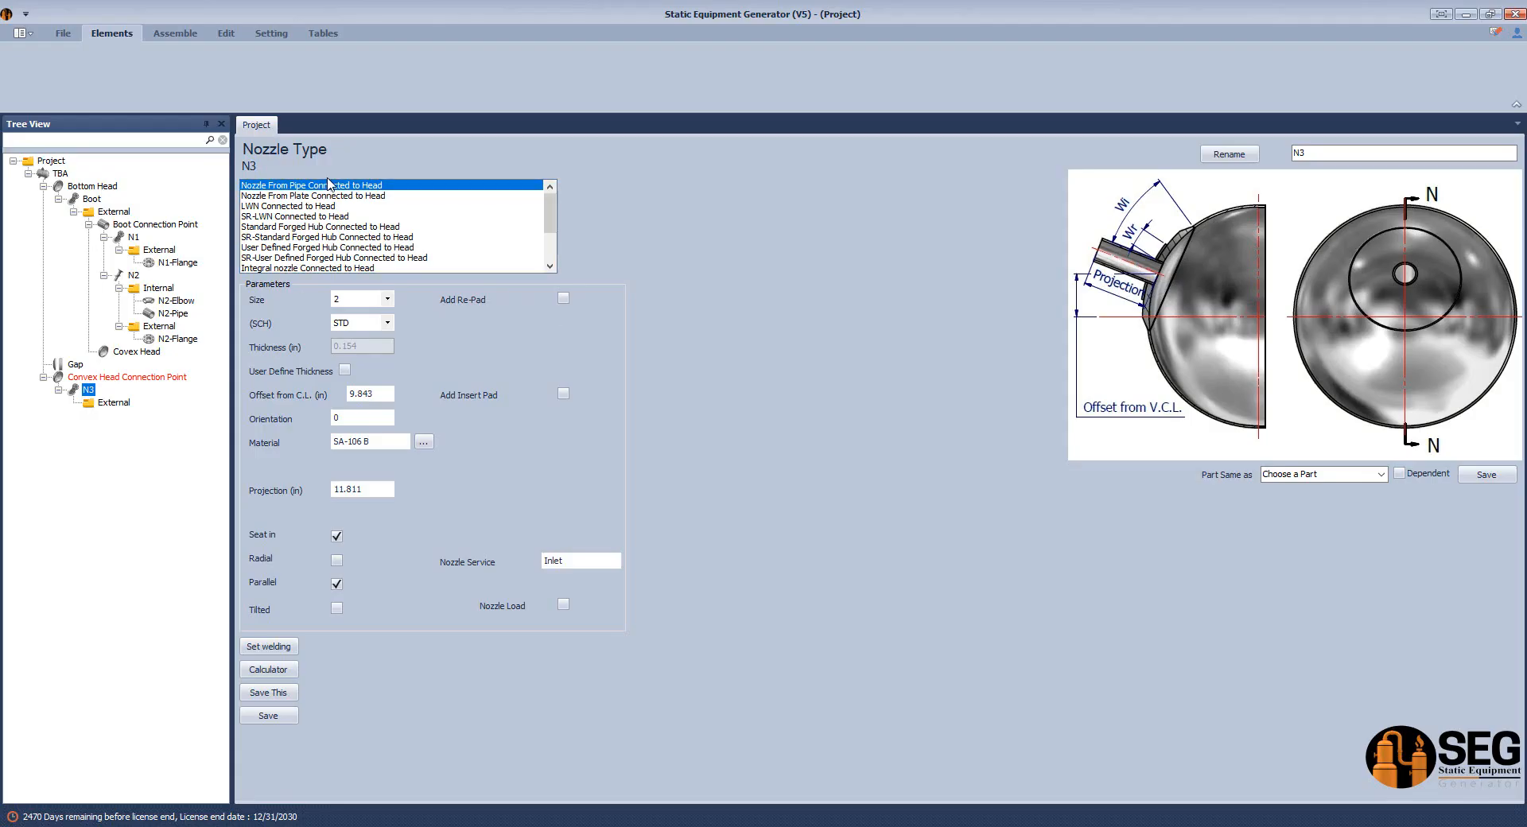
Set nozzle N3 to size 8, schedule 40 and 0 in offset from the centerline, keeping Nozzle From Pipe Connected to Head, and save.
left_click(387, 299)
left_click(377, 347)
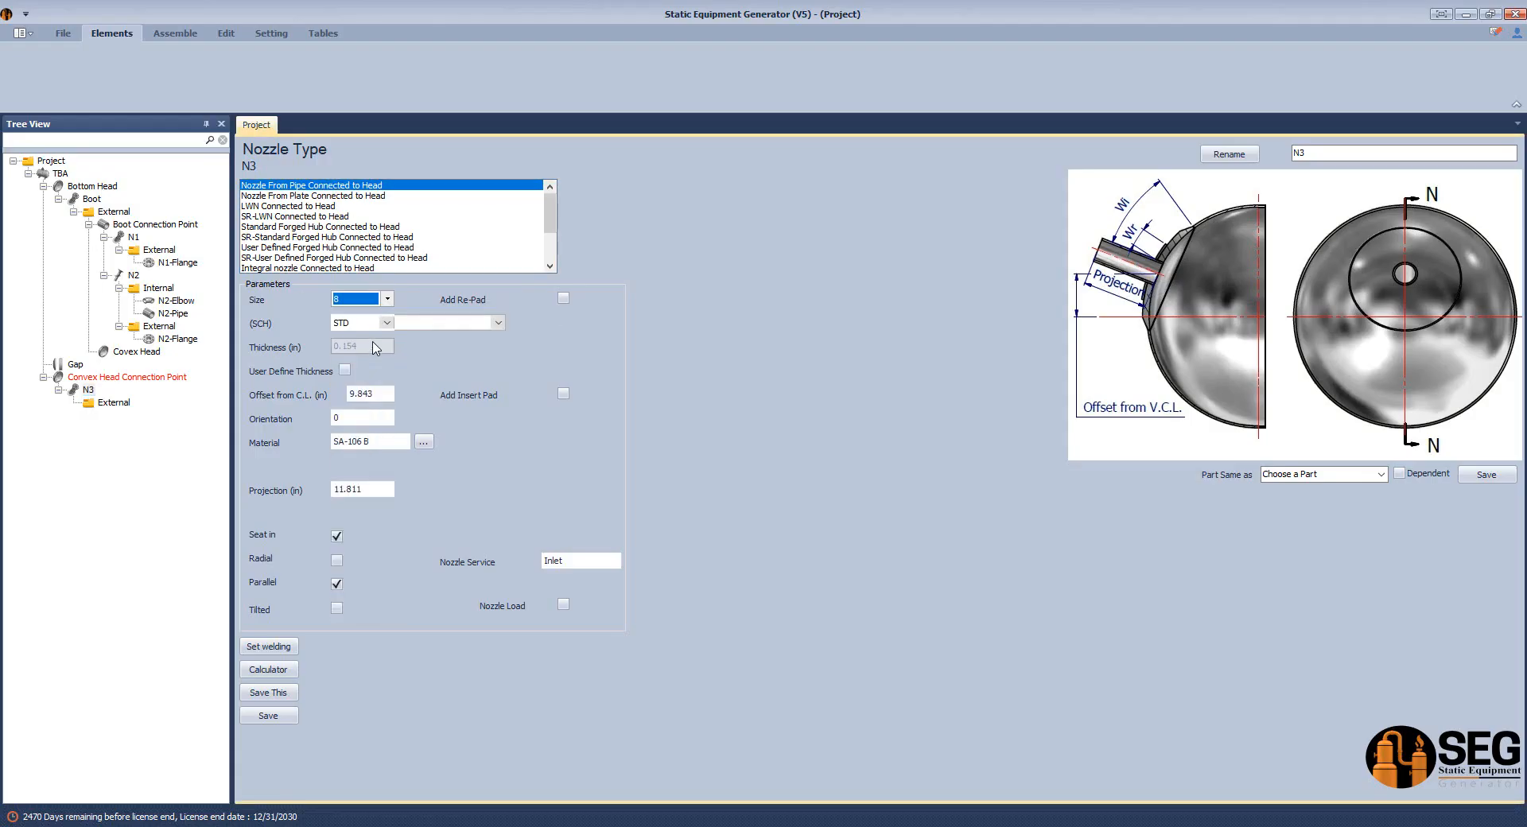
left_click(388, 323)
left_click(347, 421)
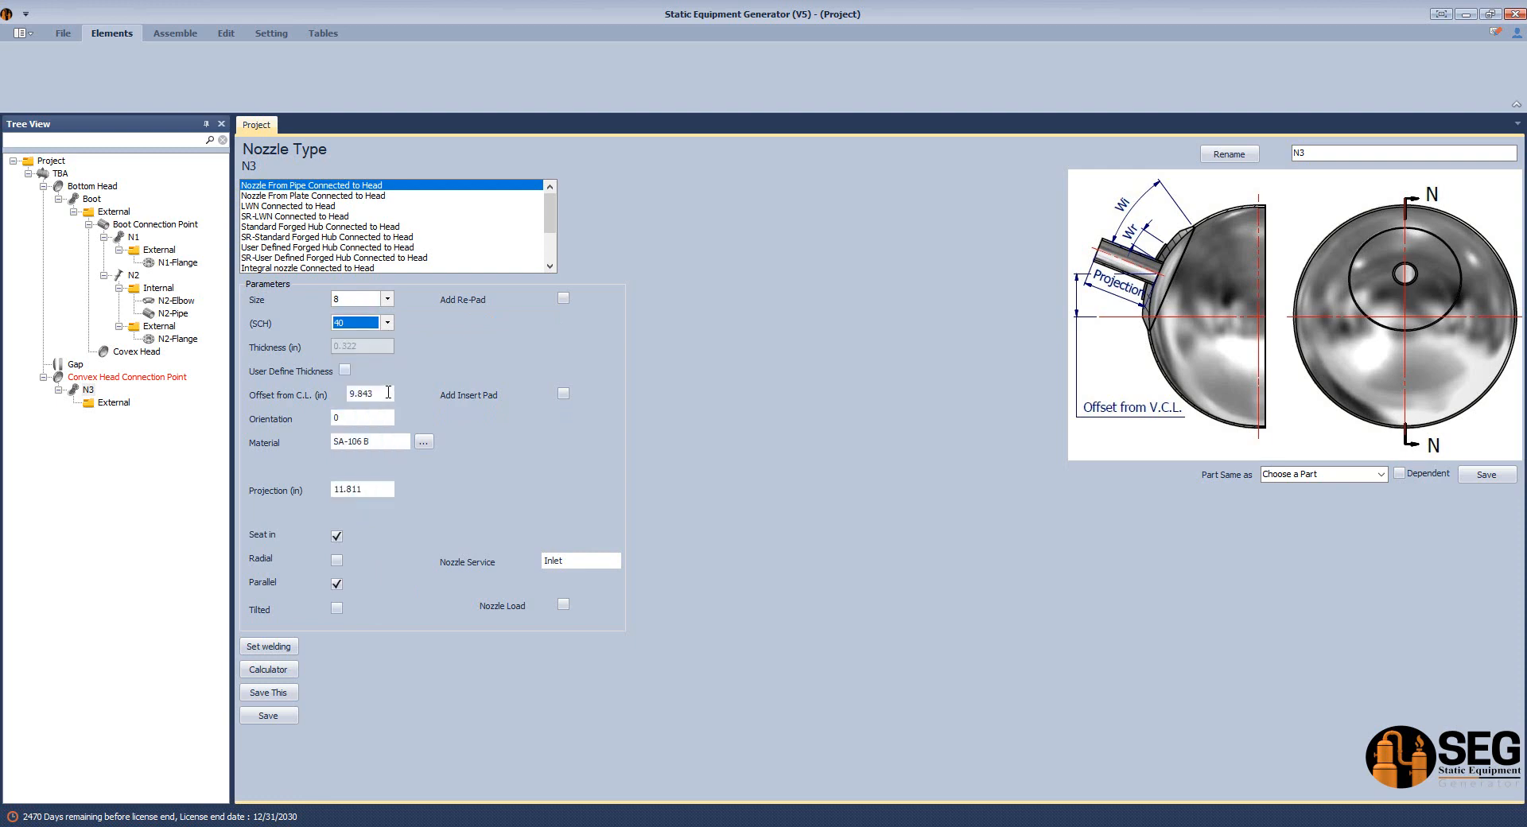
double_click(388, 392)
type("0")
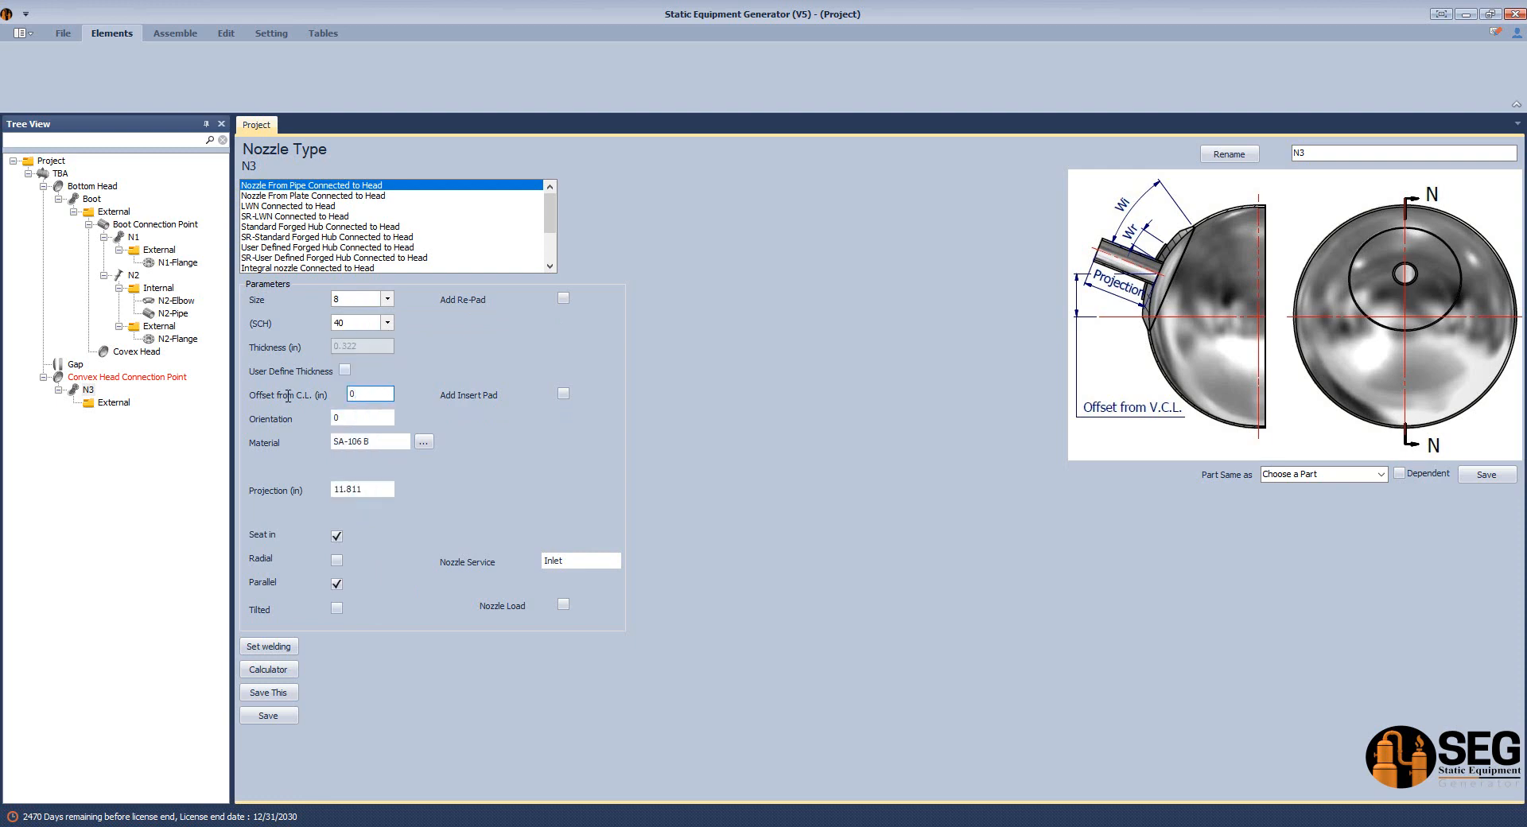
left_click(289, 716)
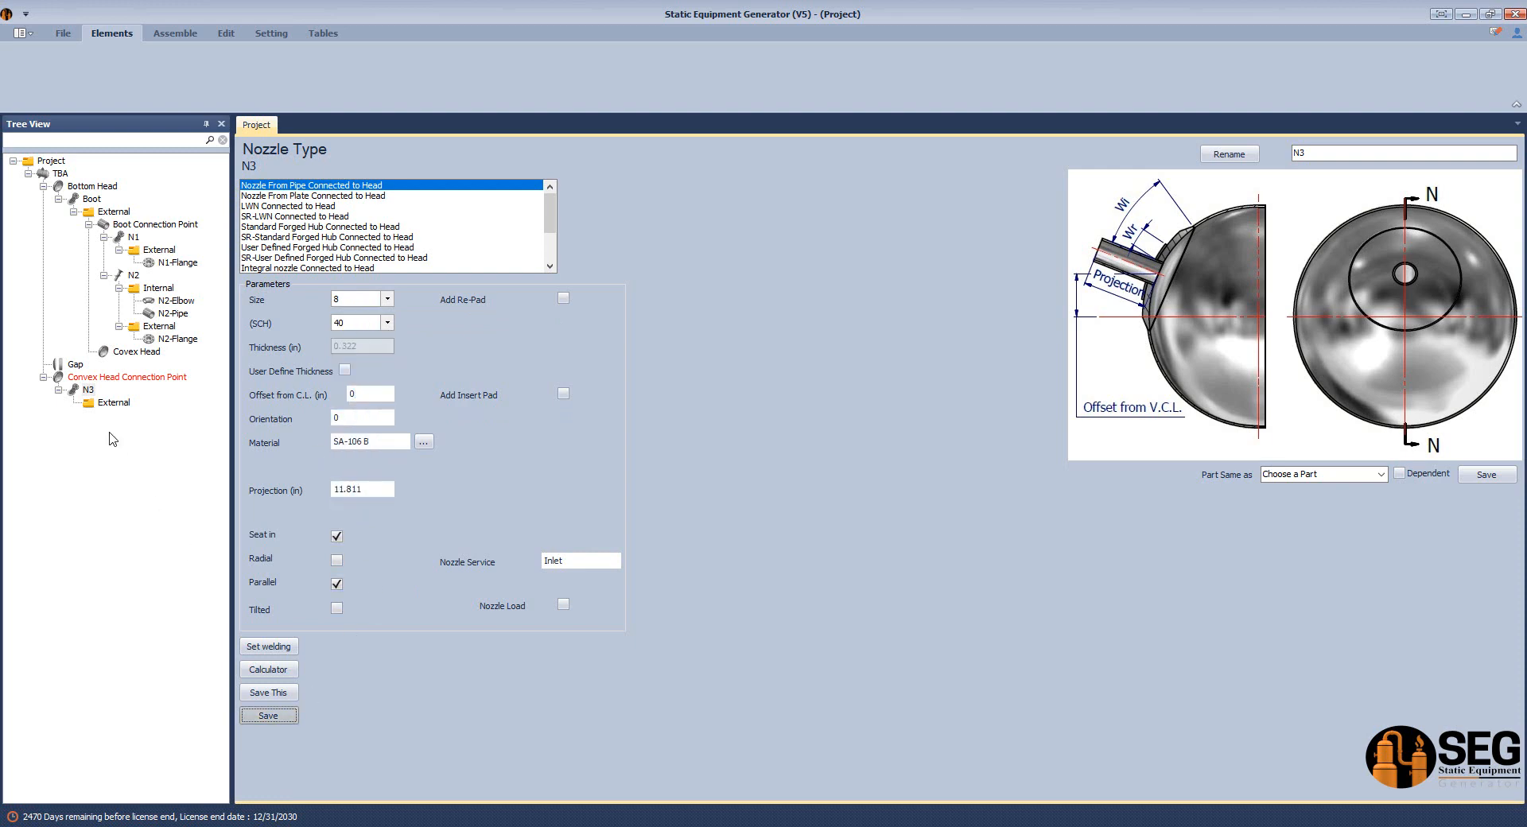
Add a flange named N3-Flange to the External folder of nozzle N3.
left_click(114, 402)
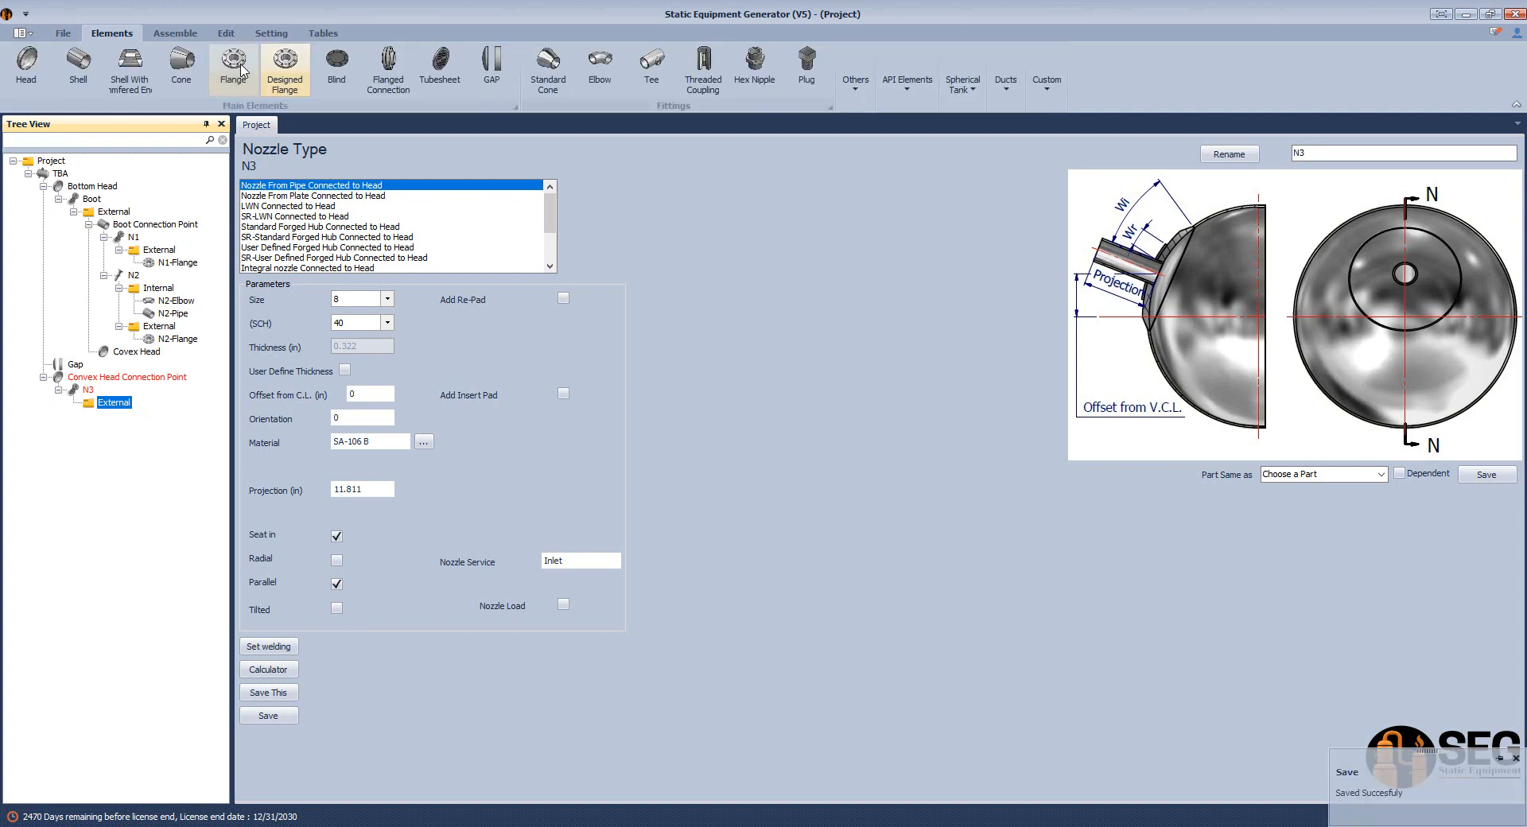
left_click(242, 70)
type("N3-F")
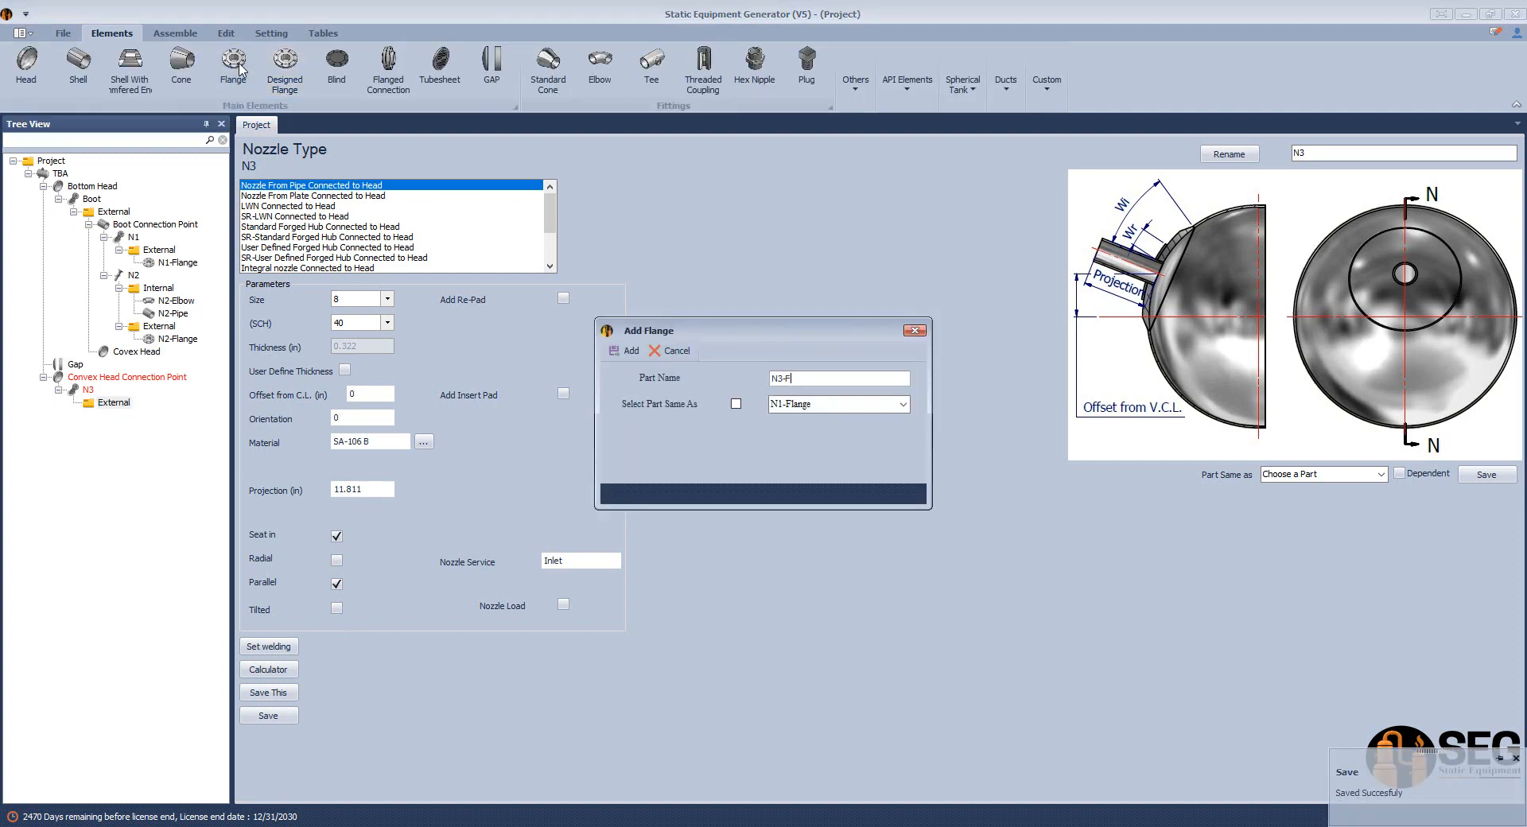
type("lange")
key("Return")
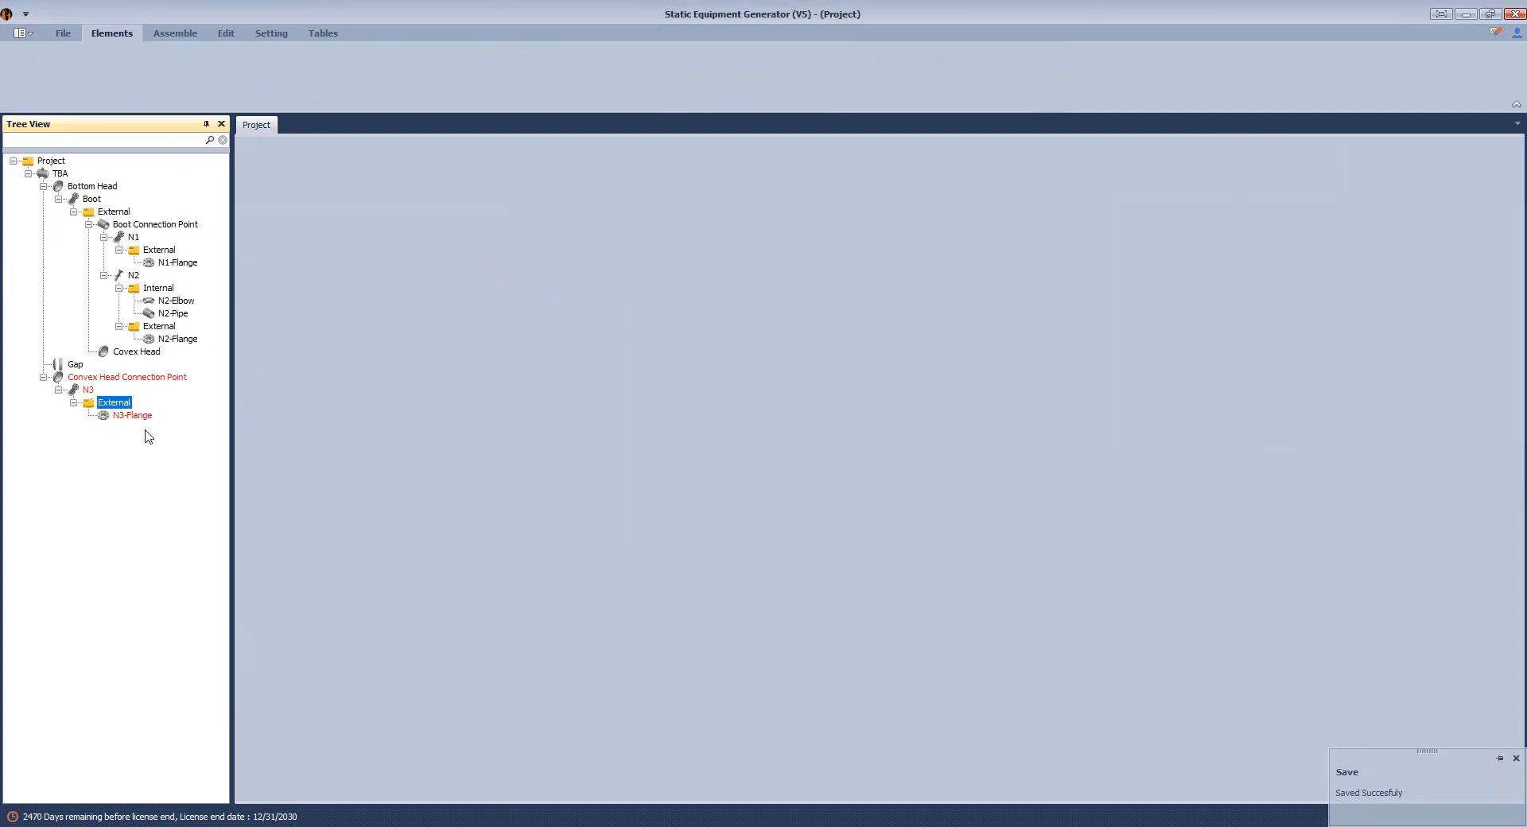
Make N3-Flange a Slip on-RF ASME B16.5 flange with rating 150, size 8 and 0.5 in offset from raised face, and save.
left_click(127, 416)
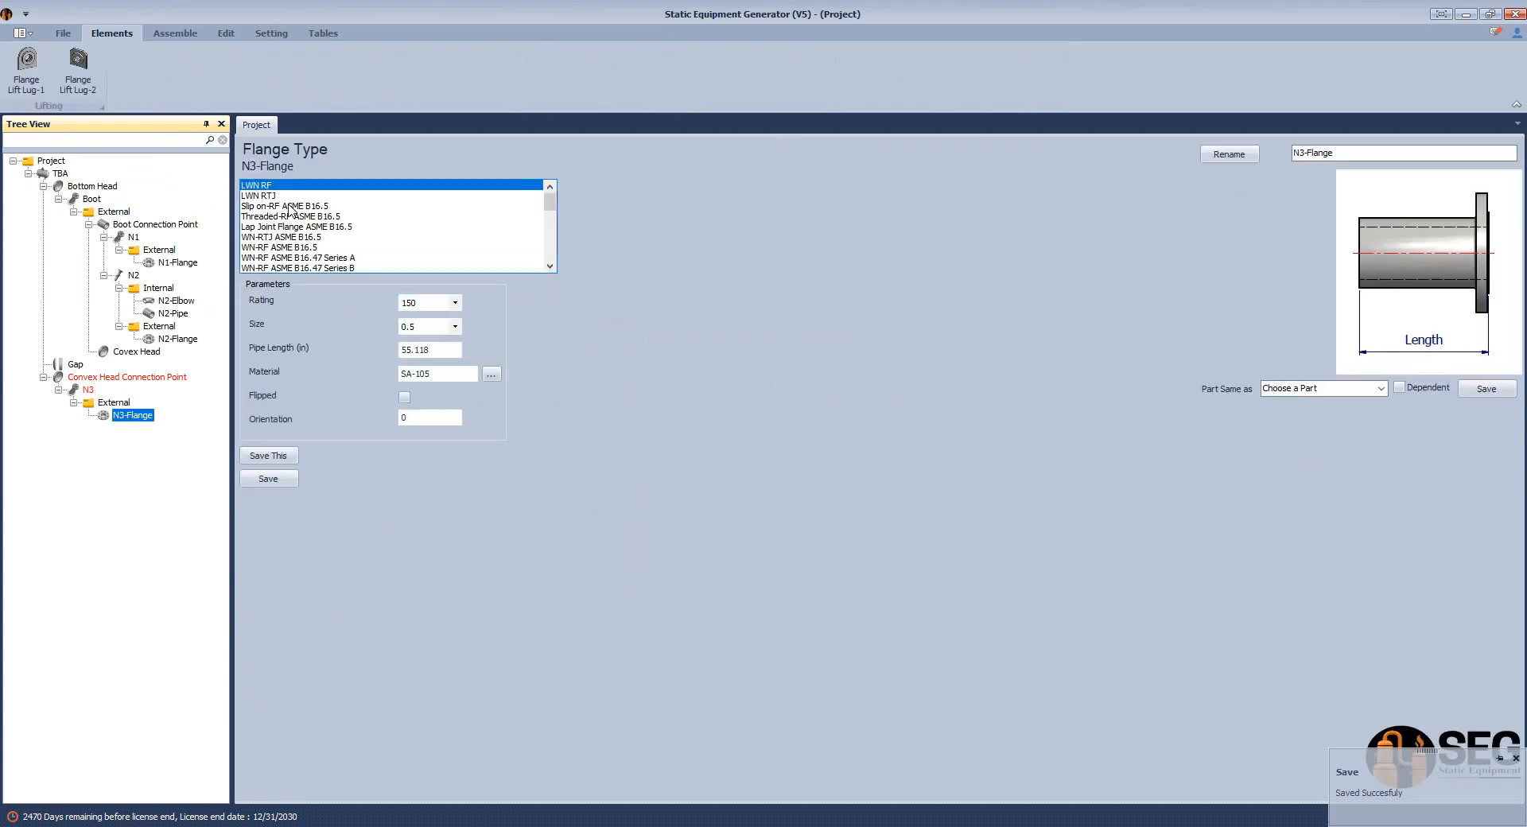
left_click(433, 335)
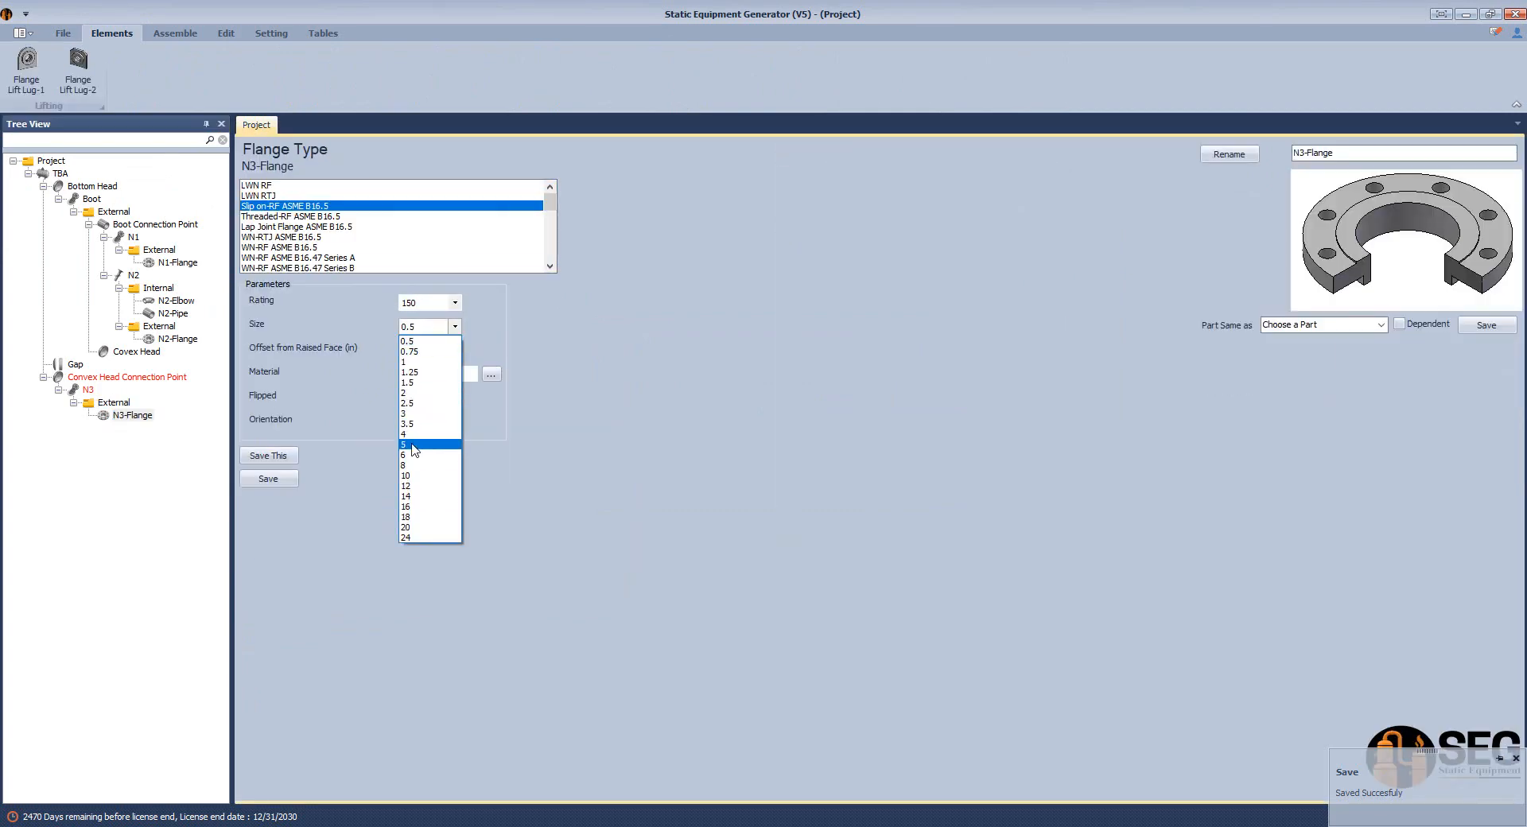
left_click(430, 465)
left_click_drag(445, 351, 413, 360)
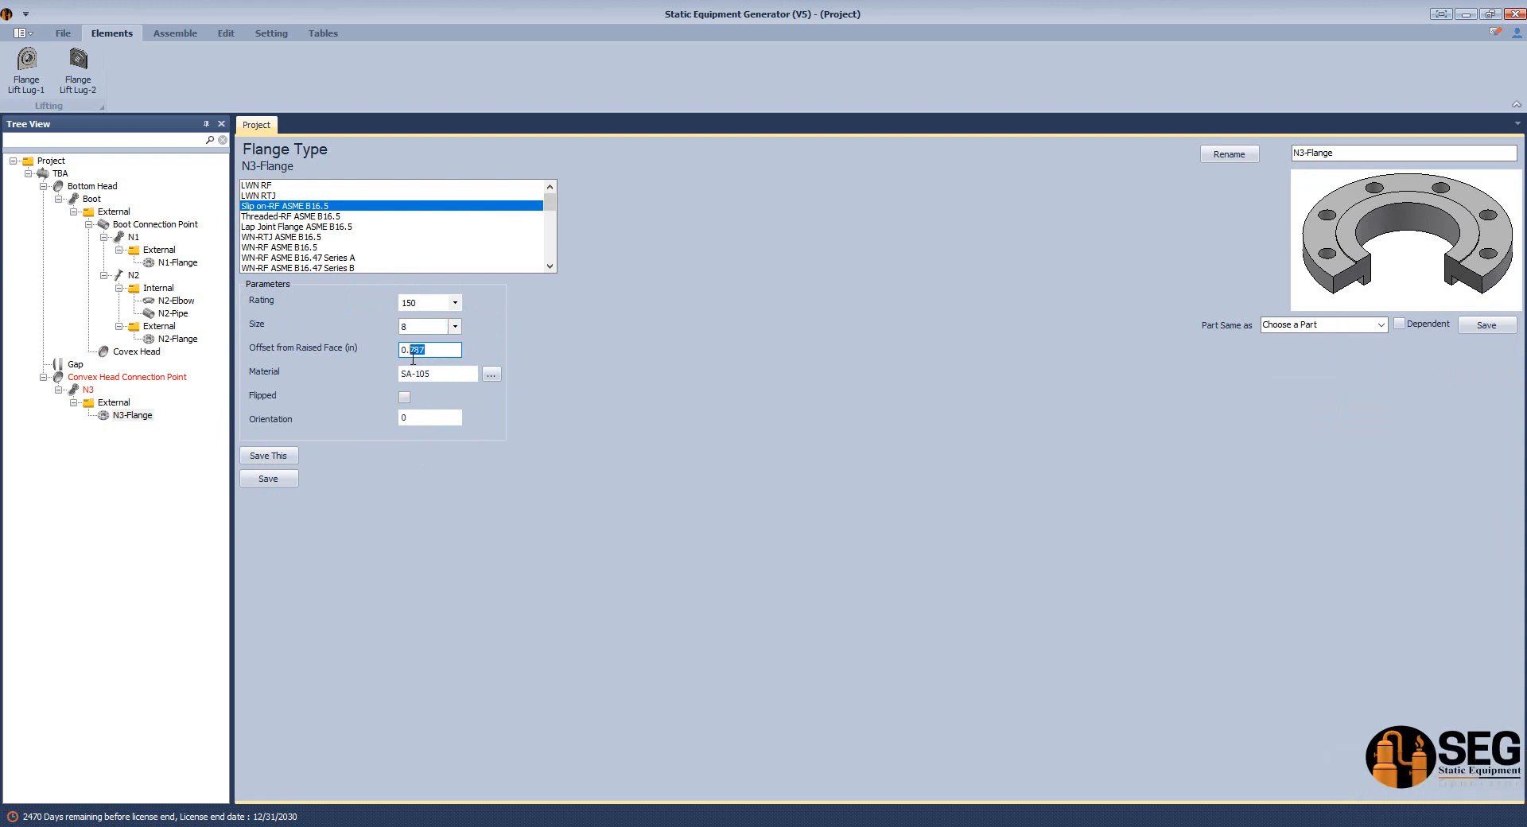
left_click(293, 479)
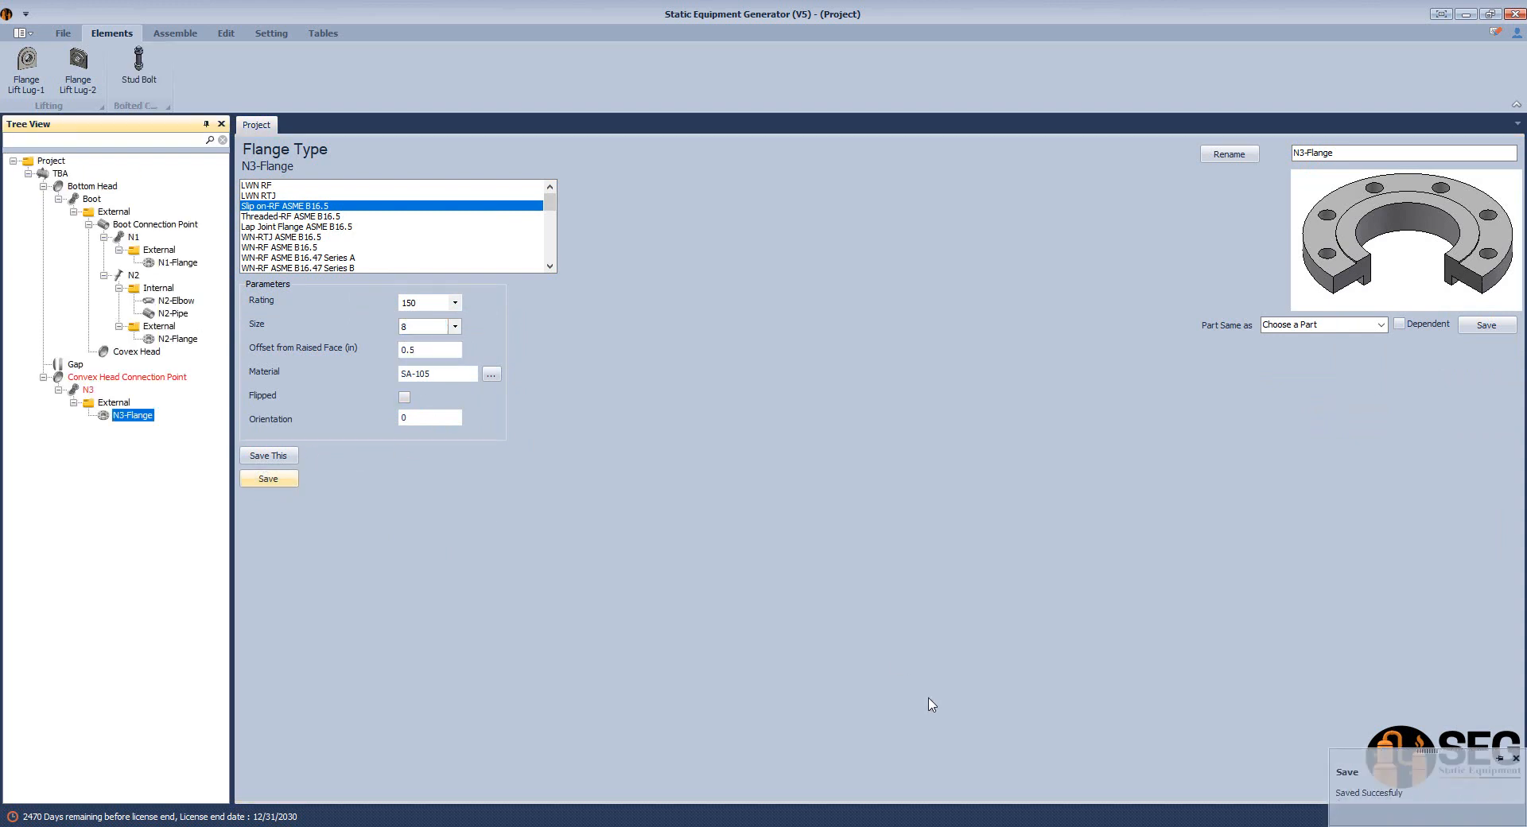
Open nozzle N3's parameters and check the overall height from the head's top edge to the lowest flange face in Sketch.pdf.
left_click(88, 391)
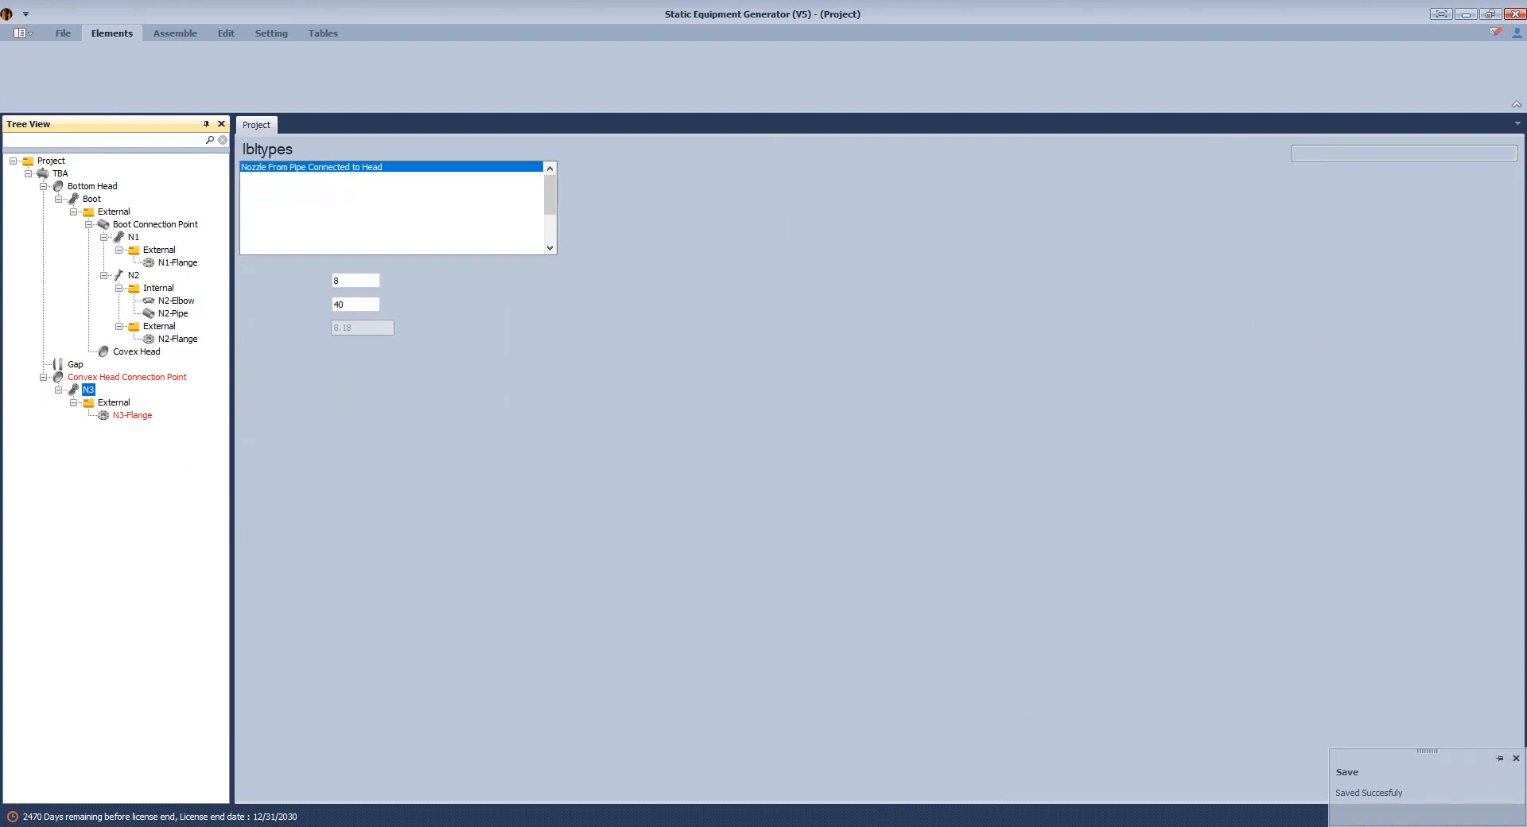
key("alt+Tab")
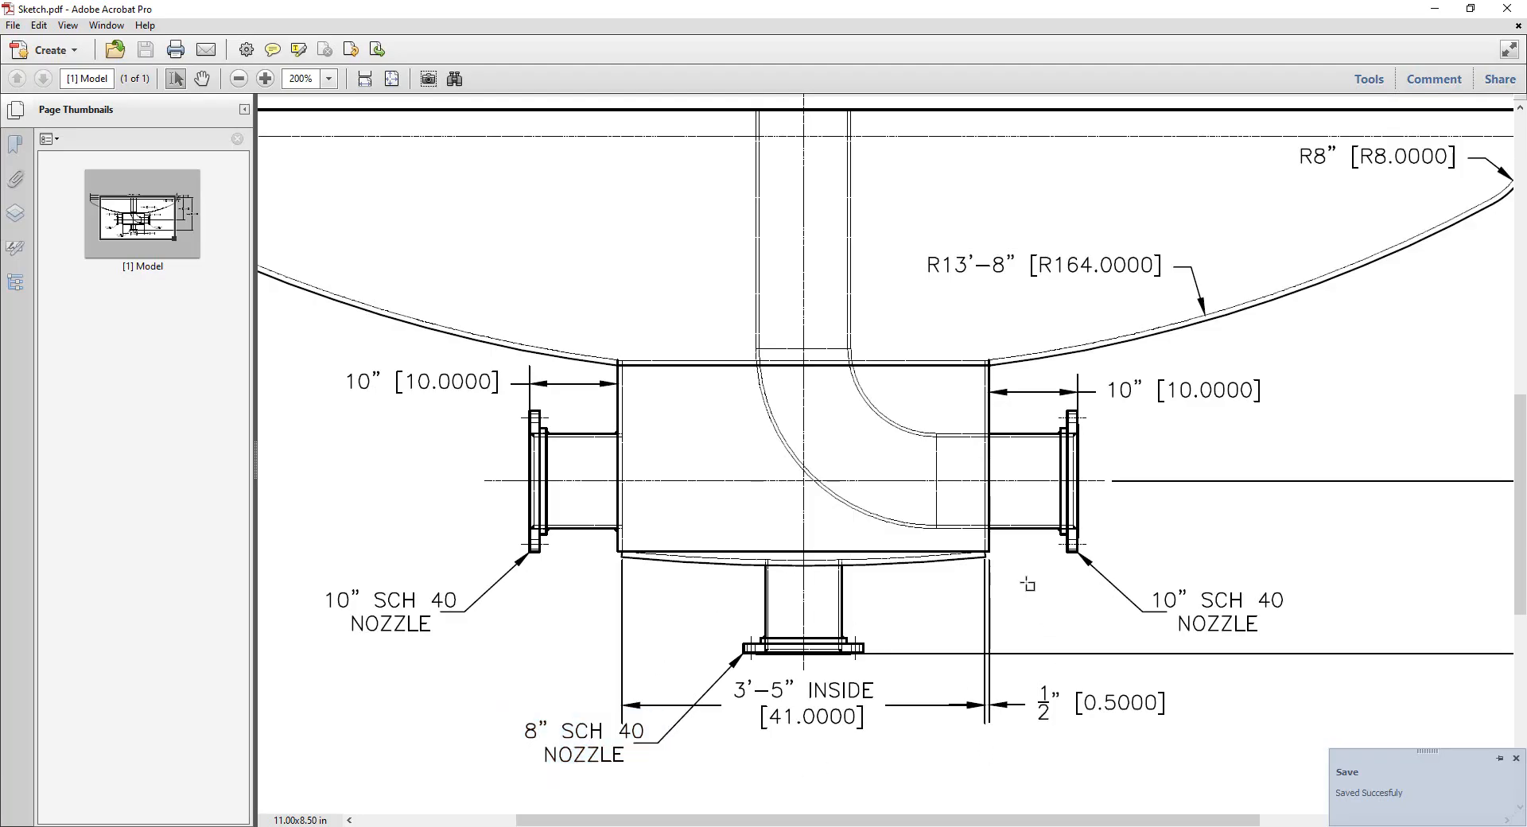
scroll(1028, 585, "down", 2, "ctrl")
left_click_drag(1354, 426, 1504, 478)
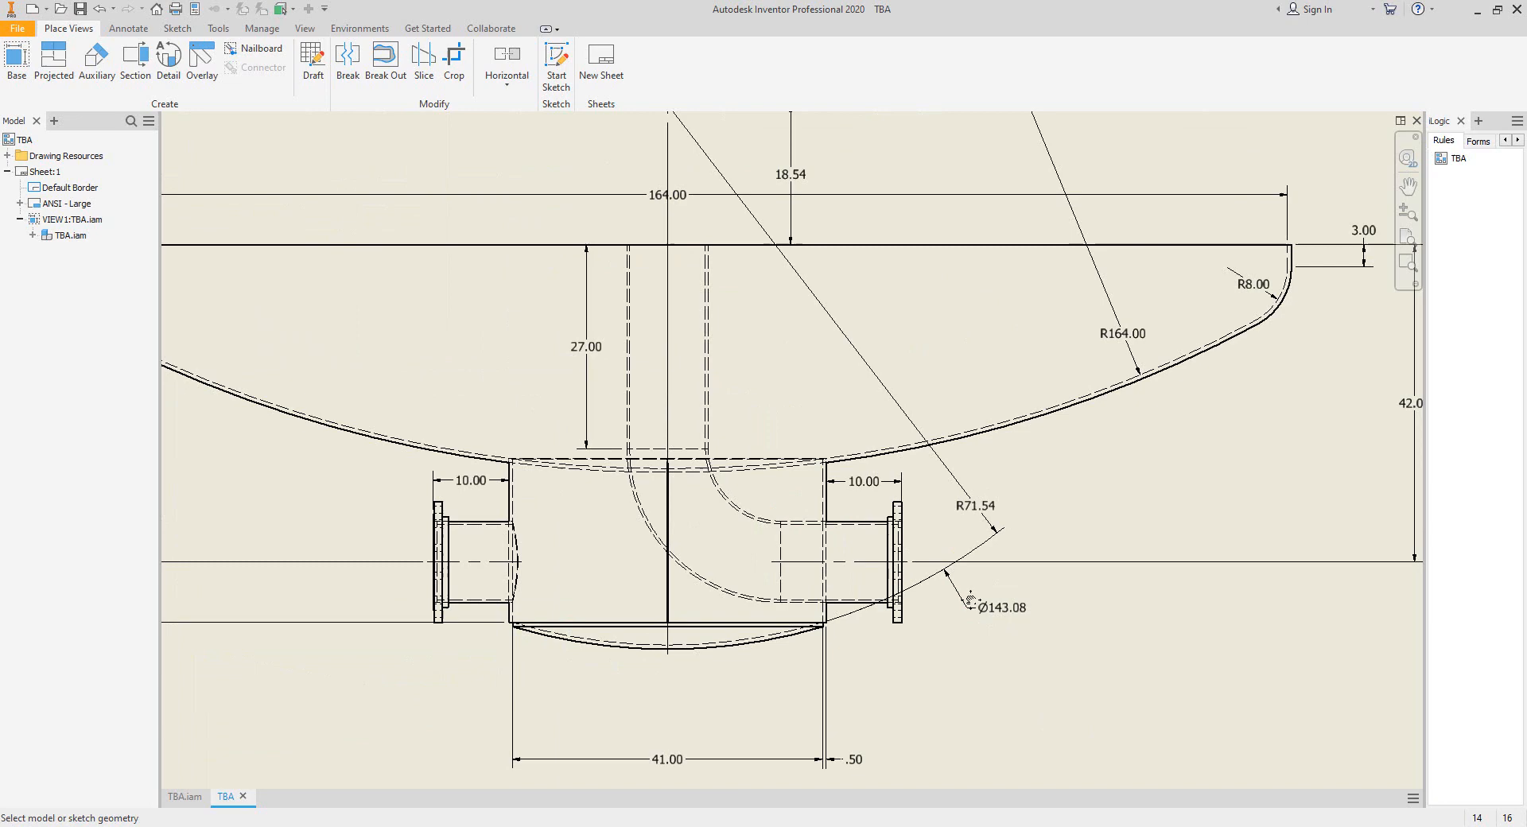
scroll(971, 600, "down", 4)
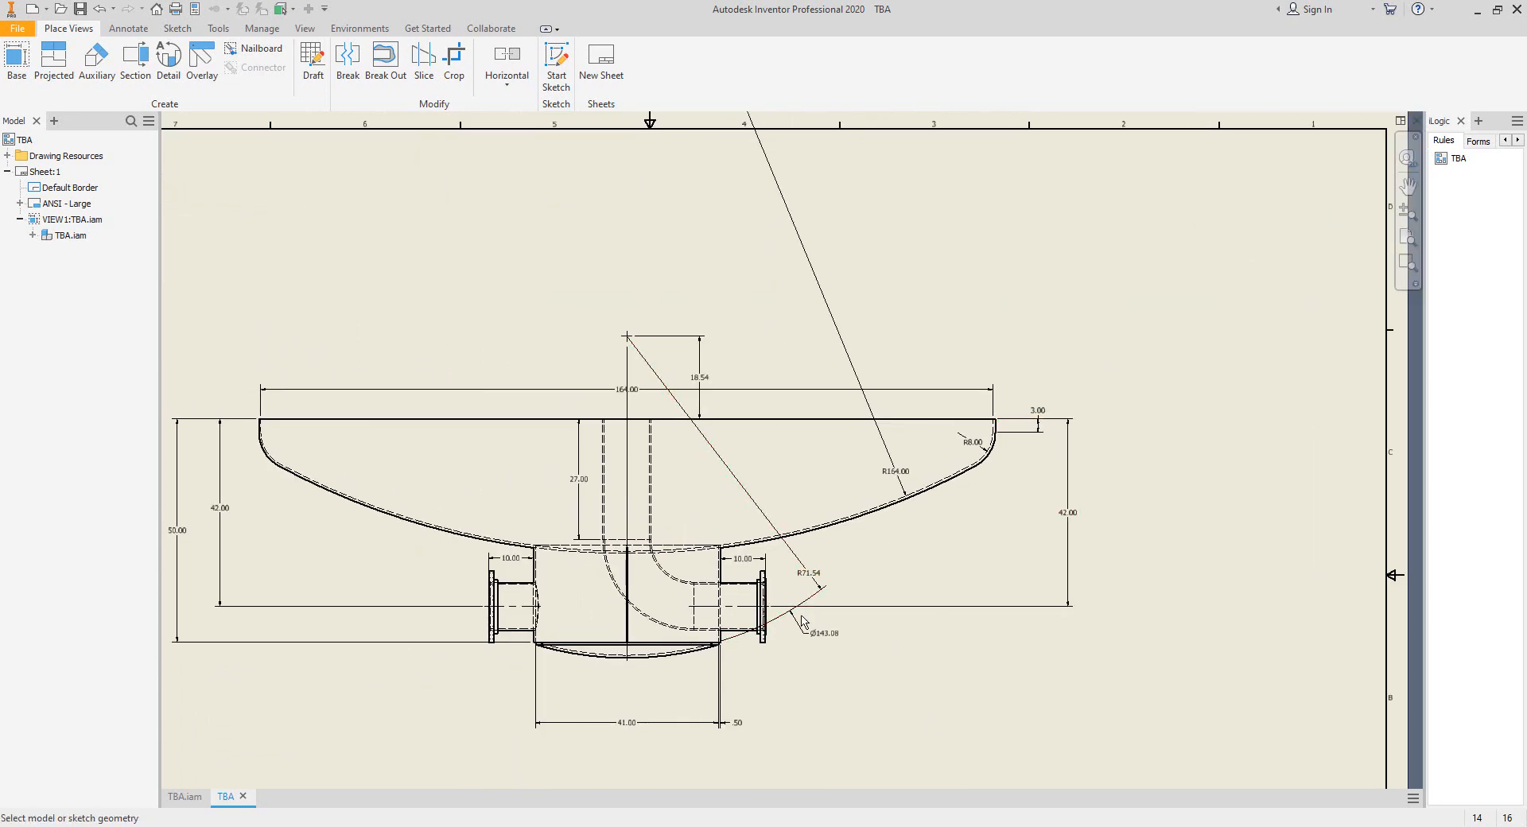
In the Inventor drawing, examine the convex head's centre point and its vertical distance from the large head's top edge.
scroll(625, 339, "up", 3)
middle_click_drag(625, 339, 658, 306)
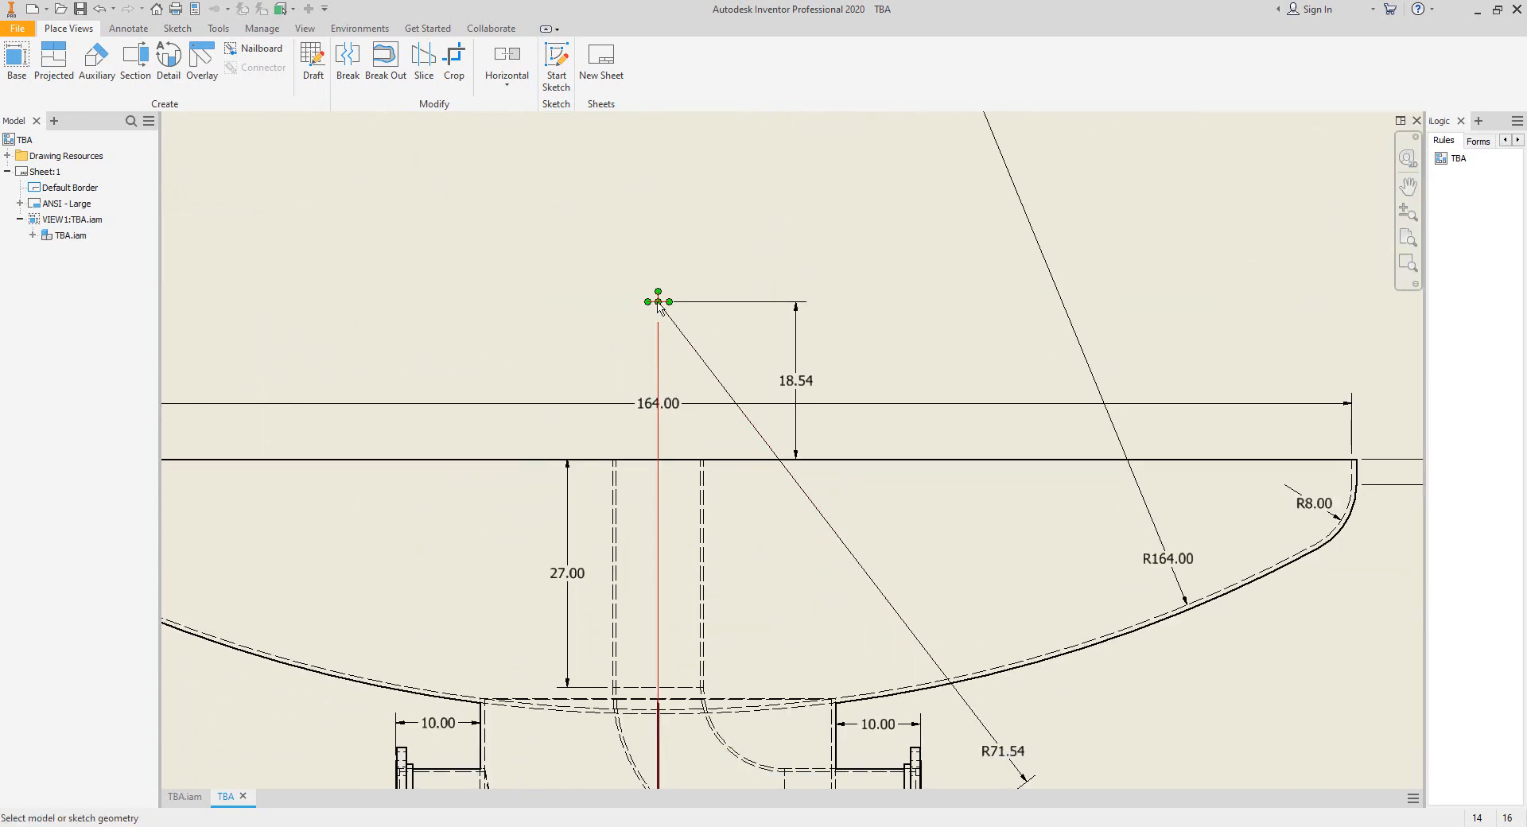
scroll(659, 307, "down", 2)
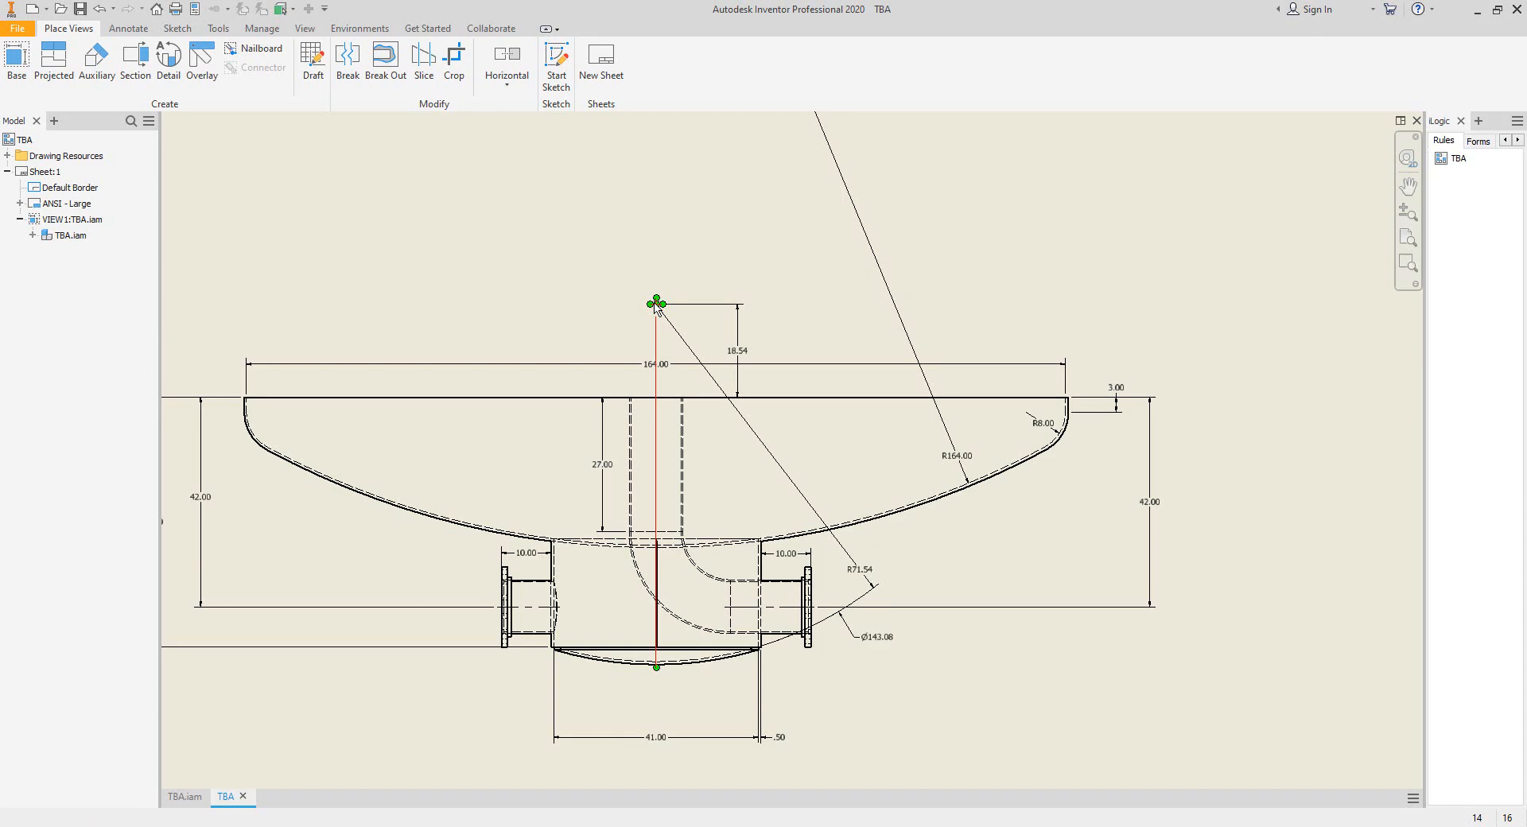
scroll(657, 303, "up", 3)
left_click(657, 297)
scroll(651, 298, "down", 3)
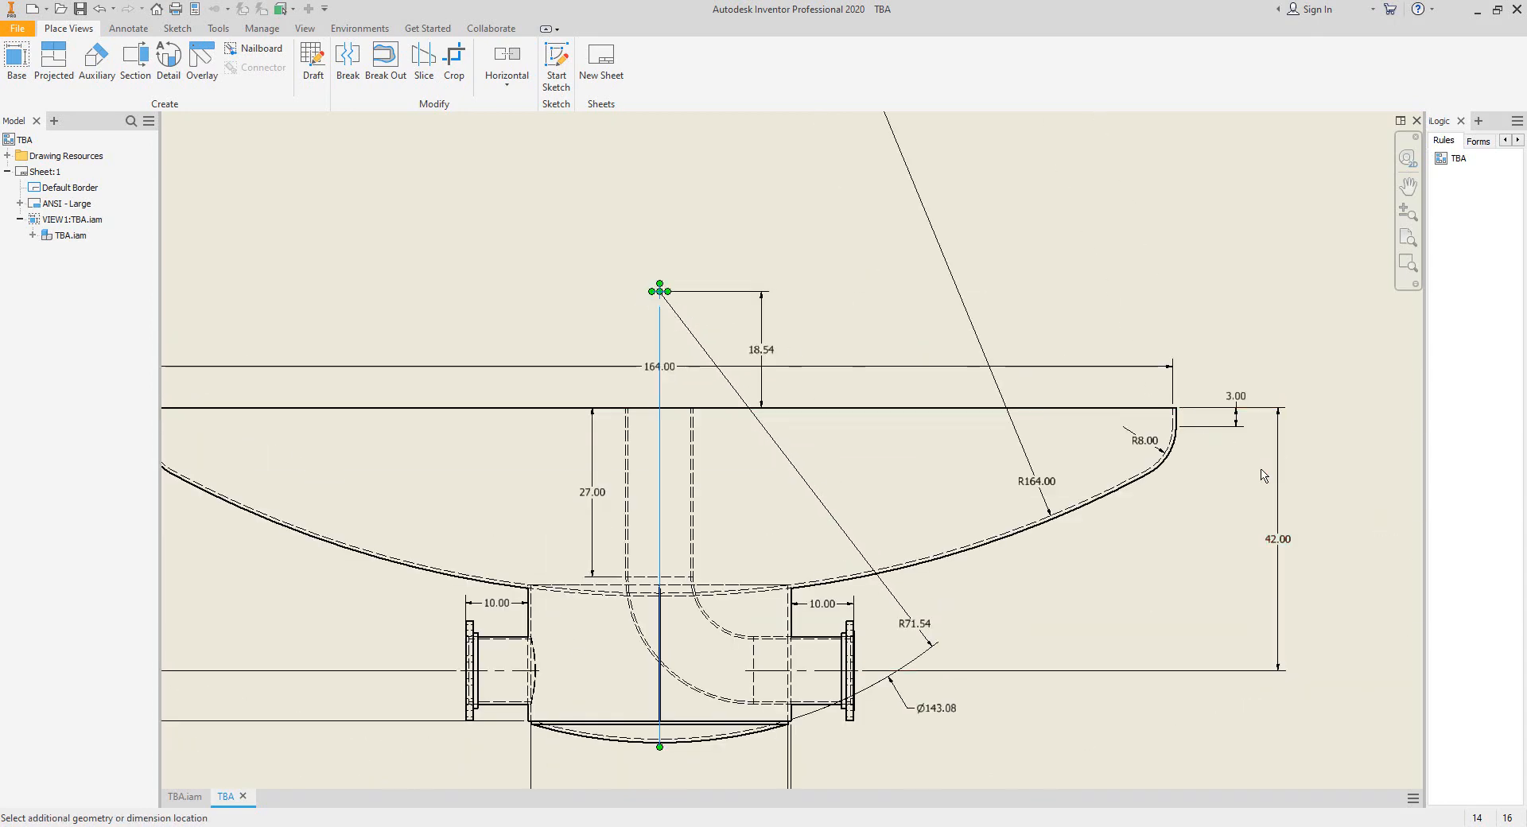
middle_click_drag(1264, 475, 1261, 450)
key("Escape")
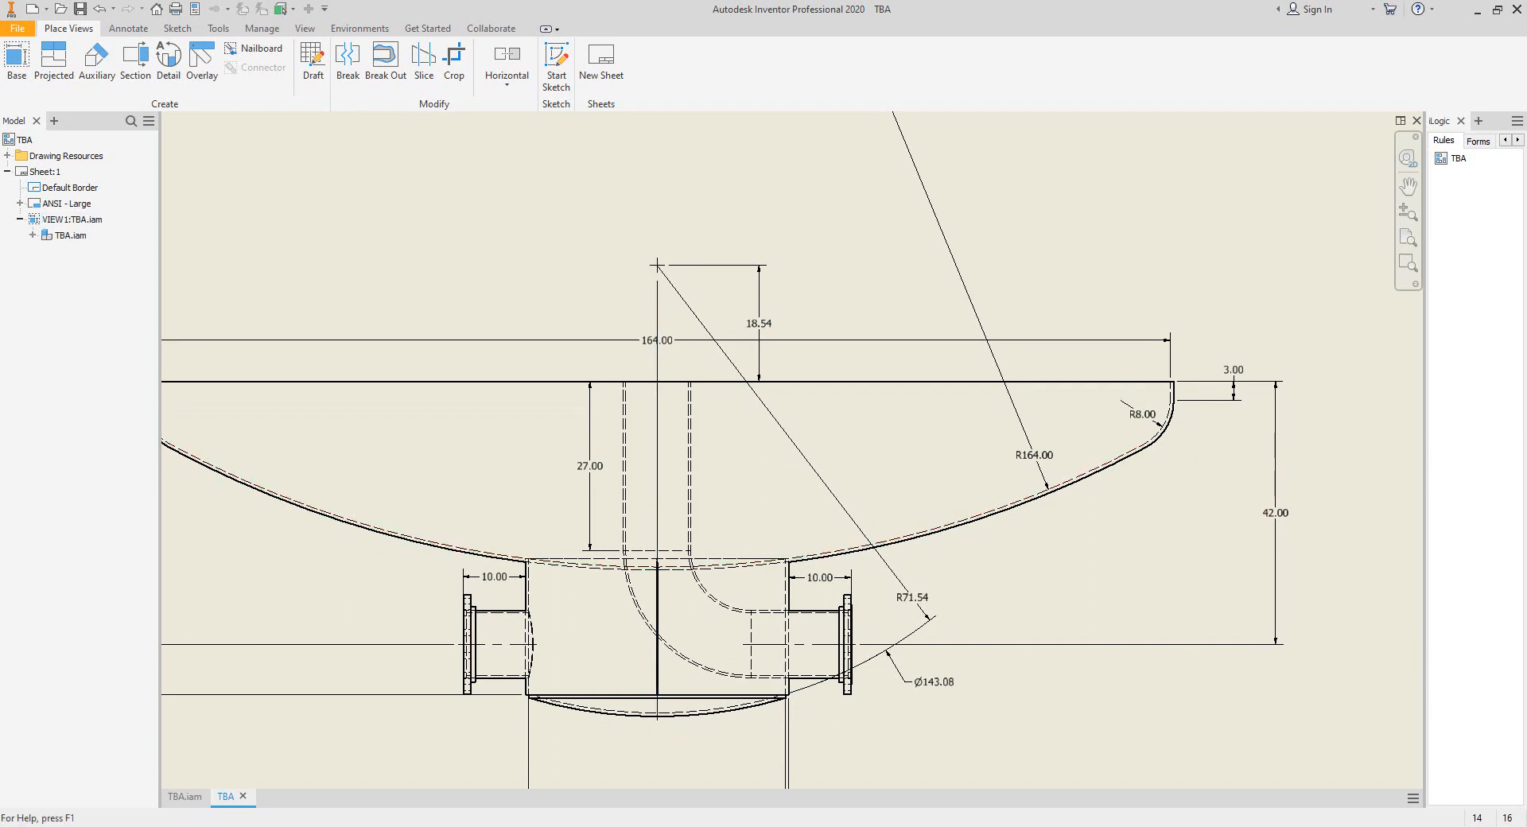
key("alt+Tab")
type("6")
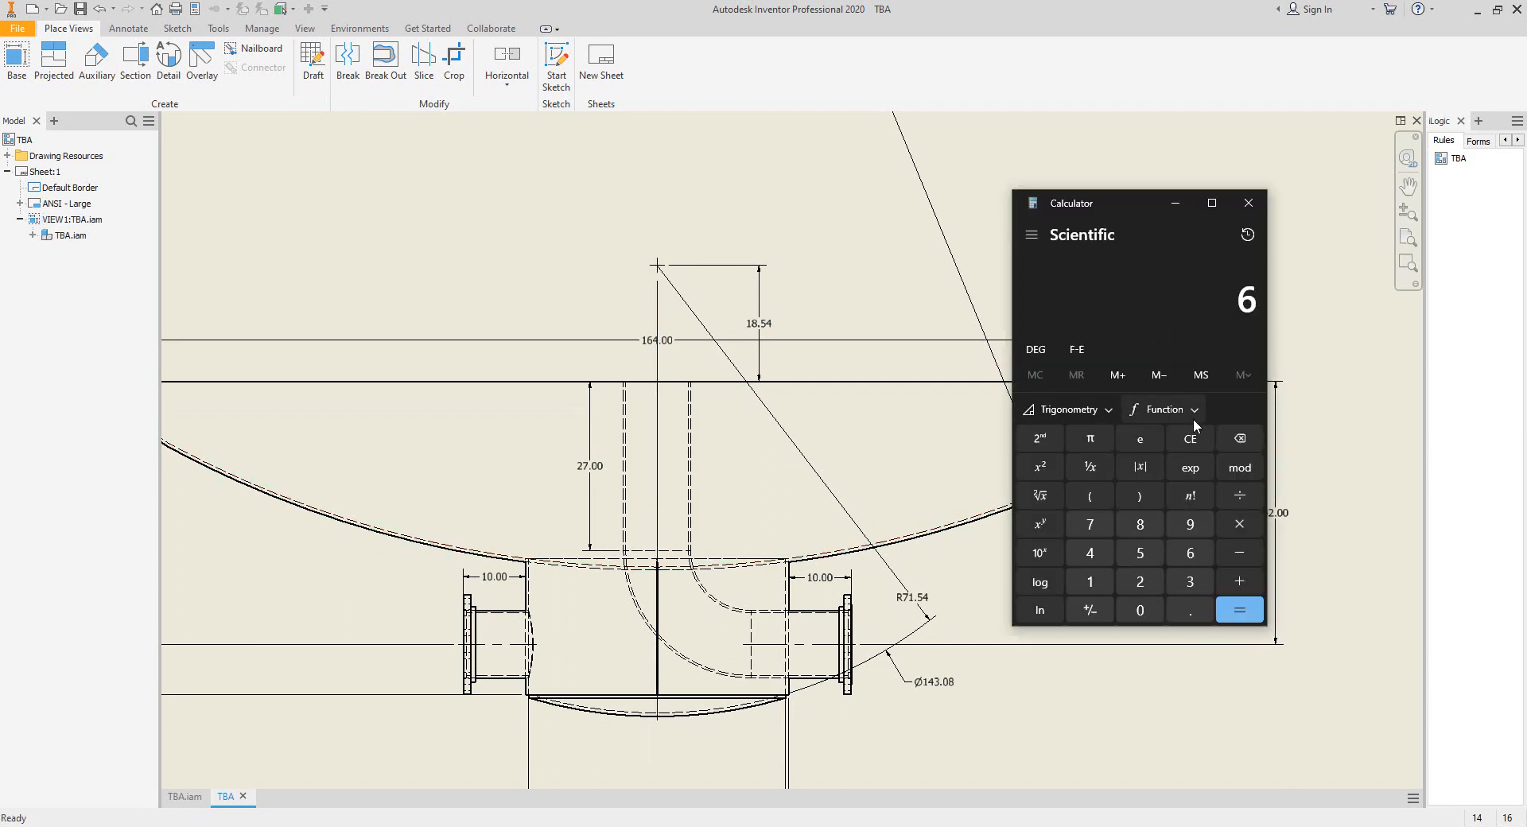
type("1.5")
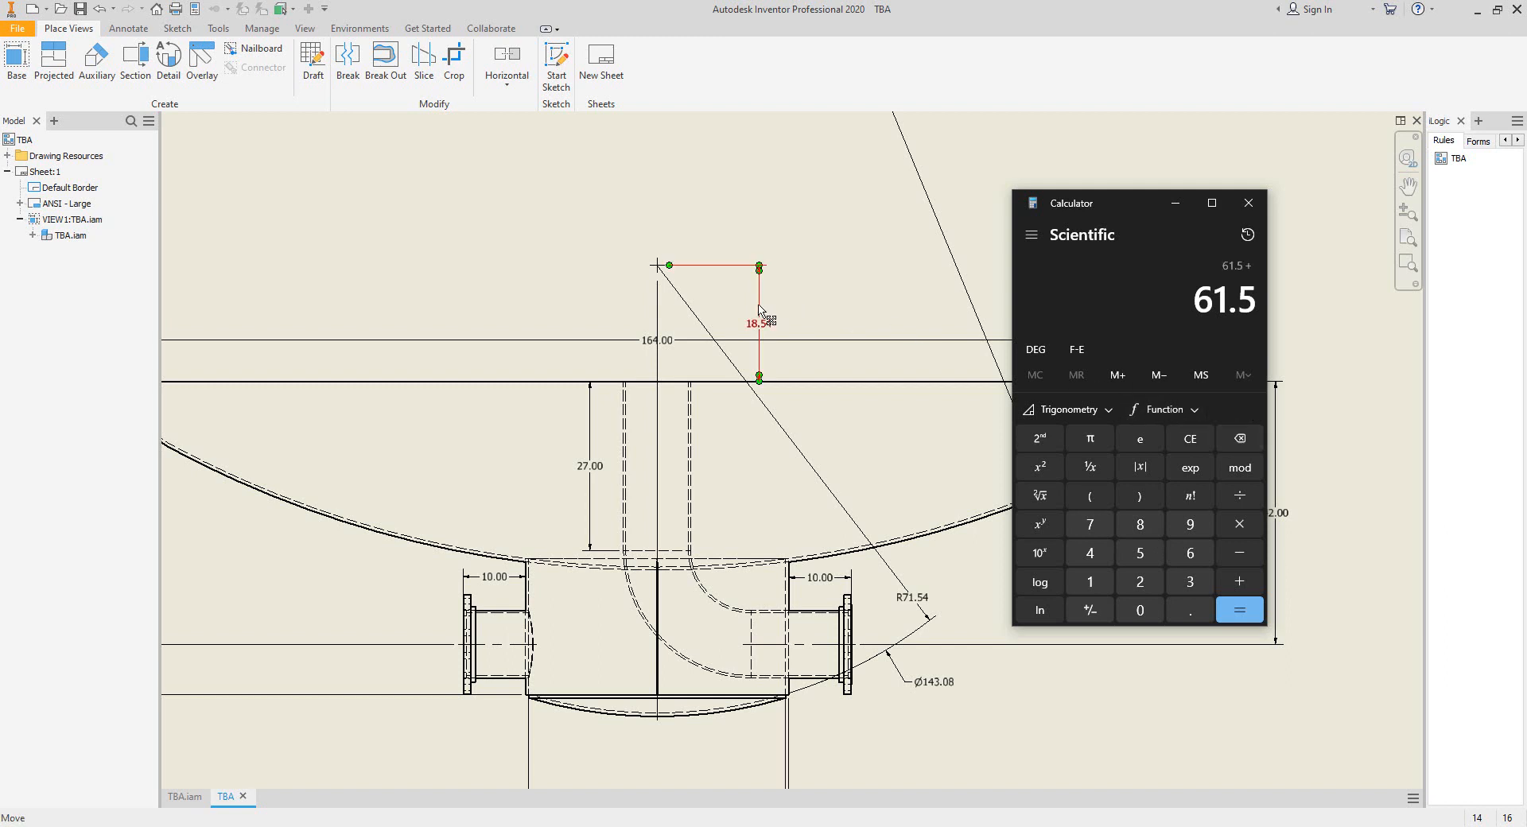
type("18.54")
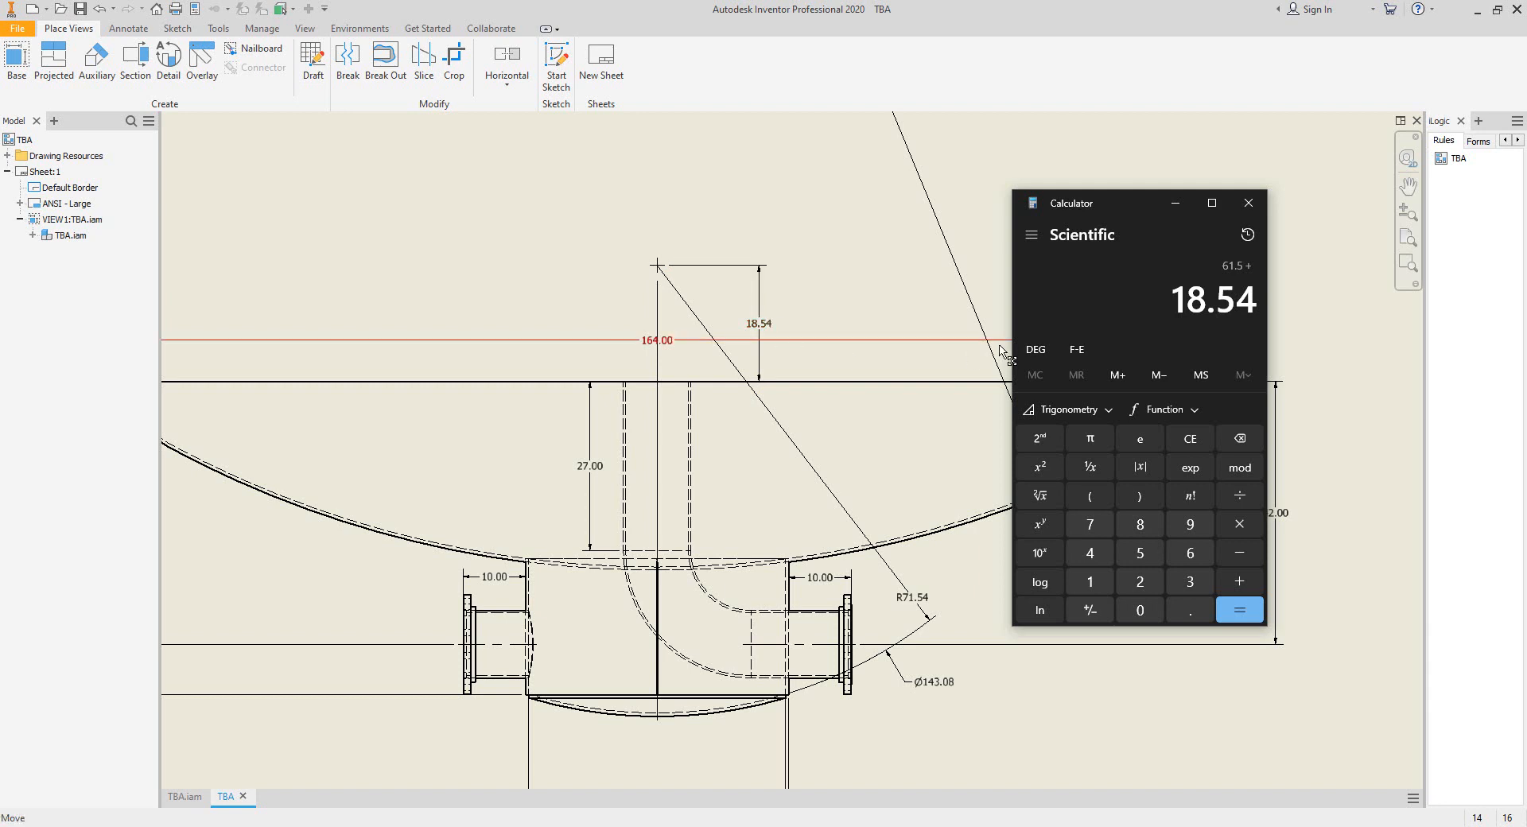
left_click_drag(1064, 204, 1065, 221)
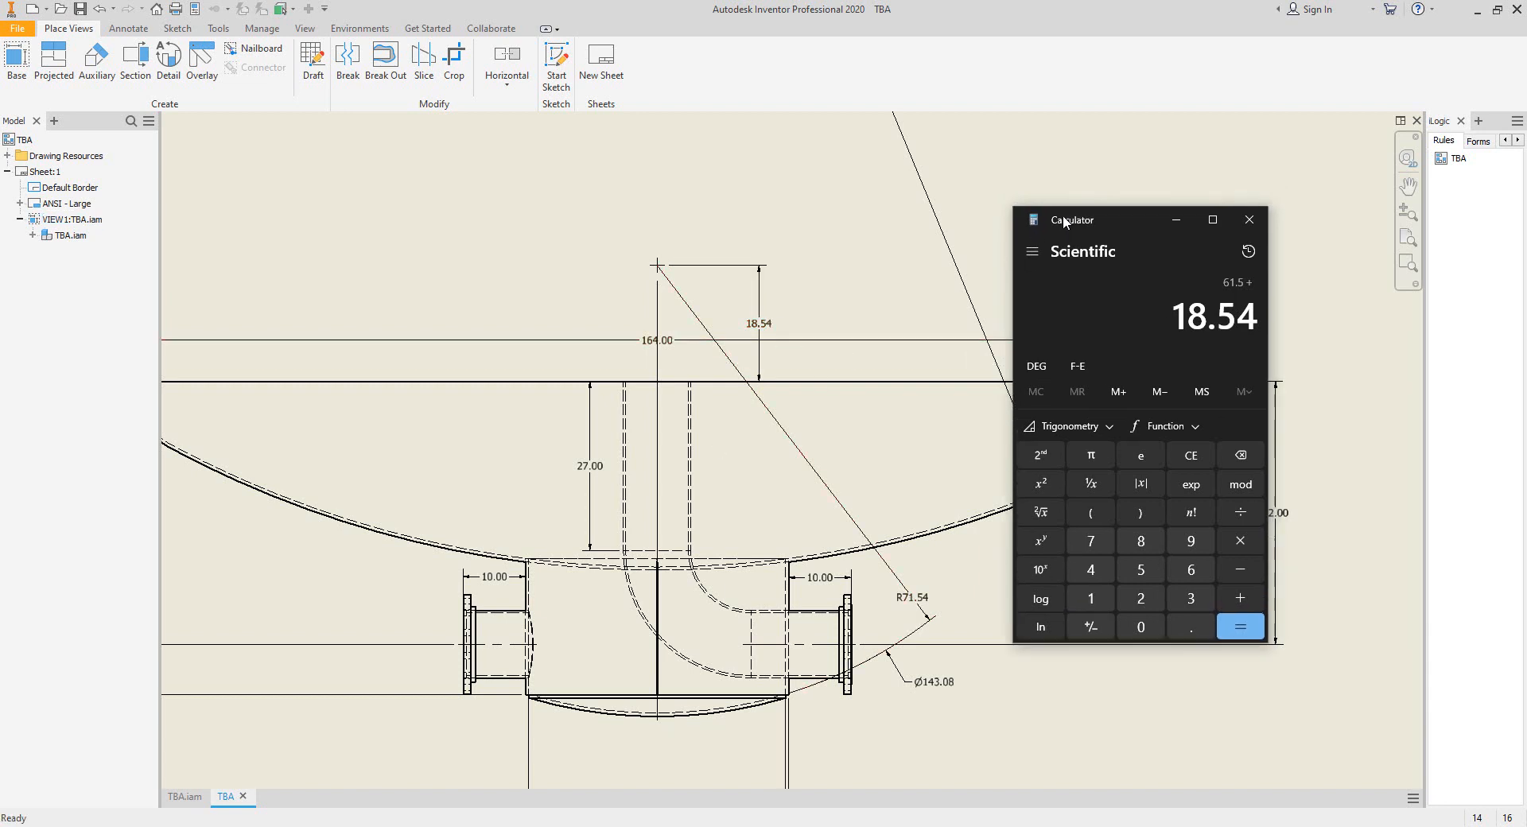
left_click(1250, 220)
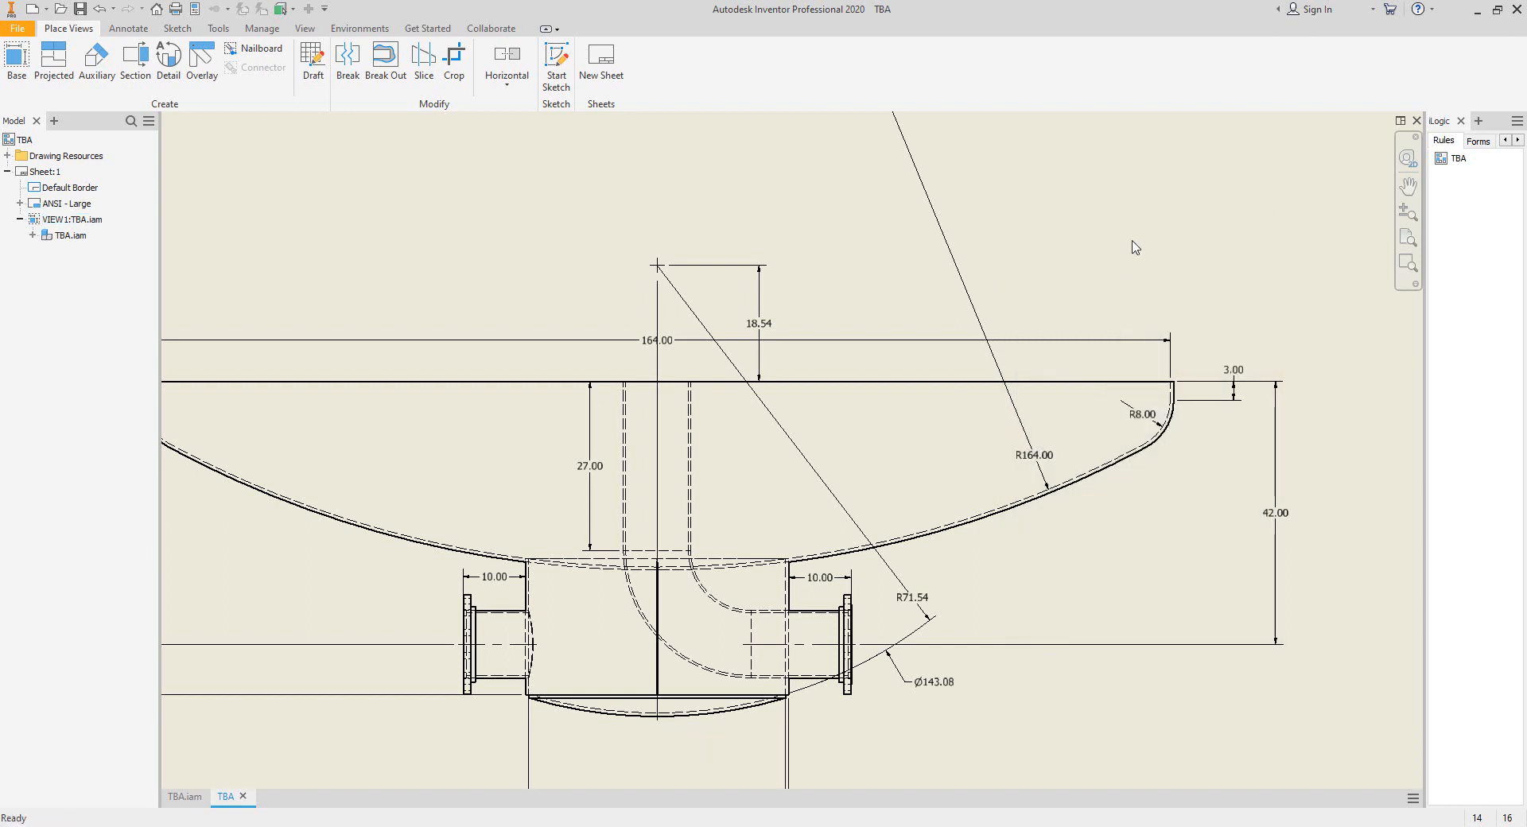
In Calculator, add 61.5 and 18.54, copy the result and close the program.
key("XF86Calculator")
type("61.")
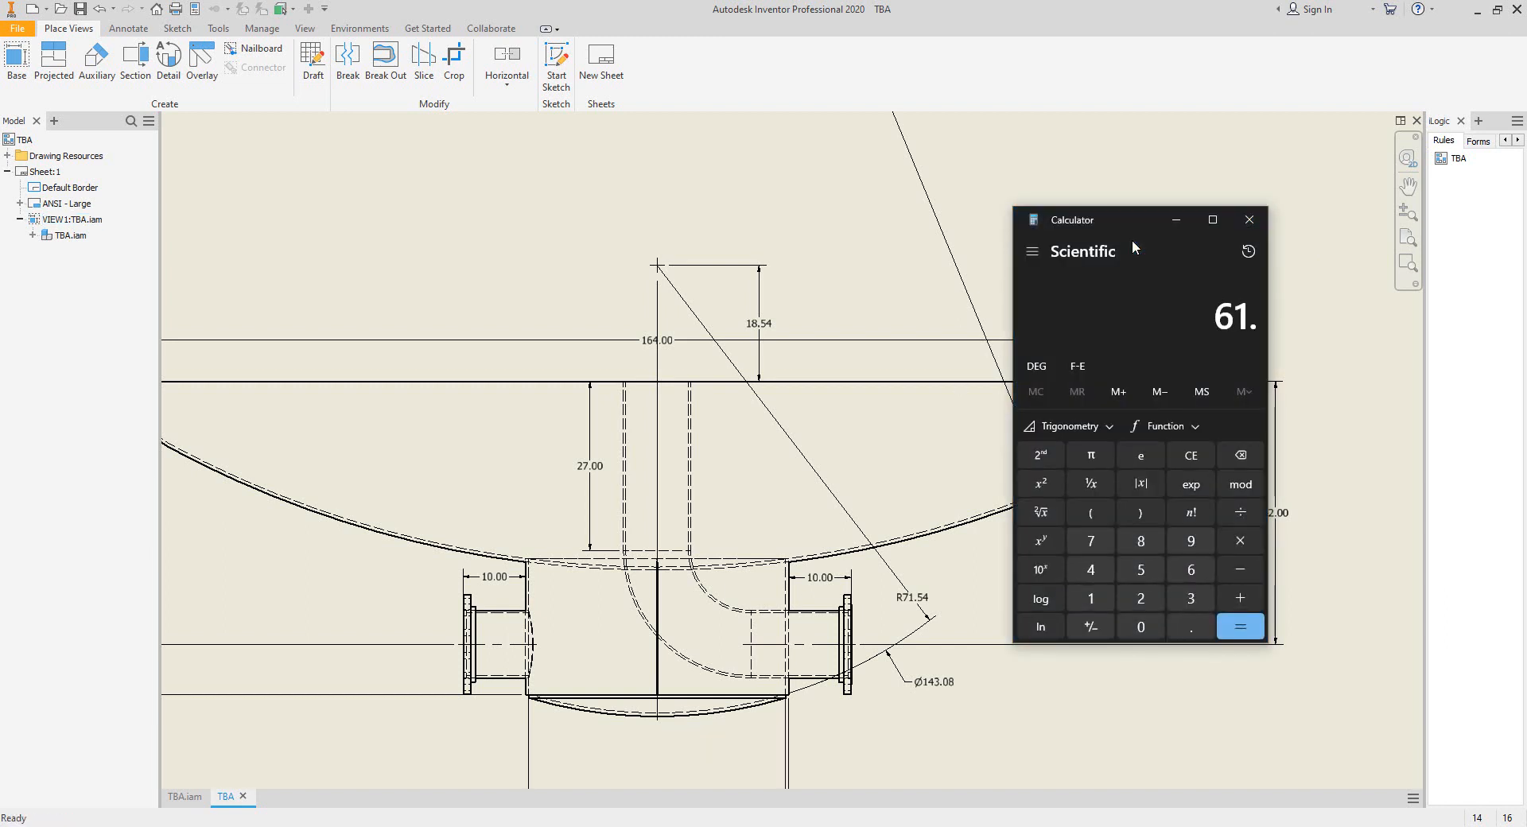
type("5 + ")
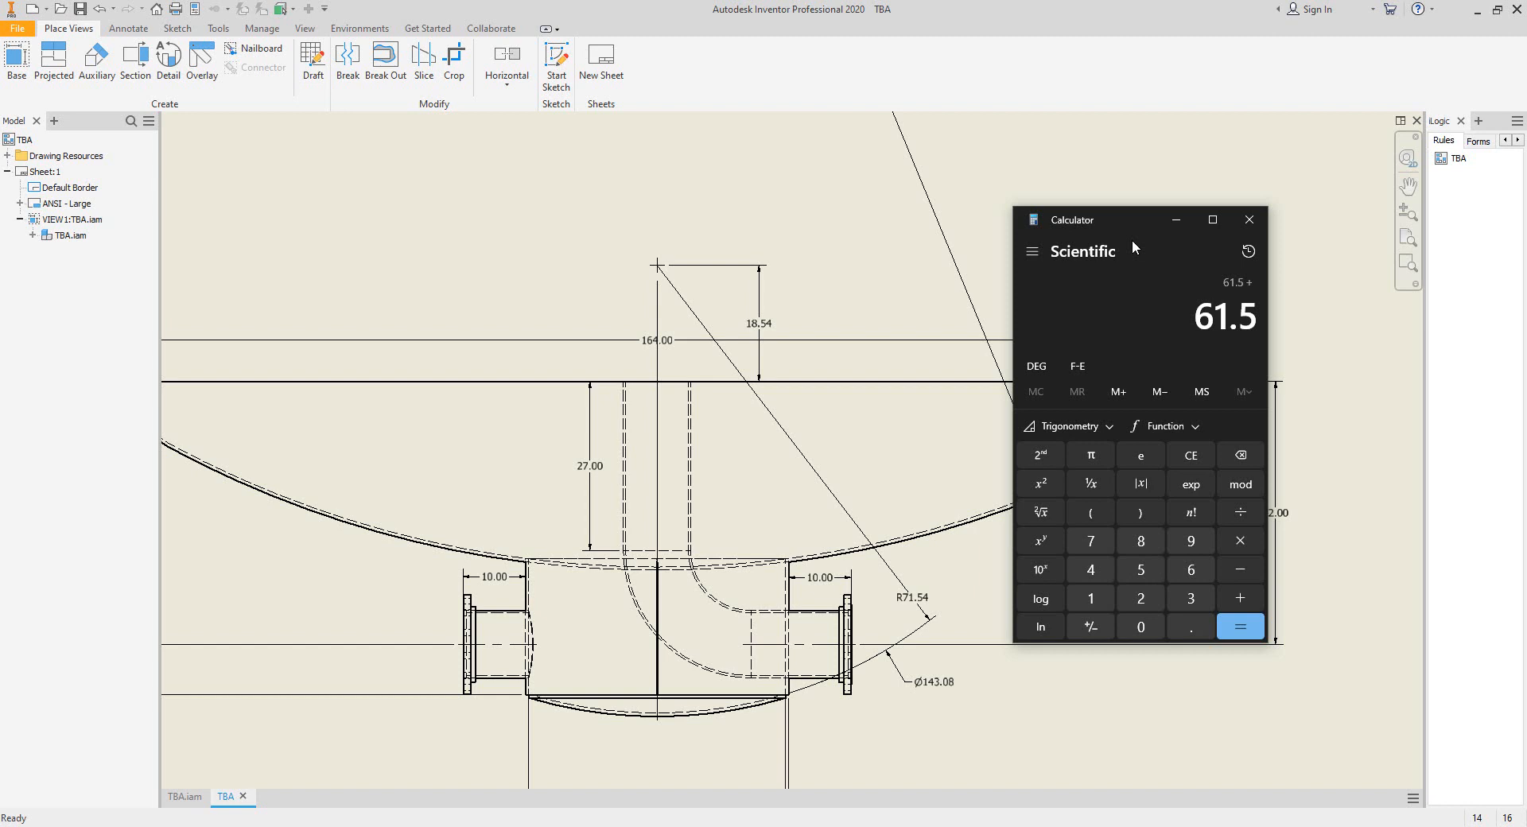
type("18")
type(".")
type("54")
key("Return")
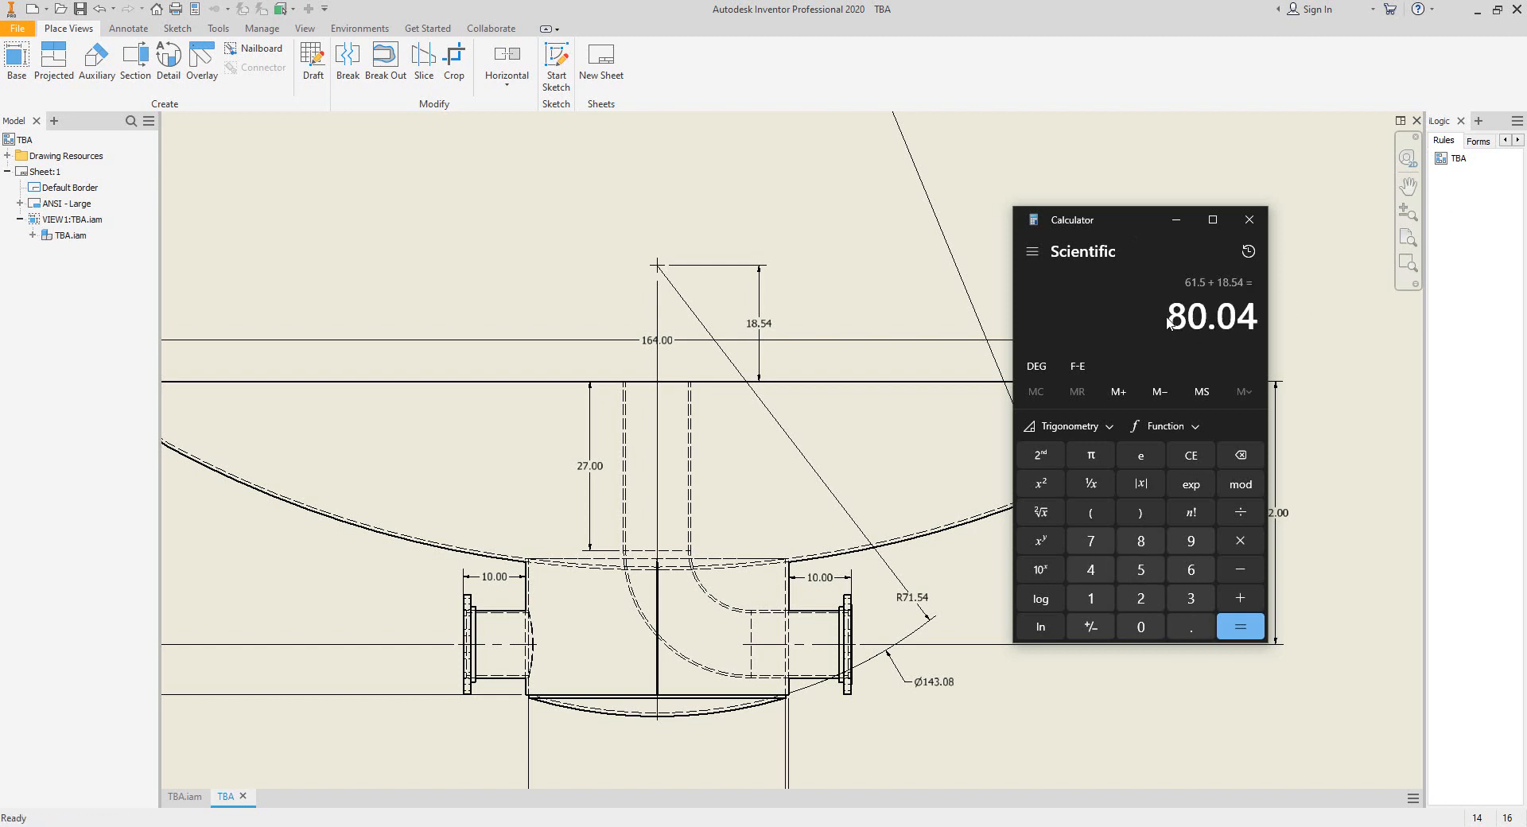
left_click_drag(1171, 318, 1269, 316)
key("ctrl+c")
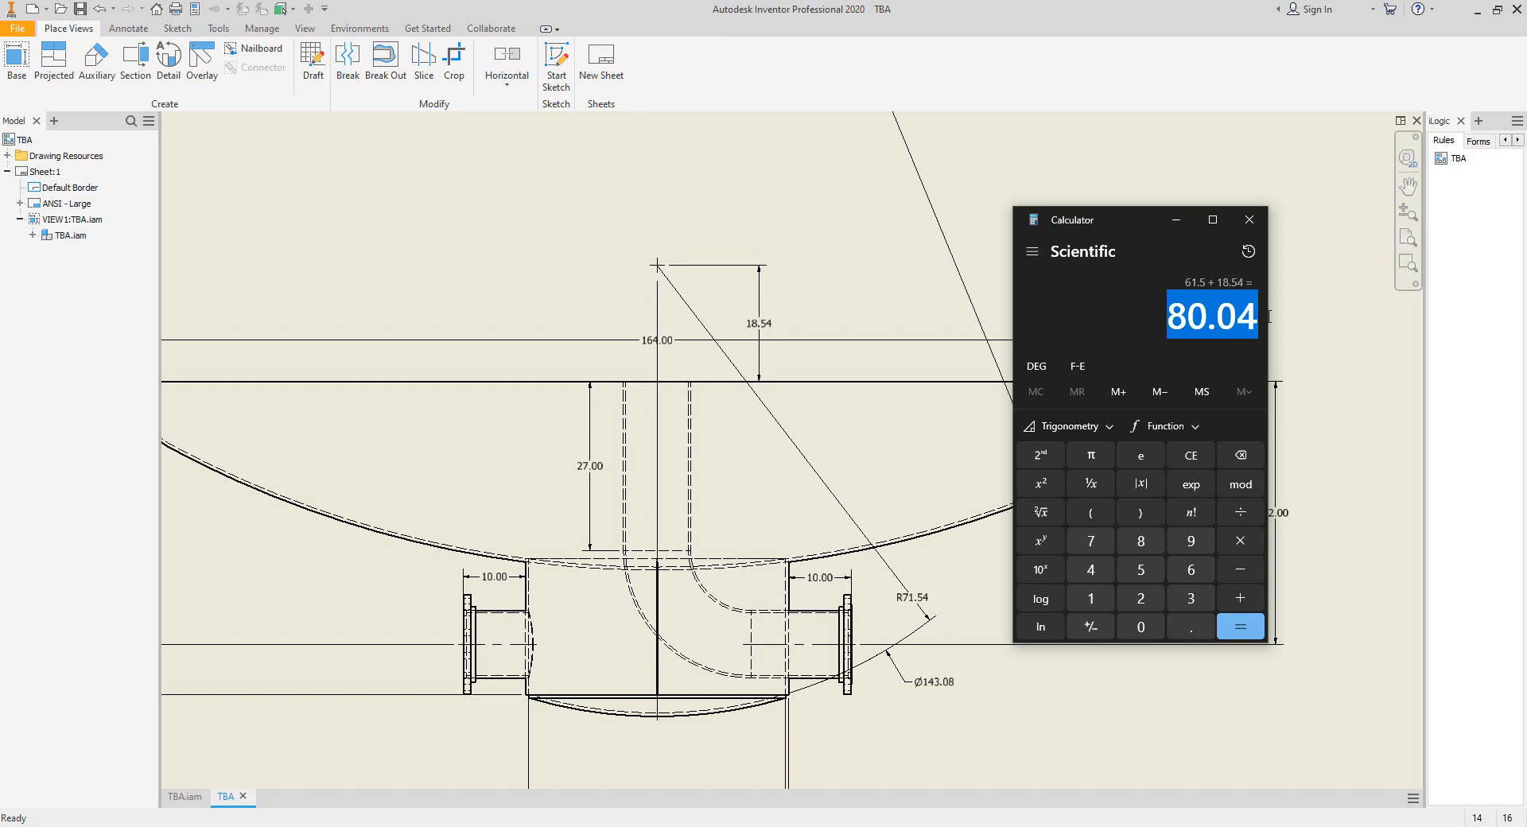
left_click(1250, 219)
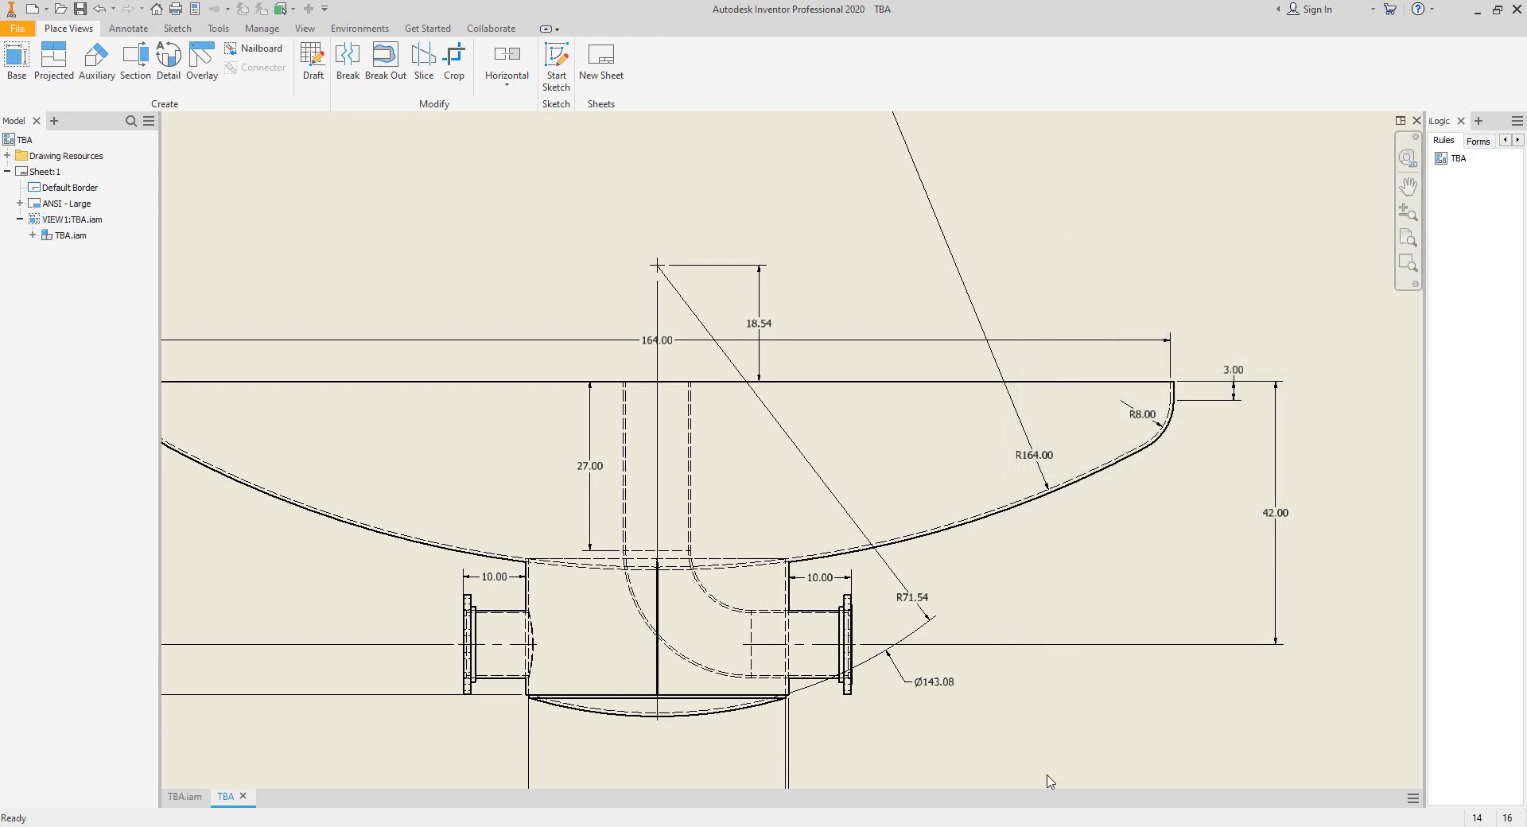
In Static Equipment Generator, calculate nozzle N3's projection using 80.04 in as Projection from V.C.L, and save it.
key("alt+Tab")
left_click(268, 670)
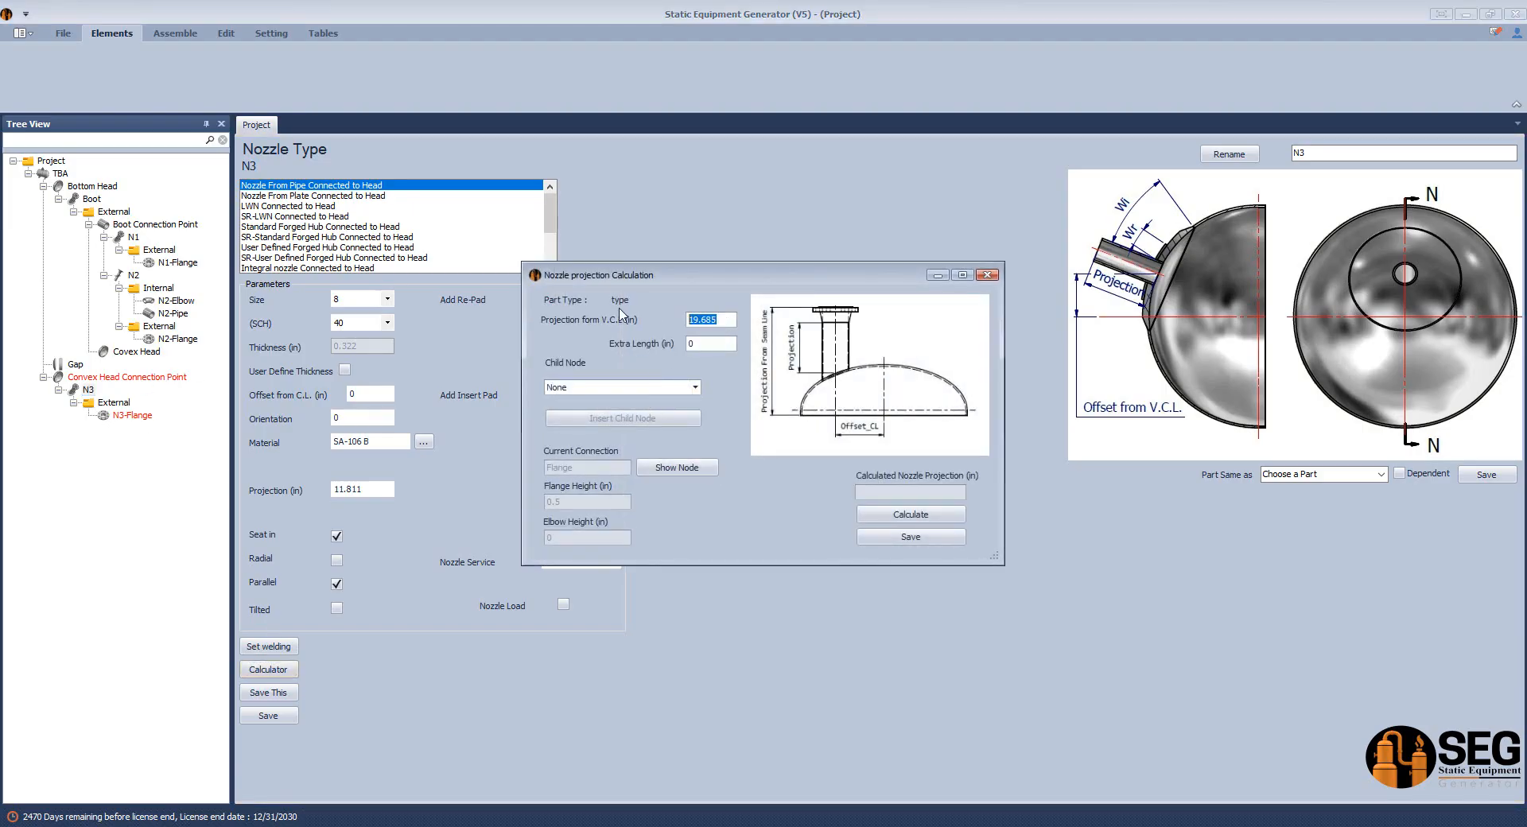
key("ctrl+v")
left_click(921, 517)
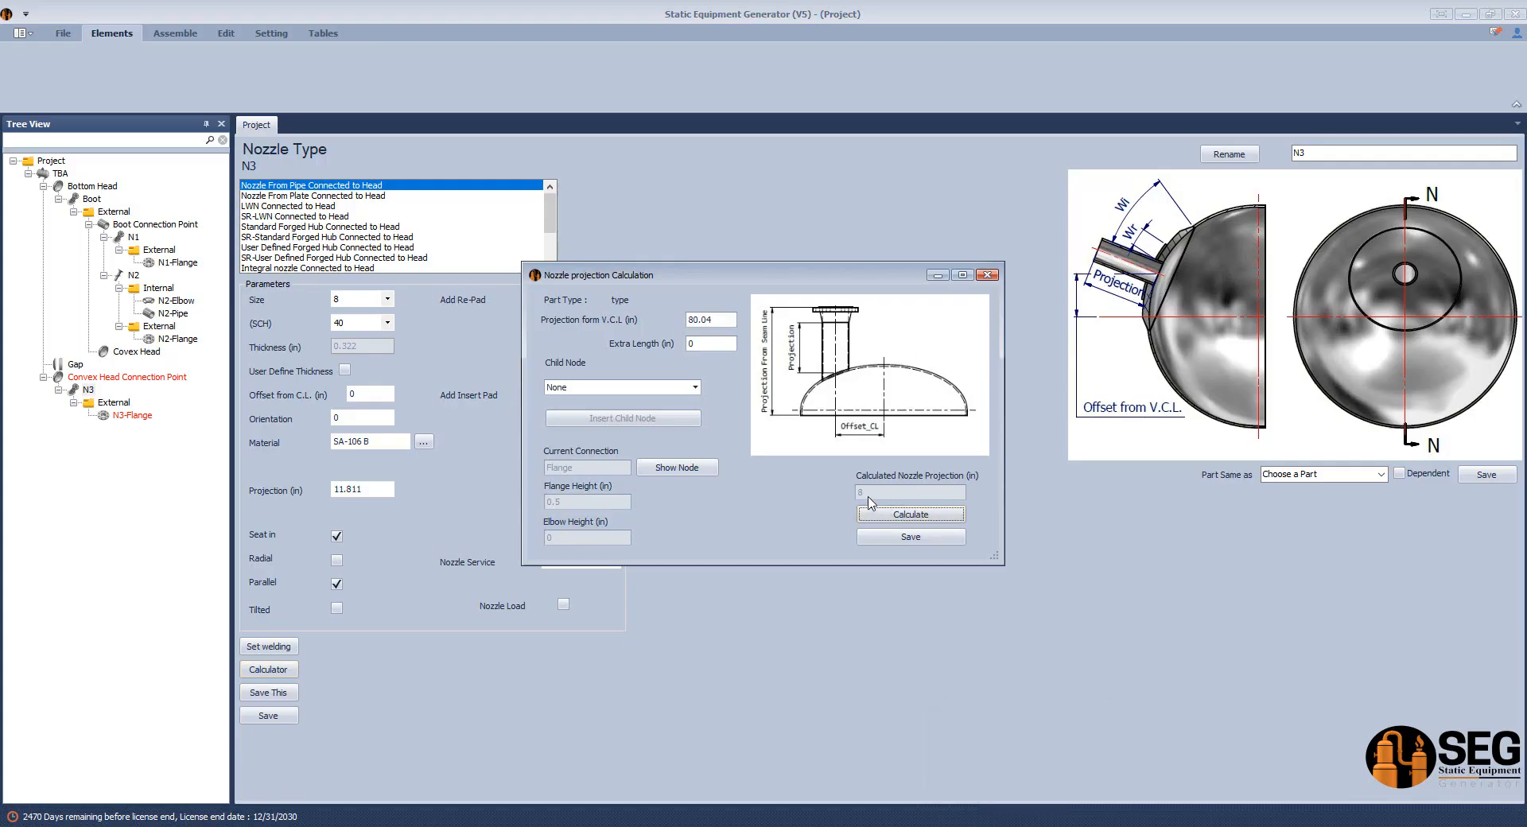
left_click(895, 538)
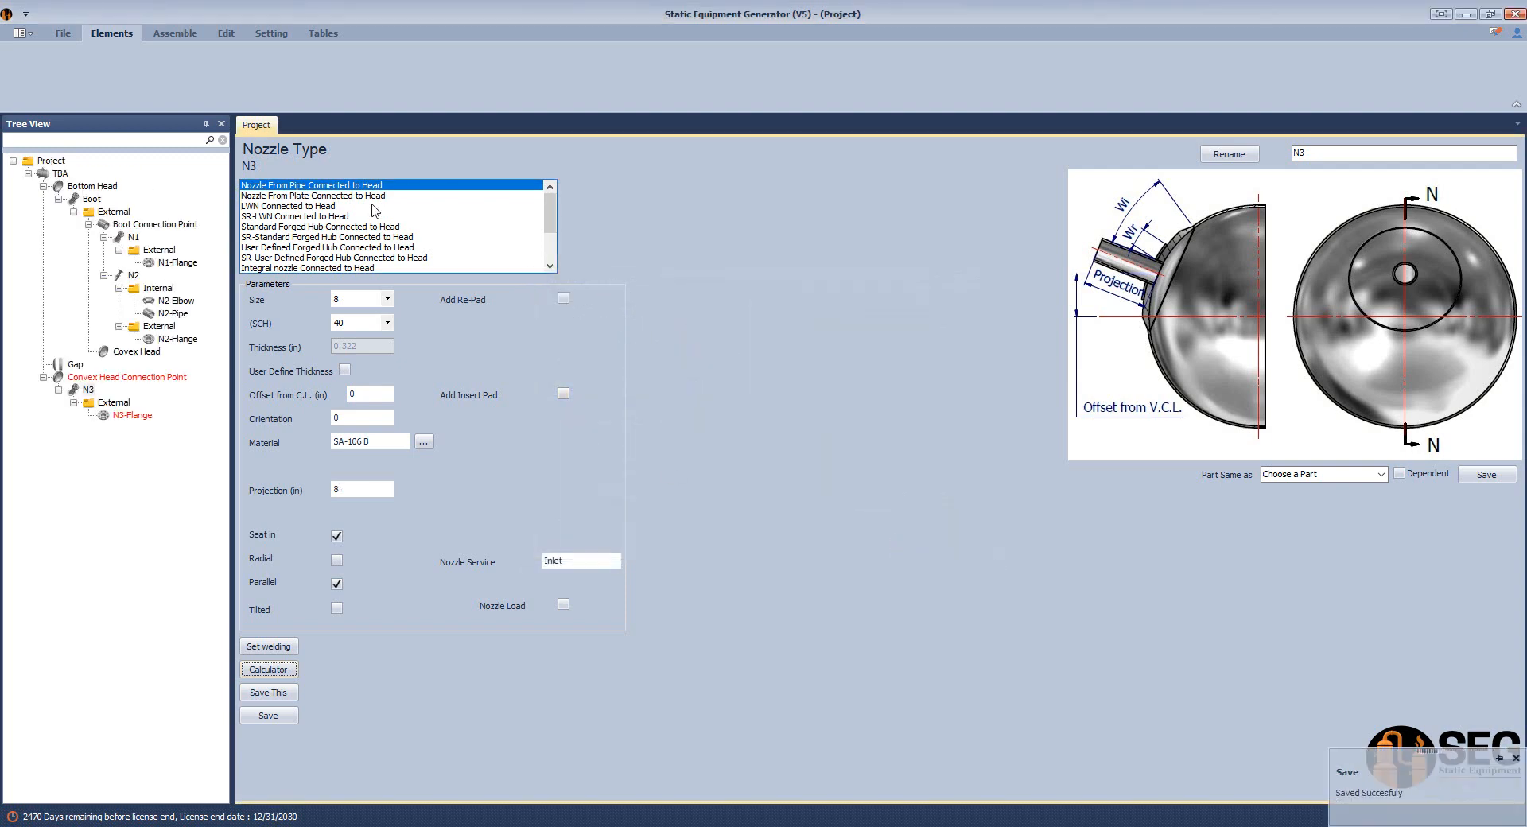
Start the assembly build to generate nozzle N3 and its flange, and switch to the TBA drawing in Inventor.
left_click(175, 33)
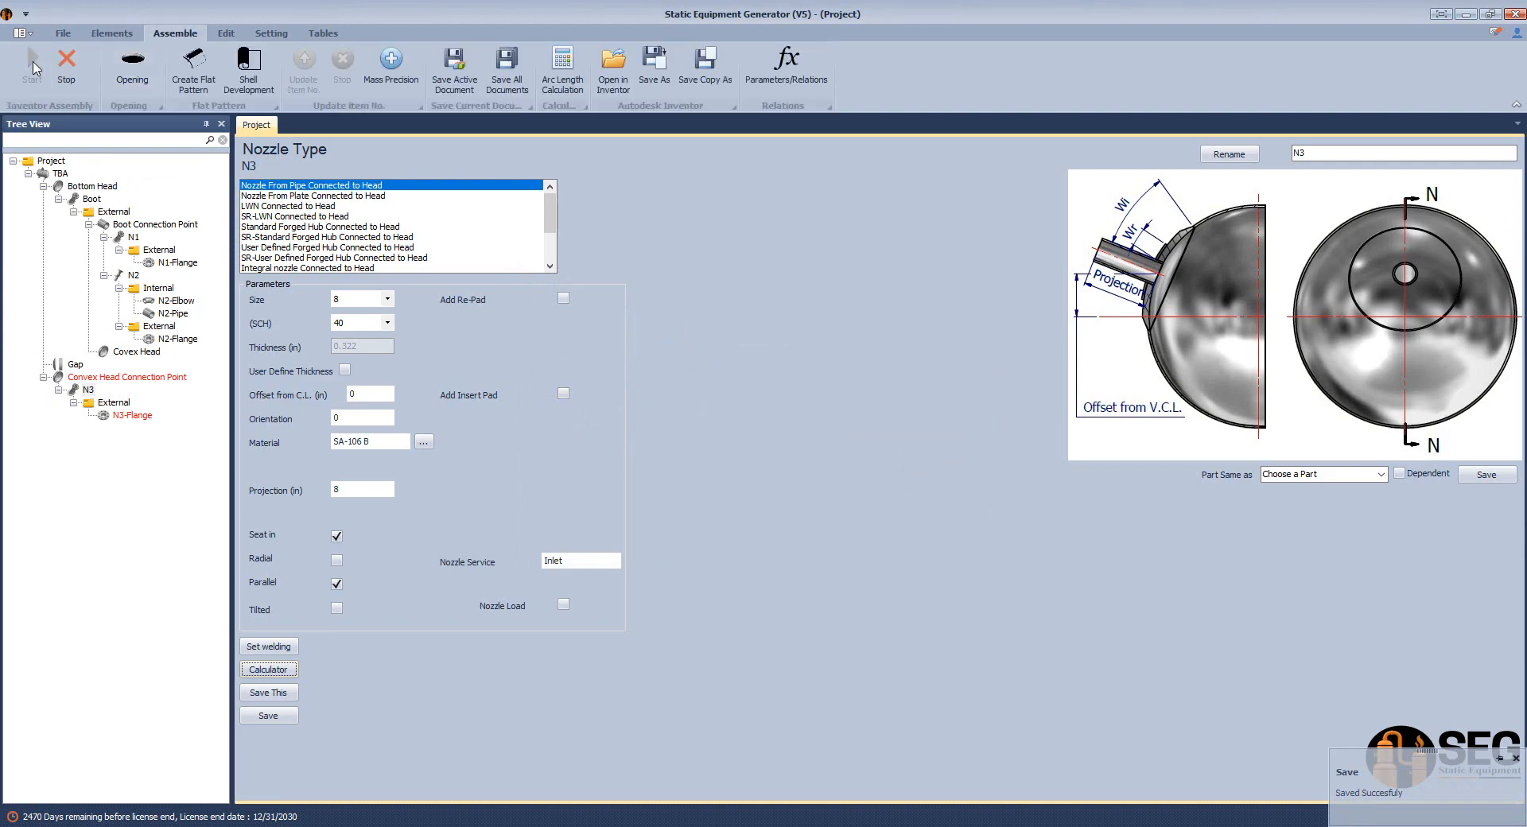
left_click(1034, 826)
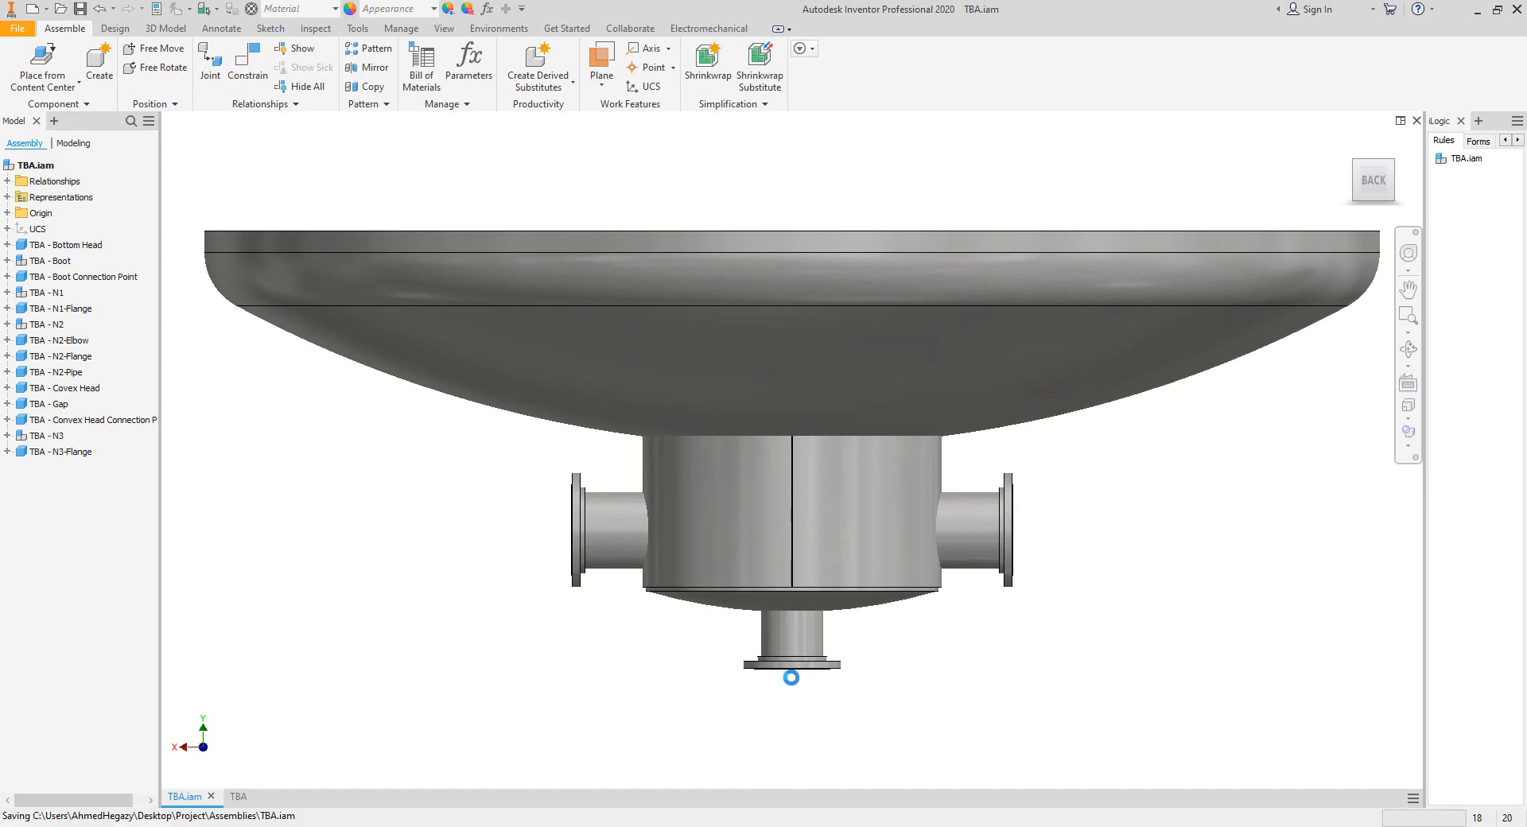
left_click(238, 797)
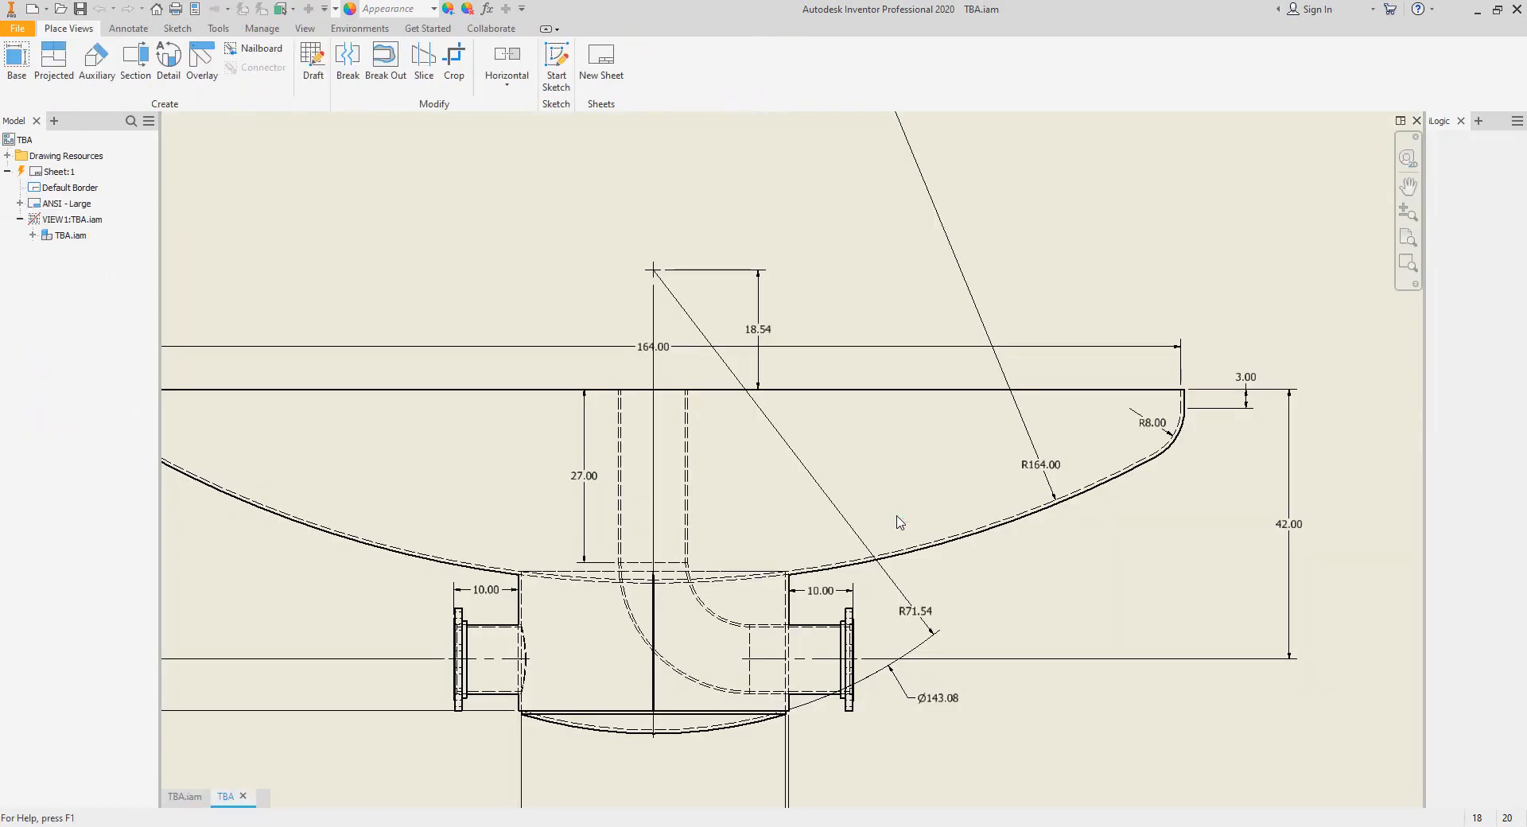
Dimension the overall height from the raised face of N3's flange to the large head's top edge, placing it outside the existing vertical dimensions.
scroll(795, 724, "up", 5)
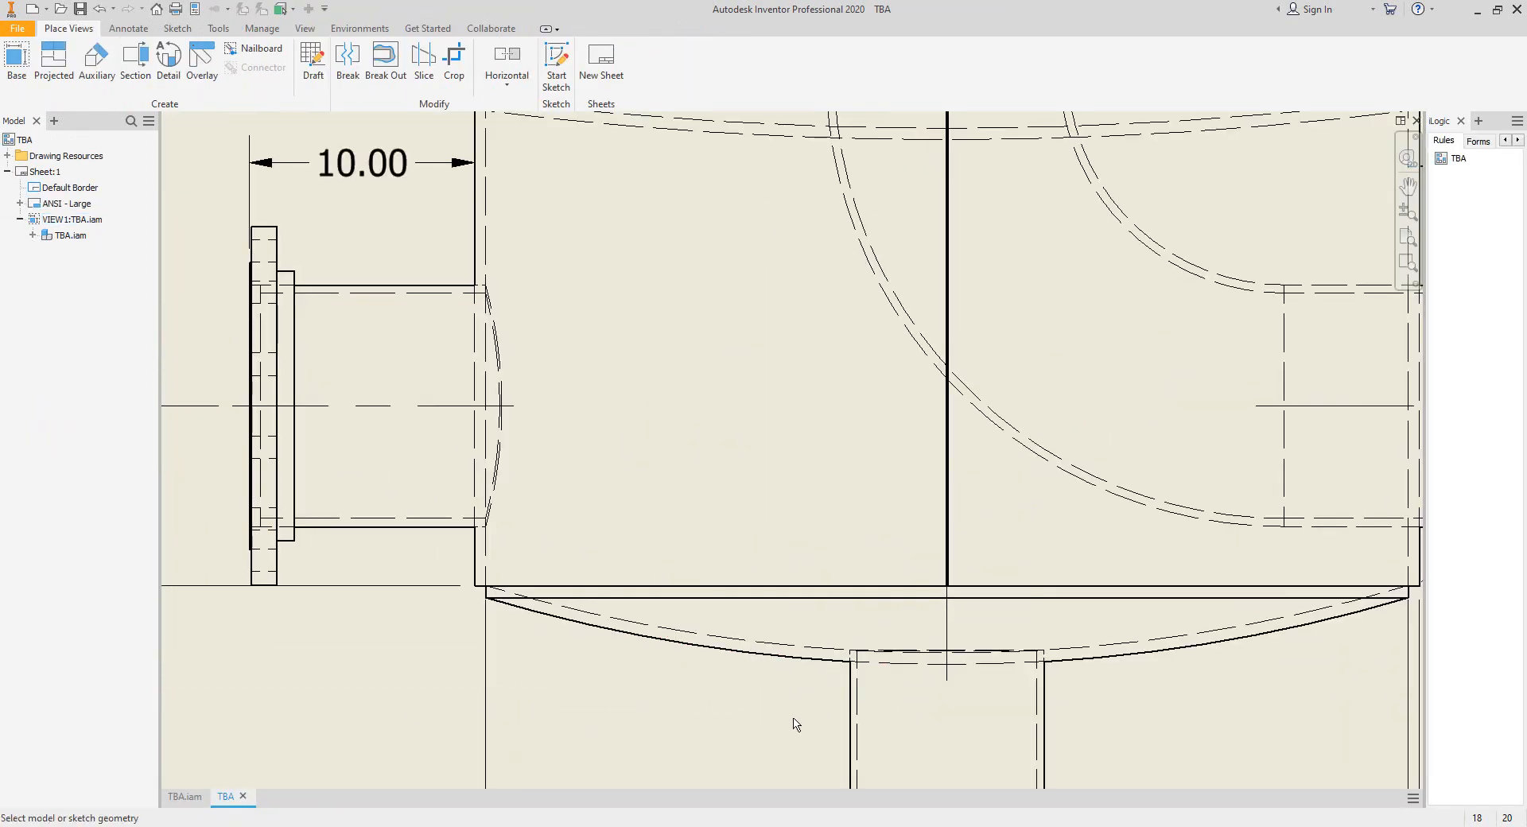
scroll(835, 590, "up", 6)
left_click(883, 495)
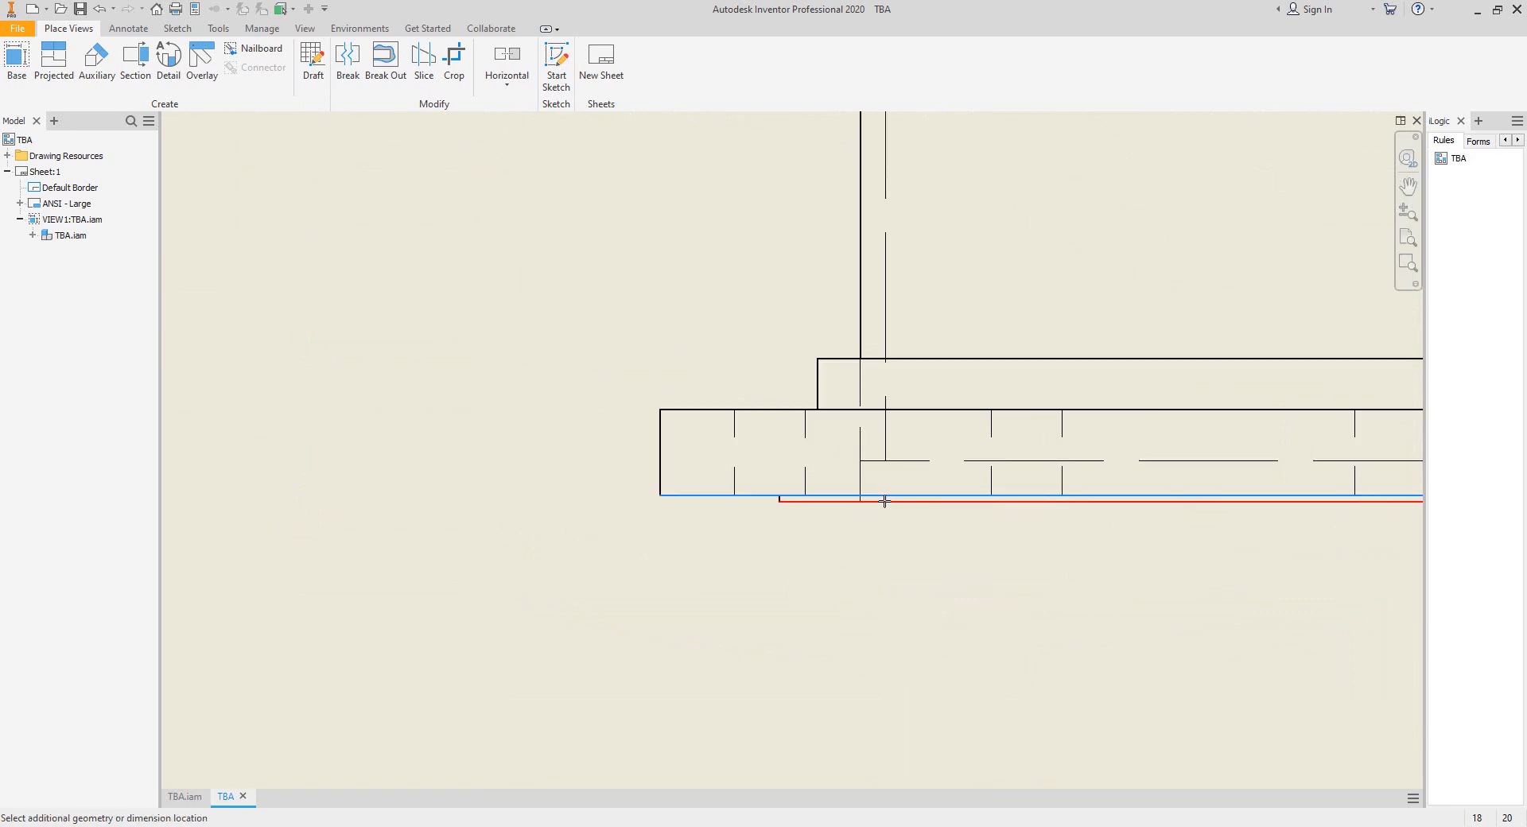
key("Escape")
left_click(883, 503)
scroll(882, 519, "down", 5)
scroll(743, 515, "down", 4)
middle_click_drag(482, 332, 596, 415)
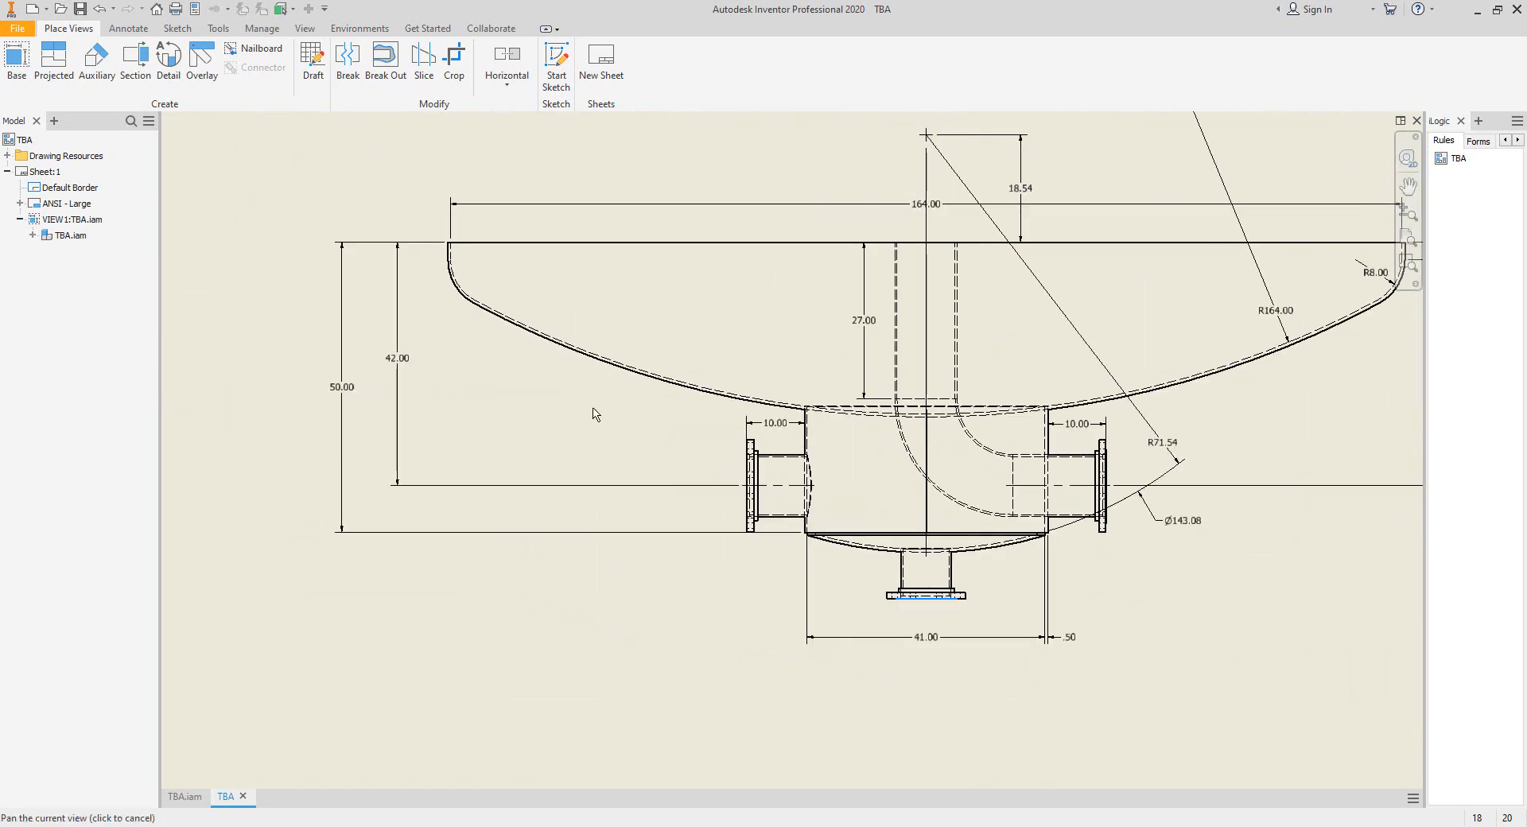
left_click(477, 243)
left_click(279, 441)
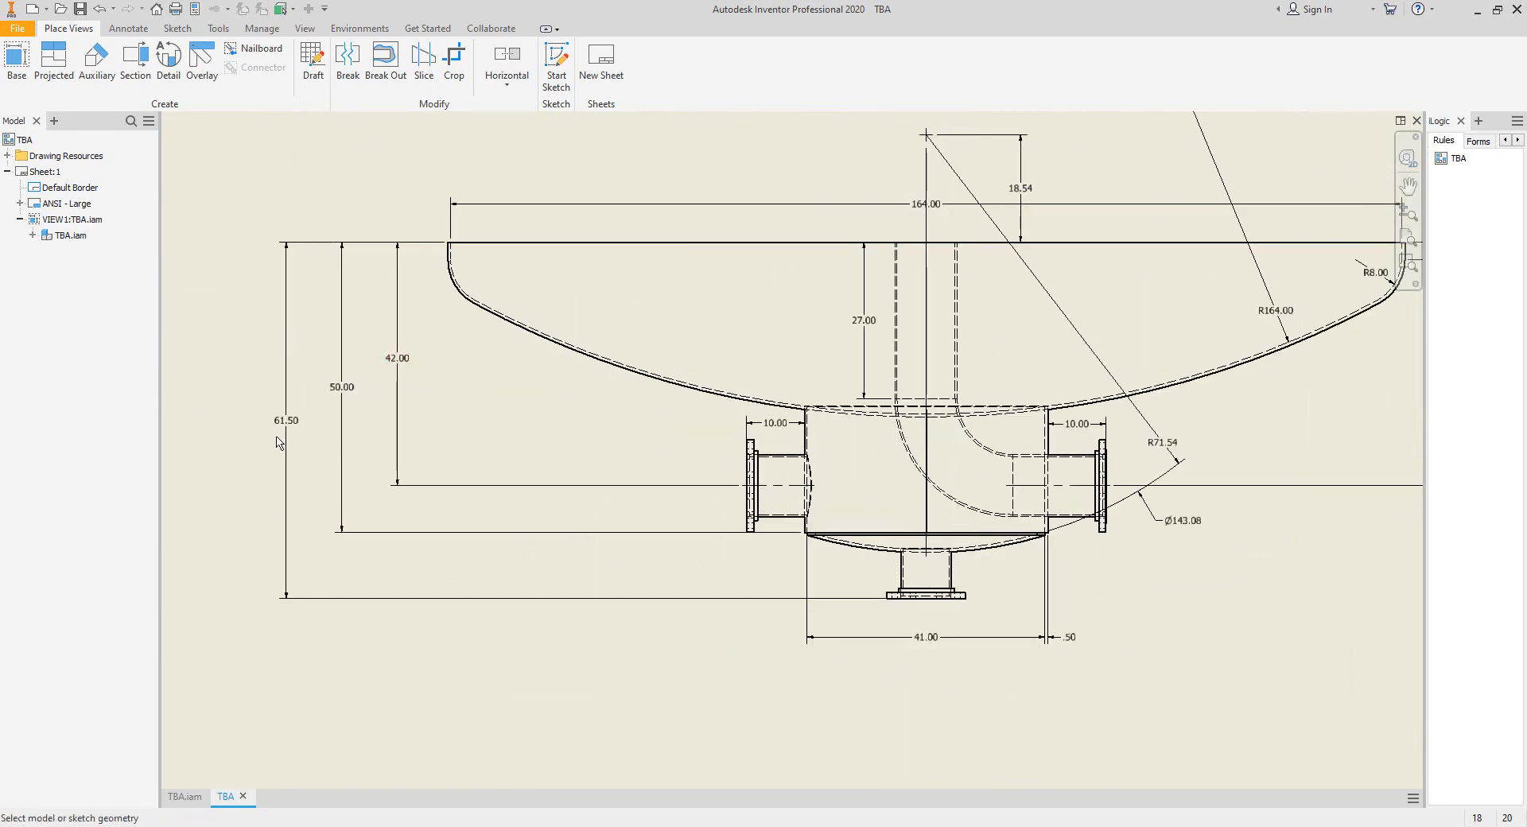
scroll(279, 442, "up", 5)
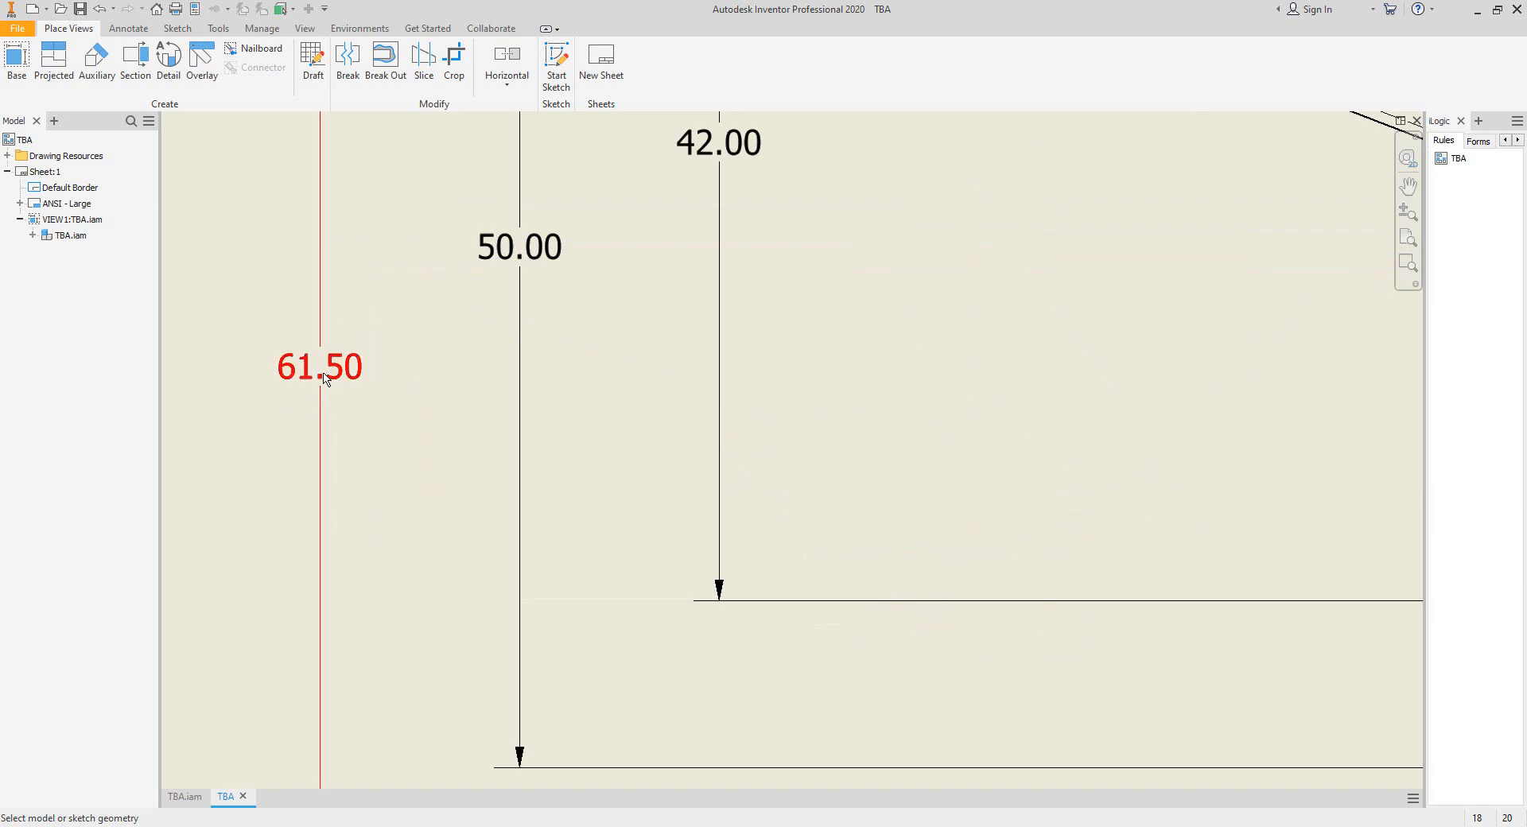
scroll(323, 375, "down", 5)
middle_click_drag(633, 301, 620, 374)
left_click(898, 191)
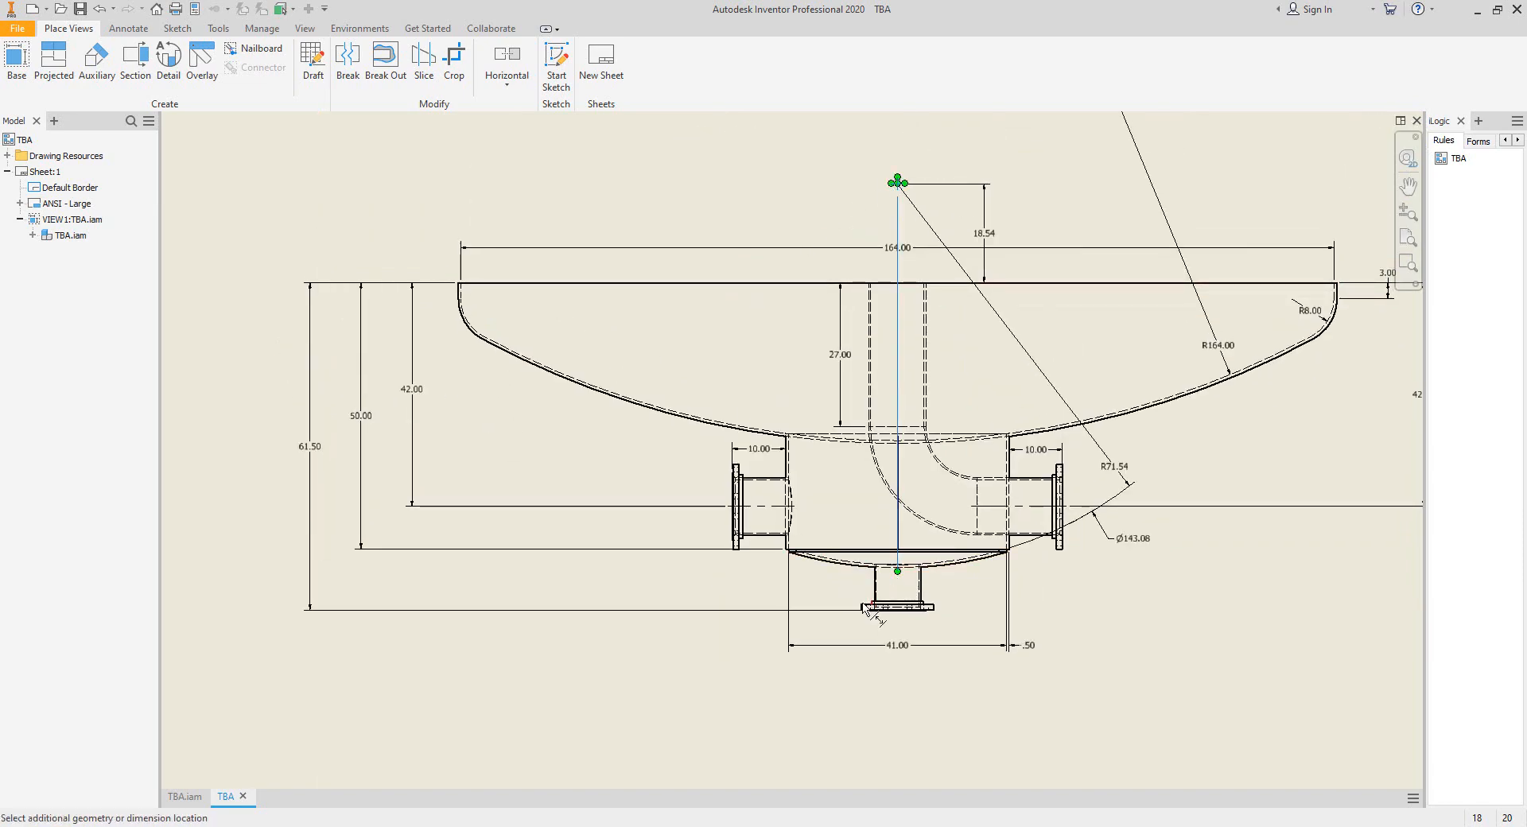
scroll(867, 609, "up", 6)
key("Escape")
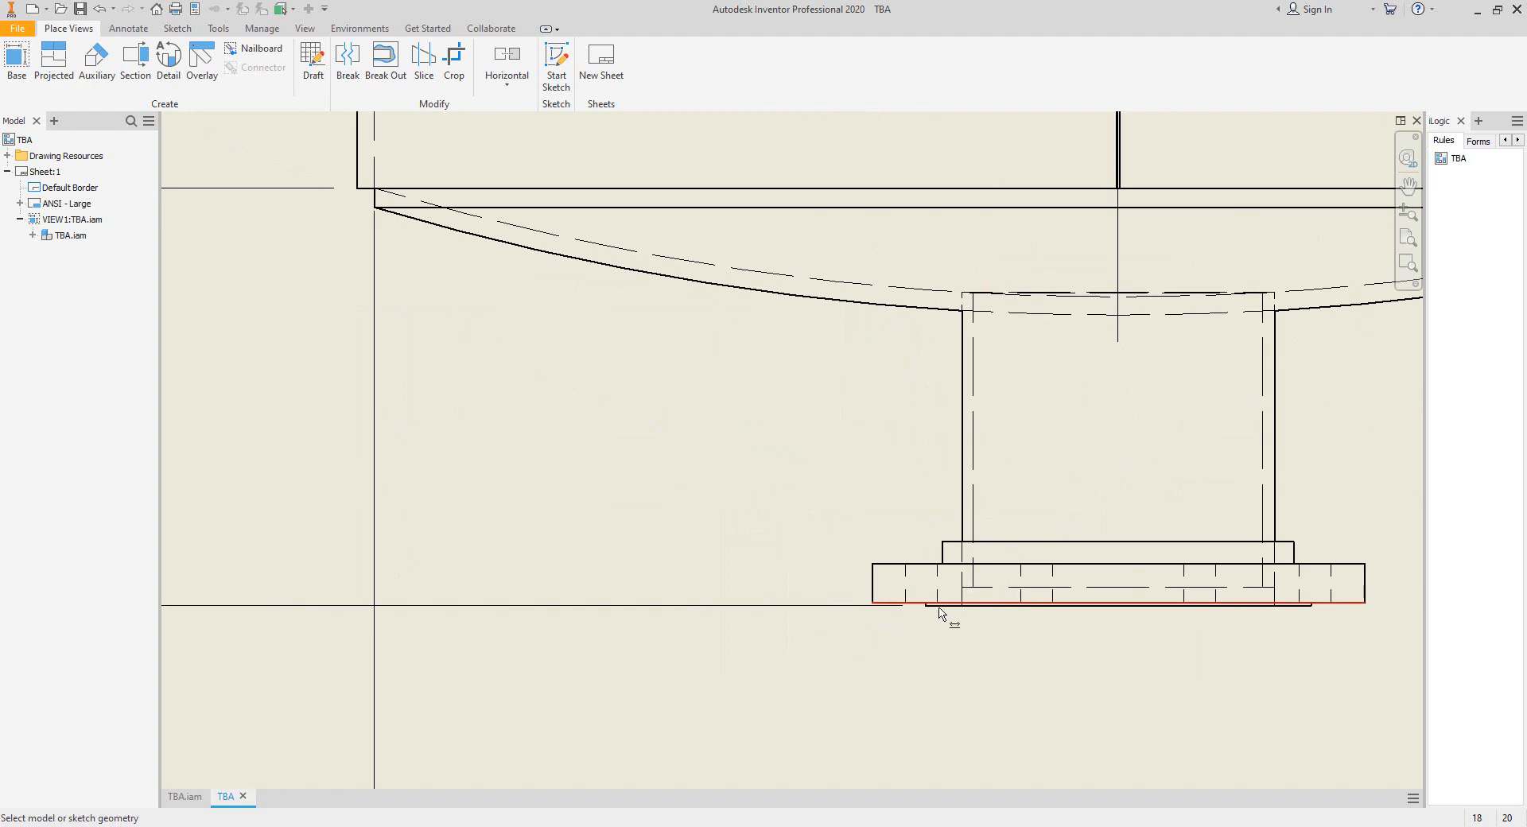
Dimension the height from the raised face of N3's flange to the centre mark above the head, placing it outside the 61.50 dimension.
left_click(938, 612)
scroll(875, 541, "down", 4)
scroll(1034, 430, "up", 5)
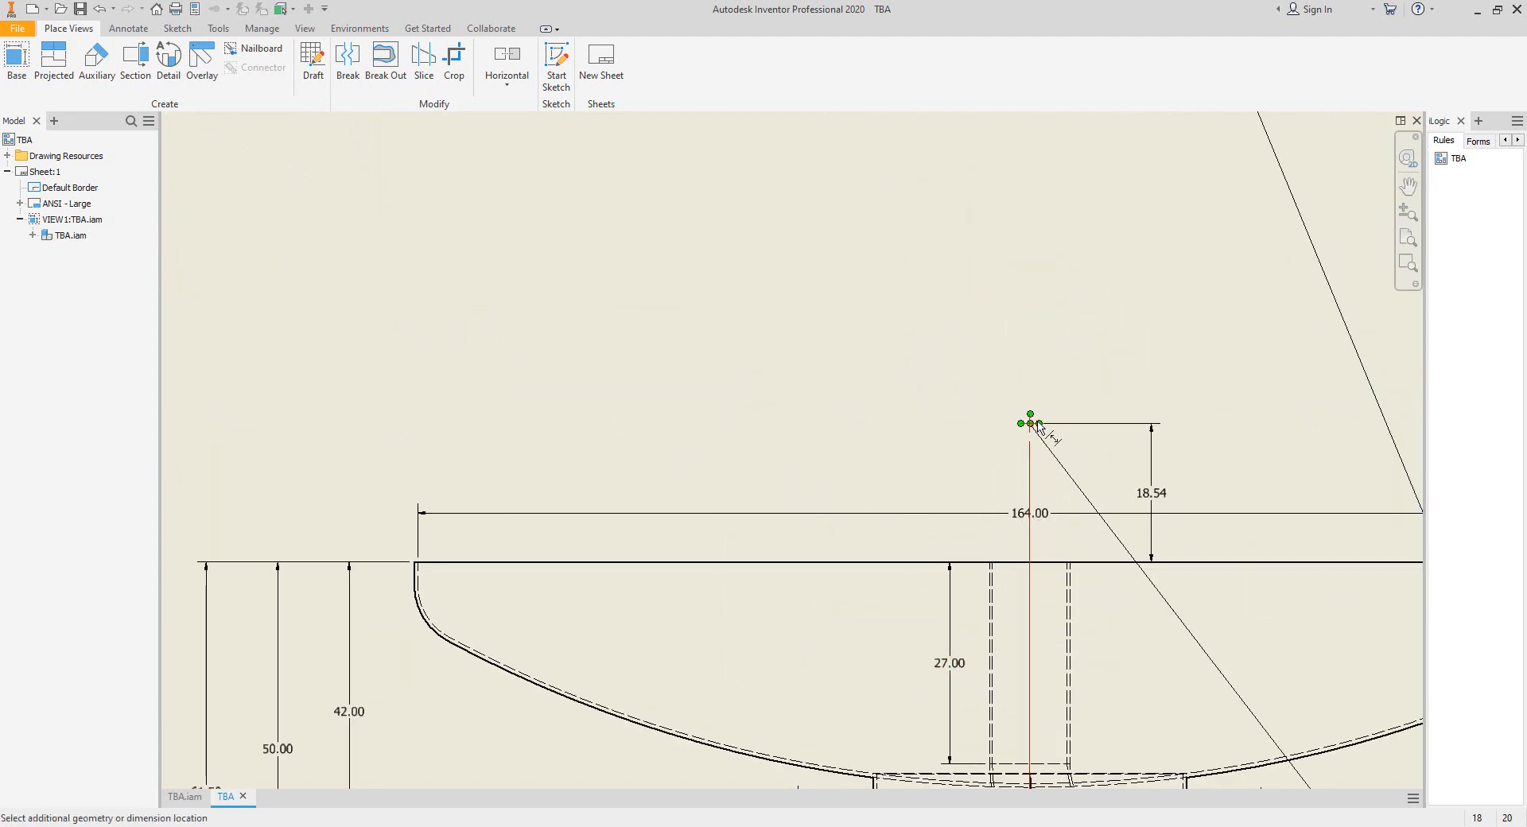
left_click(1032, 424)
scroll(622, 519, "down", 5)
scroll(740, 502, "up", 5)
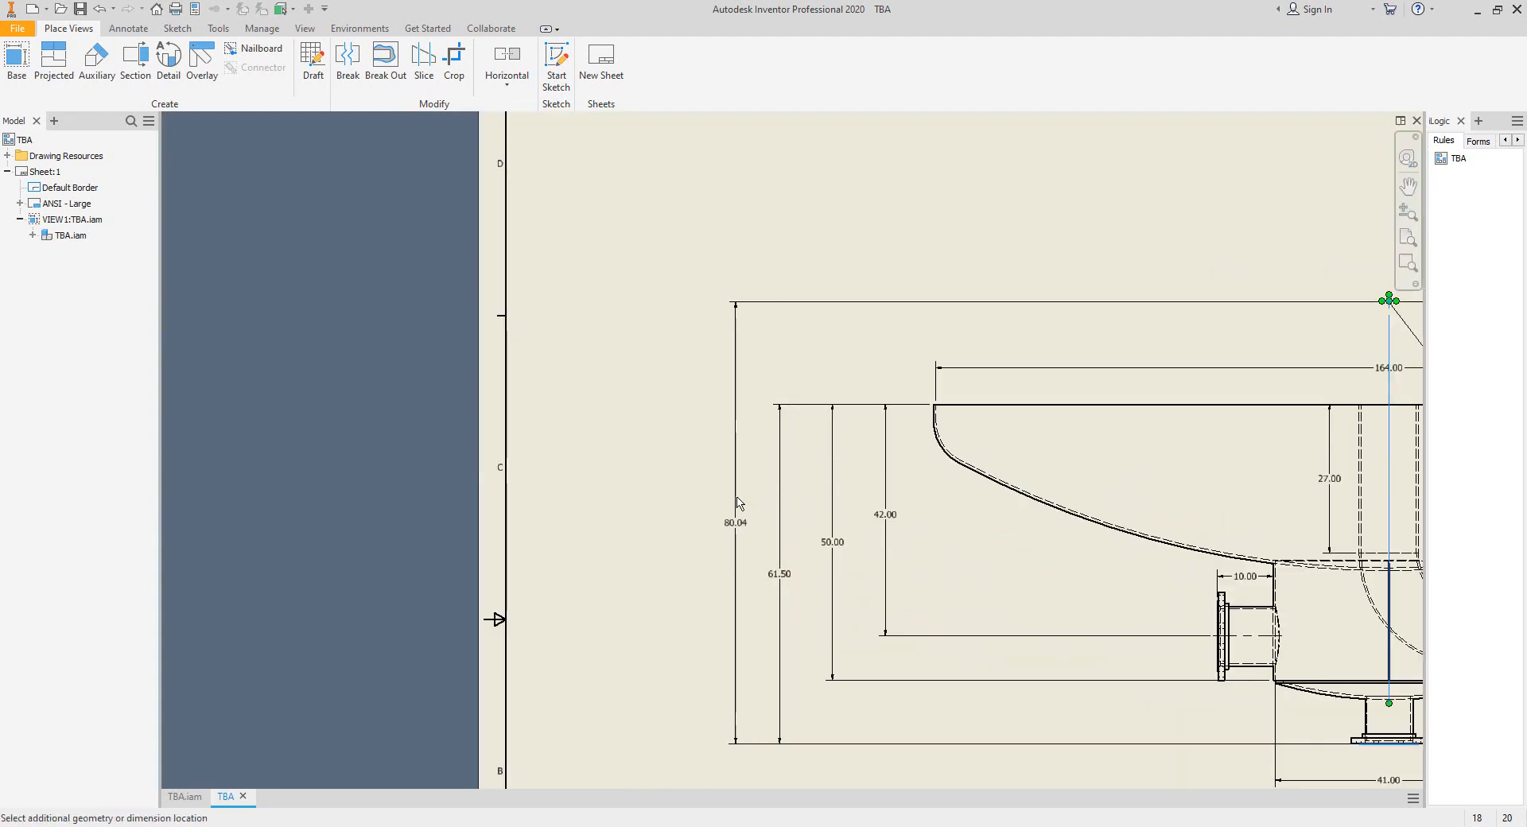
left_click(737, 502)
scroll(716, 509, "down", 3)
scroll(432, 478, "up", 4)
scroll(903, 436, "down", 5)
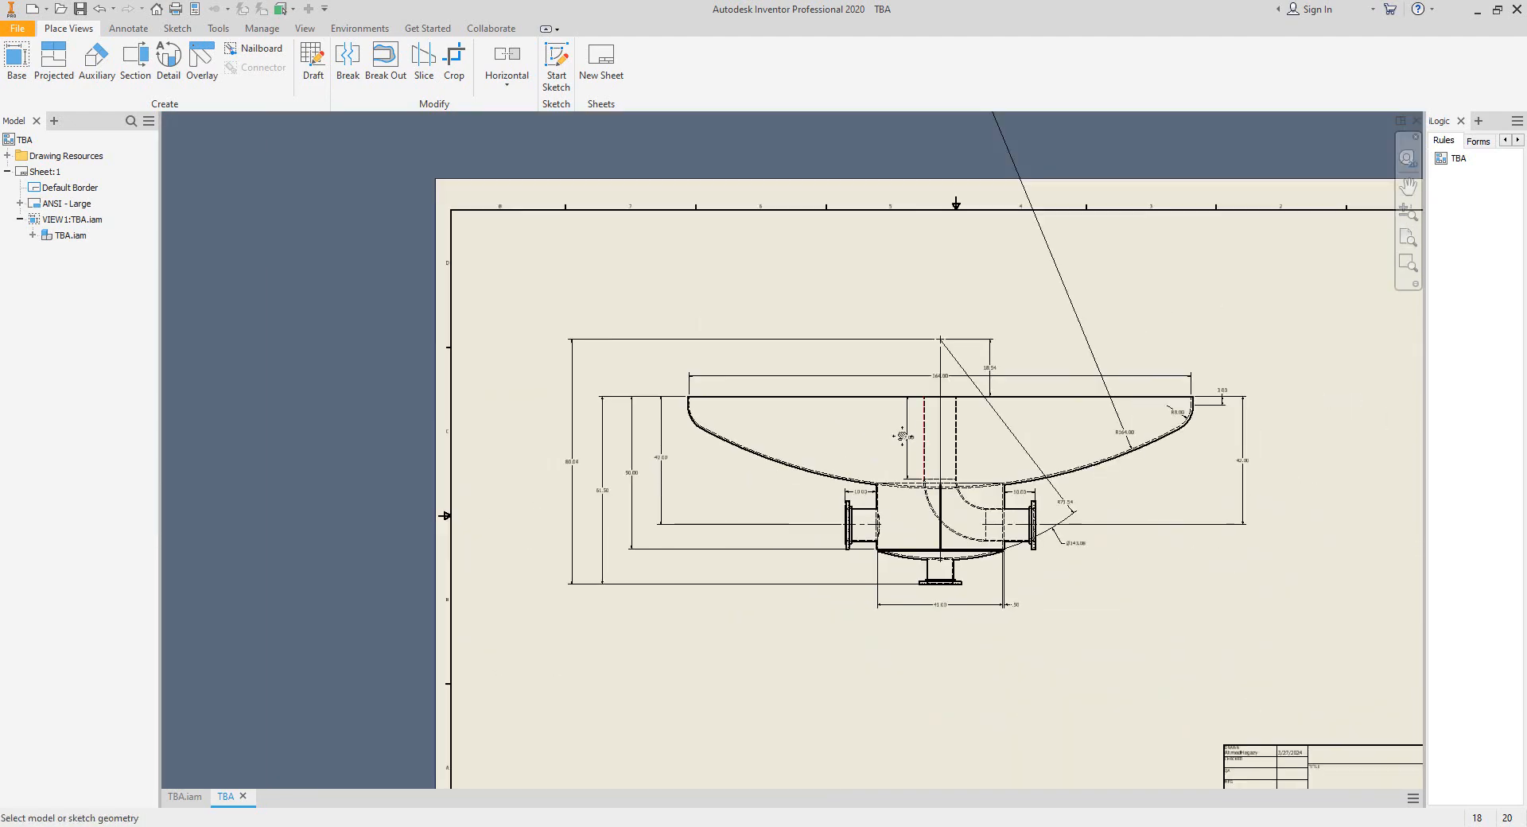
middle_click_drag(902, 436, 728, 497)
scroll(825, 416, "up", 5)
right_click(866, 355)
left_click(885, 365)
scroll(858, 407, "down", 4)
middle_click_drag(914, 368, 991, 321)
scroll(833, 346, "up", 6)
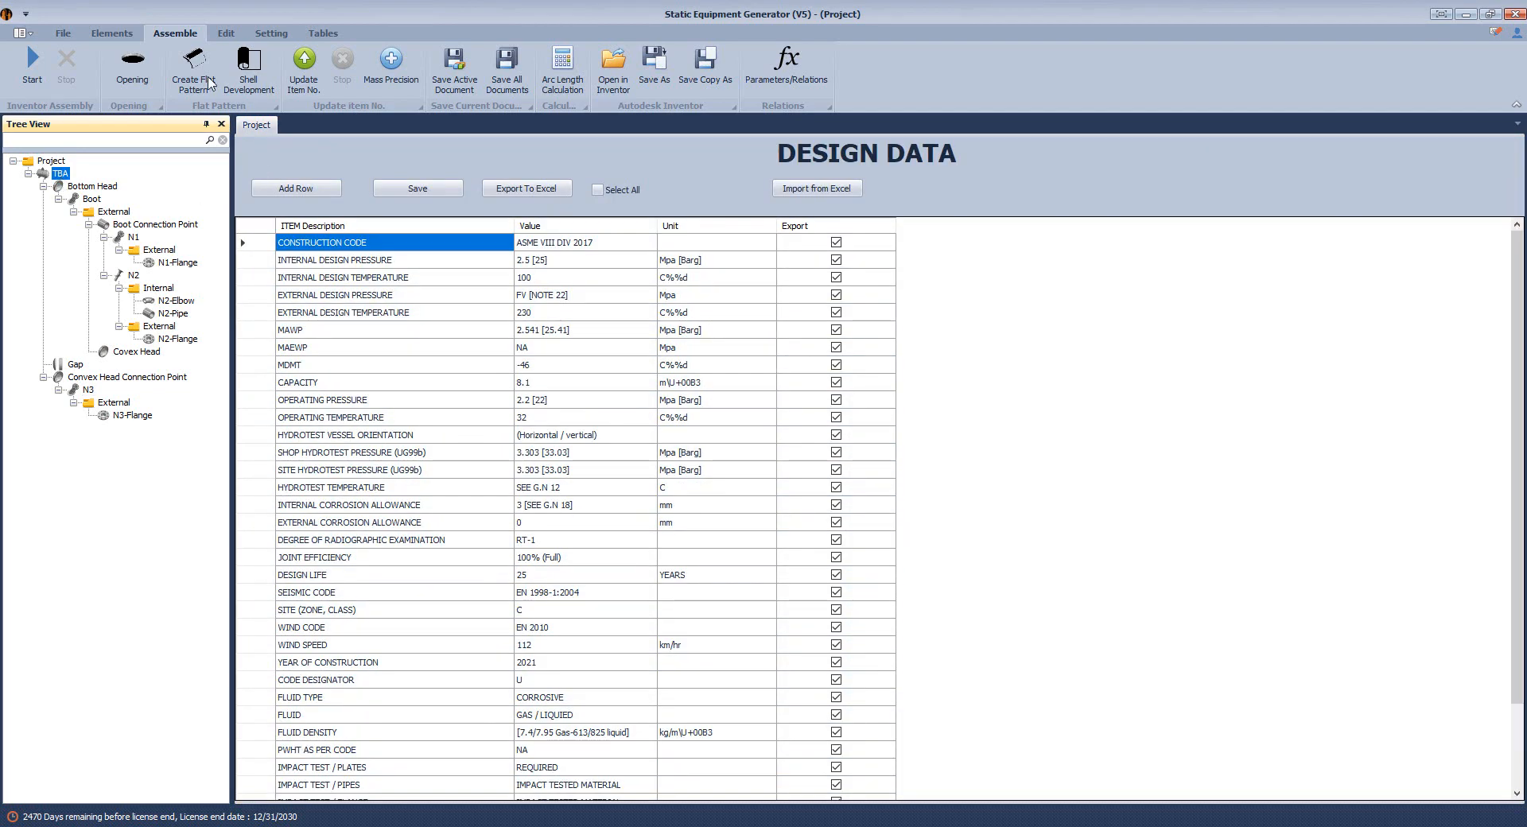
In Static Equipment Generator, add a shell named Can-1 to the TBA vessel.
left_click(112, 33)
left_click(78, 63)
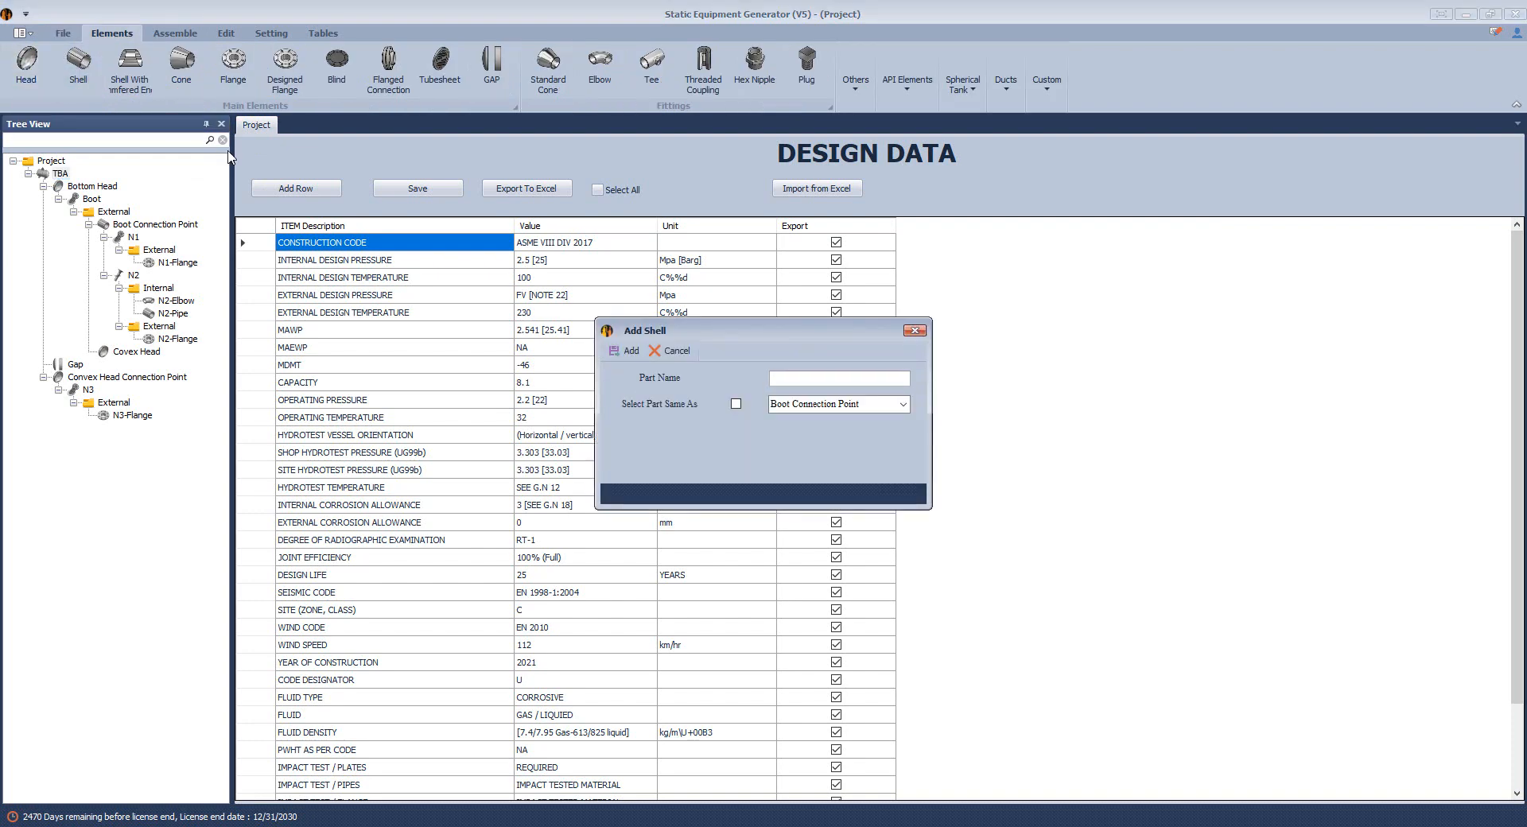
type("Can-1")
key("Return")
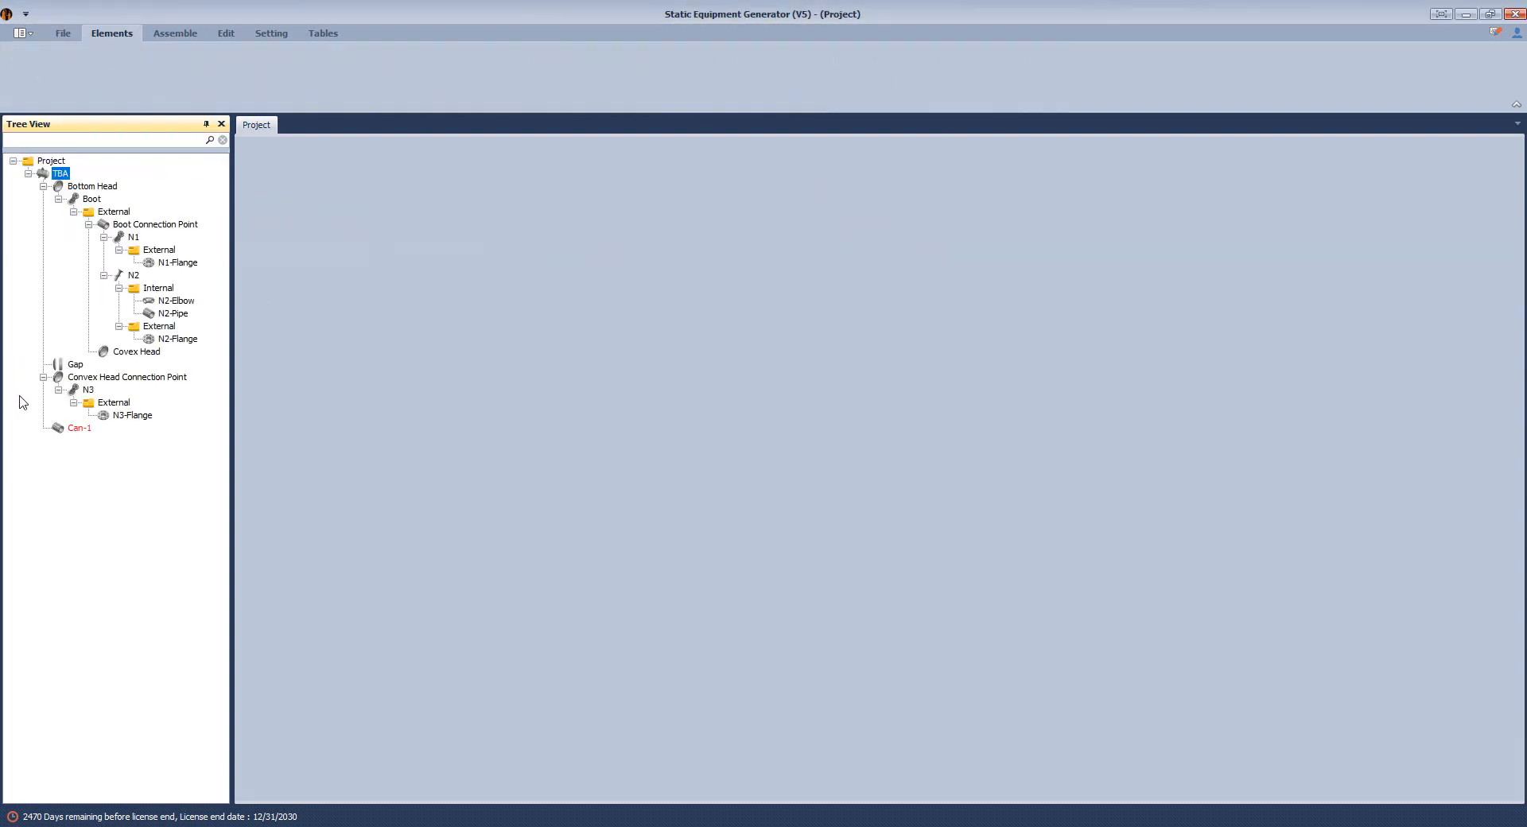
Define Can-1 as type Shell with the sketch's inner diameter of 164 in, thickness 0.5 in and length 100 in, and save it.
left_click(80, 430)
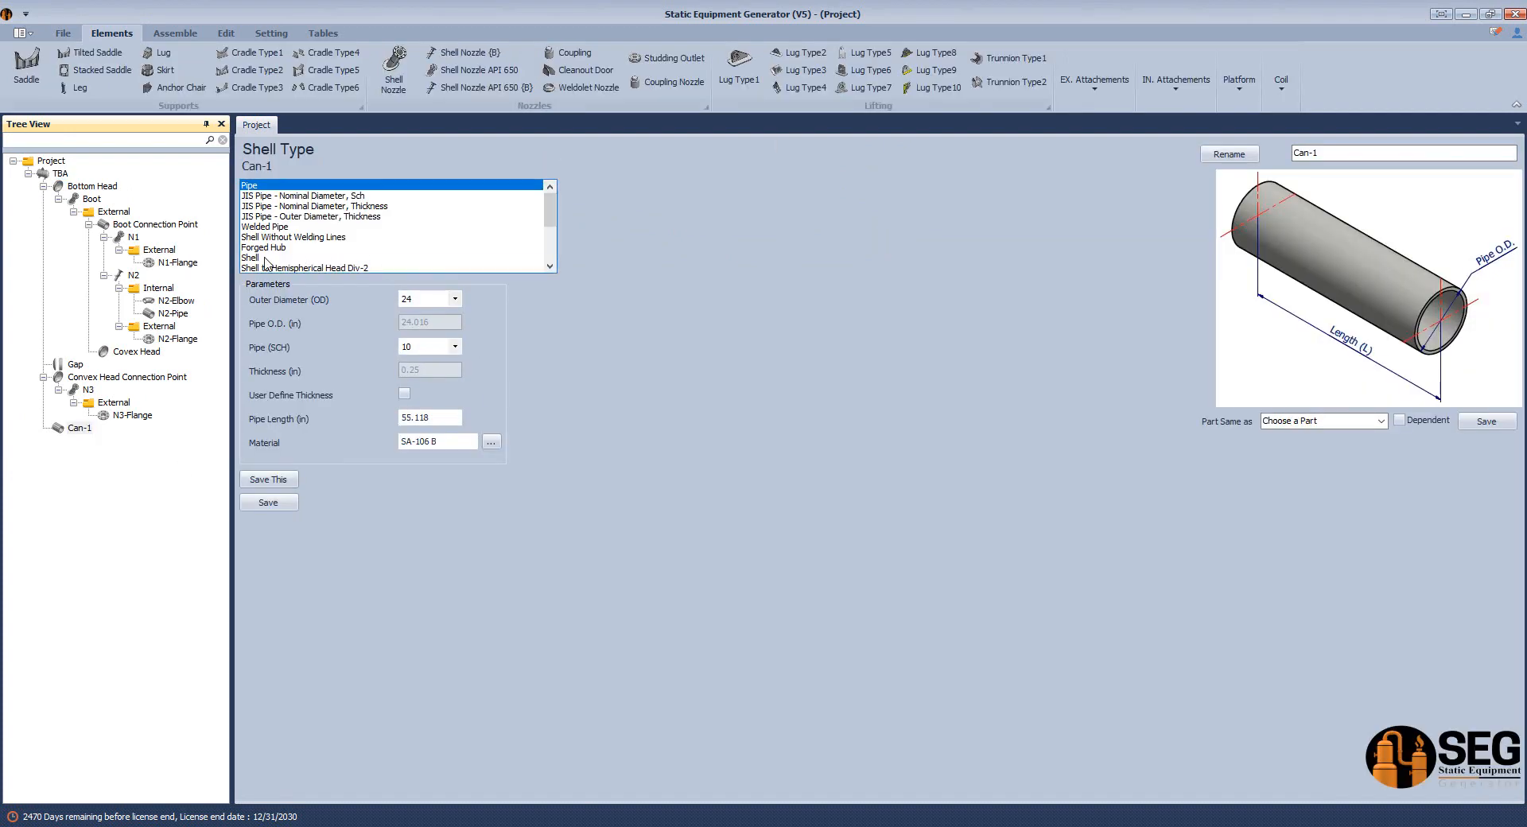
left_click(265, 258)
key("alt+Tab")
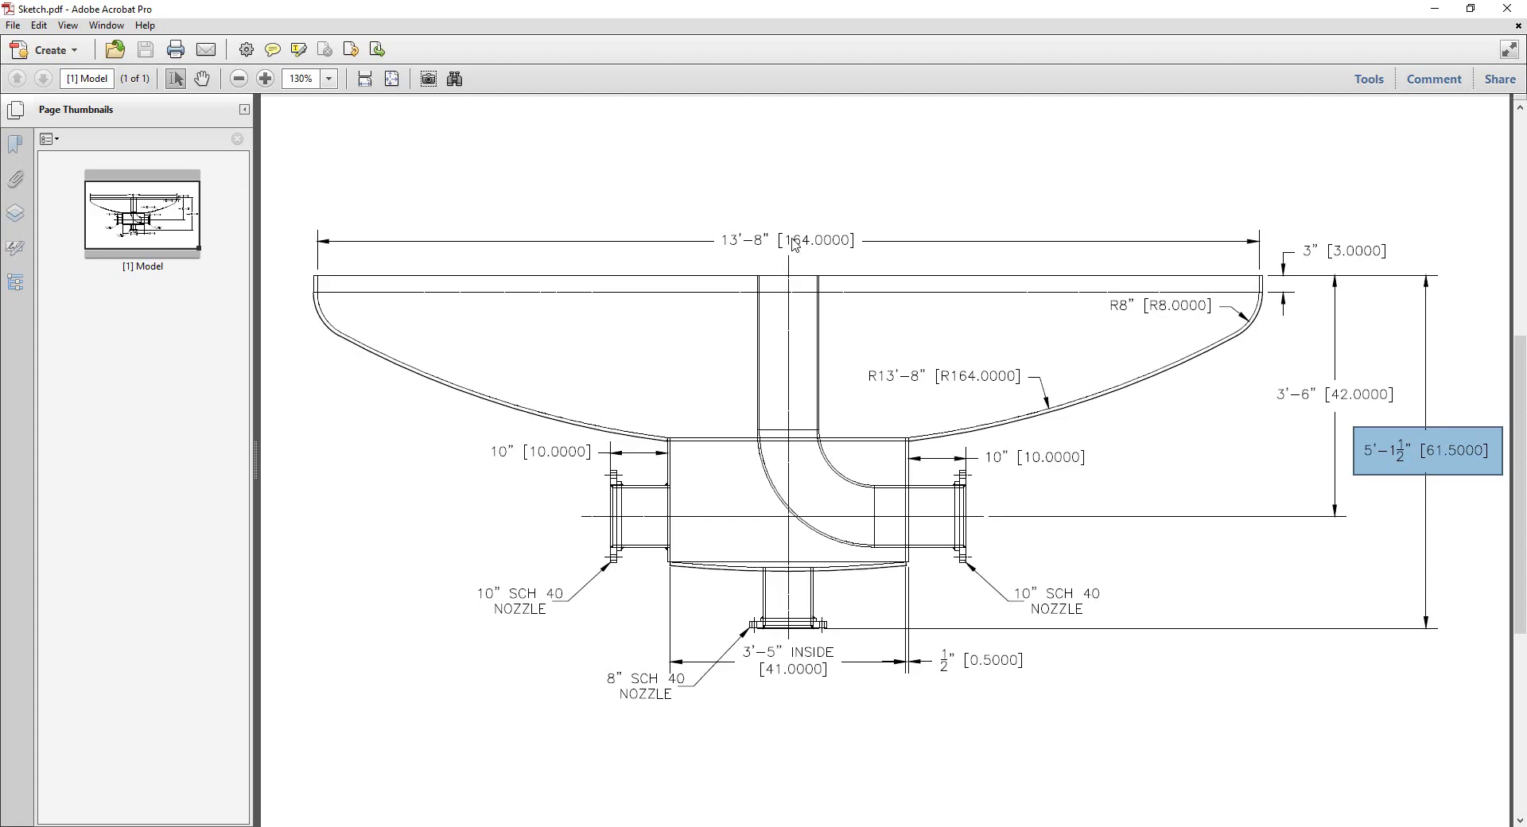
left_click(1435, 8)
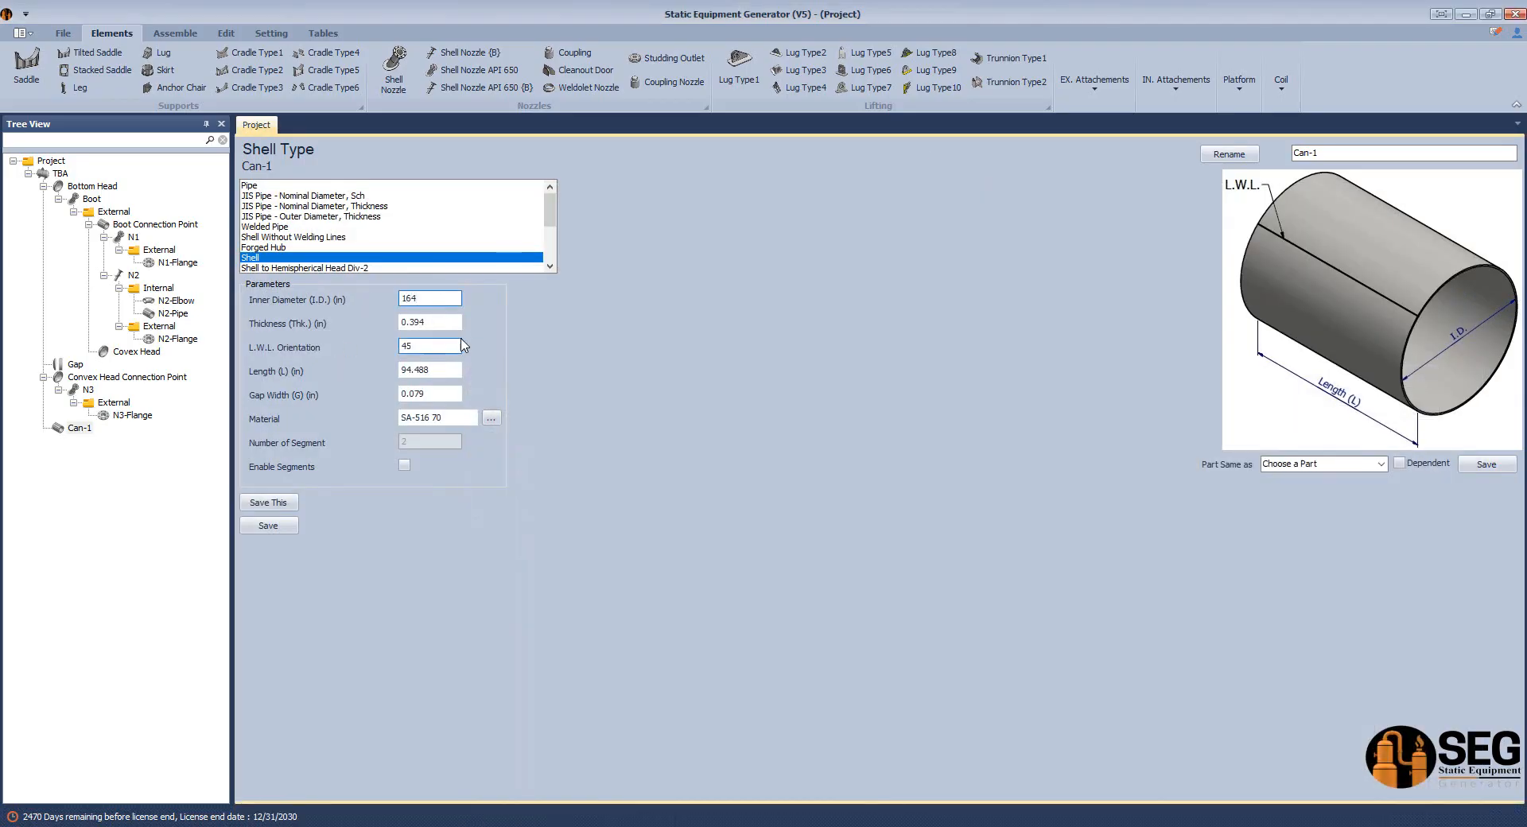
left_click_drag(436, 323, 414, 330)
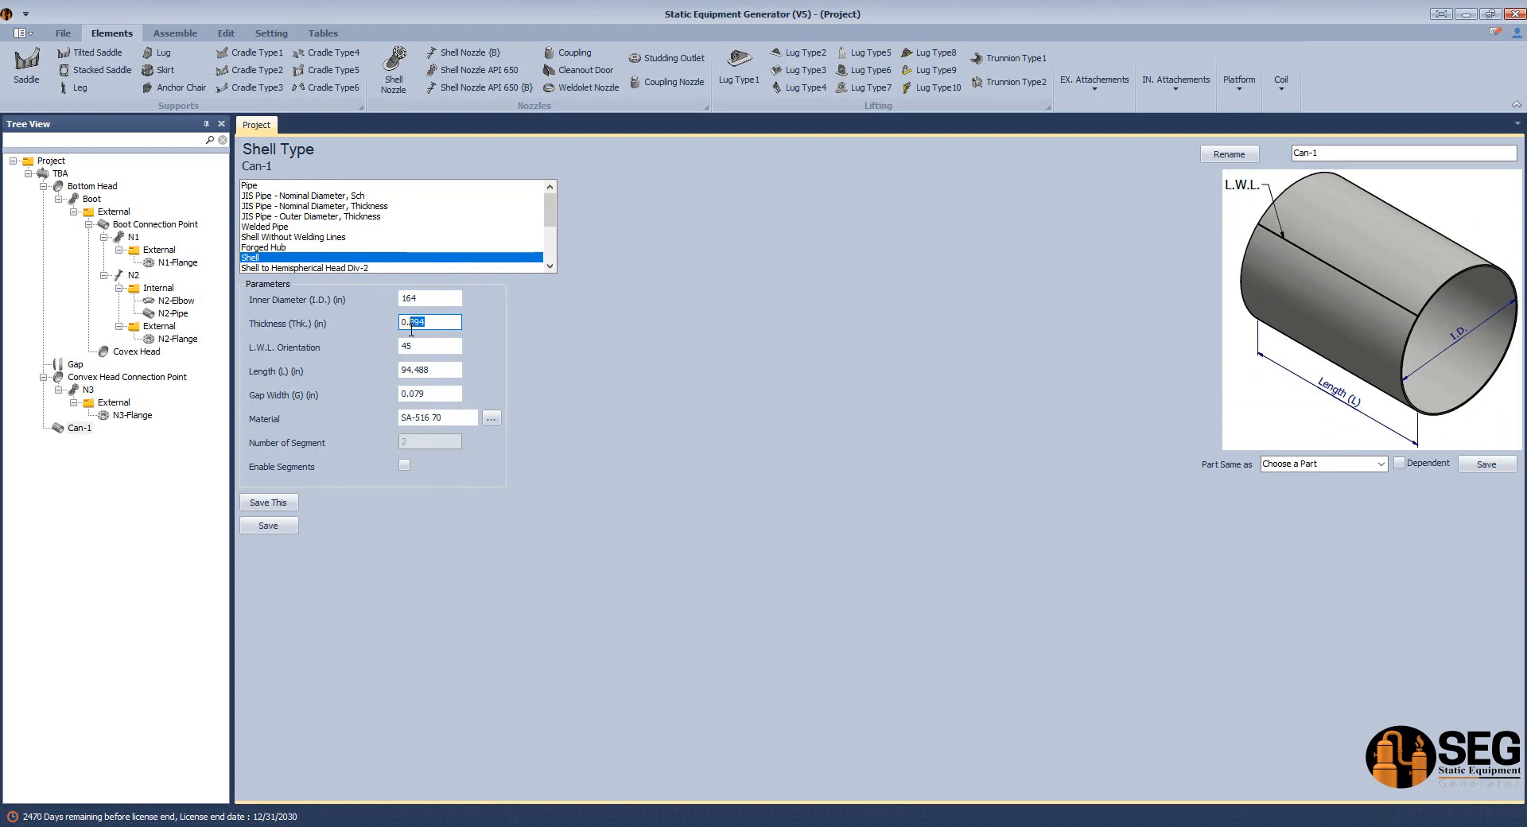
type("5")
key("Tab")
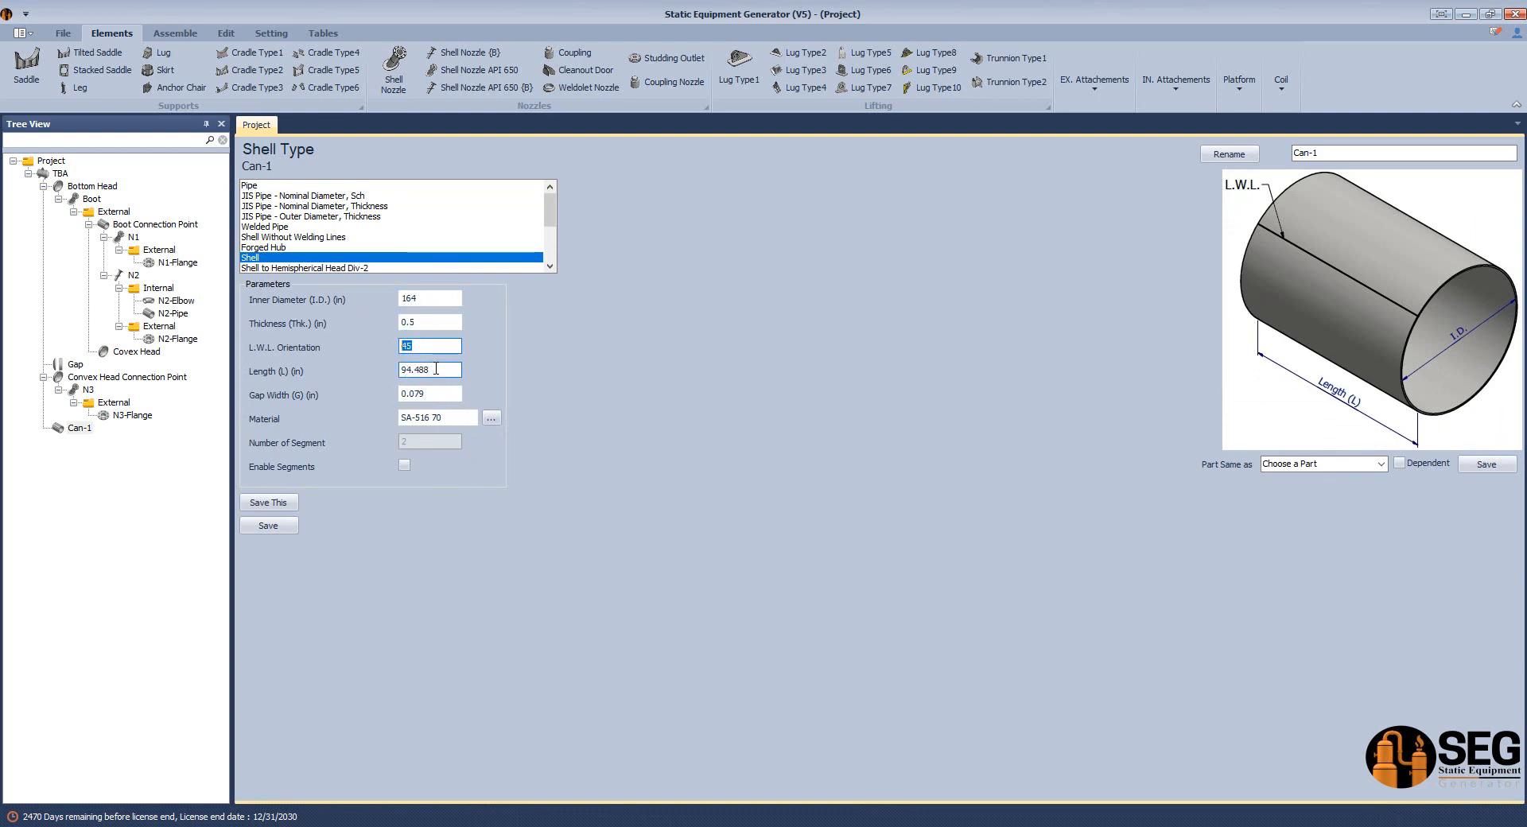
key("Tab")
type("1")
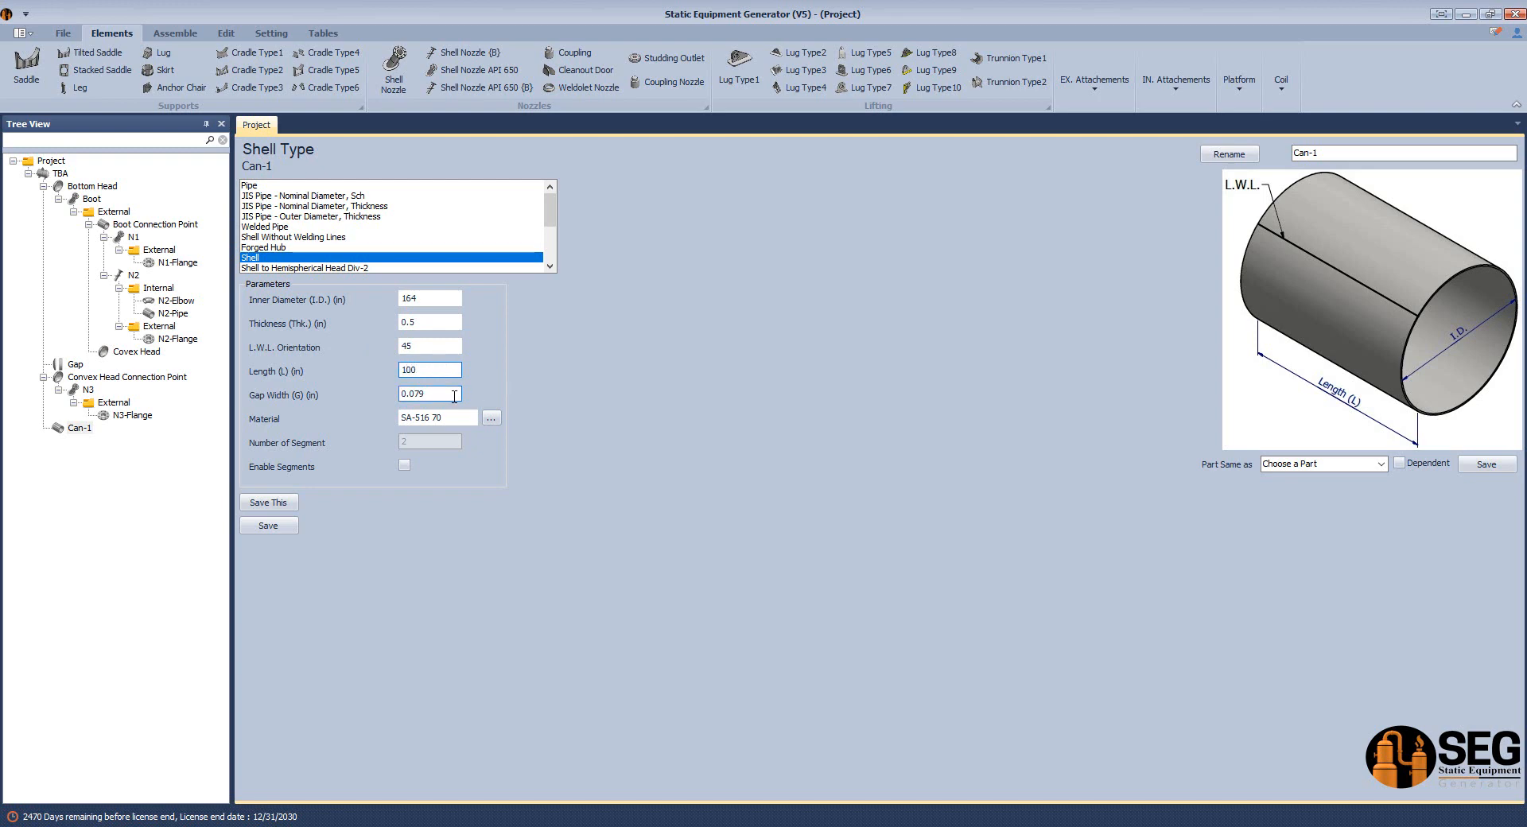
left_click(262, 526)
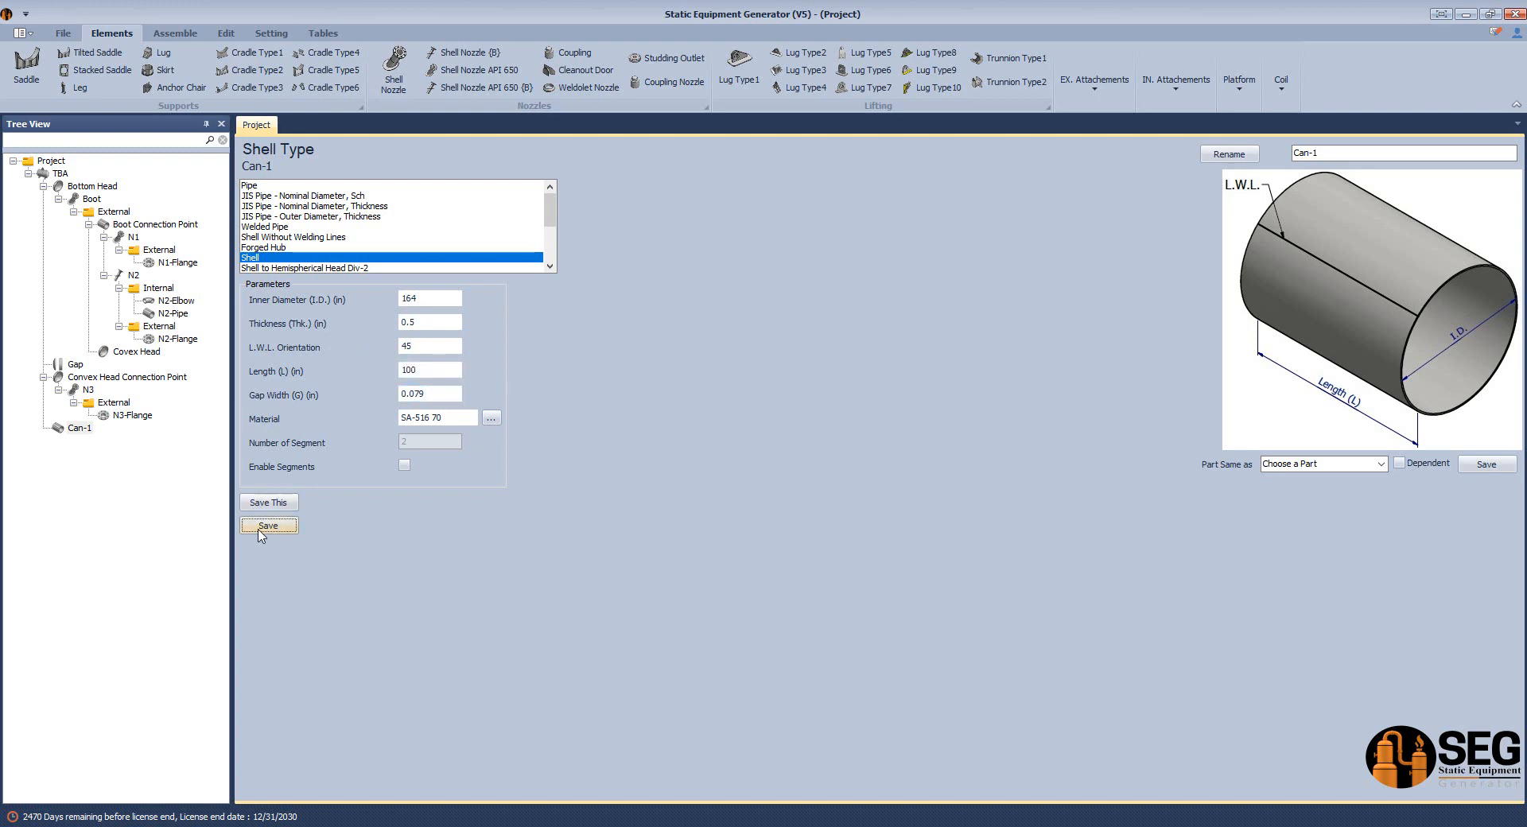
Start the assembly build to generate Can-1, and examine its position relative to the head in Inventor's TBA drawing.
left_click(175, 33)
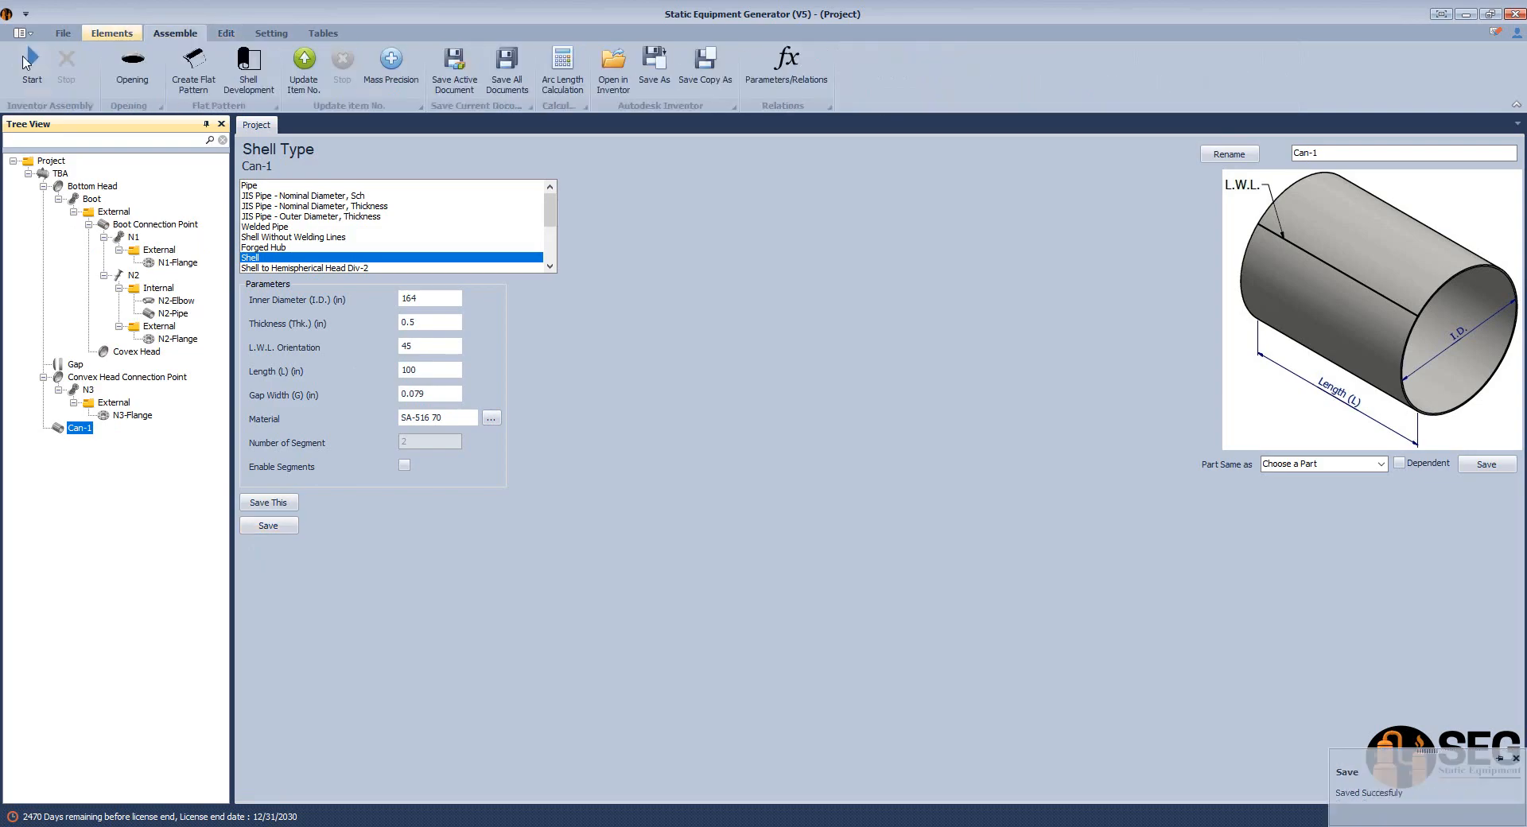
key("alt+Tab")
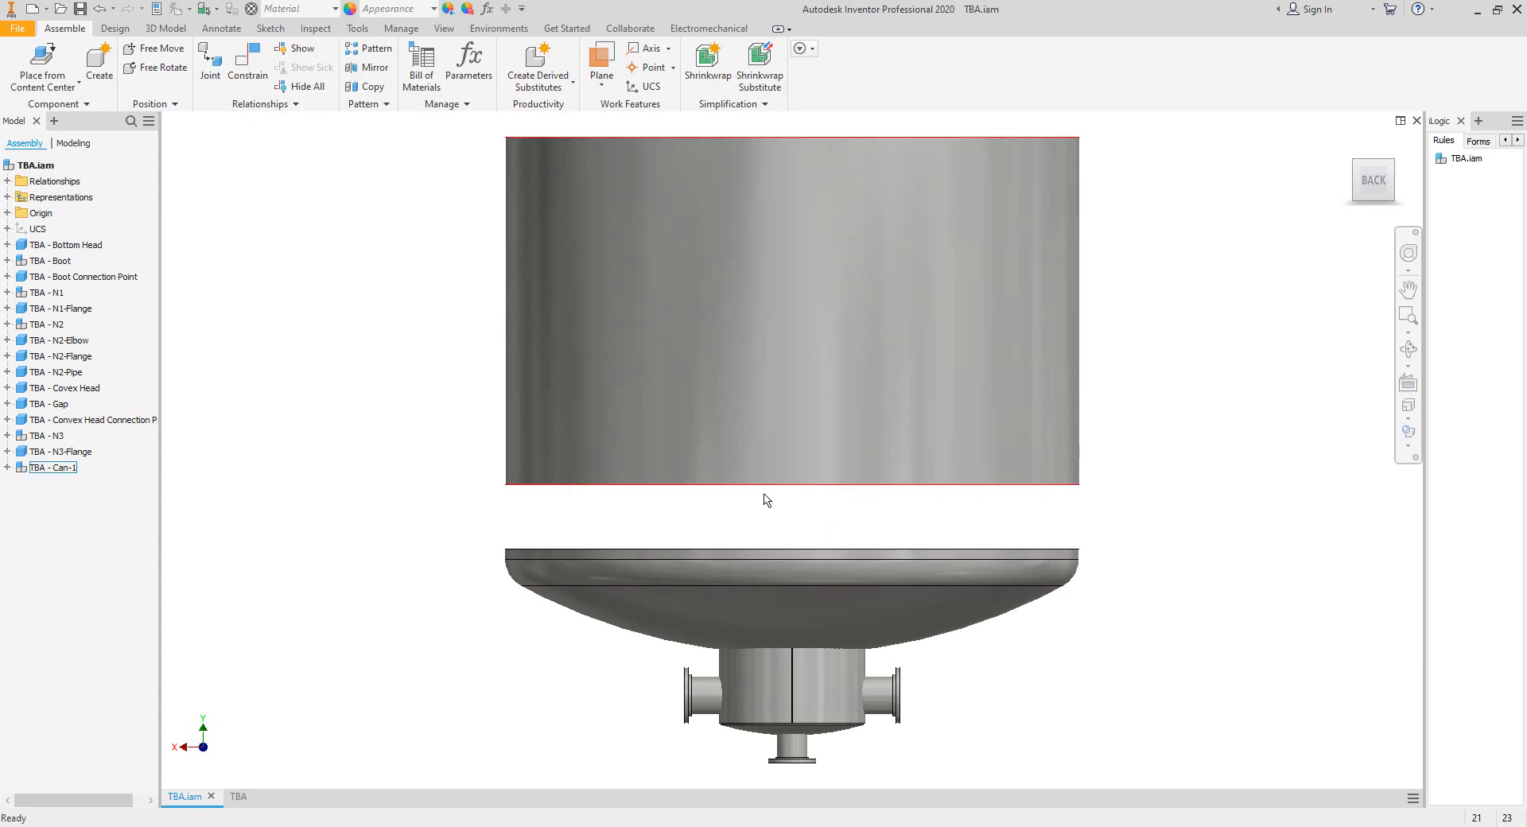
left_click(253, 797)
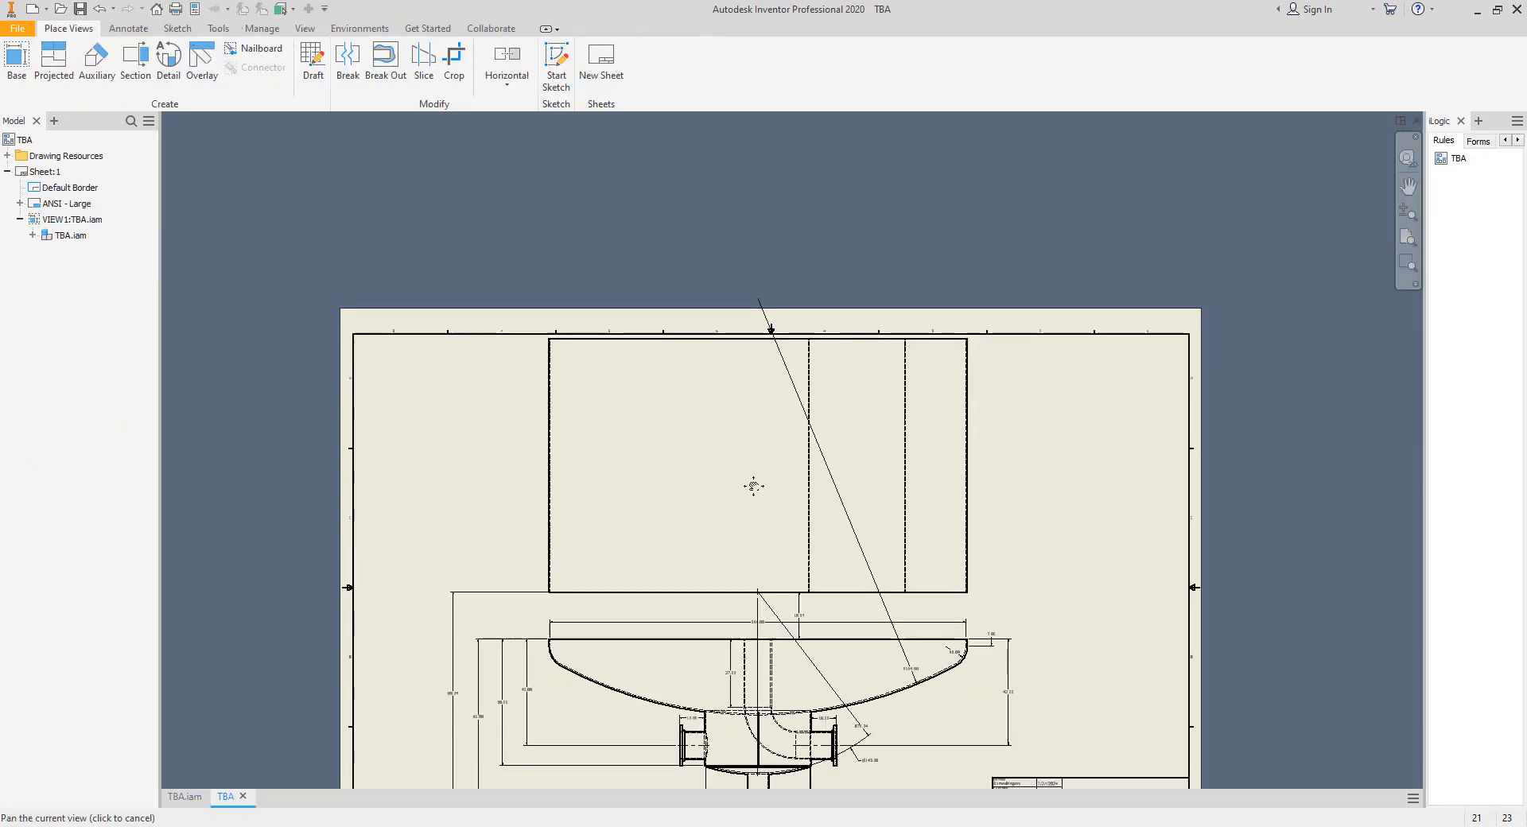
scroll(753, 487, "up", 3)
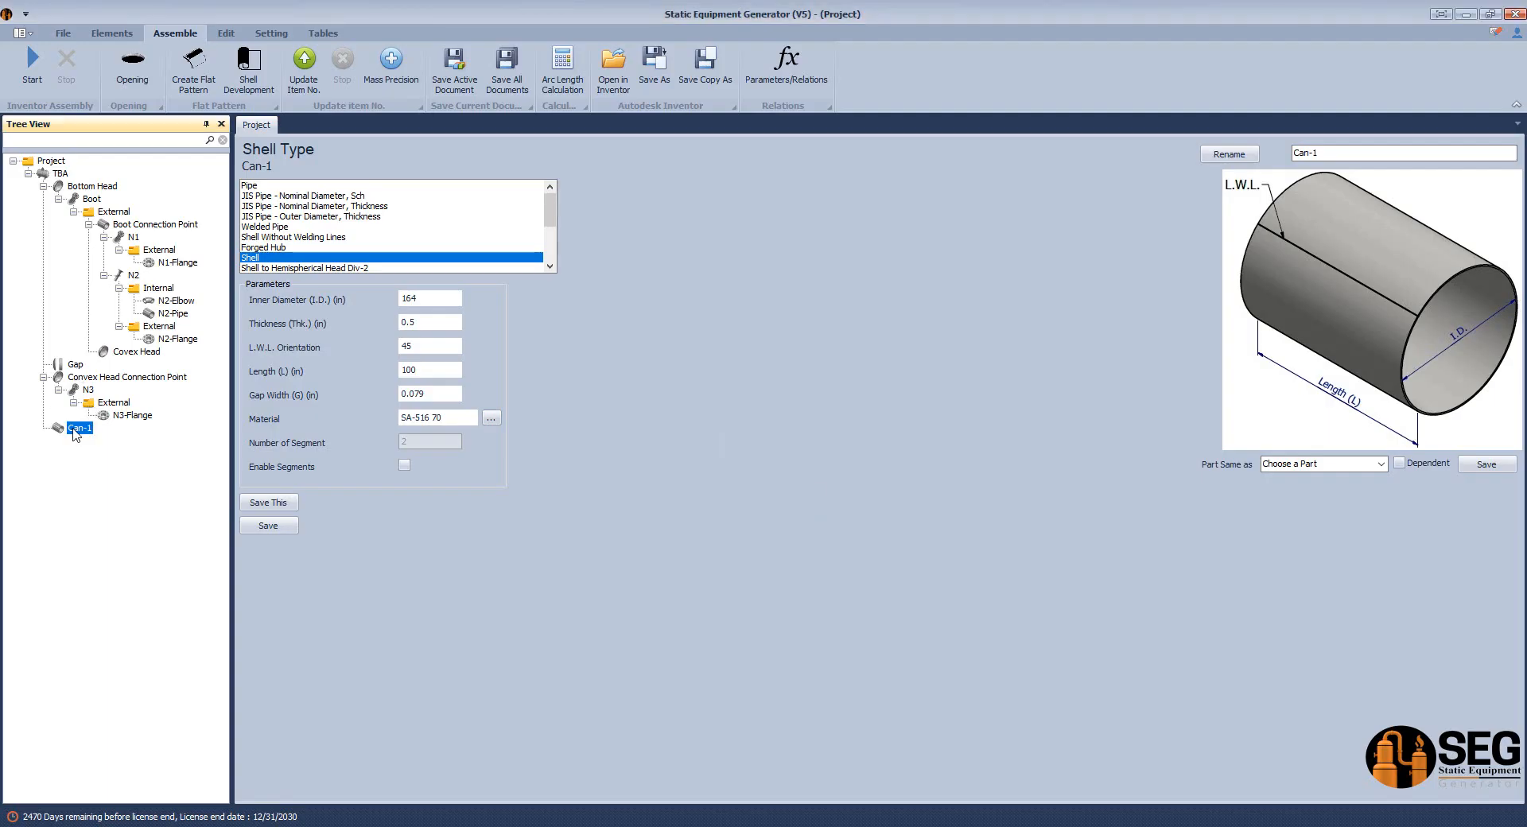
Back in Static Equipment Generator, add a gap item named Gap-2 to the TBA vessel.
left_click(62, 174)
left_click(116, 35)
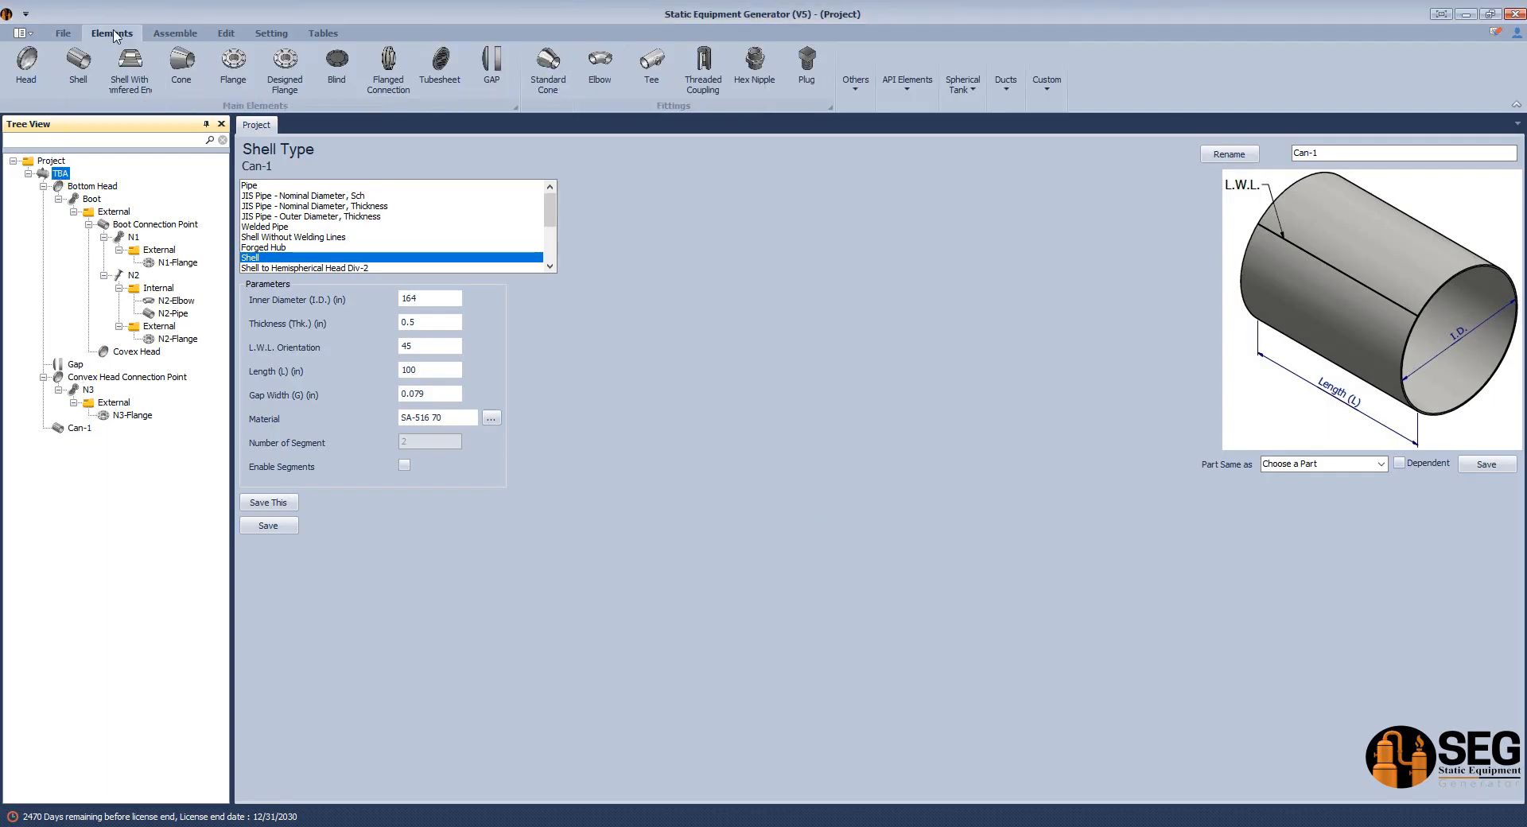
left_click(498, 65)
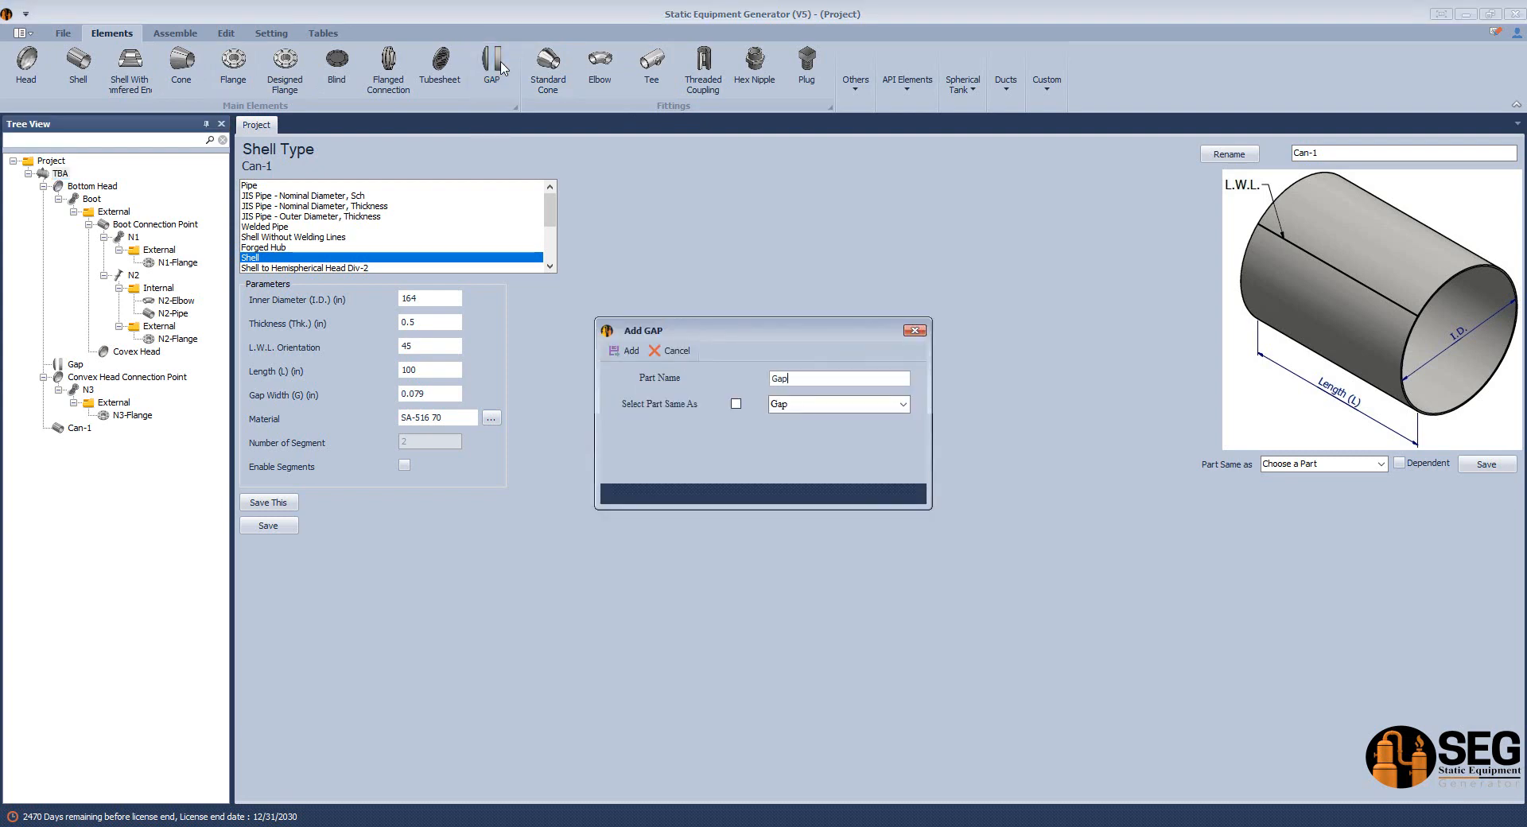
left_click(627, 351)
Set Gap-2's type to Overlap with an overlap of 18.54 in, and save it.
left_click(79, 442)
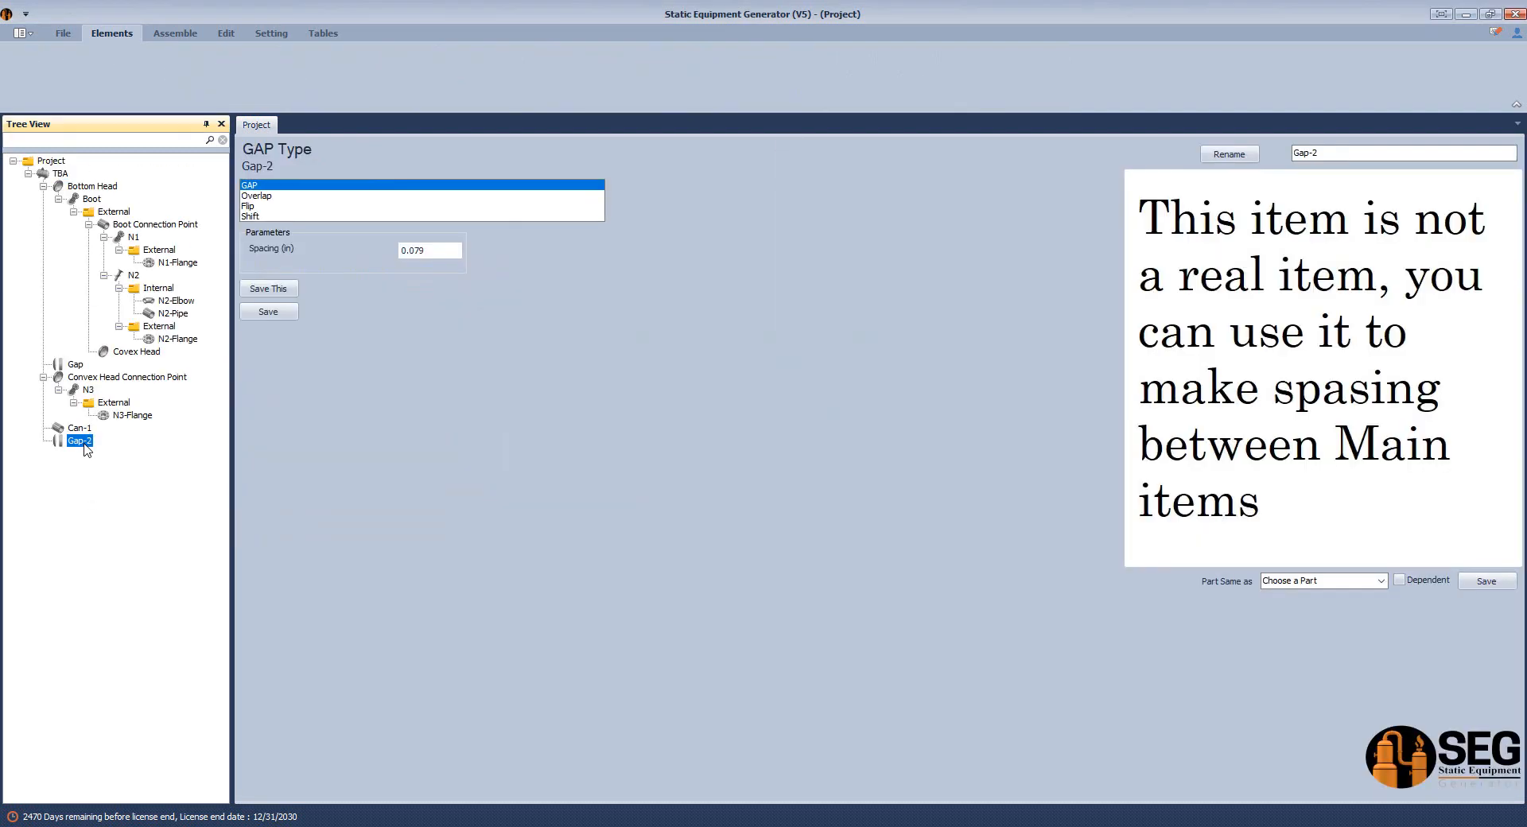
left_click(272, 197)
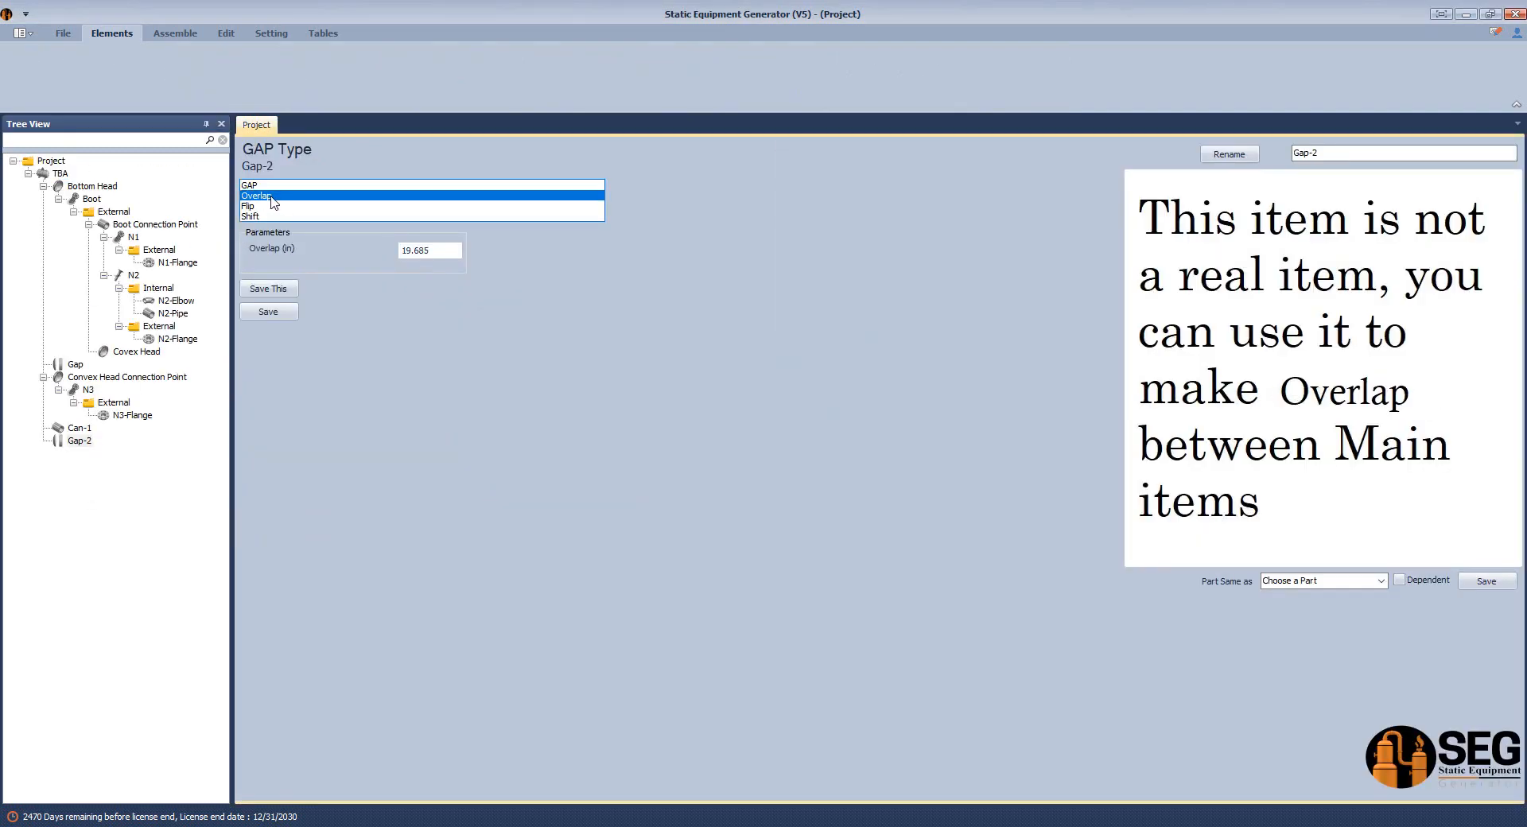
left_click_drag(439, 254, 364, 254)
type("1")
left_click(280, 312)
Move Gap-2 before Can-1 in the vessel's item order.
left_click(82, 442)
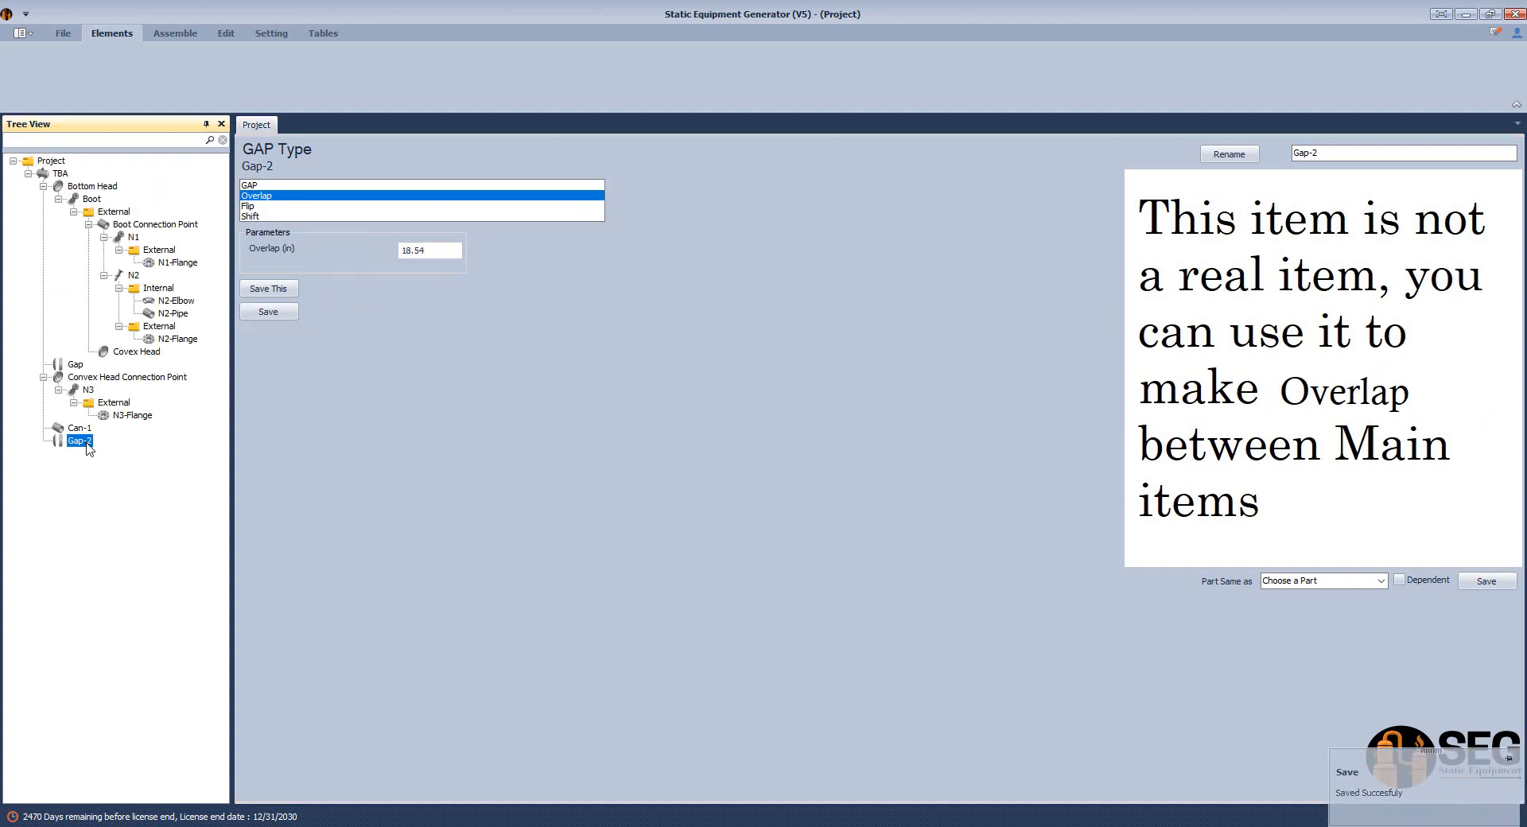
right_click(87, 443)
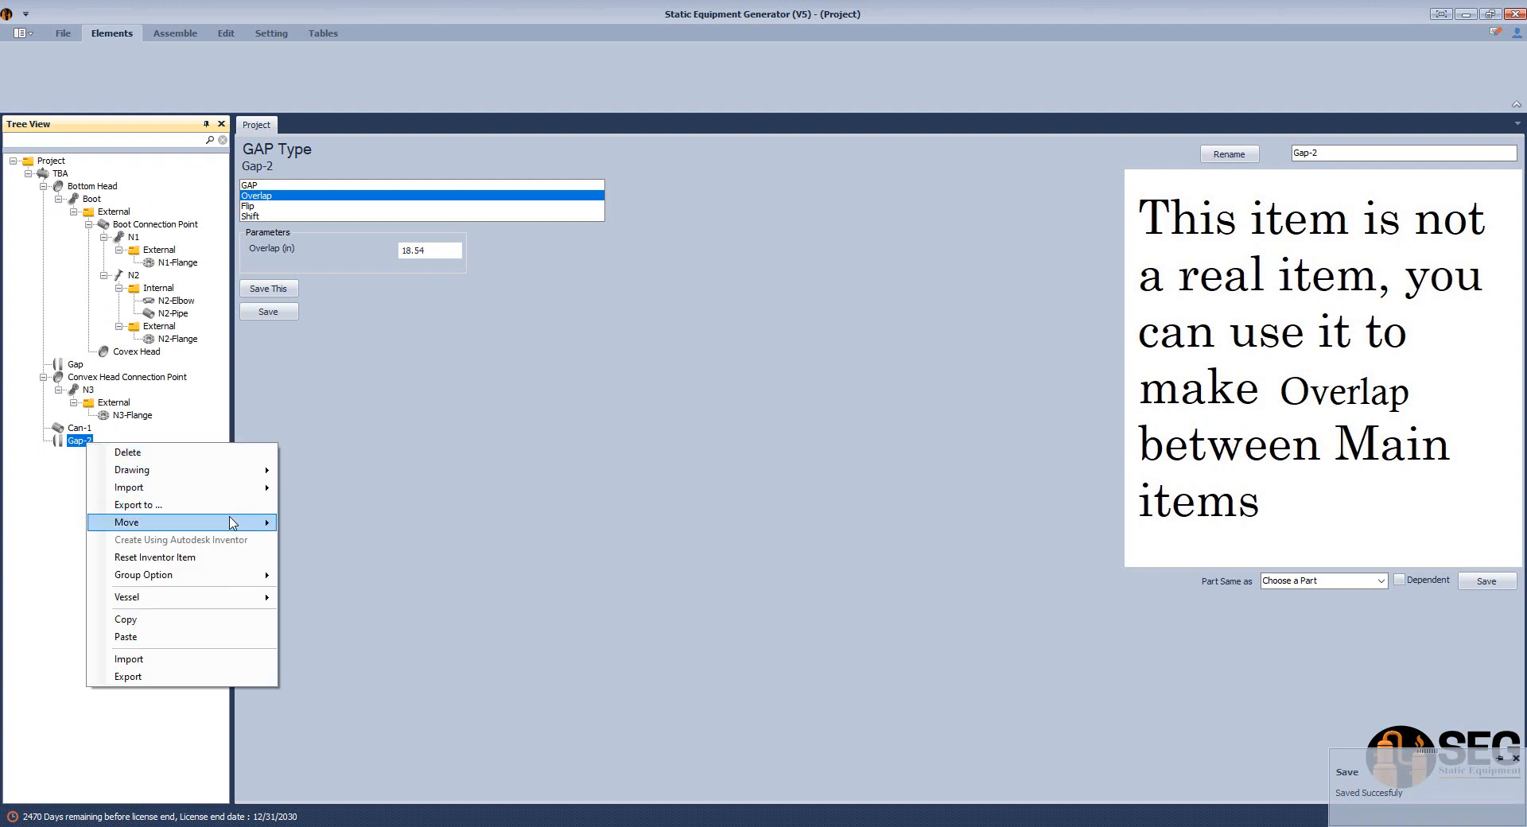
mouse_move(231, 524)
left_click(367, 542)
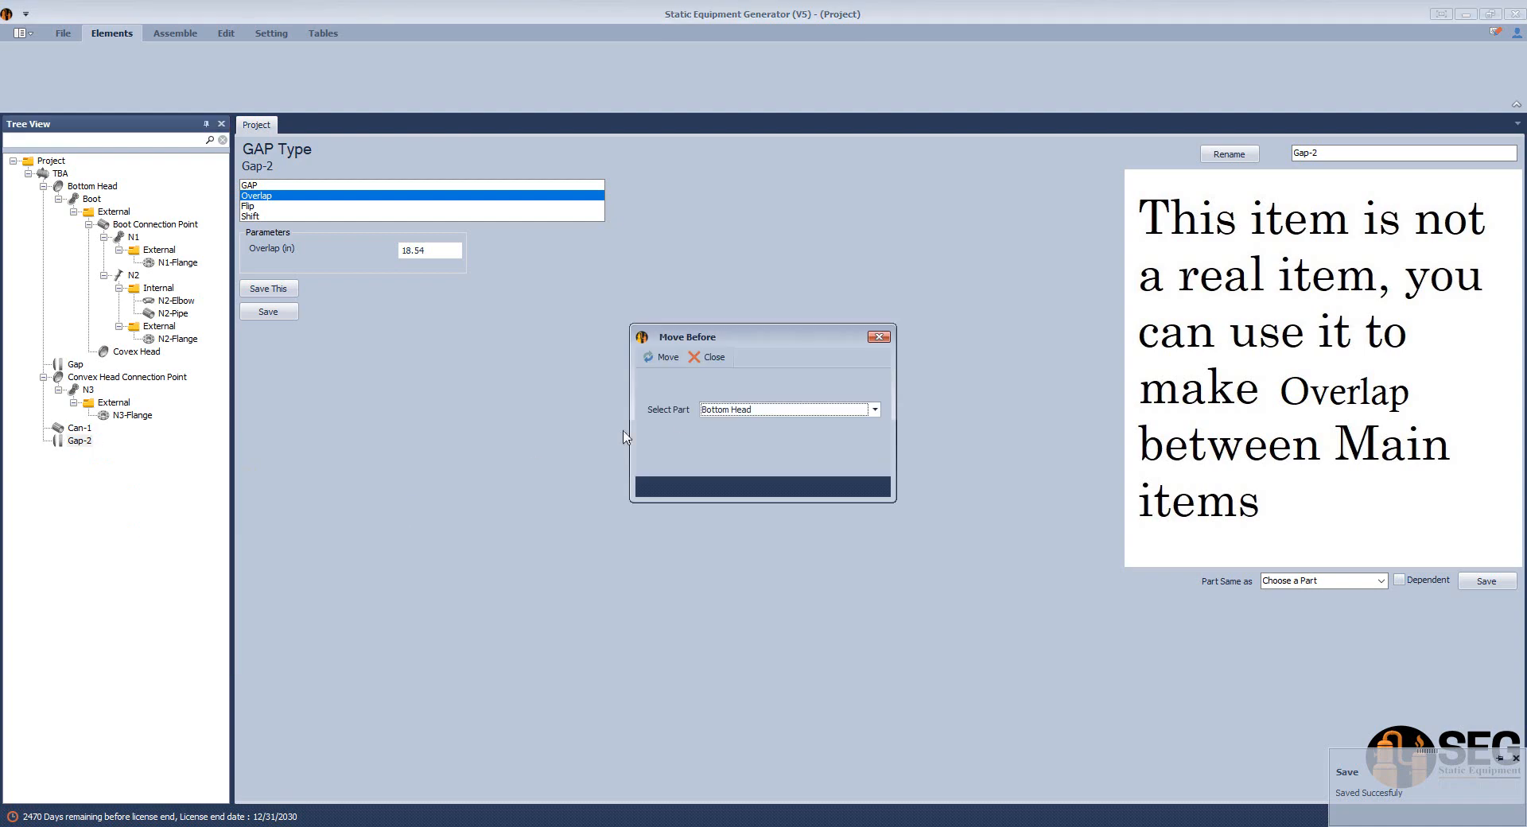
left_click(734, 412)
left_click(736, 424)
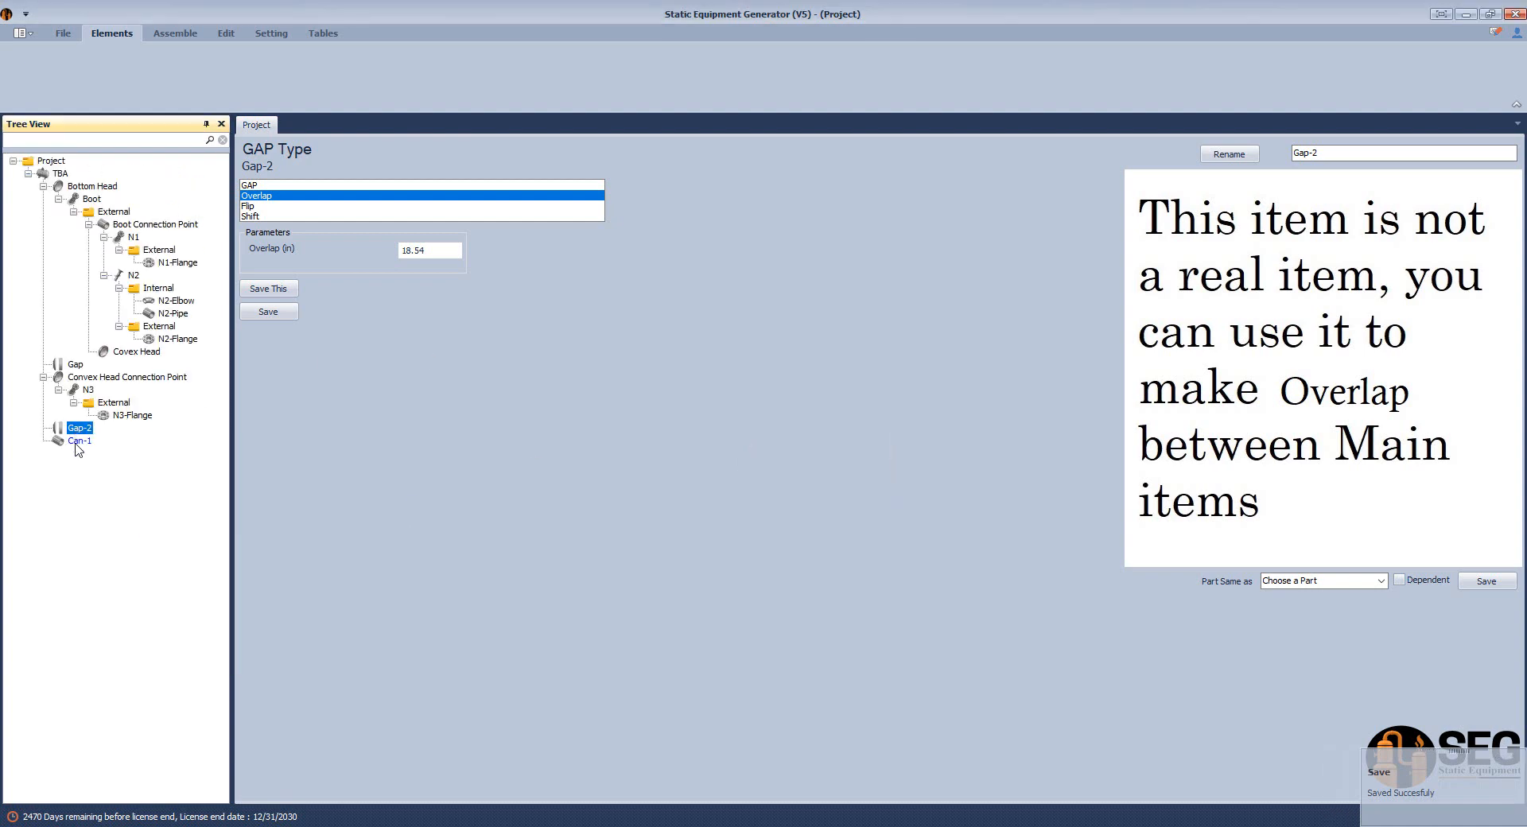
Start the assembly build with Gap-2's overlap, and examine the joint between shell and head in Inventor's model and TBA drawing.
left_click(181, 33)
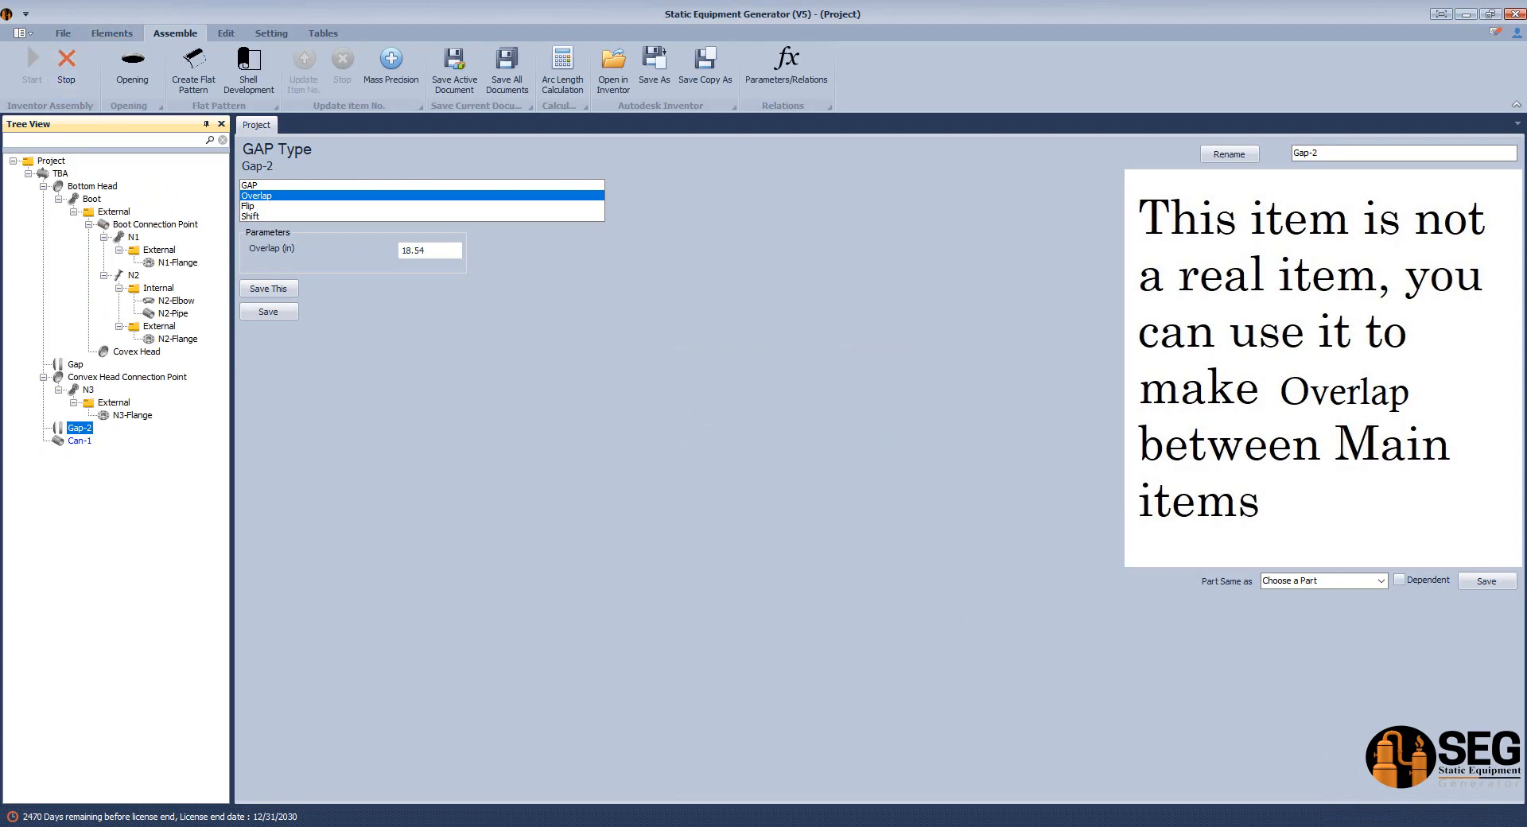
right_click(1025, 826)
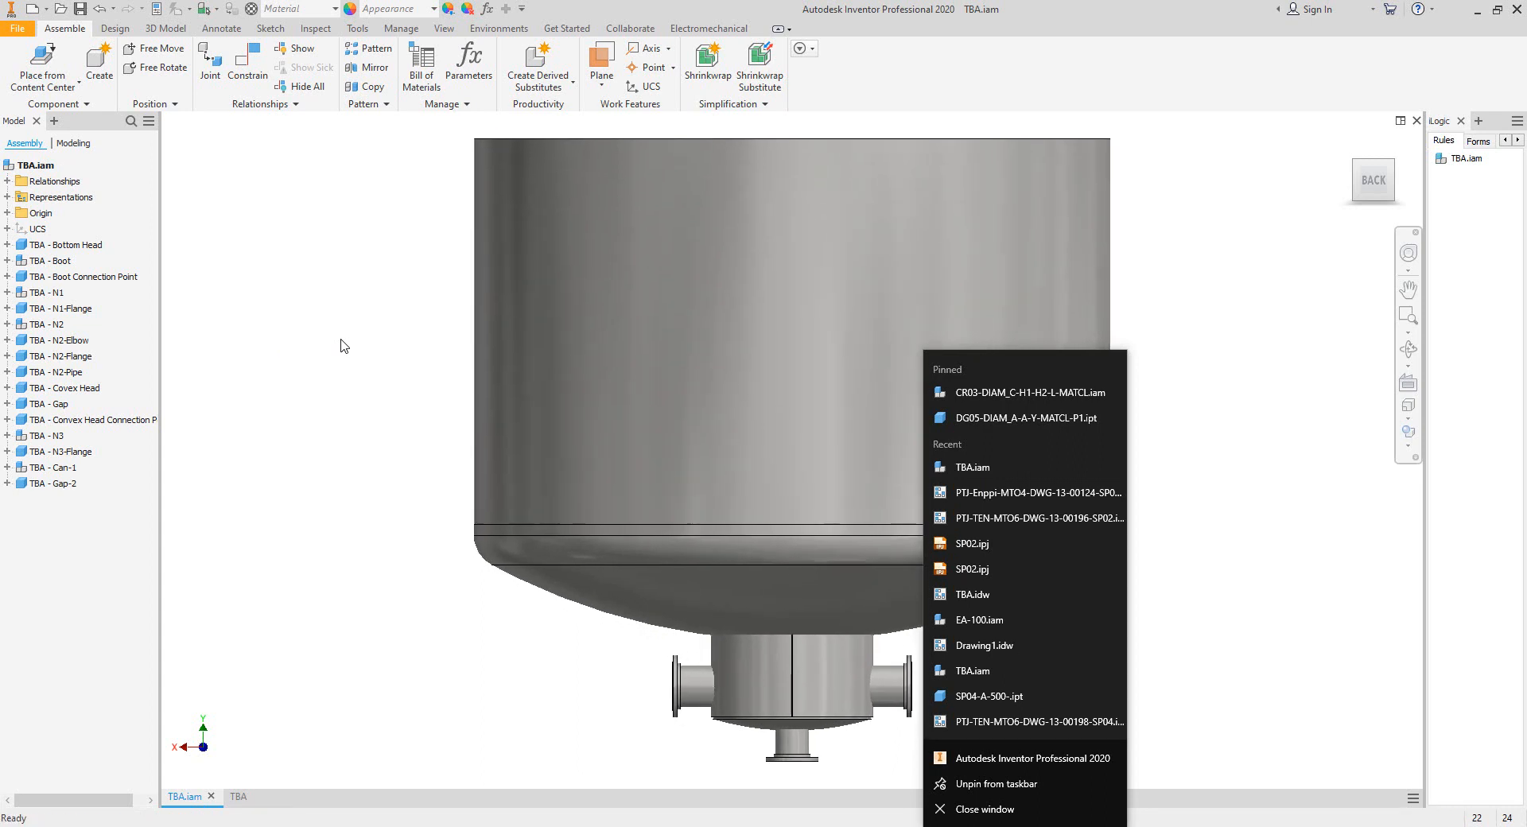
left_click(344, 280)
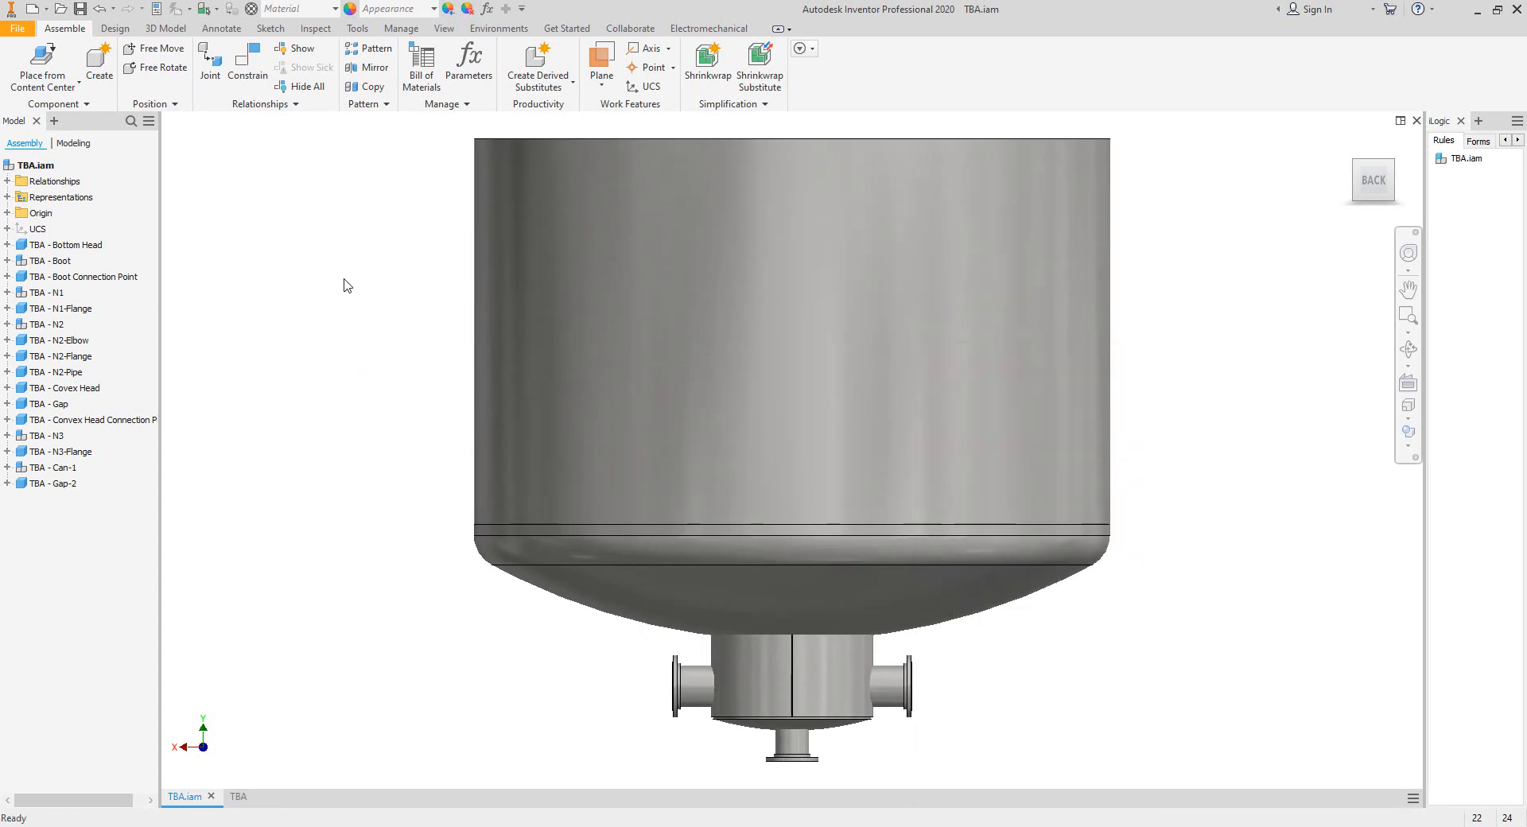
scroll(810, 581, "down", 3)
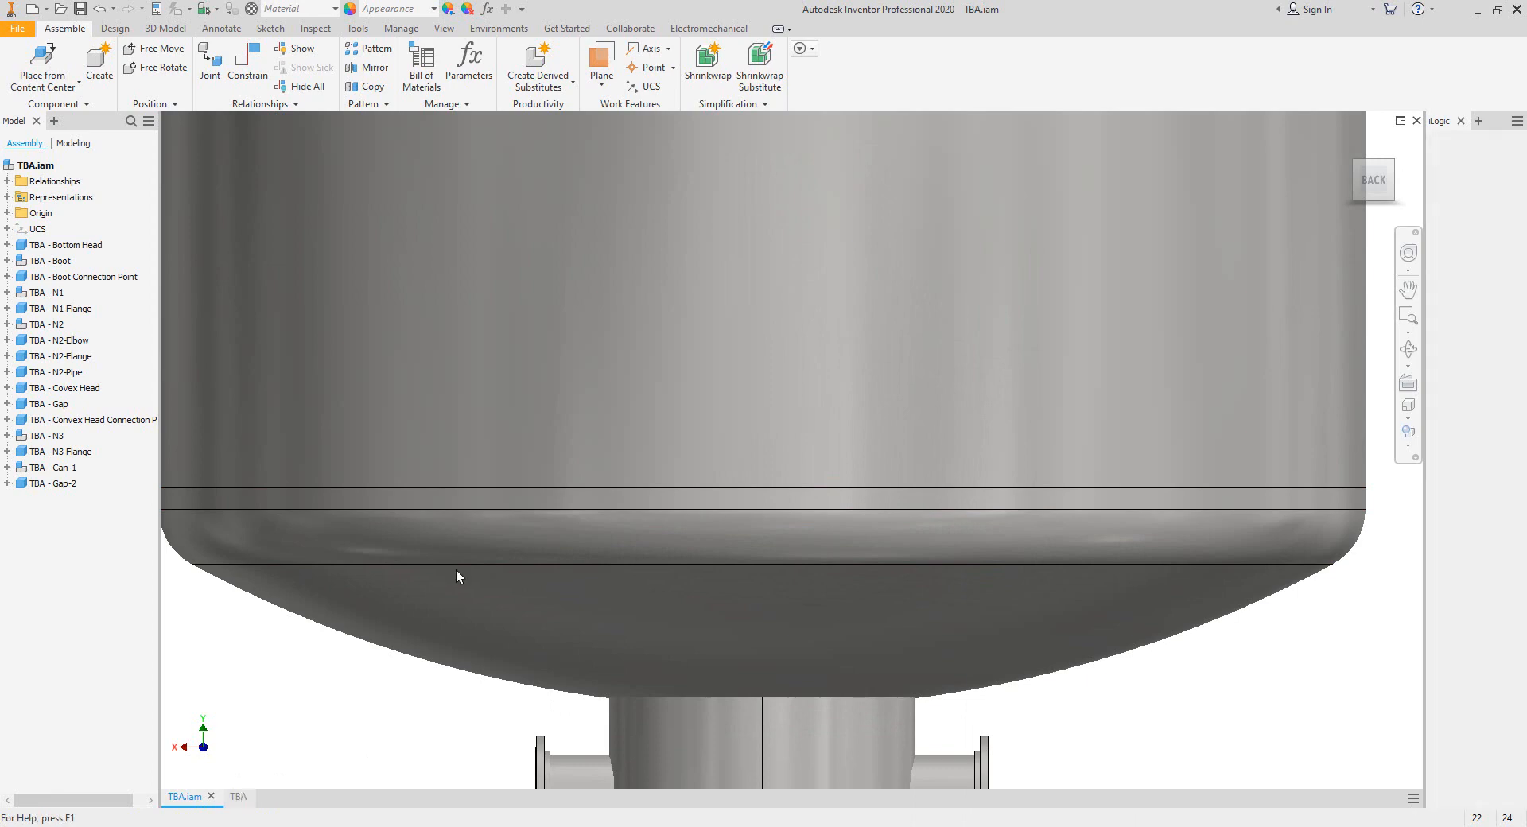
key("ctrl+Tab")
scroll(784, 457, "up", 4)
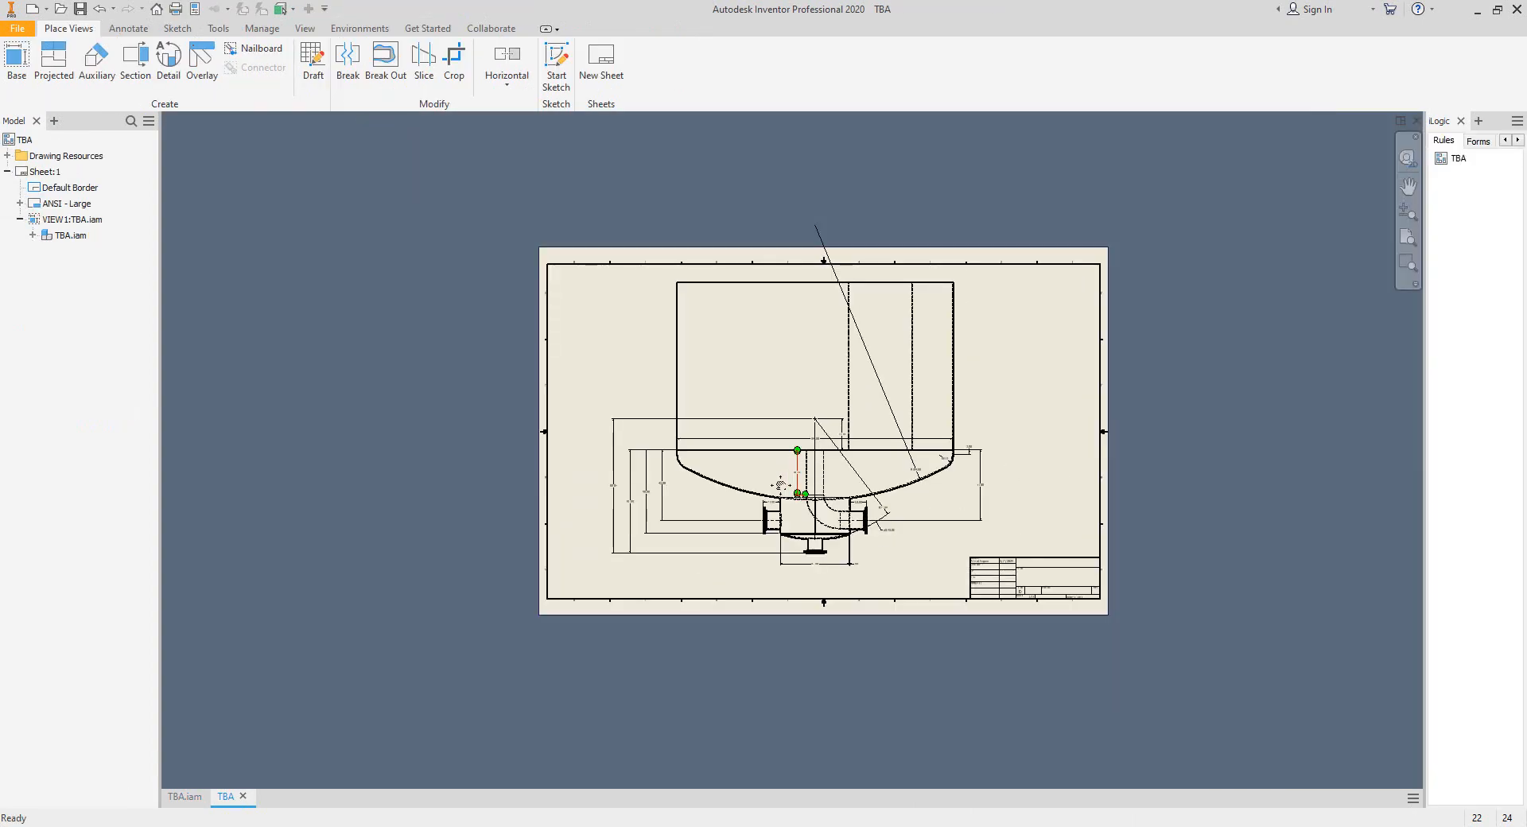
scroll(780, 484, "down", 3)
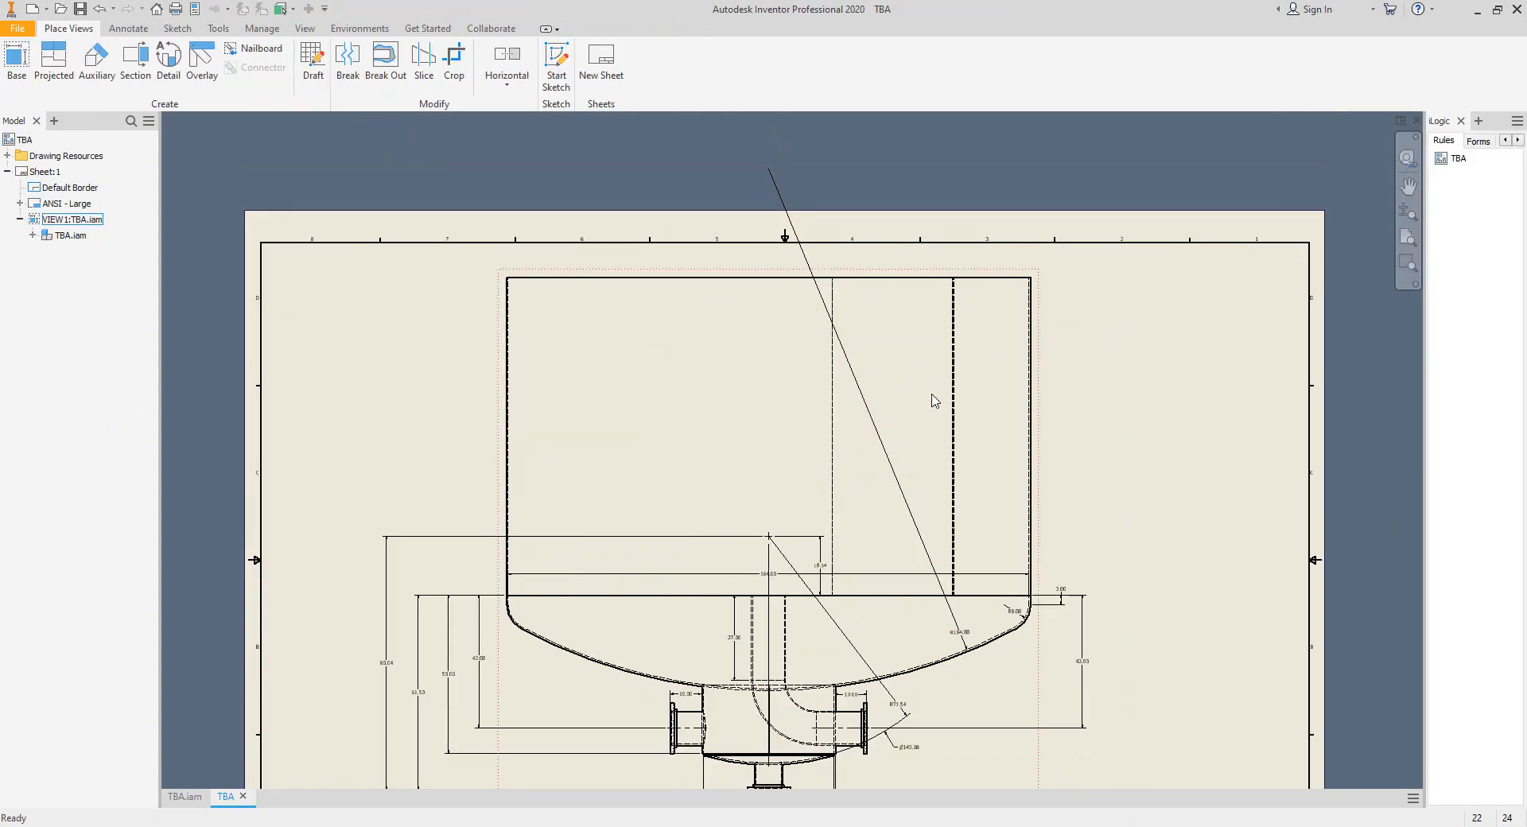
Examine the corner joint between the boot shell and the convex bottom head in the TBA drawing view.
middle_click_drag(952, 399, 947, 296)
left_click_drag(922, 689, 890, 726)
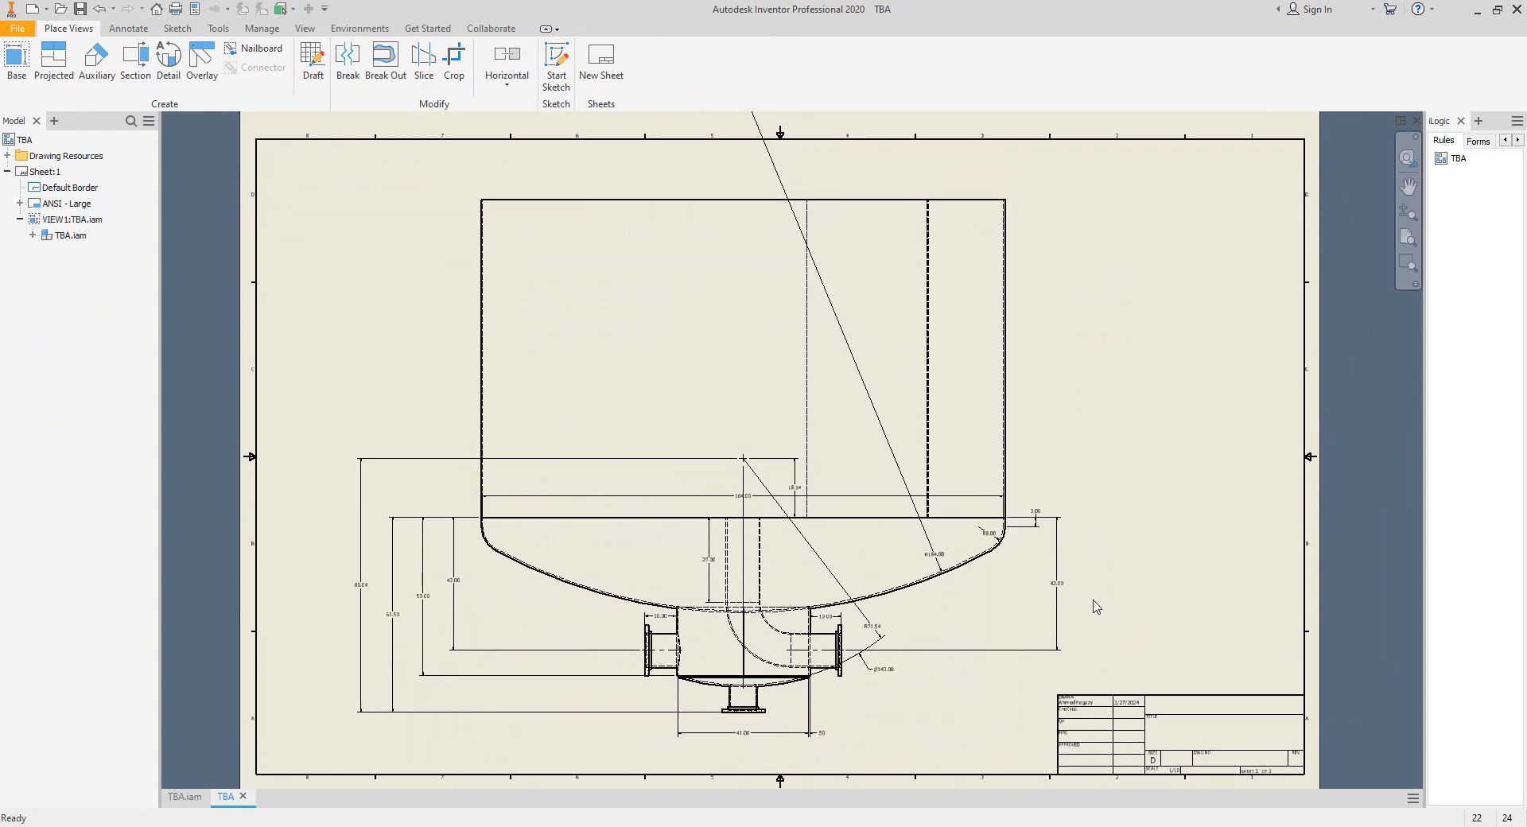
scroll(679, 760, "down", 3)
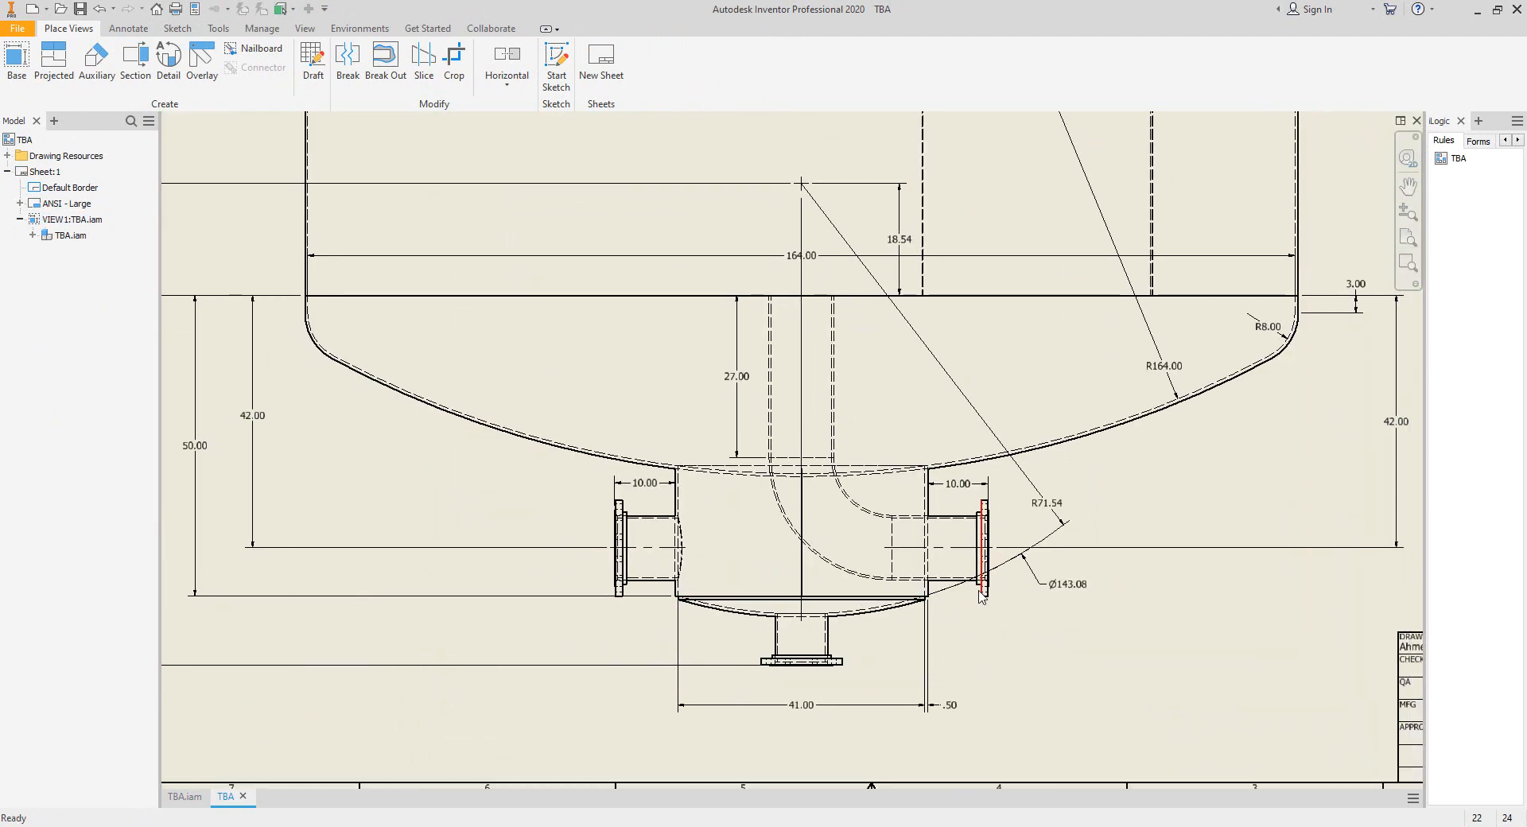
mouse_move(931, 598)
middle_mouse_down()
mouse_move(997, 641)
mouse_move(1036, 630)
middle_mouse_up()
scroll(963, 634, "down", 3)
scroll(1010, 611, "down", 3)
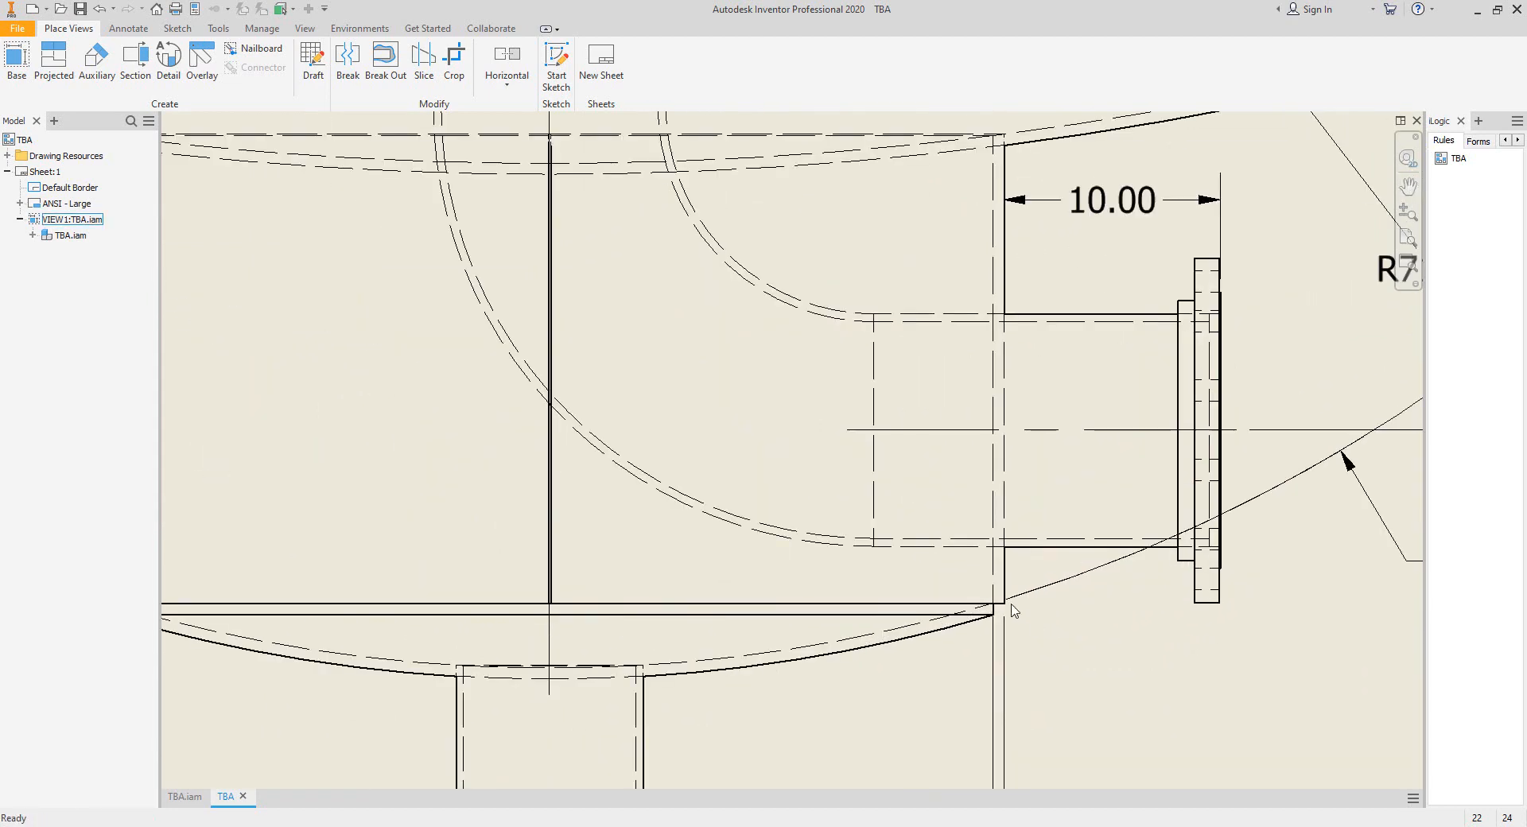
scroll(965, 609, "up", 3)
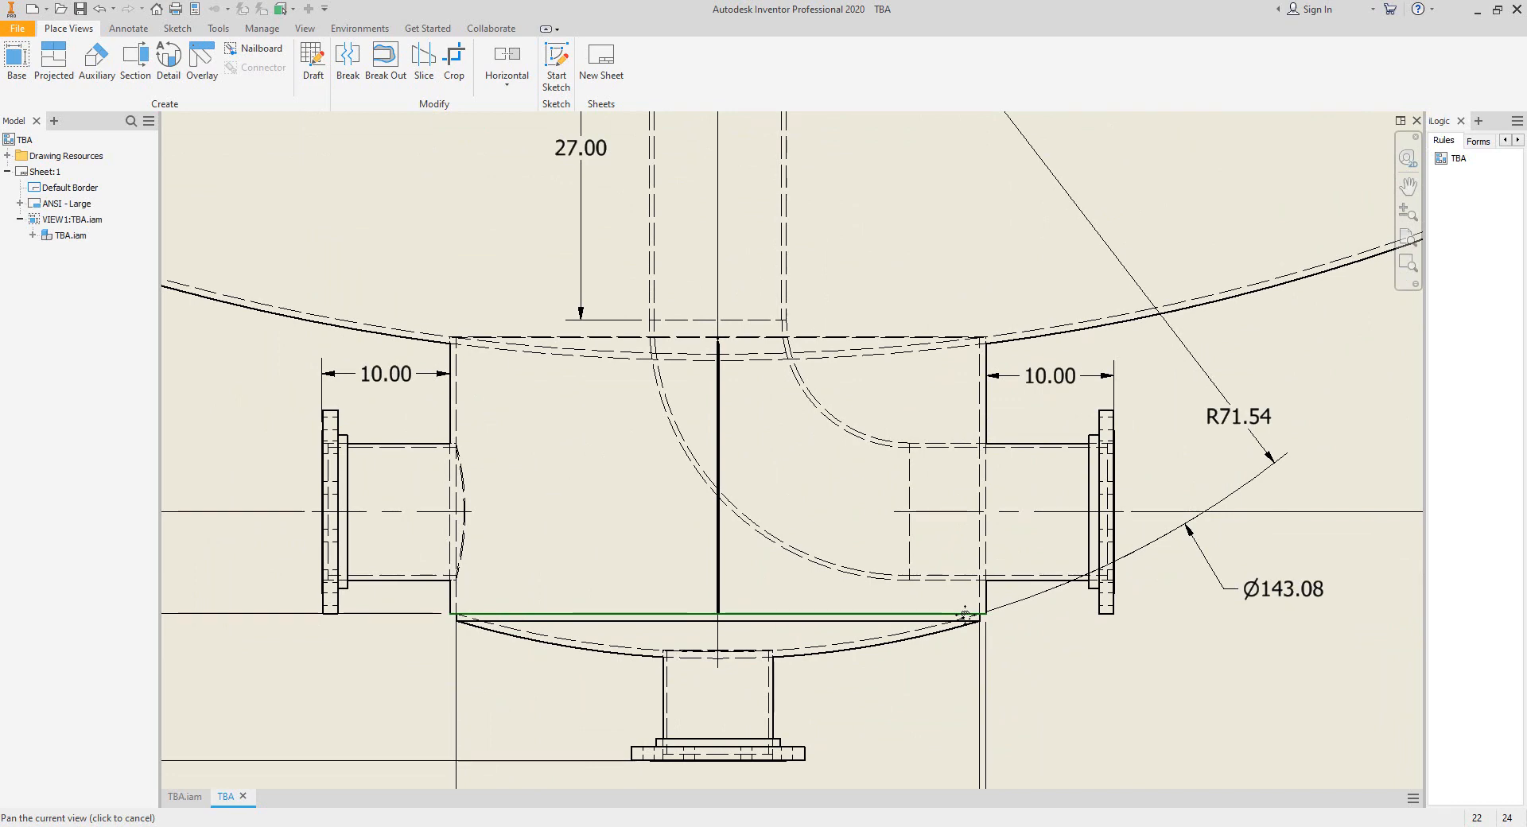
scroll(946, 525, "up", 1)
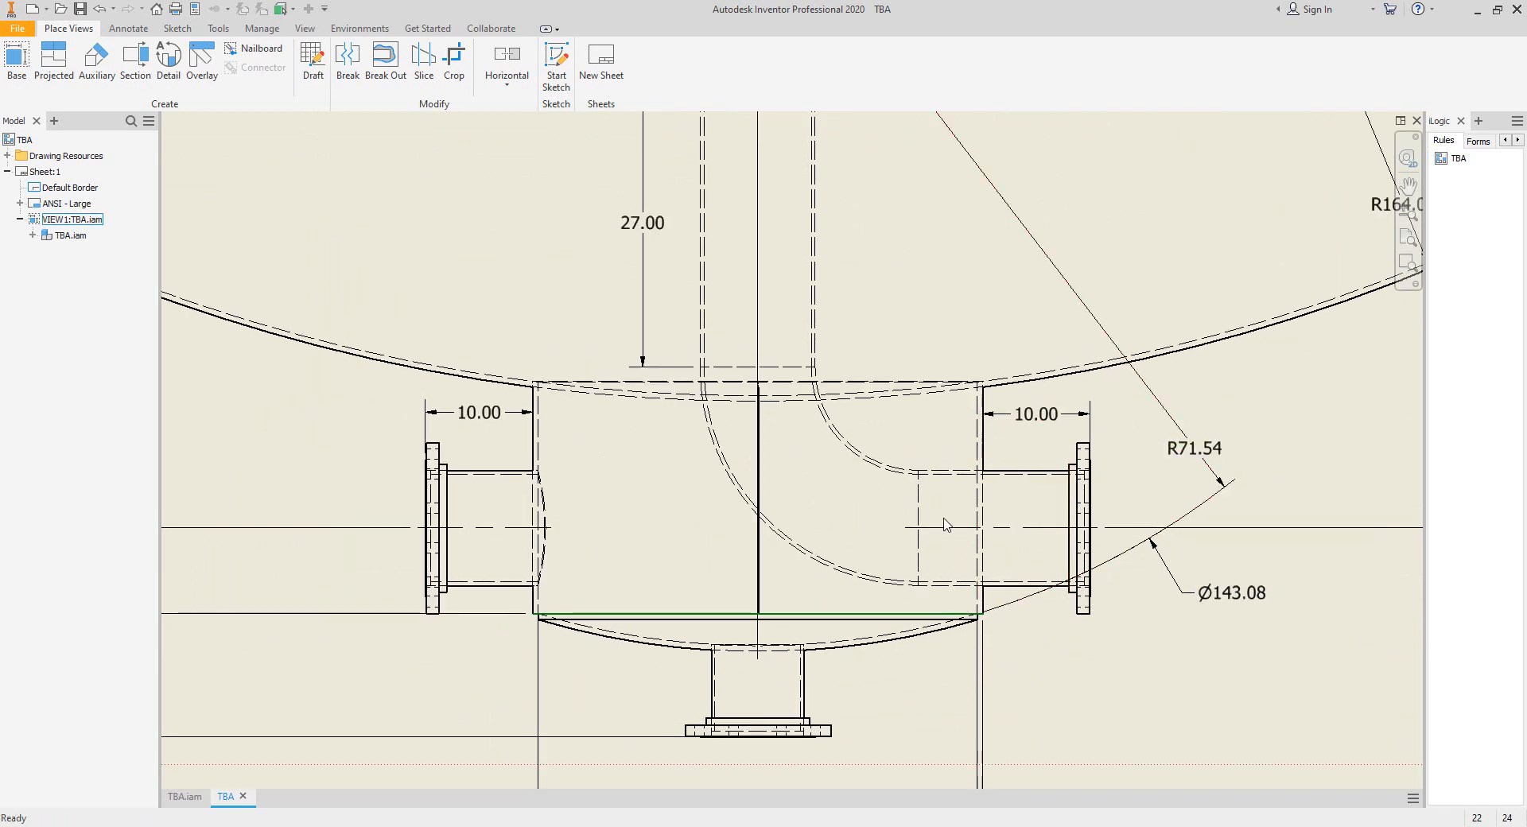
Check the bottom head's curve, its flanged nozzle and the surrounding boot and dished head dimensions in the drawing.
middle_click_drag(984, 590, 971, 504)
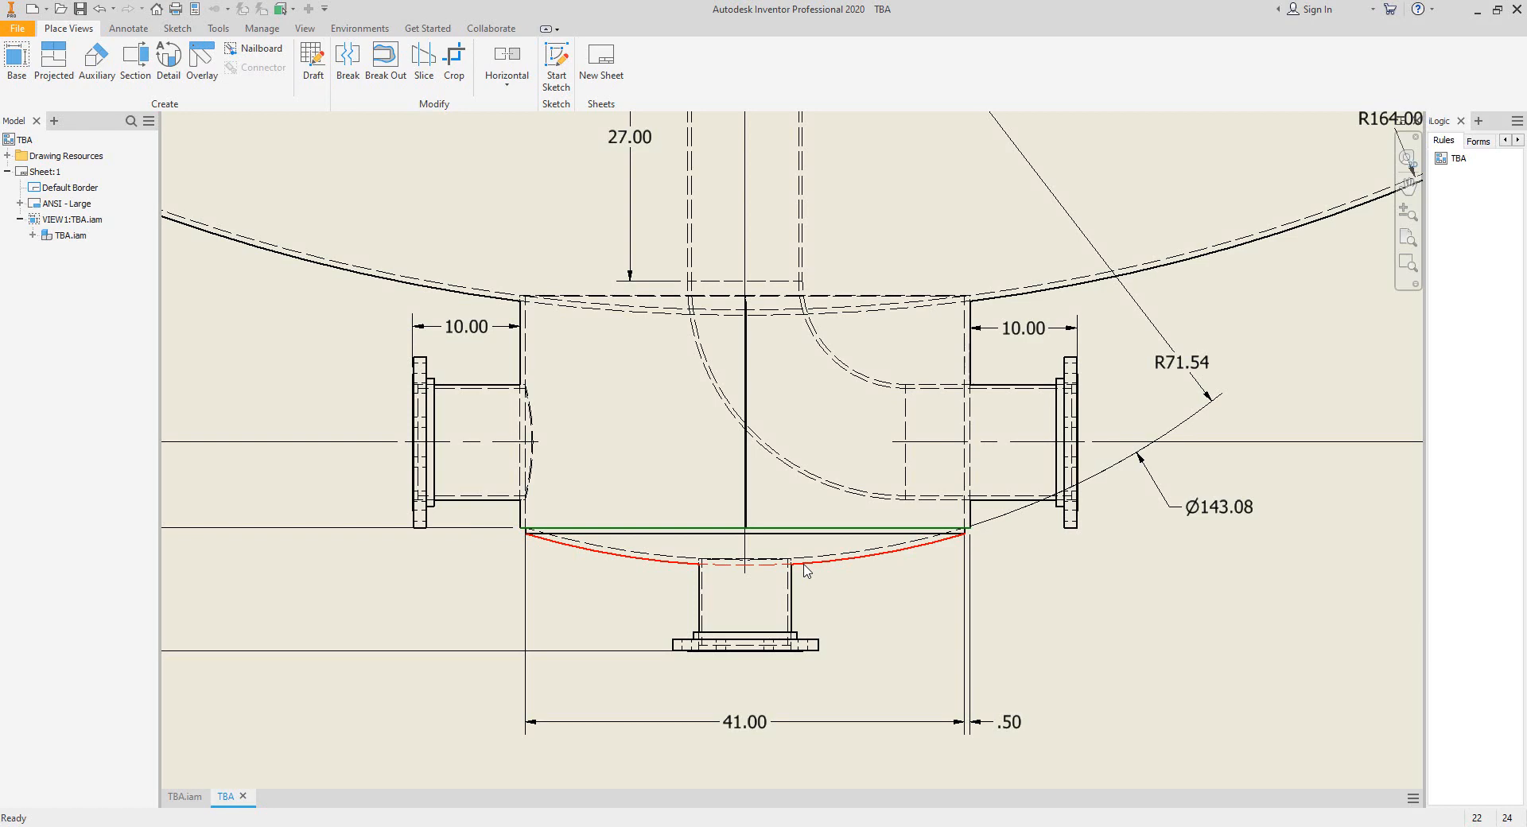
middle_click_drag(840, 561, 826, 630)
scroll(836, 606, "up", 3)
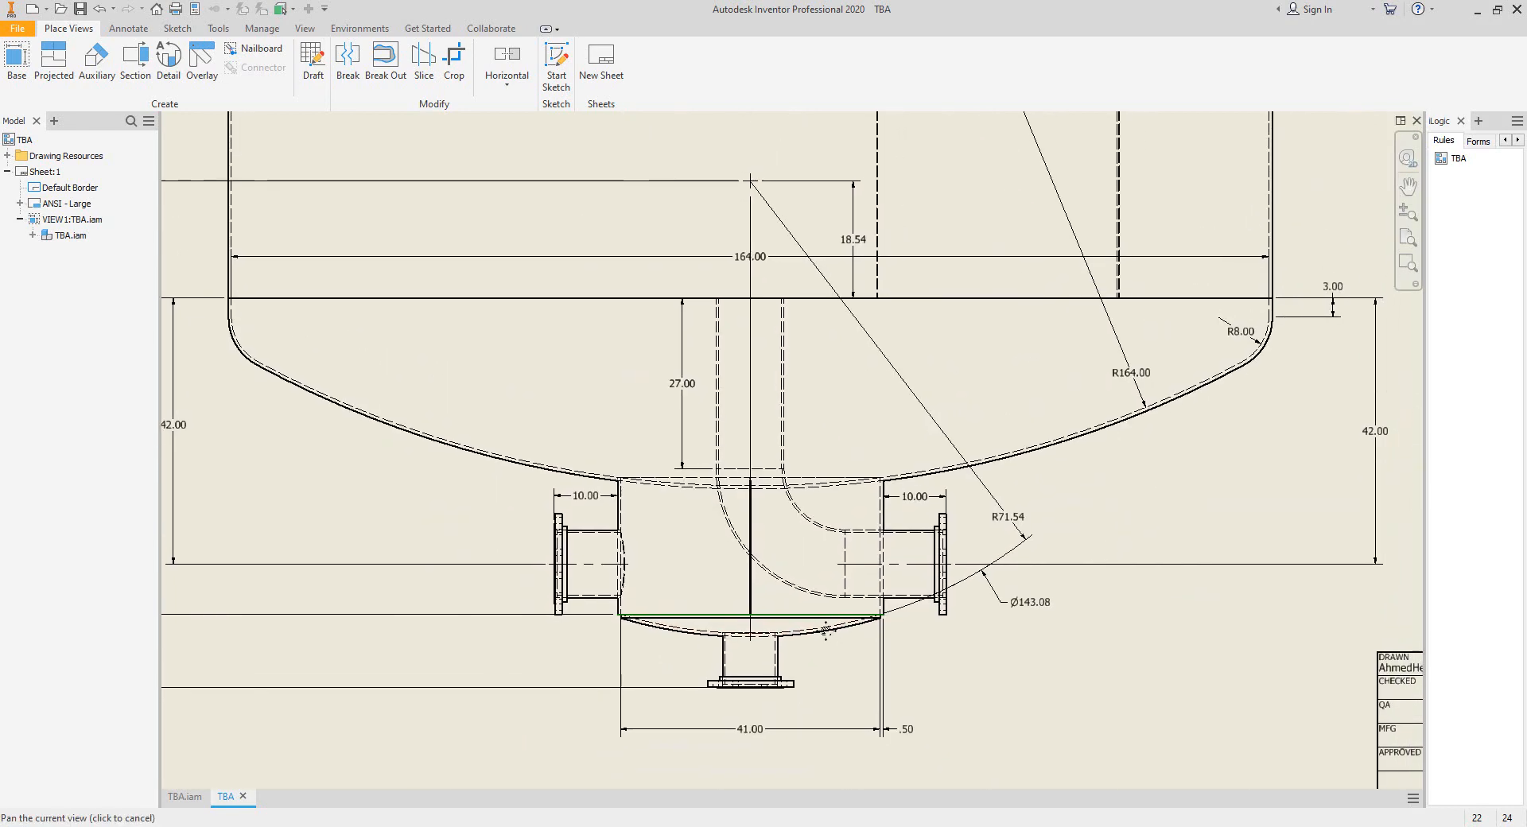
scroll(811, 605, "down", 4)
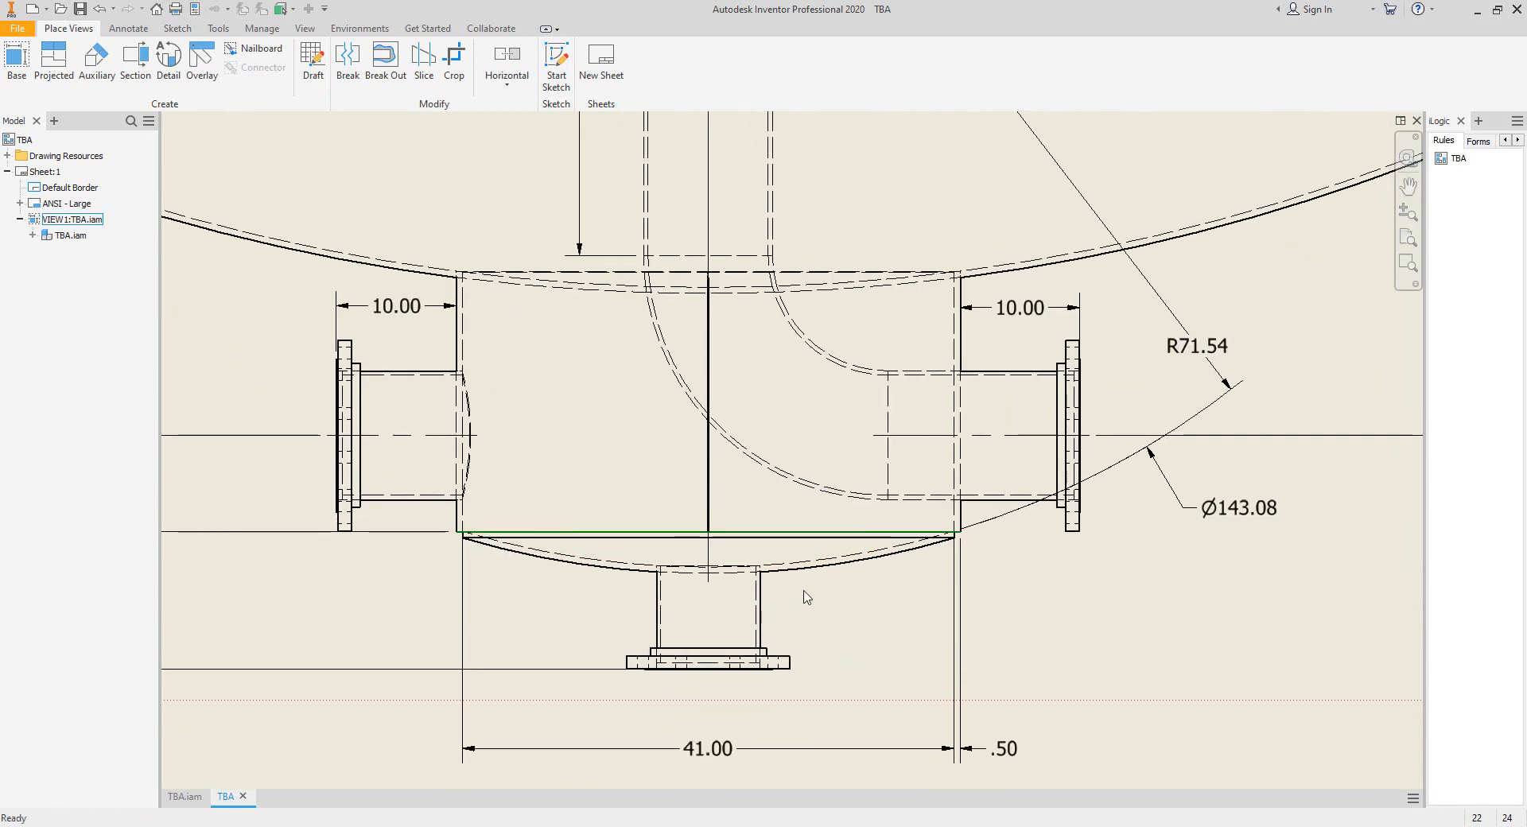
middle_click_drag(799, 576, 818, 587)
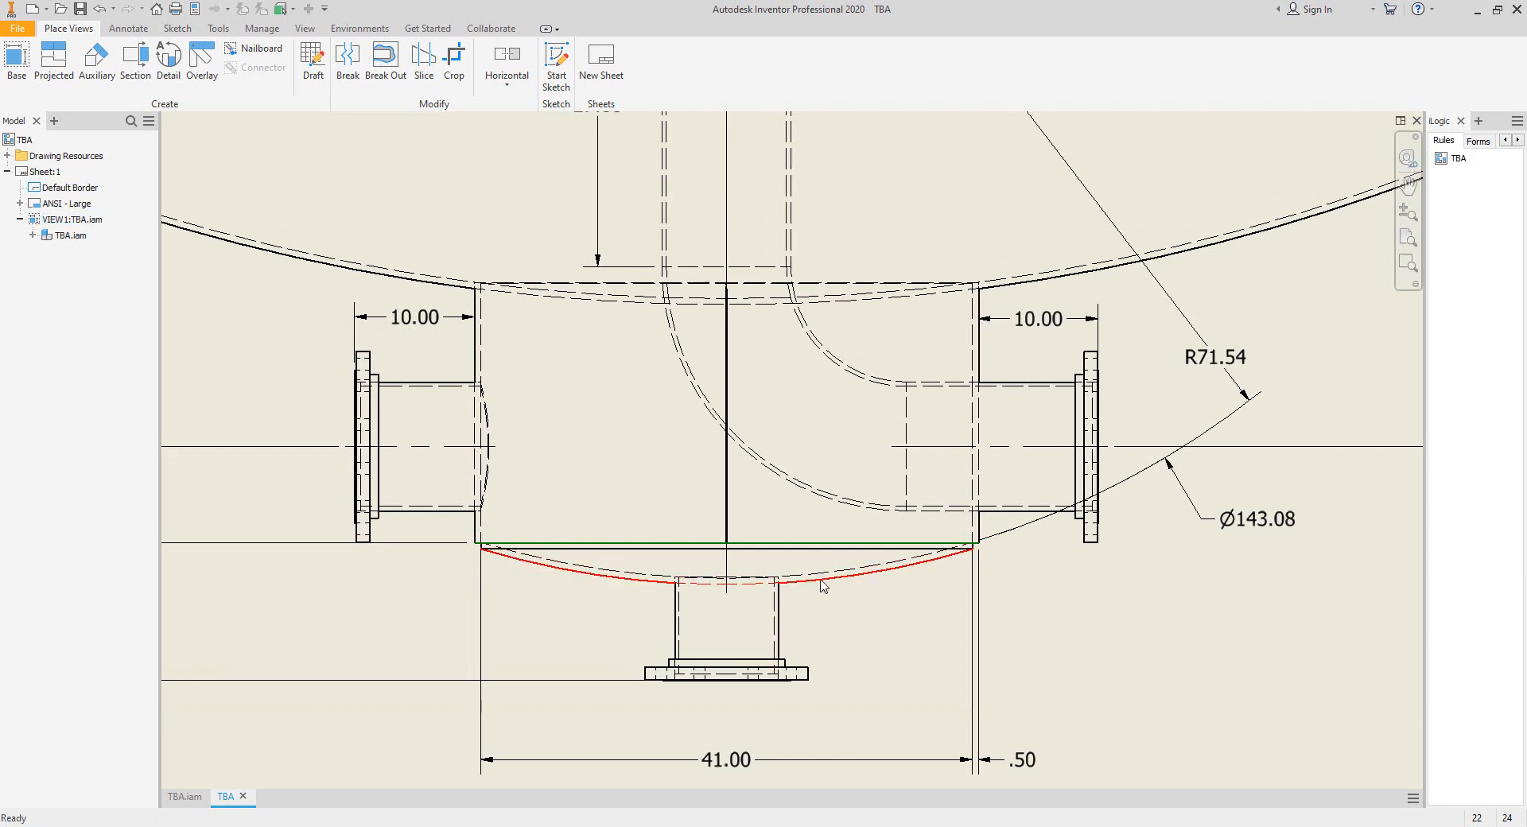
scroll(821, 580, "up", 6)
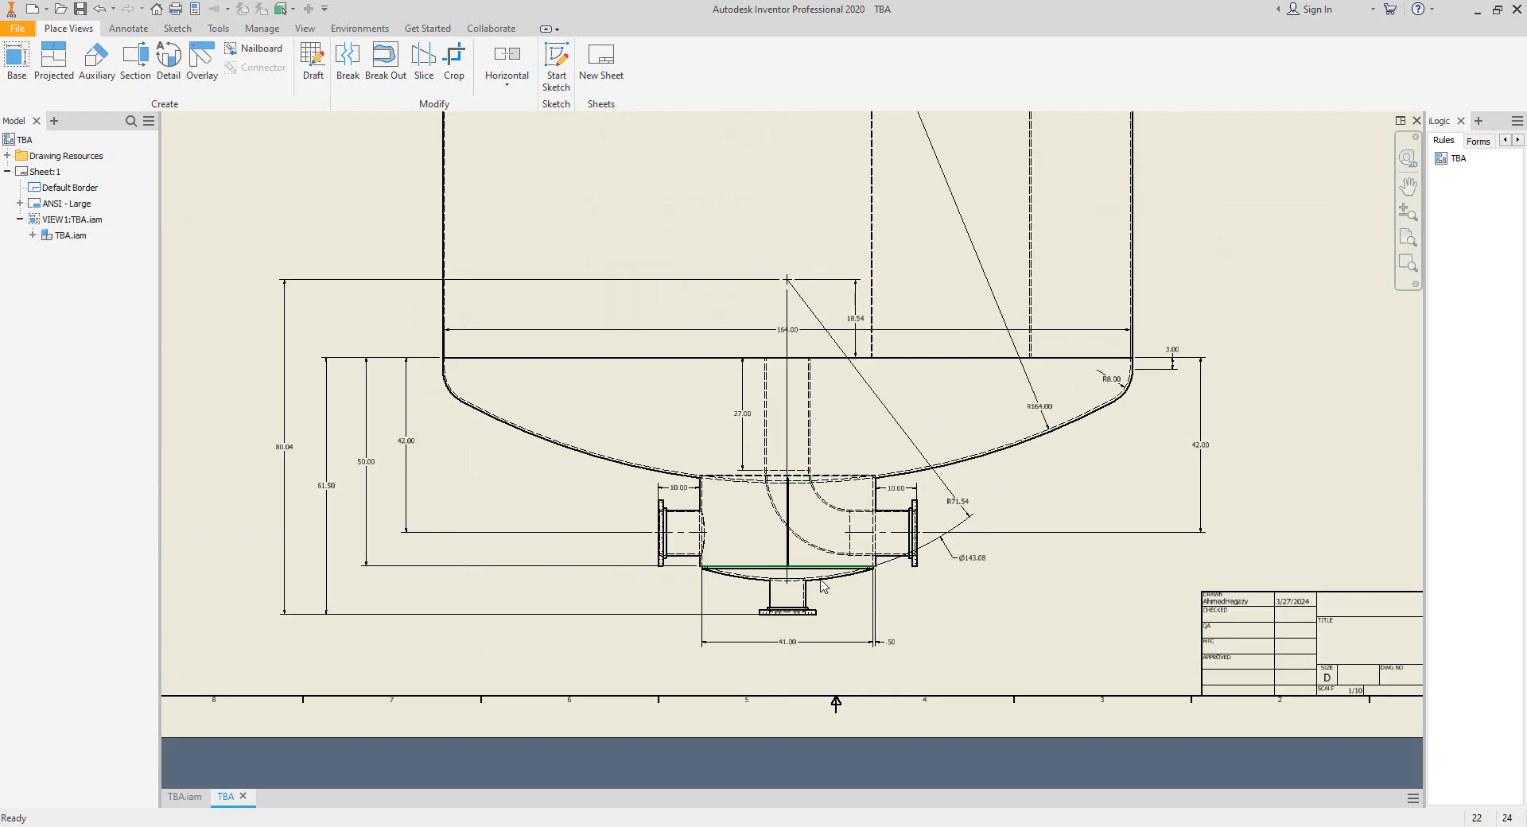
middle_click_drag(820, 580, 732, 643)
scroll(1032, 513, "up", 3)
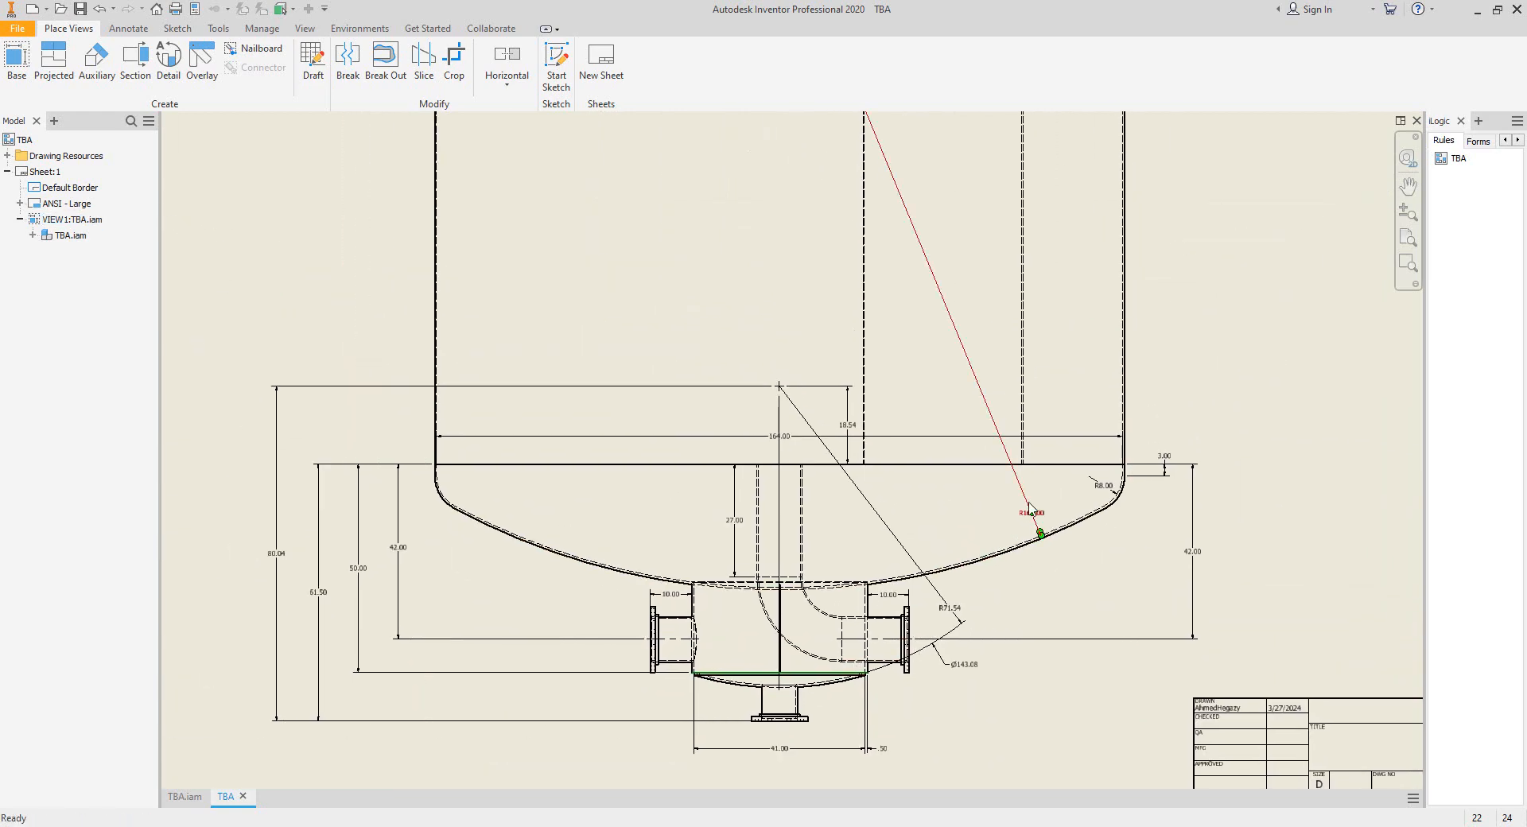